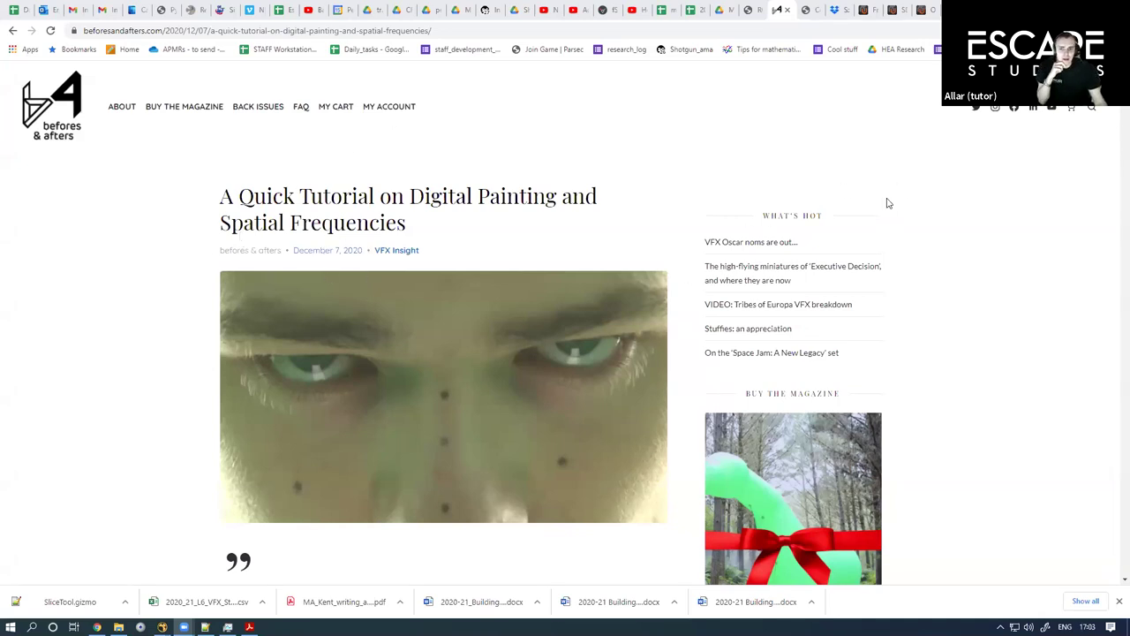
# Step: Select the web address of the digital painting article and bring up the Zoom meeting controls window
pyautogui.click(862, 33)
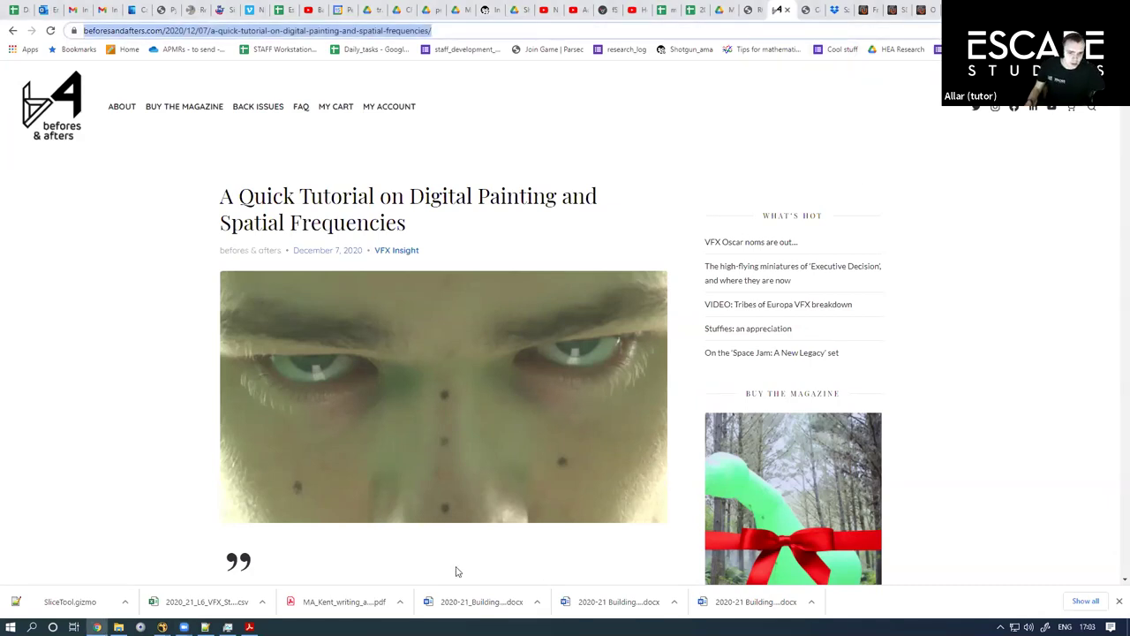
pyautogui.click(185, 627)
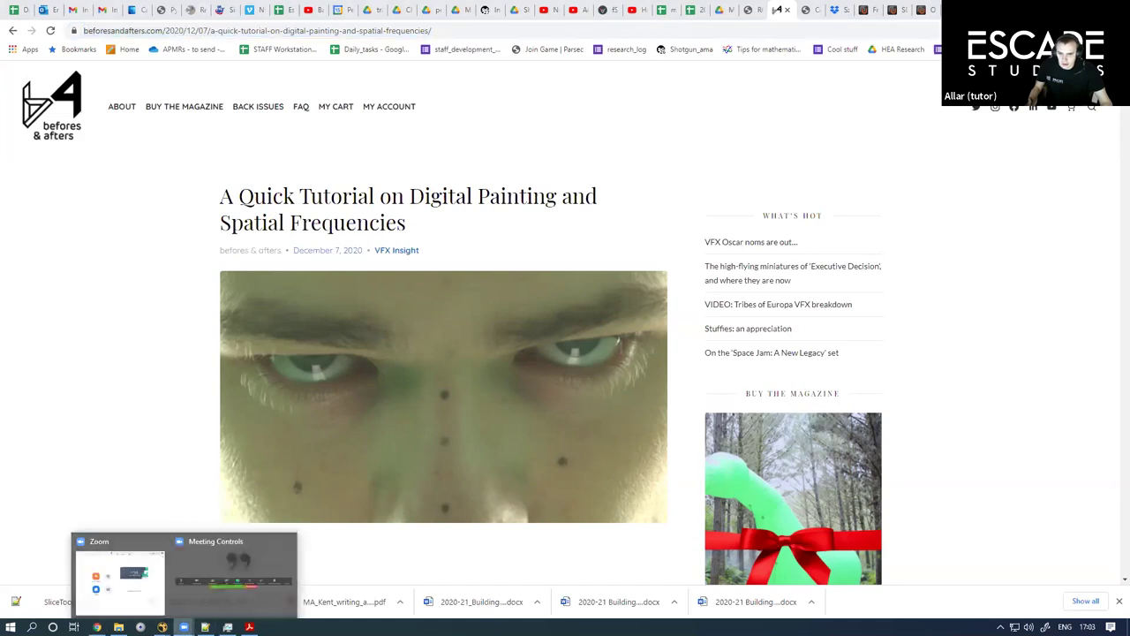
pyautogui.click(218, 609)
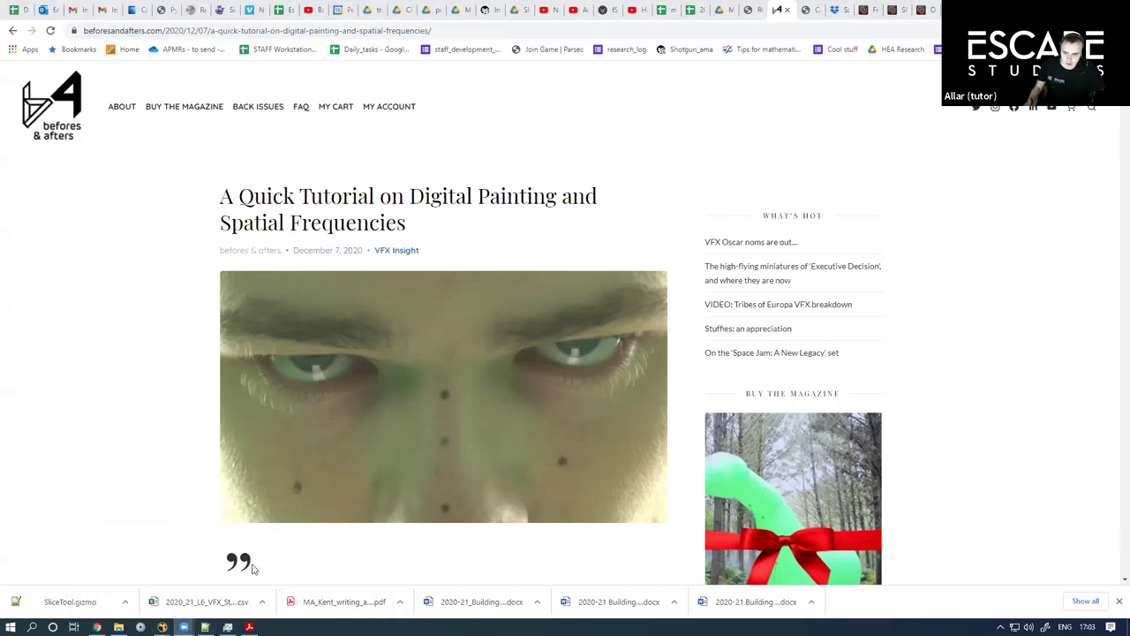
pyautogui.click(185, 627)
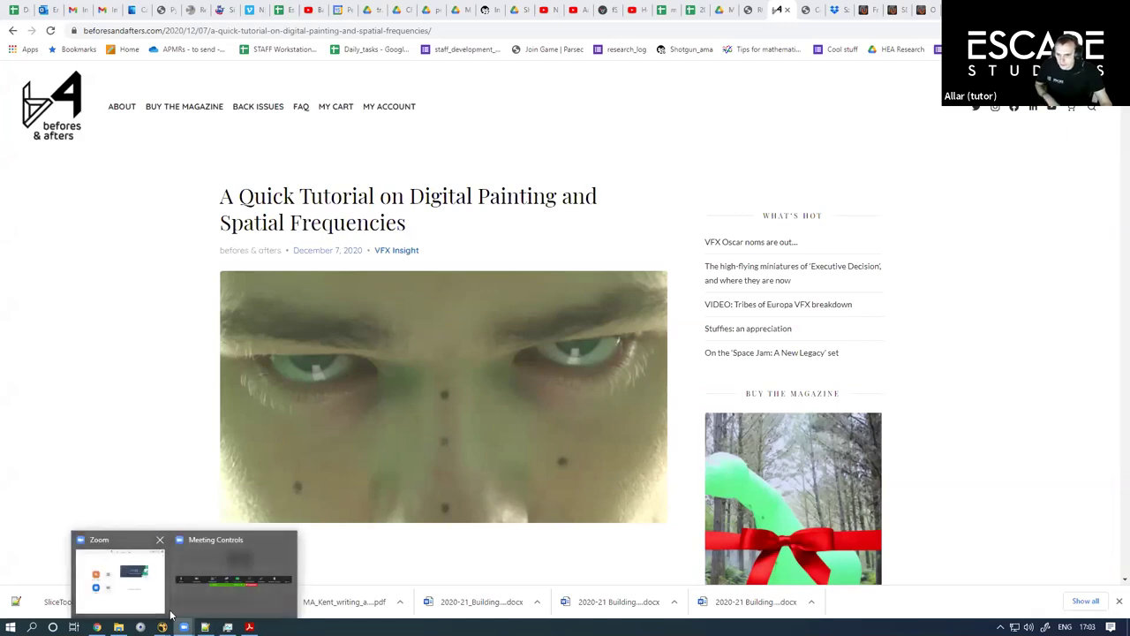
pyautogui.click(225, 591)
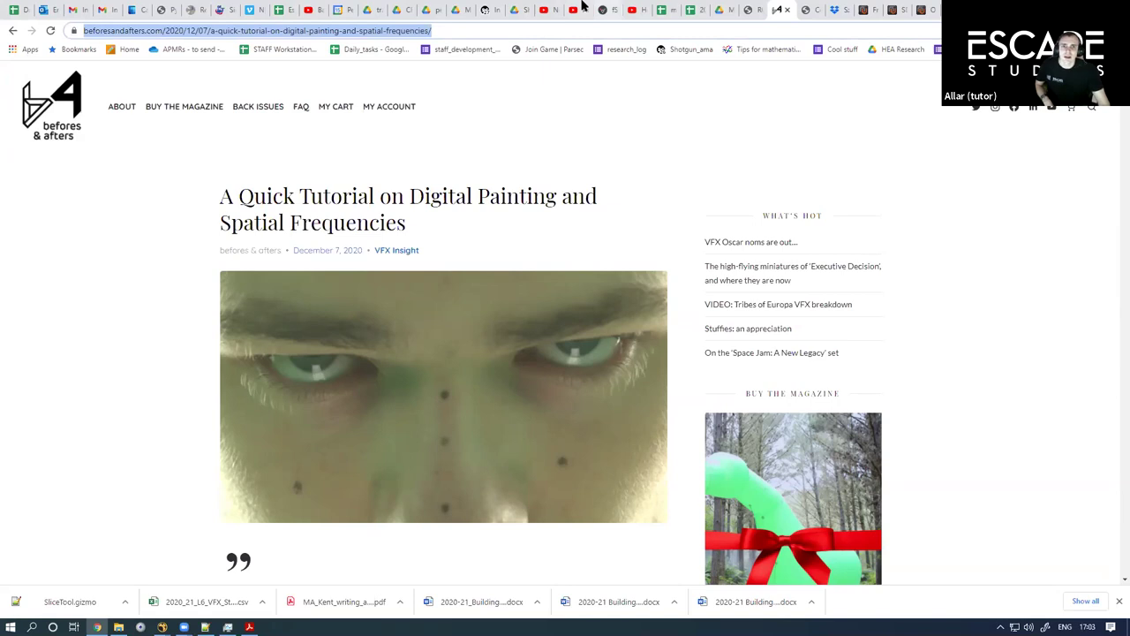
pyautogui.click(590, 47)
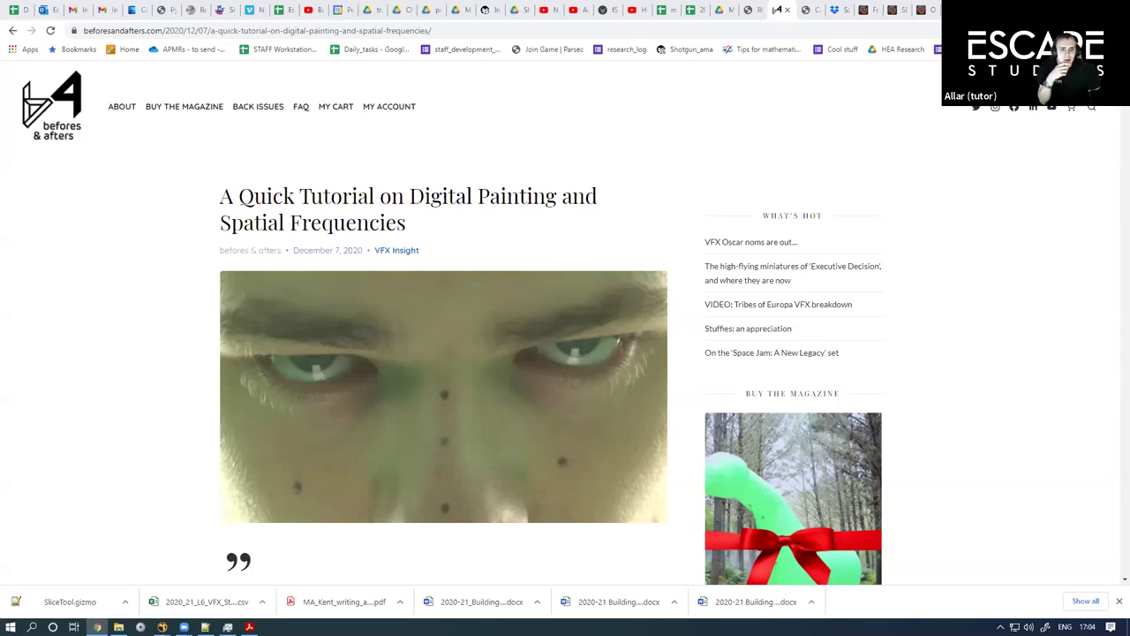
# Step: Skim the article's introduction on digital painting and spatial frequencies and return to its title
pyautogui.scroll(-2, 565, 353)
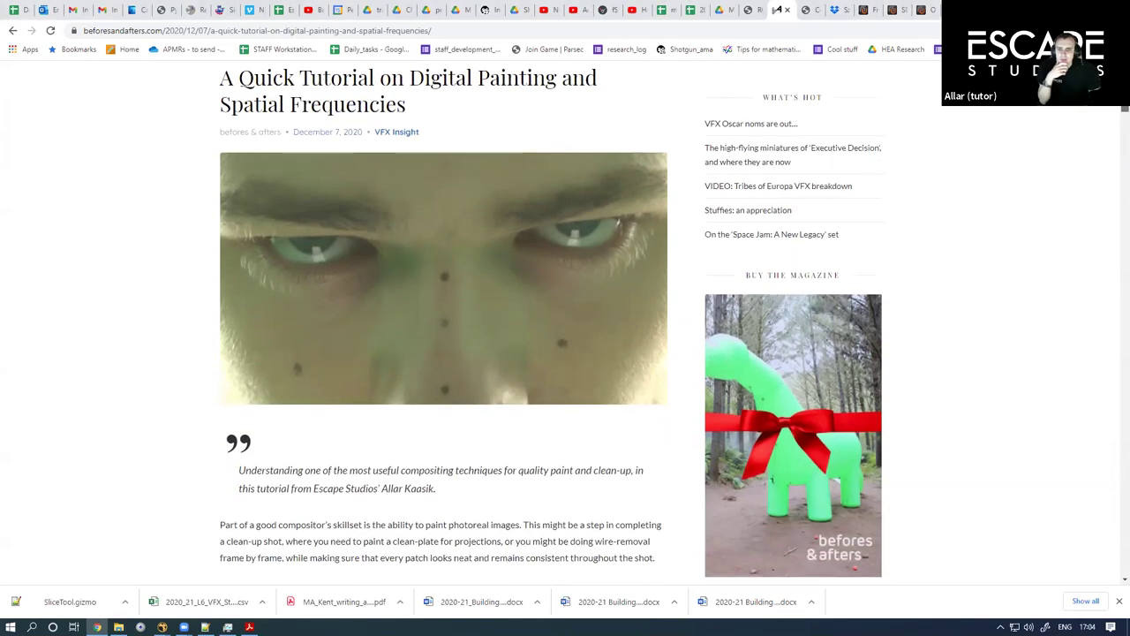
pyautogui.scroll(-1, 565, 353)
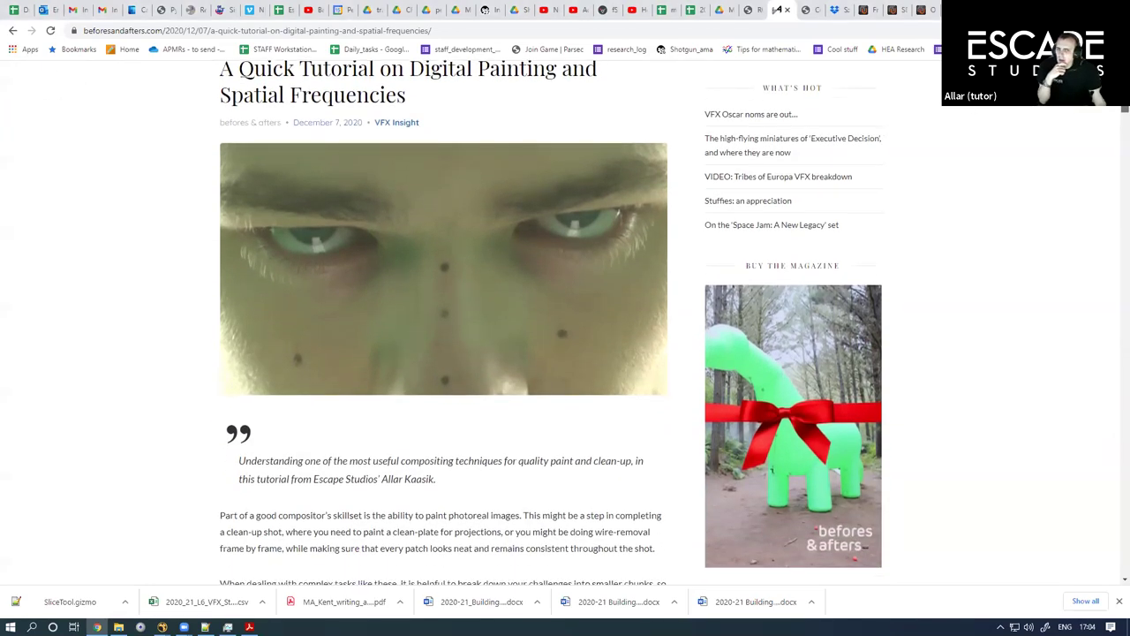
pyautogui.scroll(-1, 551, 324)
pyautogui.scroll(-3, 1115, 108)
pyautogui.scroll(-4, 1115, 107)
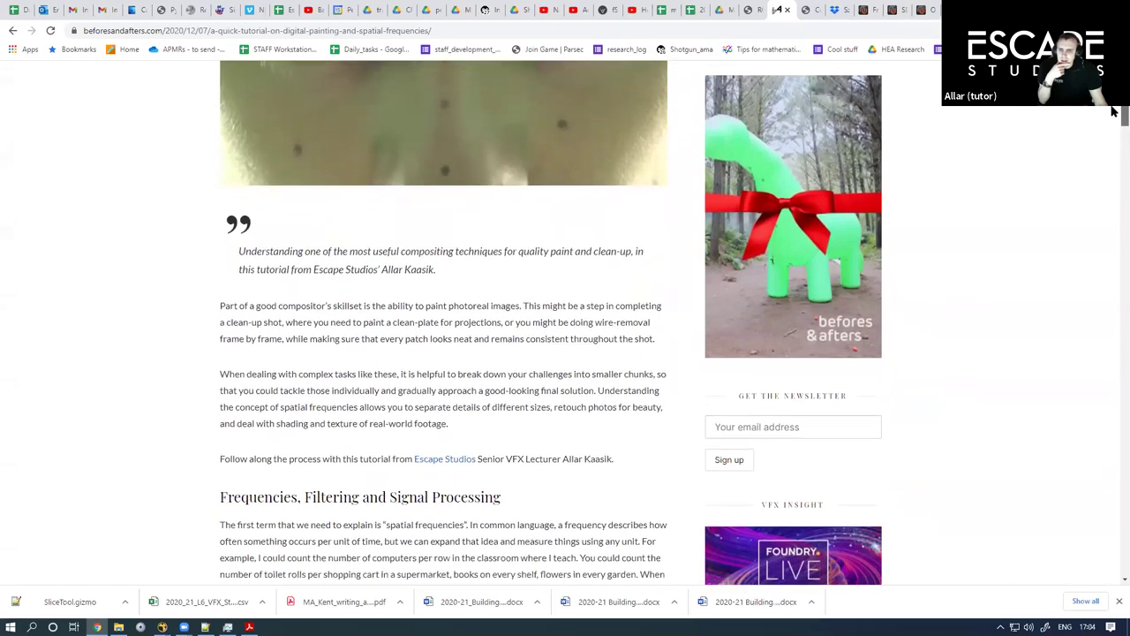
pyautogui.moveTo(1115, 132); pyautogui.dragTo(1095, 93)
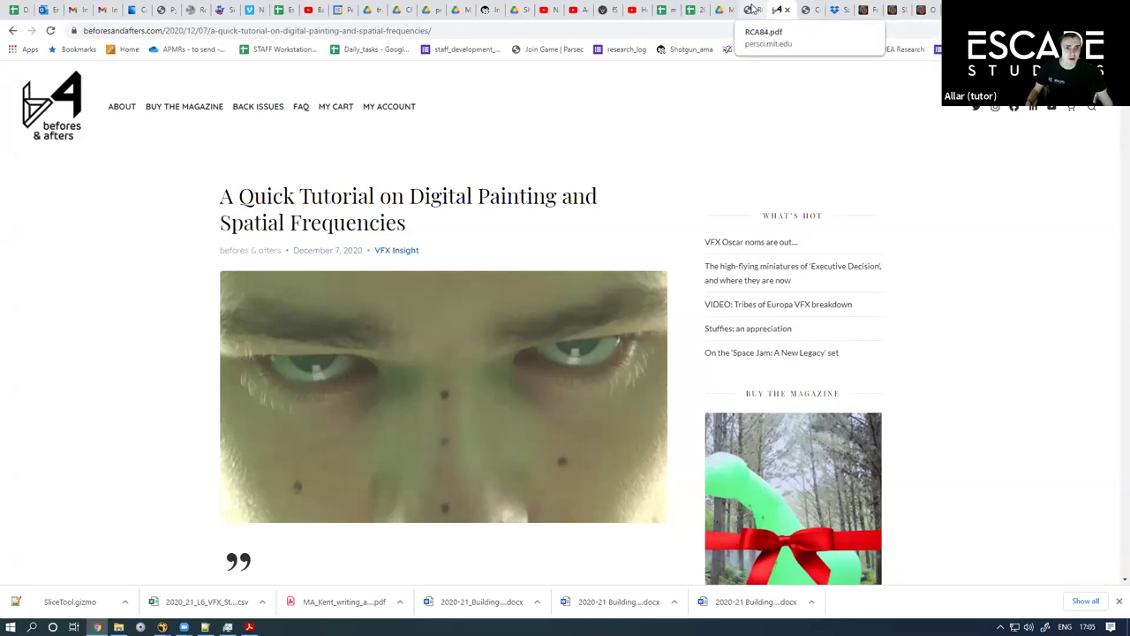
# Step: Open the RCA84.pdf paper on pyramid methods and examine its Gaussian pyramid figures 2a and 2b
pyautogui.click(752, 8)
pyautogui.scroll(20, 1113, 287)
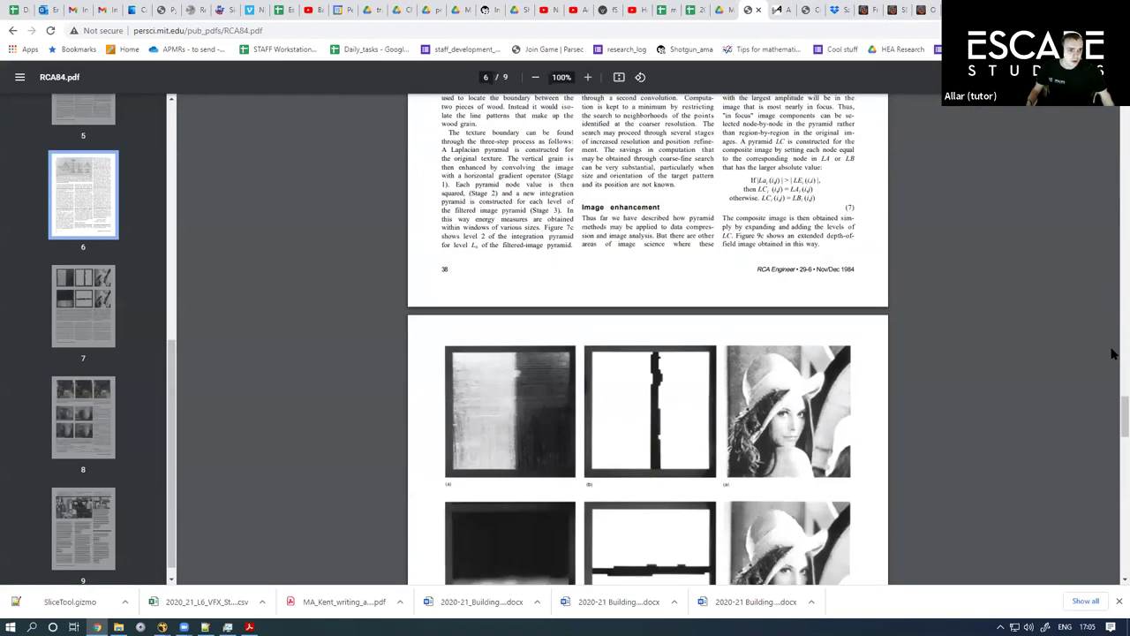
pyautogui.scroll(20, 1112, 182)
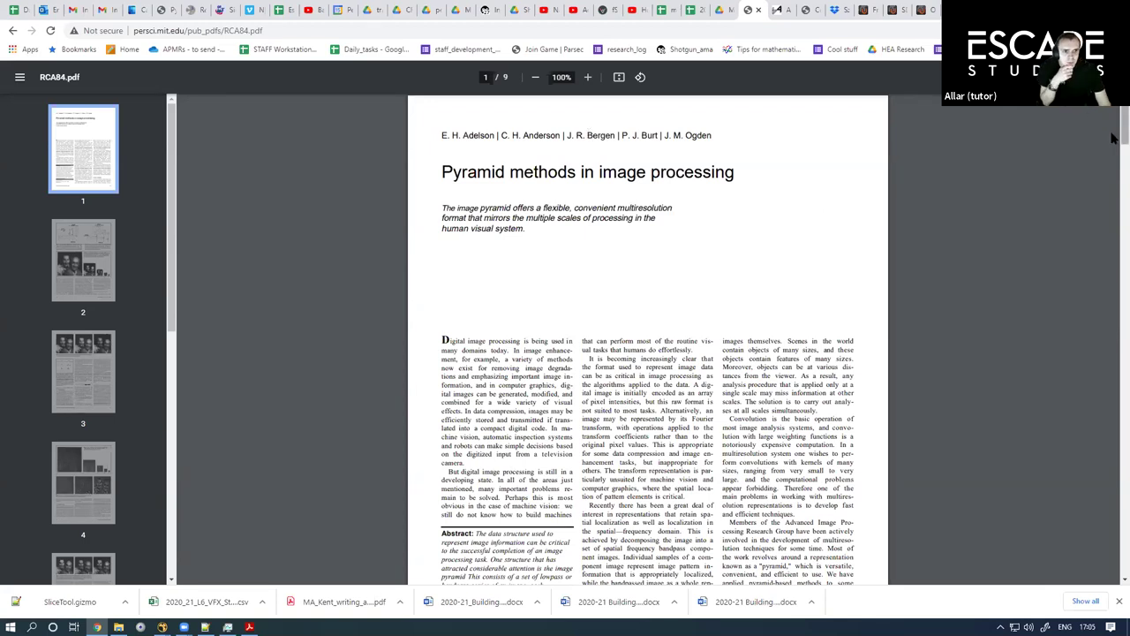
pyautogui.scroll(-10, 666, 337)
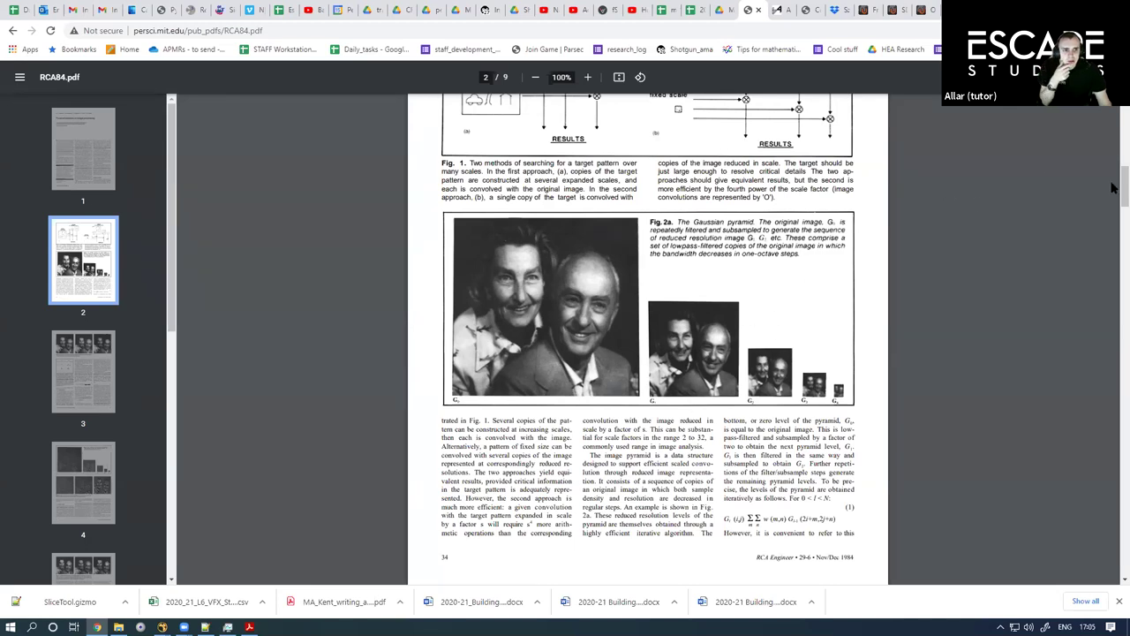
pyautogui.scroll(-3, 1113, 186)
pyautogui.scroll(1, 1113, 204)
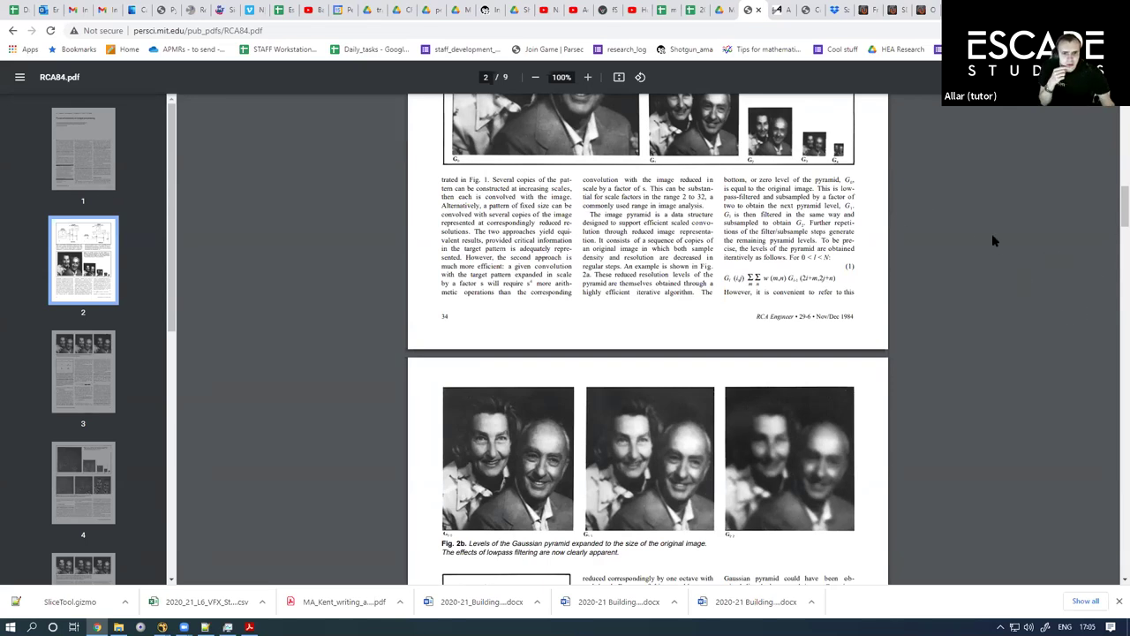
# Step: Examine the paper's Laplacian pyramid figures 4a and 4b and return to its first page
pyautogui.moveTo(1112, 202); pyautogui.dragTo(1113, 275)
pyautogui.scroll(-2, 1108, 273)
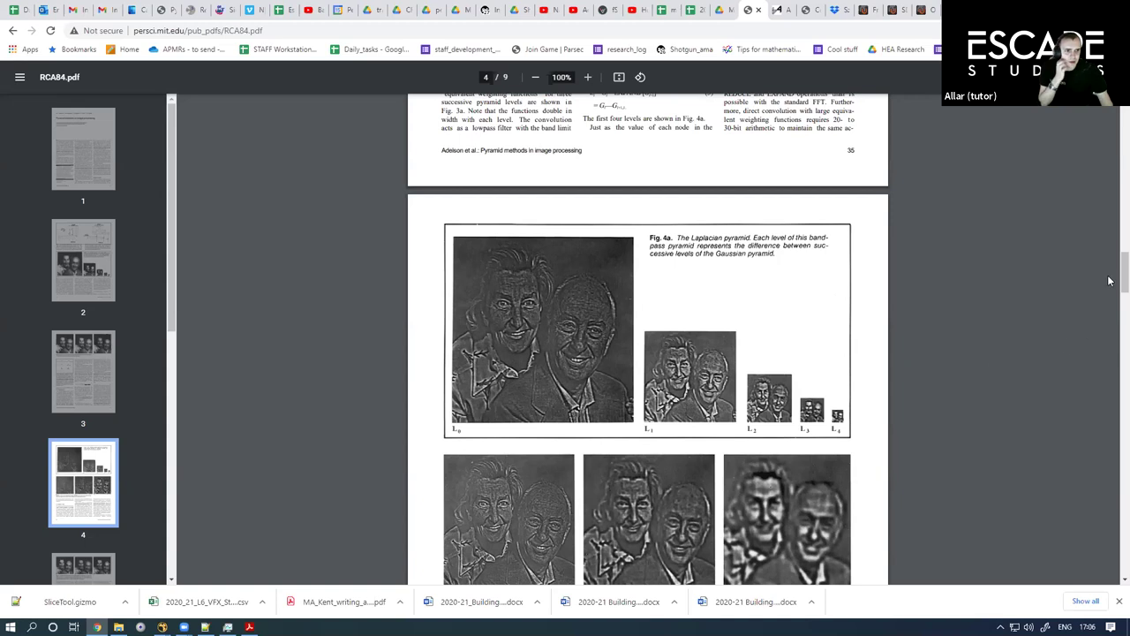
pyautogui.scroll(-1, 1112, 281)
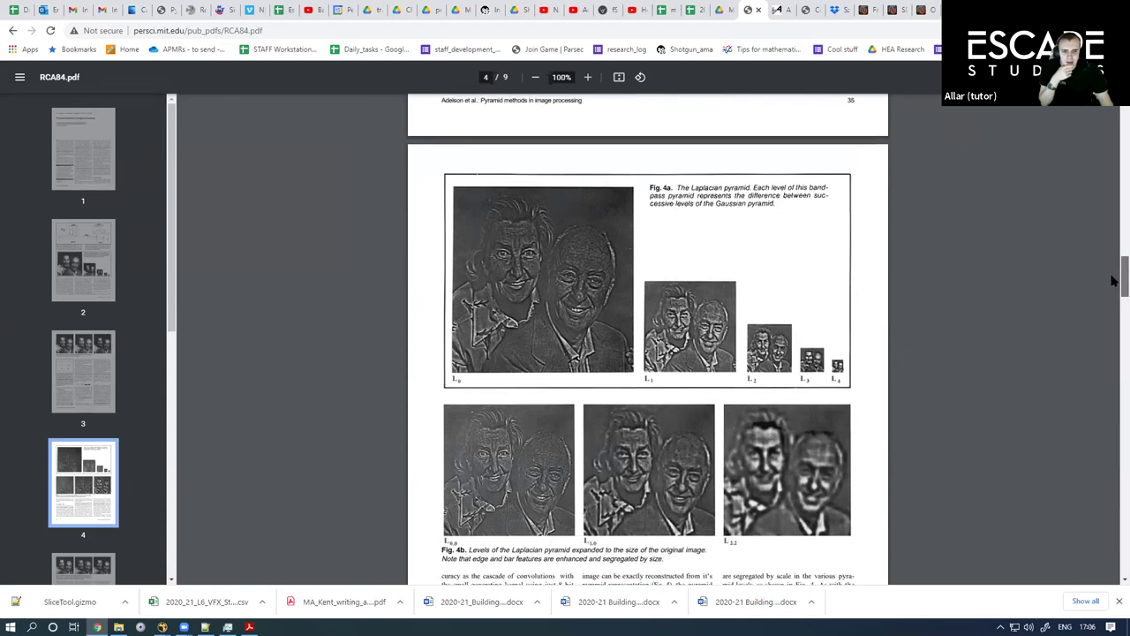
pyautogui.scroll(-1, 1112, 281)
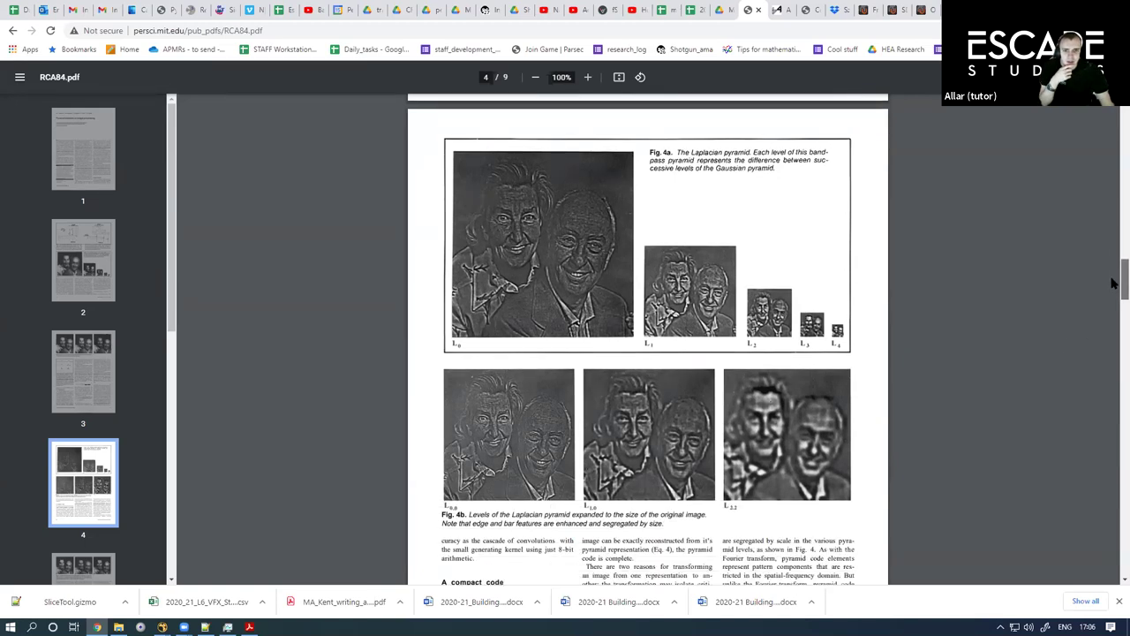
pyautogui.moveTo(1112, 282)
pyautogui.mouseDown()
pyautogui.moveTo(1106, 489)
pyautogui.moveTo(1115, 261)
pyautogui.mouseUp()
pyautogui.scroll(-2, 1113, 318)
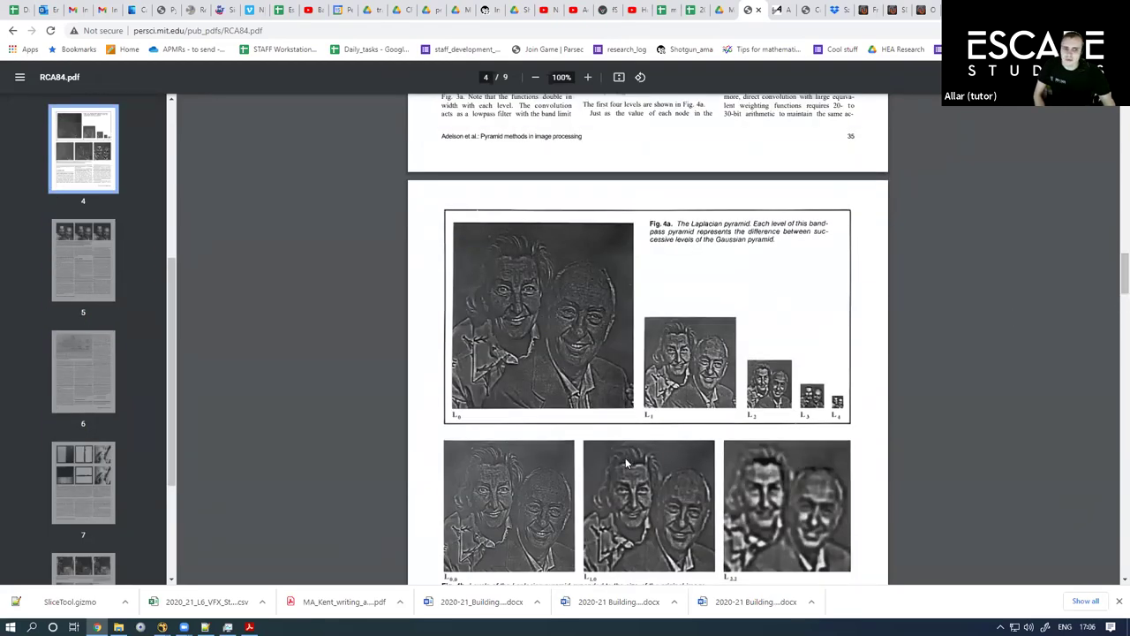
pyautogui.moveTo(1115, 289); pyautogui.dragTo(1113, 113)
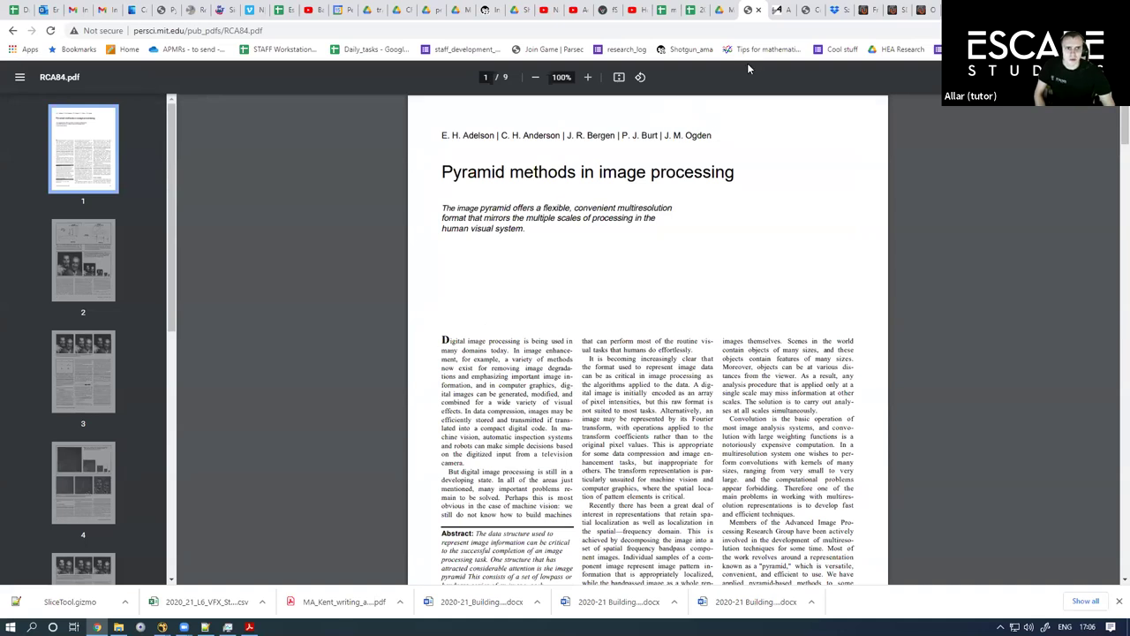
# Step: Go back to the spatial frequencies article and view its tracking marker pixel graph in Figure 2
pyautogui.click(778, 10)
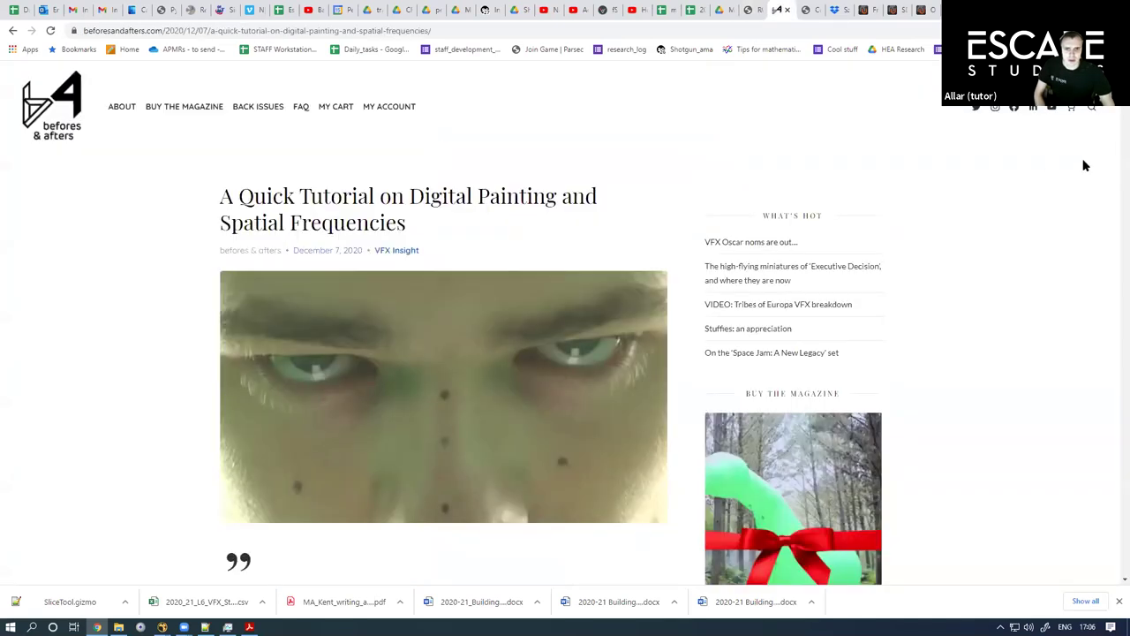
pyautogui.moveTo(1115, 97); pyautogui.dragTo(1113, 148)
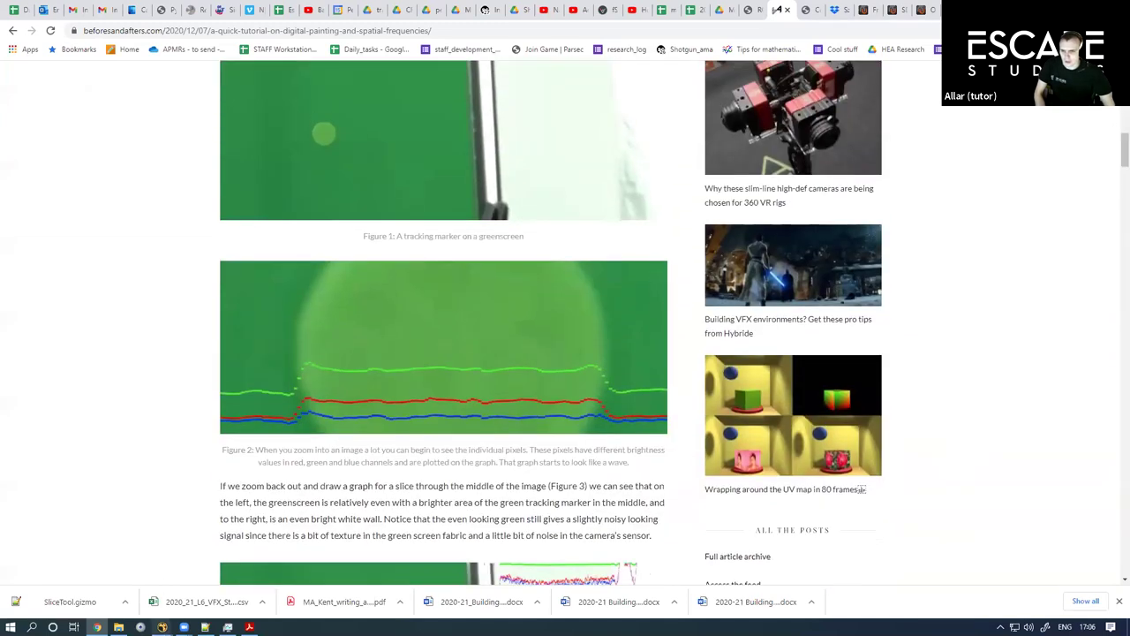
# Step: Switch to the gloomy_guy_v01.nk script in NukeX and show the Read2 greenscreen footage in the viewer
pyautogui.moveTo(163, 627)
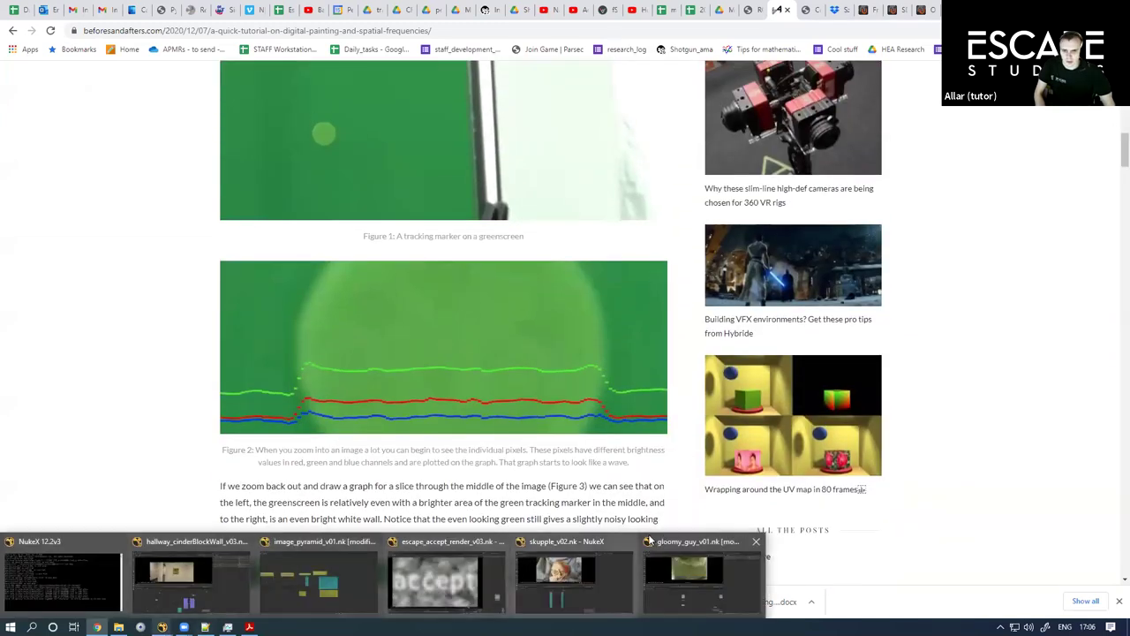
pyautogui.click(682, 581)
pyautogui.scroll(-2, 397, 467)
pyautogui.scroll(5, 390, 465)
pyautogui.scroll(-3, 459, 458)
pyautogui.moveTo(356, 514); pyautogui.dragTo(412, 400)
pyautogui.press('1')
pyautogui.press('1')
pyautogui.click(413, 406)
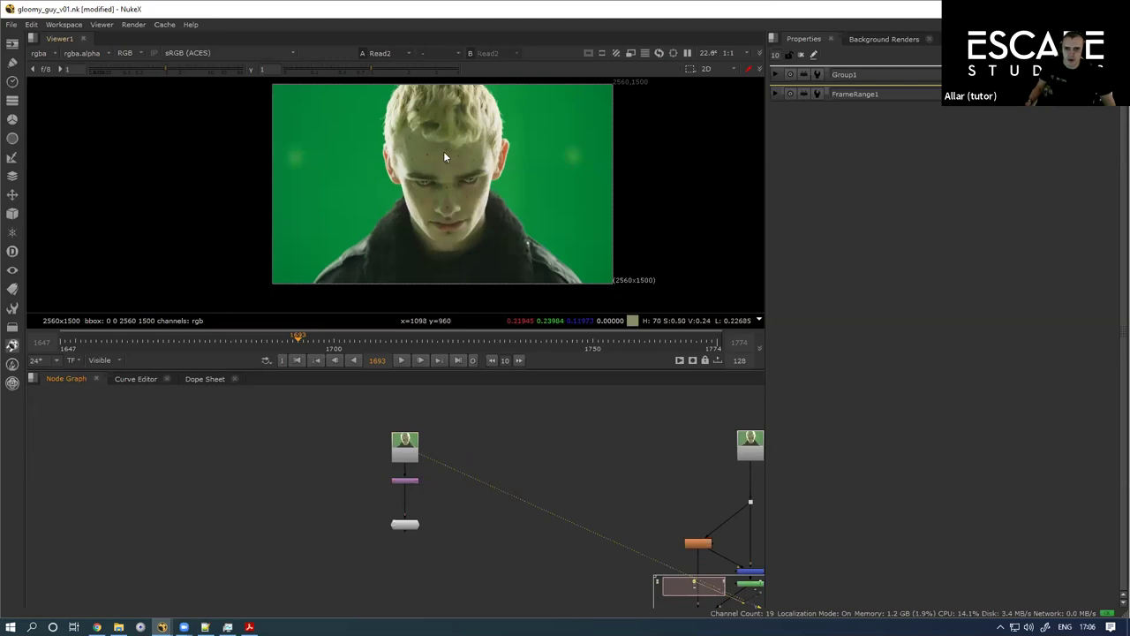
# Step: Examine the actor's face and tracking markers in the greenscreen footage with the viewer enlarged to full window
pyautogui.scroll(3, 444, 151)
pyautogui.moveTo(443, 151); pyautogui.dragTo(470, 123)
pyautogui.press('f')
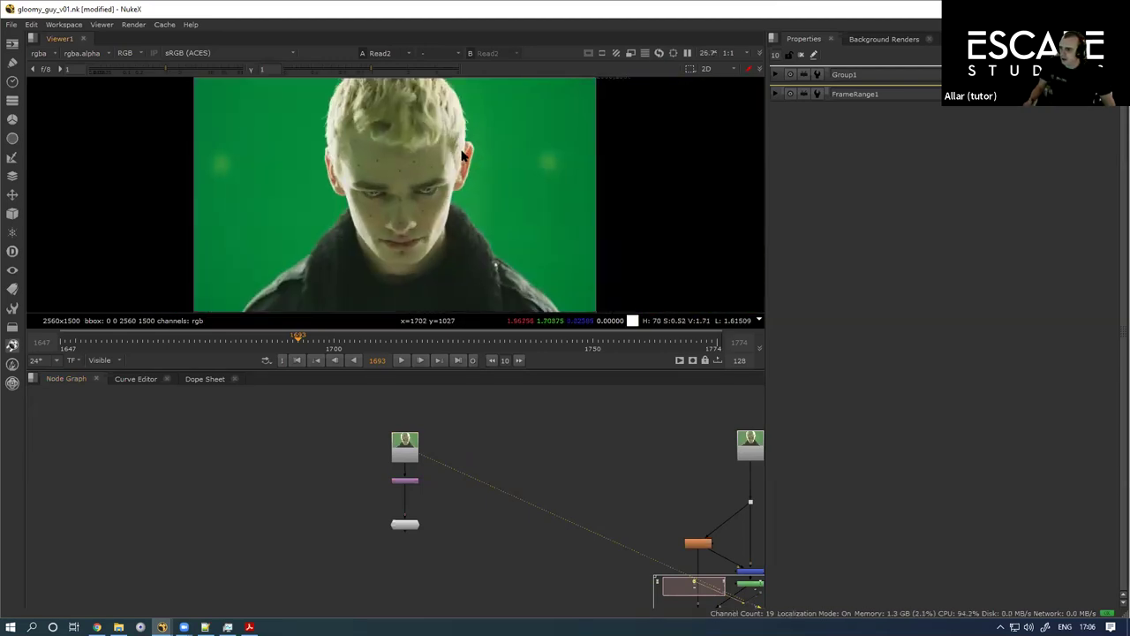
pyautogui.press('space')
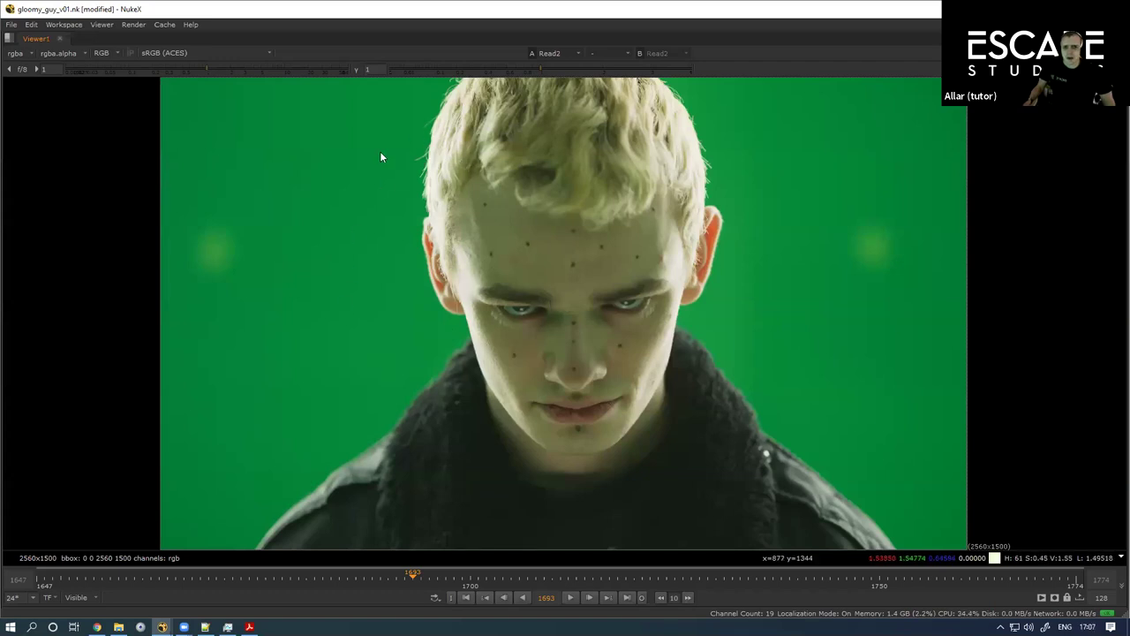
pyautogui.scroll(2, 472, 232)
pyautogui.scroll(-2, 480, 216)
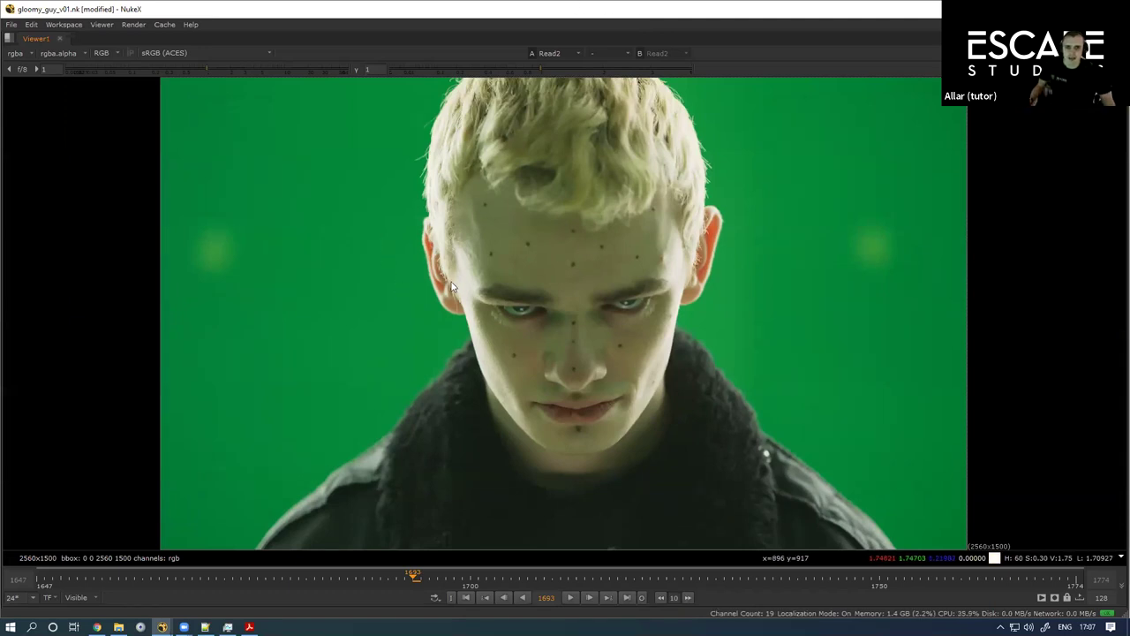
pyautogui.press('space')
# Step: Branch a Dot off the Read2 footage and add a Crop node below it
pyautogui.scroll(3, 402, 458)
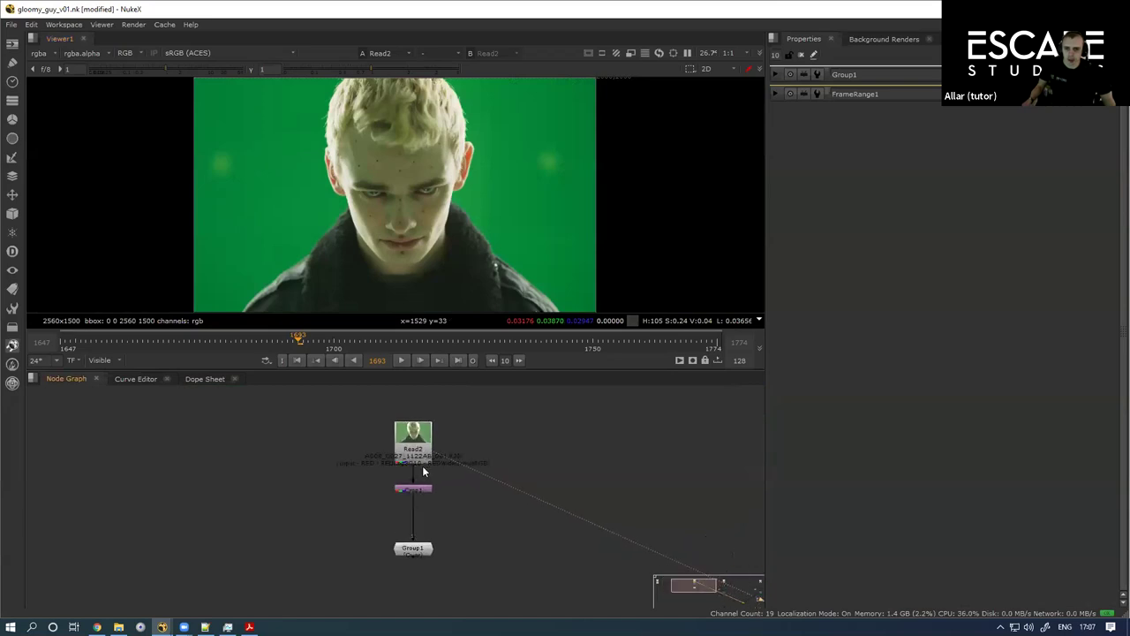
pyautogui.scroll(-3, 409, 487)
pyautogui.moveTo(415, 460); pyautogui.dragTo(416, 429)
pyautogui.moveTo(592, 522); pyautogui.dragTo(239, 495)
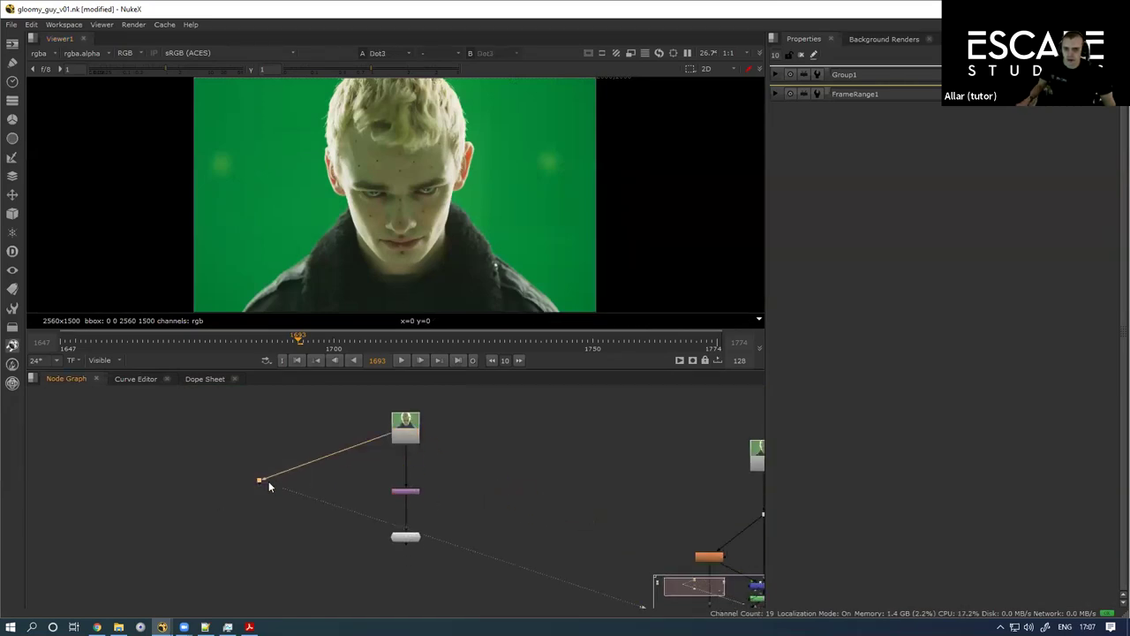
pyautogui.press('Tab')
pyautogui.write('crop')
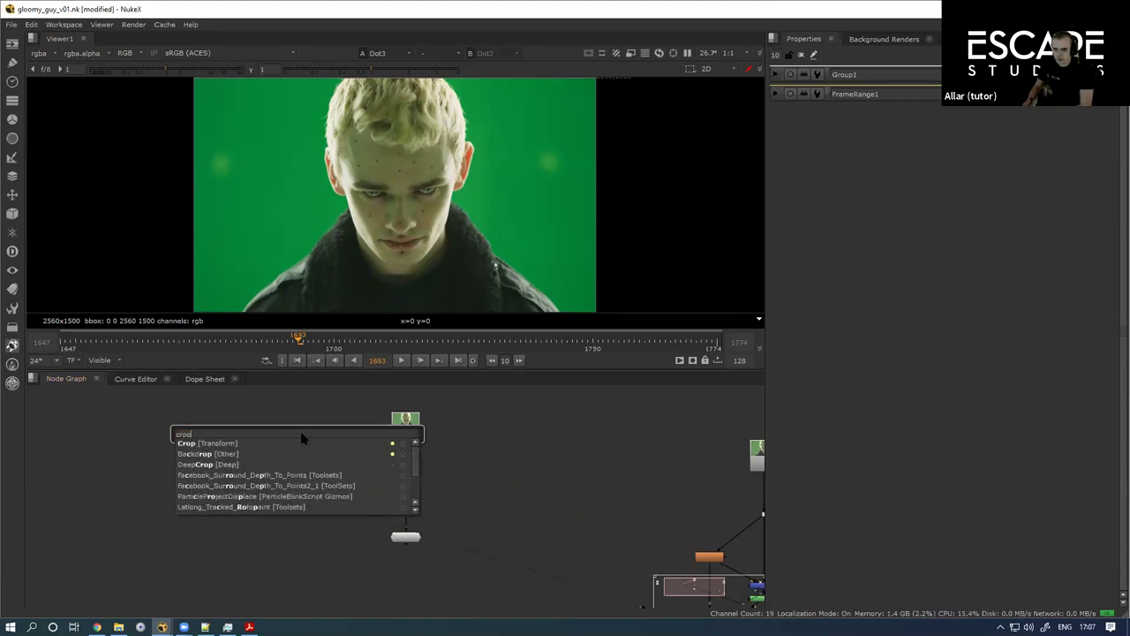
pyautogui.press('Return')
pyautogui.scroll(-1, 383, 126)
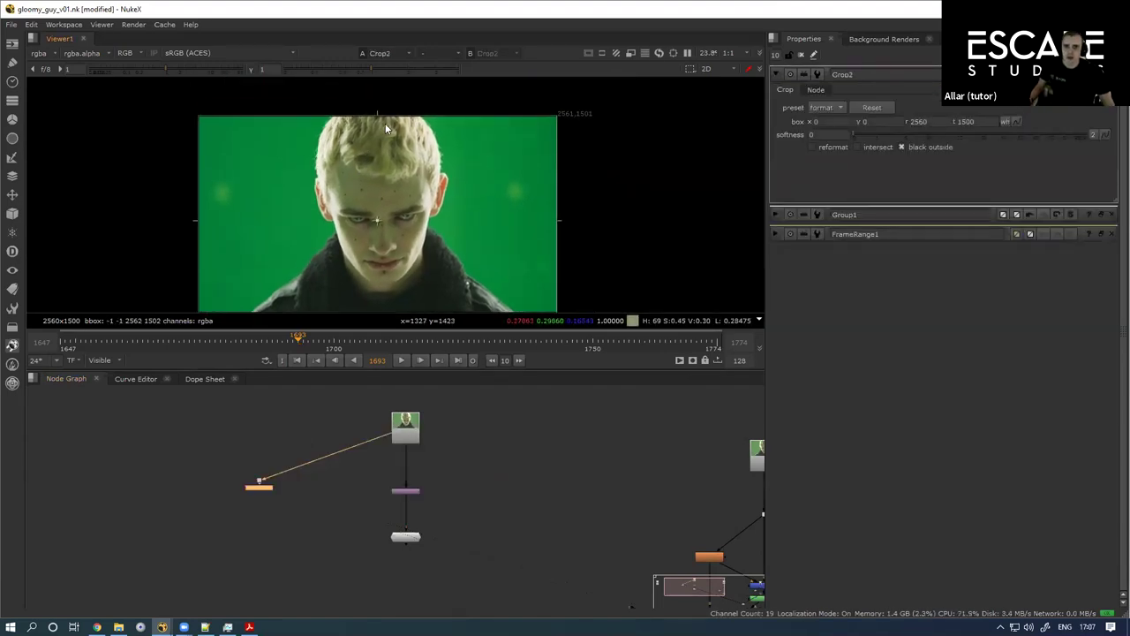
# Step: Shrink the crop box to a thin full-width slice across the forehead, about y 934.5 to t 941
pyautogui.moveTo(385, 124)
pyautogui.mouseDown()
pyautogui.moveTo(393, 189)
pyautogui.moveTo(396, 109)
pyautogui.mouseUp()
pyautogui.moveTo(386, 249); pyautogui.dragTo(380, 124)
pyautogui.scroll(8, 372, 110)
pyautogui.moveTo(400, 175); pyautogui.dragTo(436, 138)
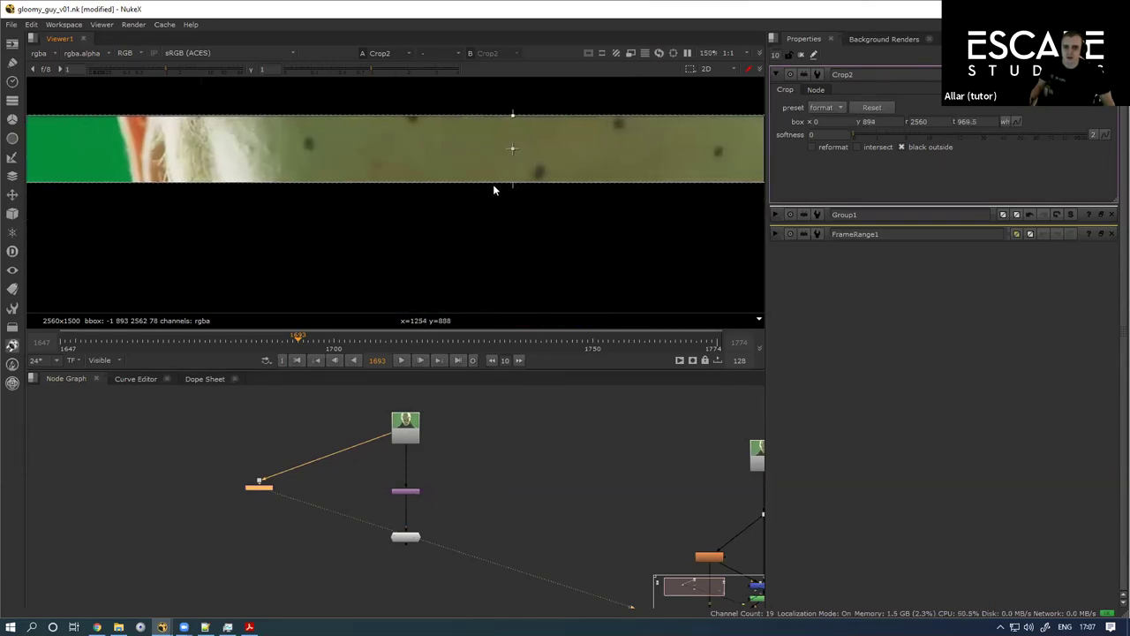
pyautogui.moveTo(515, 179); pyautogui.dragTo(513, 143)
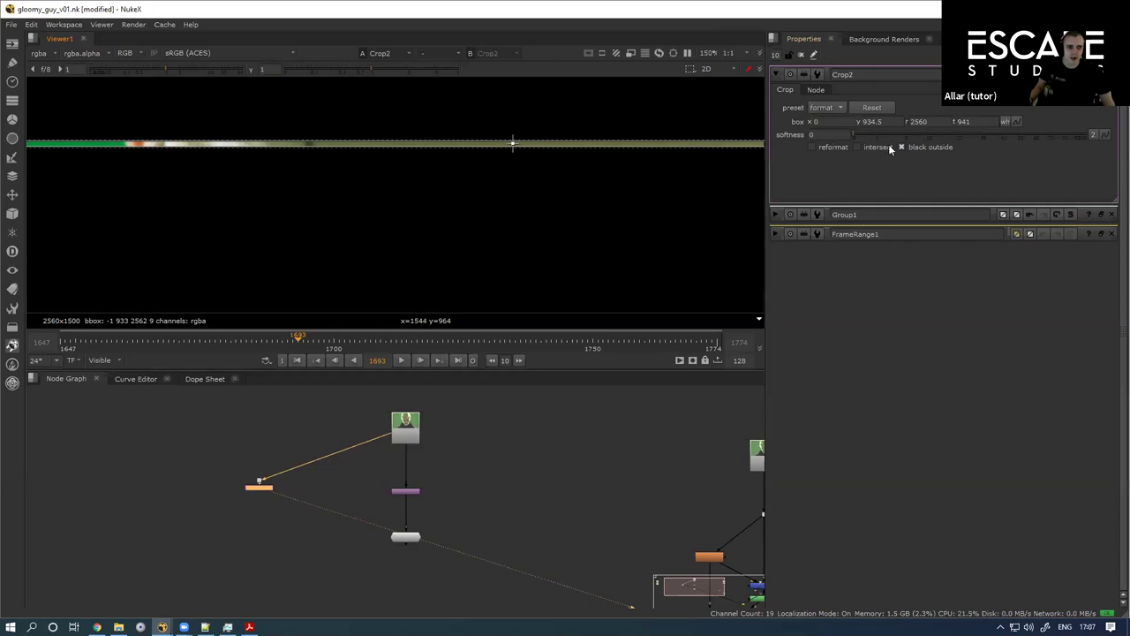
# Step: Turn off black outside on the Crop and display the resulting streaked image as luminance, fitted in the viewer
pyautogui.click(912, 144)
pyautogui.scroll(-8, 606, 169)
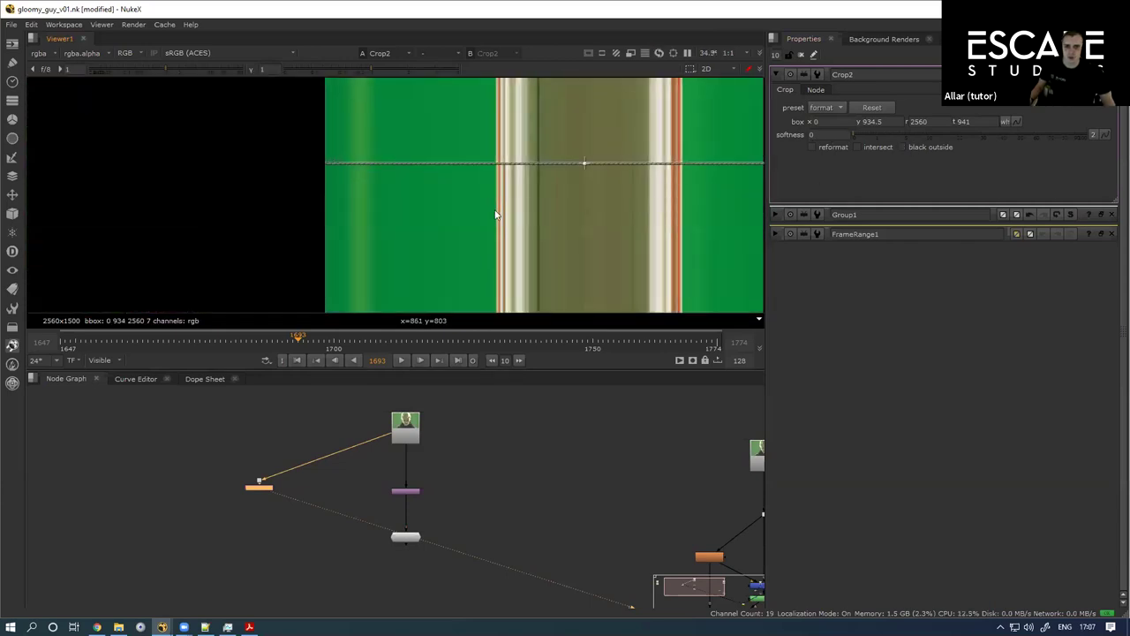
pyautogui.scroll(-1, 498, 214)
pyautogui.press('f')
pyautogui.press('f')
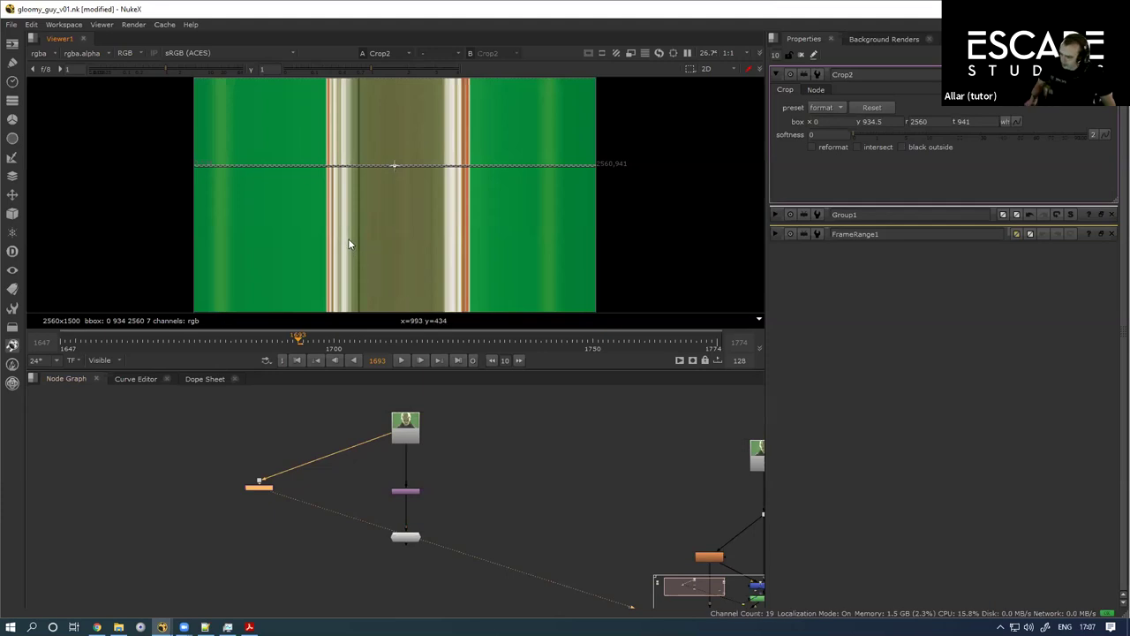
pyautogui.press('y')
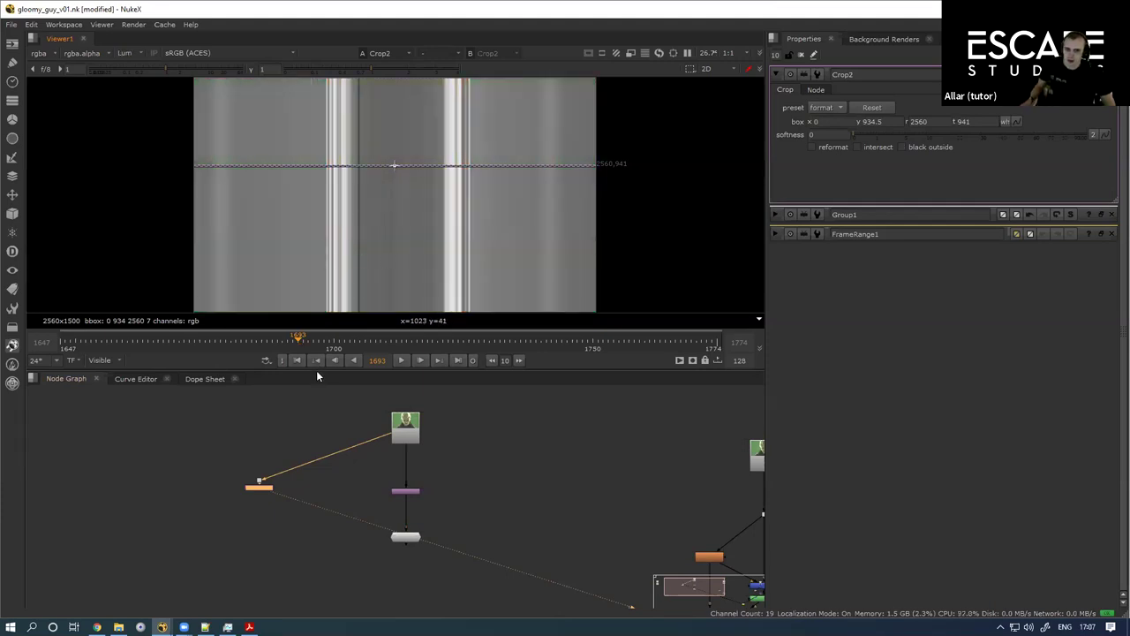
# Step: Enlarge the viewer pane vertically and open a new Waveform scope for it
pyautogui.moveTo(316, 371); pyautogui.dragTo(315, 446)
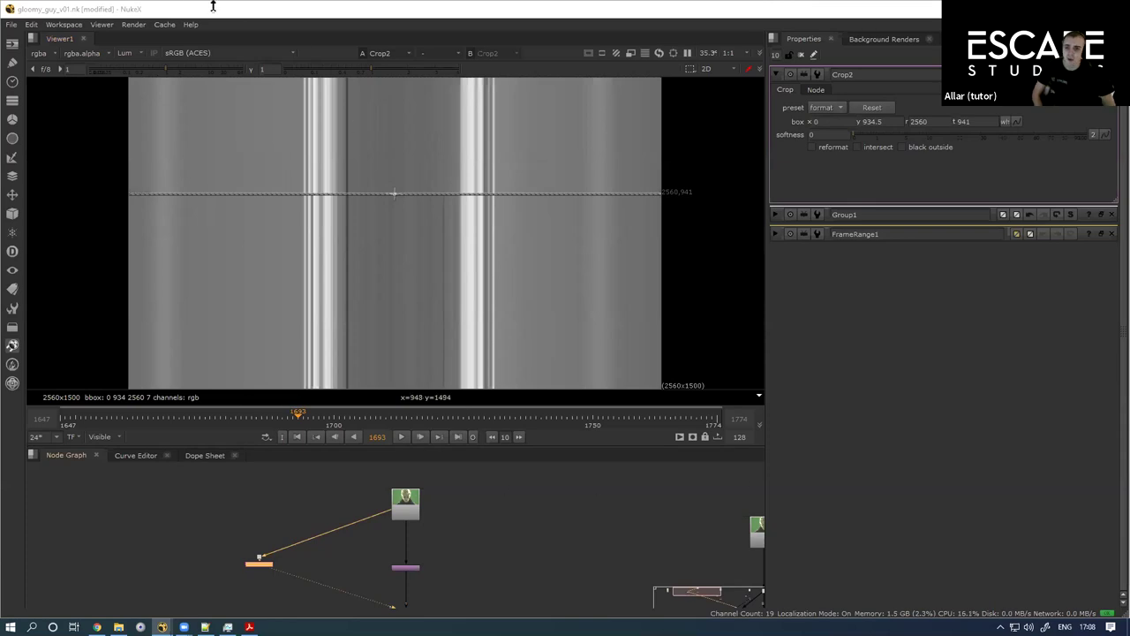
pyautogui.click(64, 25)
pyautogui.moveTo(33, 25)
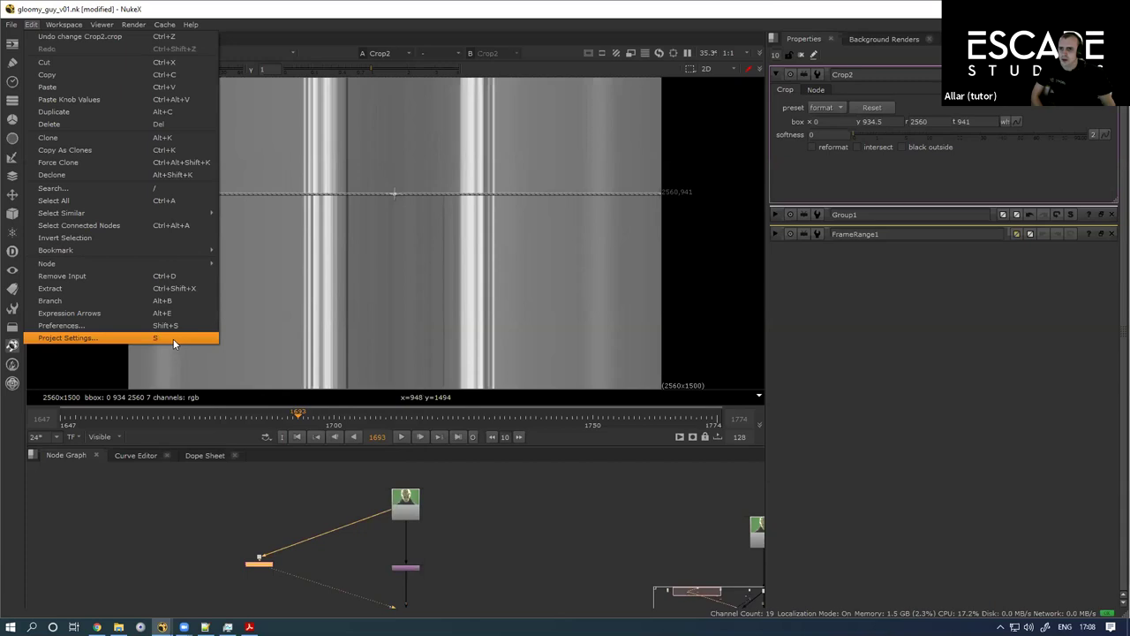
pyautogui.click(395, 127)
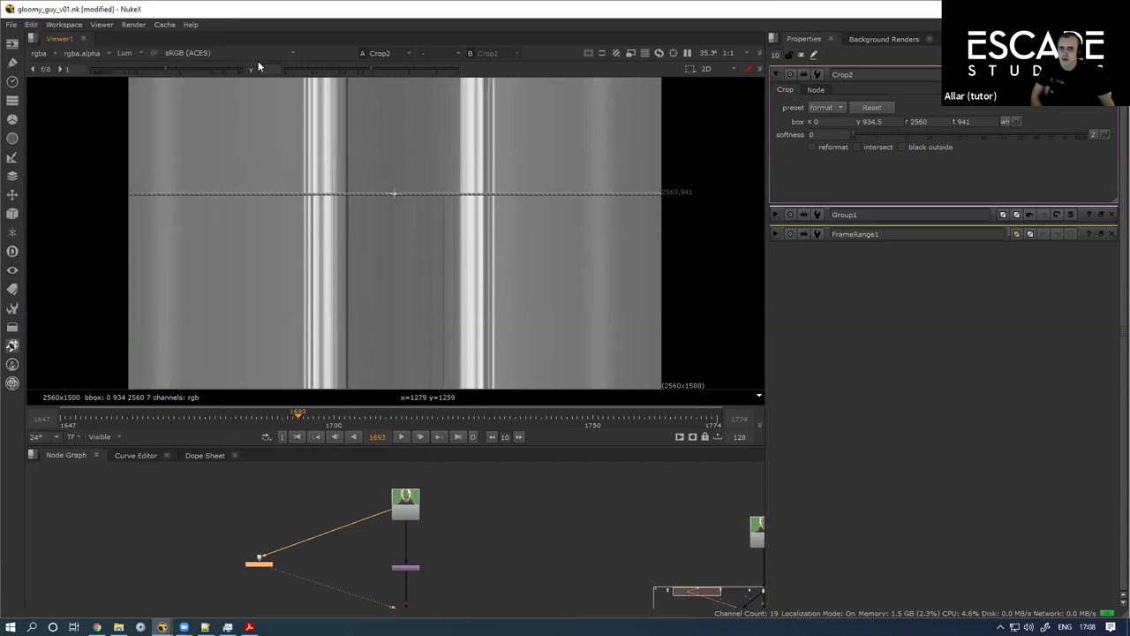
pyautogui.click(33, 38)
pyautogui.moveTo(108, 151)
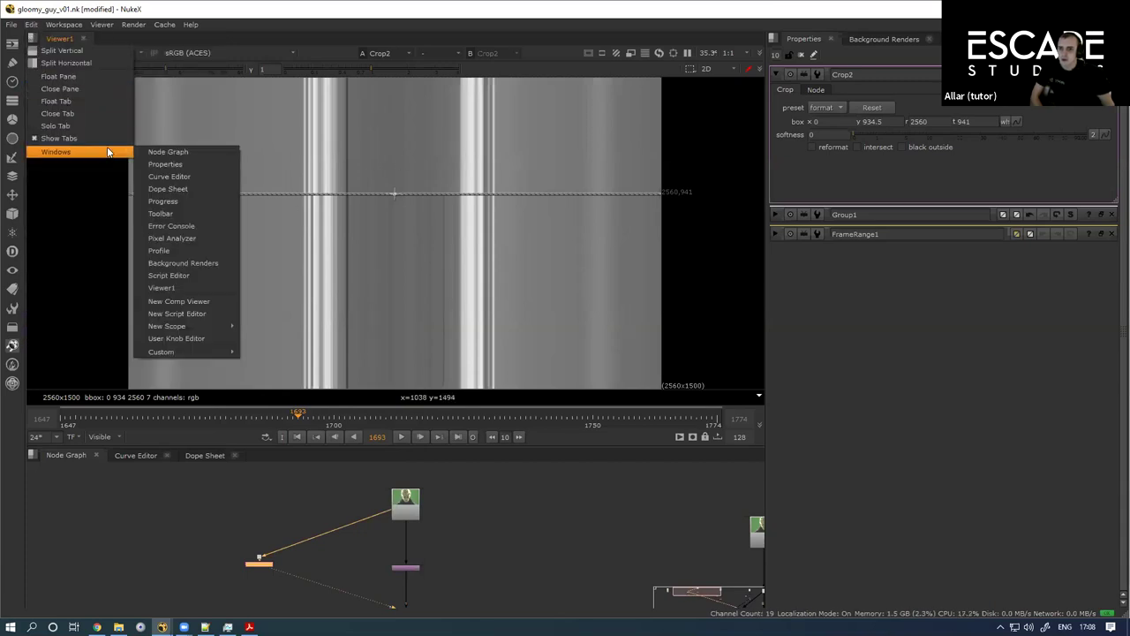
pyautogui.moveTo(212, 326)
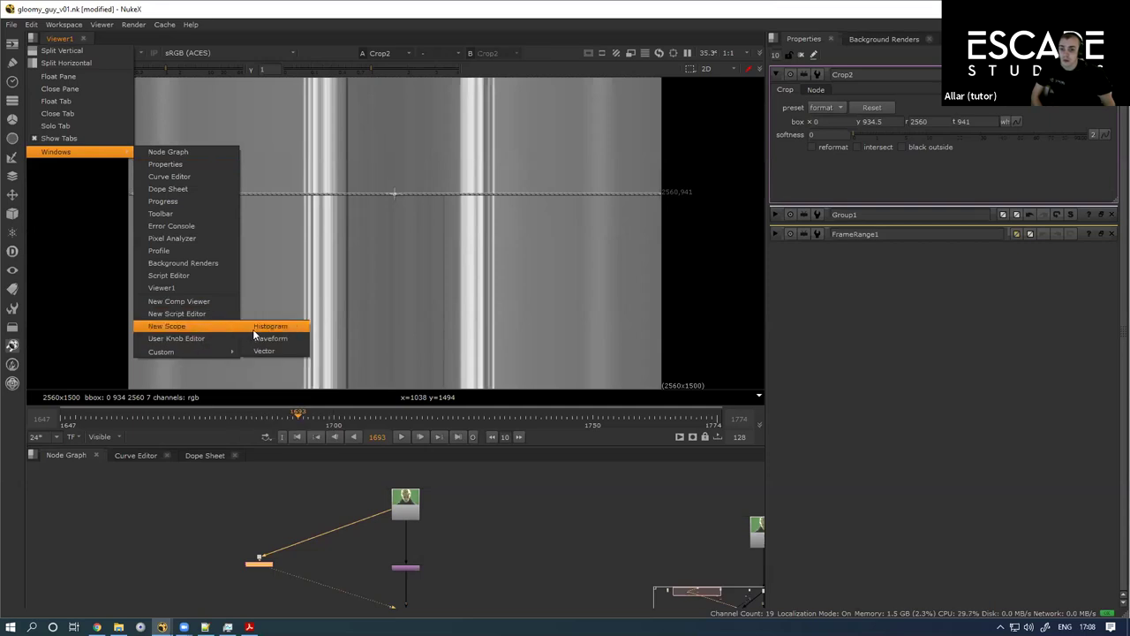
pyautogui.click(263, 341)
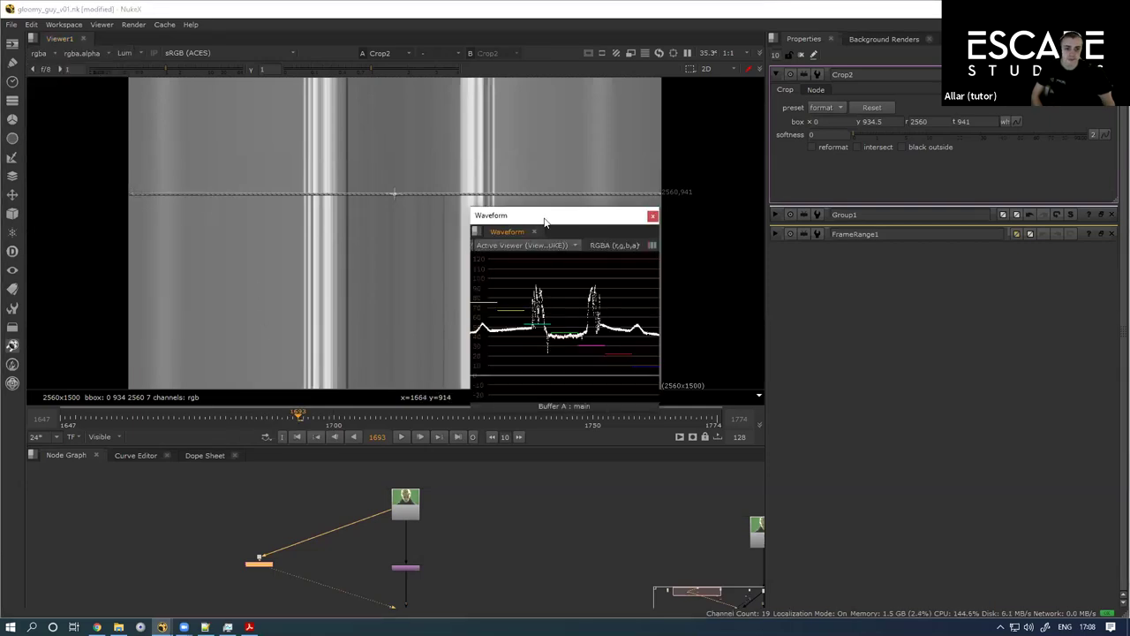
# Step: Enlarge the floating Waveform window and arrange it beside the whole streaked image in the viewer
pyautogui.moveTo(494, 216); pyautogui.dragTo(797, 102)
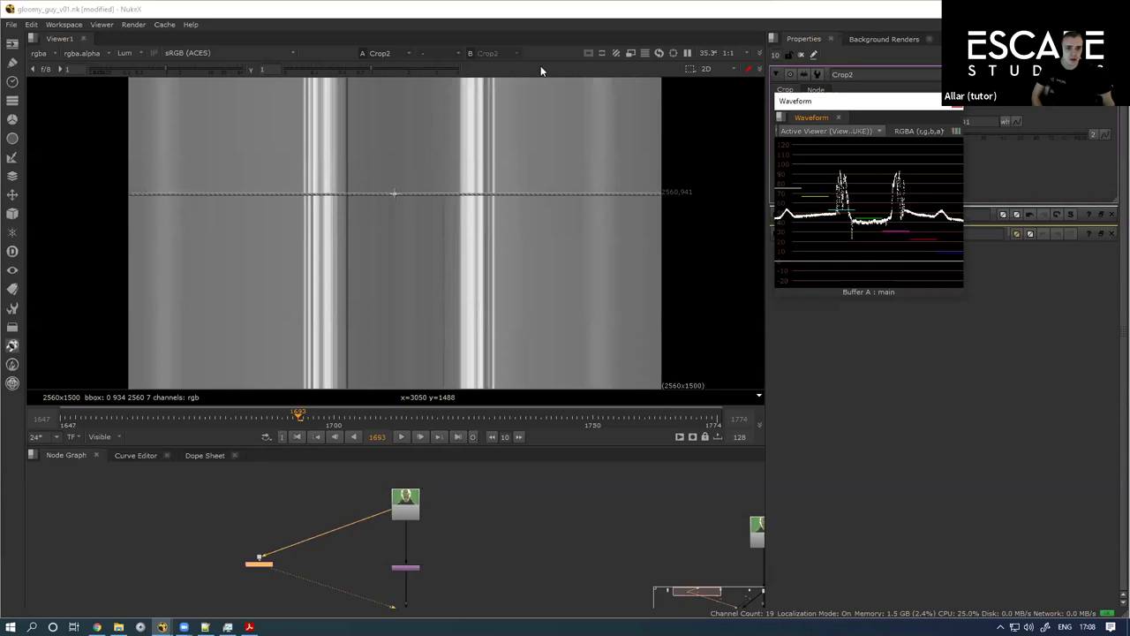
pyautogui.moveTo(541, 70); pyautogui.dragTo(532, 57)
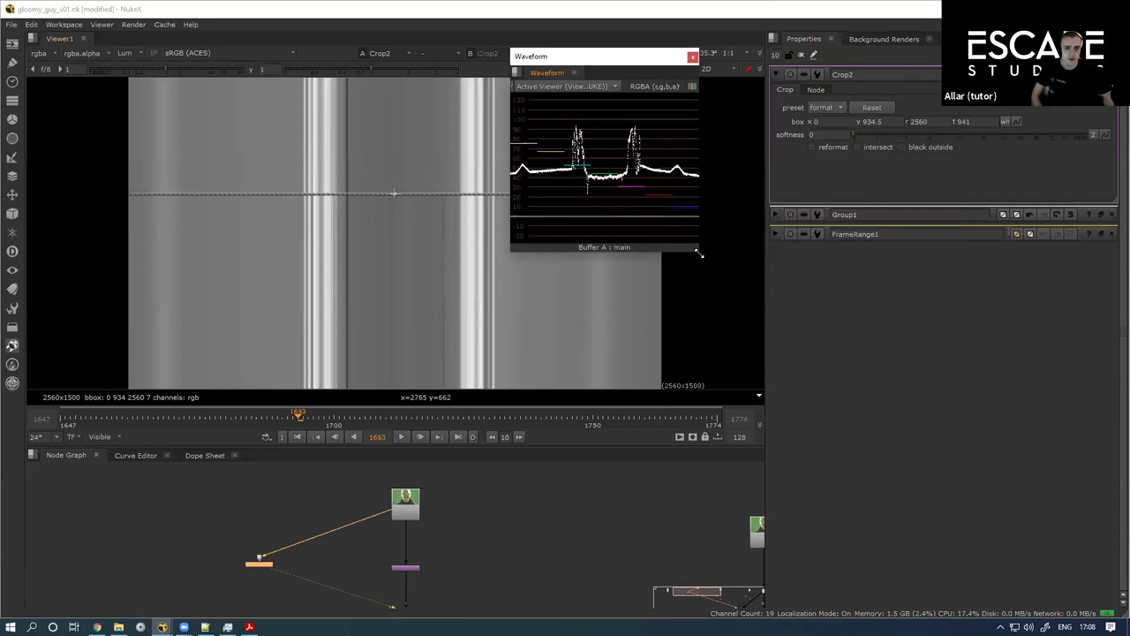
pyautogui.moveTo(698, 254); pyautogui.dragTo(1039, 421)
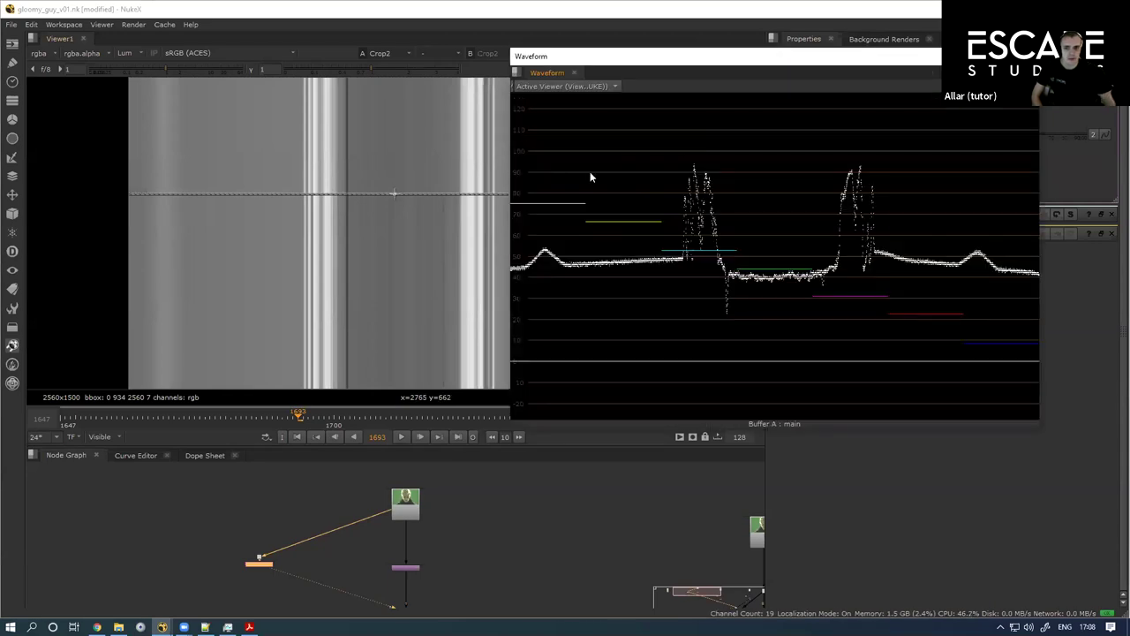
pyautogui.moveTo(645, 54); pyautogui.dragTo(695, 53)
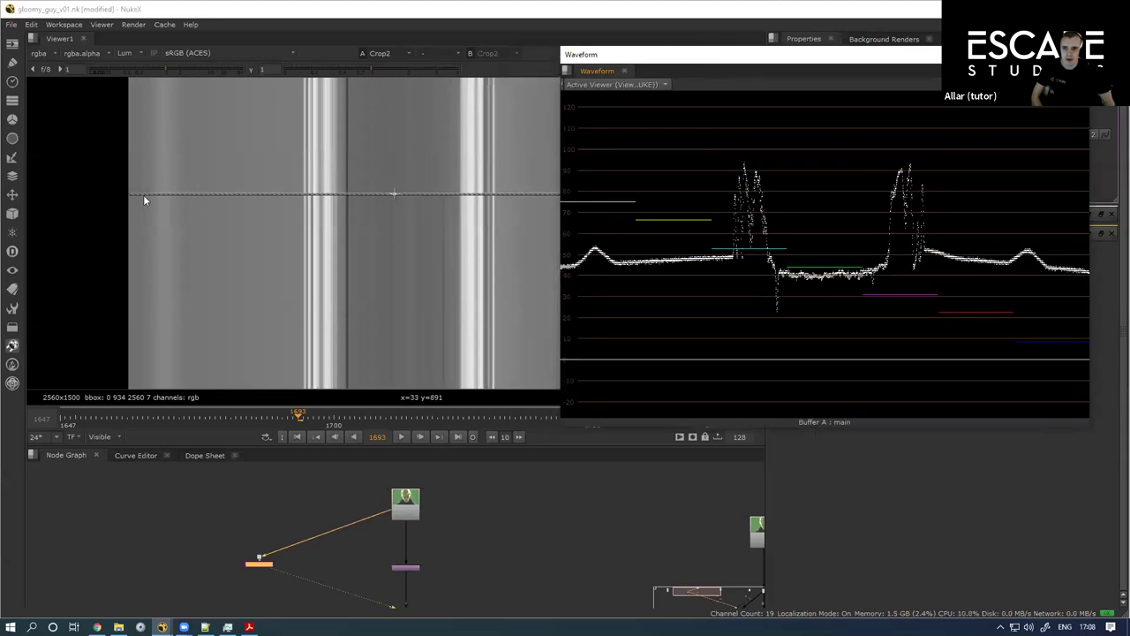
pyautogui.click(390, 186)
pyautogui.scroll(-3, 314, 193)
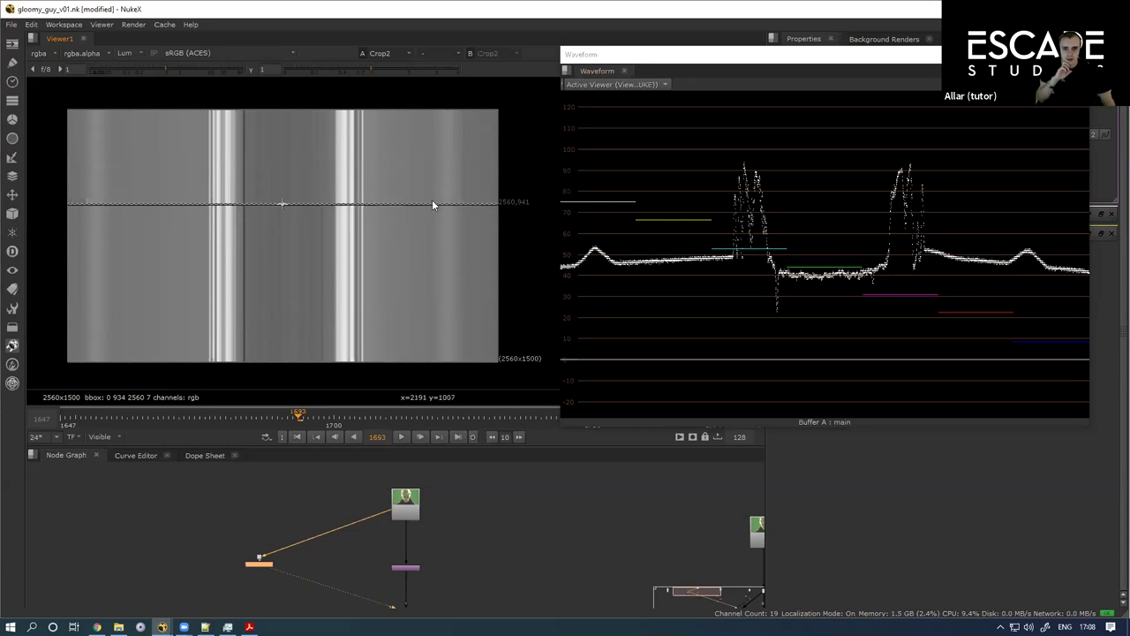
# Step: Add an extra Dot to the branch between Read2 and the Dot above Crop2, and move Crop2 further down
pyautogui.scroll(4, 325, 545)
pyautogui.scroll(-1, 306, 512)
pyautogui.moveTo(252, 577); pyautogui.dragTo(235, 515)
pyautogui.scroll(-2, 240, 521)
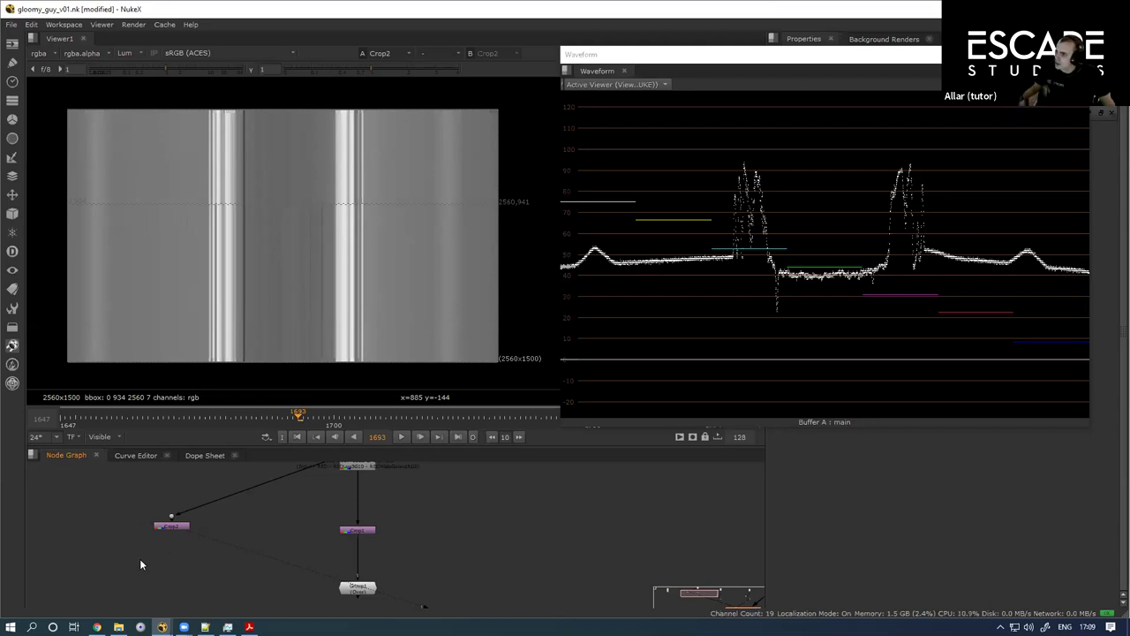
pyautogui.scroll(-2, 233, 544)
pyautogui.scroll(1, 239, 525)
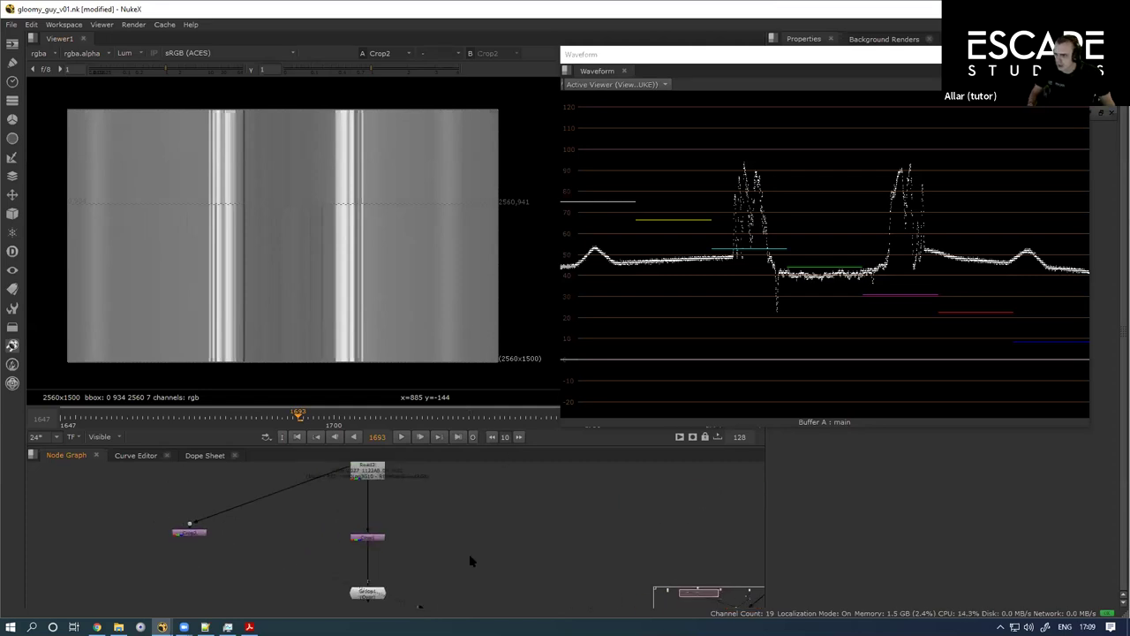
pyautogui.scroll(-4, 304, 565)
pyautogui.scroll(5, 226, 548)
pyautogui.moveTo(226, 583); pyautogui.dragTo(142, 542)
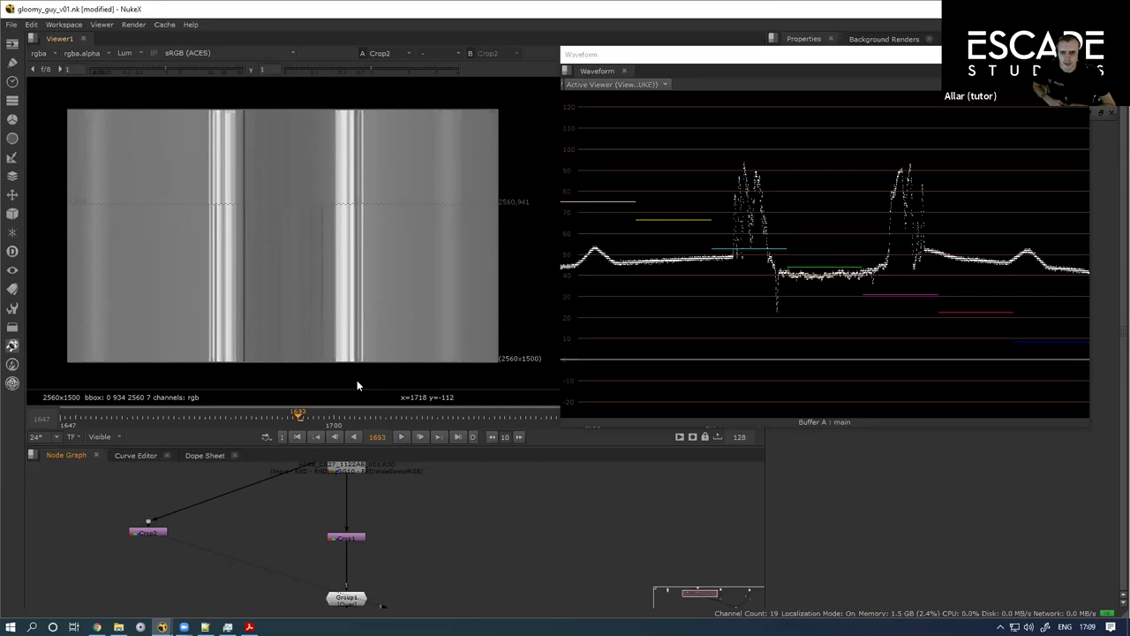
pyautogui.scroll(-1, 214, 520)
pyautogui.scroll(2, 201, 513)
pyautogui.moveTo(235, 511); pyautogui.dragTo(247, 545)
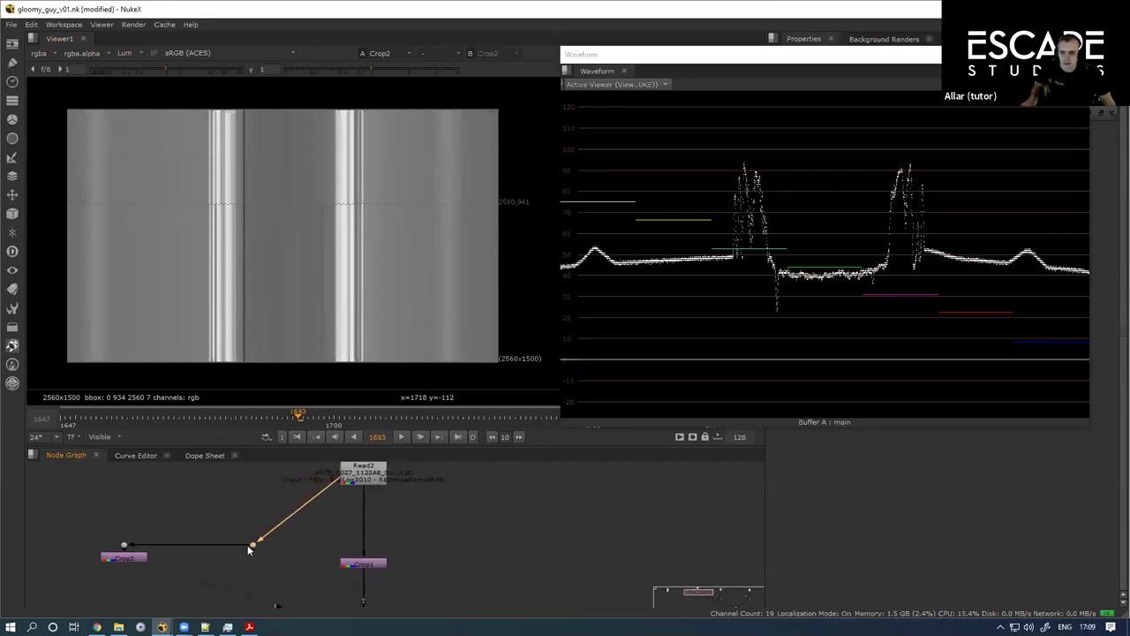
pyautogui.doubleClick(127, 558)
pyautogui.moveTo(127, 557); pyautogui.dragTo(127, 591)
pyautogui.moveTo(138, 575); pyautogui.dragTo(113, 546)
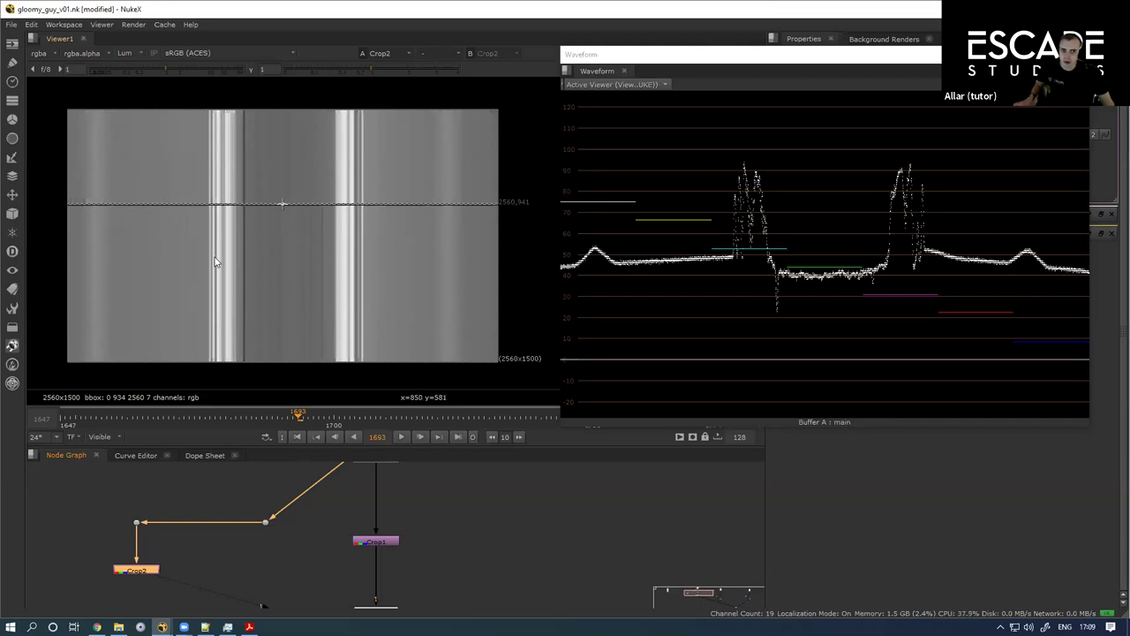
# Step: Sample a narrow region on the flat grey area, shift it onto the left bright streak, and clear the sample
pyautogui.moveTo(139, 173); pyautogui.dragTo(160, 244)
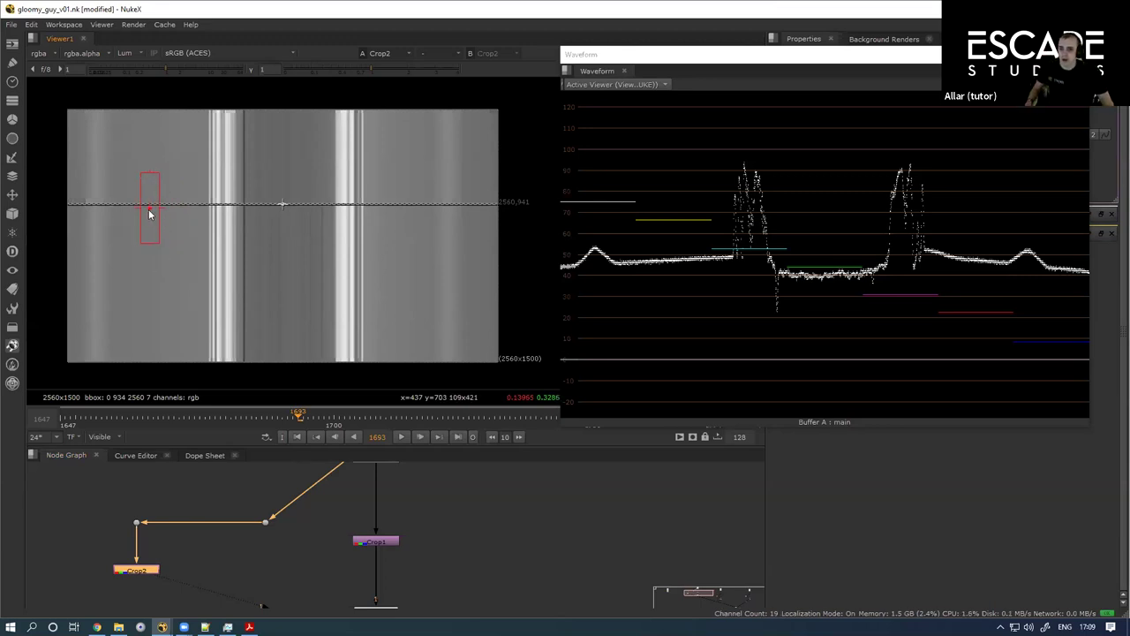
pyautogui.moveTo(151, 209); pyautogui.dragTo(218, 209)
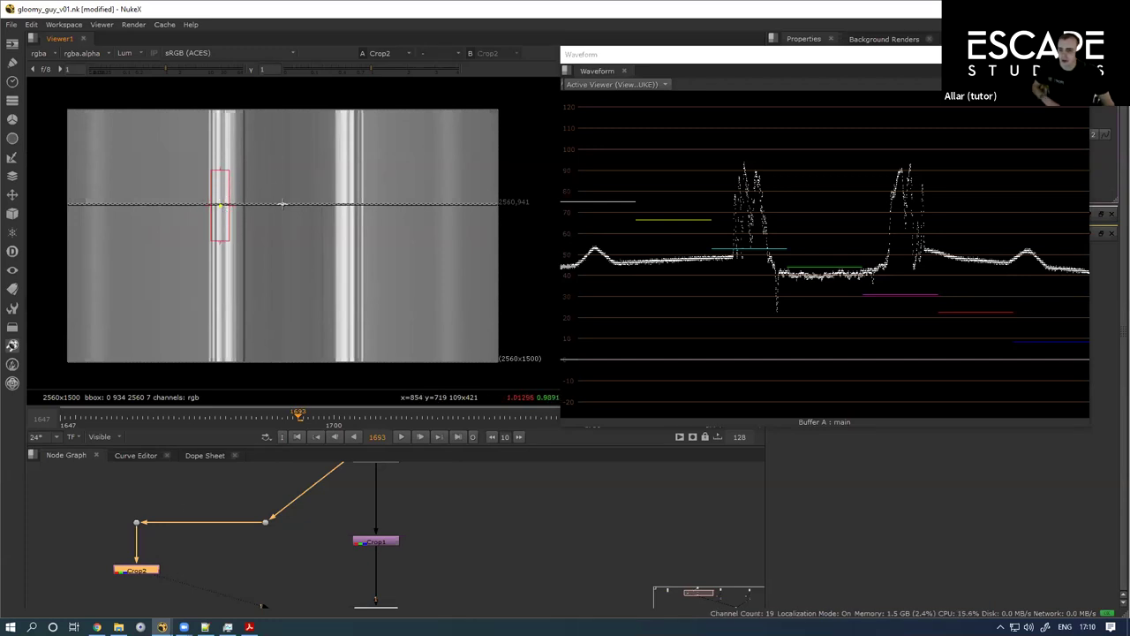
pyautogui.moveTo(106, 556); pyautogui.dragTo(166, 495)
pyautogui.keyDown('ctrl'); pyautogui.rightClick(219, 298); pyautogui.keyUp('ctrl')
pyautogui.press('ctrl')
# Step: Sample a wide region across the left bright streak, centre it on the streak, and clear the sample
pyautogui.moveTo(151, 175); pyautogui.dragTo(339, 239)
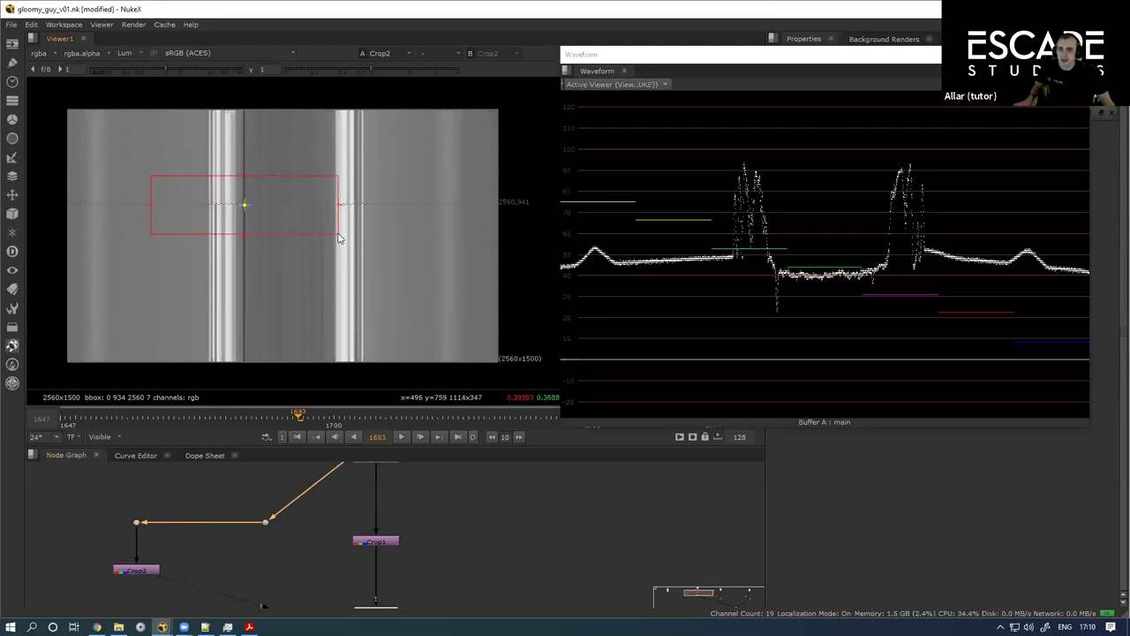
pyautogui.moveTo(245, 206); pyautogui.dragTo(224, 206)
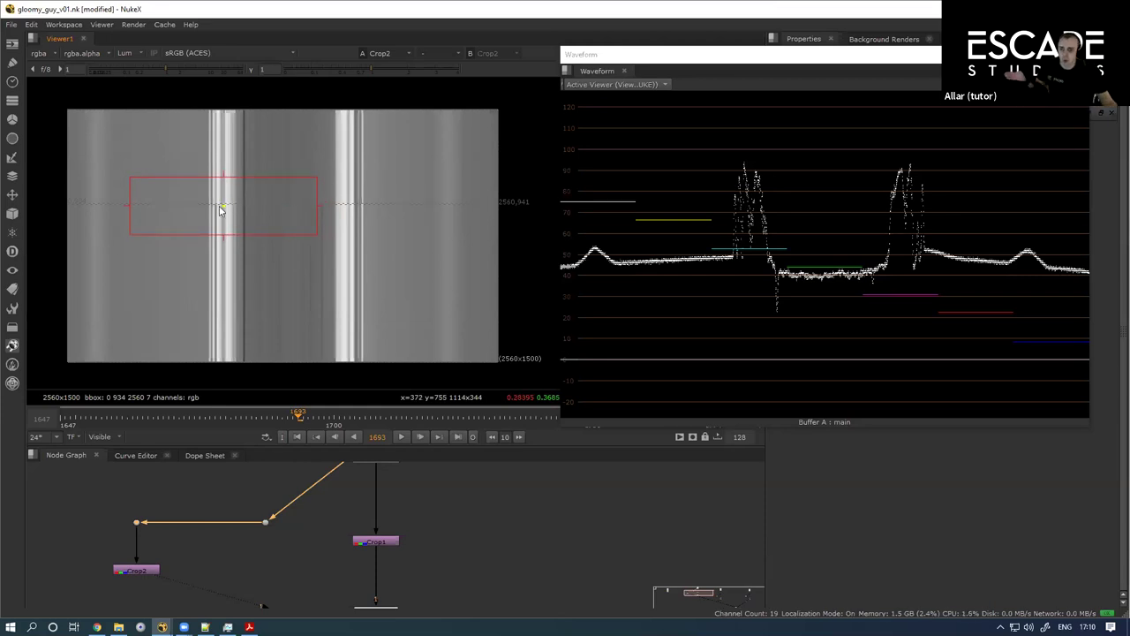
pyautogui.keyDown('ctrl'); pyautogui.rightClick(242, 223); pyautogui.keyUp('ctrl')
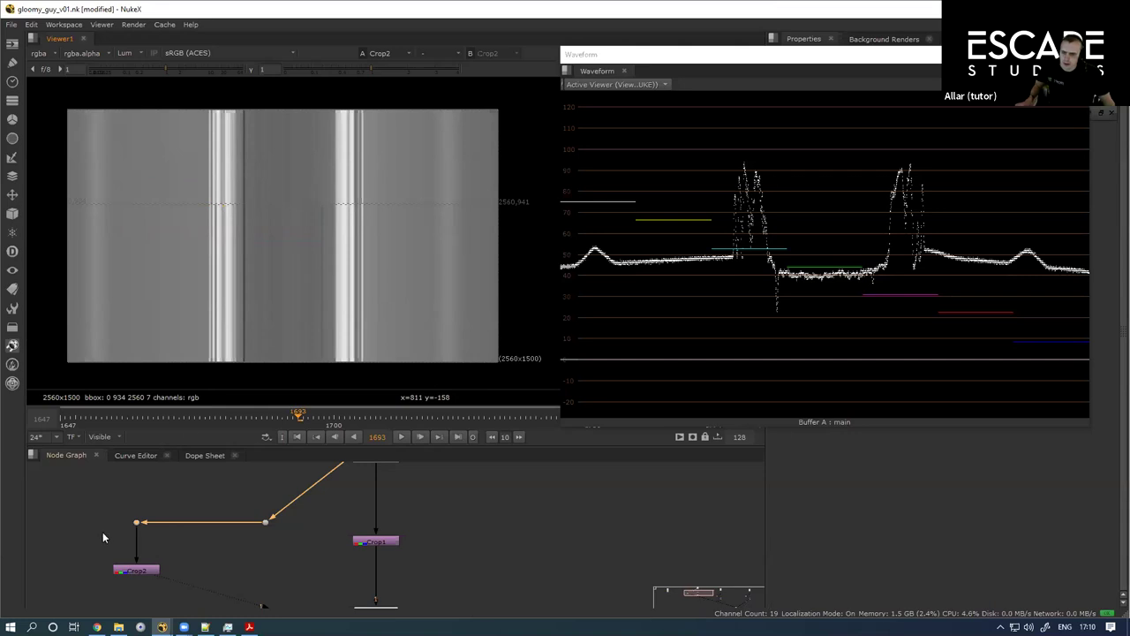
# Step: Insert a Blur node between the Dot and Crop2, float its properties, and raise its size to 32 and on to 60
pyautogui.press('b')
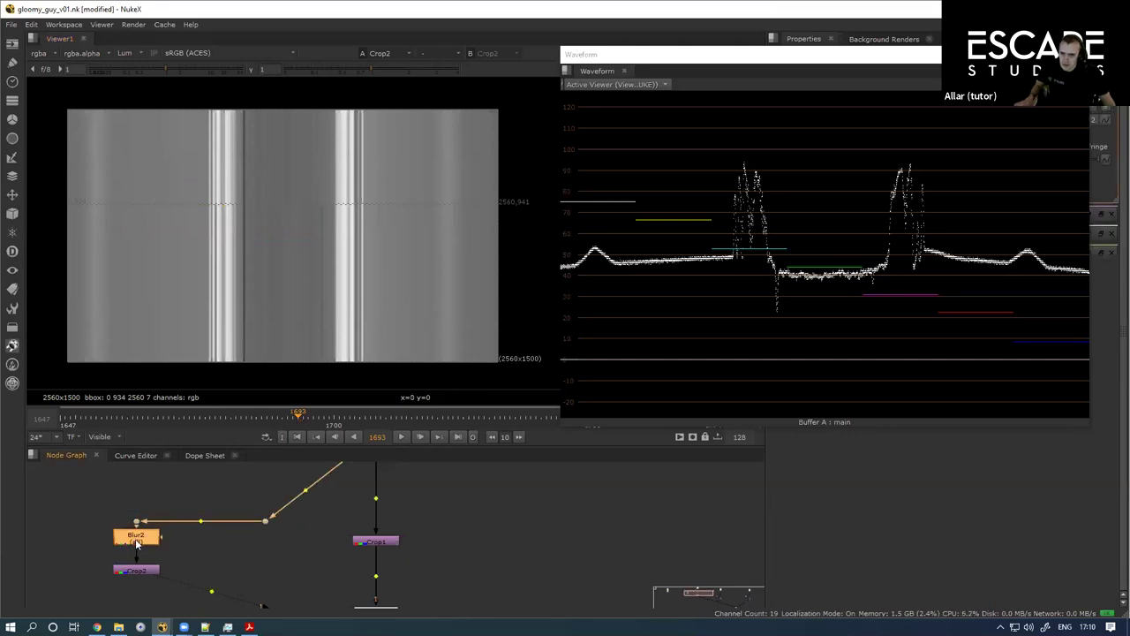
pyautogui.doubleClick(137, 537)
pyautogui.moveTo(224, 469); pyautogui.dragTo(256, 397)
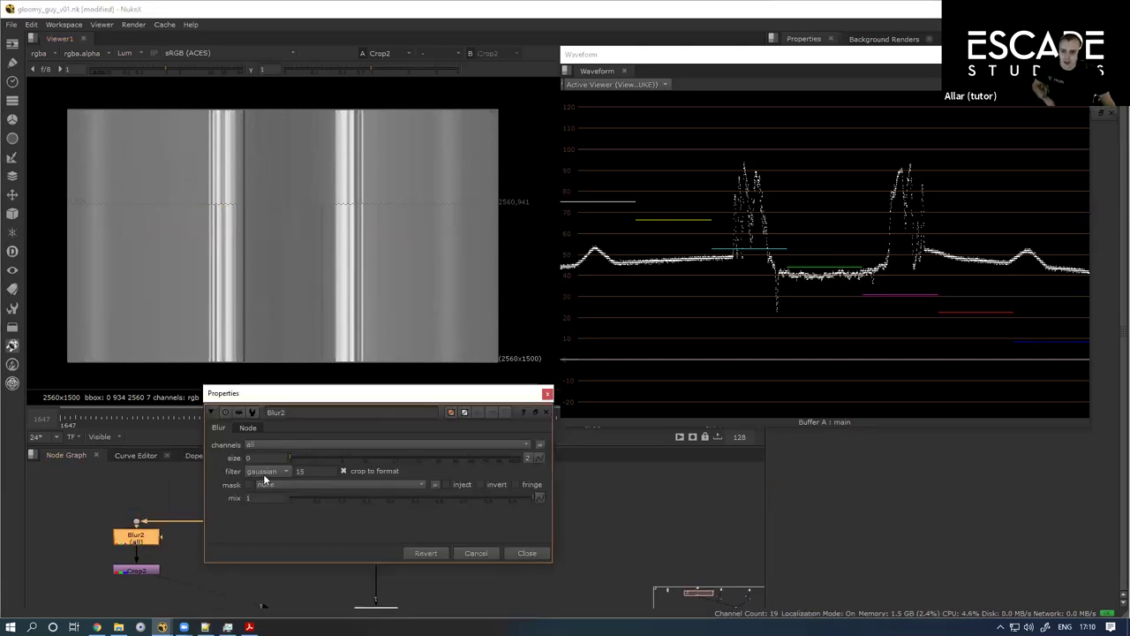
pyautogui.moveTo(332, 404); pyautogui.dragTo(346, 422)
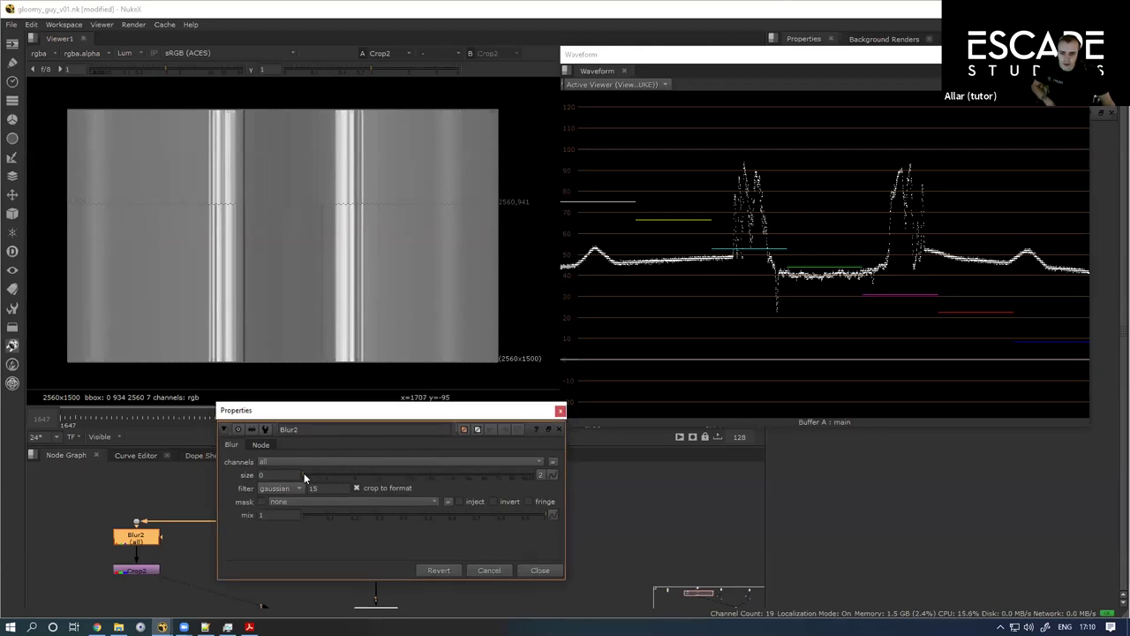
pyautogui.moveTo(304, 472); pyautogui.dragTo(437, 490)
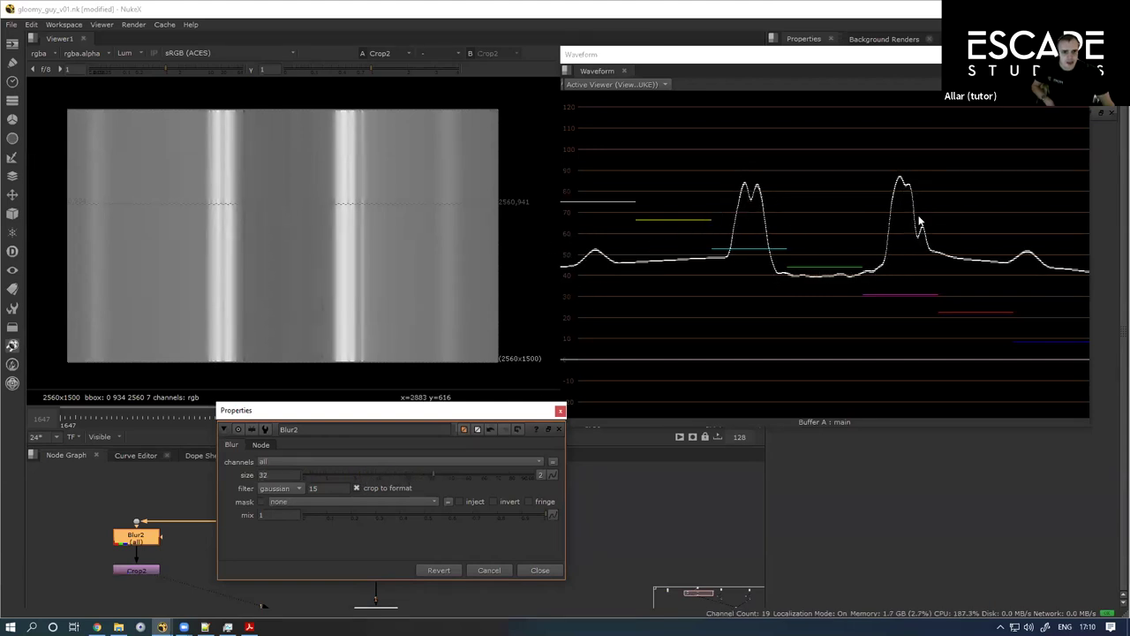
pyautogui.moveTo(444, 481); pyautogui.dragTo(480, 481)
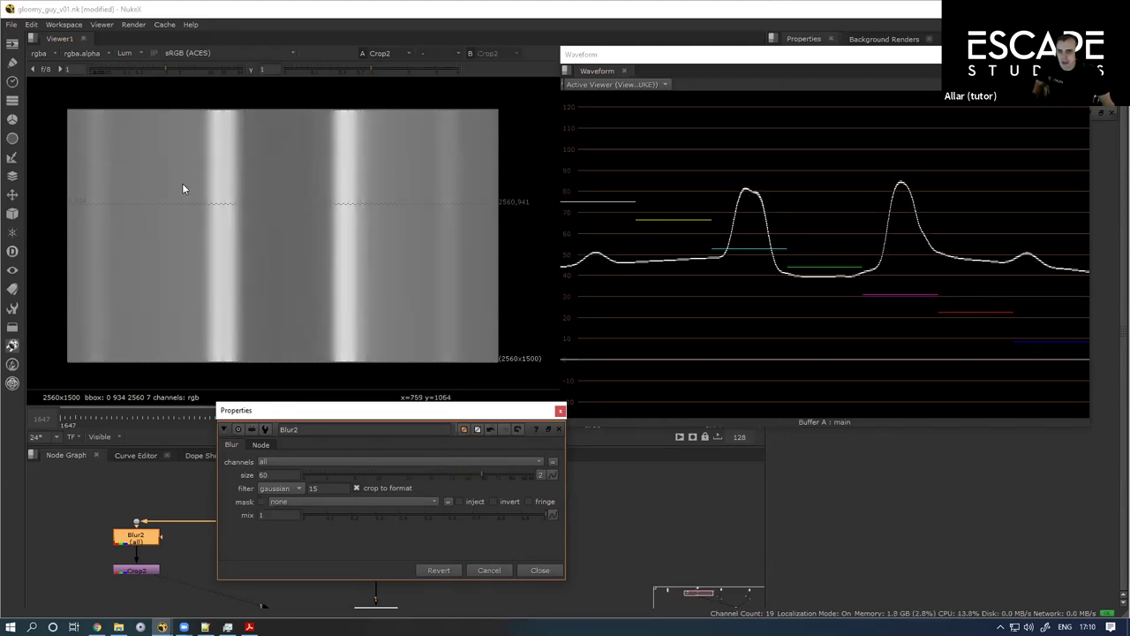
# Step: Sample a small region on the left bright streak and raise the Blur size to 100
pyautogui.moveTo(178, 189)
pyautogui.mouseDown()
pyautogui.moveTo(207, 216)
pyautogui.moveTo(258, 233)
pyautogui.moveTo(190, 206)
pyautogui.moveTo(209, 206)
pyautogui.mouseUp()
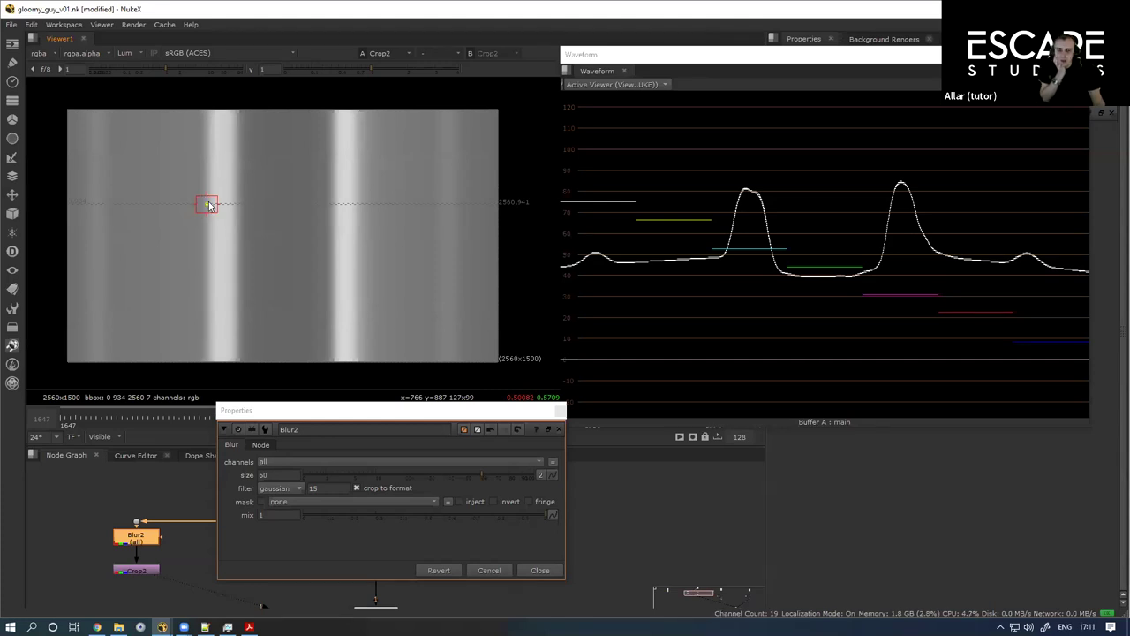
pyautogui.moveTo(208, 205); pyautogui.dragTo(222, 208)
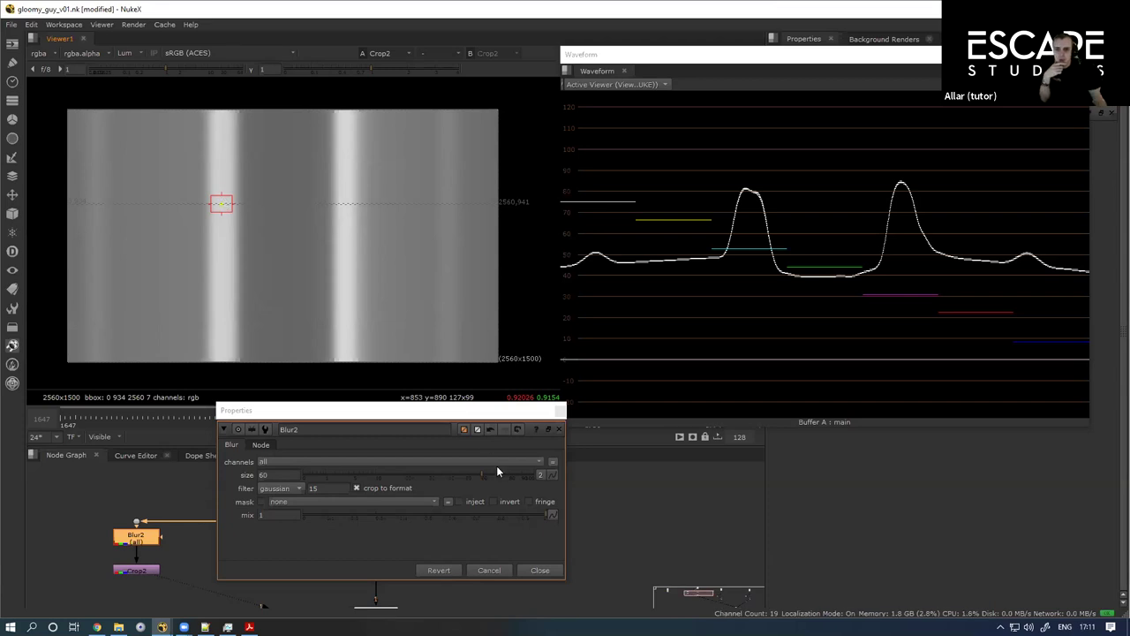
pyautogui.moveTo(491, 477); pyautogui.dragTo(566, 480)
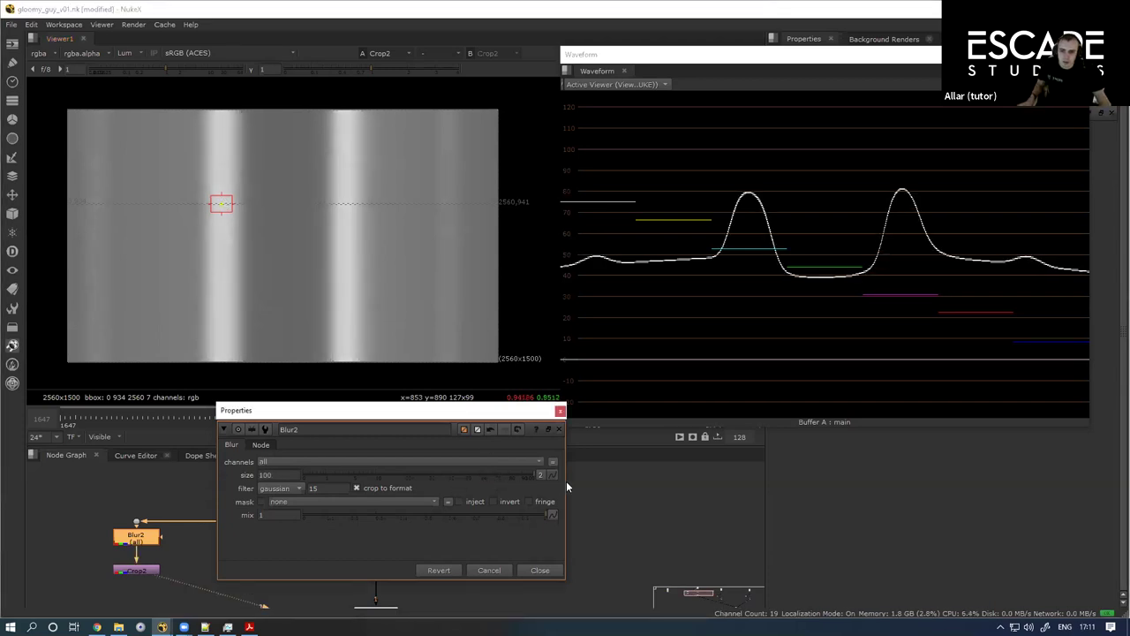
# Step: Sweep the Blur size well above 100 and back down to 20 to compare the waveform's smoothness
pyautogui.doubleClick(263, 475)
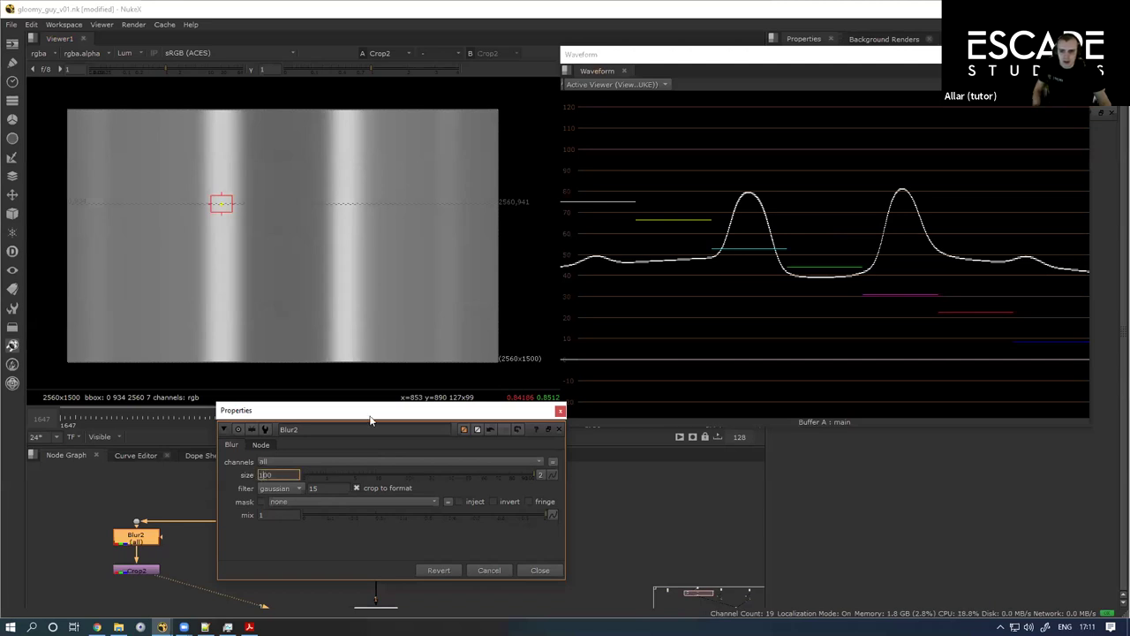
pyautogui.write('200')
pyautogui.press('Return')
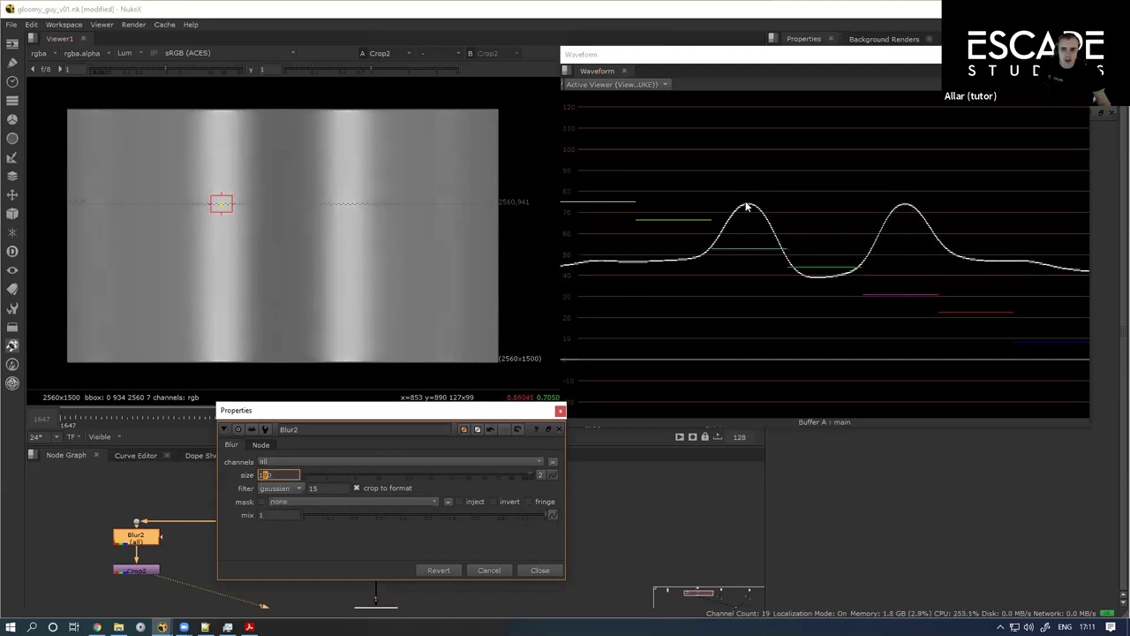
pyautogui.press('Up')
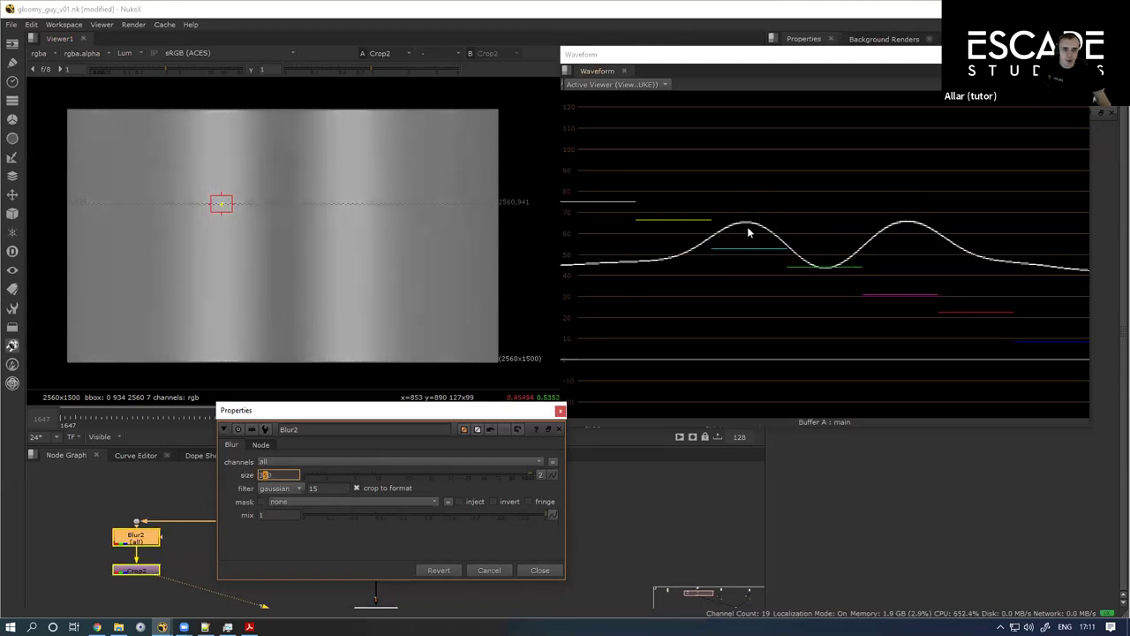
pyautogui.press('Up')
pyautogui.press('Up')
pyautogui.press('Up')
pyautogui.press('Down')
pyautogui.press('Down')
pyautogui.press('Down')
pyautogui.press('Down')
pyautogui.press('Down')
pyautogui.press('Down')
pyautogui.press('Down')
pyautogui.press('Down')
pyautogui.press('Down')
pyautogui.press('Down')
pyautogui.press('Down')
pyautogui.press('Down')
pyautogui.press('Down')
pyautogui.press('Down')
pyautogui.press('Down')
pyautogui.press('Down')
pyautogui.press('Down')
pyautogui.press('Down')
pyautogui.press('Down')
pyautogui.press('Down')
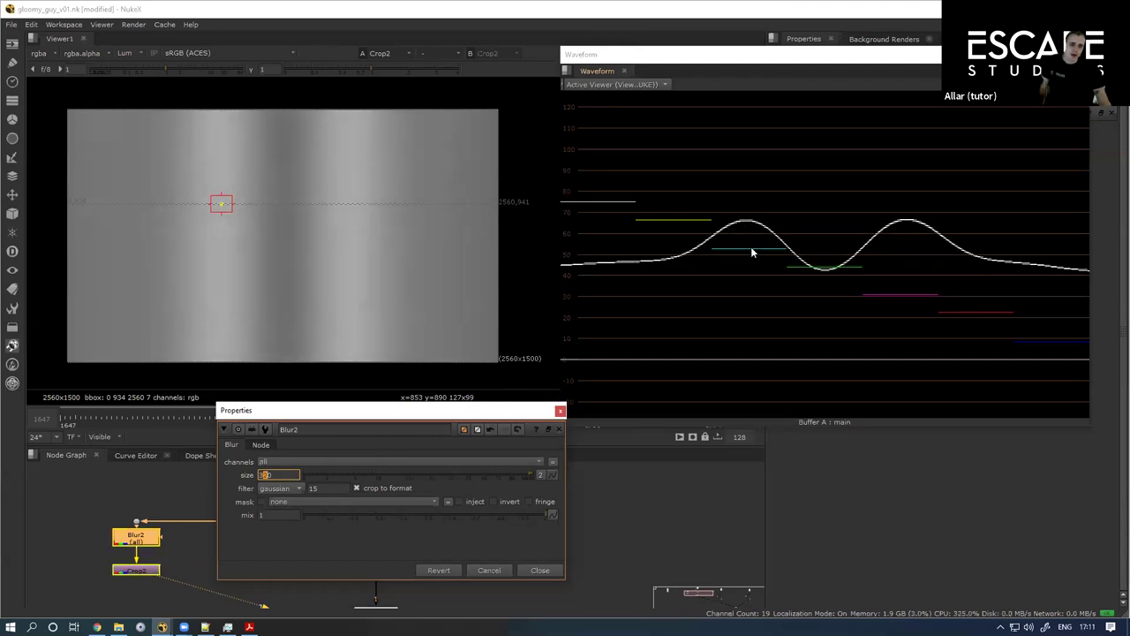
pyautogui.press('Down')
pyautogui.press('Down')
pyautogui.press('Down')
pyautogui.press('Down')
pyautogui.press('Down')
pyautogui.press('Down')
pyautogui.press('Down')
pyautogui.press('Down')
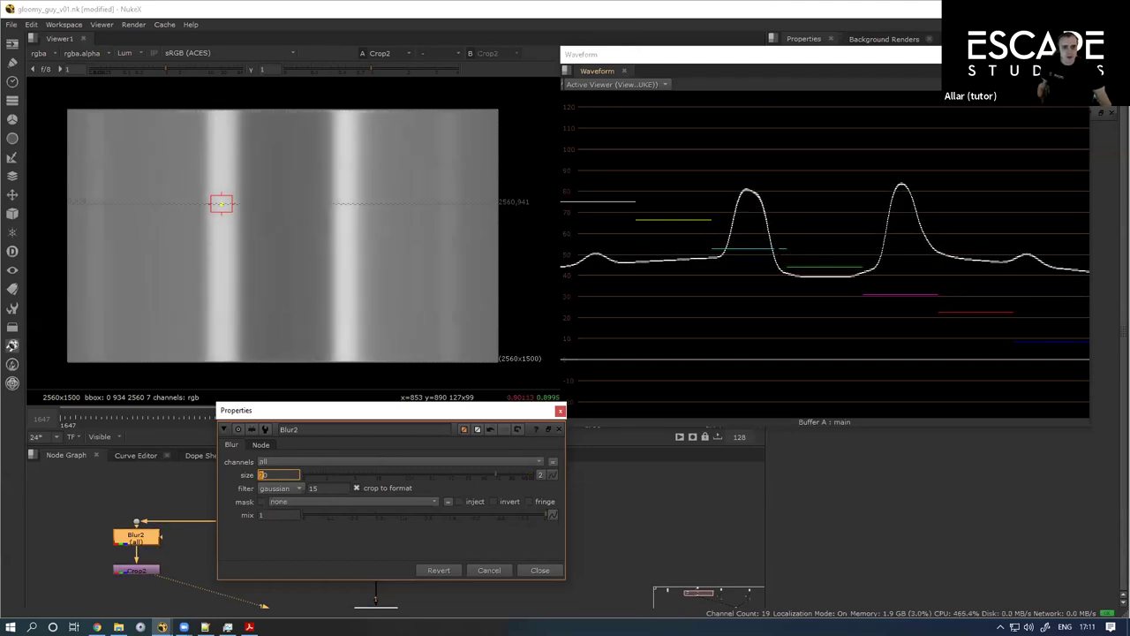
pyautogui.press('Down')
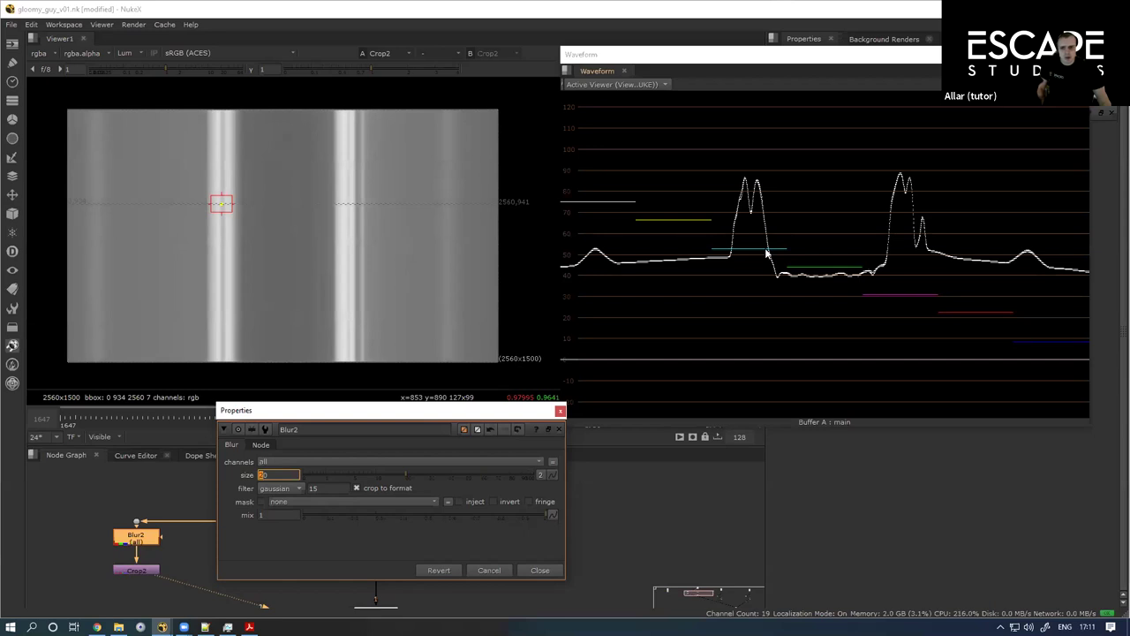
# Step: Step the Blur2 size up and down repeatedly to compare the waveform's peaks, ending at 120
pyautogui.press('Up')
pyautogui.press('Up')
pyautogui.press('Up')
pyautogui.press('Up')
pyautogui.press('Down')
pyautogui.press('Down')
pyautogui.press('Down')
pyautogui.press('Down')
pyautogui.press('Up')
pyautogui.press('Down')
pyautogui.press('Up')
pyautogui.press('Down')
pyautogui.press('Up')
# Step: Centre the wide sample region on the left bright streak and widen it towards the darker band beside it
pyautogui.moveTo(233, 204)
pyautogui.mouseDown()
pyautogui.moveTo(277, 211)
pyautogui.moveTo(216, 202)
pyautogui.moveTo(227, 205)
pyautogui.mouseUp()
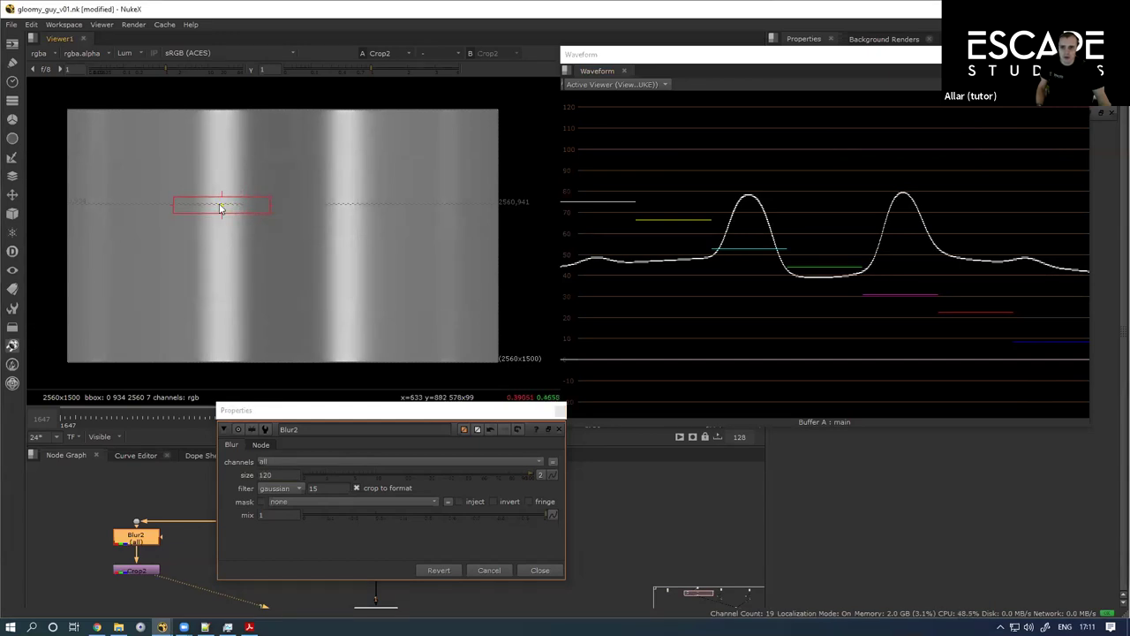
pyautogui.press('1')
pyautogui.press('2')
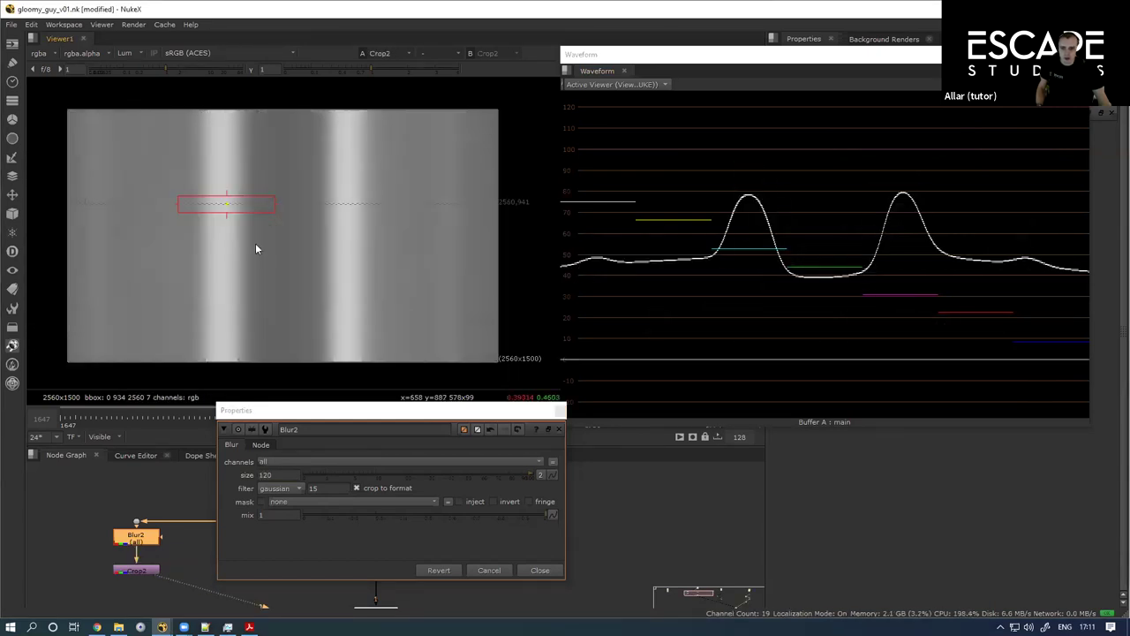
pyautogui.moveTo(274, 206); pyautogui.dragTo(286, 198)
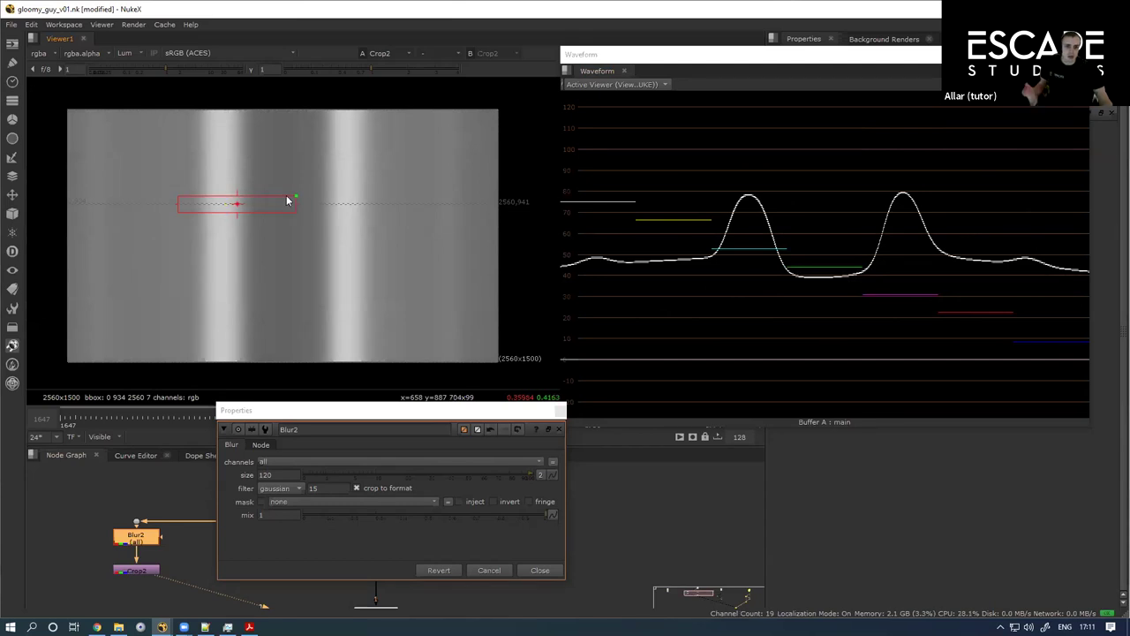
# Step: Dismiss the stray audio settings window and close the floating Blur2 properties
pyautogui.click(492, 570)
pyautogui.click(789, 123)
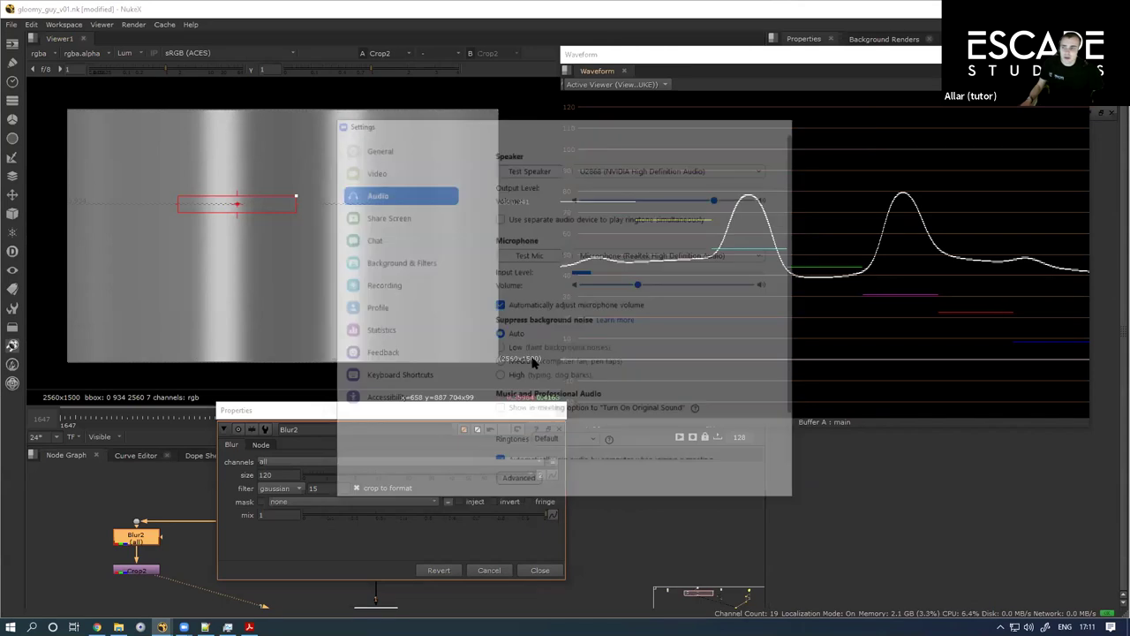
pyautogui.click(393, 538)
pyautogui.click(537, 569)
# Step: View the full uncropped footage from the Dot that feeds the Blur2 branch
pyautogui.scroll(-3, 266, 524)
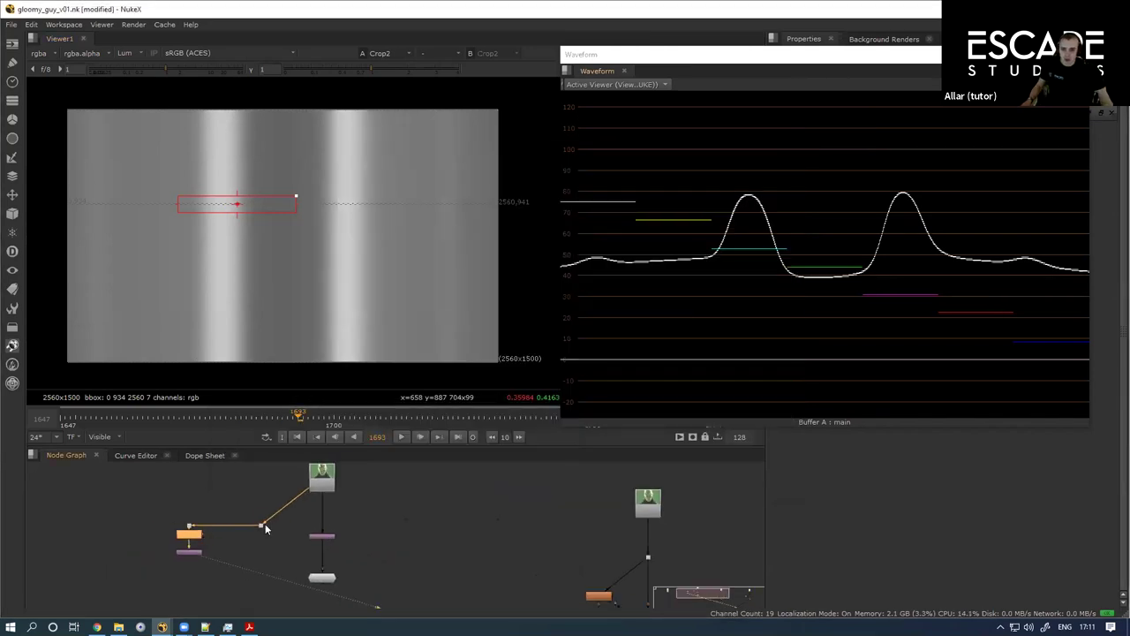
pyautogui.scroll(3, 265, 523)
pyautogui.scroll(-2, 345, 525)
pyautogui.click(205, 550)
pyautogui.scroll(2, 272, 550)
pyautogui.moveTo(272, 550); pyautogui.dragTo(241, 511)
pyautogui.click(280, 477)
pyautogui.press('1')
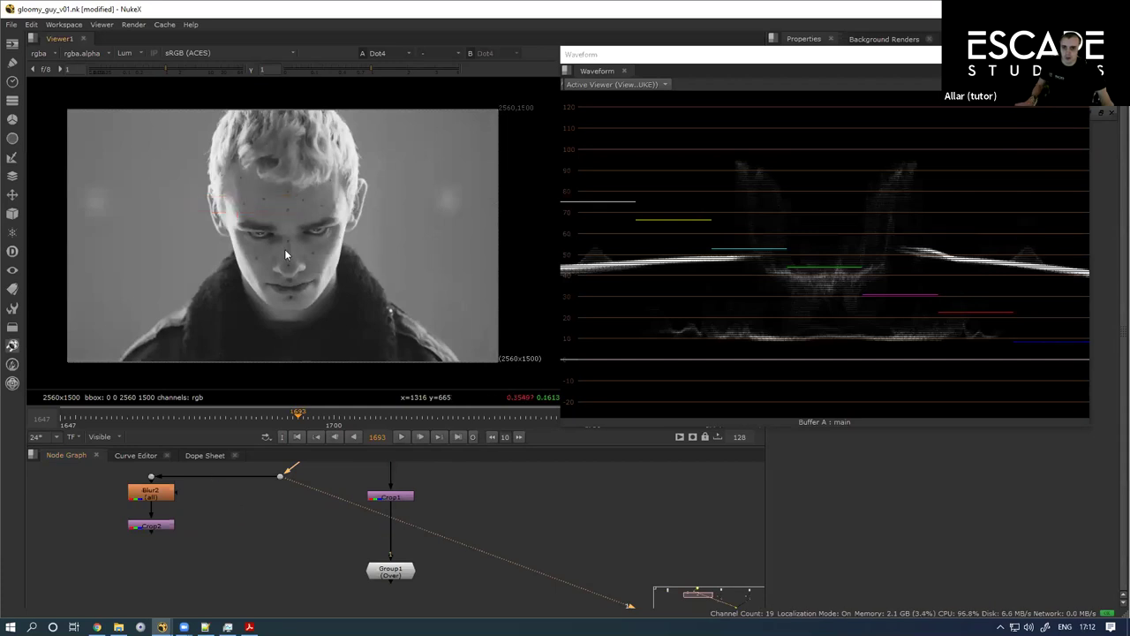
# Step: Add a Blur node on a new branch below the Dot and view it close up on the forehead and eyes
pyautogui.scroll(3, 301, 221)
pyautogui.moveTo(239, 529); pyautogui.dragTo(334, 477)
pyautogui.scroll(-2, 454, 528)
pyautogui.moveTo(448, 551); pyautogui.dragTo(285, 564)
pyautogui.moveTo(449, 551); pyautogui.dragTo(303, 549)
pyautogui.press('b')
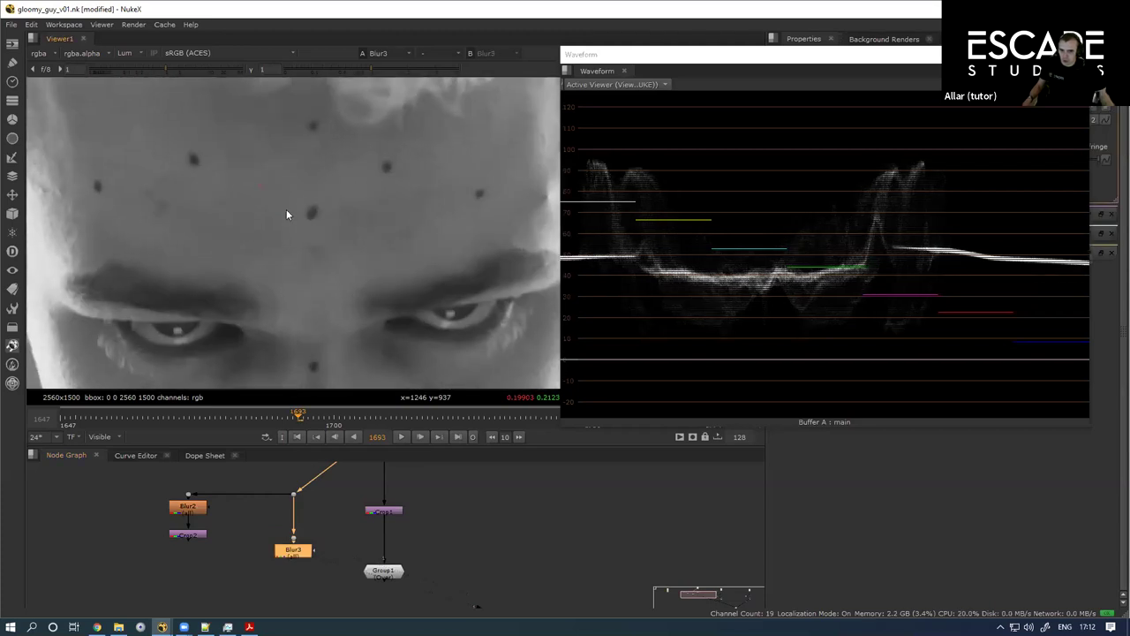
# Step: Close the Waveform window and set the Blur3 size to 18
pyautogui.click(1076, 55)
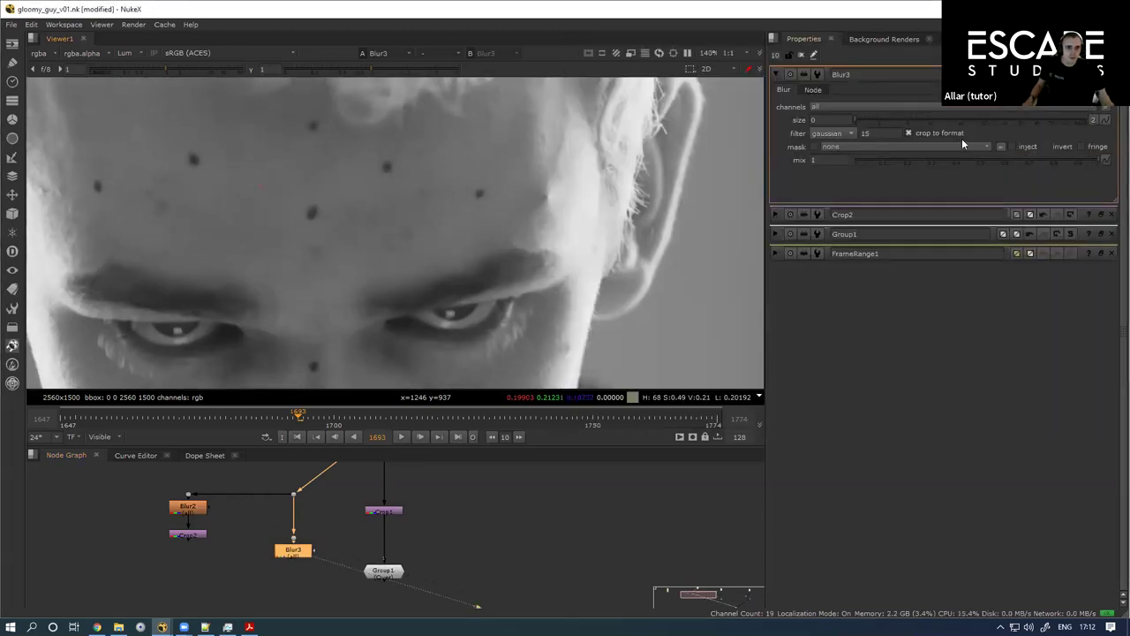
pyautogui.click(879, 122)
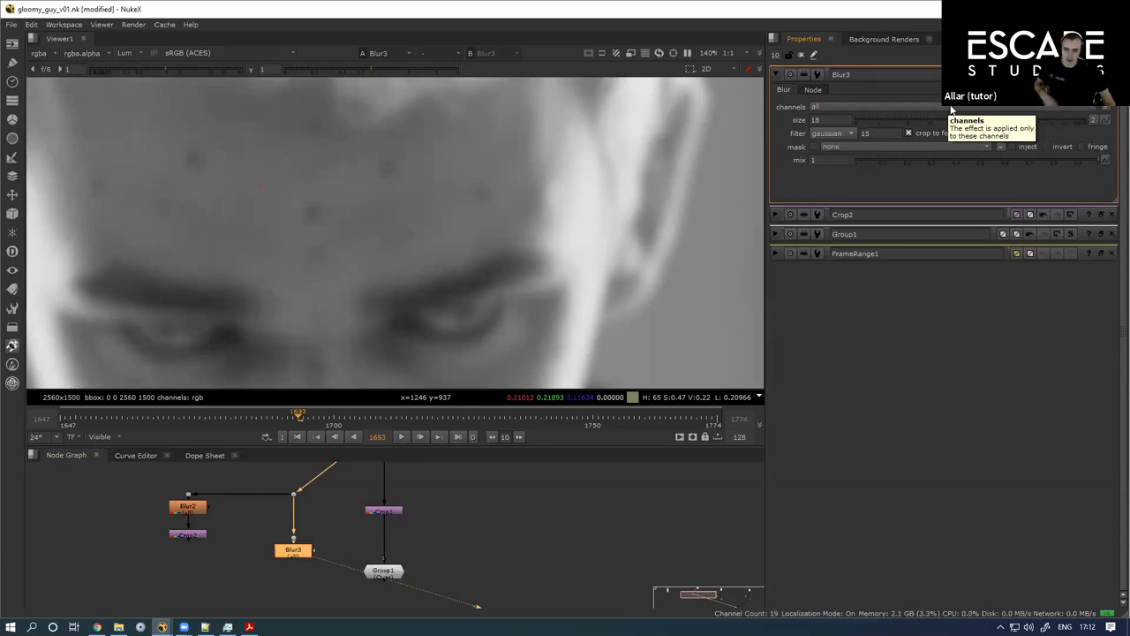
# Step: Open the Group1 properties and view the Crop1 output
pyautogui.scroll(-3, 341, 509)
pyautogui.scroll(2, 355, 535)
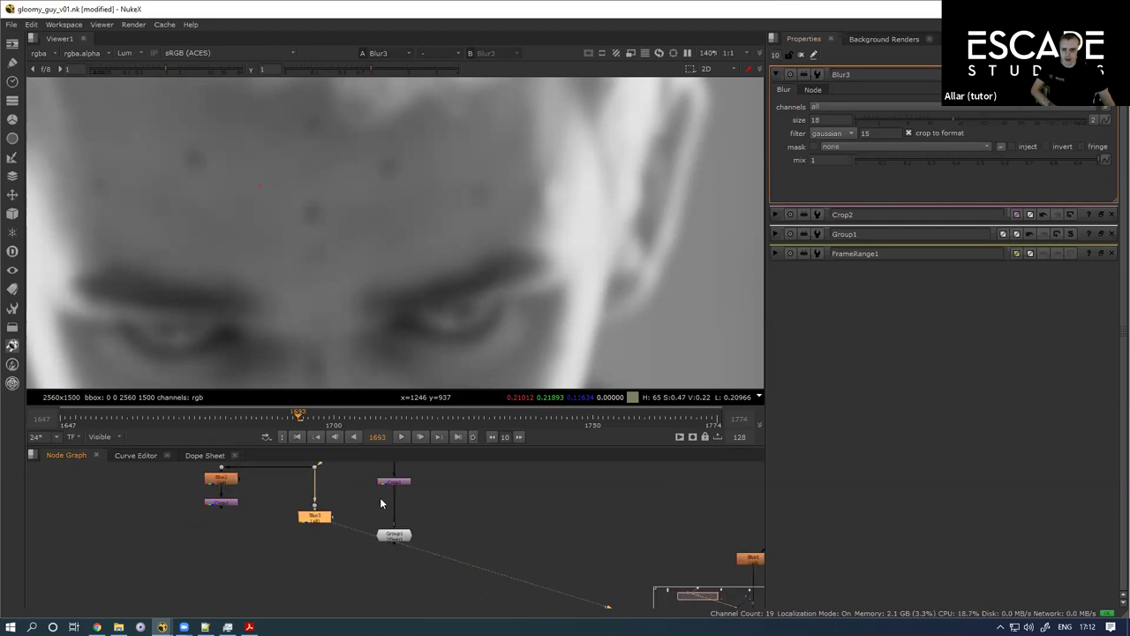
pyautogui.scroll(-1, 362, 523)
pyautogui.moveTo(412, 550); pyautogui.dragTo(336, 556)
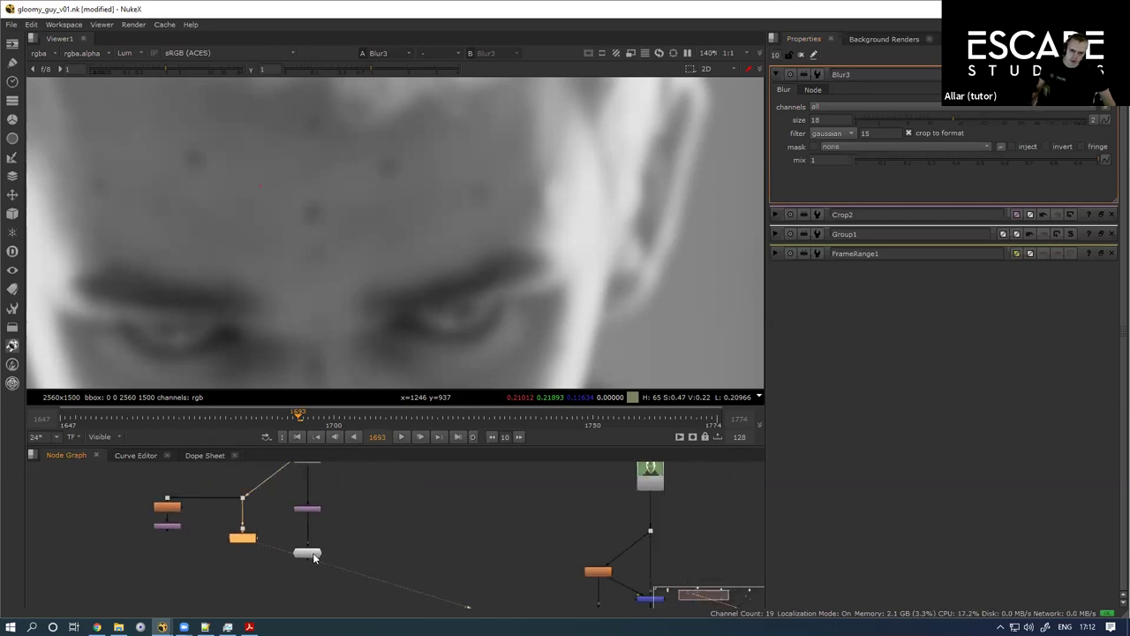
pyautogui.doubleClick(314, 557)
pyautogui.click(309, 509)
pyautogui.press('1')
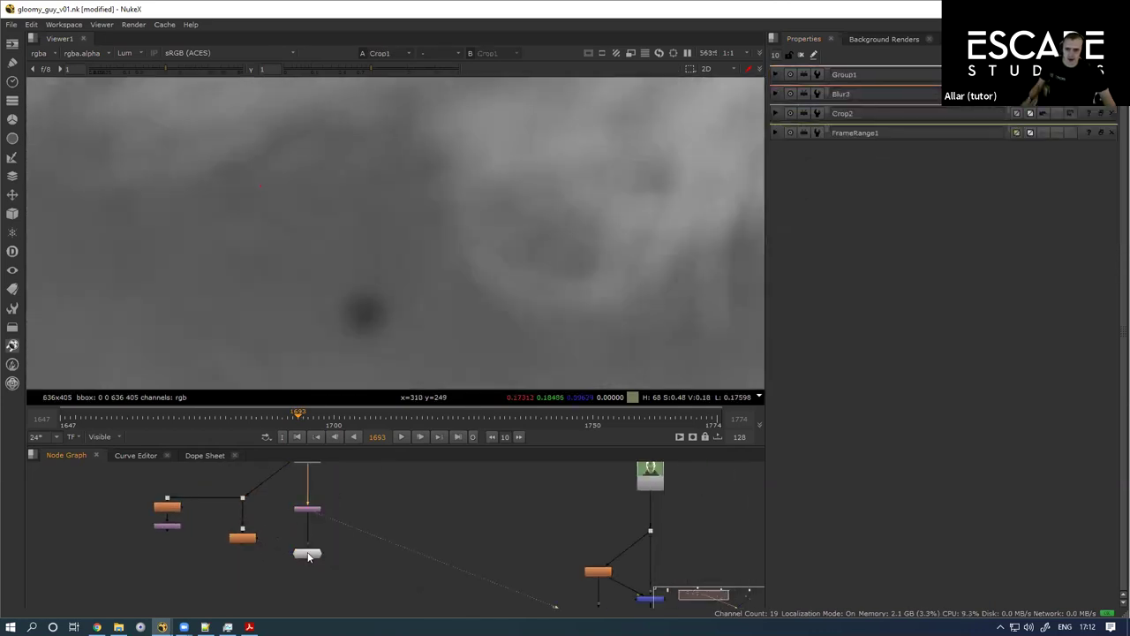
# Step: View the Group1 output with its curve overlay on the forehead and show it in full RGB colour
pyautogui.click(310, 556)
pyautogui.scroll(-5, 446, 201)
pyautogui.scroll(-3, 378, 172)
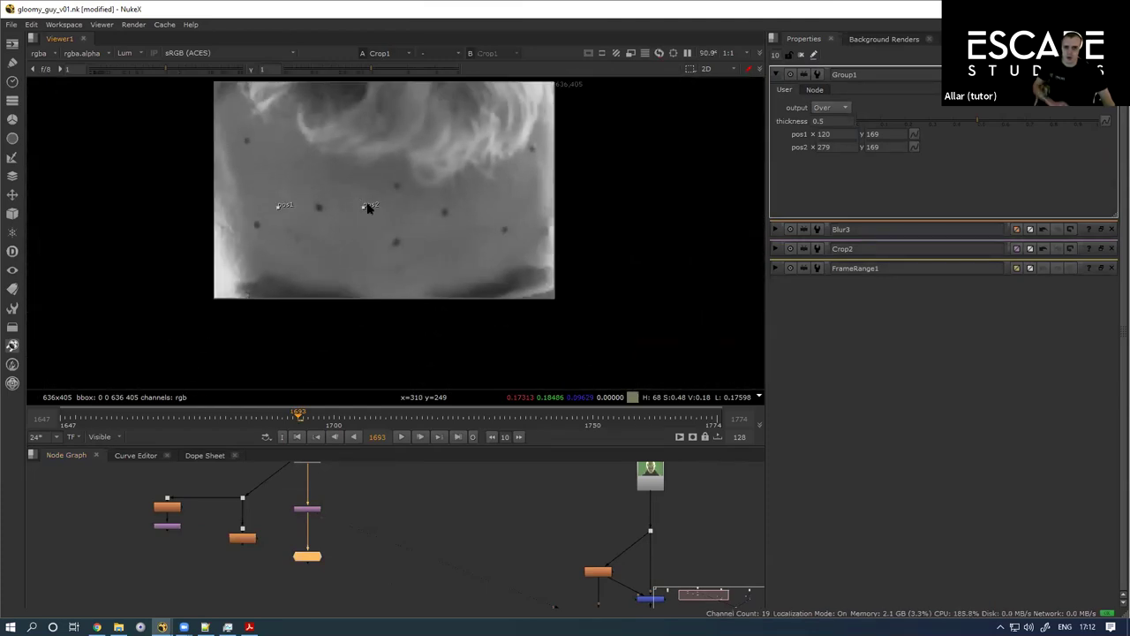
pyautogui.scroll(3, 343, 258)
pyautogui.press('1')
pyautogui.click(301, 545)
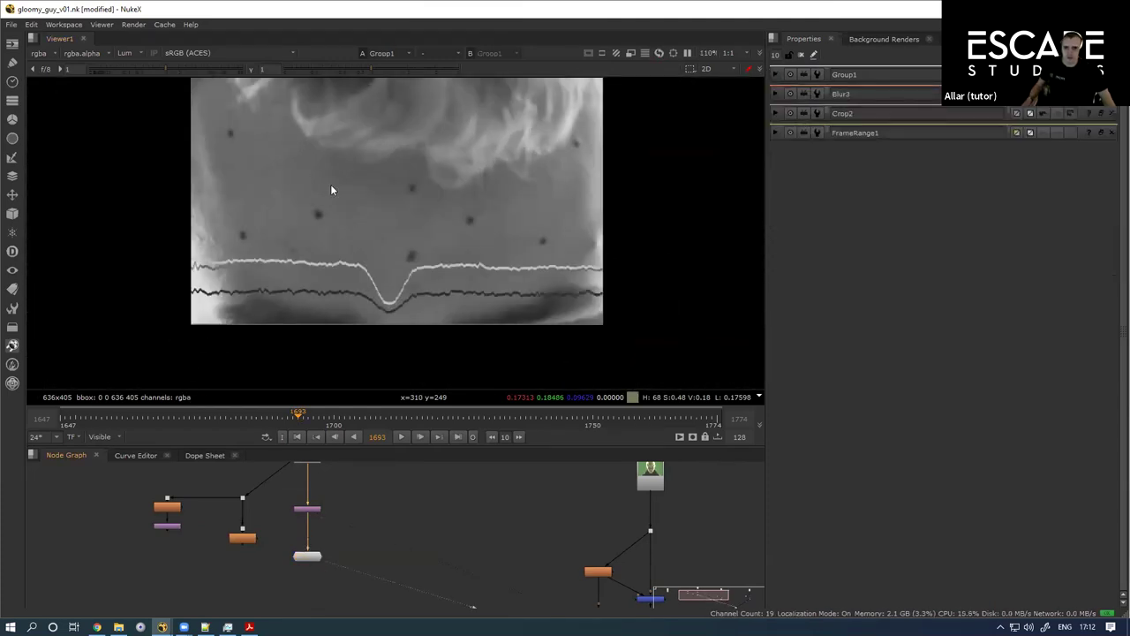
pyautogui.press('r')
pyautogui.press('a')
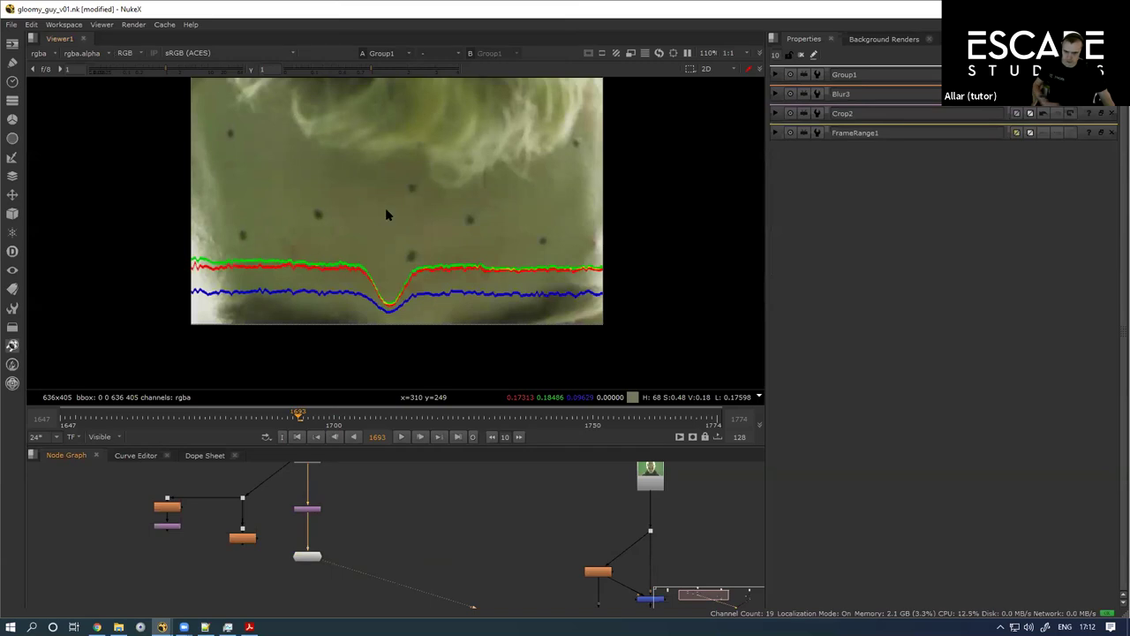
# Step: Move Group1's sampling line towards the hair, with pos1 at 312, 239 and pos2 at 471, 239
pyautogui.doubleClick(301, 515)
pyautogui.moveTo(306, 538); pyautogui.dragTo(297, 552)
pyautogui.click(305, 547)
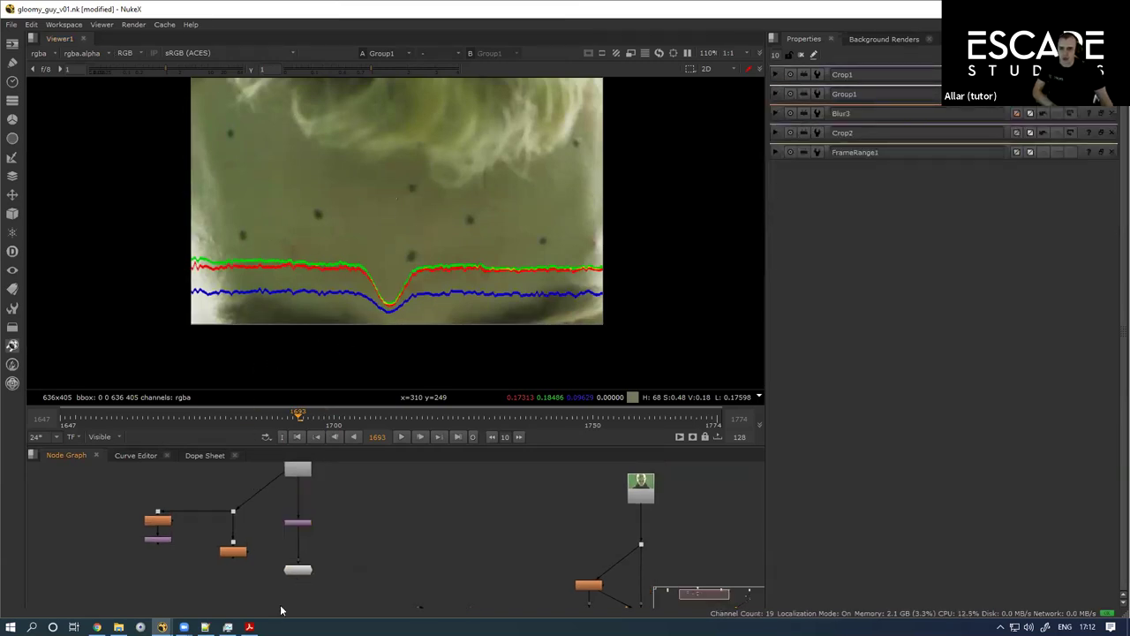
pyautogui.doubleClick(297, 570)
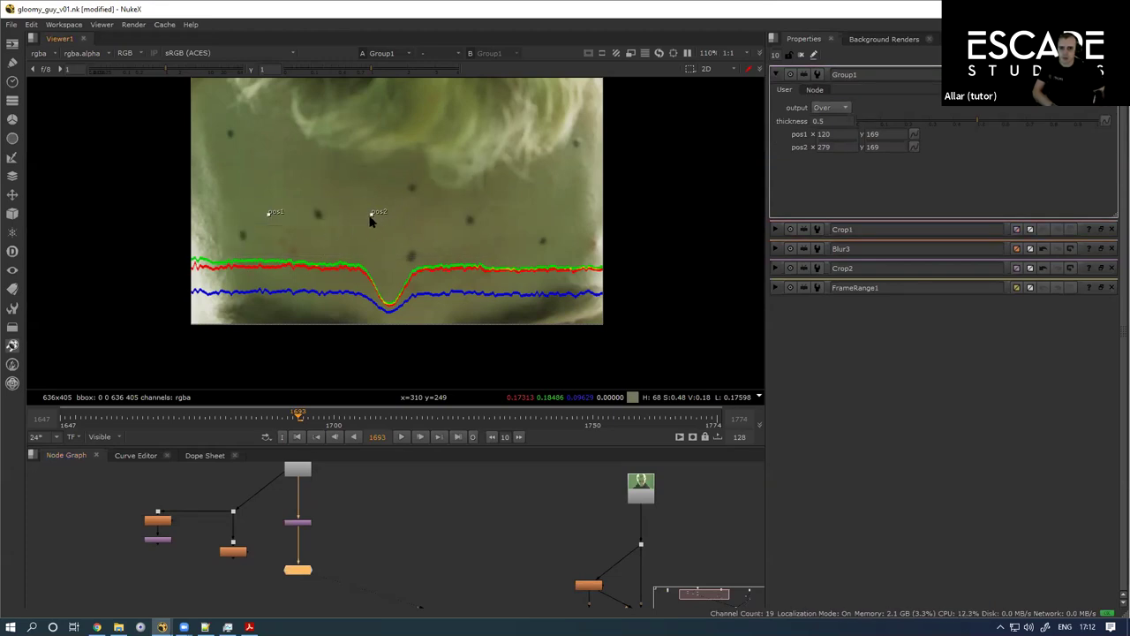
pyautogui.moveTo(372, 212); pyautogui.dragTo(496, 165)
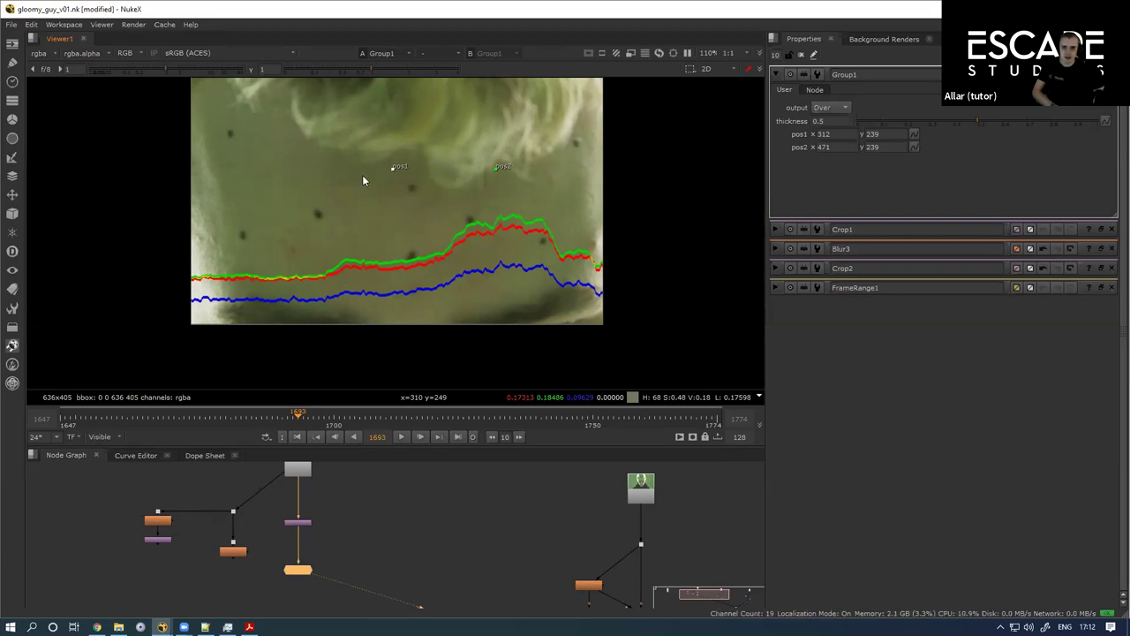
pyautogui.doubleClick(299, 525)
pyautogui.press('b')
pyautogui.moveTo(883, 119); pyautogui.dragTo(855, 120)
pyautogui.scroll(3, 294, 535)
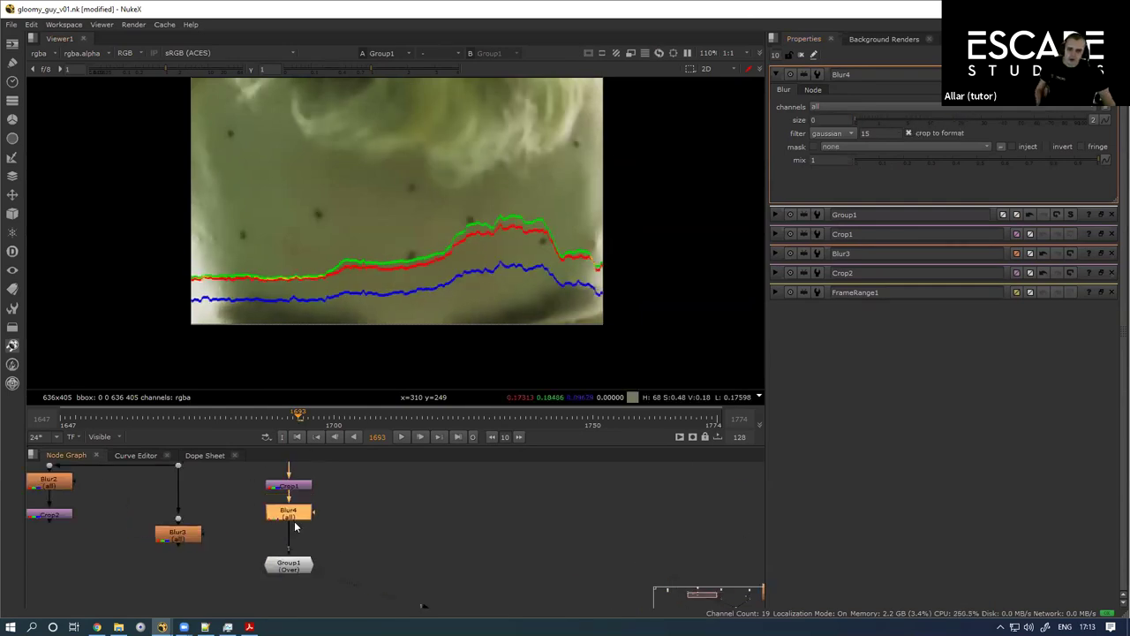
pyautogui.scroll(-2, 331, 523)
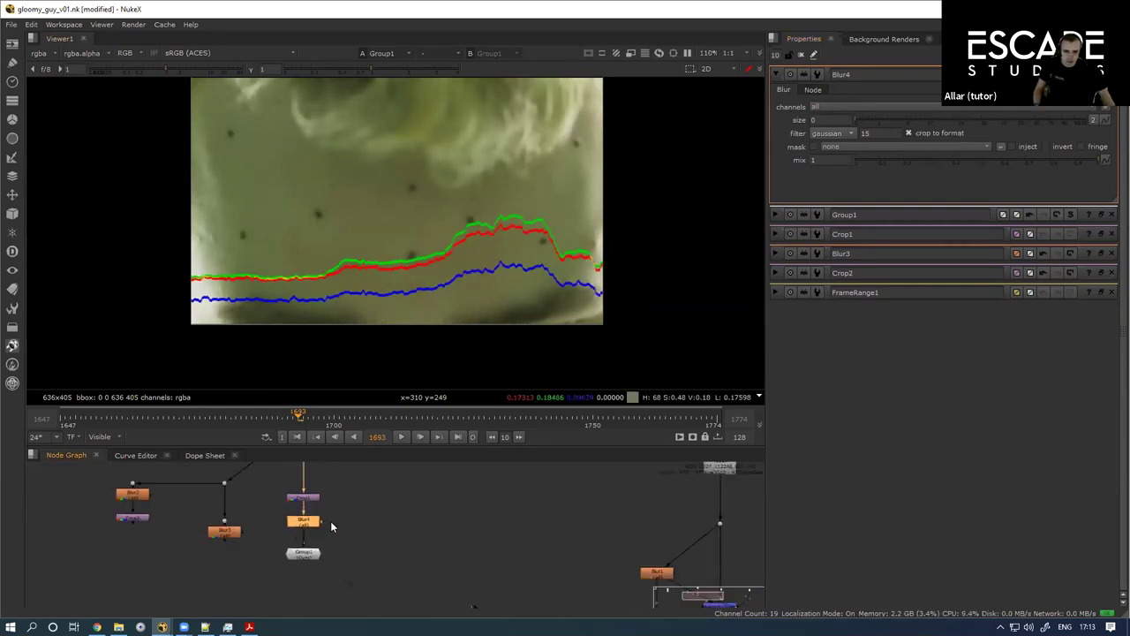
pyautogui.press('Delete')
# Step: Delete the side branch with Blur2, Crop2 and Blur3, and move the source and Crop1 up to leave space above Group1
pyautogui.scroll(-3, 355, 556)
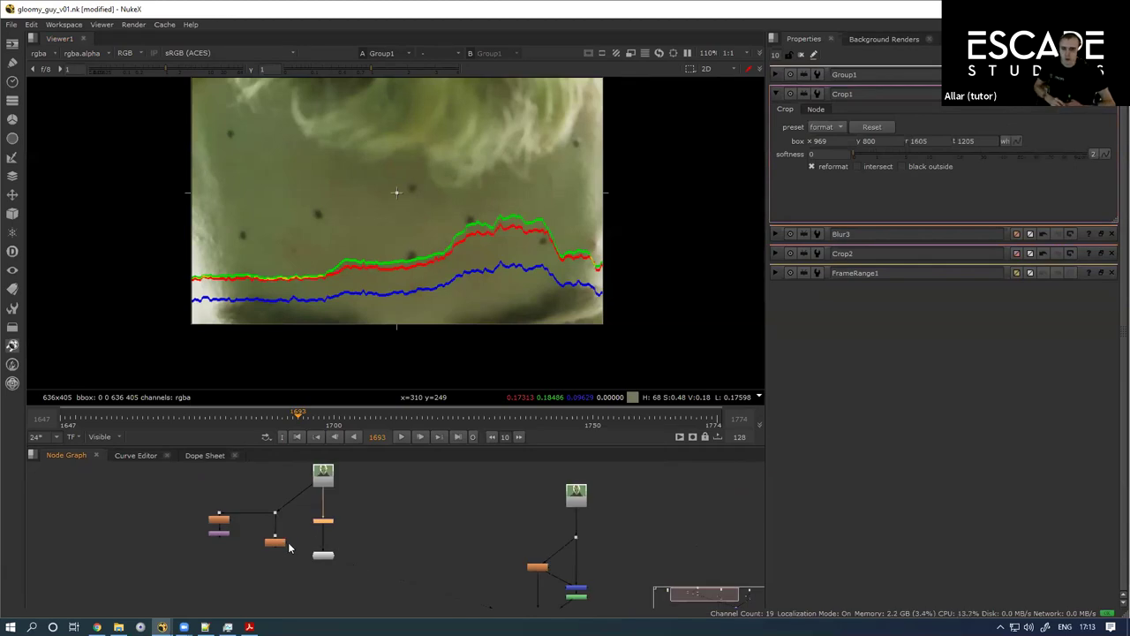
pyautogui.scroll(2, 343, 553)
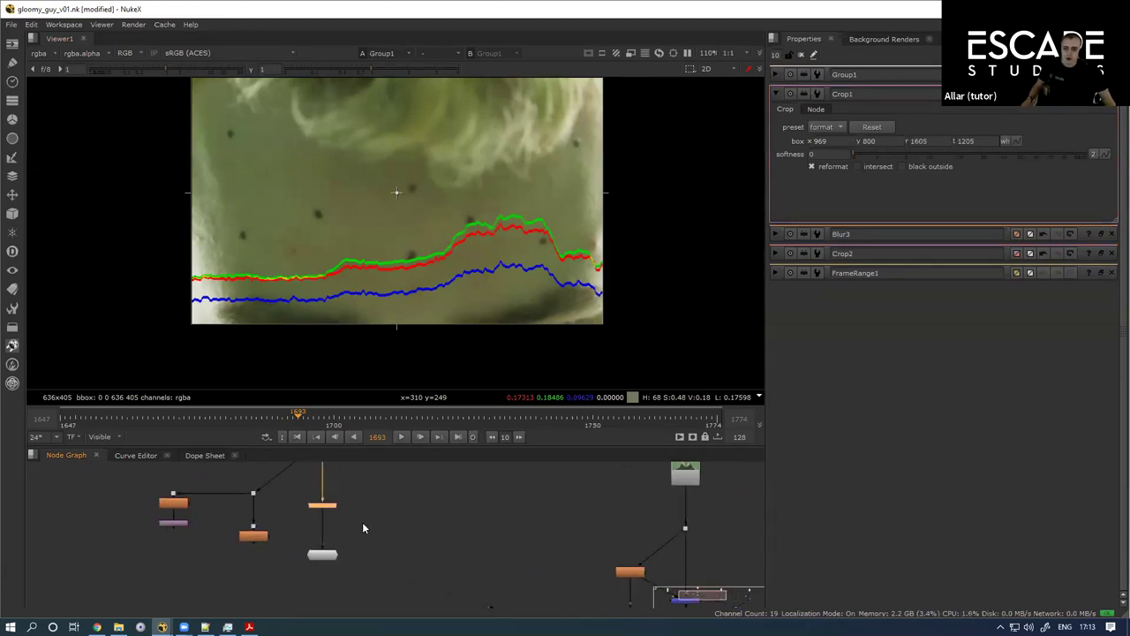
pyautogui.scroll(-3, 176, 556)
pyautogui.moveTo(147, 583); pyautogui.dragTo(227, 510)
pyautogui.press('Delete')
pyautogui.doubleClick(226, 550)
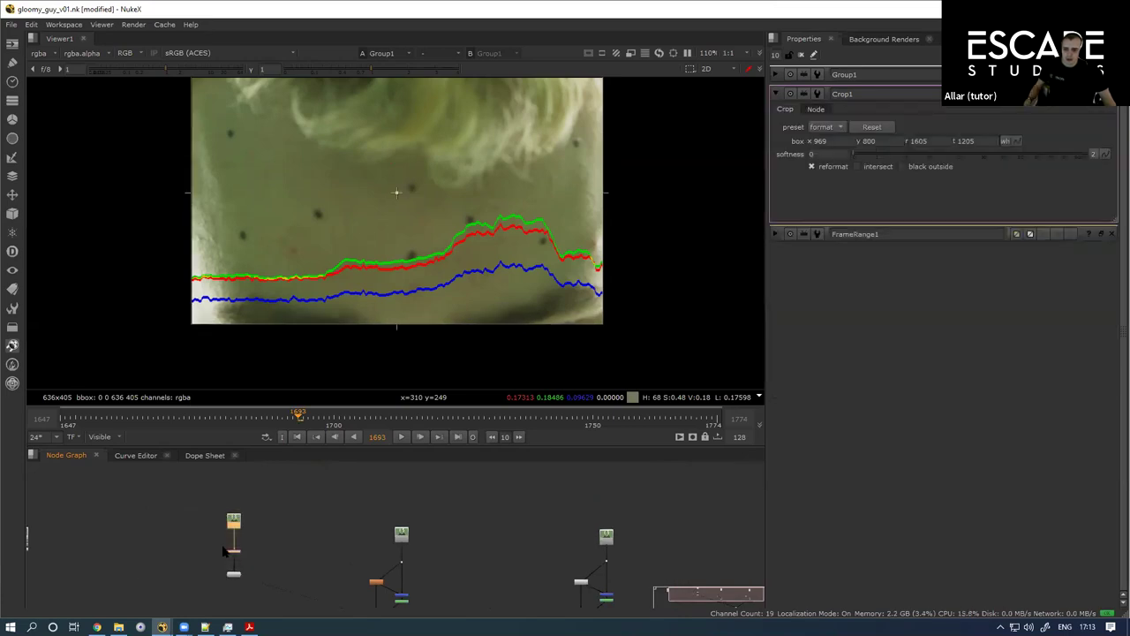
pyautogui.moveTo(230, 557); pyautogui.dragTo(231, 503)
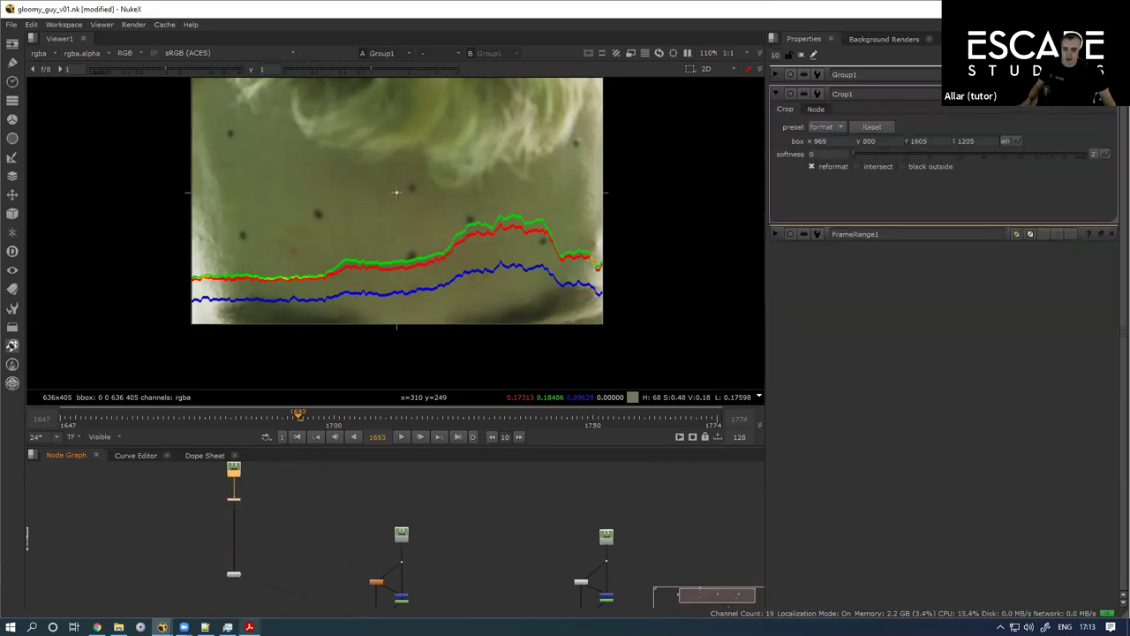
# Step: Switch to Acrobat Reader, examine the Gaussian pyramid figure on page 2 of the Adelson paper, and return to NukeX
pyautogui.click(249, 627)
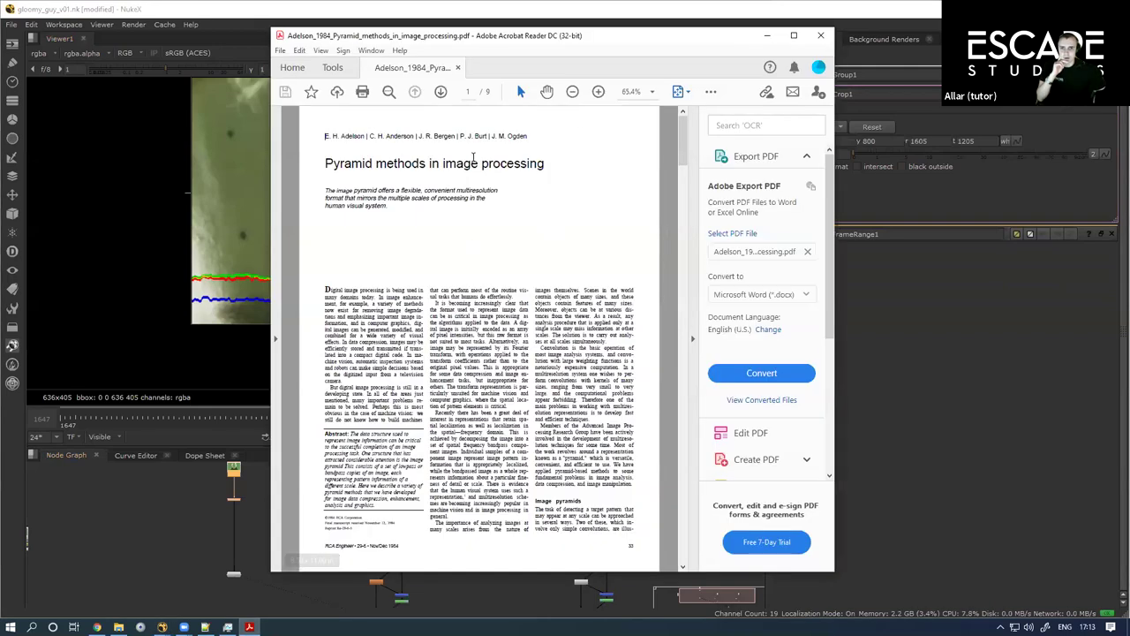
pyautogui.moveTo(682, 138); pyautogui.dragTo(682, 215)
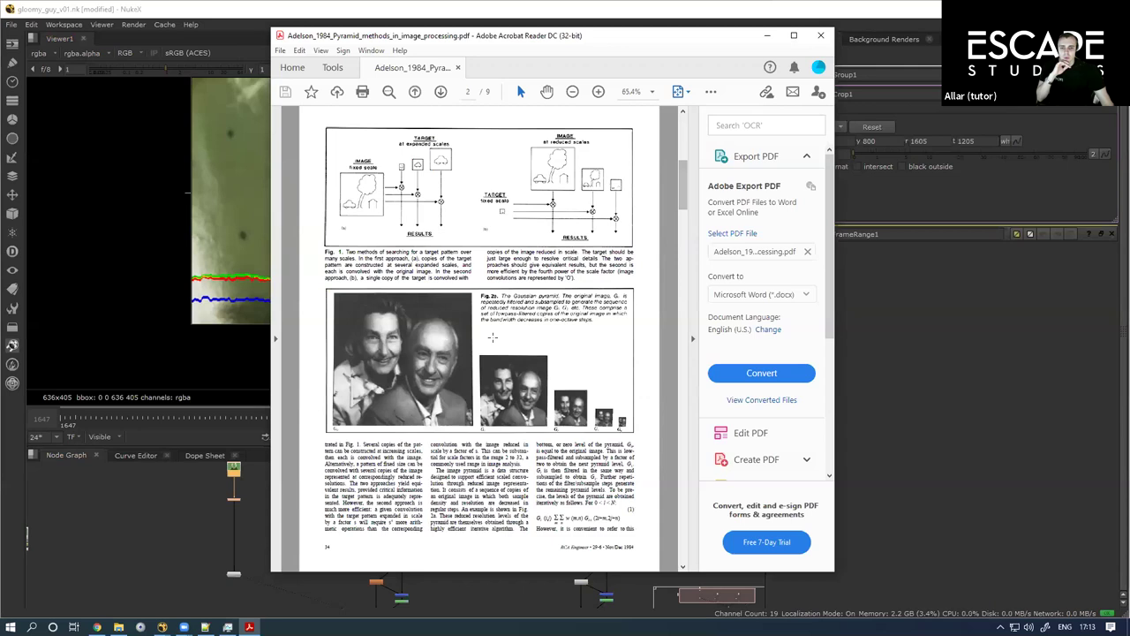
pyautogui.click(767, 37)
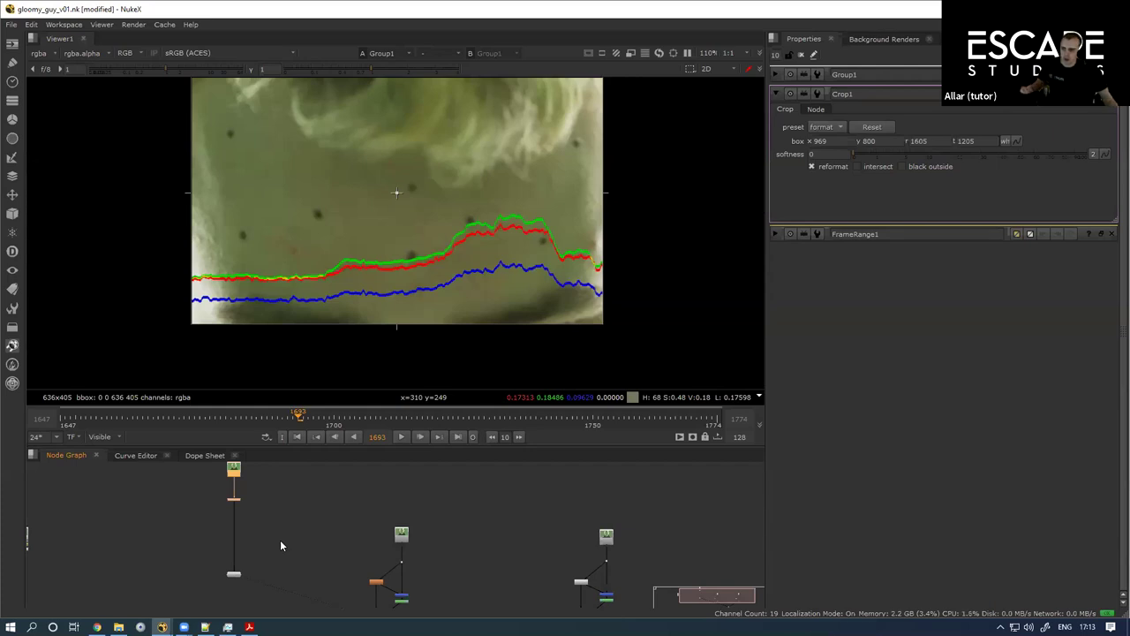
# Step: Insert a Blur node between Crop1 and Group1
pyautogui.scroll(2, 275, 524)
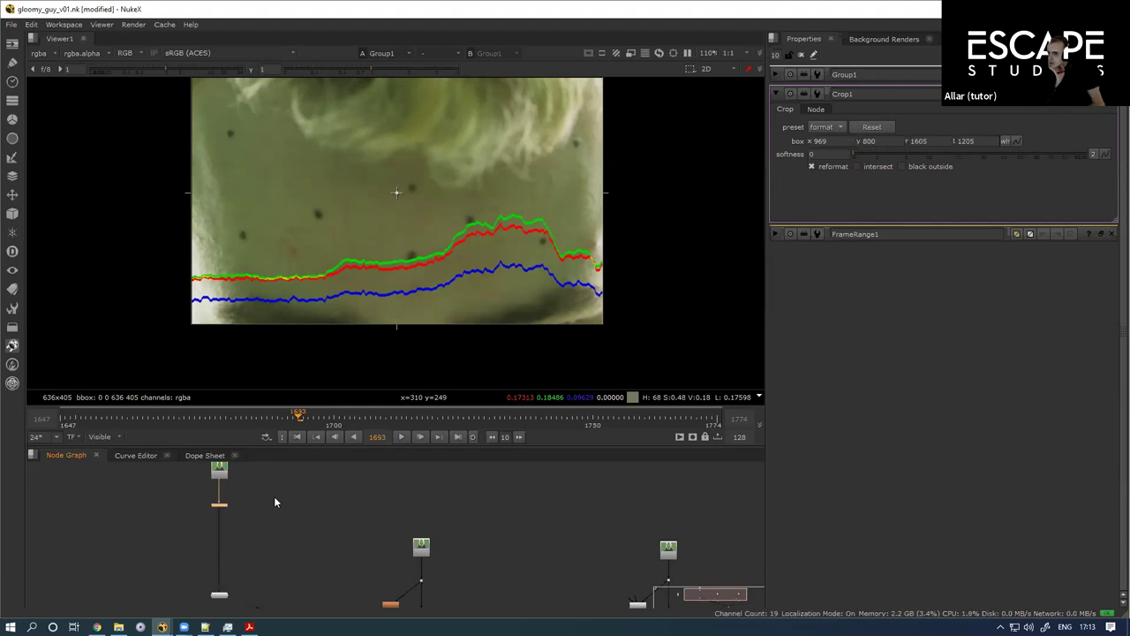
pyautogui.scroll(4, 240, 508)
pyautogui.moveTo(240, 532); pyautogui.dragTo(312, 491)
pyautogui.scroll(-2, 268, 521)
pyautogui.moveTo(194, 535); pyautogui.dragTo(265, 539)
pyautogui.press('b')
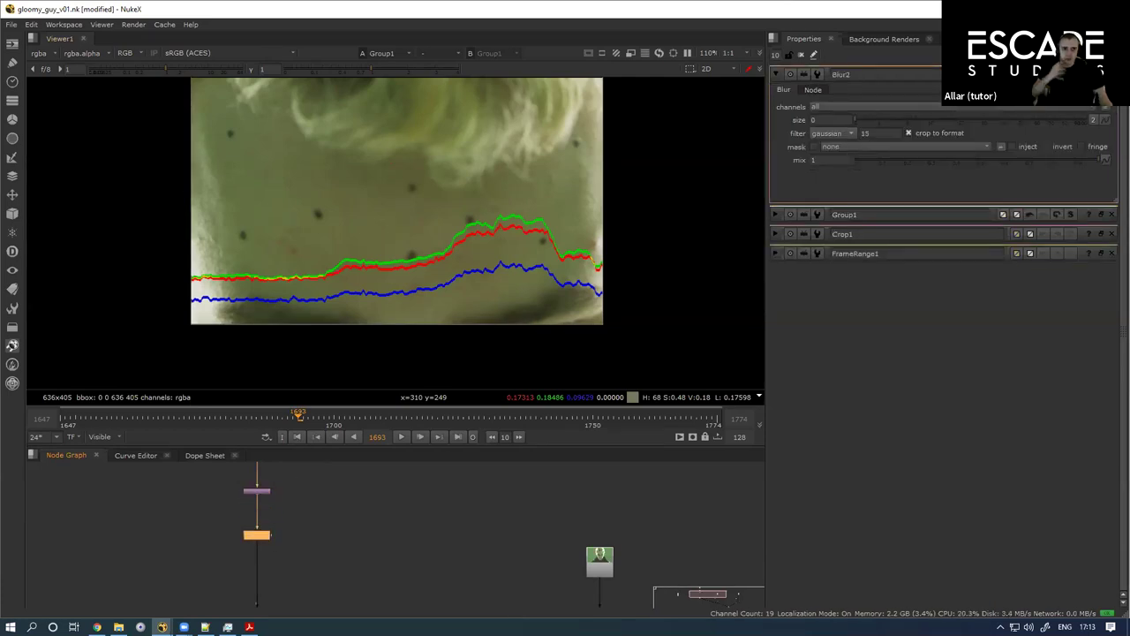
# Step: Raise the Blur2 size to 11.4, settle it at 7.8, and inspect the curves over the forehead close up
pyautogui.moveTo(873, 118); pyautogui.dragTo(932, 114)
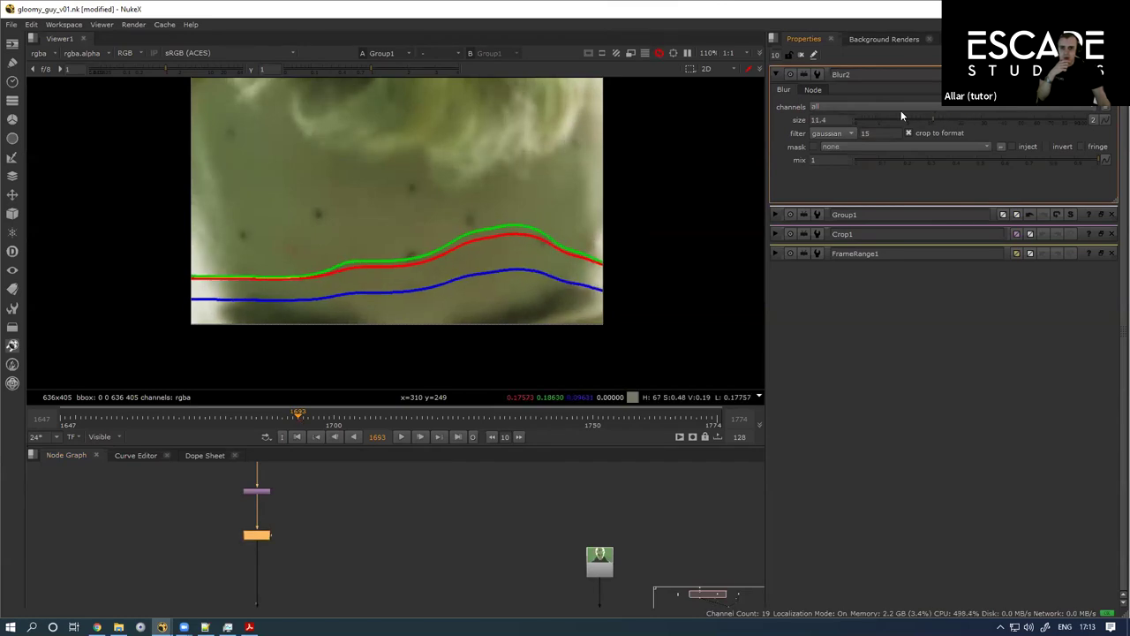
pyautogui.scroll(5, 415, 210)
pyautogui.click(883, 122)
pyautogui.moveTo(924, 126)
pyautogui.mouseDown()
pyautogui.moveTo(892, 119)
pyautogui.moveTo(920, 117)
pyautogui.mouseUp()
pyautogui.scroll(-3, 435, 174)
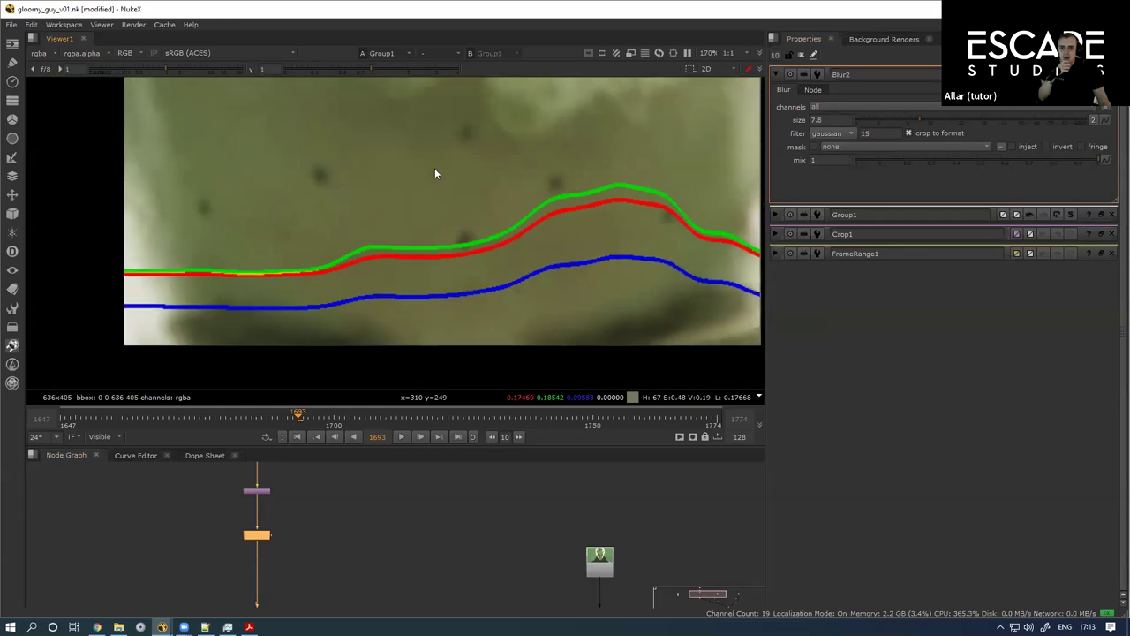
pyautogui.scroll(2, 415, 181)
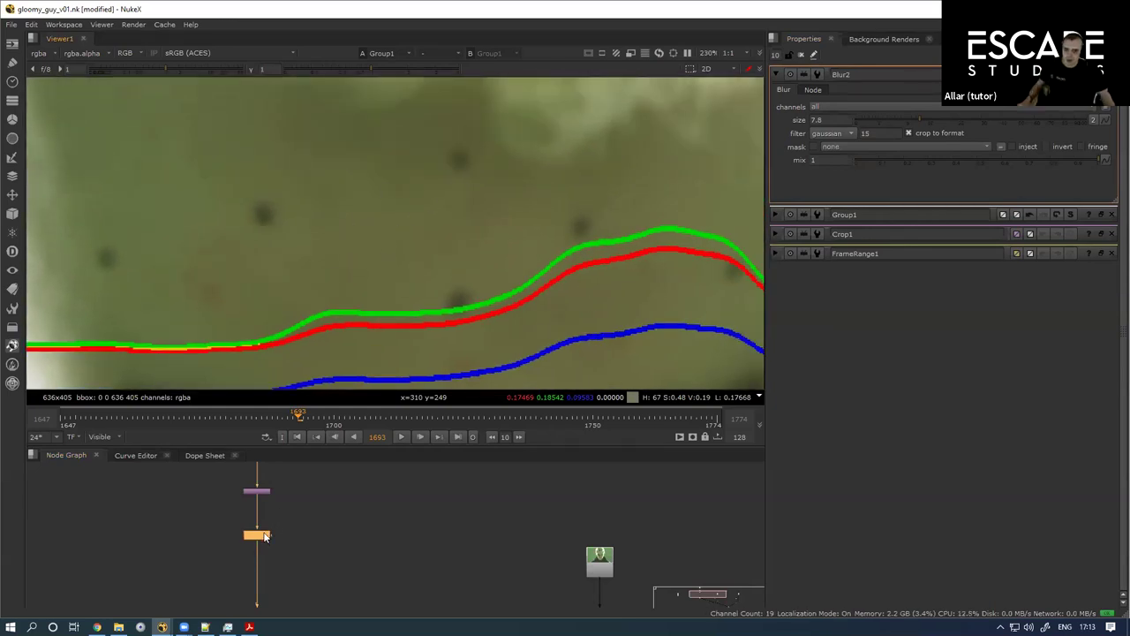
# Step: Toggle Blur2 off and on repeatedly to compare the curves with and without the blur, leaving it enabled
pyautogui.press('d')
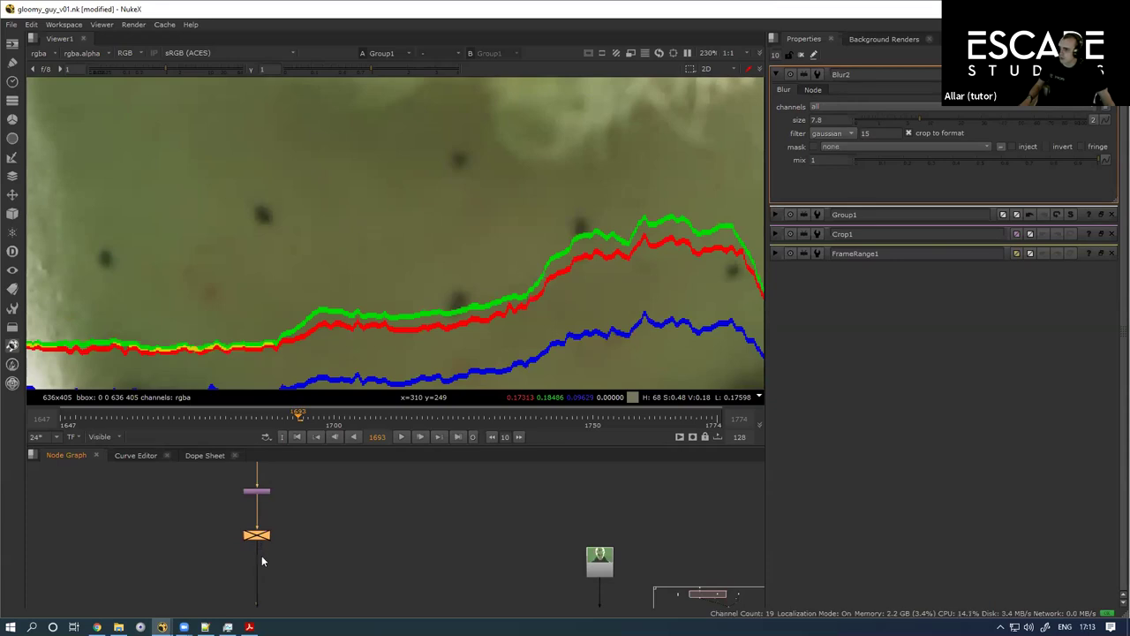
pyautogui.press('d')
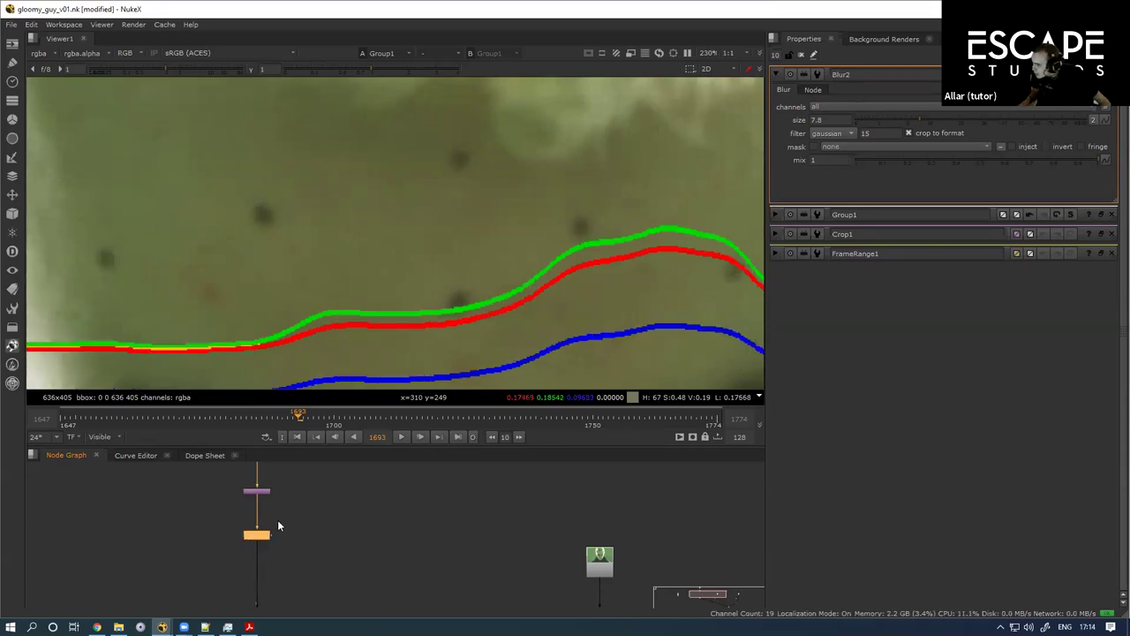
pyautogui.press('d')
pyautogui.press('d')
pyautogui.press('d')
pyautogui.press('d')
pyautogui.press('d')
pyautogui.press('d')
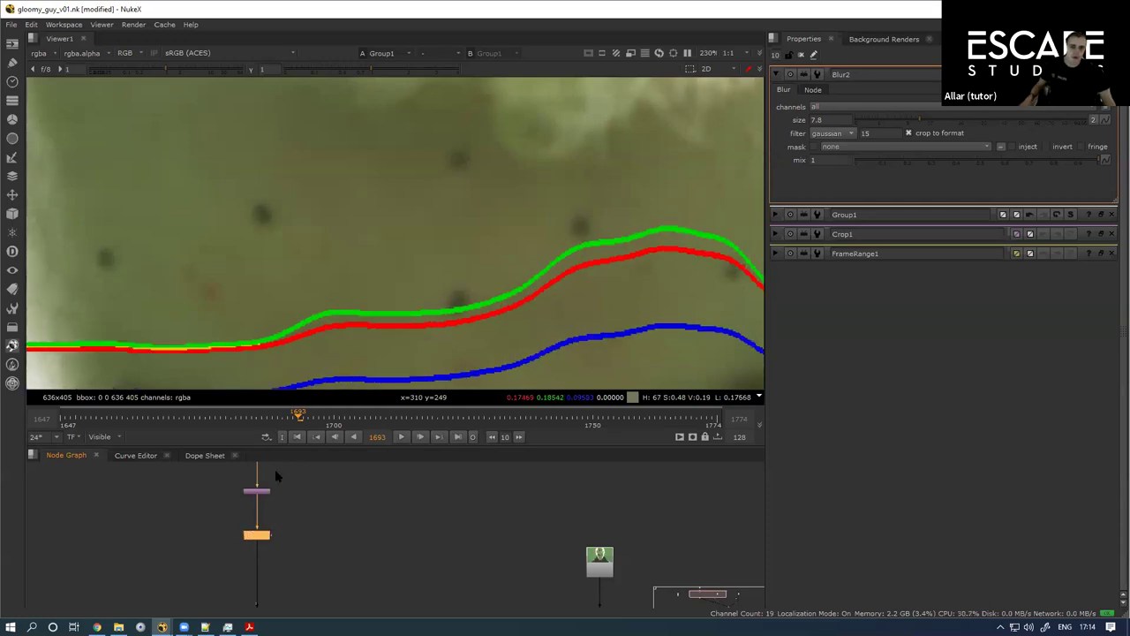
# Step: Raise the Blur2 size to 24 and toggle the node repeatedly to compare the curves, leaving the blur disabled
pyautogui.moveTo(934, 119); pyautogui.dragTo(969, 118)
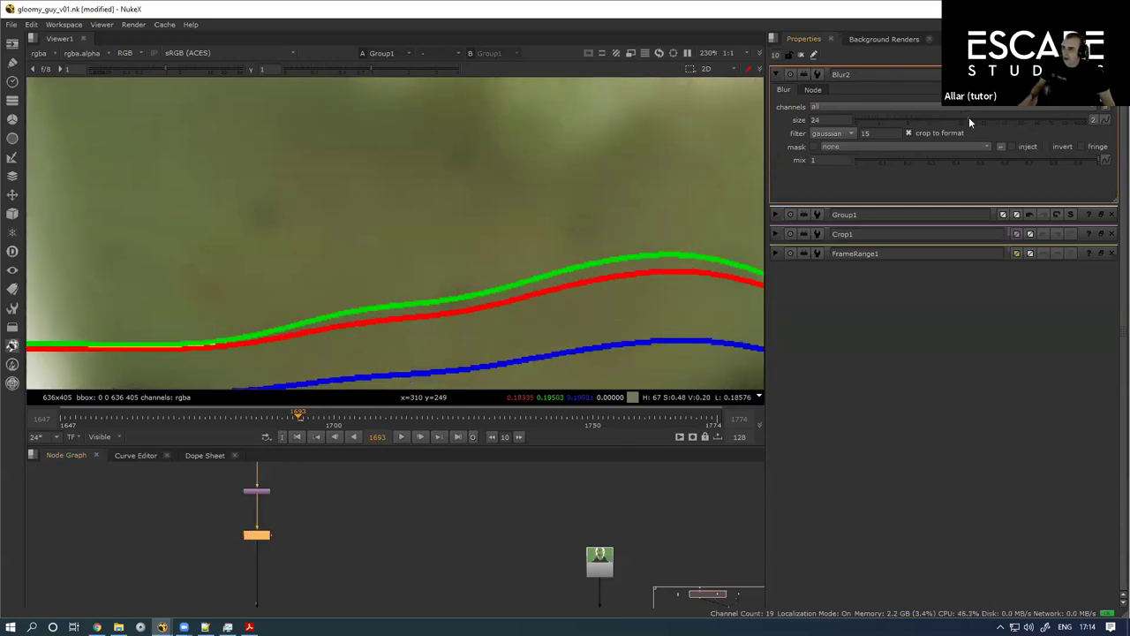
pyautogui.scroll(-5, 388, 305)
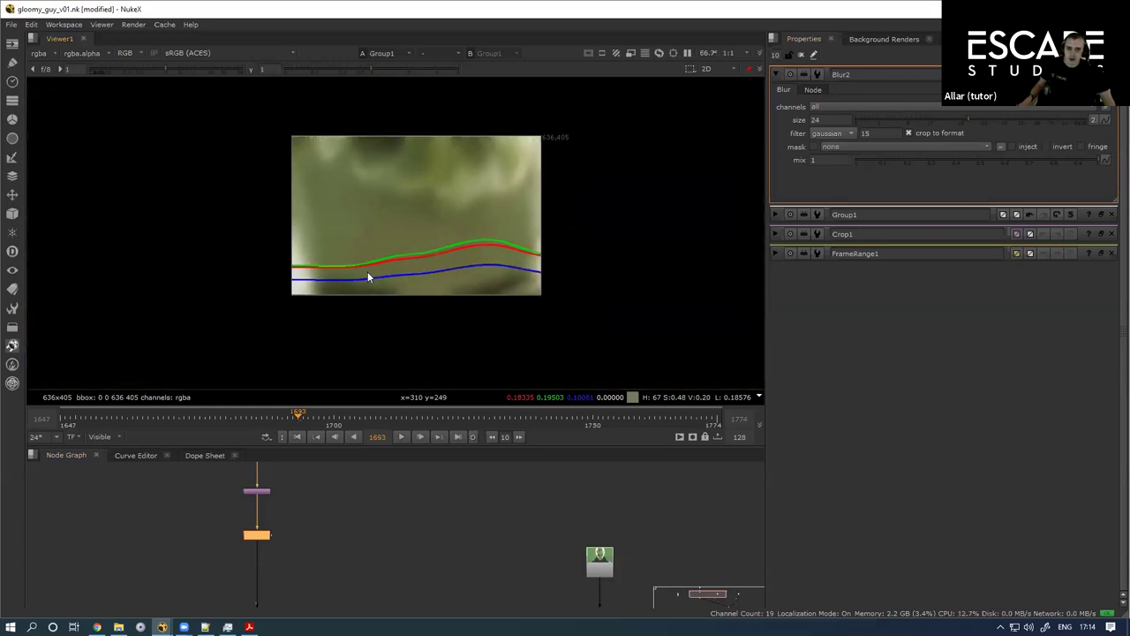
pyautogui.click(255, 545)
pyautogui.doubleClick(258, 536)
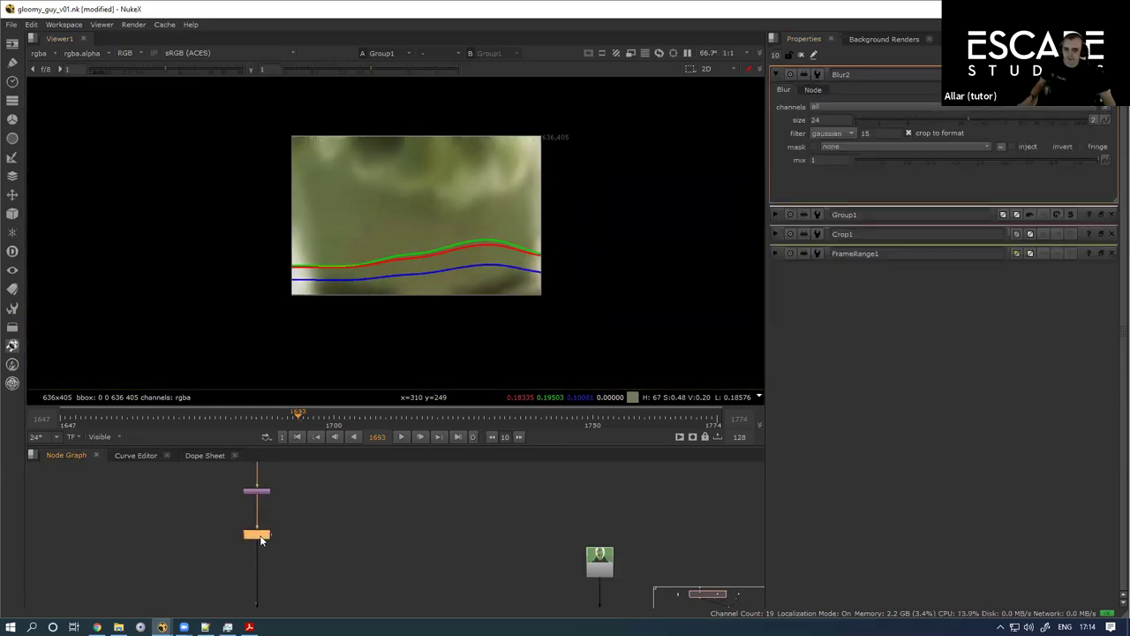
pyautogui.press('d')
pyautogui.press('d')
pyautogui.scroll(1, 397, 234)
pyautogui.scroll(5, 393, 239)
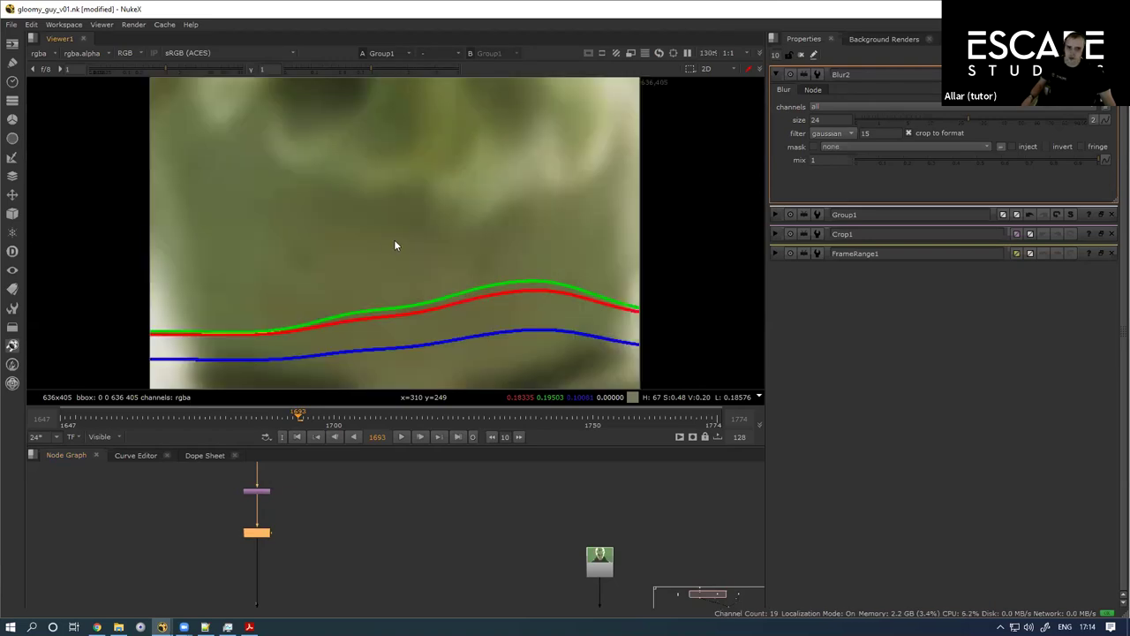
pyautogui.press('d')
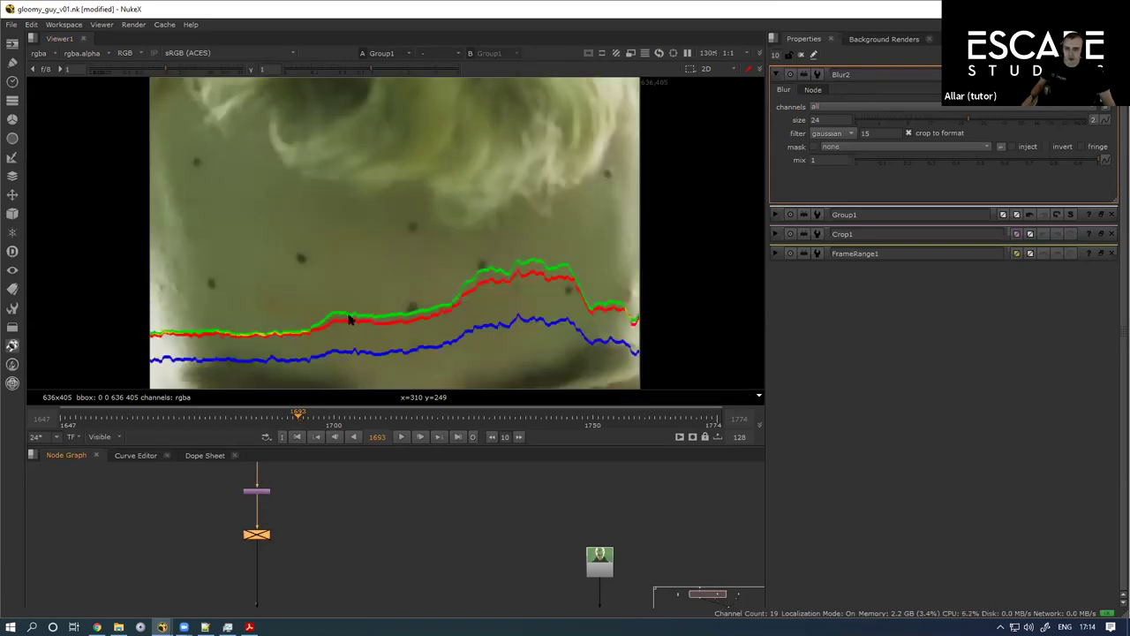
pyautogui.press('d')
pyautogui.press('d')
# Step: Open Group1's properties and move both sample points together, placing pos1 at 112.5, 171 and pos2 at 271.5, 171 around a forehead tracking marker
pyautogui.scroll(-3, 263, 532)
pyautogui.moveTo(290, 605); pyautogui.dragTo(295, 525)
pyautogui.scroll(3, 291, 521)
pyautogui.doubleClick(284, 506)
pyautogui.moveTo(332, 225); pyautogui.dragTo(645, 141)
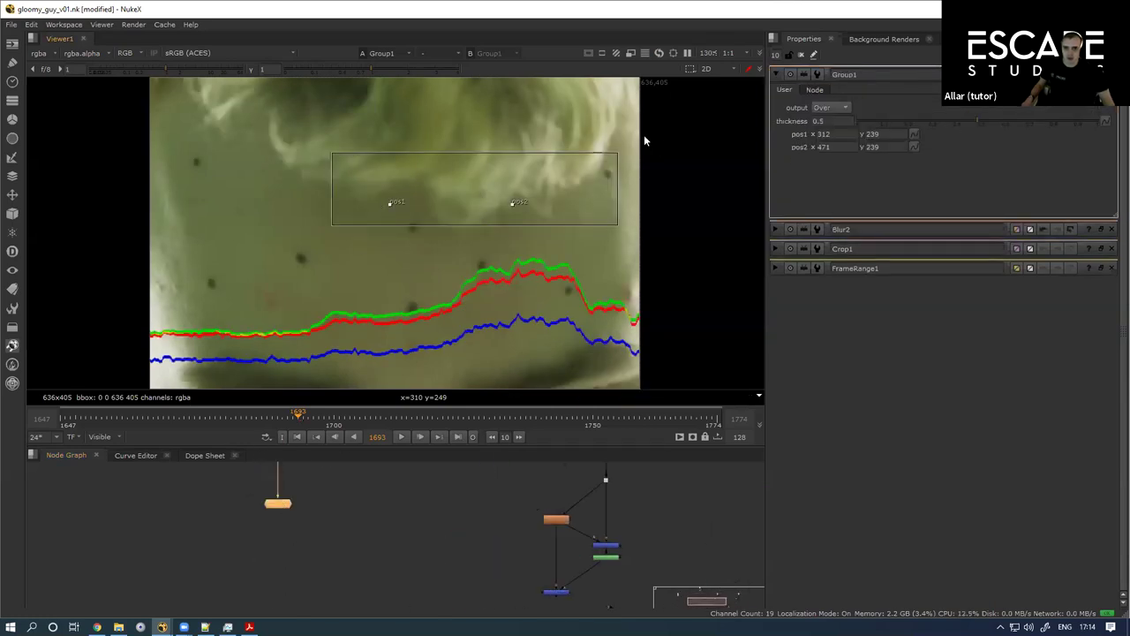
pyautogui.moveTo(391, 205); pyautogui.dragTo(234, 252)
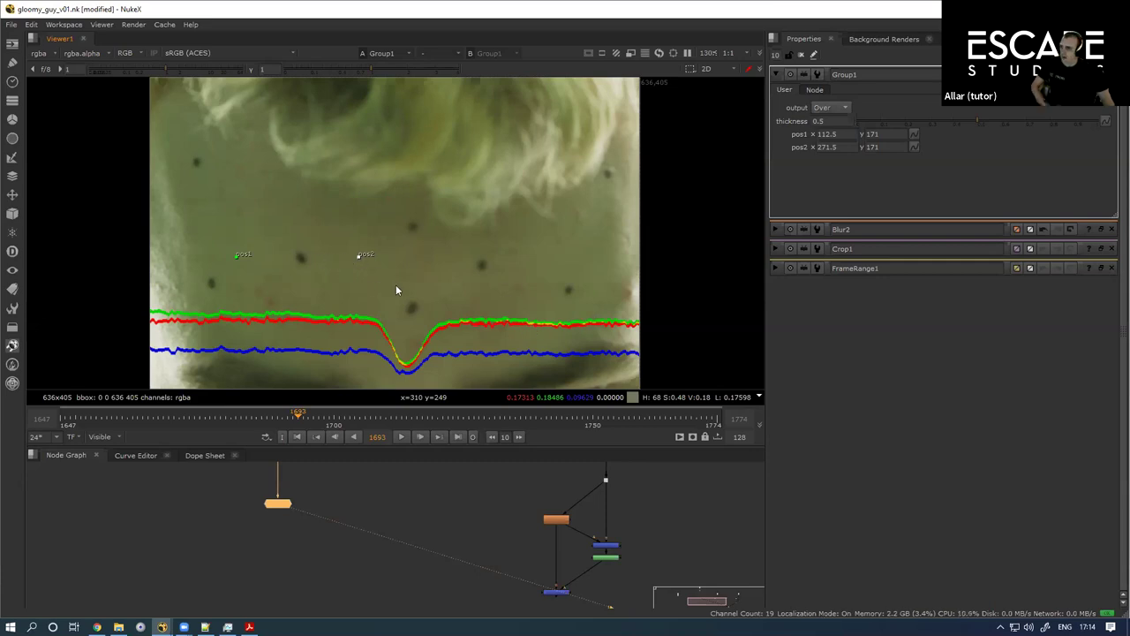
# Step: Toggle Blur2 to compare the marker's dip in the curves with and without the blur, leaving the node enabled
pyautogui.moveTo(288, 485); pyautogui.dragTo(288, 545)
pyautogui.doubleClick(282, 506)
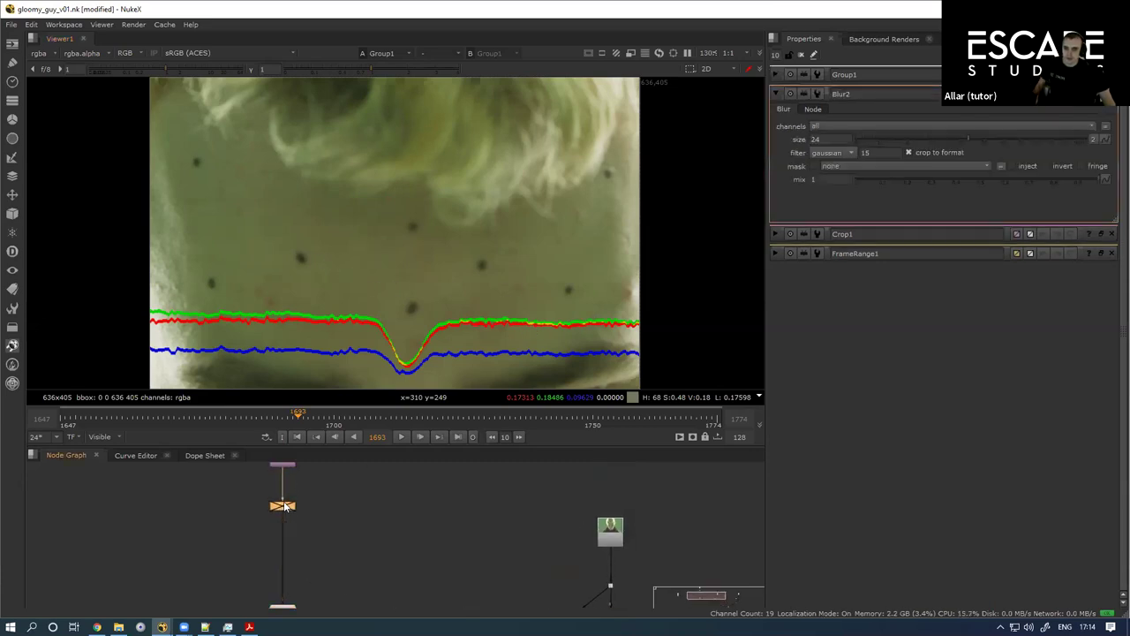
pyautogui.press('d')
pyautogui.press('d')
pyautogui.press('d')
pyautogui.press('d')
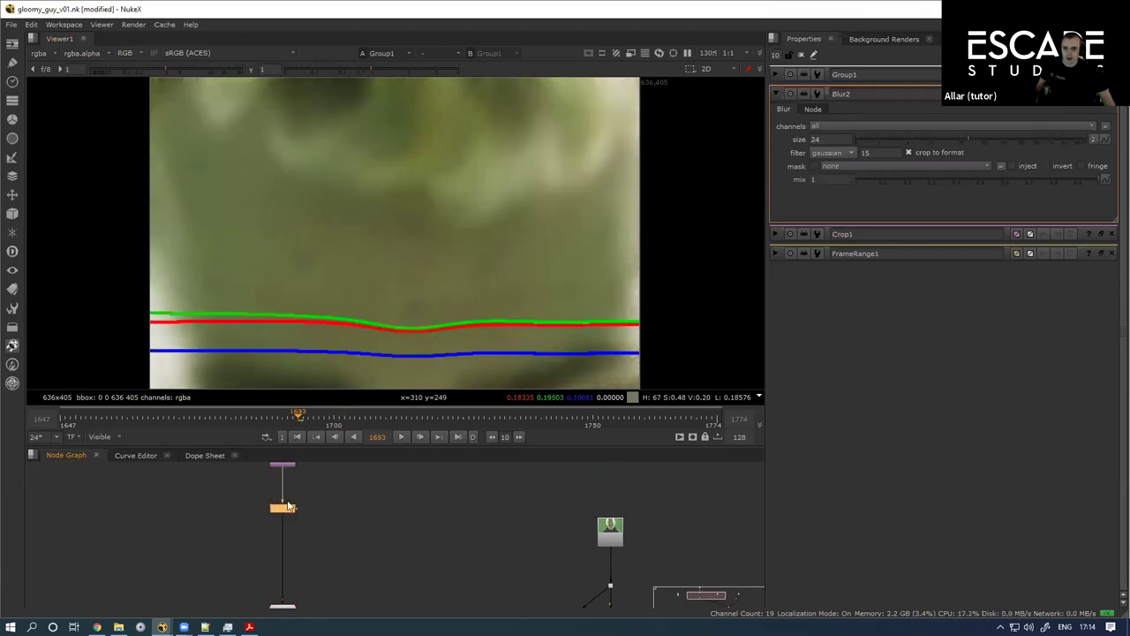
# Step: Raise the Blur2 size to 40.5 and inspect the flattened curves over the forehead close up
pyautogui.doubleClick(282, 506)
pyautogui.moveTo(984, 117)
pyautogui.mouseDown()
pyautogui.moveTo(1026, 117)
pyautogui.moveTo(1002, 114)
pyautogui.mouseUp()
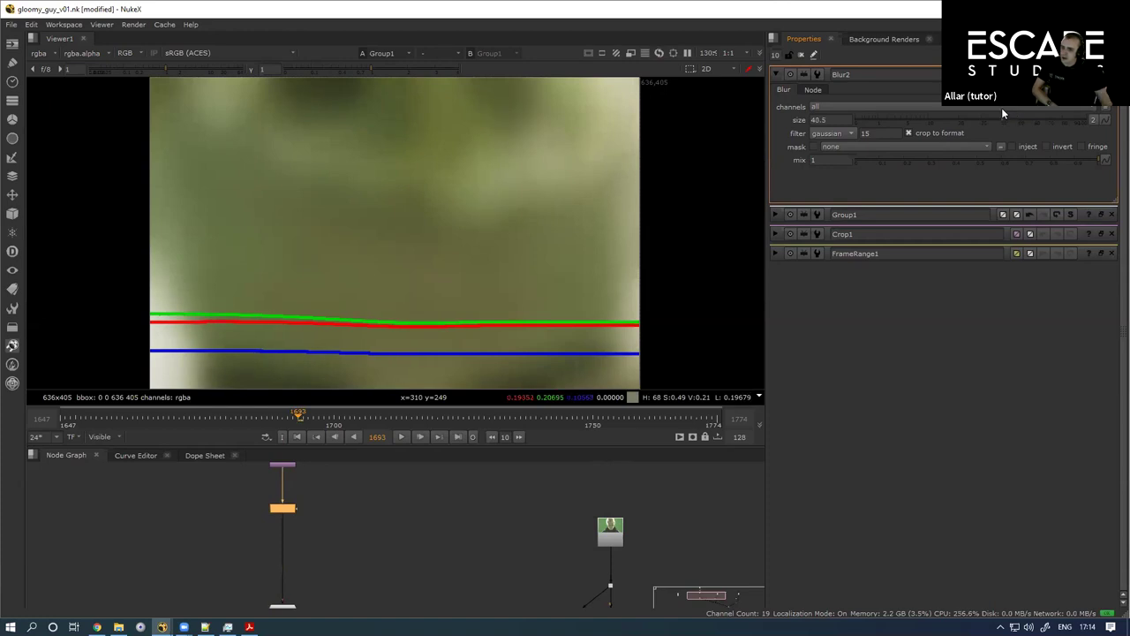
pyautogui.scroll(-3, 359, 236)
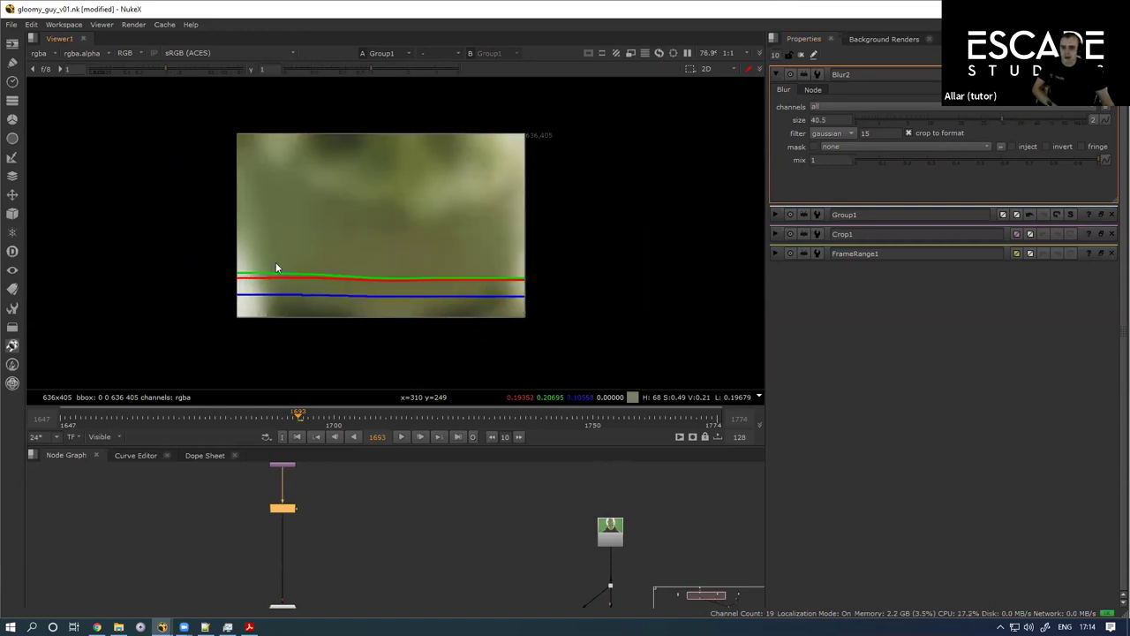
pyautogui.scroll(5, 345, 272)
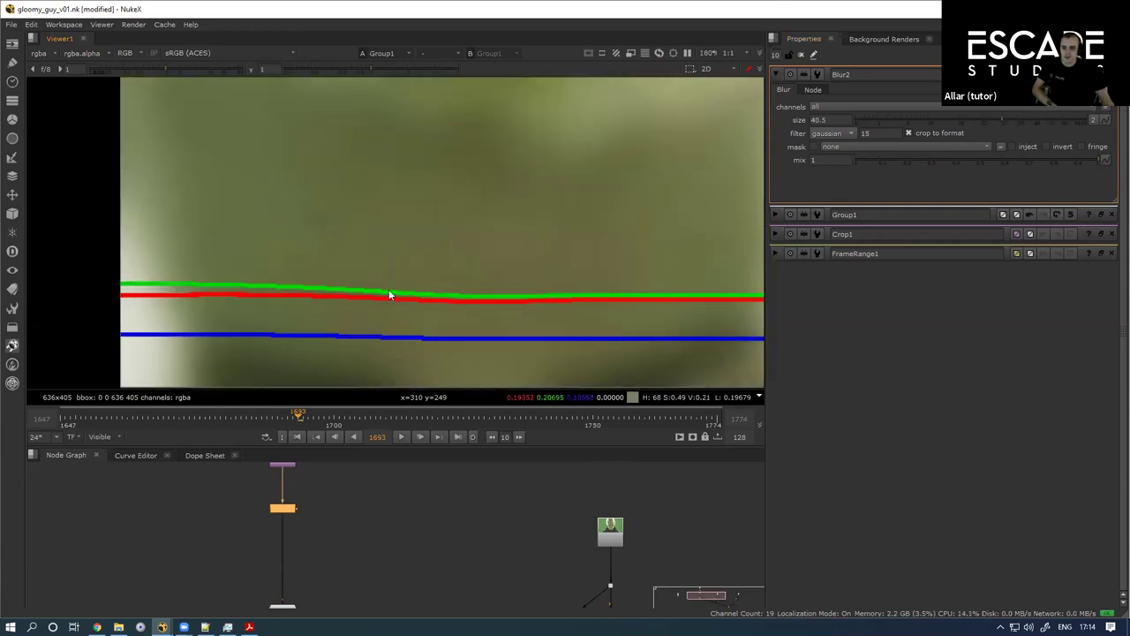
pyautogui.scroll(-4, 375, 296)
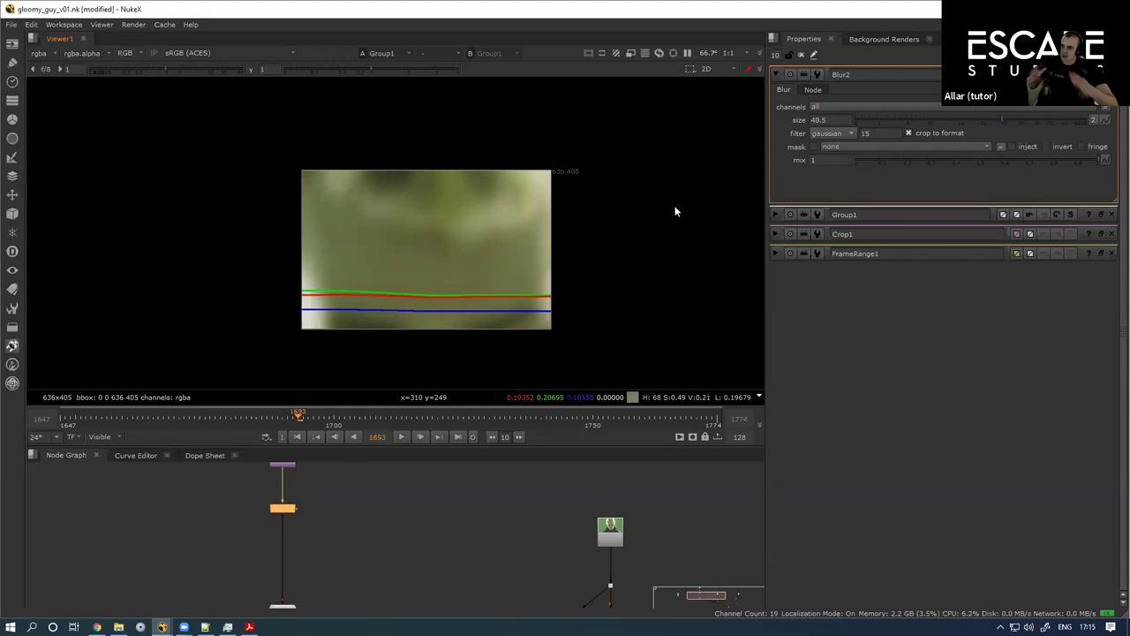
pyautogui.scroll(2, 298, 538)
pyautogui.moveTo(298, 506); pyautogui.dragTo(298, 512)
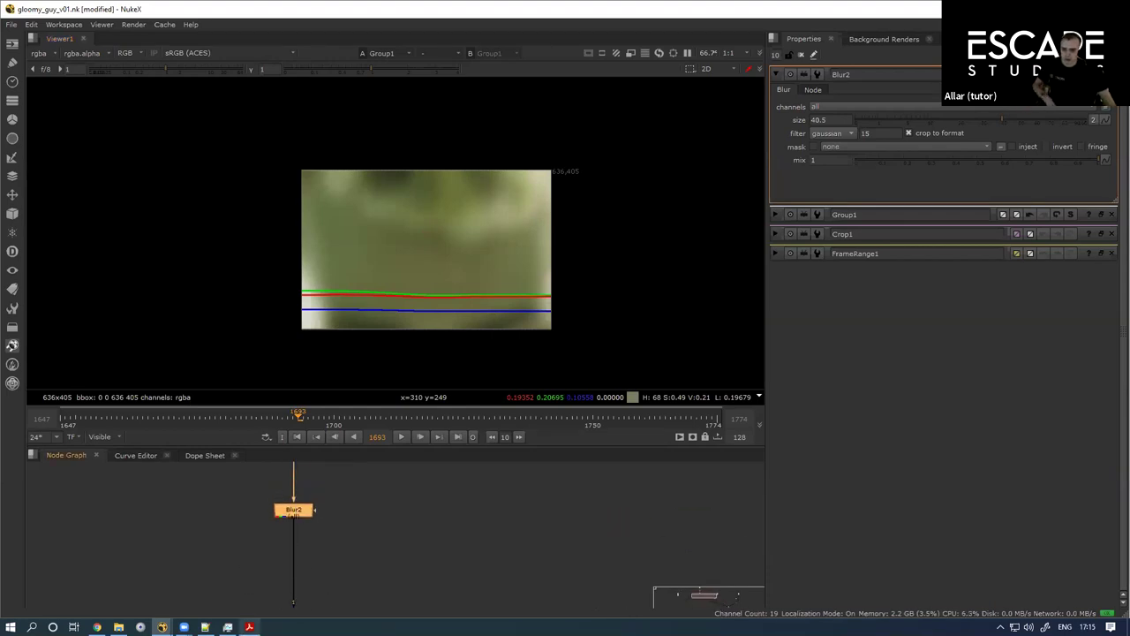
# Step: Switch to Acrobat Reader, examine the image pyramid figures in the paper, and return to NukeX
pyautogui.click(249, 627)
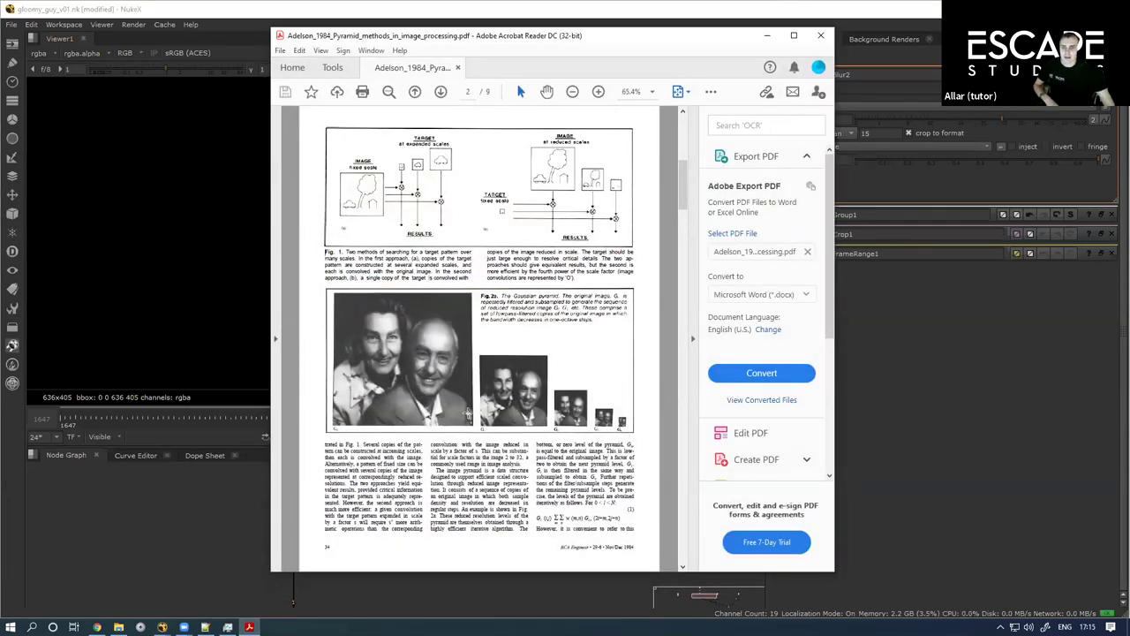
pyautogui.click(685, 212)
pyautogui.moveTo(685, 211); pyautogui.dragTo(671, 303)
pyautogui.click(767, 36)
# Step: Add a Merge node above Group1 with the from operation, feeding Blur2 into A and the unblurred crop into B
pyautogui.moveTo(297, 513); pyautogui.dragTo(212, 537)
pyautogui.press('m')
pyautogui.moveTo(297, 528); pyautogui.dragTo(296, 572)
pyautogui.moveTo(267, 531); pyautogui.dragTo(300, 541)
pyautogui.moveTo(293, 594)
pyautogui.mouseDown()
pyautogui.moveTo(314, 616)
pyautogui.moveTo(304, 603)
pyautogui.mouseUp()
pyautogui.click(850, 108)
pyautogui.click(845, 144)
pyautogui.moveTo(229, 565); pyautogui.dragTo(284, 512)
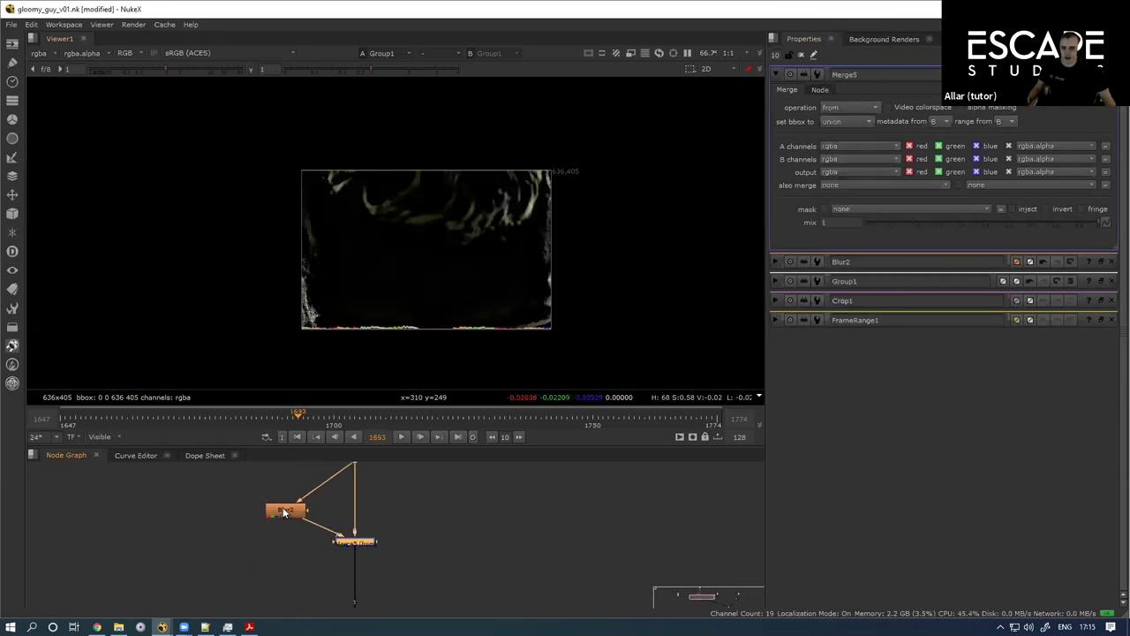
# Step: View the output of Blur2 and the output of Merge5 in turn
pyautogui.click(284, 513)
pyautogui.press('1')
pyautogui.click(353, 539)
pyautogui.press('1')
pyautogui.scroll(2, 385, 272)
# Step: View Group1's output and raise the viewer gain to 17 to inspect the extracted forehead detail
pyautogui.moveTo(365, 489); pyautogui.dragTo(307, 598)
pyautogui.doubleClick(339, 589)
pyautogui.scroll(-4, 327, 521)
pyautogui.doubleClick(330, 566)
pyautogui.press('1')
pyautogui.click(333, 520)
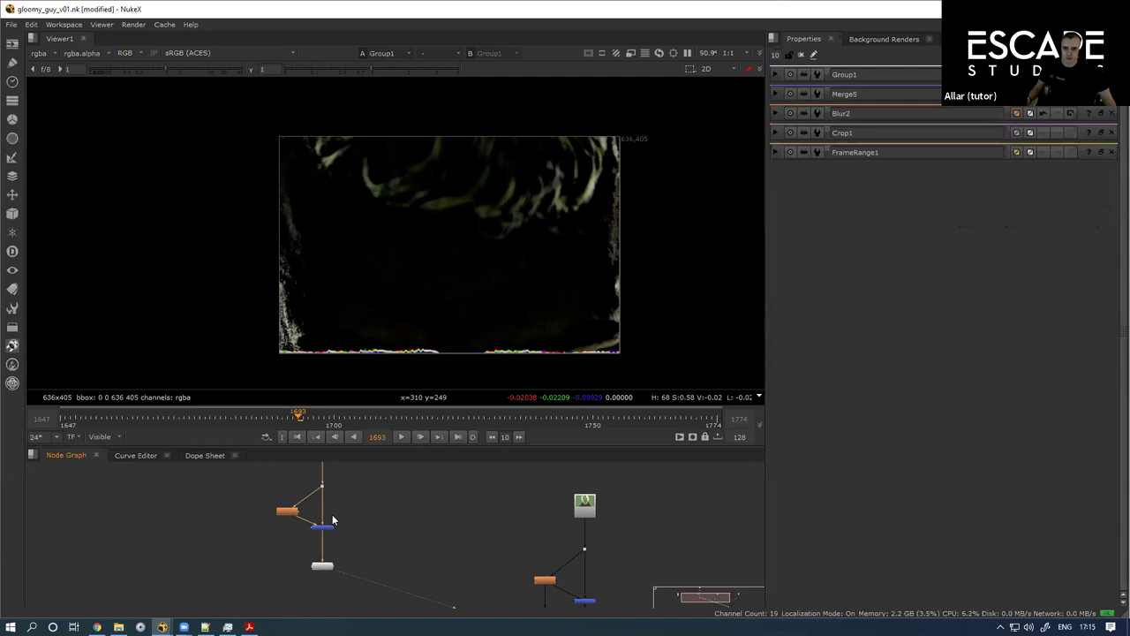
pyautogui.scroll(2, 378, 302)
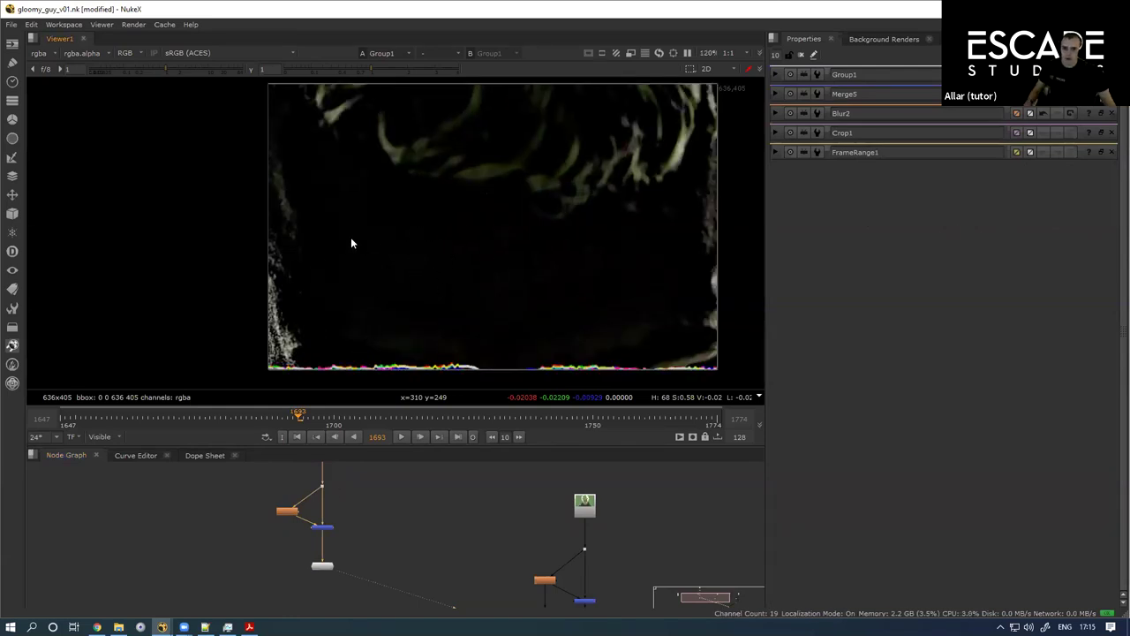
pyautogui.moveTo(192, 67); pyautogui.dragTo(218, 68)
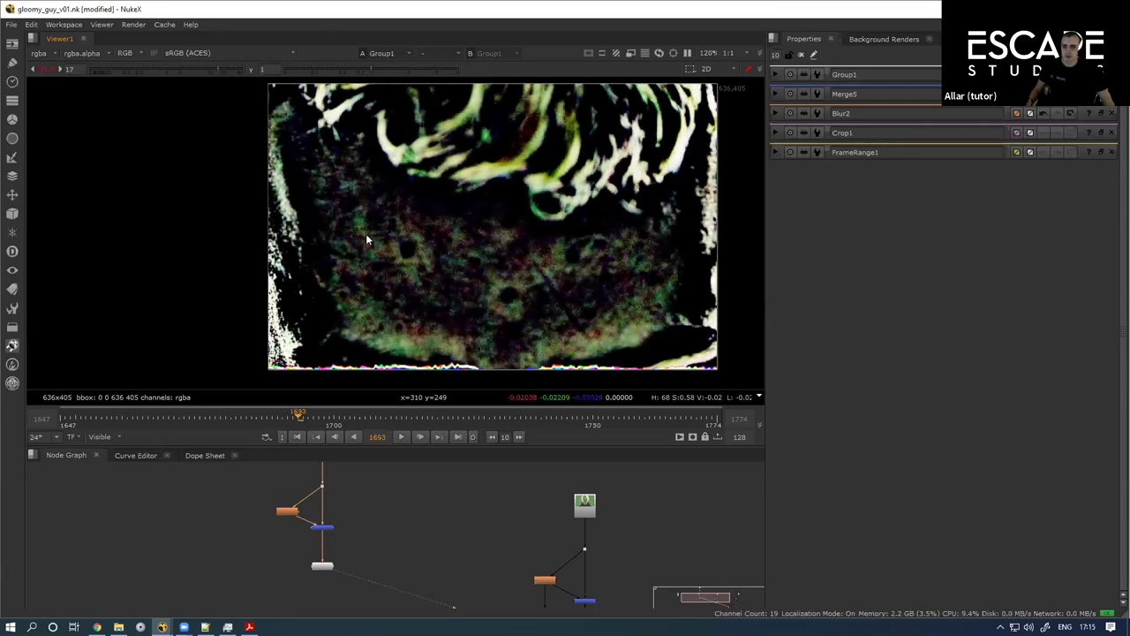
# Step: Insert an Add node after Merge5 with a value of 0.24, reset the viewer gain, and inspect the offset detail curves
pyautogui.scroll(5, 356, 469)
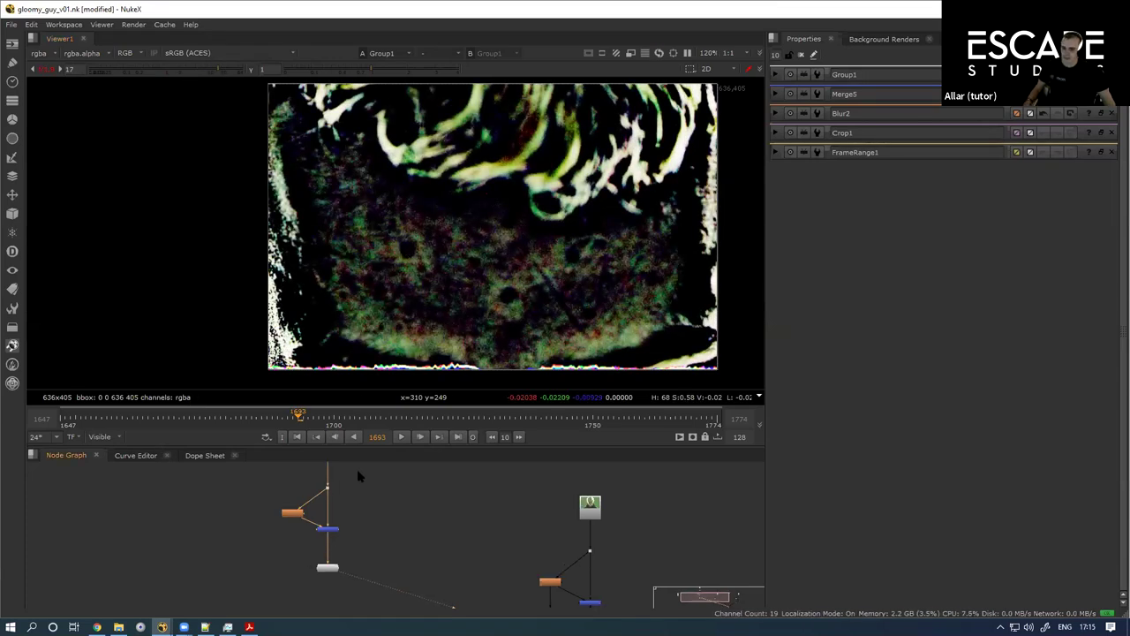
pyautogui.doubleClick(243, 500)
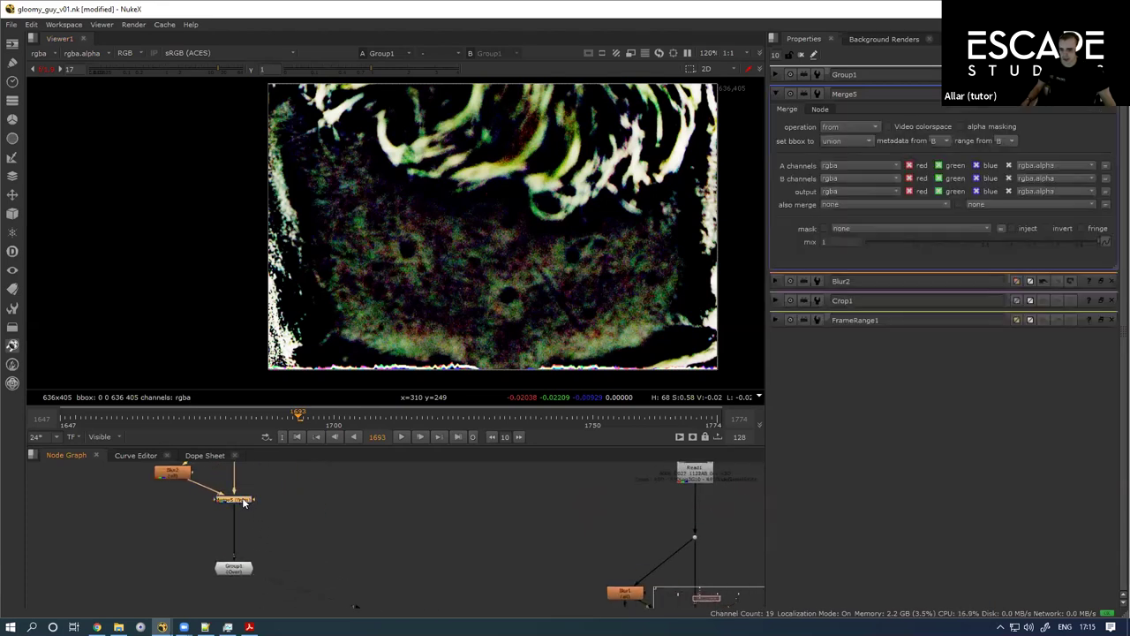
pyautogui.press('Tab')
pyautogui.write('add')
pyautogui.press('Return')
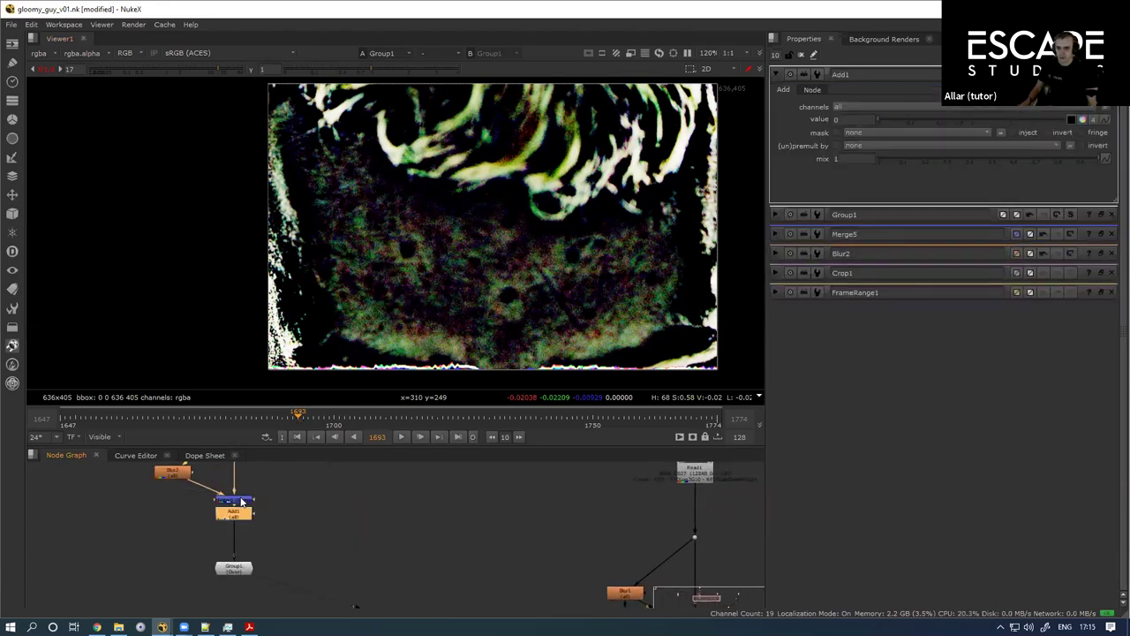
pyautogui.moveTo(884, 123); pyautogui.dragTo(922, 120)
pyautogui.click(53, 68)
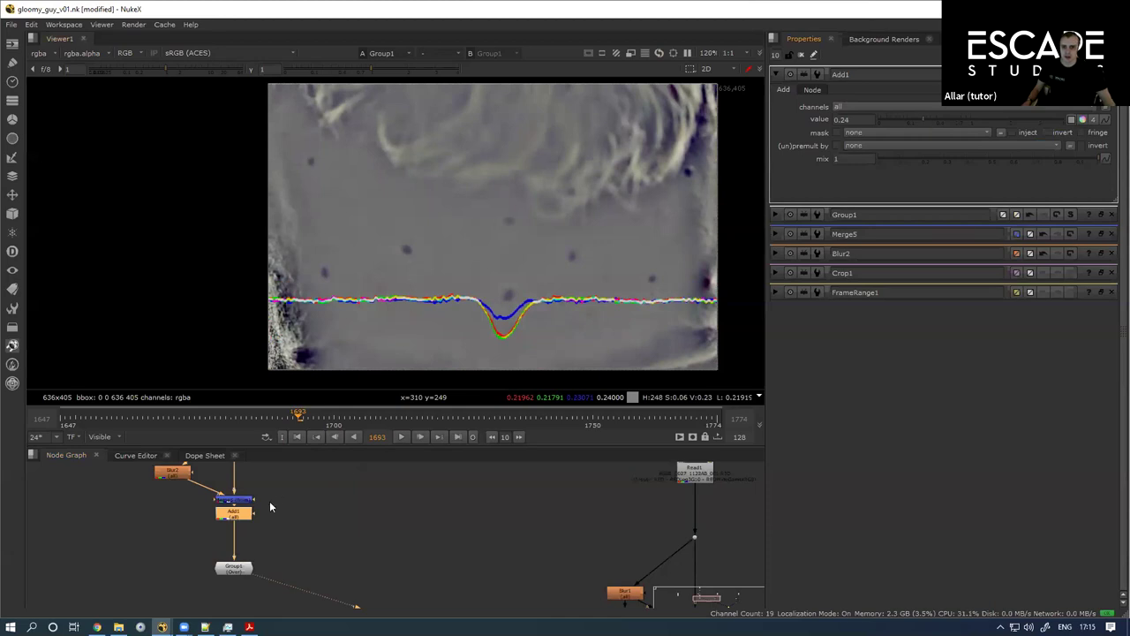
pyautogui.scroll(1, 376, 251)
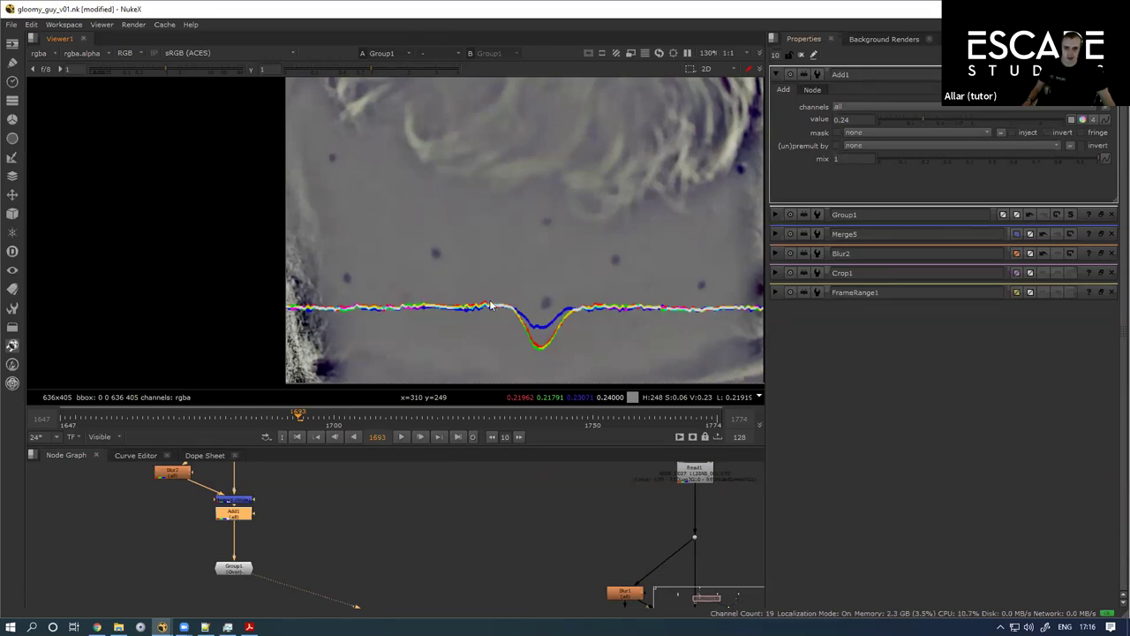
# Step: Delete the Add node between Merge5 and Group1
pyautogui.press('Delete')
pyautogui.moveTo(237, 500); pyautogui.dragTo(239, 513)
pyautogui.scroll(-1, 219, 556)
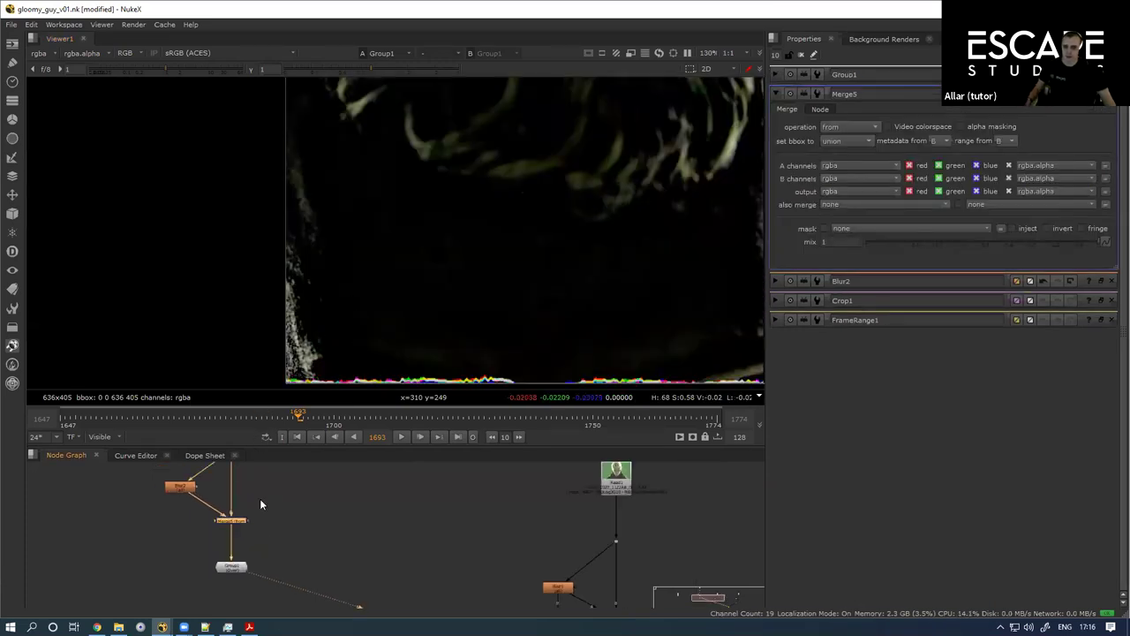
# Step: Compare the blurred low frequencies from Blur2 with the high-frequency detail from Merge5 in the viewer
pyautogui.moveTo(175, 490); pyautogui.dragTo(168, 493)
pyautogui.press('1')
pyautogui.click(224, 522)
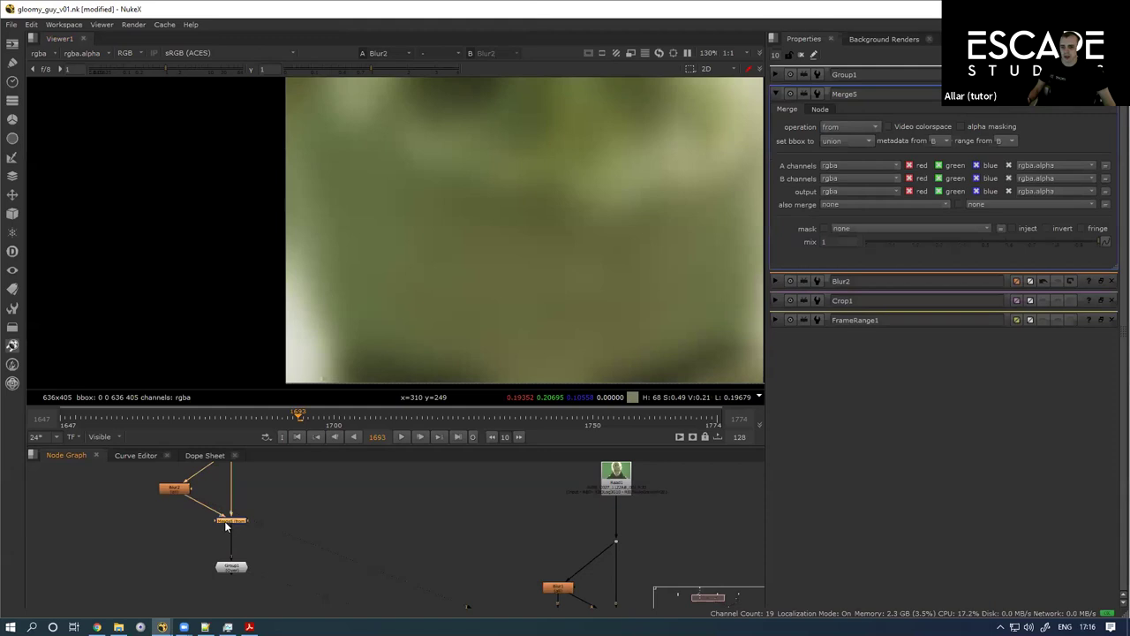
pyautogui.press('1')
# Step: Examine the frequency split in the enlarged node graph and view Blur2's output
pyautogui.scroll(2, 205, 526)
pyautogui.press('space')
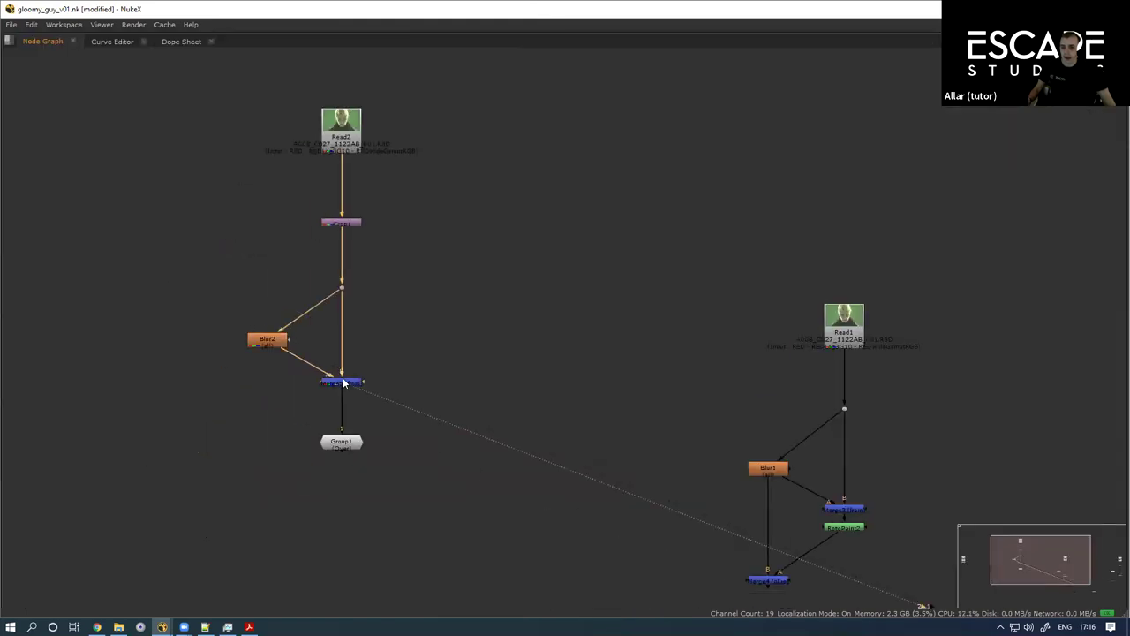
pyautogui.scroll(2, 371, 394)
pyautogui.click(369, 394)
pyautogui.moveTo(336, 490); pyautogui.dragTo(334, 545)
pyautogui.click(227, 326)
pyautogui.press('1')
pyautogui.press('space')
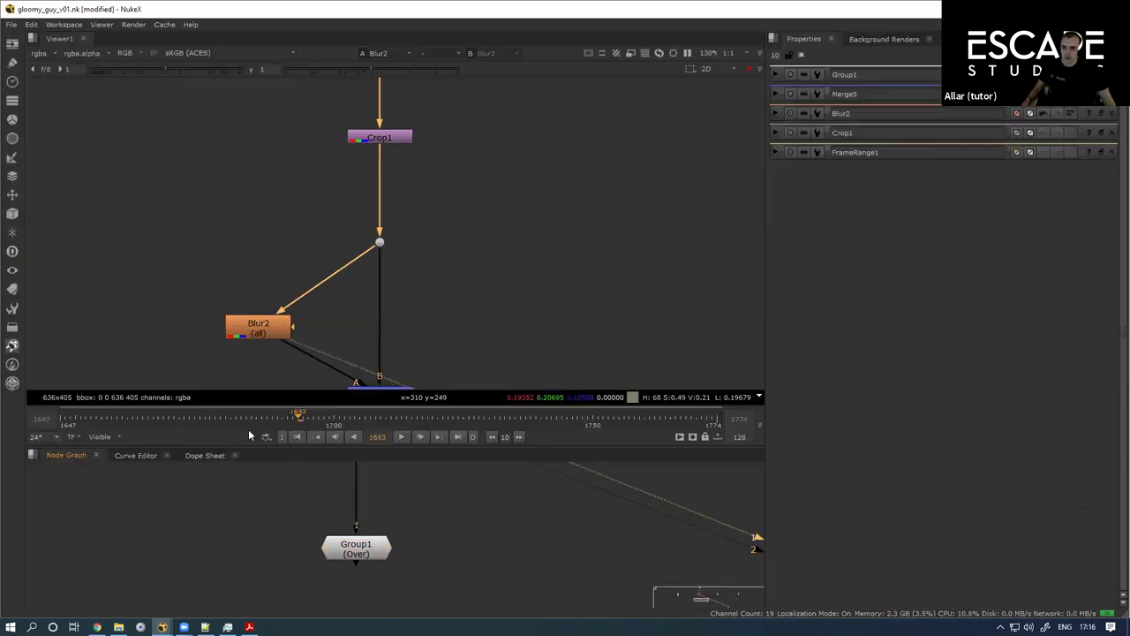
# Step: View Merge5's output, followed by the unblurred image from the Dot above the split
pyautogui.moveTo(234, 559); pyautogui.dragTo(210, 609)
pyautogui.moveTo(284, 469); pyautogui.dragTo(238, 560)
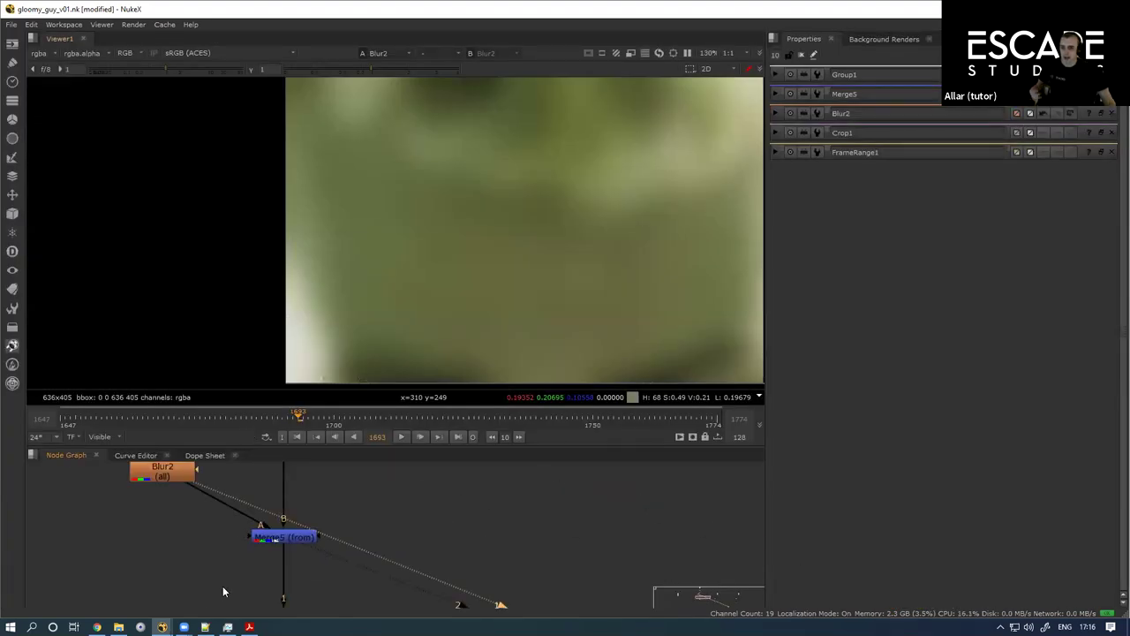
pyautogui.click(287, 538)
pyautogui.press('1')
pyautogui.moveTo(248, 503); pyautogui.dragTo(214, 609)
pyautogui.moveTo(277, 537); pyautogui.dragTo(226, 481)
pyautogui.press('1')
pyautogui.moveTo(212, 604); pyautogui.dragTo(236, 517)
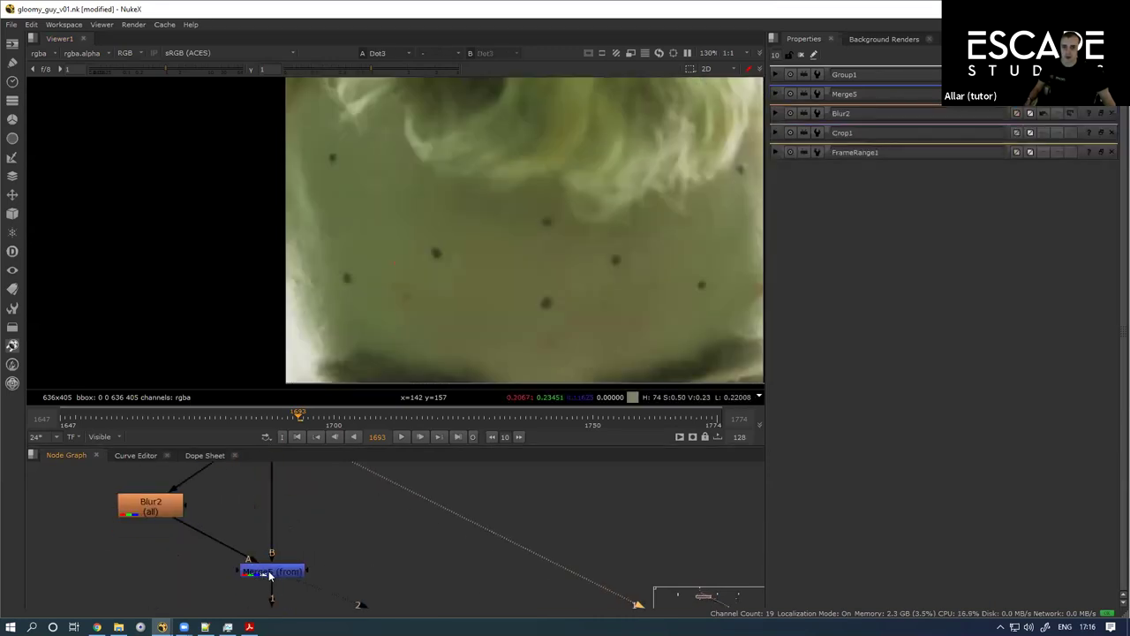
# Step: Open Merge5's properties and alternate the viewer inputs to compare the blurred image with the extracted detail
pyautogui.doubleClick(269, 573)
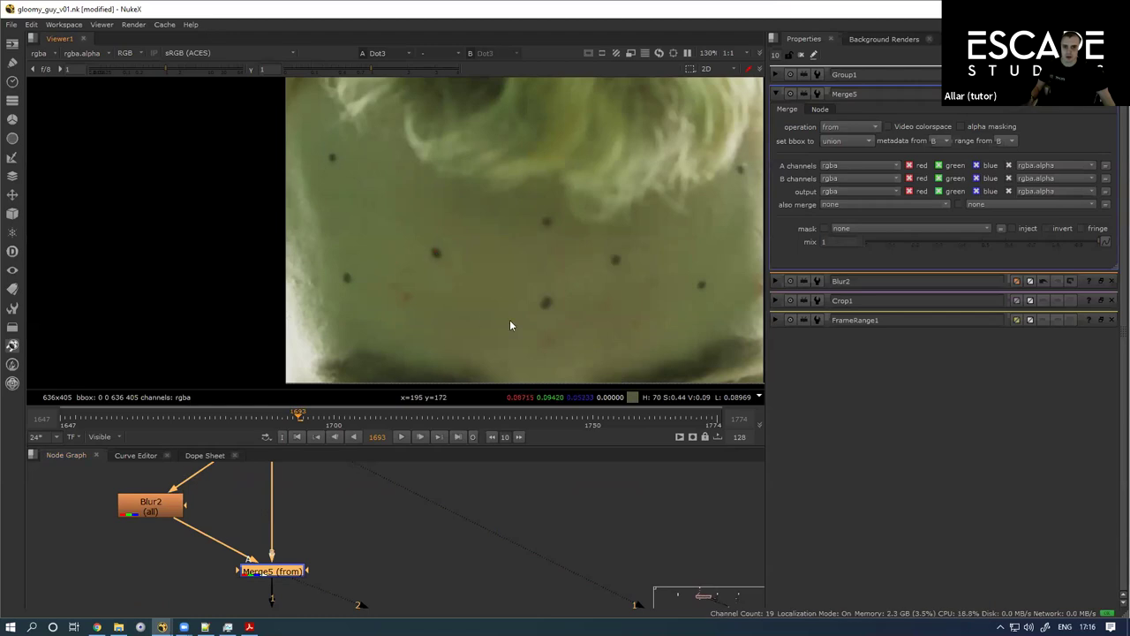
pyautogui.click(161, 512)
pyautogui.press('1')
pyautogui.press('2')
pyautogui.press('1')
pyautogui.press('2')
# Step: Add a Merge node below Merge5 with the plus operation and Blur2 in its A input to recombine the frequencies
pyautogui.moveTo(262, 528); pyautogui.dragTo(254, 553)
pyautogui.moveTo(258, 602); pyautogui.dragTo(271, 527)
pyautogui.scroll(-2, 271, 526)
pyautogui.doubleClick(273, 521)
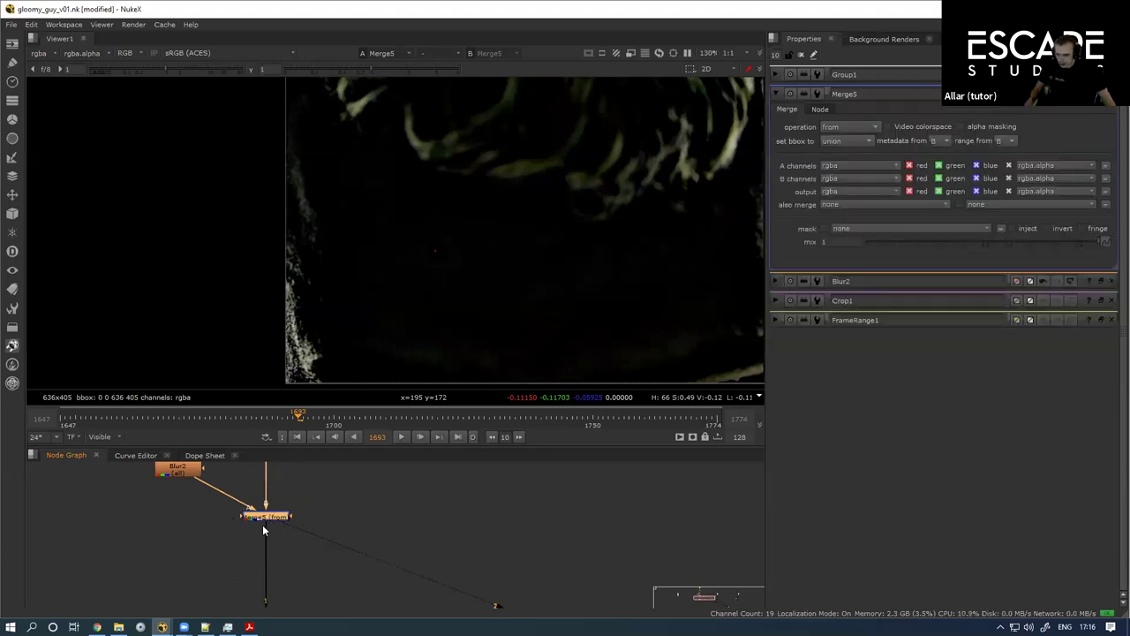
pyautogui.press('m')
pyautogui.moveTo(337, 519); pyautogui.dragTo(181, 473)
pyautogui.click(861, 104)
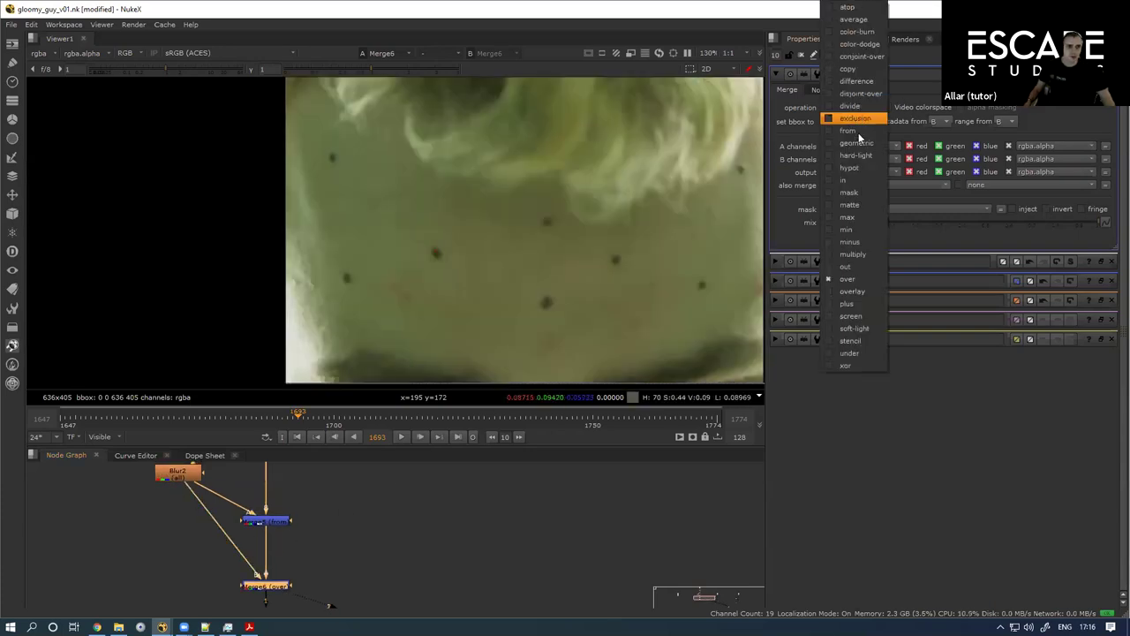
pyautogui.click(847, 302)
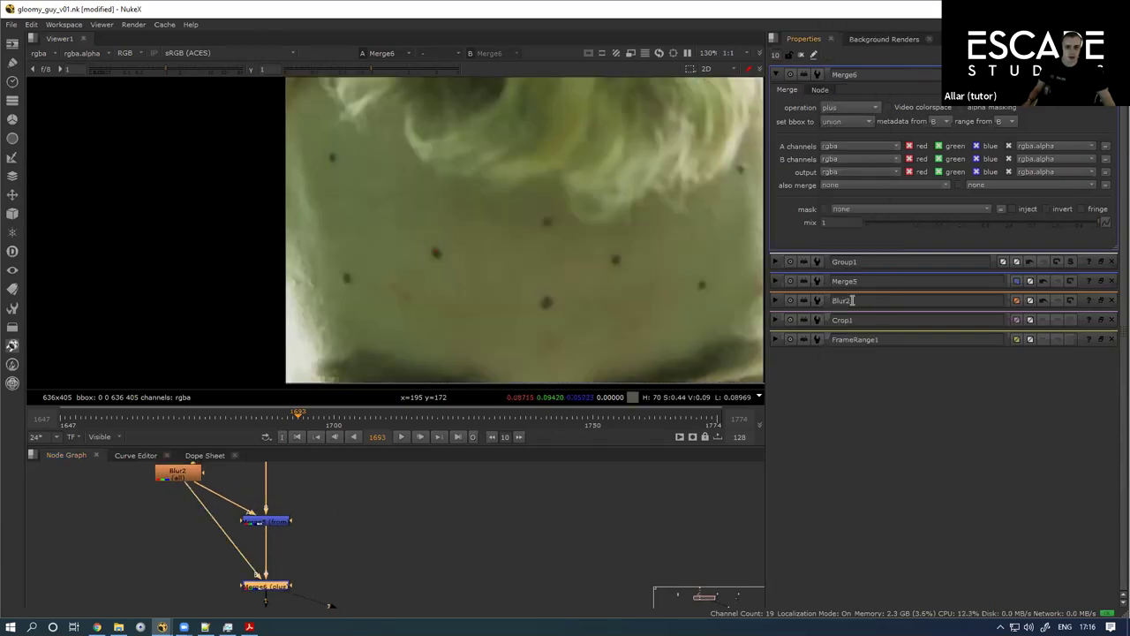
pyautogui.click(270, 594)
pyautogui.scroll(-3, 270, 512)
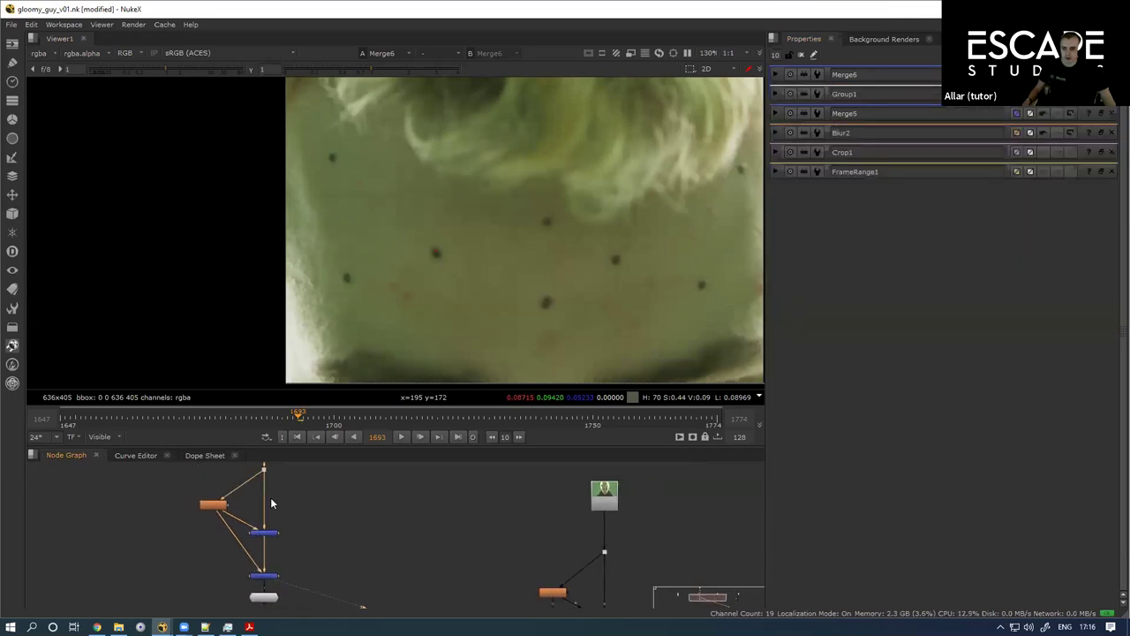
# Step: Alternate the viewer between Merge6's recombined result and the original image at the Dot above the split to compare them
pyautogui.press('1')
pyautogui.press('2')
pyautogui.press('1')
pyautogui.press('2')
pyautogui.press('1')
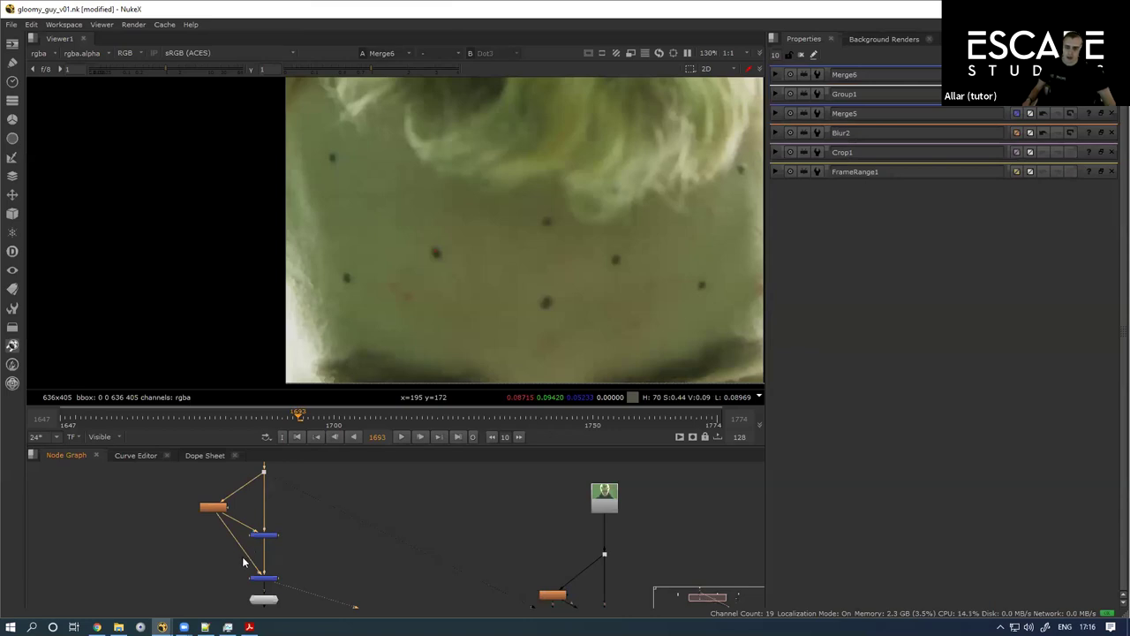
# Step: Tidy the node layout by moving Crop1 up towards Read2, routing Blur2 into Merge6 through a Dot, and lowering the recombine nodes
pyautogui.press('space')
pyautogui.scroll(2, 283, 186)
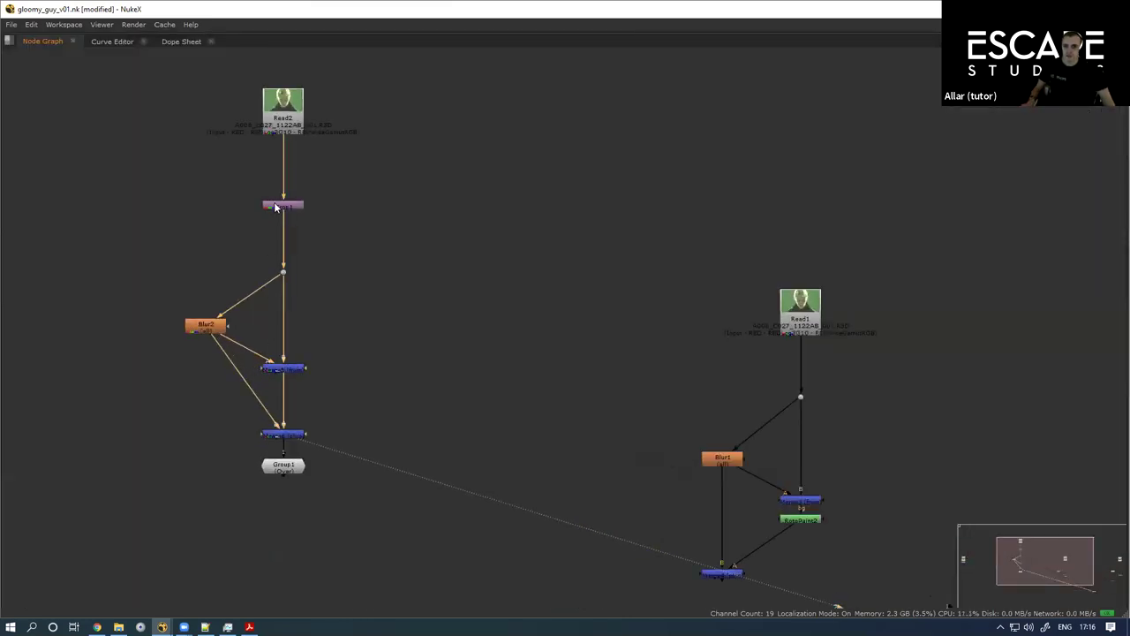
pyautogui.moveTo(275, 207); pyautogui.dragTo(278, 154)
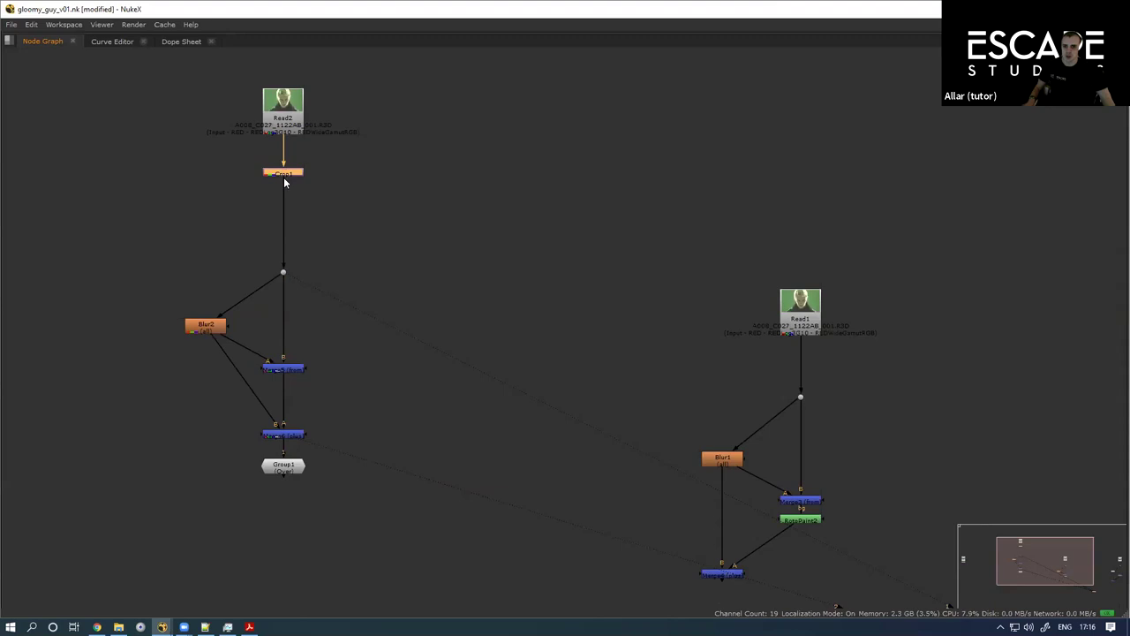
pyautogui.moveTo(245, 381); pyautogui.dragTo(204, 432)
pyautogui.moveTo(152, 510); pyautogui.dragTo(373, 404)
pyautogui.moveTo(282, 432); pyautogui.dragTo(282, 462)
# Step: Lower Merge5 slightly and add a second Dot on the vertical connection below Blur2
pyautogui.scroll(3, 277, 412)
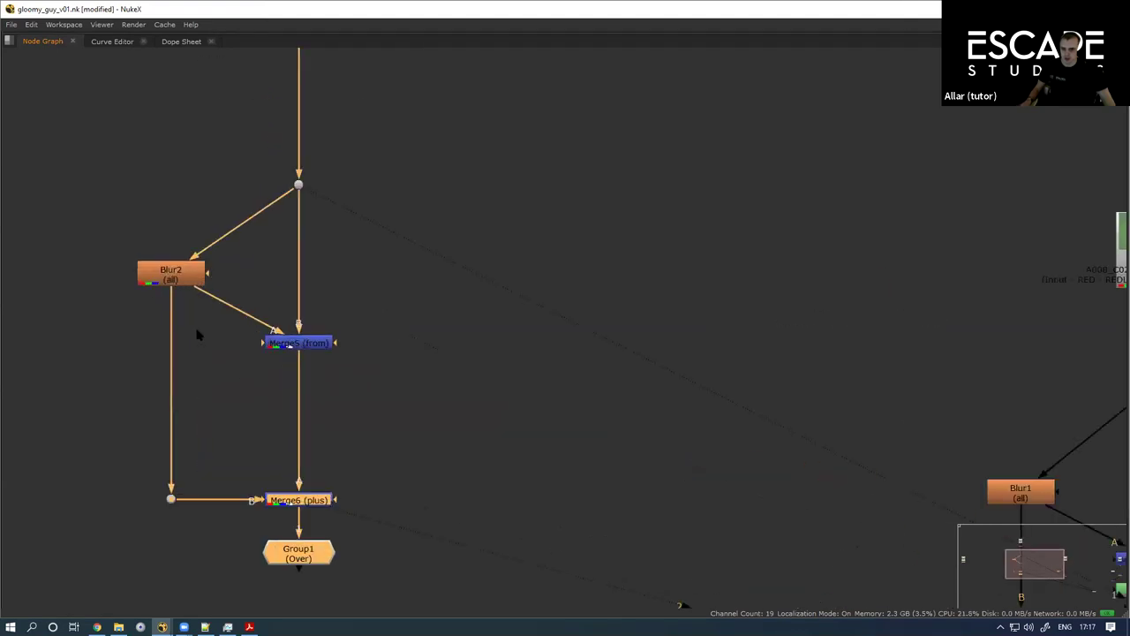
pyautogui.moveTo(308, 346); pyautogui.dragTo(298, 364)
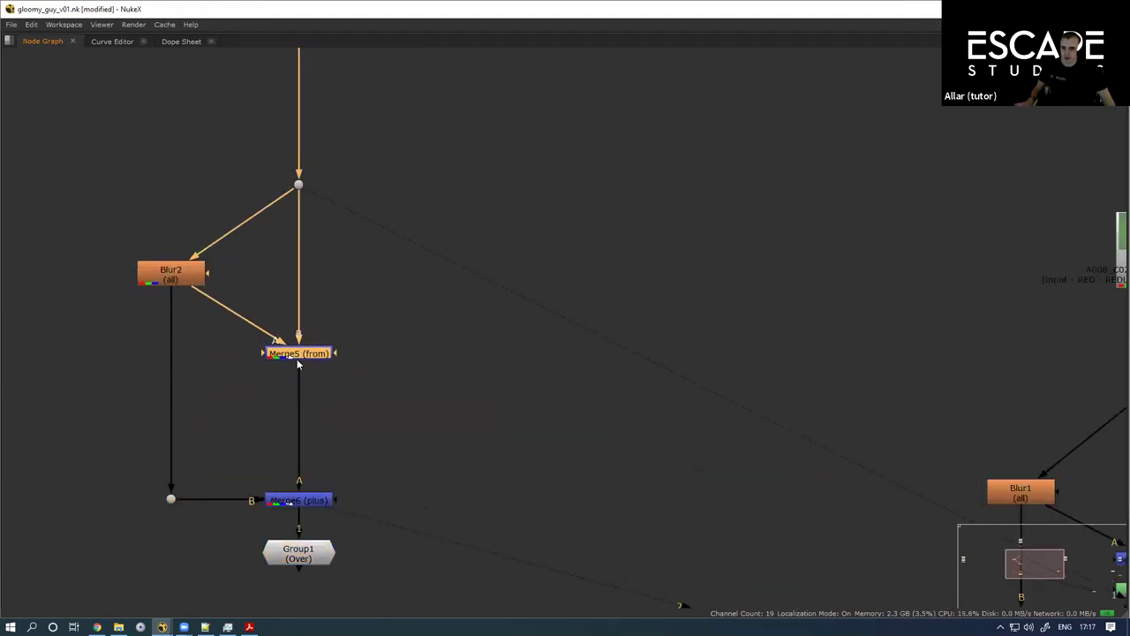
pyautogui.moveTo(170, 394); pyautogui.dragTo(171, 358)
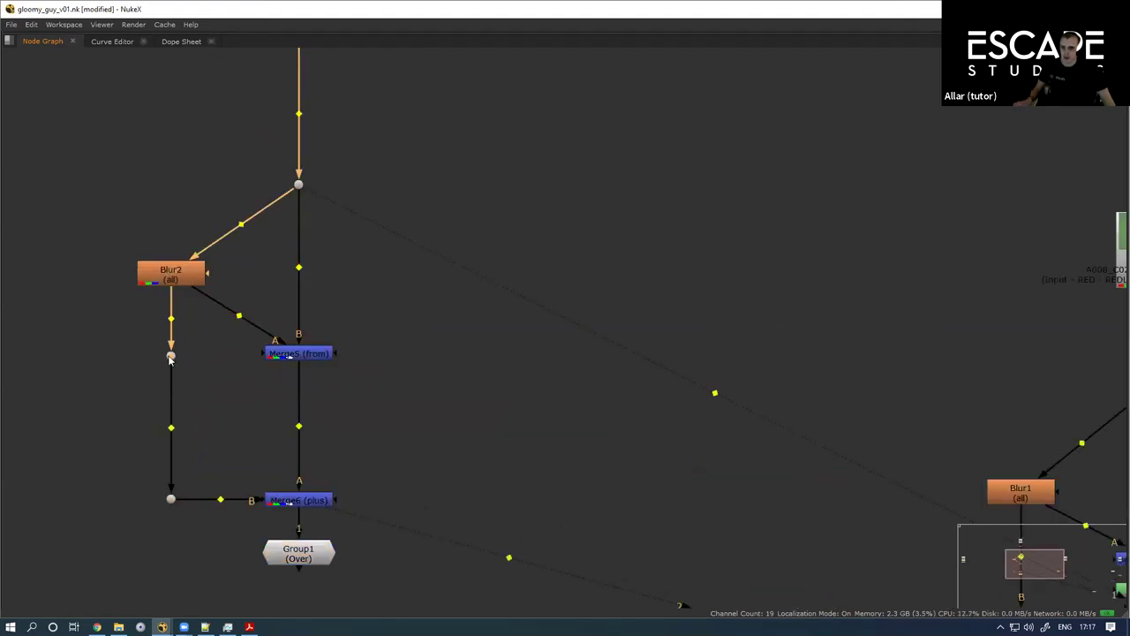
# Step: View Merge5's high-frequency output and open its properties
pyautogui.press('space')
pyautogui.moveTo(282, 471); pyautogui.dragTo(205, 632)
pyautogui.doubleClick(229, 527)
pyautogui.press('1')
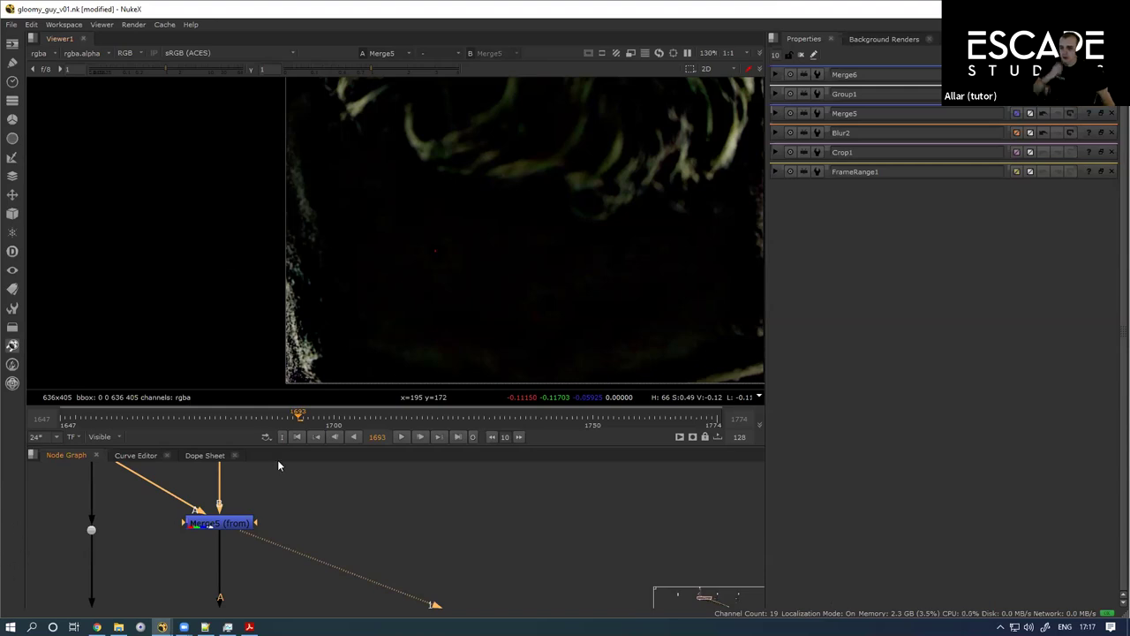
pyautogui.scroll(-2, 511, 182)
pyautogui.scroll(1, 442, 217)
pyautogui.scroll(-1, 217, 509)
pyautogui.moveTo(217, 506); pyautogui.dragTo(214, 465)
pyautogui.doubleClick(227, 481)
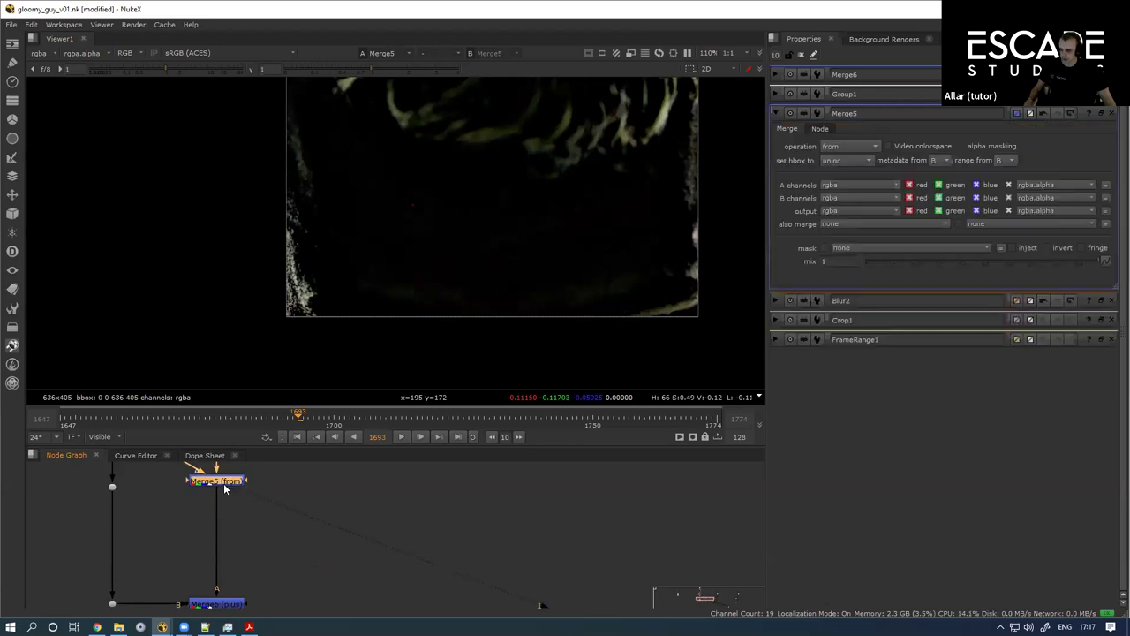
# Step: Insert a RotoPaint node between Merge5 and Merge6, and view Merge6's output close up on the forehead
pyautogui.scroll(-3, 205, 521)
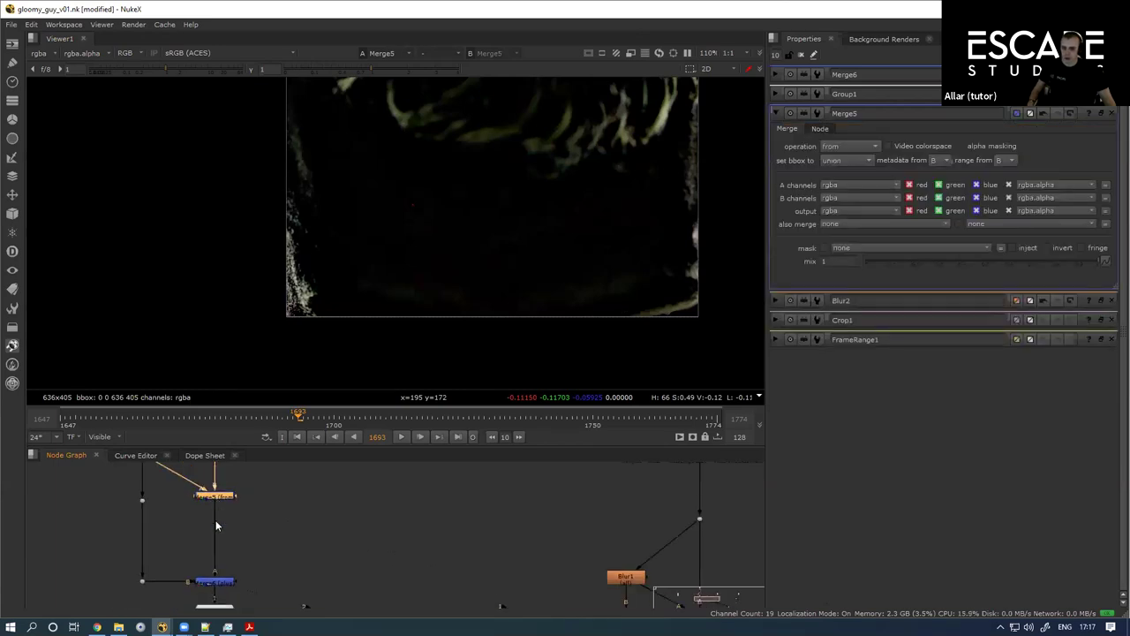
pyautogui.press('p')
pyautogui.click(234, 524)
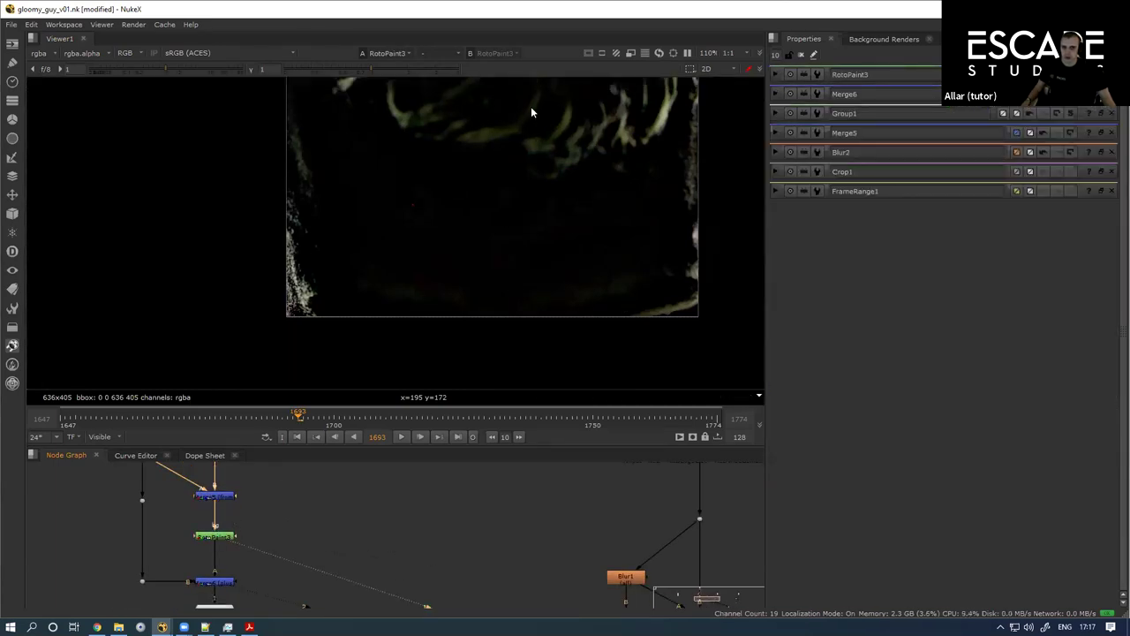
pyautogui.moveTo(213, 582); pyautogui.dragTo(227, 510)
pyautogui.doubleClick(227, 511)
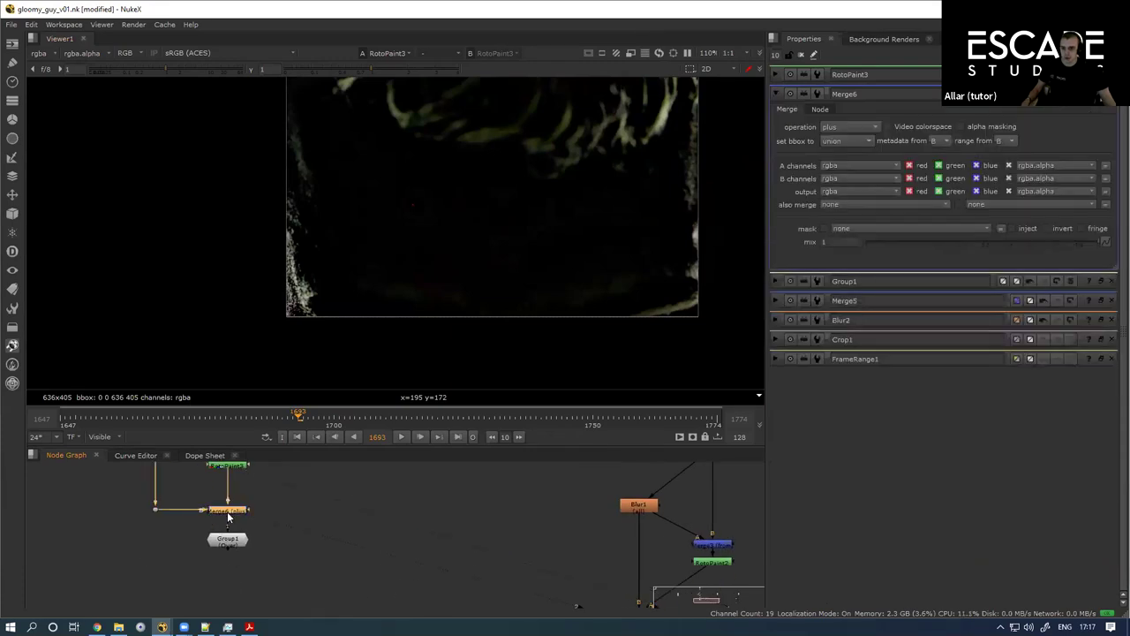
pyautogui.press('1')
pyautogui.scroll(4, 431, 216)
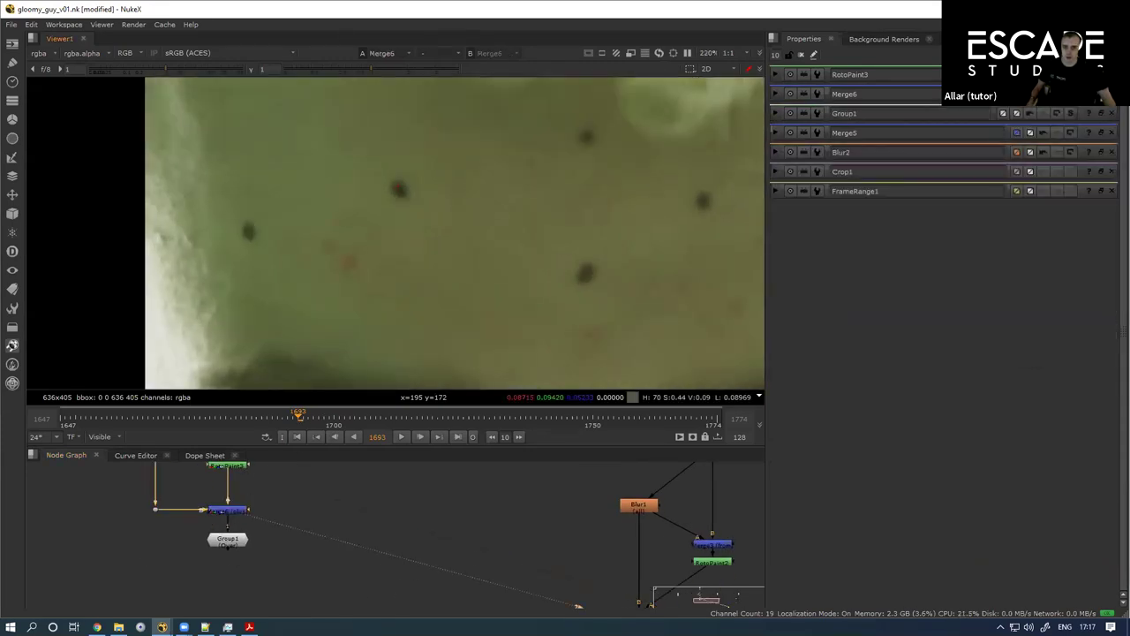
# Step: Open RotoPaint3 and clone nearby skin over the tracking marker on the forehead's left side
pyautogui.moveTo(233, 467); pyautogui.dragTo(232, 506)
pyautogui.doubleClick(232, 506)
pyautogui.moveTo(530, 224); pyautogui.dragTo(464, 268)
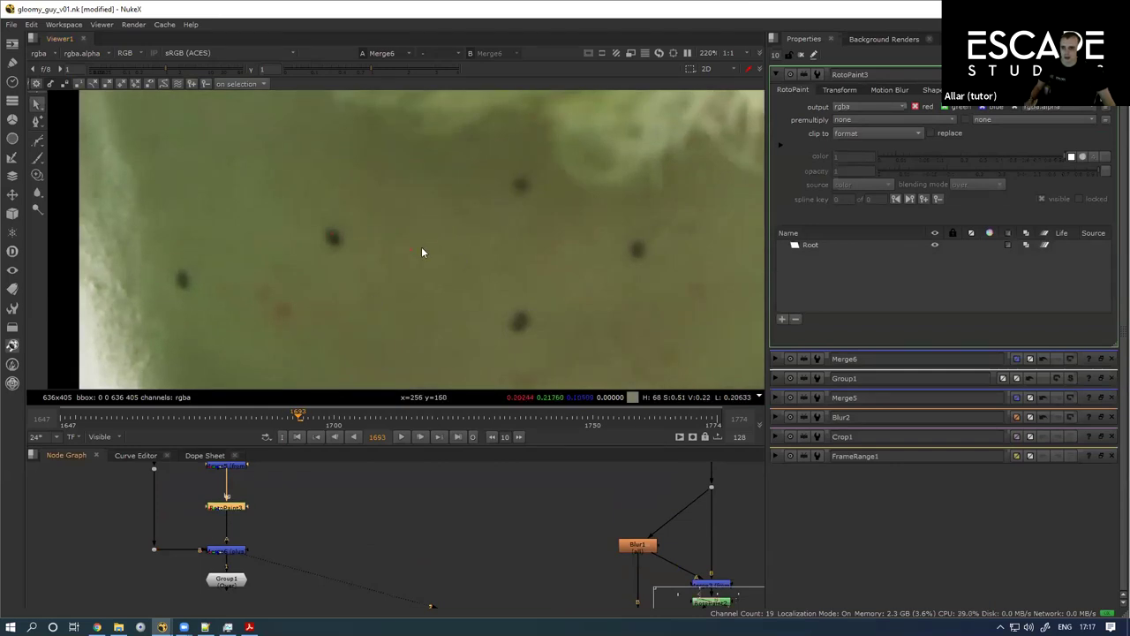
pyautogui.press('c')
pyautogui.moveTo(450, 249)
pyautogui.mouseDown()
pyautogui.moveTo(342, 242)
pyautogui.moveTo(342, 231)
pyautogui.mouseUp()
pyautogui.moveTo(315, 325)
pyautogui.mouseDown()
pyautogui.moveTo(380, 238)
pyautogui.moveTo(308, 250)
pyautogui.moveTo(338, 254)
pyautogui.moveTo(345, 232)
pyautogui.moveTo(333, 237)
pyautogui.moveTo(334, 227)
pyautogui.moveTo(328, 253)
pyautogui.moveTo(332, 240)
pyautogui.mouseUp()
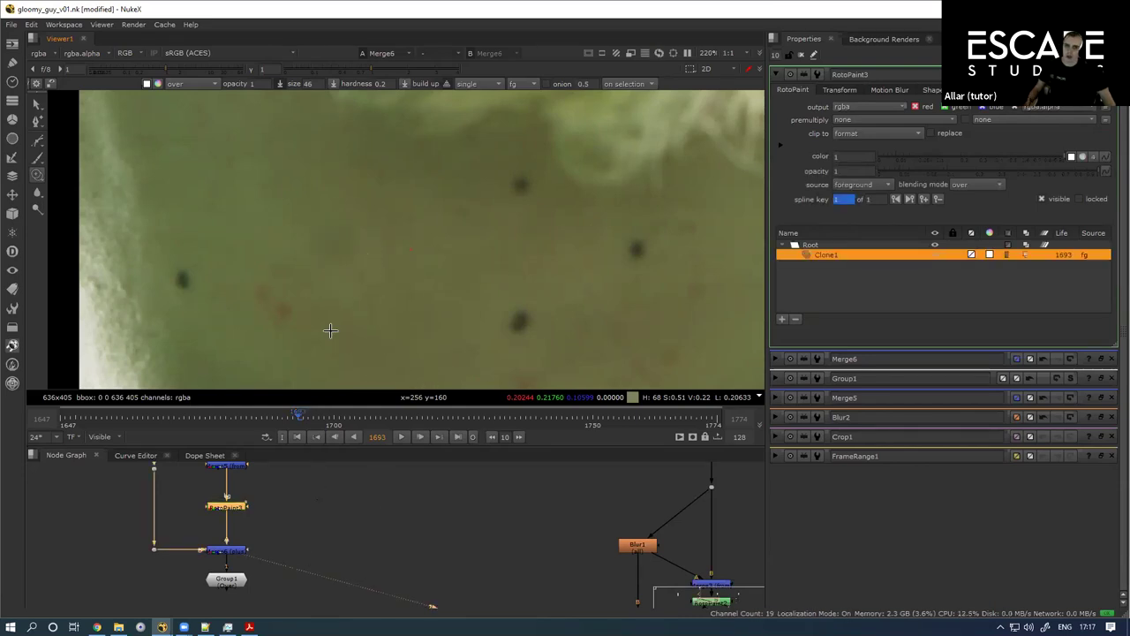
# Step: View RotoPaint3's output with the viewer gain raised to 25, and clone over the remaining dark ring where the marker was
pyautogui.scroll(-2, 335, 261)
pyautogui.moveTo(336, 557); pyautogui.dragTo(356, 600)
pyautogui.moveTo(281, 521); pyautogui.dragTo(276, 526)
pyautogui.doubleClick(279, 522)
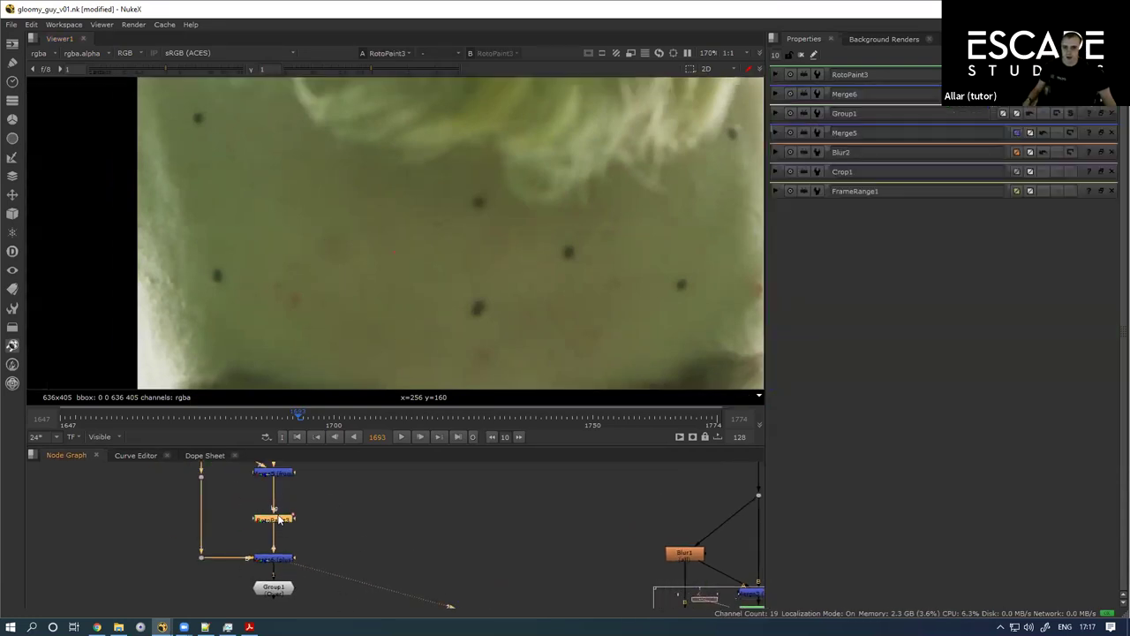
pyautogui.press('1')
pyautogui.moveTo(180, 69); pyautogui.dragTo(229, 69)
pyautogui.doubleClick(277, 524)
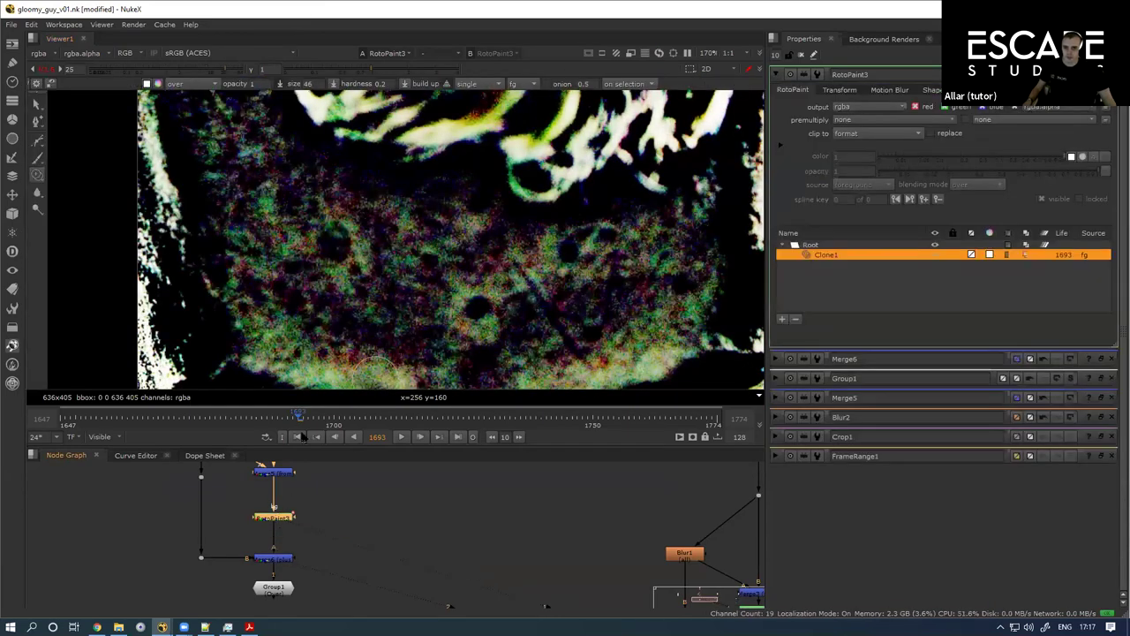
pyautogui.moveTo(341, 234)
pyautogui.mouseDown()
pyautogui.moveTo(345, 243)
pyautogui.moveTo(319, 231)
pyautogui.moveTo(324, 249)
pyautogui.mouseUp()
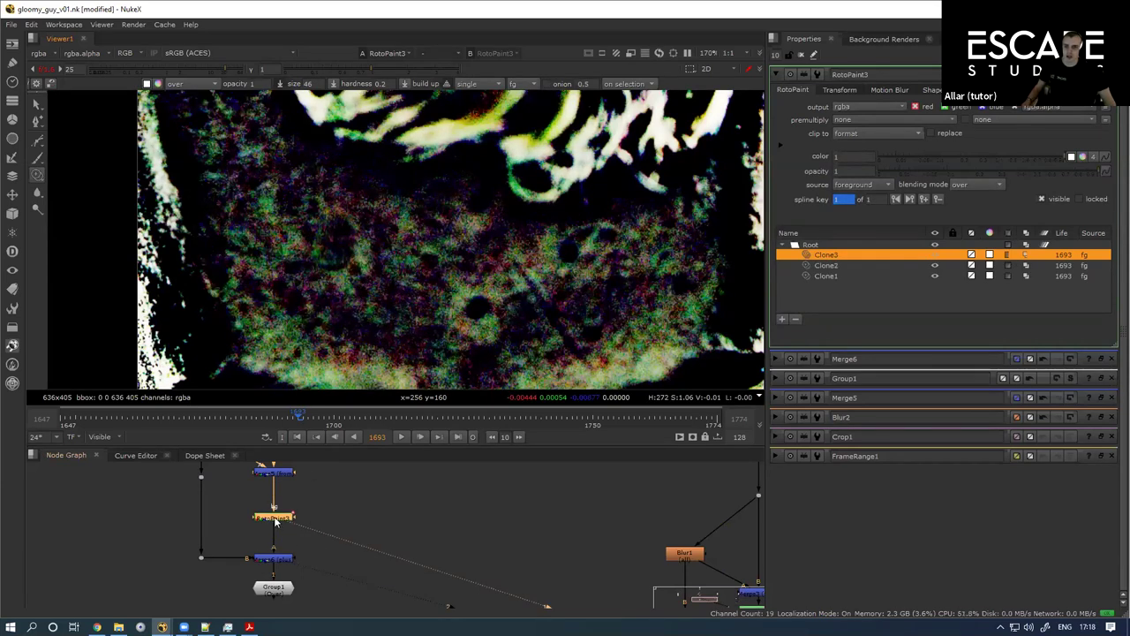
# Step: View Merge6's output with the viewer gain reset, followed by the blurred low frequencies from the Dot below Blur2
pyautogui.moveTo(270, 527); pyautogui.dragTo(275, 492)
pyautogui.doubleClick(280, 529)
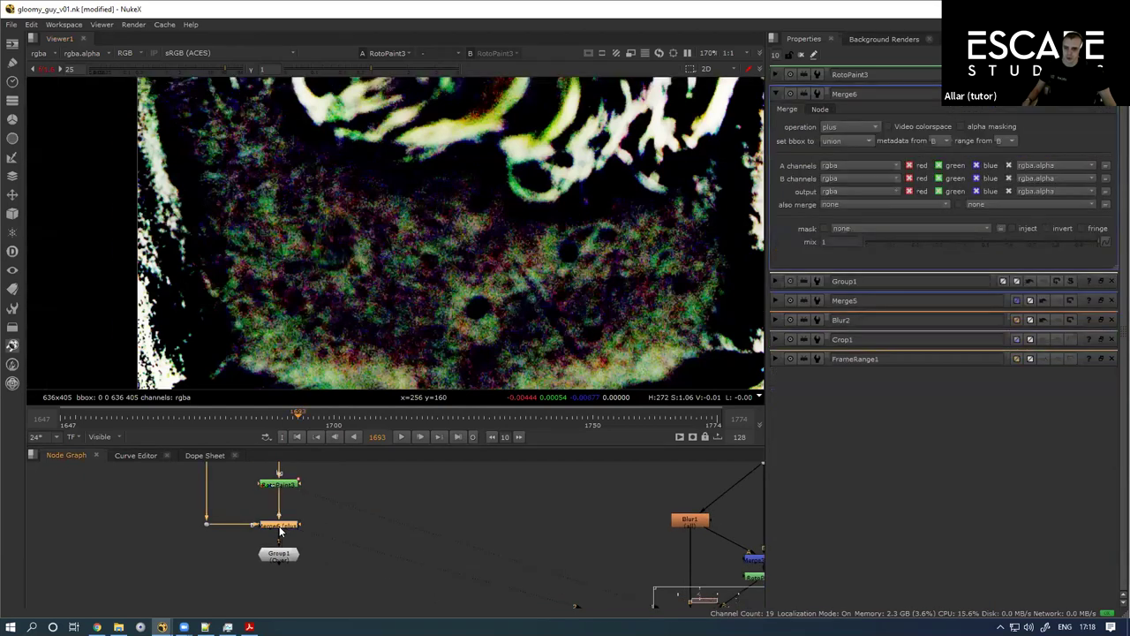
pyautogui.press('1')
pyautogui.click(49, 70)
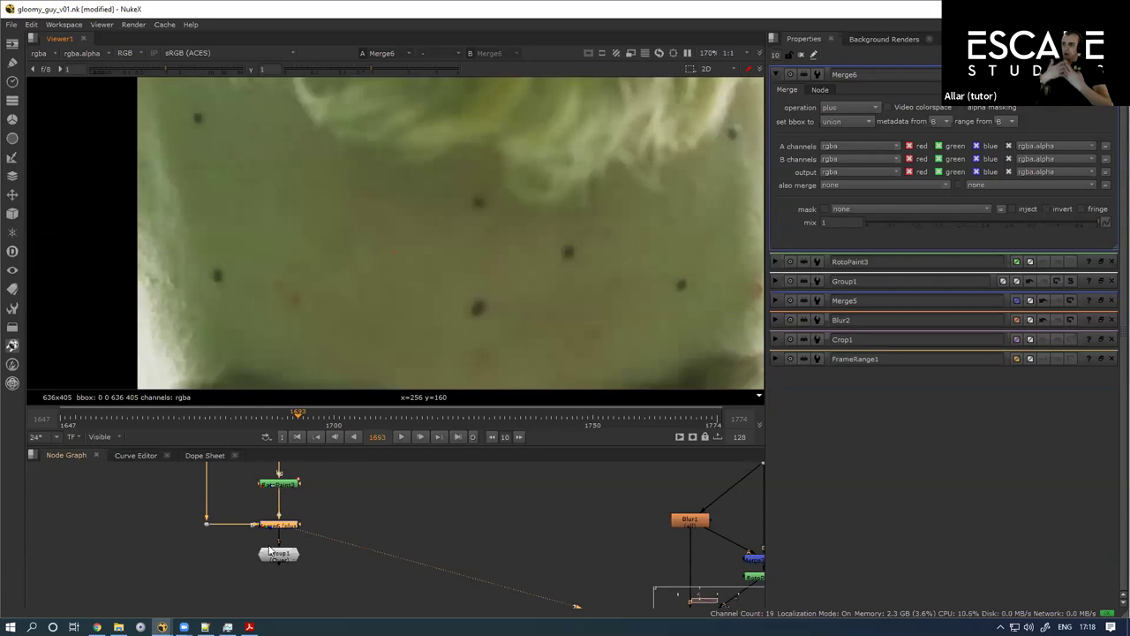
pyautogui.moveTo(200, 503); pyautogui.dragTo(173, 493)
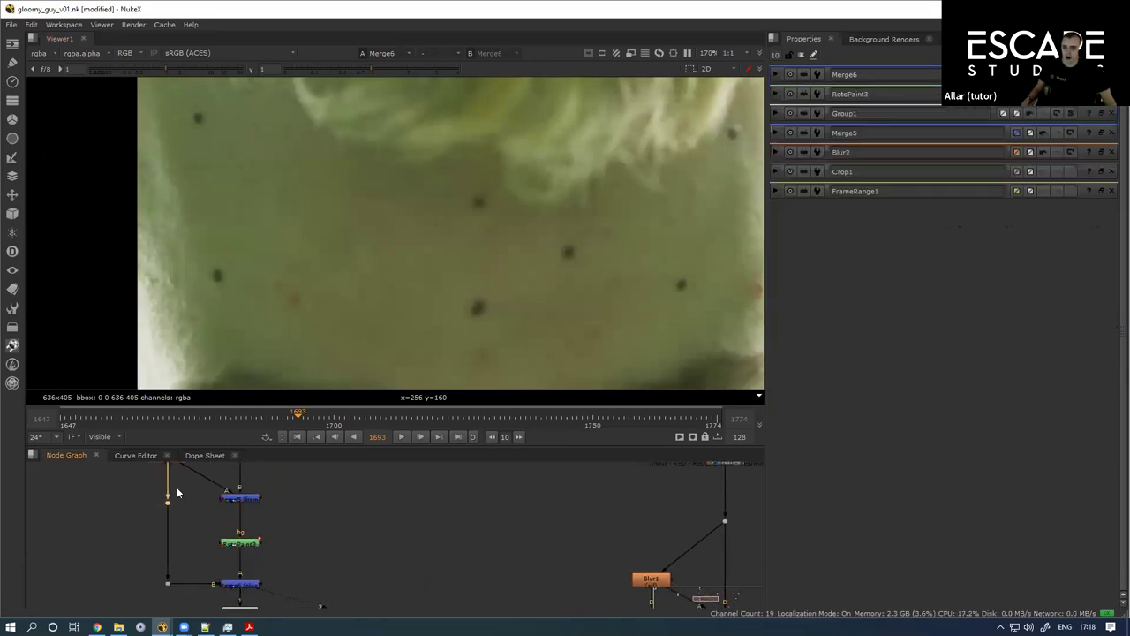
pyautogui.press('1')
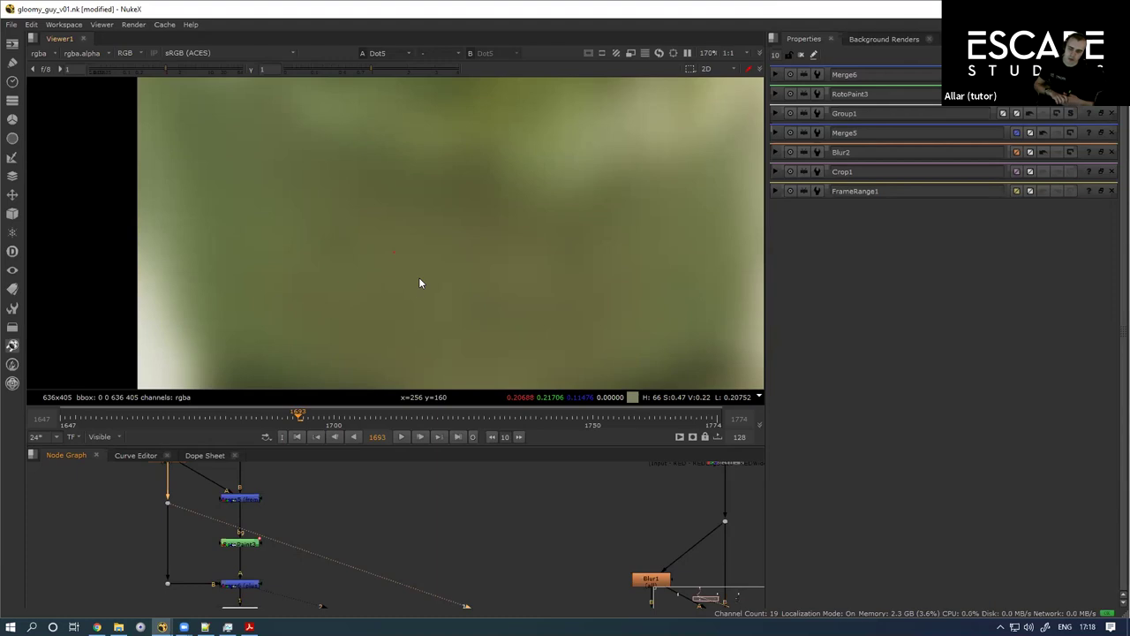
# Step: Paste a copy of RotoPaint3 as a separate node beside the frequency-split branch
pyautogui.scroll(-1, 197, 568)
pyautogui.moveTo(197, 553); pyautogui.dragTo(332, 537)
pyautogui.doubleClick(242, 564)
pyautogui.click(265, 514)
pyautogui.hotkey('ctrl', 'v')
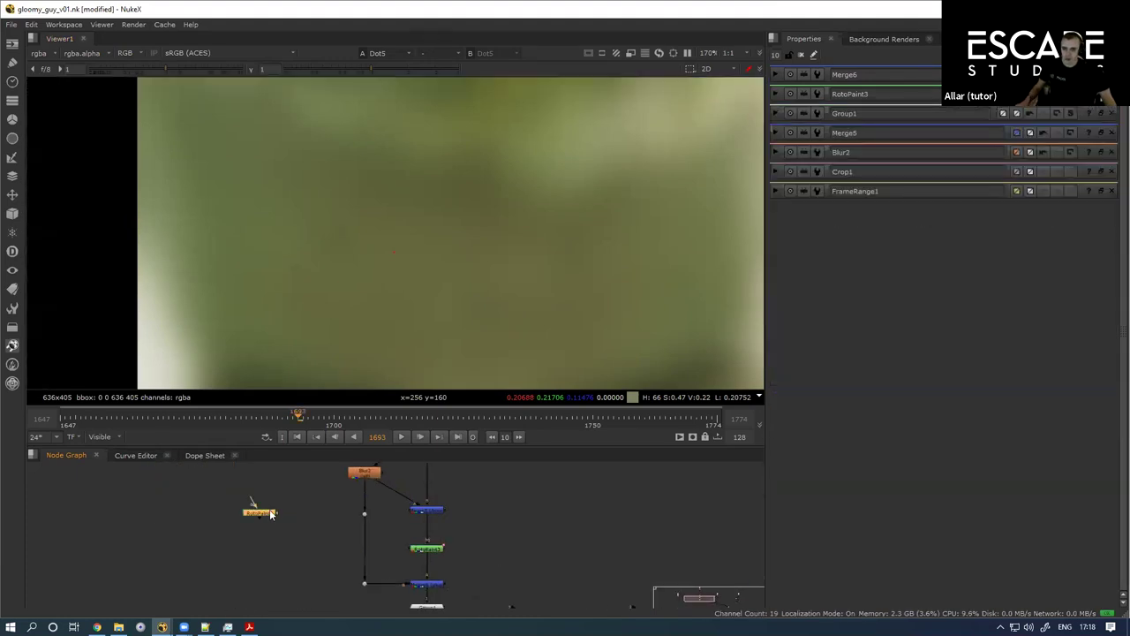
# Step: Paste copies of Read2 and Crop1 above the copied RotoPaint node, connect them to it, and view RotoPaint4's output
pyautogui.press('space')
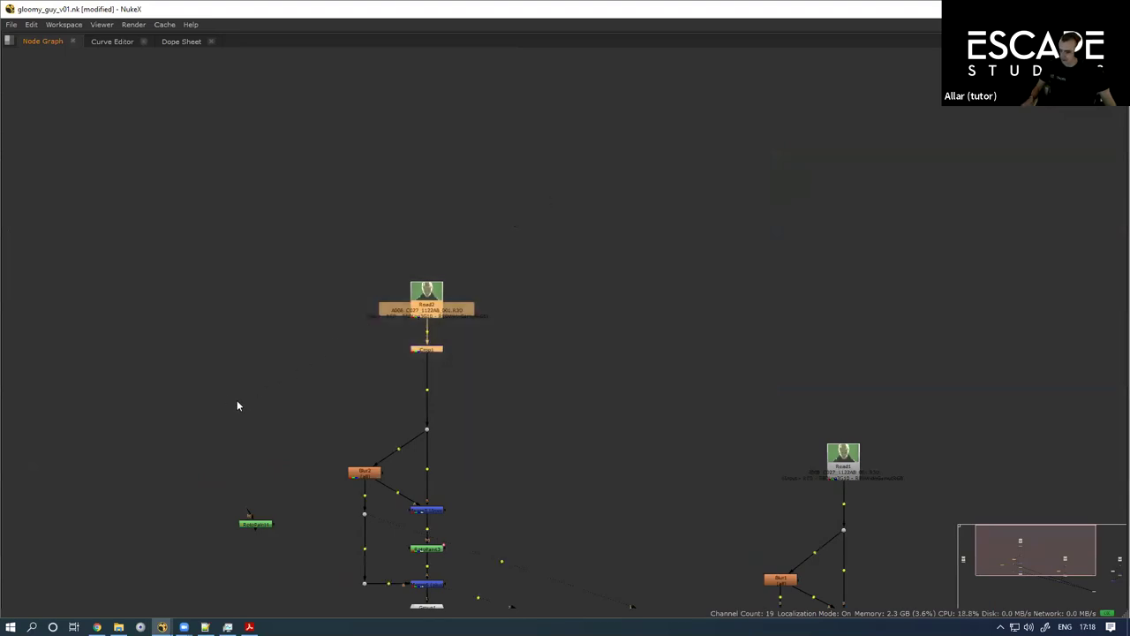
pyautogui.hotkey('ctrl', 'v')
pyautogui.moveTo(238, 457); pyautogui.dragTo(255, 459)
pyautogui.click(256, 525)
pyautogui.press('1')
pyautogui.press('space')
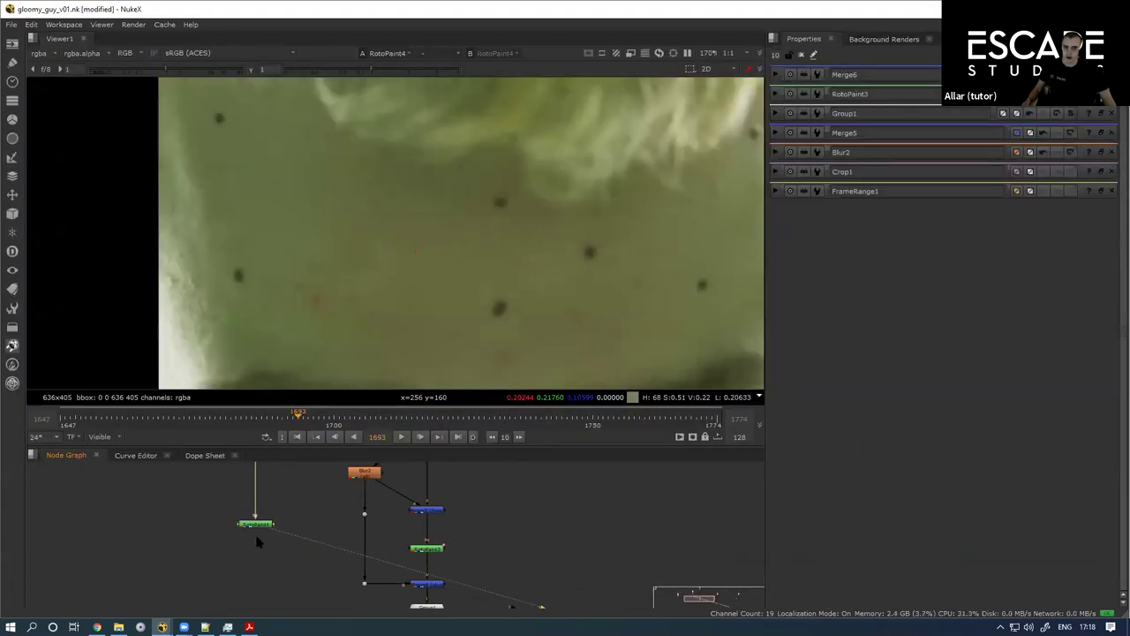
# Step: Toggle RotoPaint4 off and on to examine the clone painted directly on the unsplit footage
pyautogui.moveTo(297, 504); pyautogui.dragTo(251, 497)
pyautogui.click(209, 518)
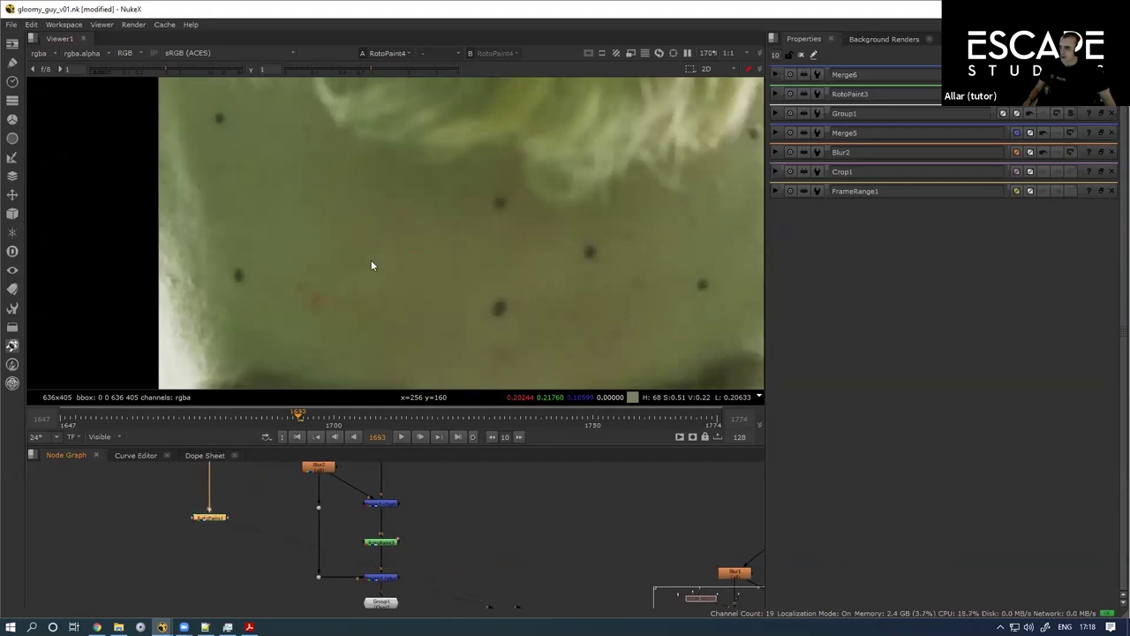
pyautogui.scroll(3, 356, 263)
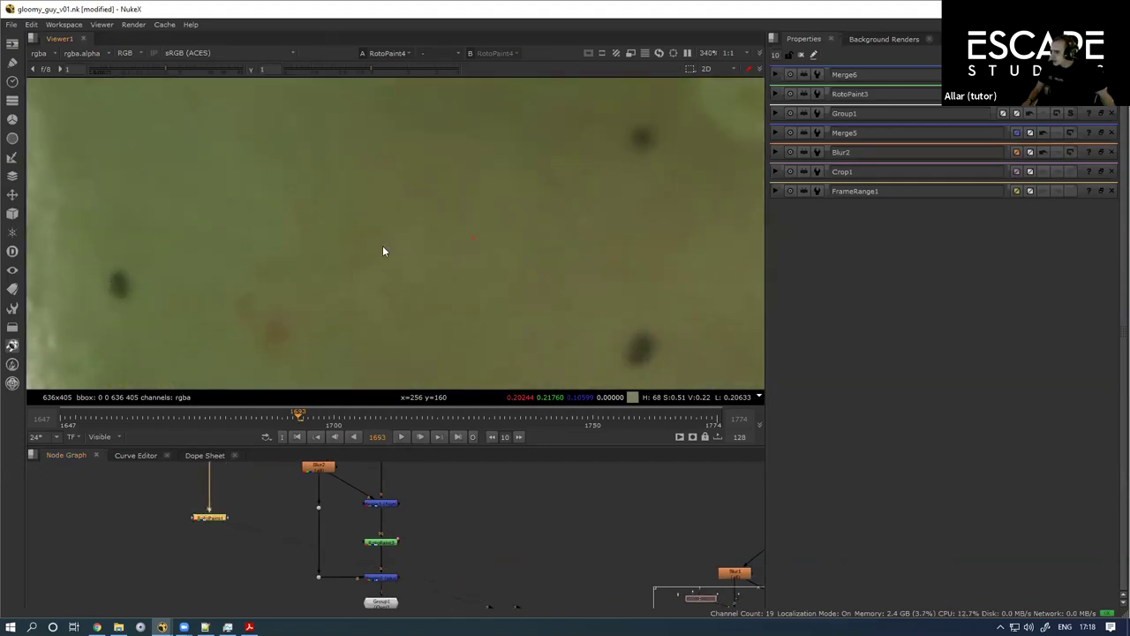
pyautogui.moveTo(246, 504); pyautogui.dragTo(151, 576)
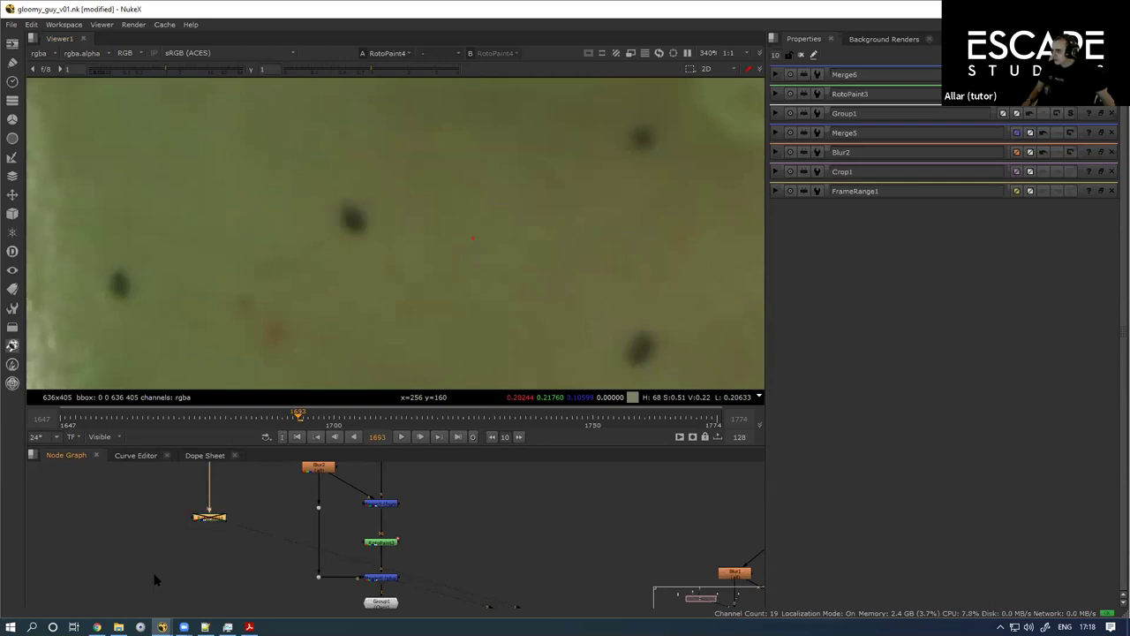
pyautogui.scroll(-3, 343, 282)
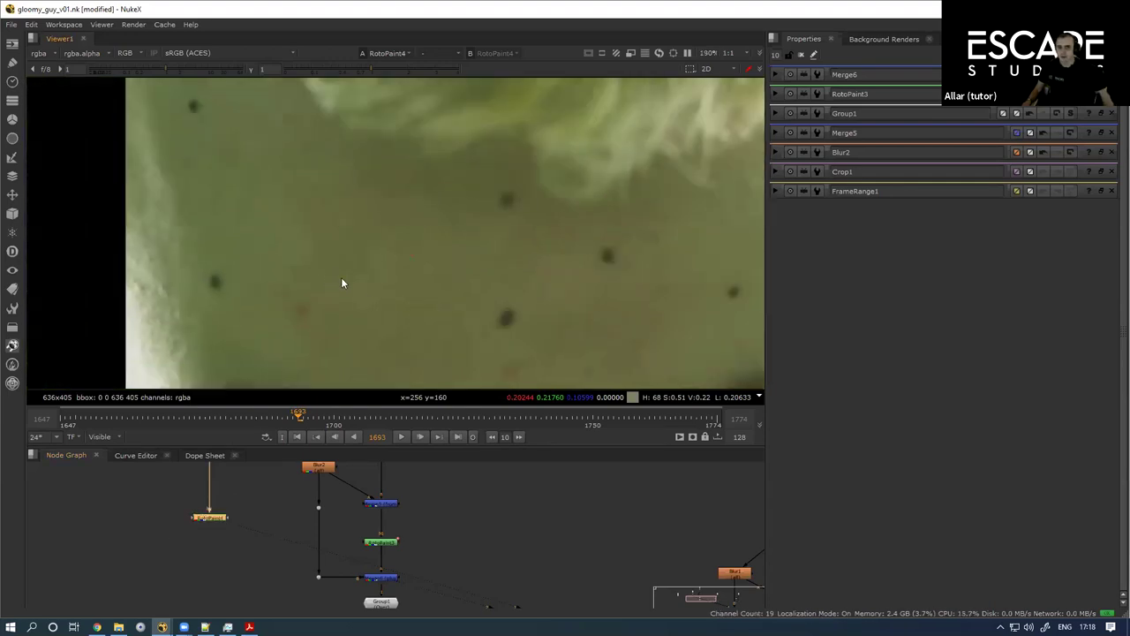
pyautogui.moveTo(261, 482); pyautogui.dragTo(196, 506)
pyautogui.scroll(-2, 383, 309)
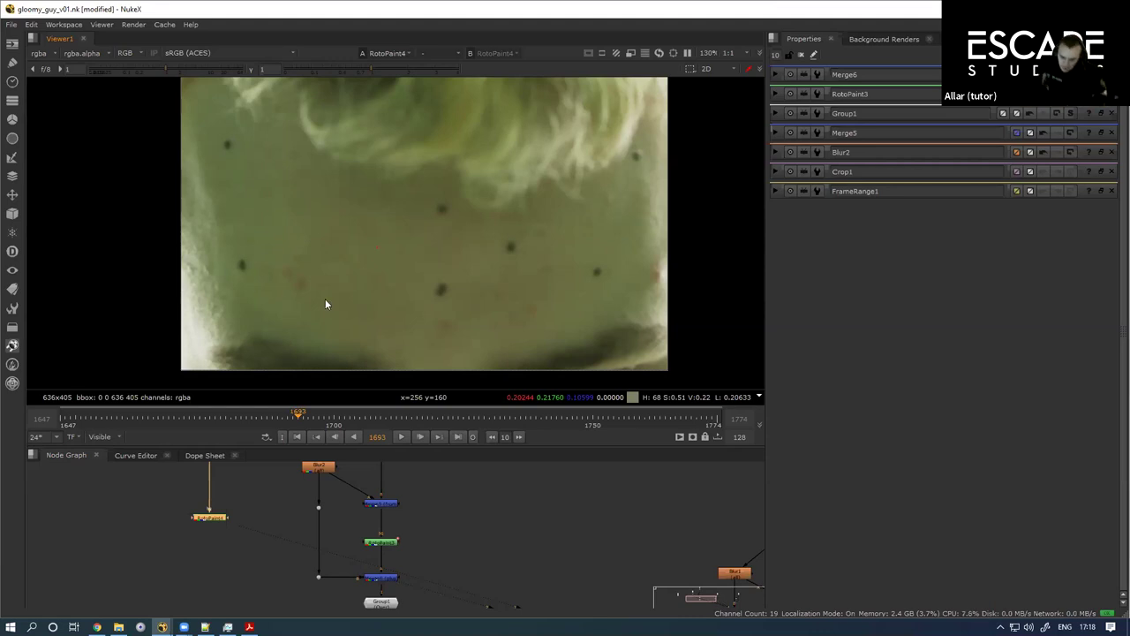
# Step: View Crop1's output at the head of the frequency-split branch
pyautogui.scroll(-3, 244, 537)
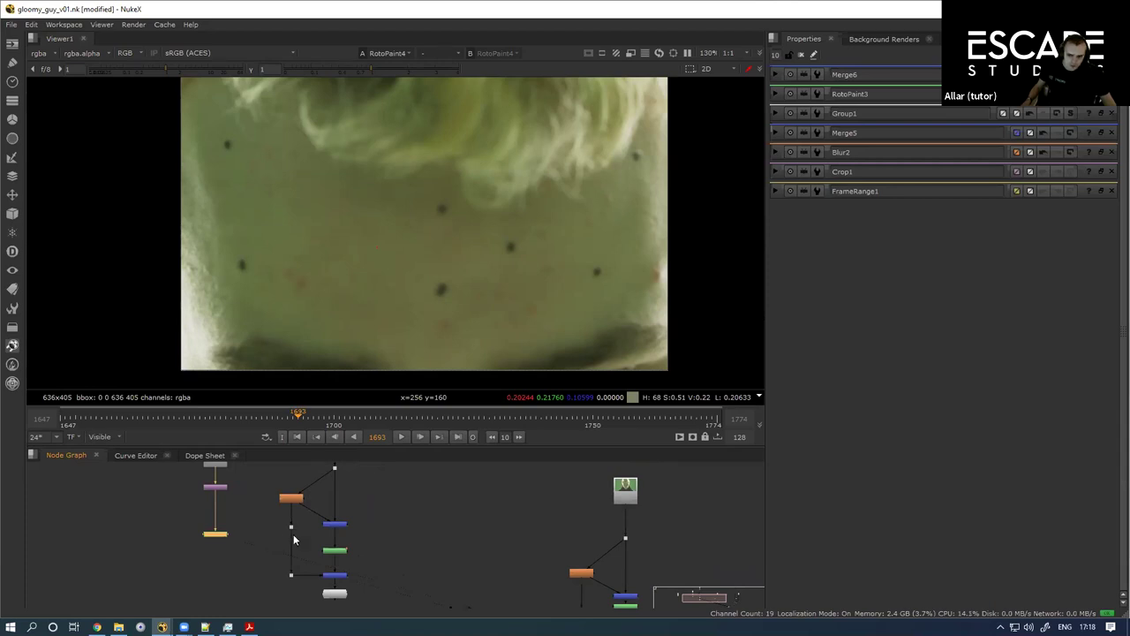
pyautogui.scroll(-4, 293, 534)
pyautogui.scroll(5, 259, 527)
pyautogui.click(313, 494)
pyautogui.moveTo(275, 543); pyautogui.dragTo(323, 507)
pyautogui.press('1')
pyautogui.click(356, 521)
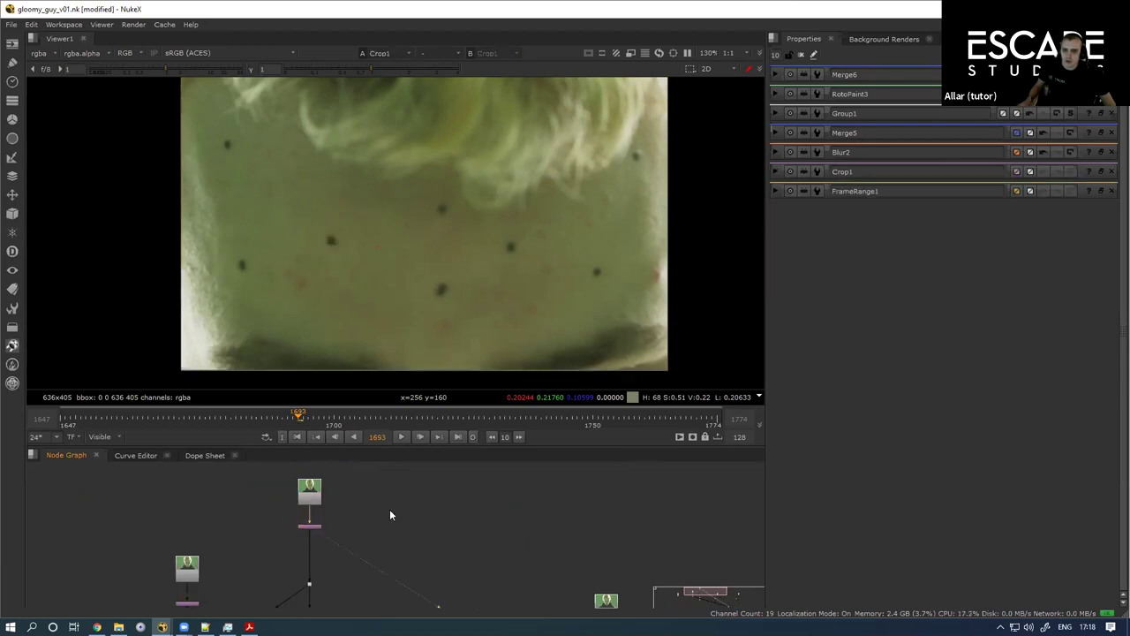
pyautogui.scroll(-1, 369, 537)
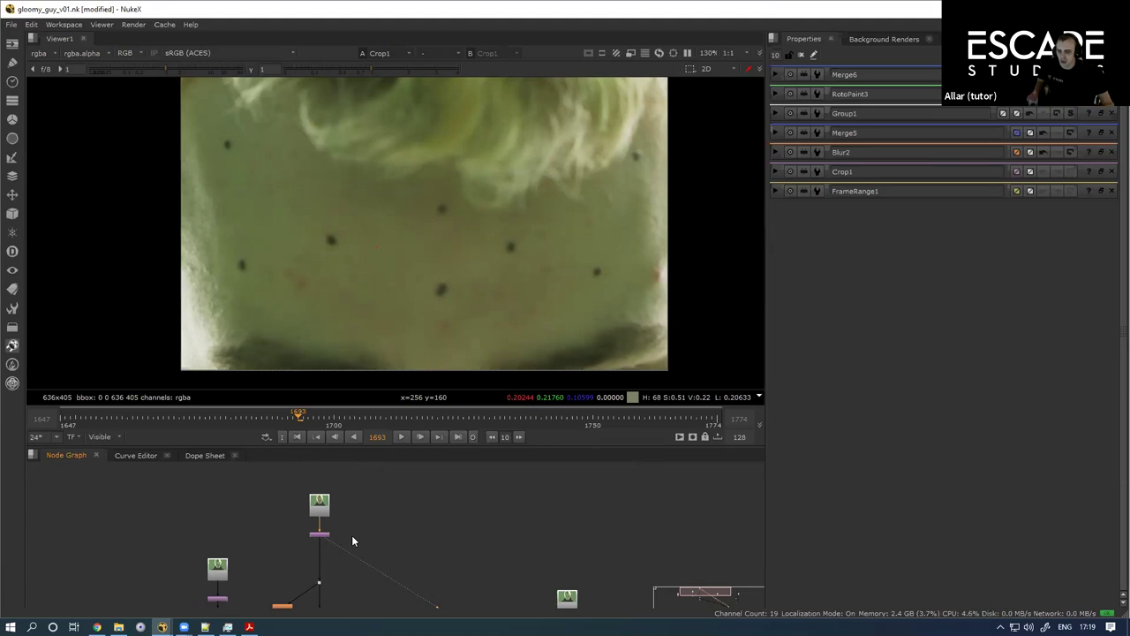
# Step: View Read5's full-frame footage, place a copy of the Read node beside it, and view the copy close up on the cheek
pyautogui.moveTo(256, 588); pyautogui.dragTo(343, 508)
pyautogui.click(302, 492)
pyautogui.press('1')
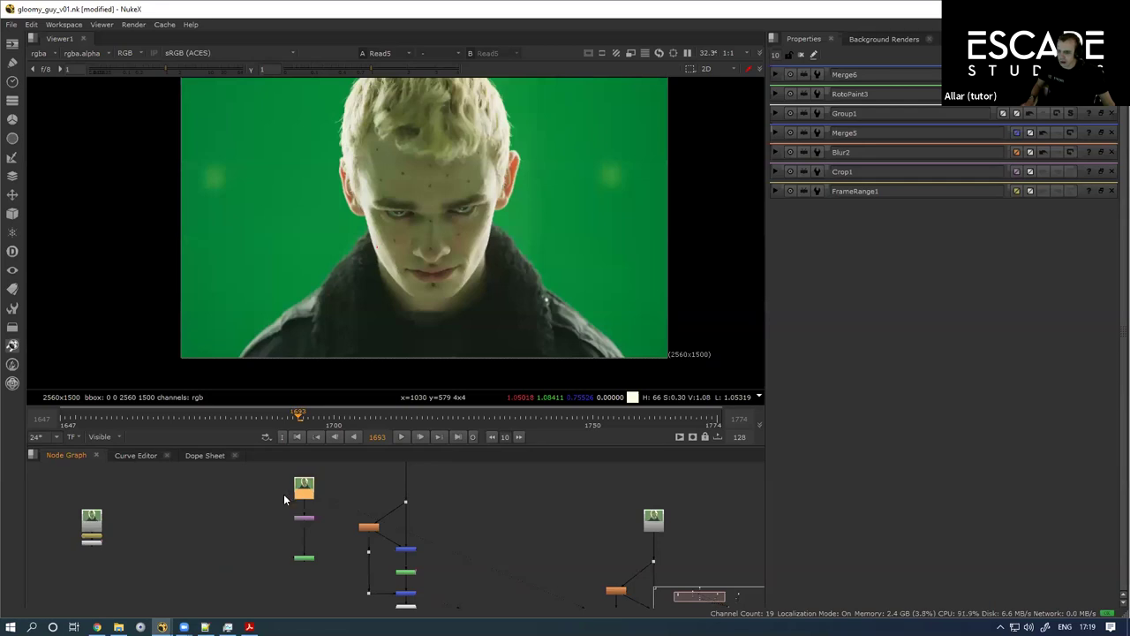
pyautogui.moveTo(220, 508)
pyautogui.mouseDown()
pyautogui.moveTo(204, 513)
pyautogui.moveTo(213, 504)
pyautogui.mouseUp()
pyautogui.press('1')
pyautogui.scroll(3, 401, 228)
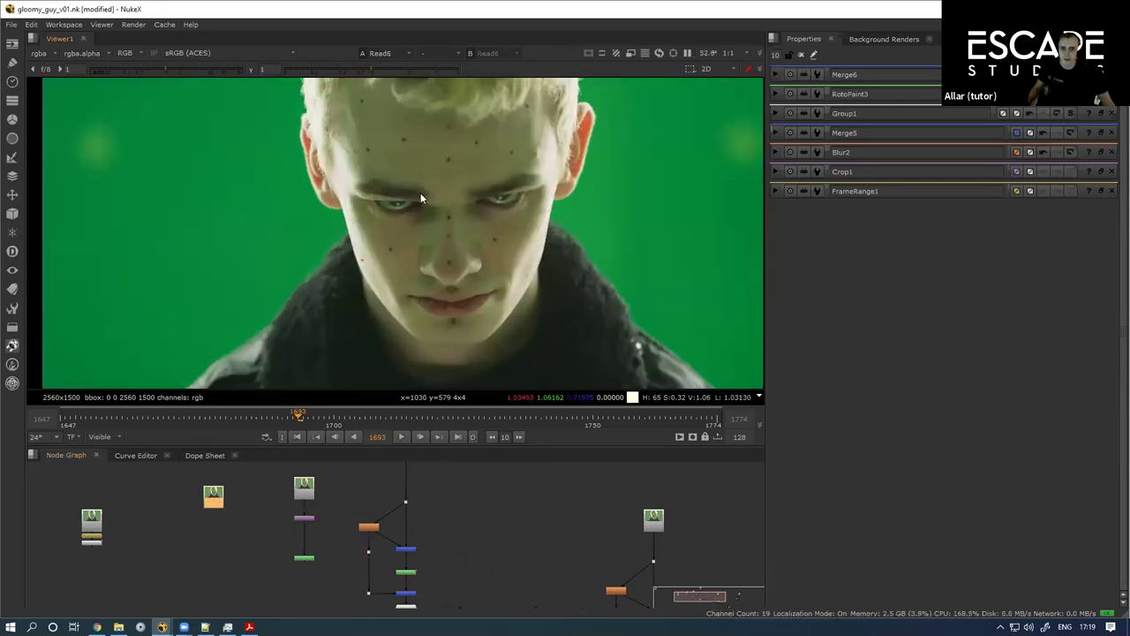
pyautogui.scroll(8, 420, 197)
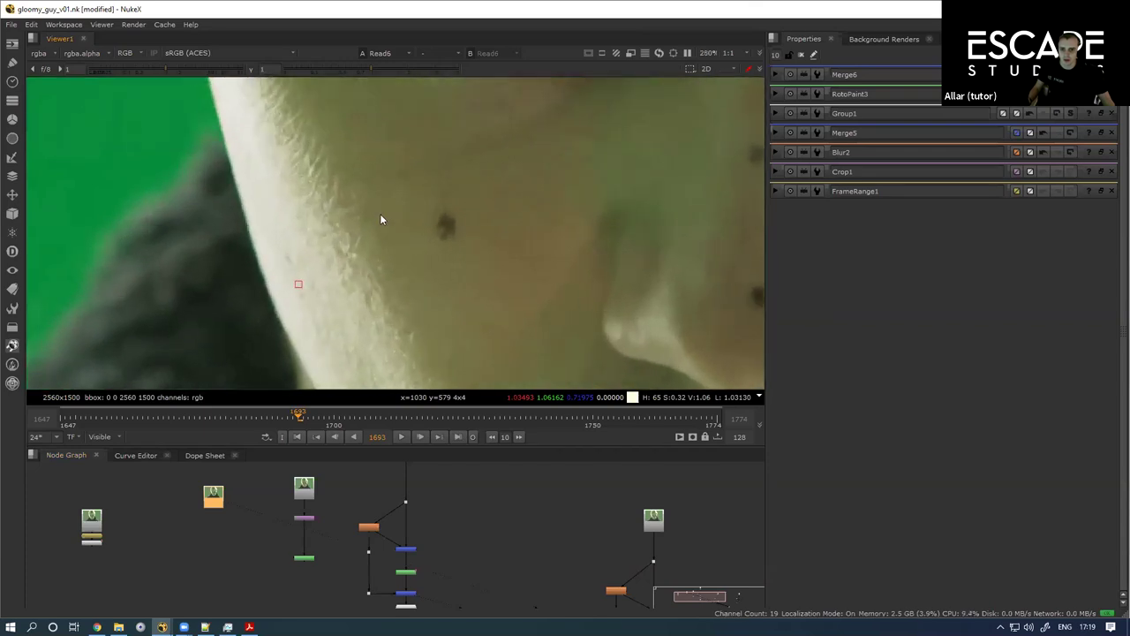
# Step: Add a Blur node to Read6 and a Merge node below it, with the blur as input A and Read6 as input B
pyautogui.scroll(-4, 380, 219)
pyautogui.scroll(2, 334, 256)
pyautogui.moveTo(308, 262); pyautogui.dragTo(242, 189)
pyautogui.scroll(2, 185, 537)
pyautogui.moveTo(233, 488); pyautogui.dragTo(174, 582)
pyautogui.moveTo(175, 598); pyautogui.dragTo(221, 589)
pyautogui.scroll(1, 331, 491)
pyautogui.click(326, 519)
pyautogui.press('b')
pyautogui.scroll(2, 308, 553)
pyautogui.press('m')
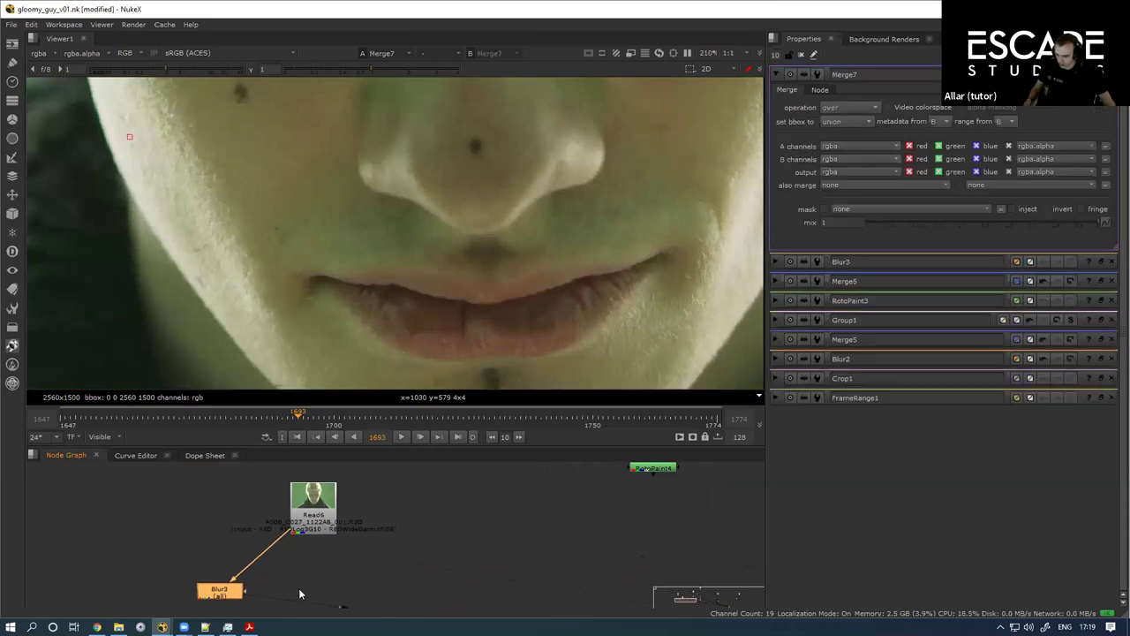
pyautogui.moveTo(288, 580); pyautogui.dragTo(314, 595)
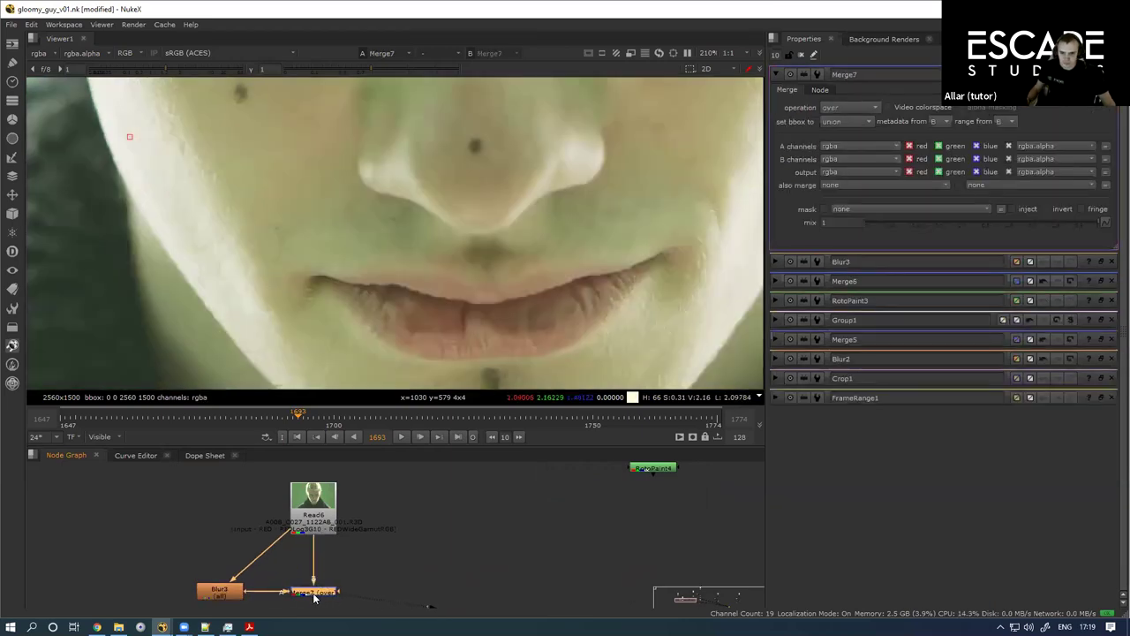
# Step: Set the new Merge node's operation to from and the new blur's size to 9
pyautogui.click(860, 108)
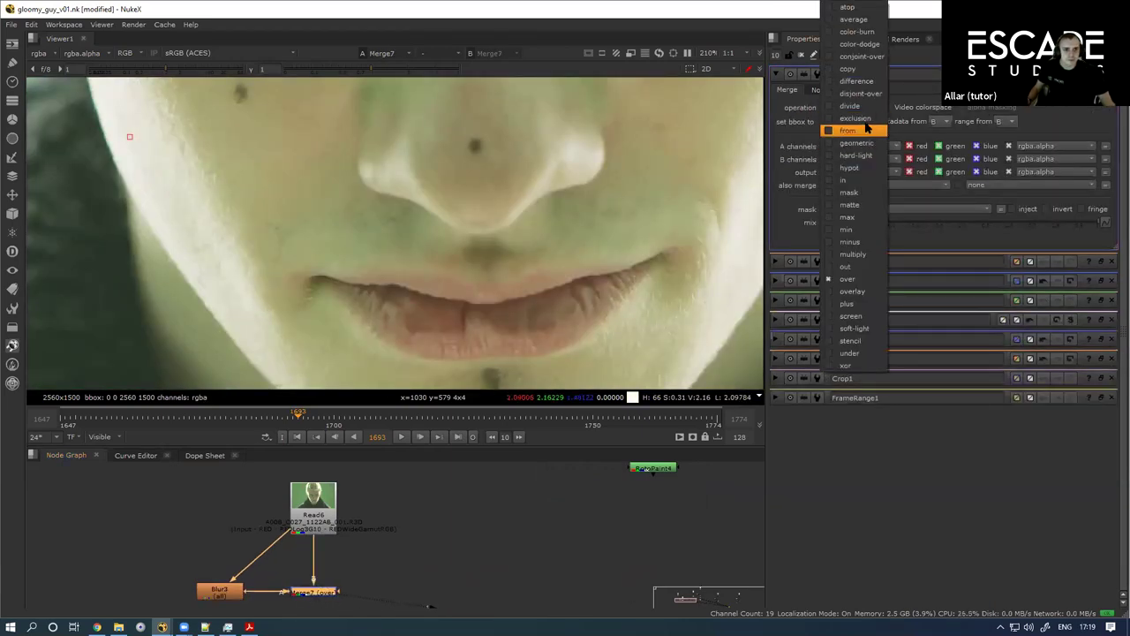
pyautogui.click(835, 129)
pyautogui.doubleClick(219, 590)
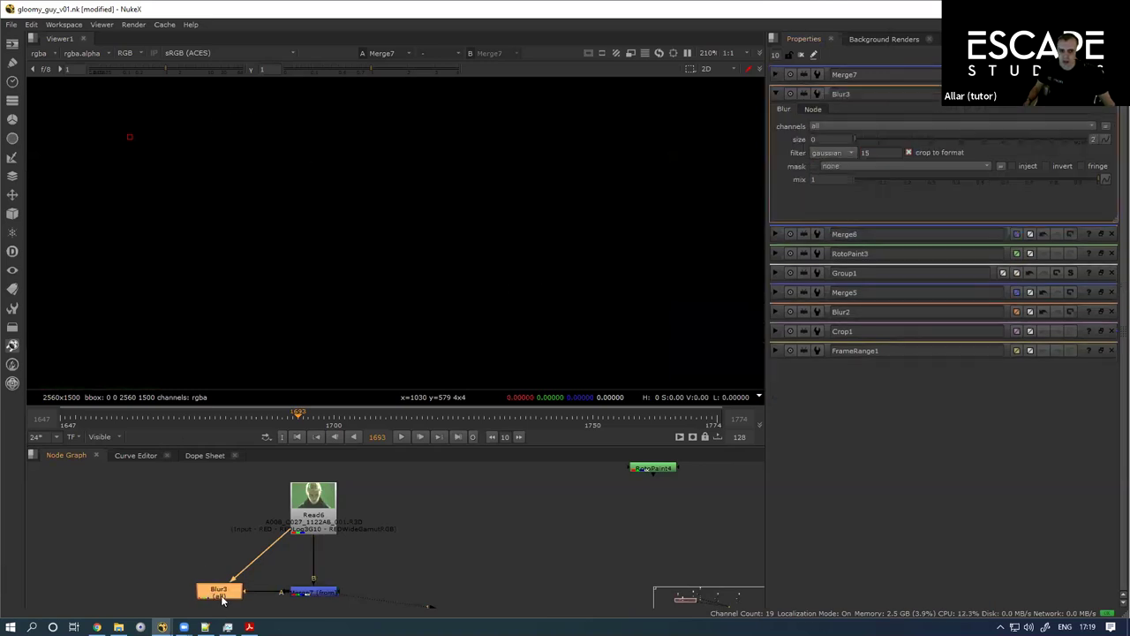
pyautogui.moveTo(870, 121); pyautogui.dragTo(923, 120)
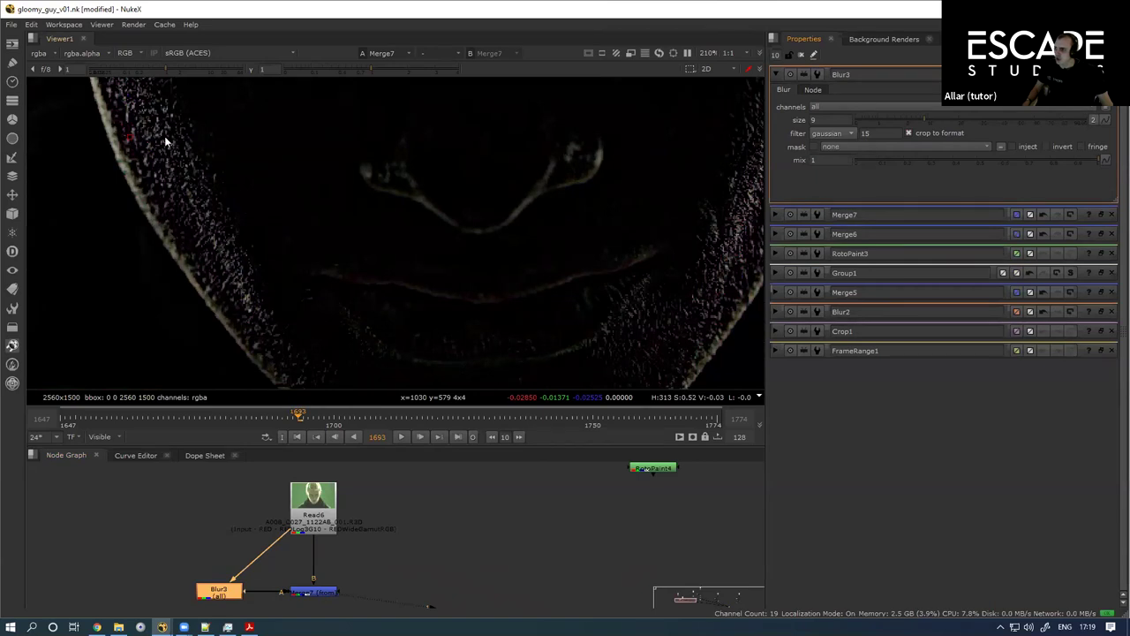
# Step: View the outputs of Read6, Merge7 and Blur3 in turn to compare the original, high and low frequencies
pyautogui.click(325, 522)
pyautogui.press('1')
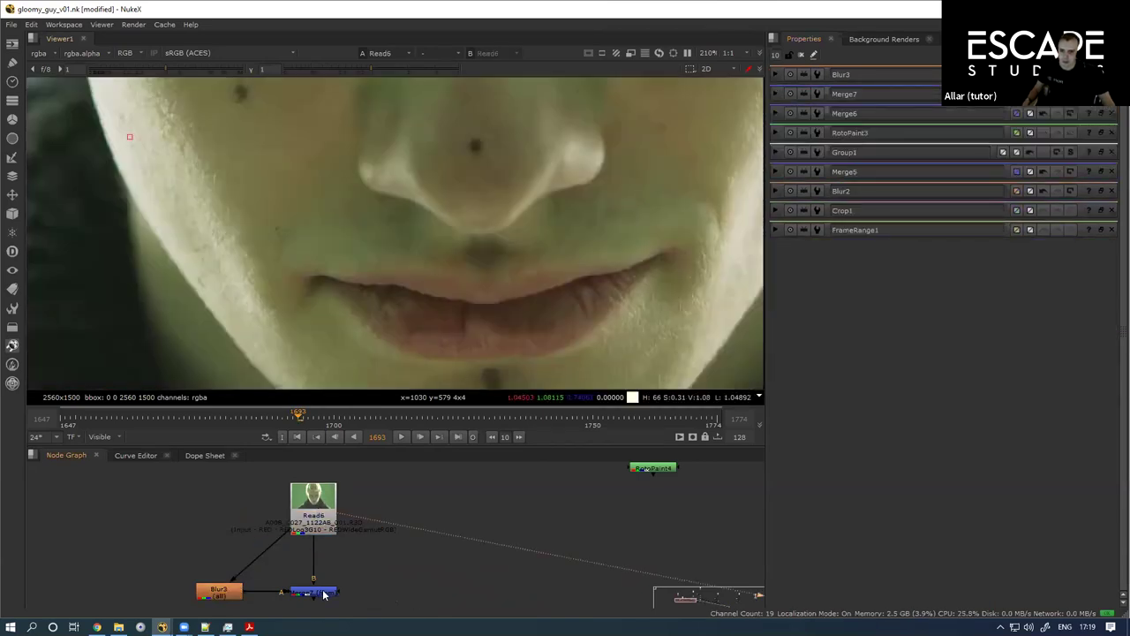
pyautogui.click(322, 592)
pyautogui.press('1')
pyautogui.click(323, 504)
pyautogui.press('1')
pyautogui.click(232, 589)
pyautogui.press('1')
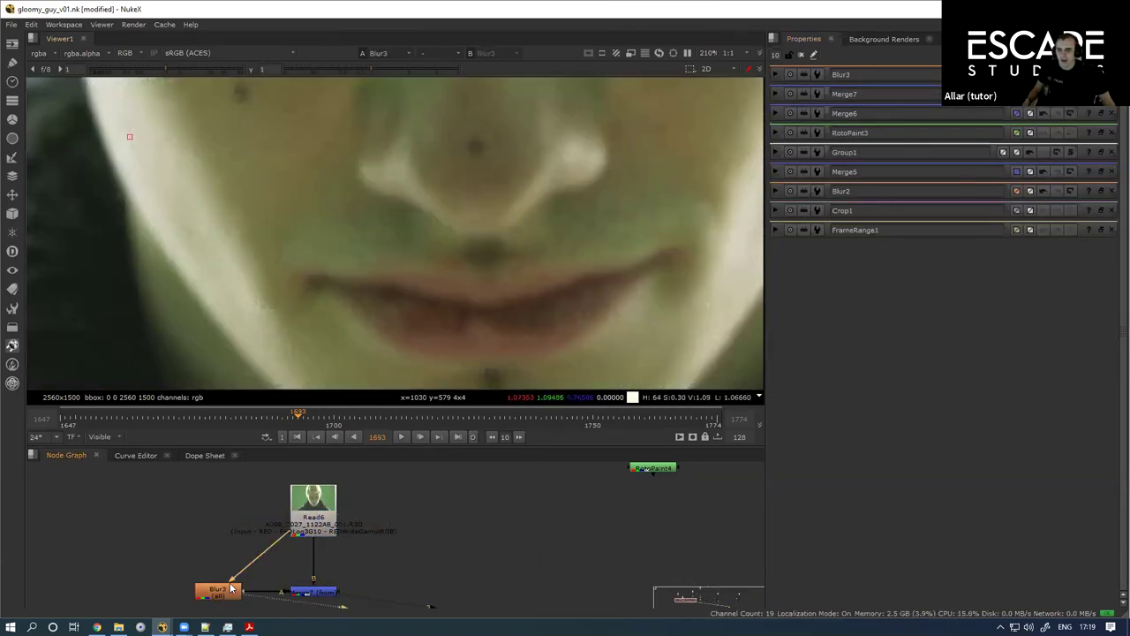
# Step: Alternate the viewer between Read6 and Blur3 close up to examine which skin detail the blur removes
pyautogui.scroll(-2, 212, 247)
pyautogui.doubleClick(230, 596)
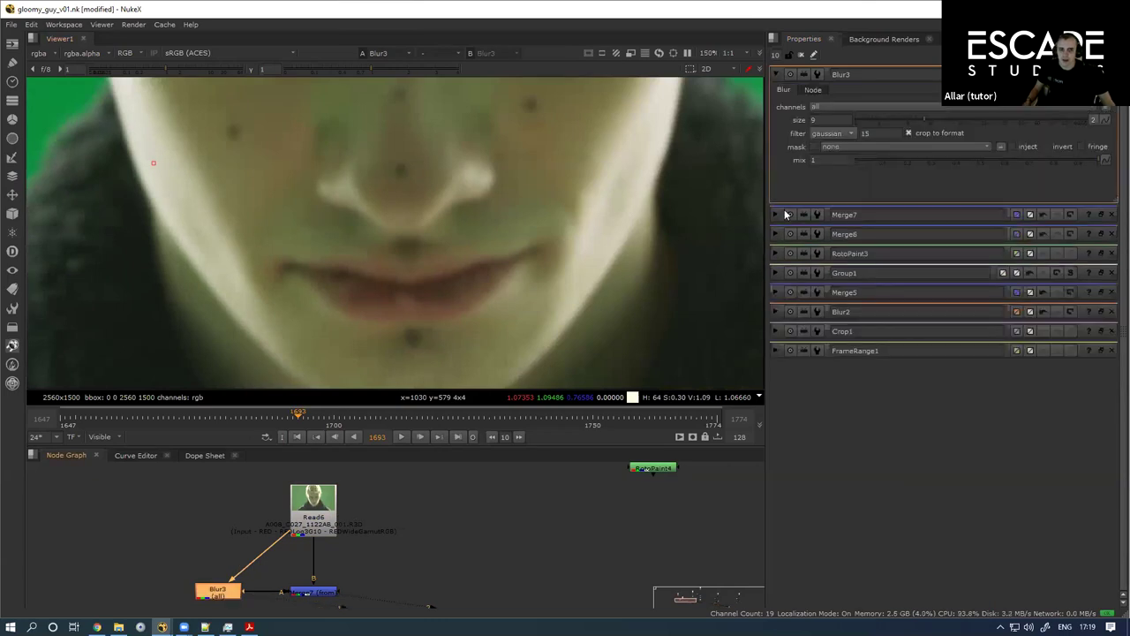
pyautogui.scroll(4, 286, 191)
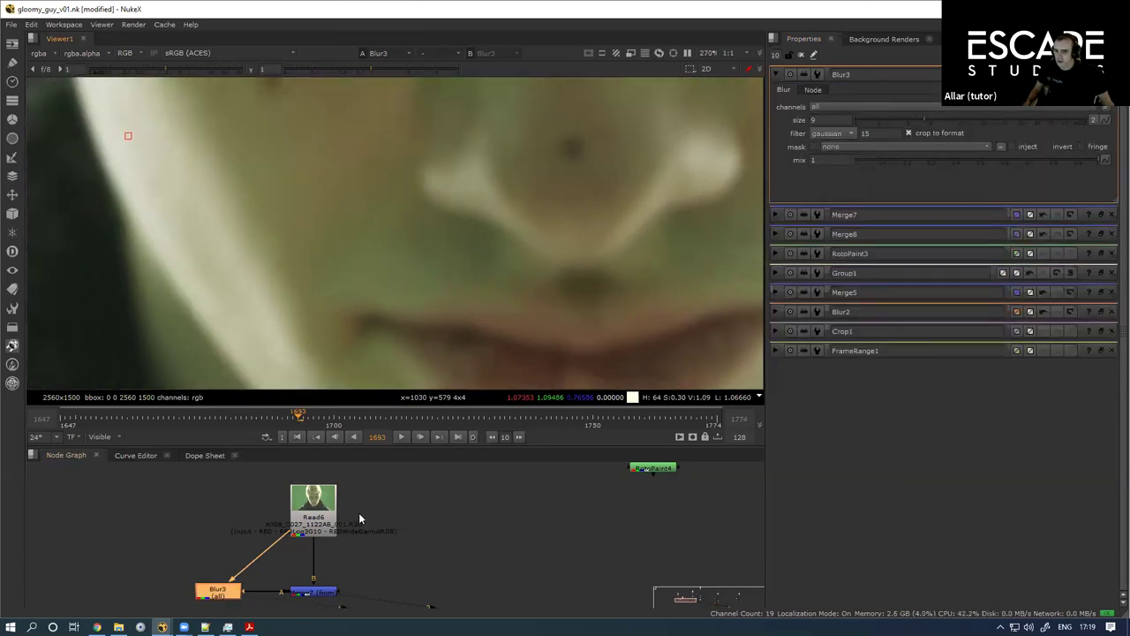
pyautogui.doubleClick(311, 518)
pyautogui.press('1')
pyautogui.press('2')
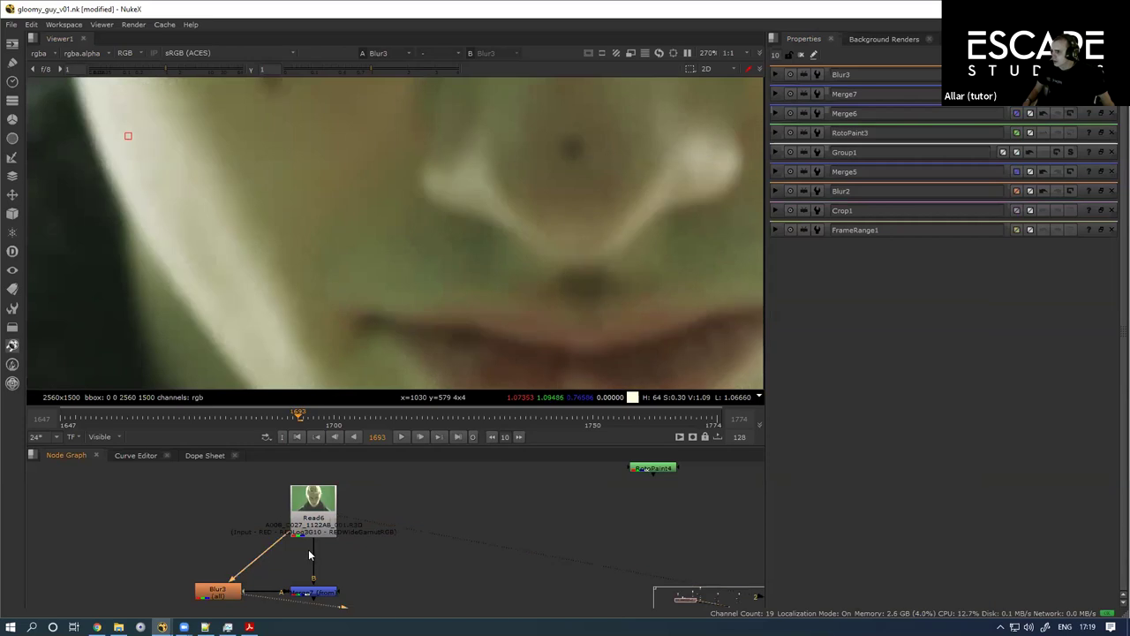
pyautogui.press('1')
pyautogui.press('2')
pyautogui.press('1')
pyautogui.press('2')
pyautogui.press('1')
pyautogui.press('2')
pyautogui.press('1')
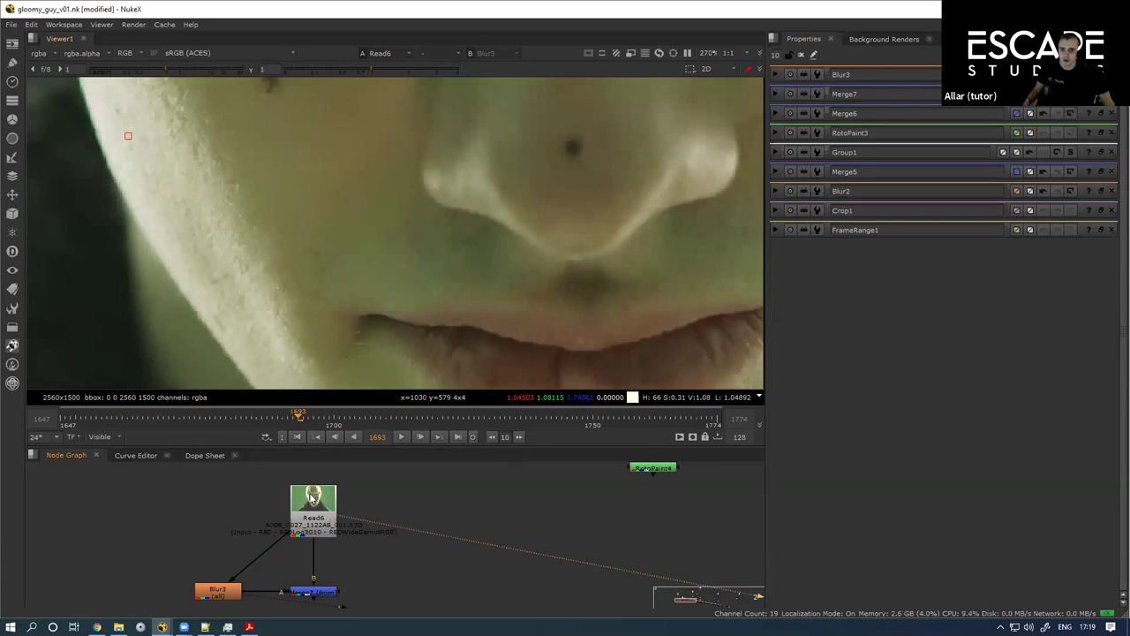
pyautogui.press('2')
pyautogui.press('1')
pyautogui.press('2')
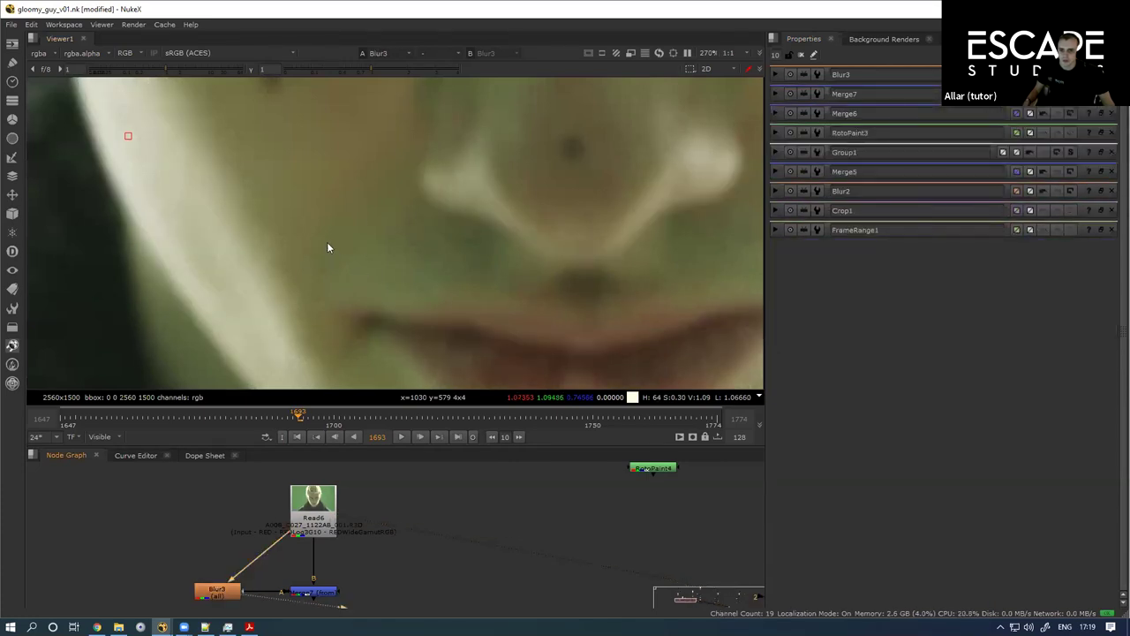
pyautogui.press('1')
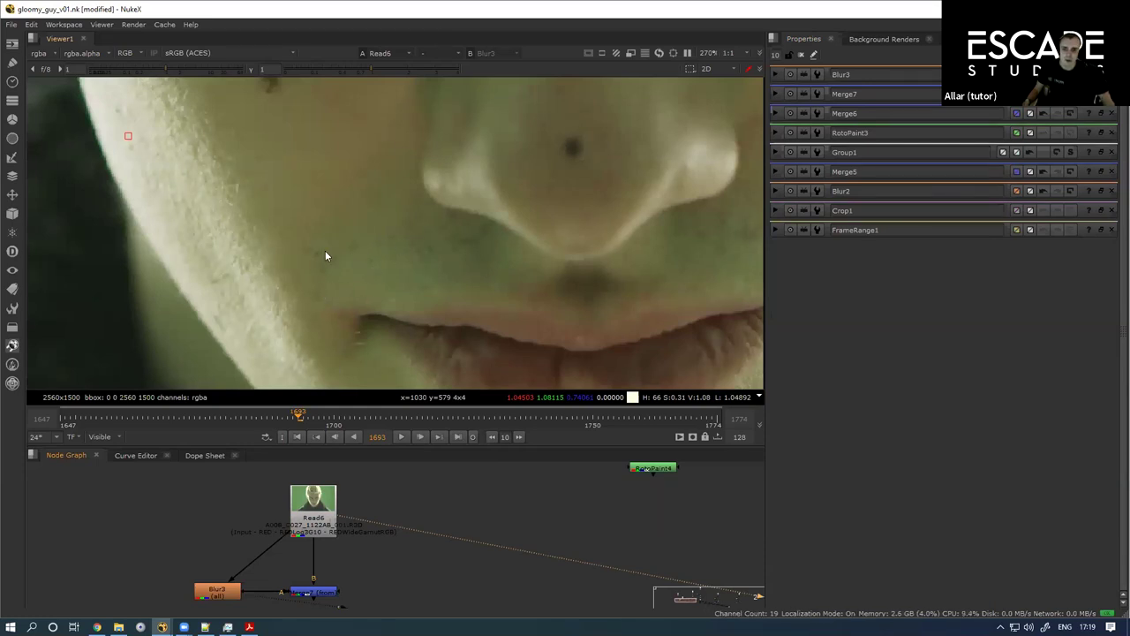
# Step: View Blur3's output around the nose and mouth and review the settings of Blur3 and Merge7
pyautogui.moveTo(390, 231); pyautogui.dragTo(293, 257)
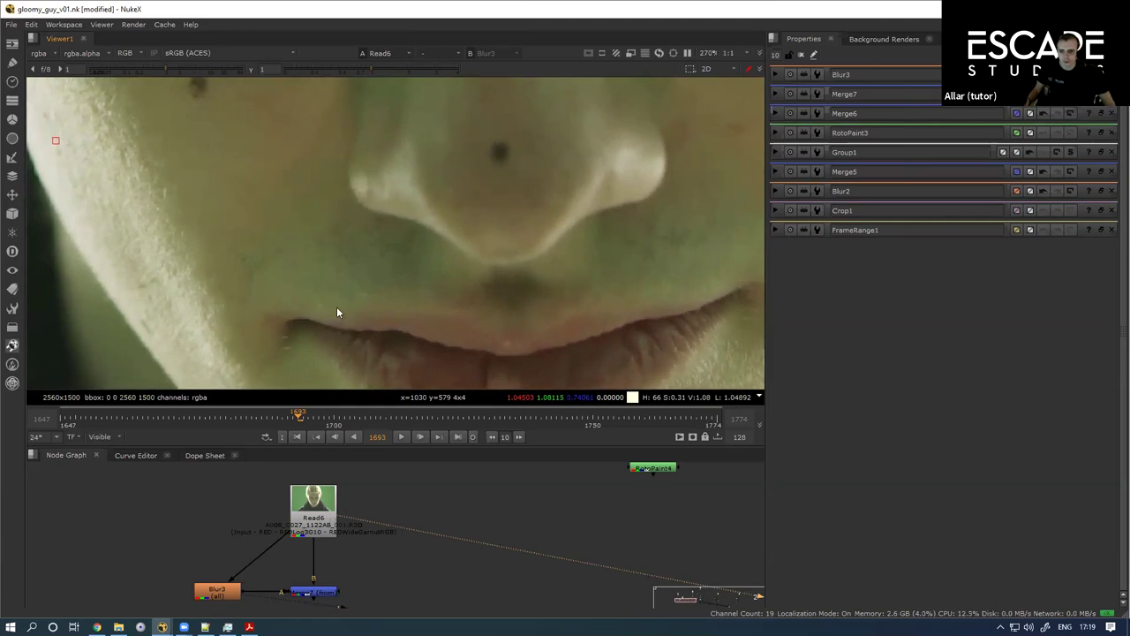
pyautogui.press('1')
pyautogui.moveTo(301, 605); pyautogui.dragTo(305, 566)
pyautogui.click(317, 533)
pyautogui.click(162, 560)
pyautogui.click(204, 535)
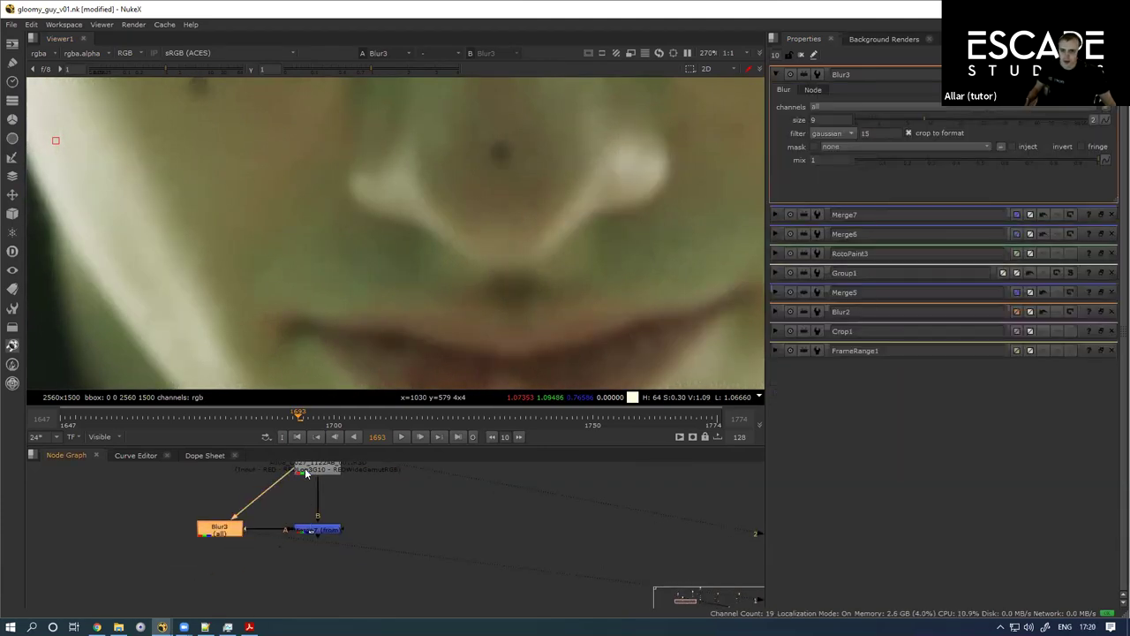
pyautogui.doubleClick(318, 532)
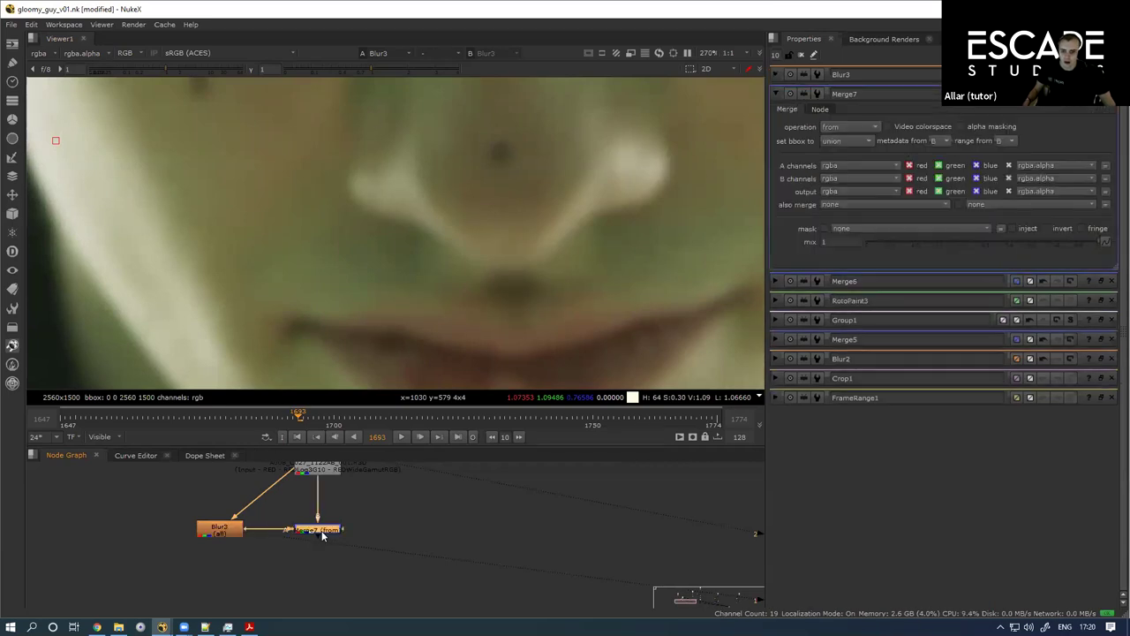
# Step: View Merge7's output with the viewer gain raised to 40 and examine the high-frequency detail across the lower face
pyautogui.press('1')
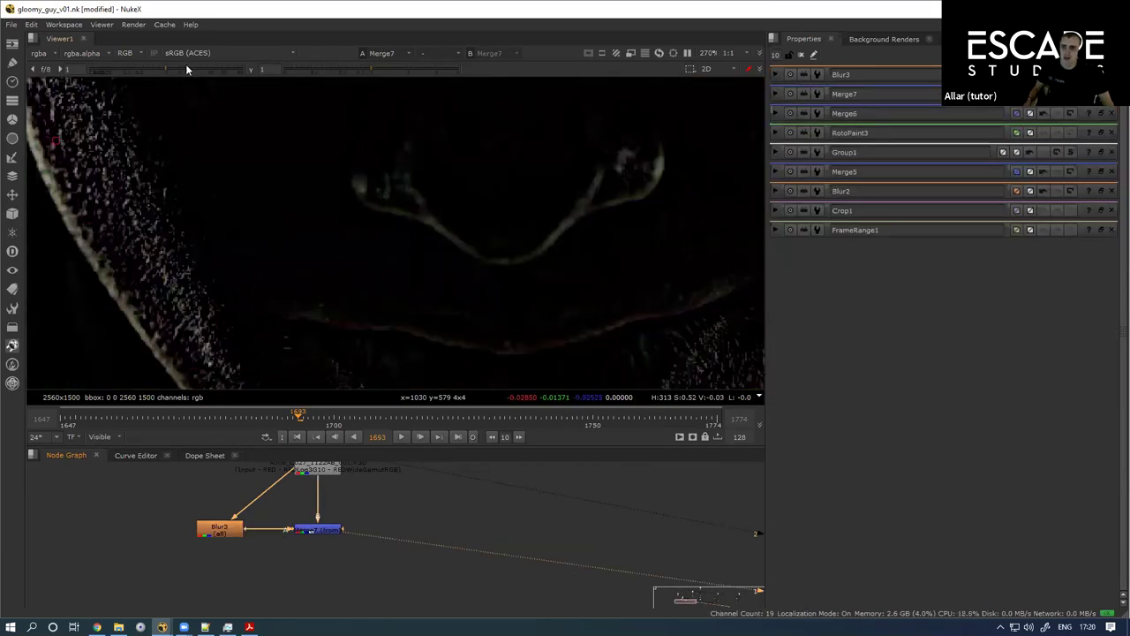
pyautogui.moveTo(177, 68); pyautogui.dragTo(219, 69)
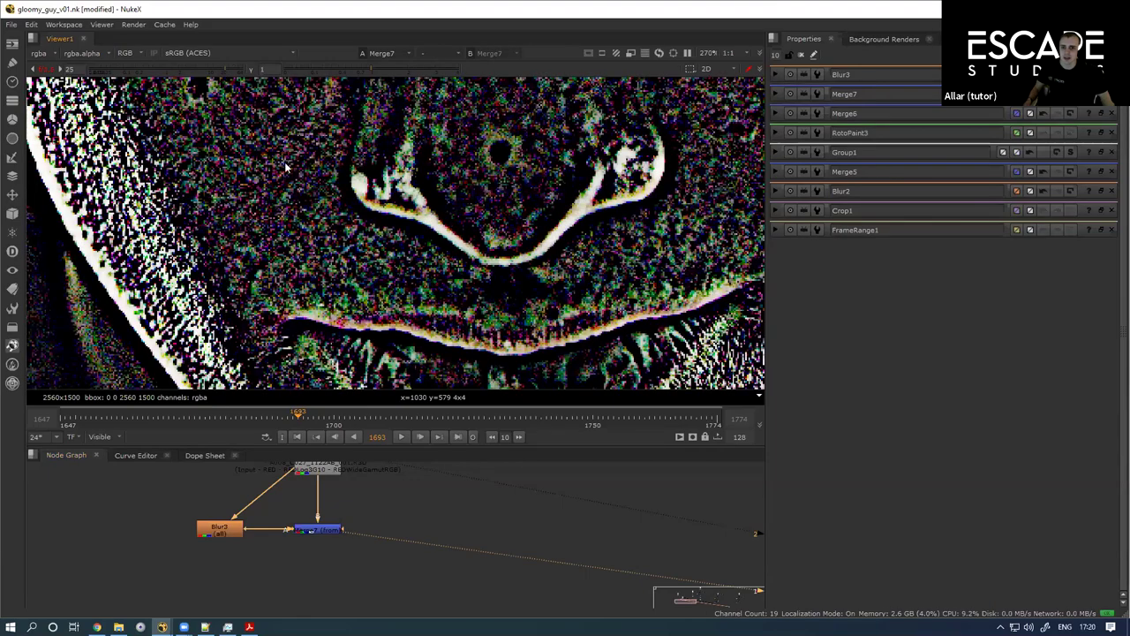
pyautogui.click(235, 69)
pyautogui.scroll(-2, 265, 221)
pyautogui.scroll(-1, 270, 224)
pyautogui.moveTo(270, 223); pyautogui.dragTo(250, 307)
pyautogui.scroll(-4, 202, 196)
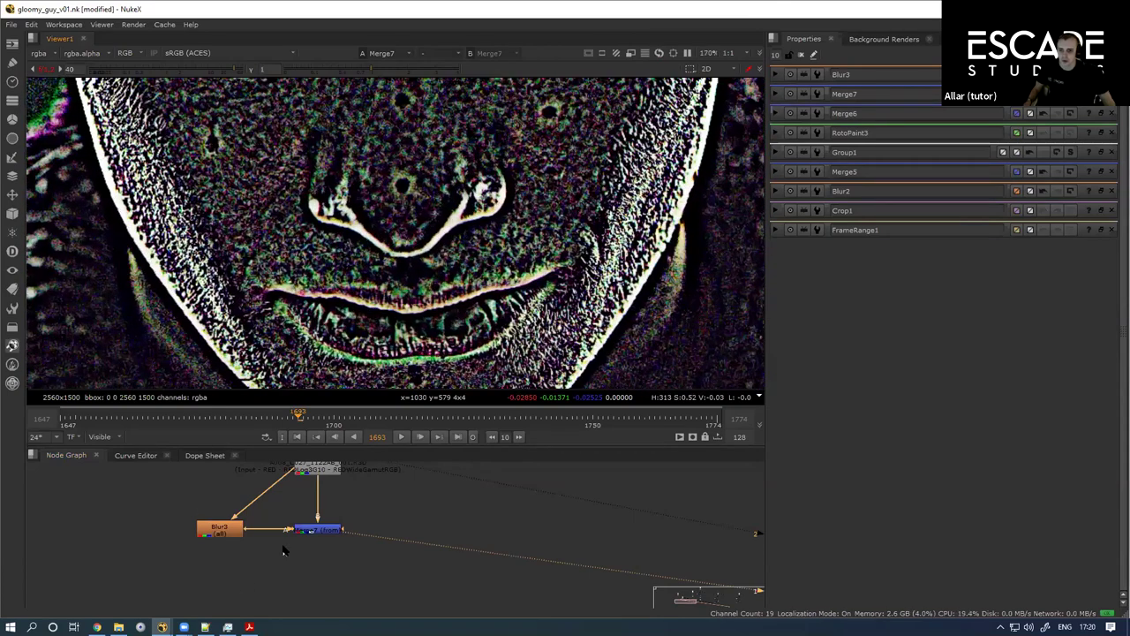
# Step: View Blur3's low-frequency output with the viewer gain reset to 1
pyautogui.scroll(-2, 254, 553)
pyautogui.moveTo(255, 559); pyautogui.dragTo(219, 549)
pyautogui.click(196, 520)
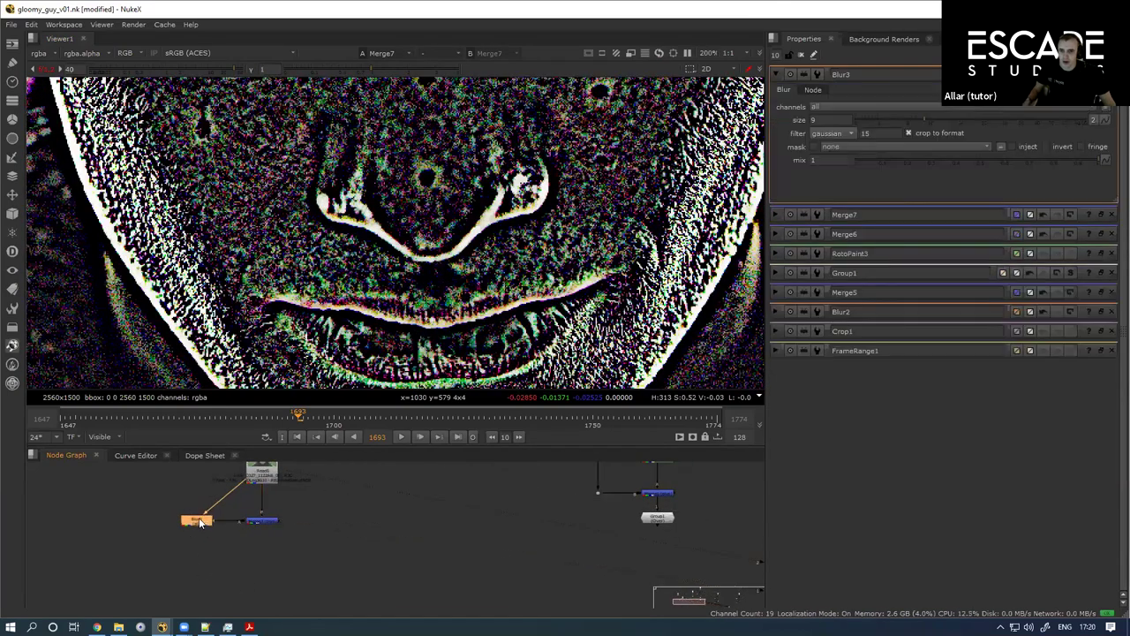
pyautogui.press('1')
pyautogui.click(58, 68)
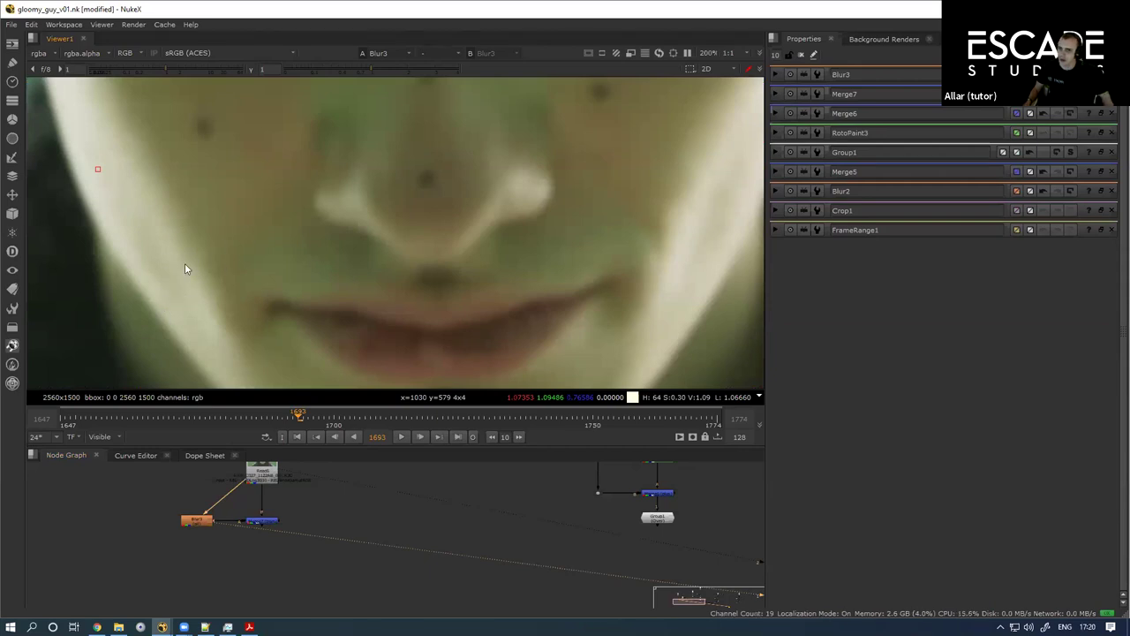
# Step: View Merge7's high-frequency output with the viewer gain raised to 16, and reset the gain
pyautogui.click(265, 475)
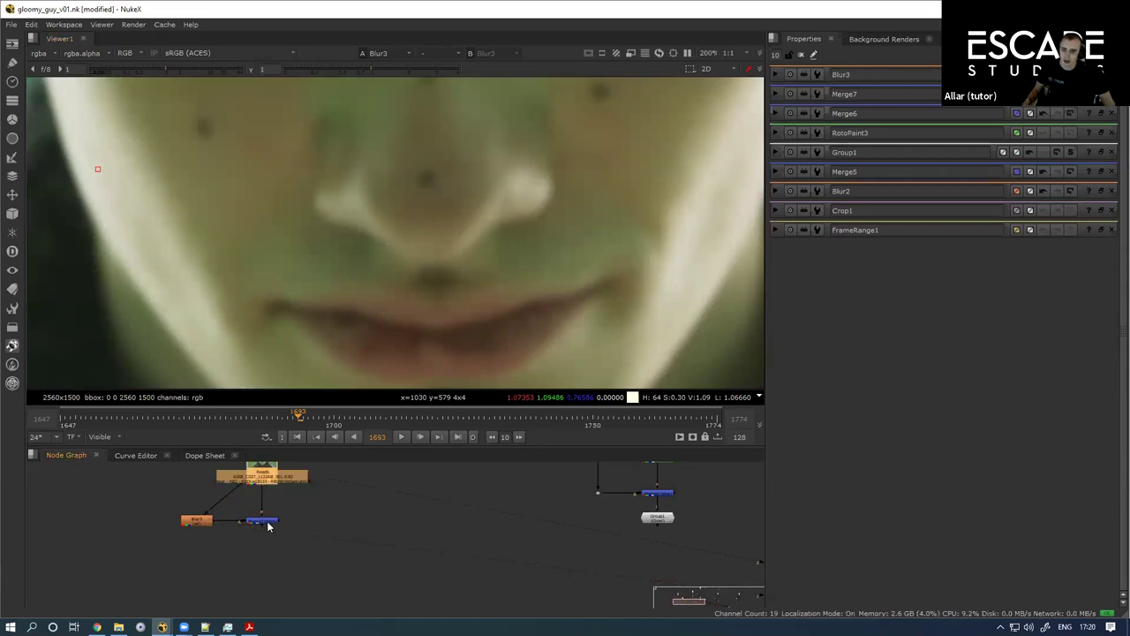
pyautogui.click(267, 523)
pyautogui.press('1')
pyautogui.moveTo(179, 64); pyautogui.dragTo(217, 63)
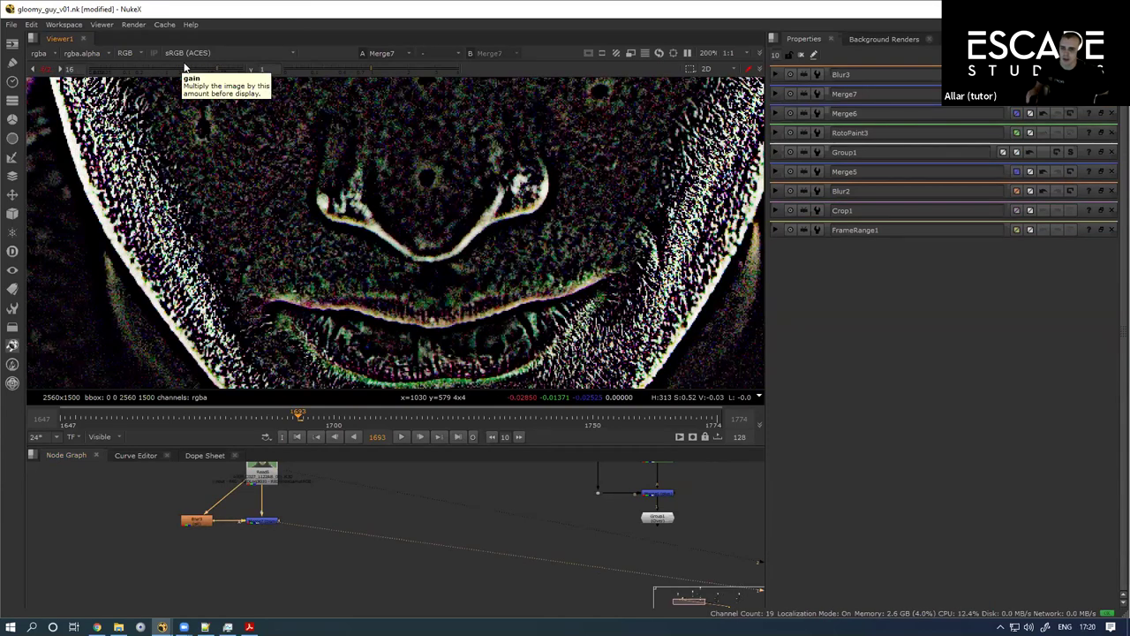
pyautogui.click(47, 69)
# Step: Add a Merge node below Merge7 with Blur3 as input A and Merge7 as input B, and set its operation to plus
pyautogui.scroll(3, 240, 577)
pyautogui.scroll(-2, 294, 562)
pyautogui.press('space')
pyautogui.scroll(2, 442, 345)
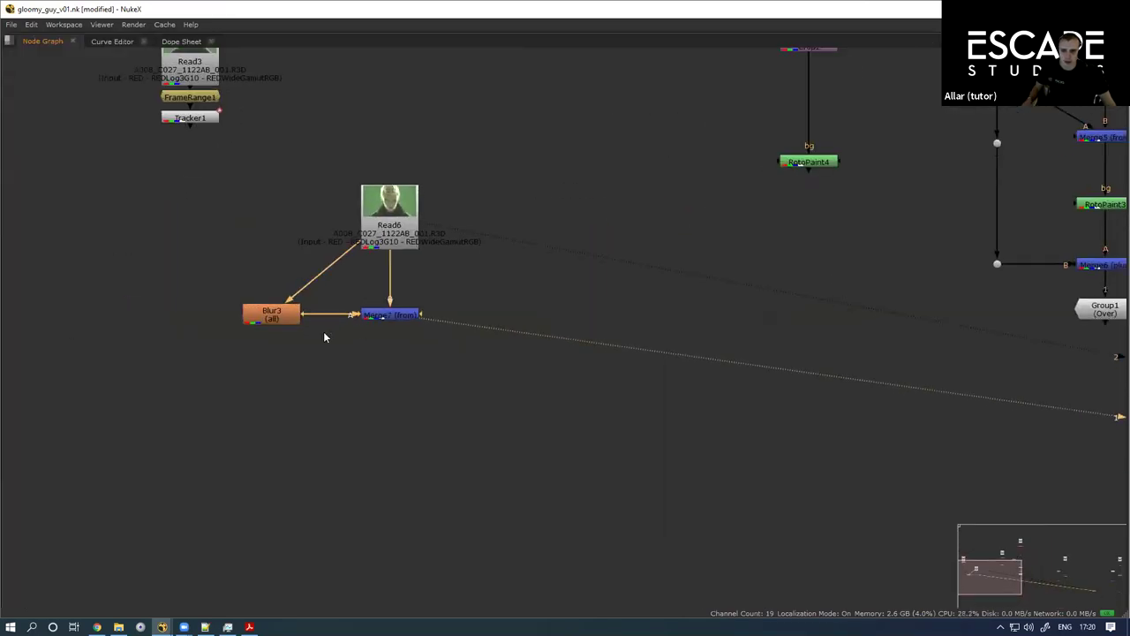
pyautogui.moveTo(187, 365); pyautogui.dragTo(392, 384)
pyautogui.press('m')
pyautogui.doubleClick(393, 384)
pyautogui.click(492, 356)
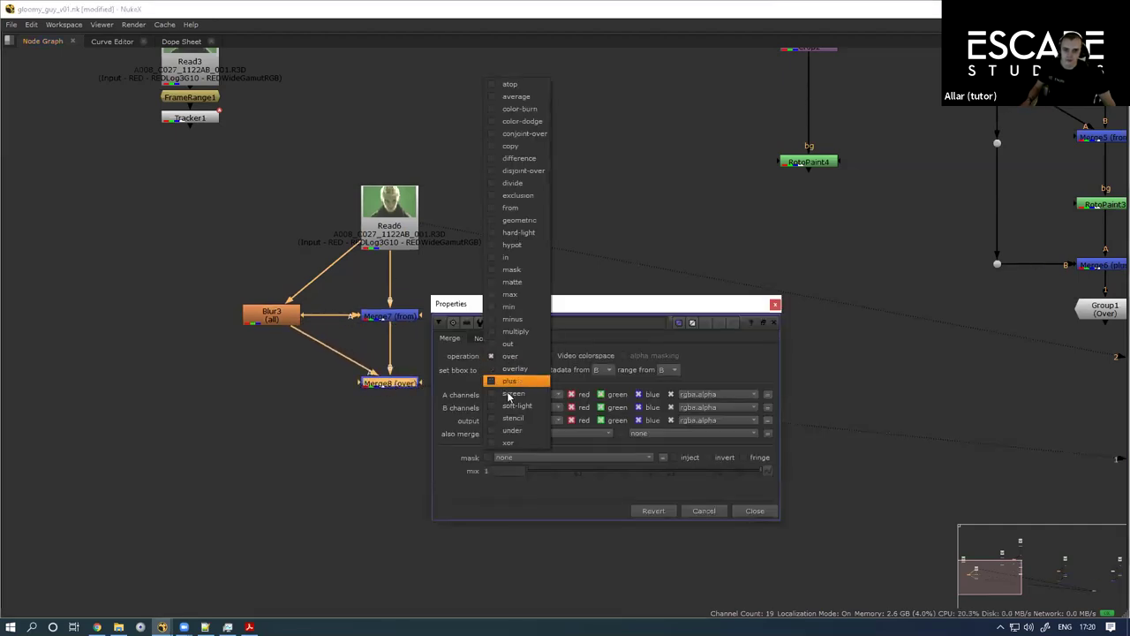
pyautogui.click(513, 381)
pyautogui.click(754, 508)
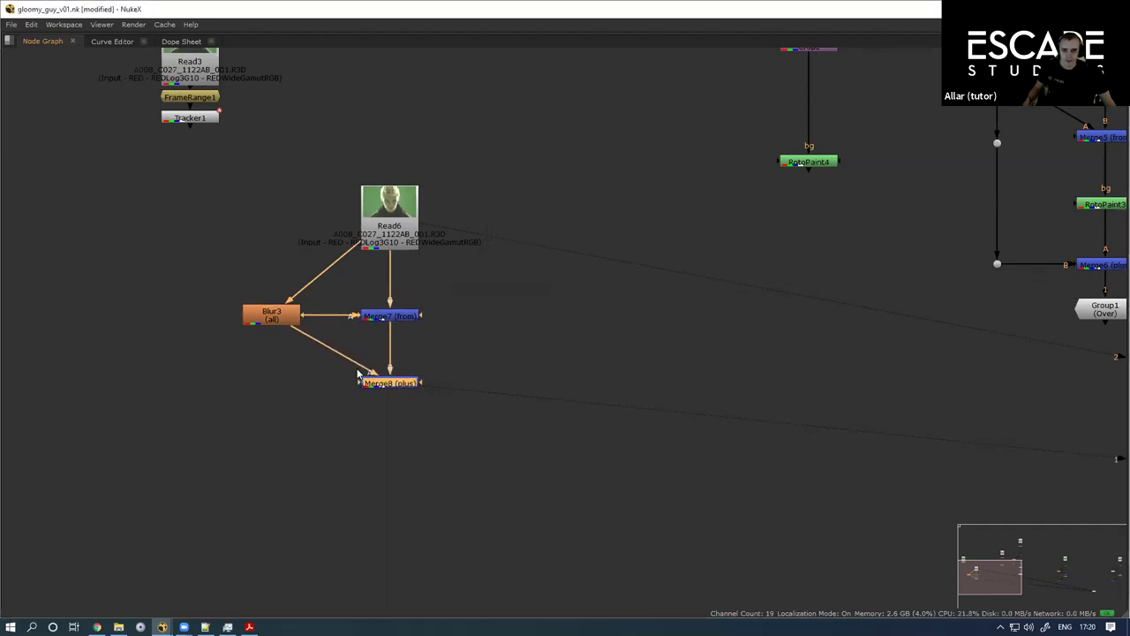
# Step: Compare Merge8's recombined output with the original Read6 footage in the viewer
pyautogui.click(363, 446)
pyautogui.moveTo(363, 446); pyautogui.dragTo(306, 534)
pyautogui.press('2')
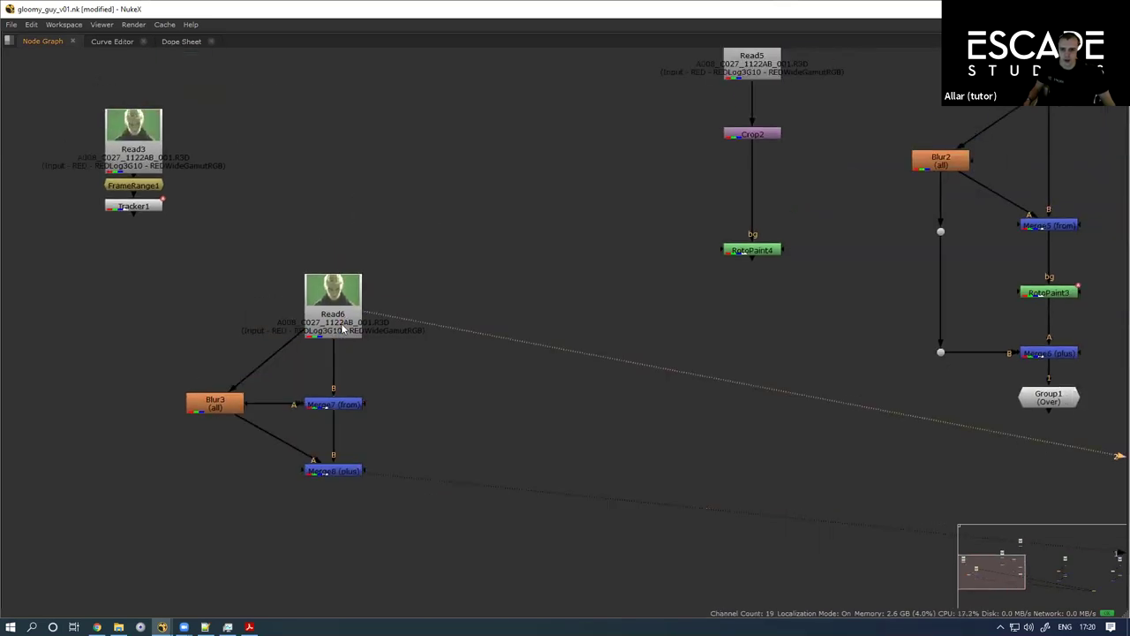
pyautogui.press('space')
pyautogui.moveTo(297, 487); pyautogui.dragTo(266, 569)
pyautogui.press('2')
pyautogui.press('1')
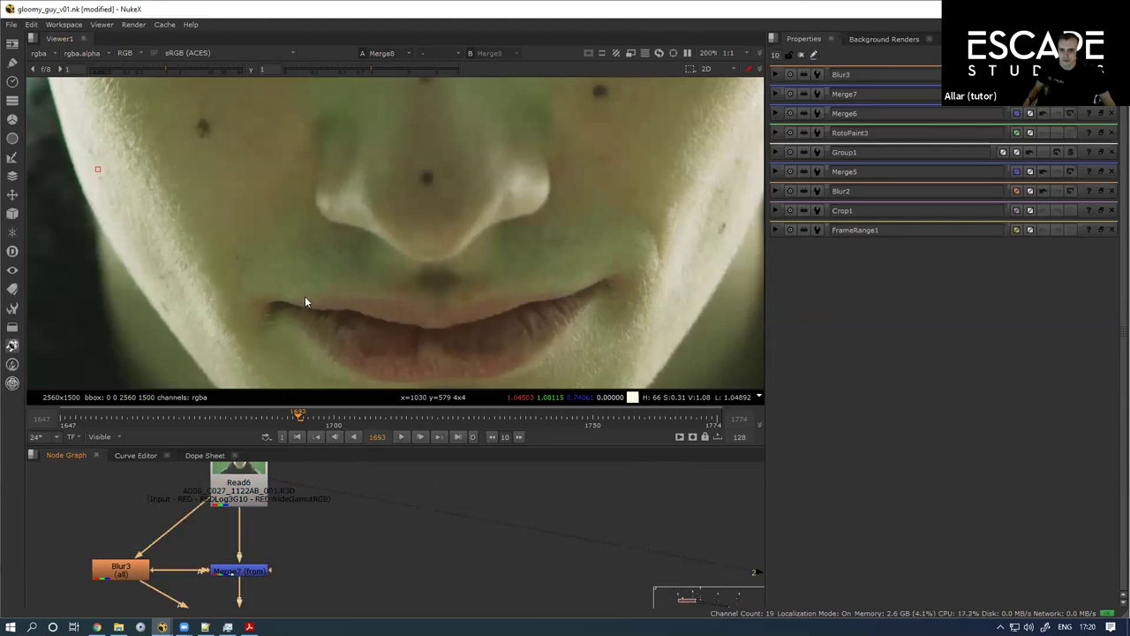
pyautogui.scroll(-4, 231, 532)
pyautogui.press('1')
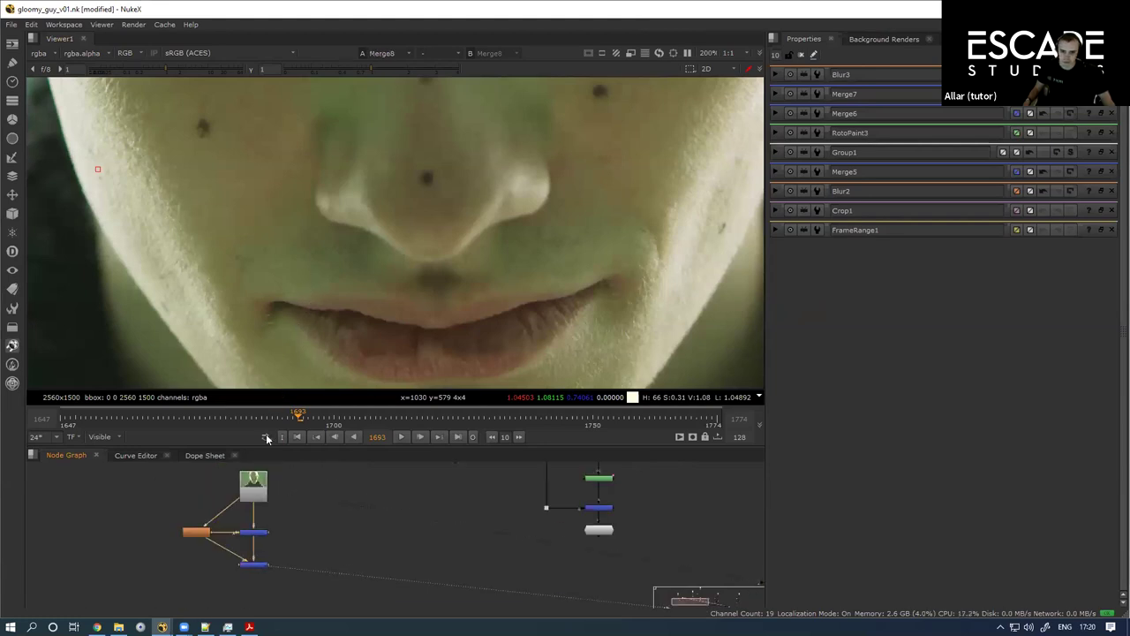
# Step: Space out the merge nodes and route Blur3's connection to Merge8 through a dot directly below Blur3
pyautogui.scroll(3, 253, 582)
pyautogui.moveTo(253, 582); pyautogui.dragTo(258, 592)
pyautogui.moveTo(216, 560); pyautogui.dragTo(150, 606)
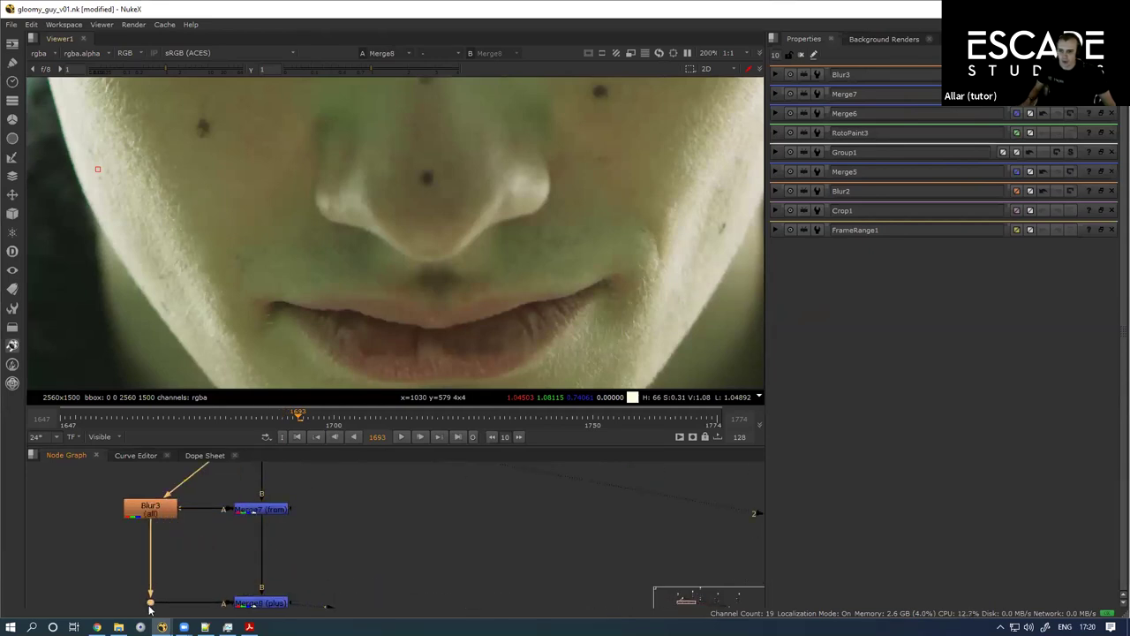
pyautogui.scroll(-2, 172, 583)
# Step: Add dots below Read6 and above Blur3 and align them so the blur branch runs at right angles
pyautogui.click(236, 486)
pyautogui.press('.')
pyautogui.moveTo(233, 507); pyautogui.dragTo(226, 483)
pyautogui.moveTo(195, 524); pyautogui.dragTo(153, 515)
pyautogui.click(181, 518)
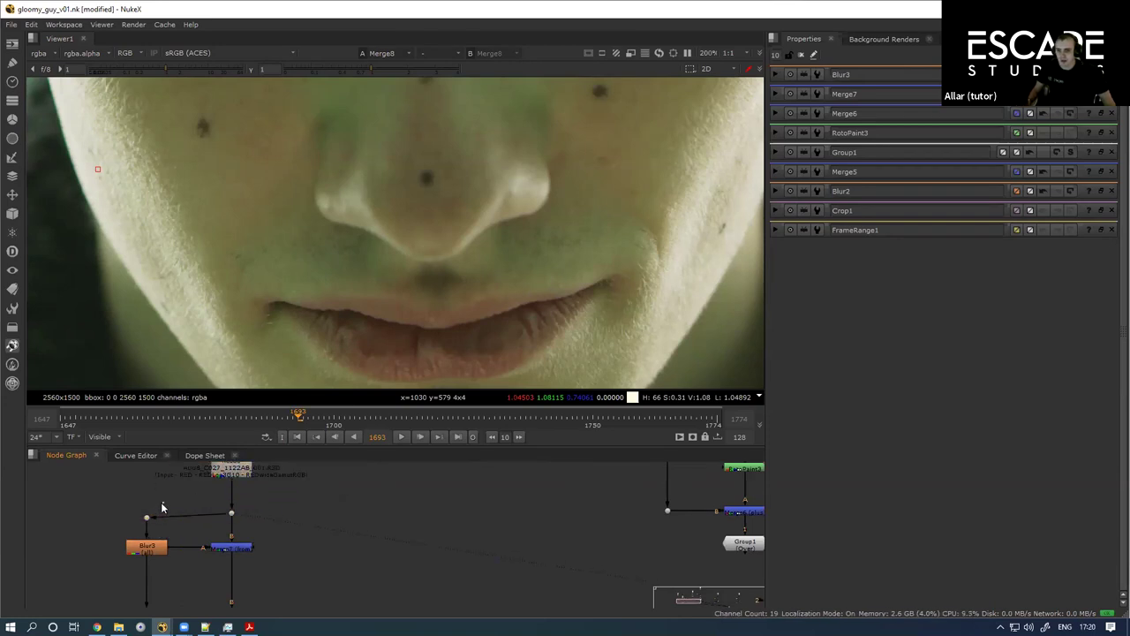
pyautogui.moveTo(183, 520); pyautogui.dragTo(229, 503)
pyautogui.moveTo(216, 537); pyautogui.dragTo(220, 510)
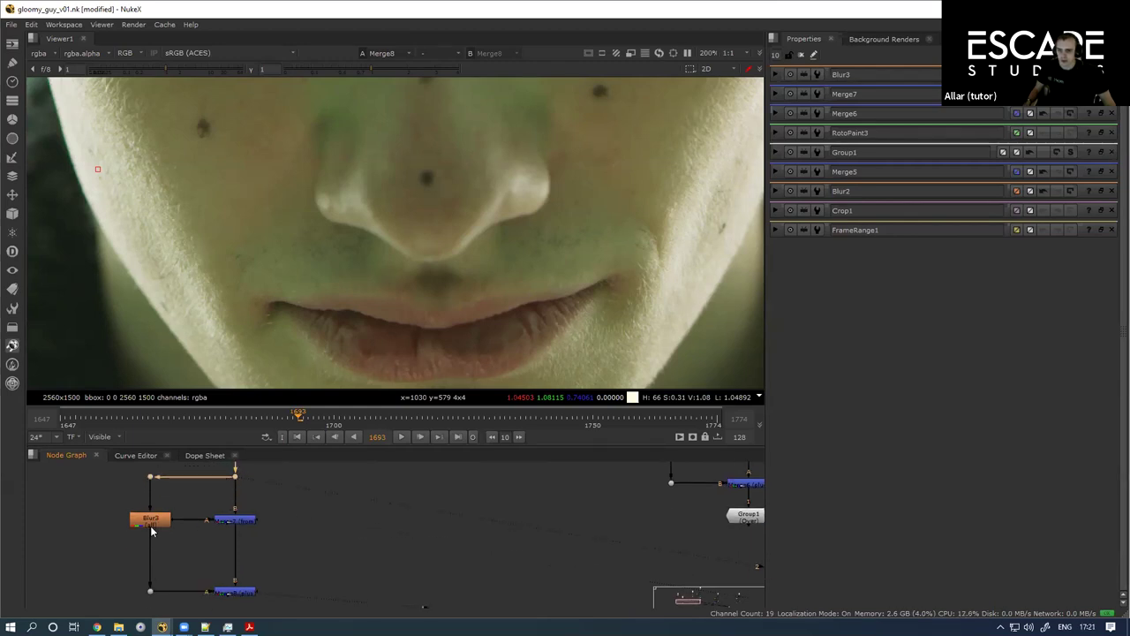
# Step: View the low-frequency dot, Merge7's high frequencies and Merge8's recombined result in turn
pyautogui.click(150, 590)
pyautogui.press('1')
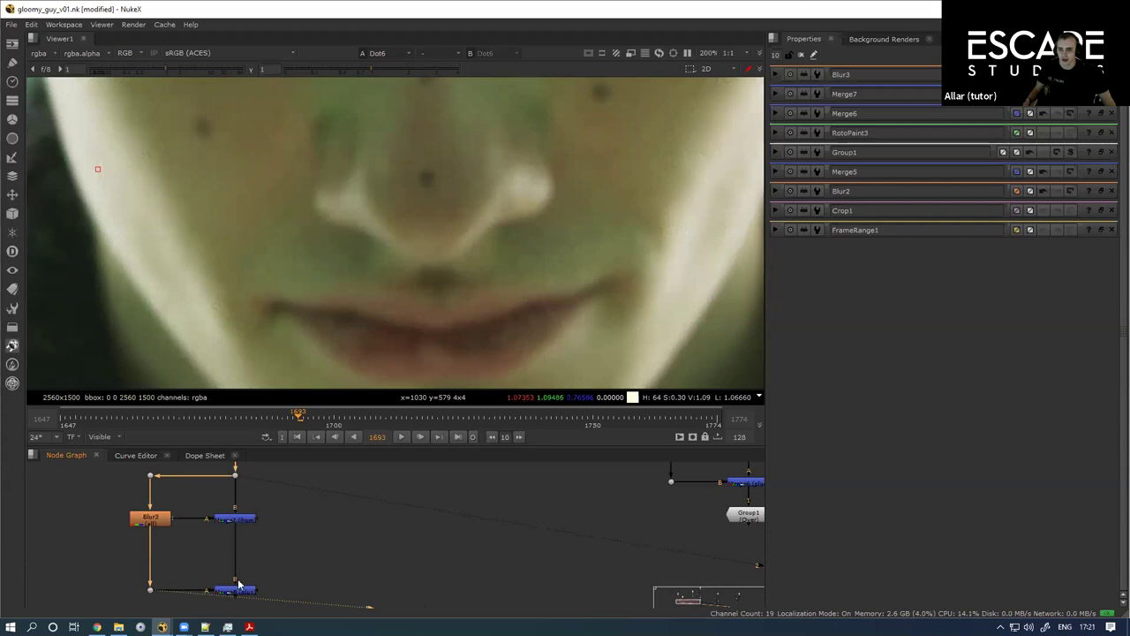
pyautogui.moveTo(283, 521); pyautogui.dragTo(192, 498)
pyautogui.press('1')
pyautogui.click(255, 554)
pyautogui.moveTo(289, 560); pyautogui.dragTo(211, 599)
pyautogui.press('1')
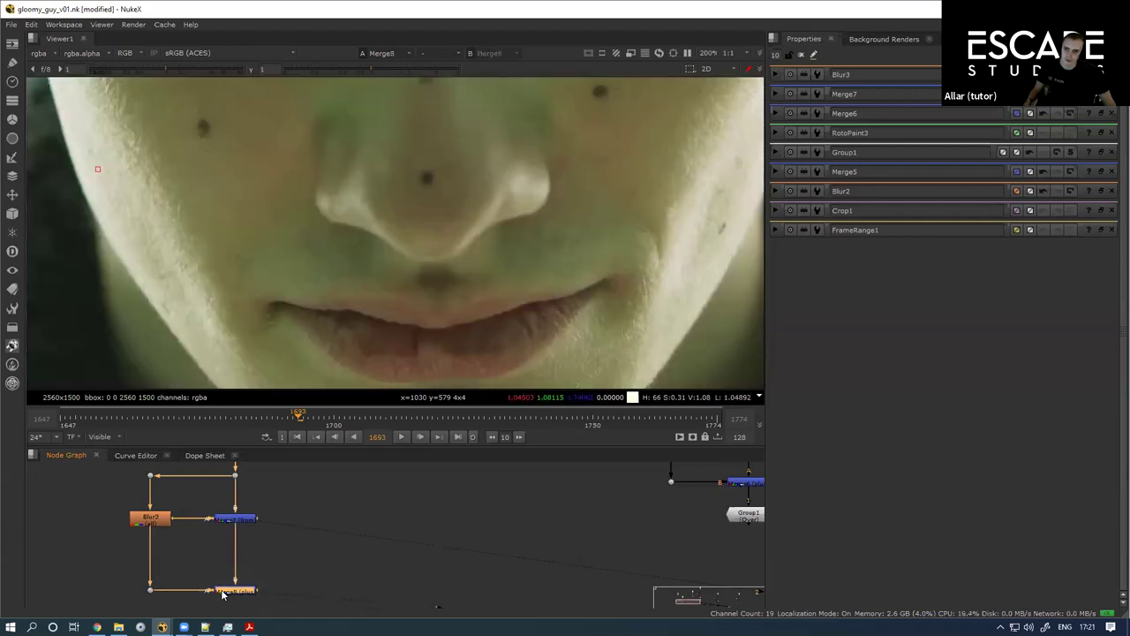
pyautogui.scroll(3, 223, 543)
pyautogui.scroll(-2, 228, 542)
pyautogui.click(231, 562)
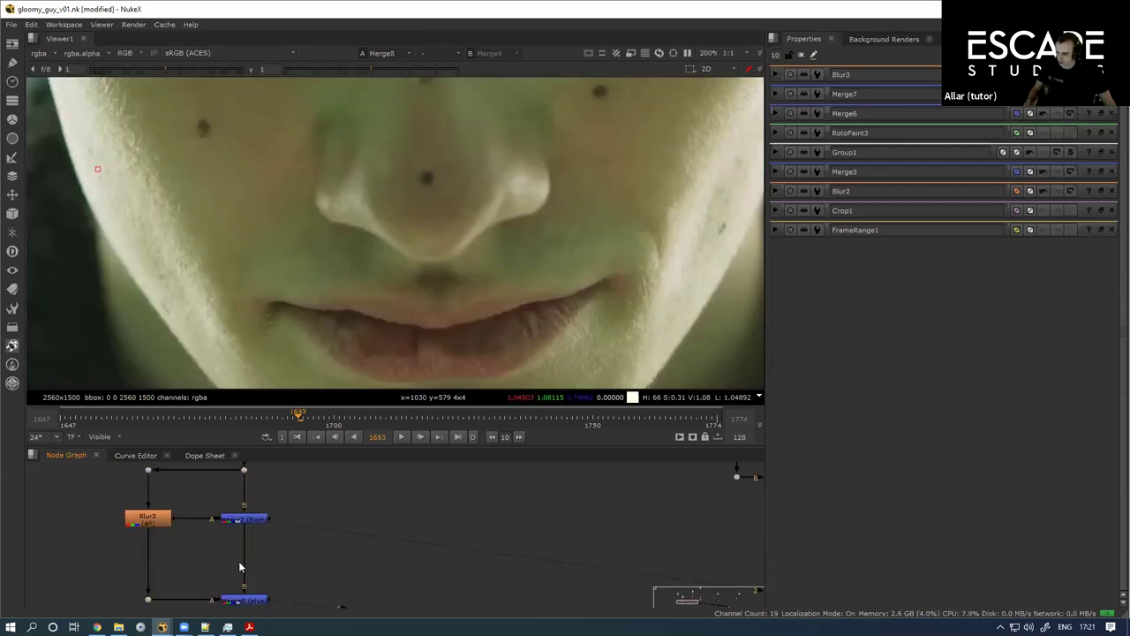
# Step: Insert a RotoPaint node between Merge7 and Merge8 and clone cheek texture downward onto the skin above the mouth corner
pyautogui.press('p')
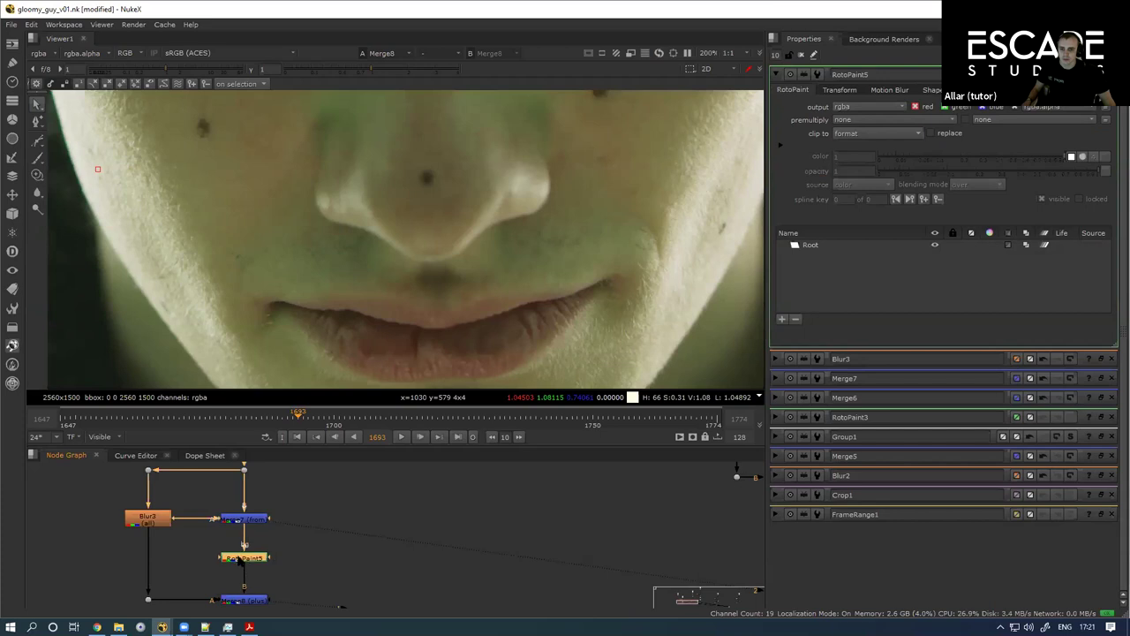
pyautogui.scroll(3, 259, 196)
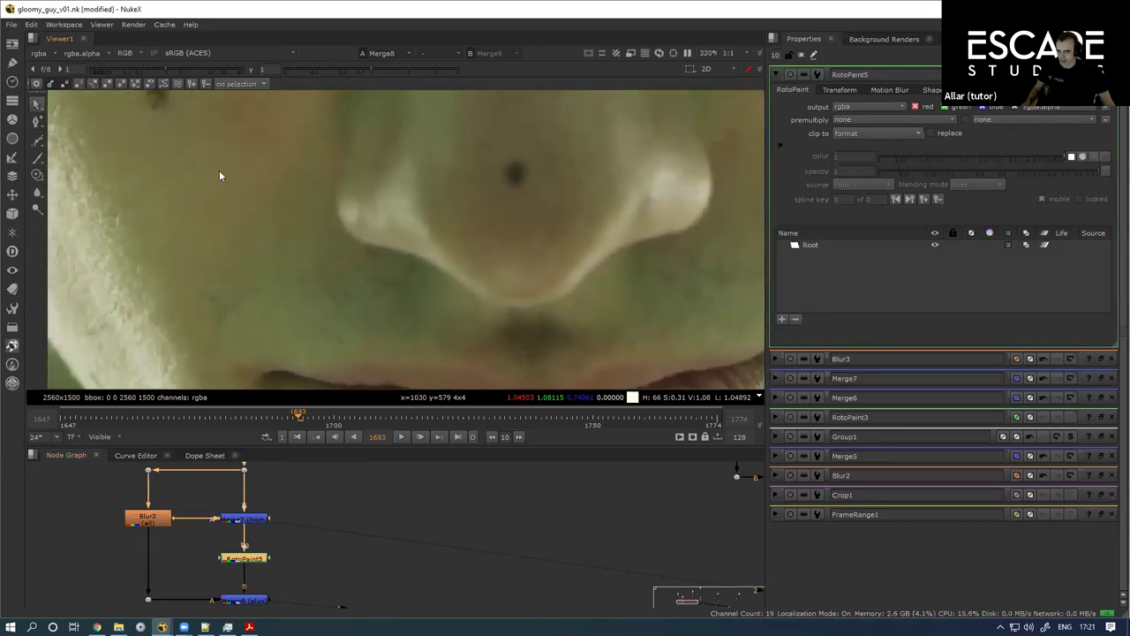
pyautogui.scroll(-3, 221, 179)
pyautogui.press('c')
pyautogui.keyDown('ctrl'); pyautogui.moveTo(233, 162); pyautogui.dragTo(239, 239); pyautogui.keyUp('ctrl')
pyautogui.scroll(-2, 257, 293)
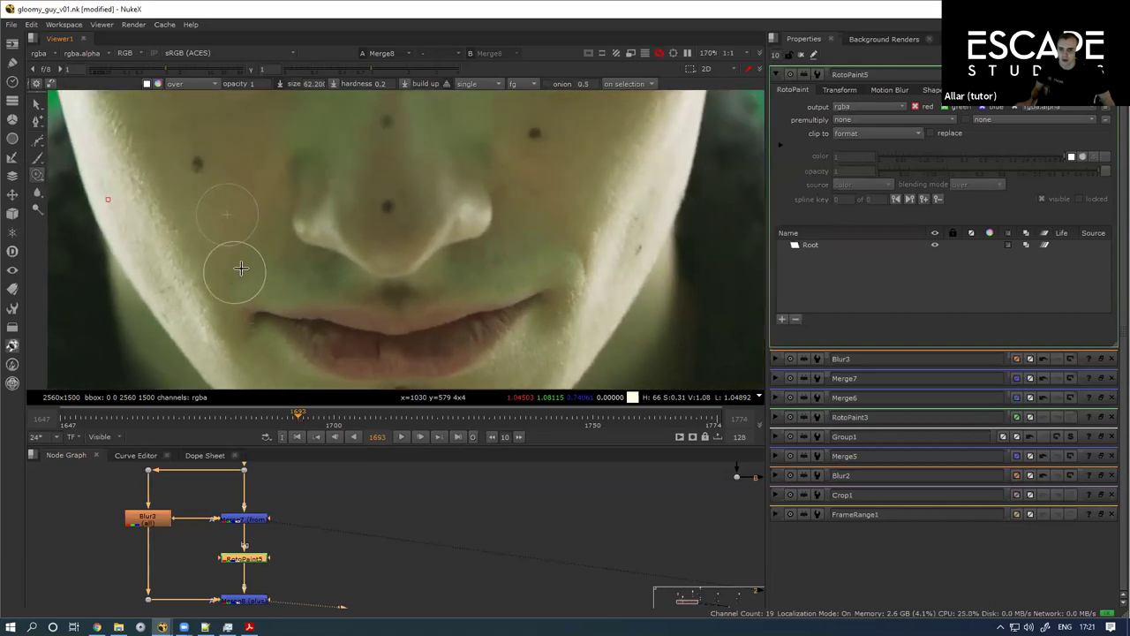
pyautogui.scroll(5, 241, 268)
pyautogui.moveTo(252, 277)
pyautogui.keyDown('shift'); pyautogui.mouseDown()
pyautogui.moveTo(242, 292)
pyautogui.moveTo(224, 281)
pyautogui.moveTo(250, 291)
pyautogui.moveTo(291, 267)
pyautogui.moveTo(238, 298)
pyautogui.mouseUp(); pyautogui.keyUp('shift')
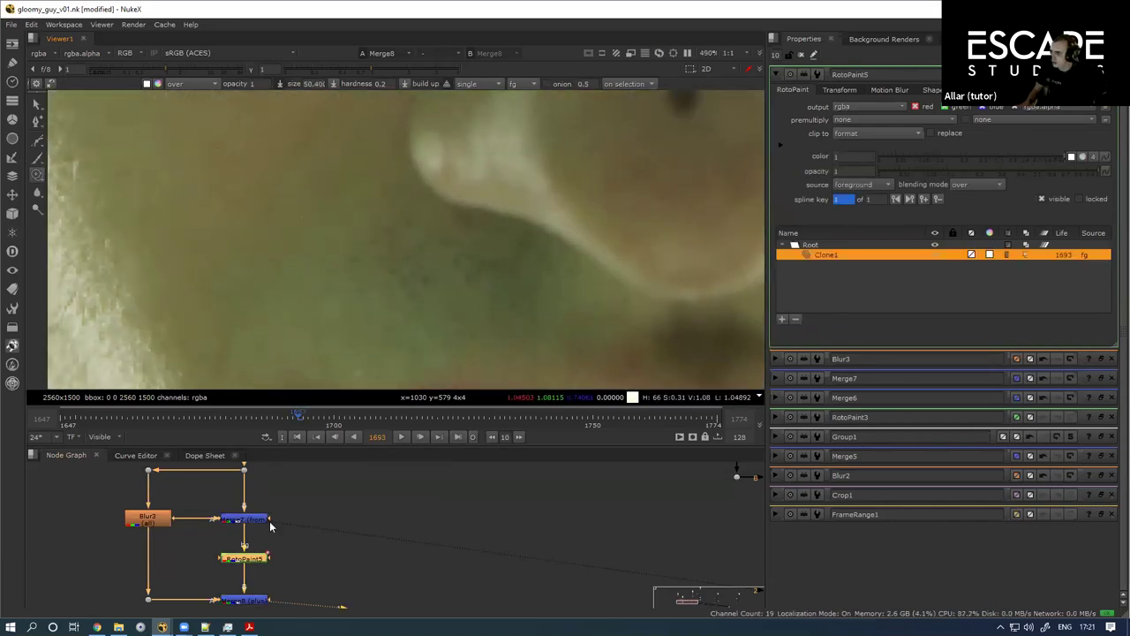
pyautogui.keyDown('alt'); pyautogui.moveTo(251, 253); pyautogui.dragTo(261, 208); pyautogui.keyUp('alt')
# Step: Check Merge8's settings, then duplicate RotoPaint5 into the empty space beside the frequency tree
pyautogui.doubleClick(248, 601)
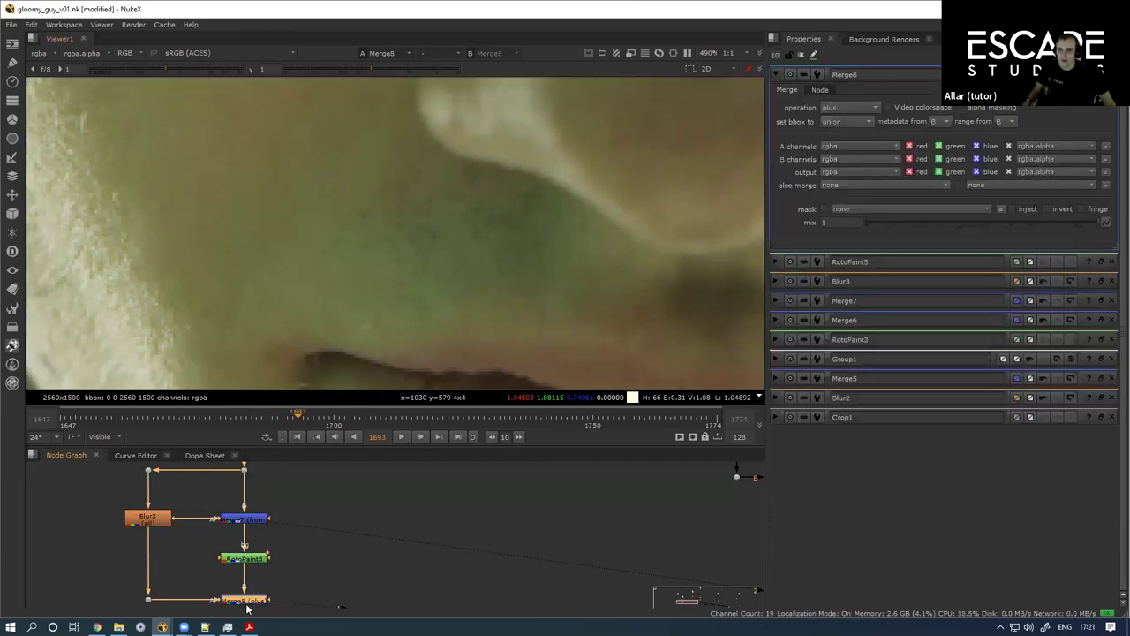
pyautogui.scroll(-3, 256, 565)
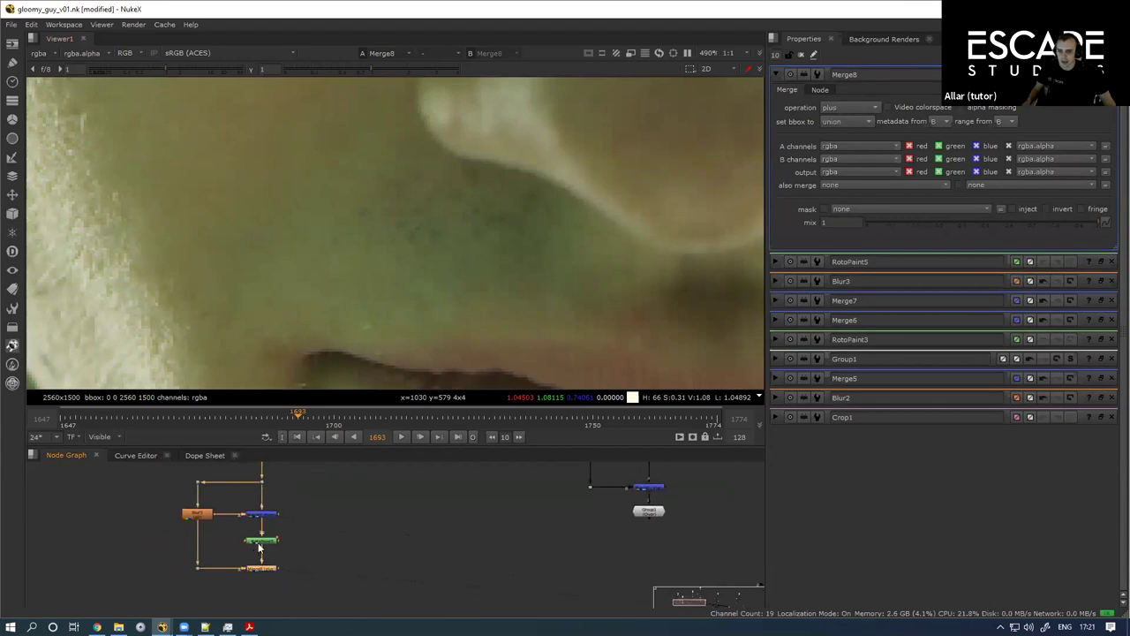
pyautogui.doubleClick(261, 542)
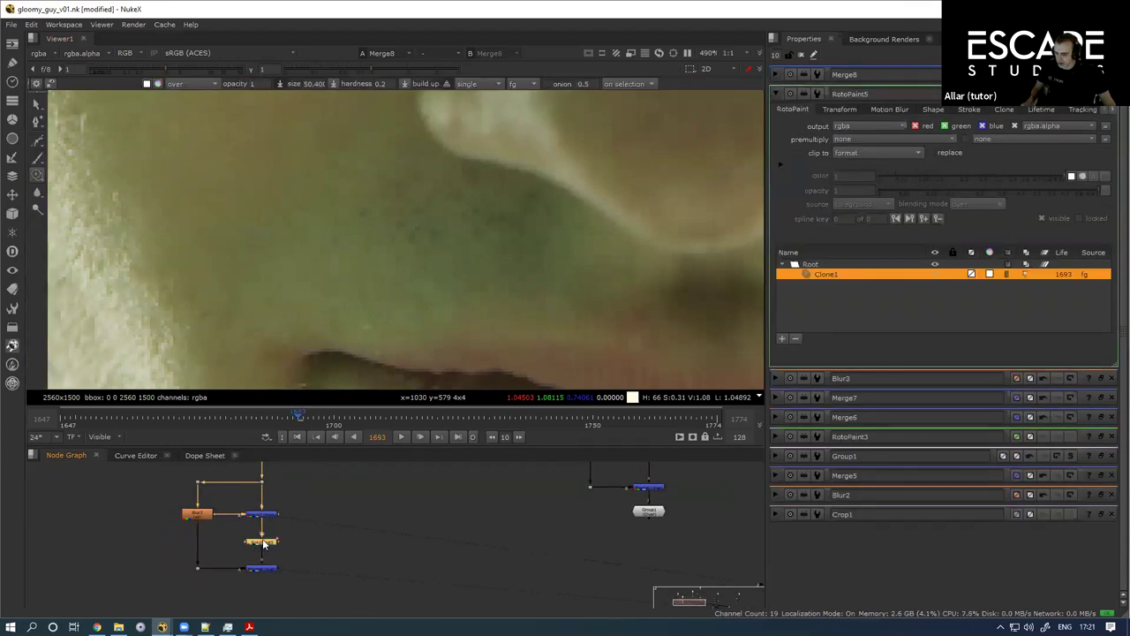
pyautogui.click(99, 534)
pyautogui.hotkey('ctrl', 'v')
# Step: Duplicate Read6 above the copied RotoPaint node, connect the two and view the direct clone's result
pyautogui.moveTo(273, 467); pyautogui.dragTo(303, 516)
pyautogui.click(298, 496)
pyautogui.hotkey('ctrl', 'c')
pyautogui.click(105, 539)
pyautogui.hotkey('ctrl', 'v')
pyautogui.moveTo(118, 570); pyautogui.dragTo(127, 528)
pyautogui.doubleClick(140, 580)
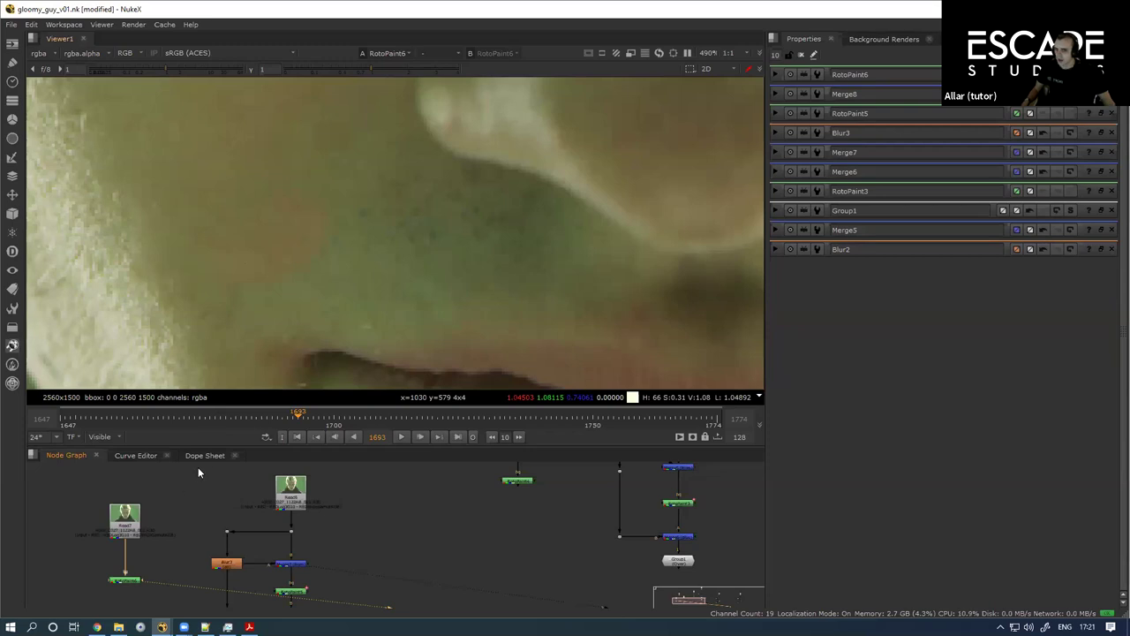
# Step: Examine RotoPaint6's clone patch on the unseparated skin up close
pyautogui.scroll(-2, 252, 300)
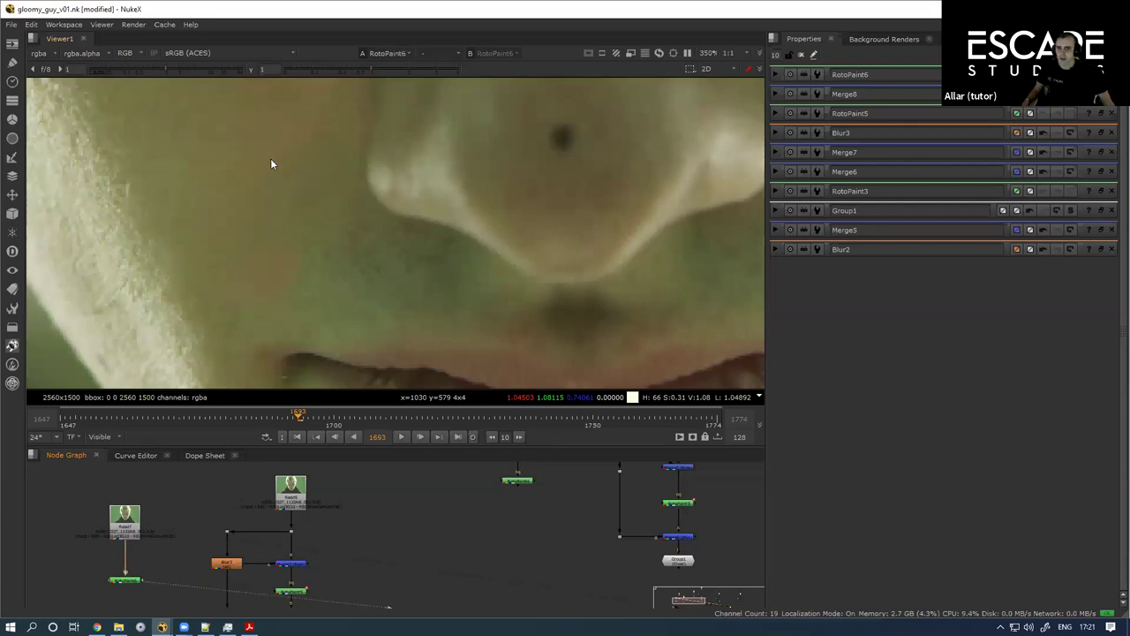
pyautogui.doubleClick(125, 580)
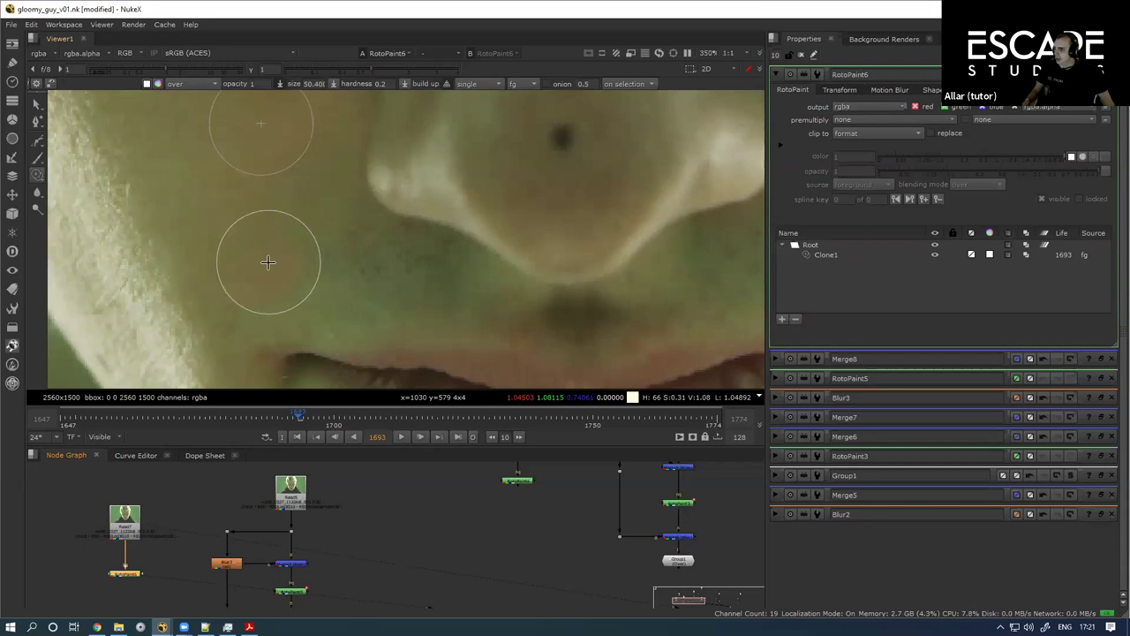
pyautogui.hotkey('ctrl', 'z')
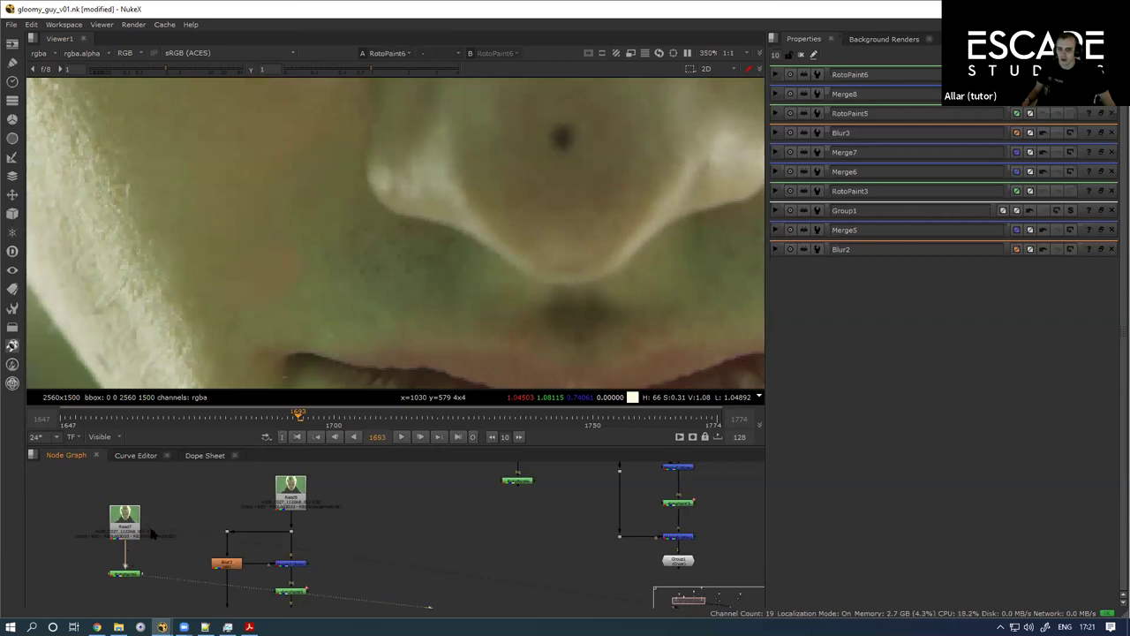
# Step: Open Blur3's settings and view its low-frequency output around the nose and mouth
pyautogui.moveTo(252, 566); pyautogui.dragTo(233, 513)
pyautogui.doubleClick(212, 508)
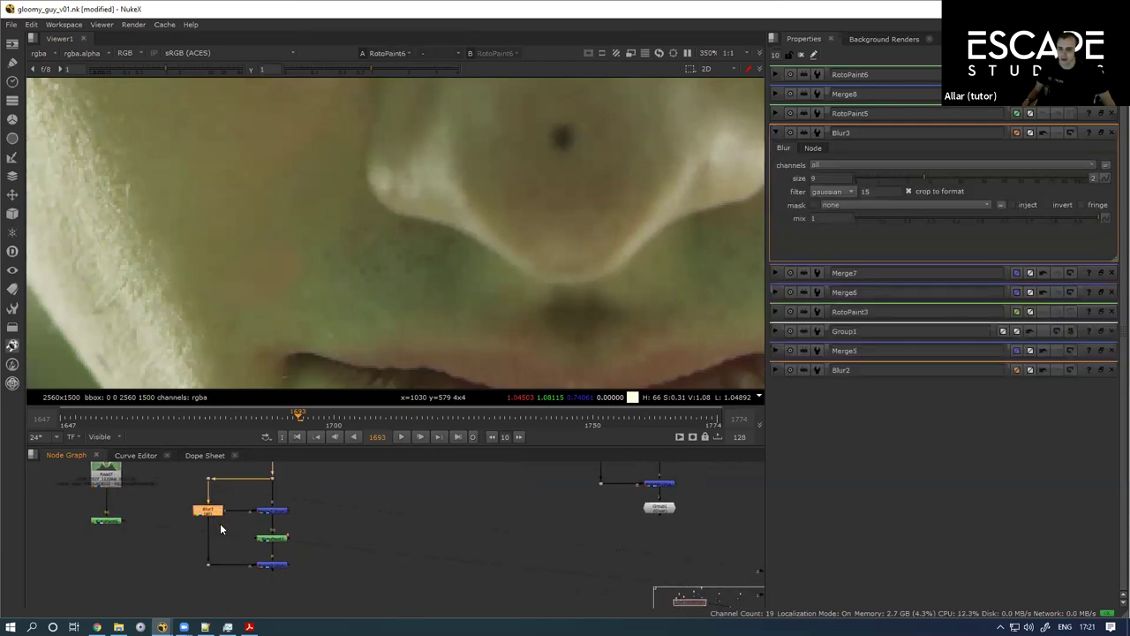
pyautogui.press('1')
pyautogui.scroll(-2, 47, 157)
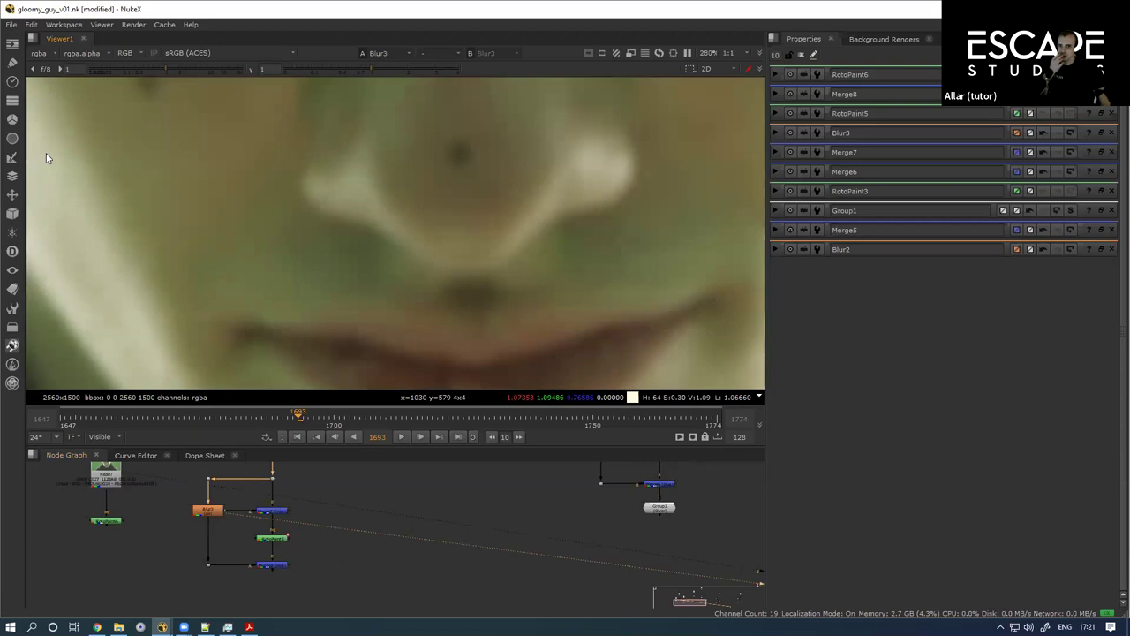
pyautogui.moveTo(183, 258); pyautogui.dragTo(169, 276)
# Step: View Merge7's high-frequency output with the viewer gain raised to 17
pyautogui.moveTo(299, 493)
pyautogui.mouseDown()
pyautogui.moveTo(240, 529)
pyautogui.moveTo(304, 498)
pyautogui.mouseUp()
pyautogui.press('1')
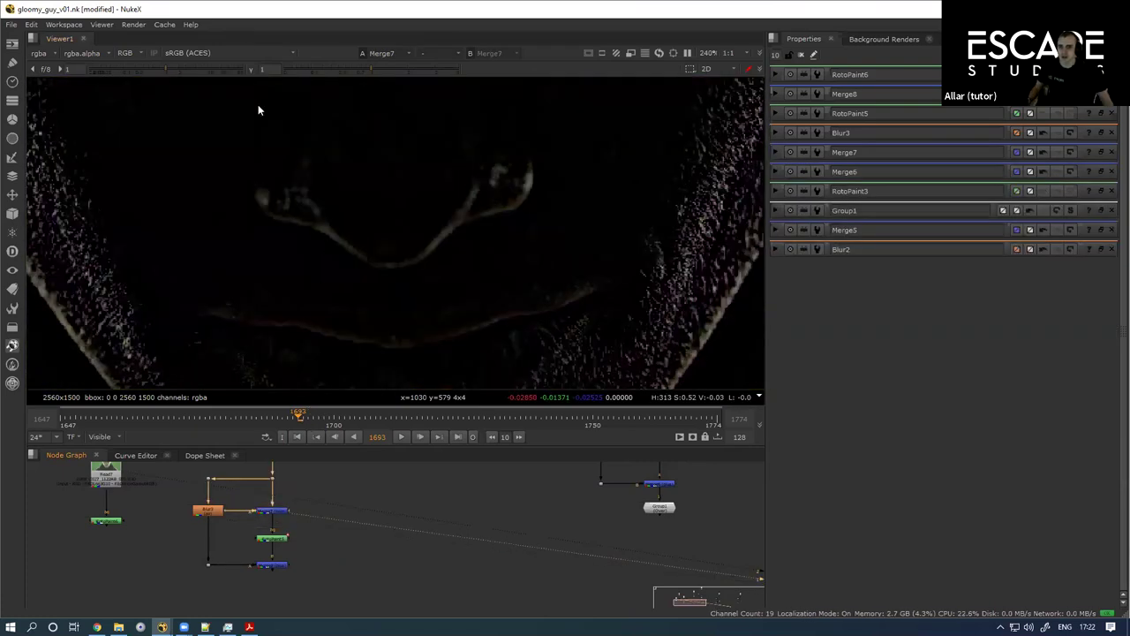
pyautogui.moveTo(180, 68); pyautogui.dragTo(217, 70)
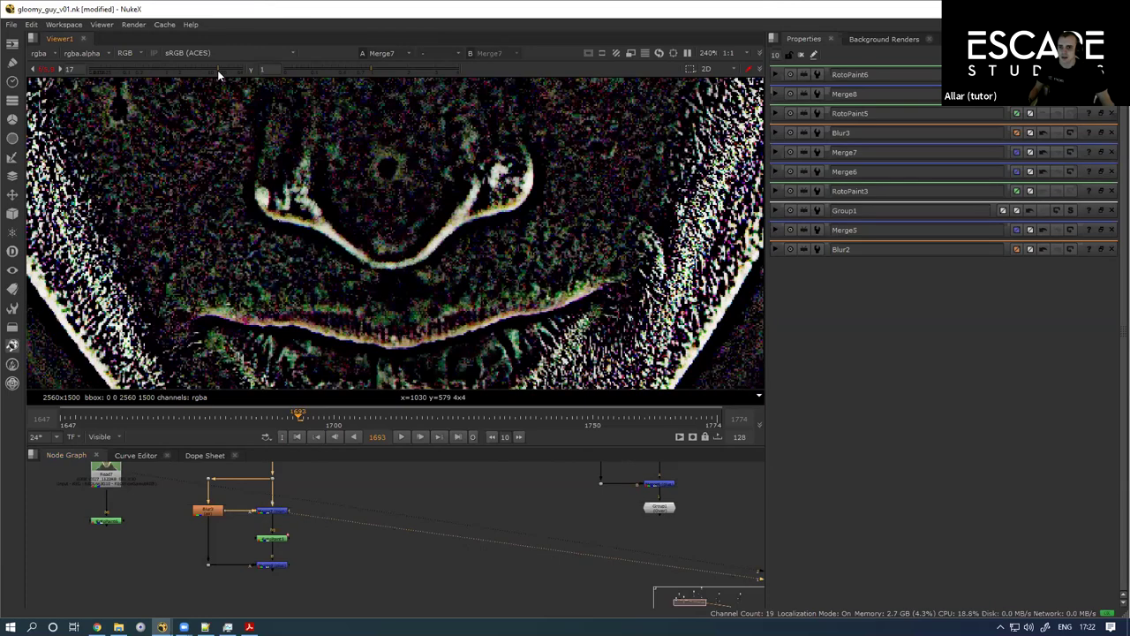
# Step: View Merge8's recombined output and reset the viewer gain to 1
pyautogui.doubleClick(272, 564)
pyautogui.press('1')
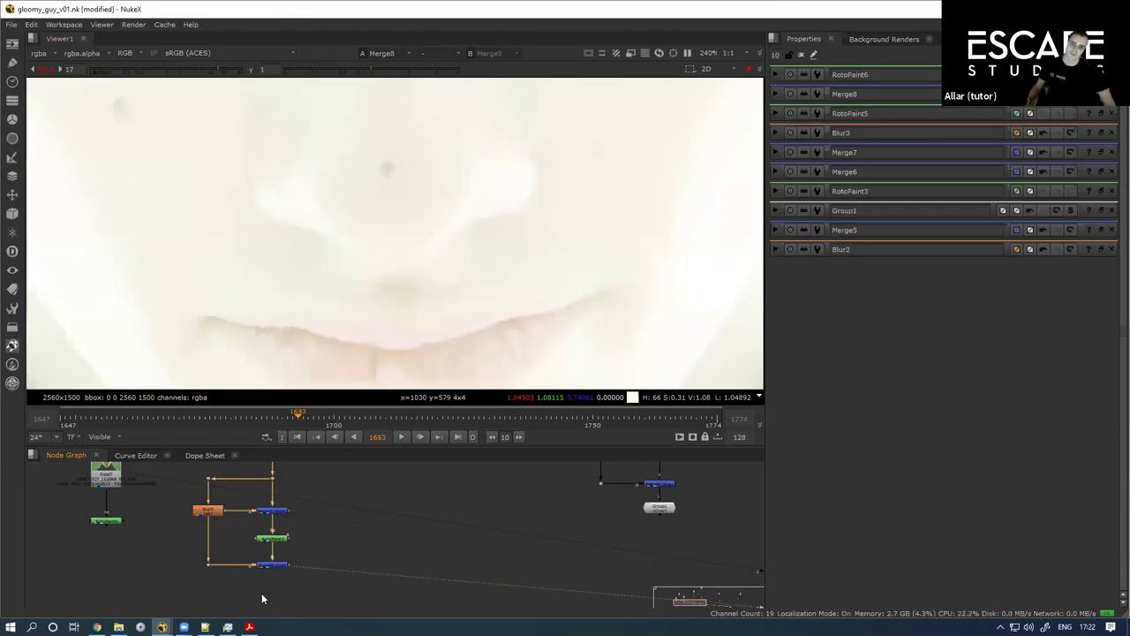
pyautogui.click(45, 69)
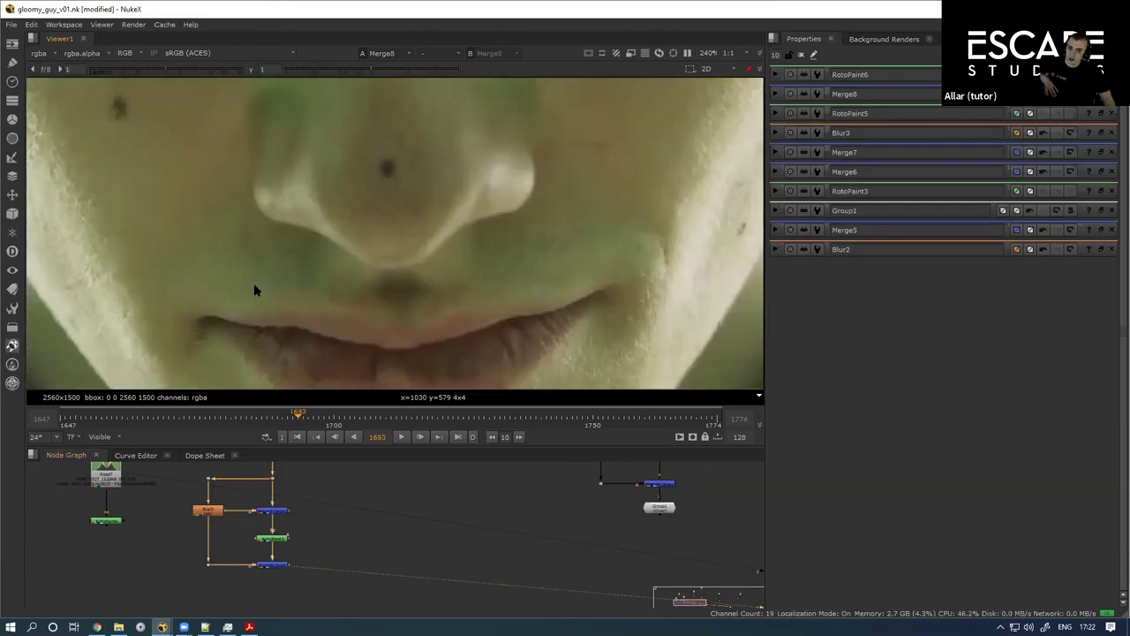
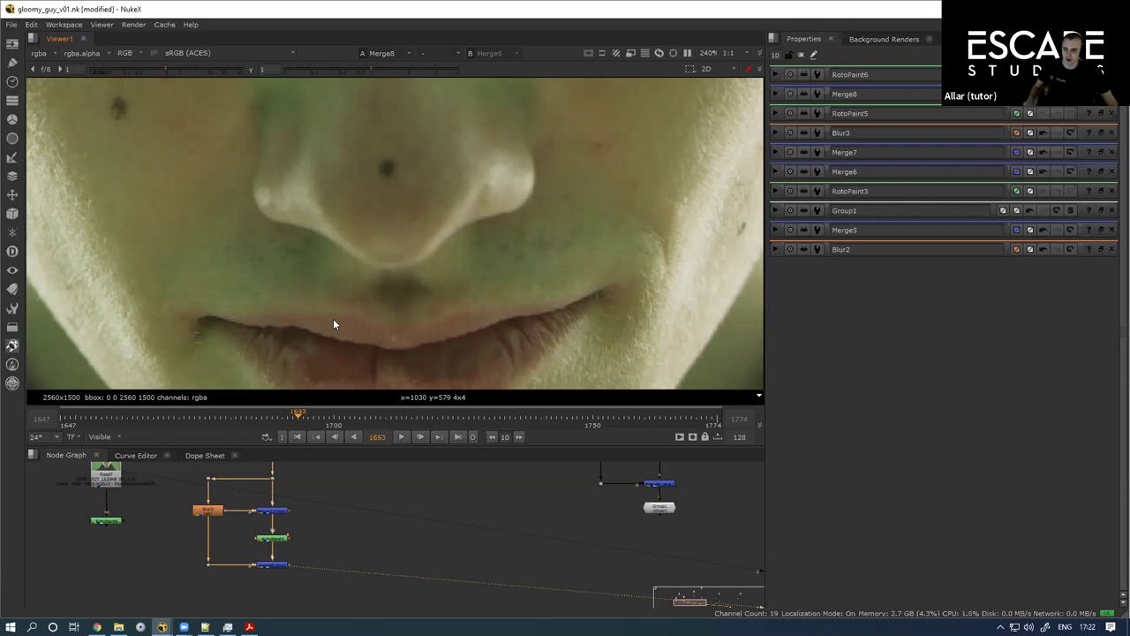
# Step: Delete the distant viewer node from the node graph
pyautogui.scroll(-3, 394, 557)
pyautogui.scroll(1, 247, 533)
pyautogui.moveTo(322, 532); pyautogui.dragTo(271, 536)
pyautogui.moveTo(625, 526); pyautogui.dragTo(670, 586)
pyautogui.press('Delete')
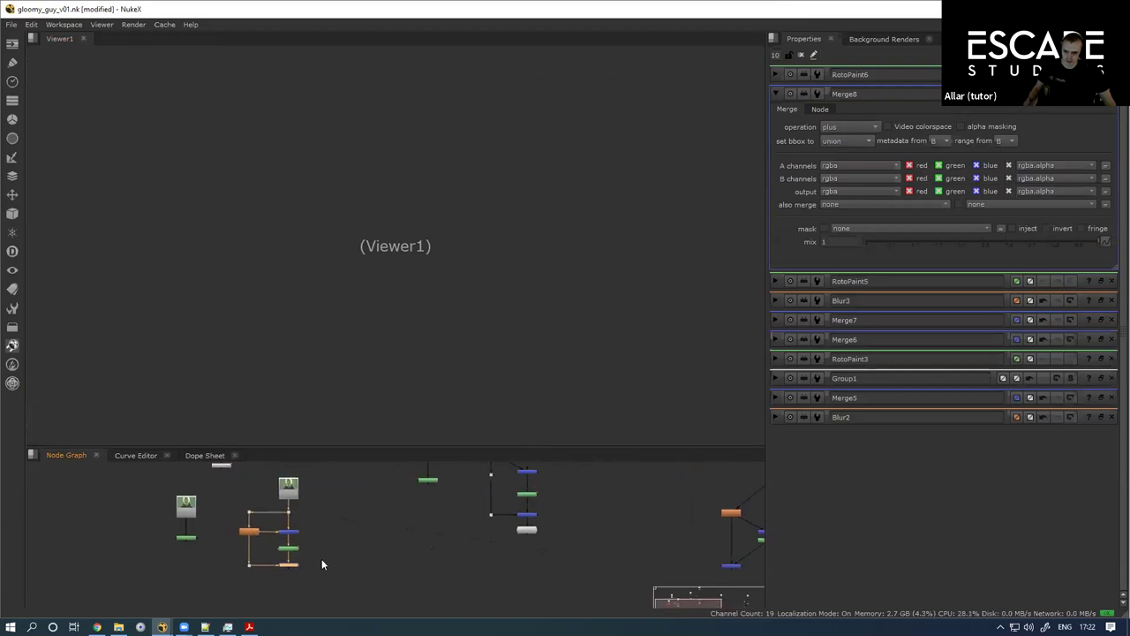
# Step: Create a new viewer connected to the dot below Read6 and place it beside Merge7
pyautogui.press('space')
pyautogui.press('1')
pyautogui.moveTo(305, 360); pyautogui.dragTo(449, 446)
pyautogui.moveTo(369, 480); pyautogui.dragTo(357, 549)
pyautogui.press('space')
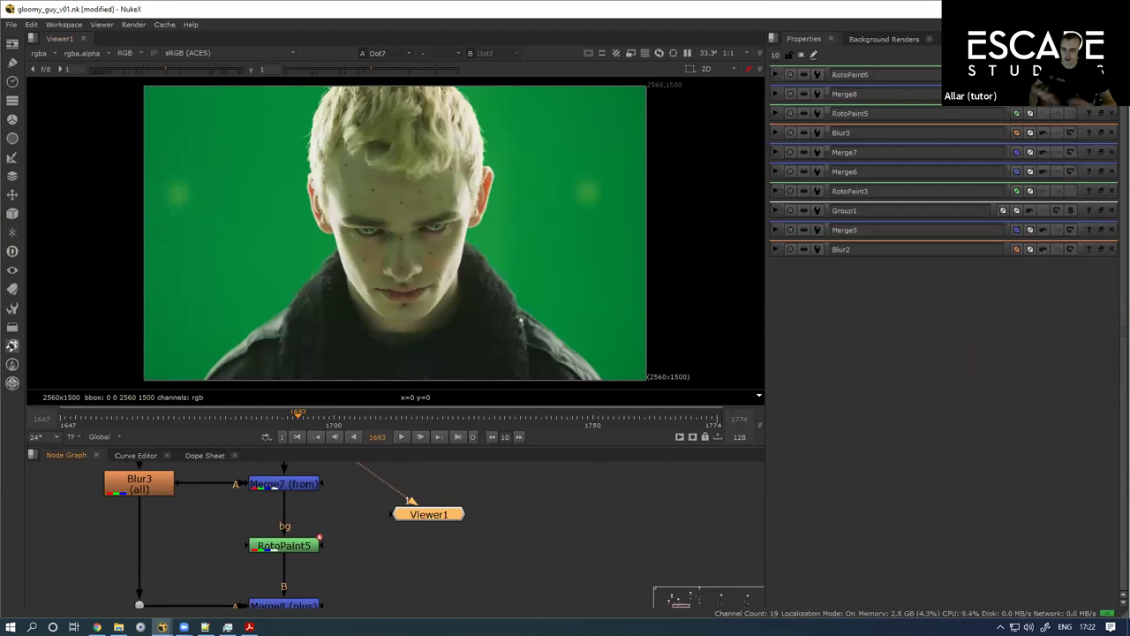
# Step: Duplicate Read6, its two upper dots, Blur3 and Merge7 into empty space below the existing trees
pyautogui.scroll(-2, 198, 539)
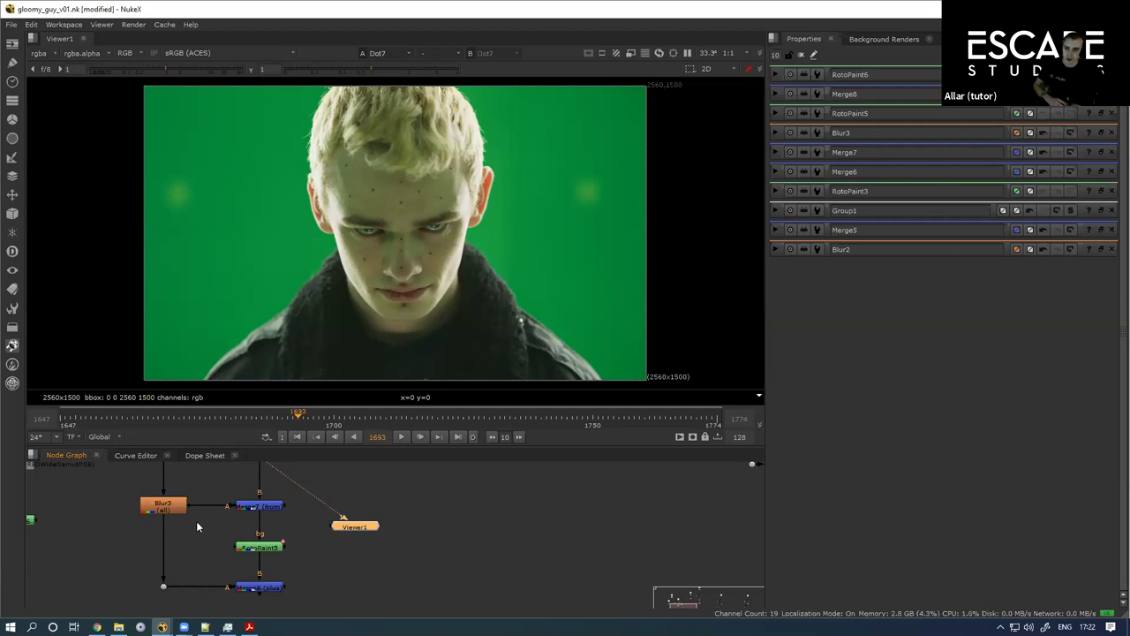
pyautogui.scroll(-2, 196, 521)
pyautogui.moveTo(196, 521); pyautogui.dragTo(302, 535)
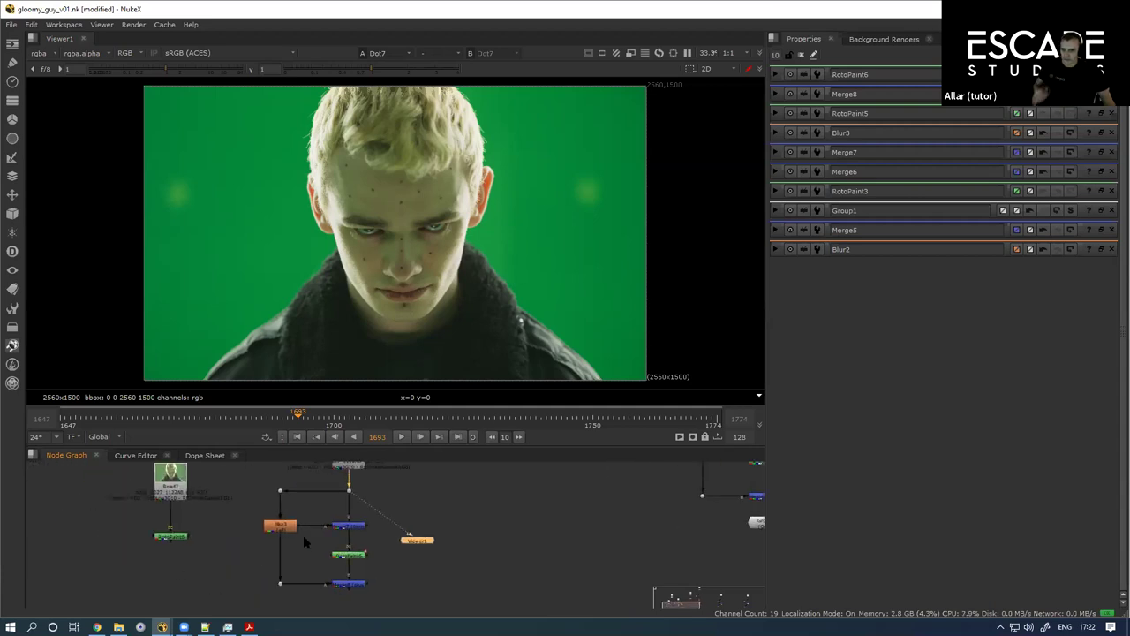
pyautogui.press('space')
pyautogui.moveTo(293, 394); pyautogui.dragTo(295, 361)
pyautogui.moveTo(240, 459); pyautogui.dragTo(447, 284)
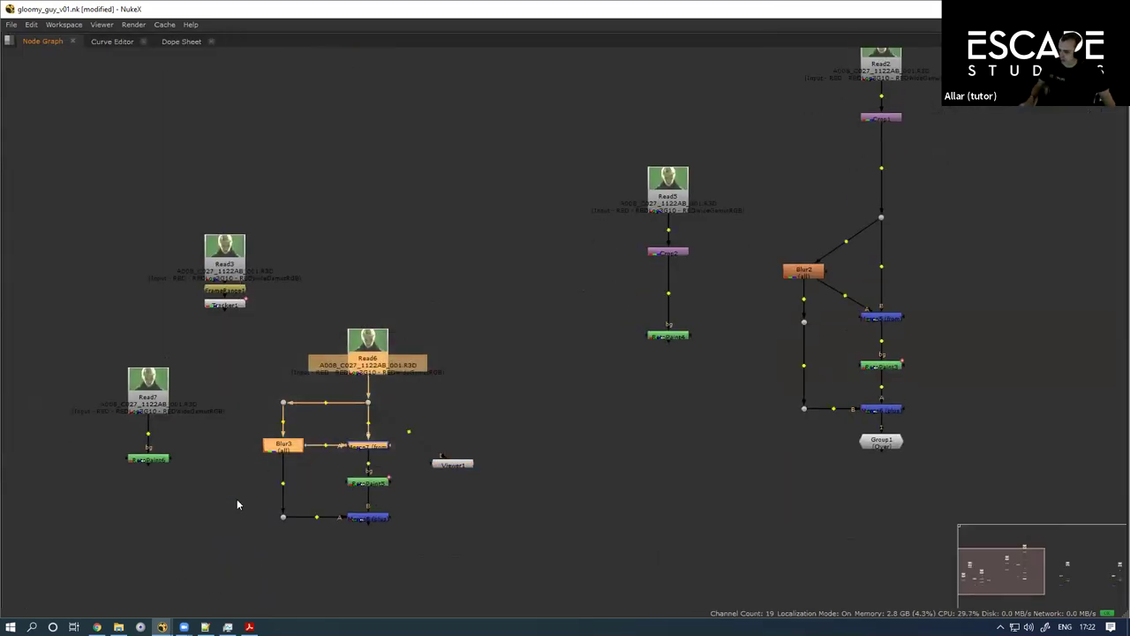
pyautogui.moveTo(331, 409); pyautogui.dragTo(488, 187)
pyautogui.click(201, 474)
pyautogui.hotkey('ctrl', 'v')
# Step: Move the viewer node next to the duplicated branch and view Merge9's high frequencies
pyautogui.moveTo(621, 263); pyautogui.dragTo(291, 586)
pyautogui.click(583, 164)
pyautogui.scroll(2, 218, 503)
pyautogui.click(203, 517)
pyautogui.press('1')
pyautogui.click(199, 533)
pyautogui.press('space')
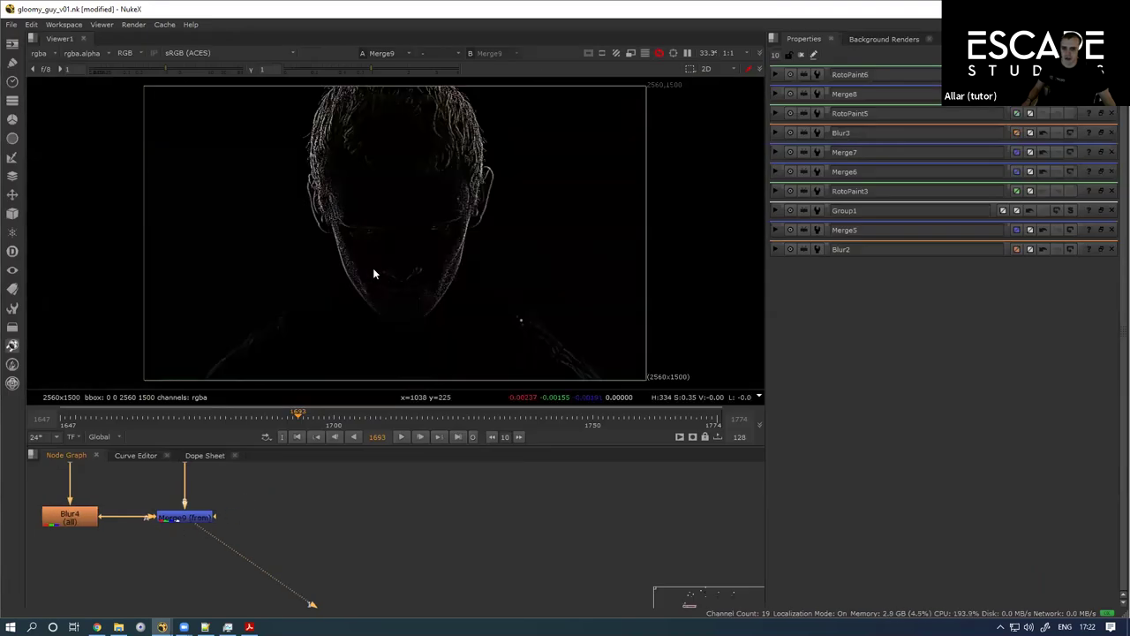
# Step: Open Blur4's settings and view its low-frequency output
pyautogui.moveTo(85, 528)
pyautogui.mouseDown()
pyautogui.moveTo(283, 592)
pyautogui.moveTo(111, 538)
pyautogui.moveTo(86, 545)
pyautogui.mouseUp()
pyautogui.doubleClick(268, 572)
pyautogui.moveTo(198, 518); pyautogui.dragTo(168, 587)
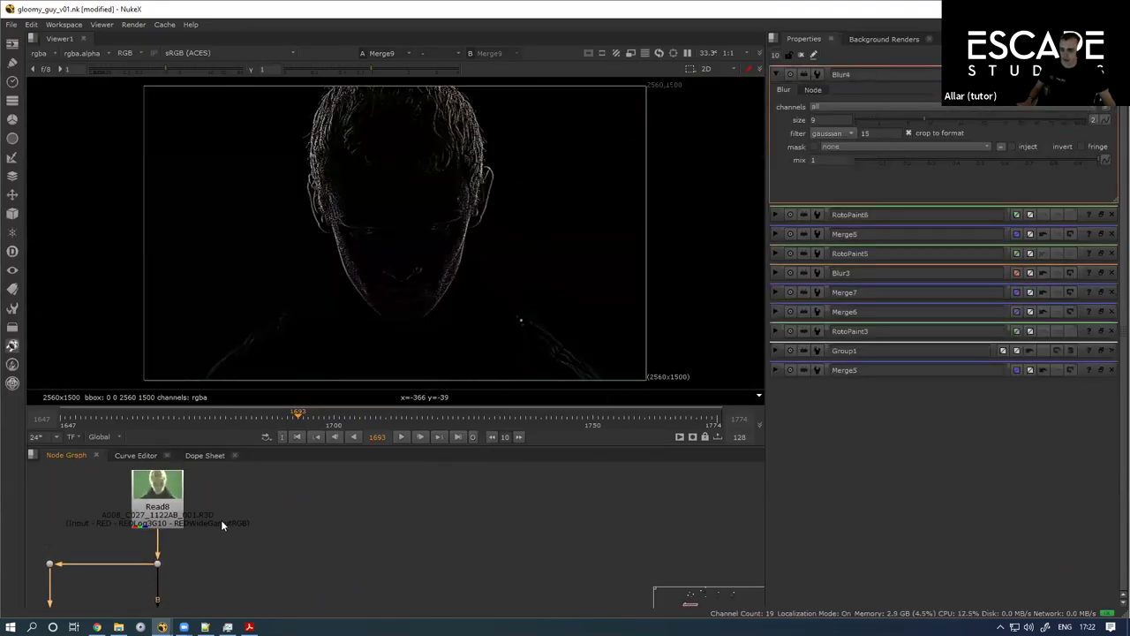
pyautogui.doubleClick(173, 484)
pyautogui.scroll(-3, 191, 514)
pyautogui.click(108, 581)
pyautogui.press('1')
# Step: Place the viewer node below Blur4 in the duplicated branch
pyautogui.moveTo(162, 604); pyautogui.dragTo(262, 549)
pyautogui.press('space')
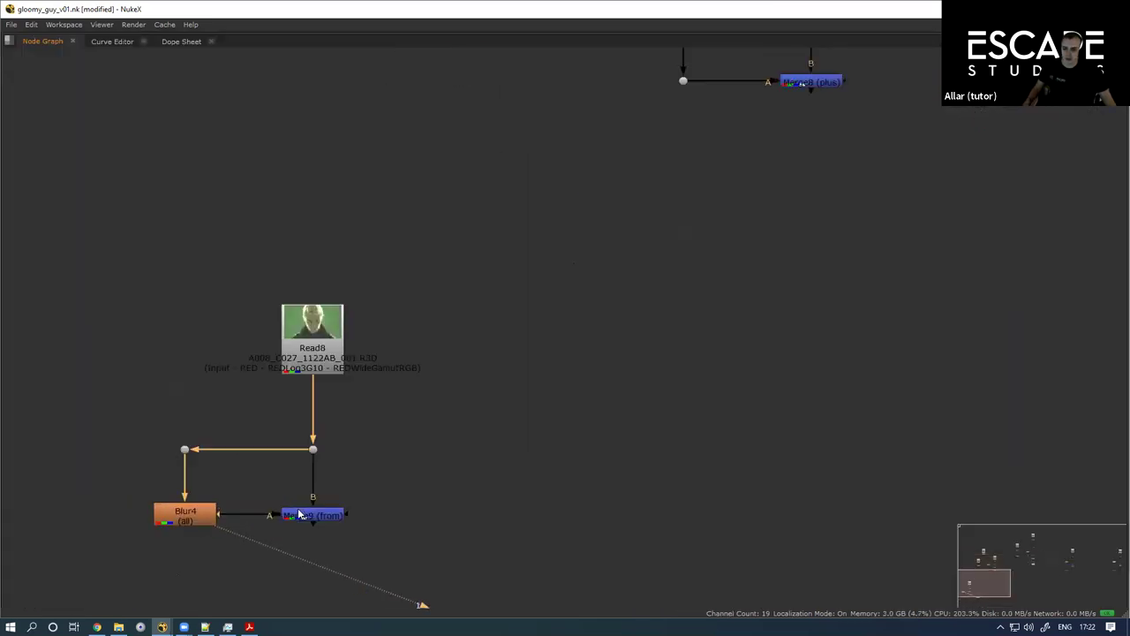
pyautogui.scroll(2, 421, 556)
pyautogui.moveTo(418, 569); pyautogui.dragTo(247, 586)
pyautogui.press('space')
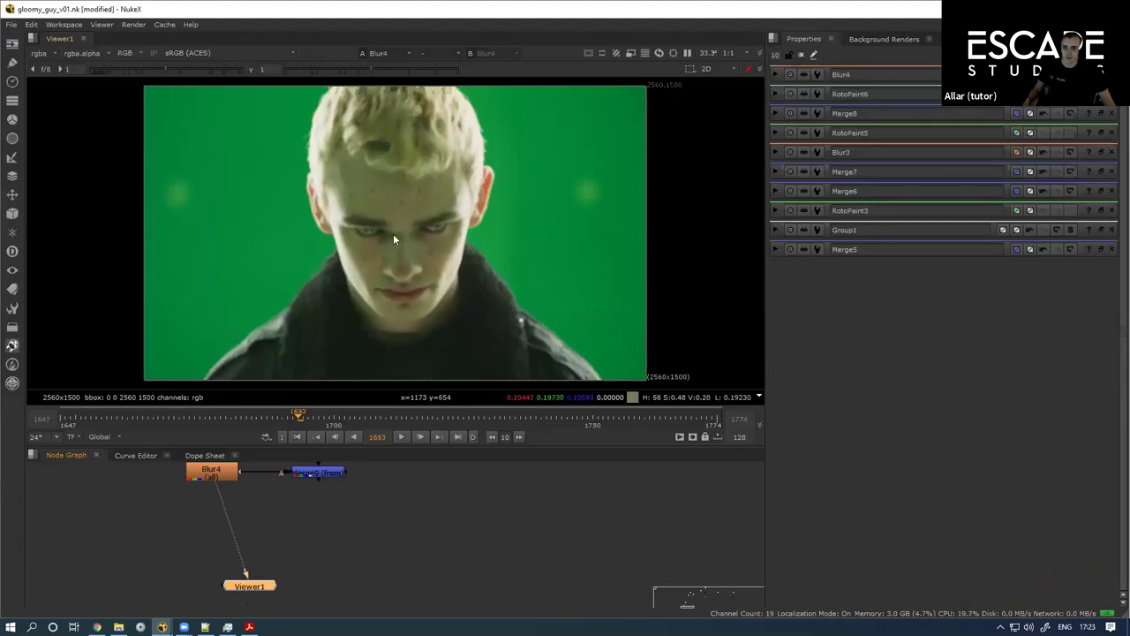
# Step: Copy Group1 from the other tree and insert the copy between Blur4 and the viewer
pyautogui.scroll(2, 393, 235)
pyautogui.moveTo(265, 510); pyautogui.dragTo(263, 586)
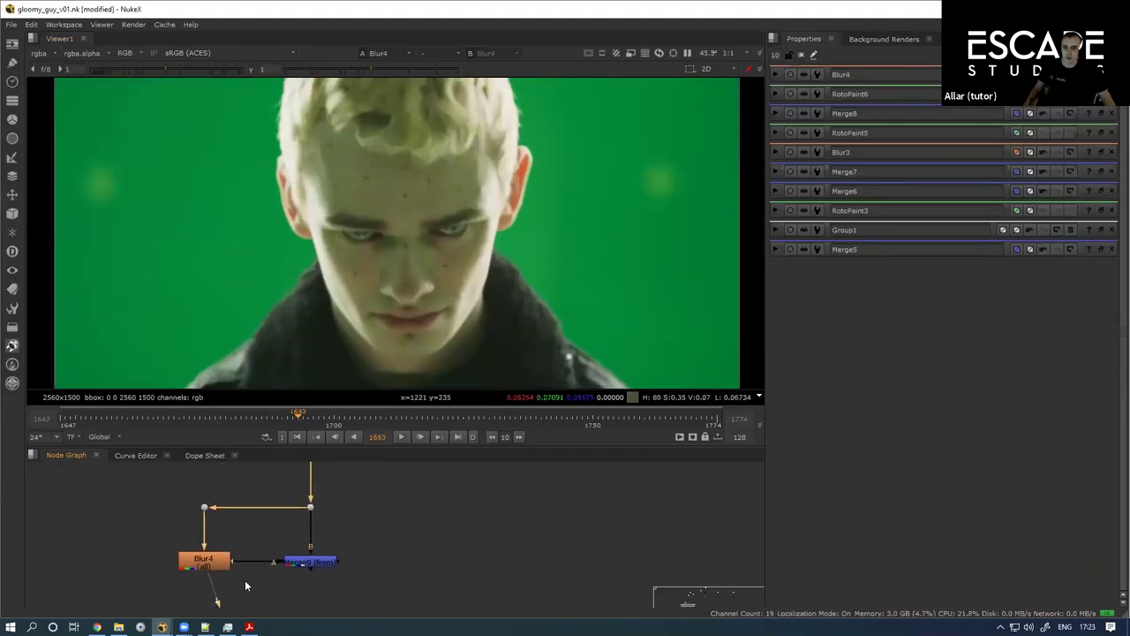
pyautogui.scroll(-2, 249, 565)
pyautogui.press('space')
pyautogui.scroll(-3, 408, 335)
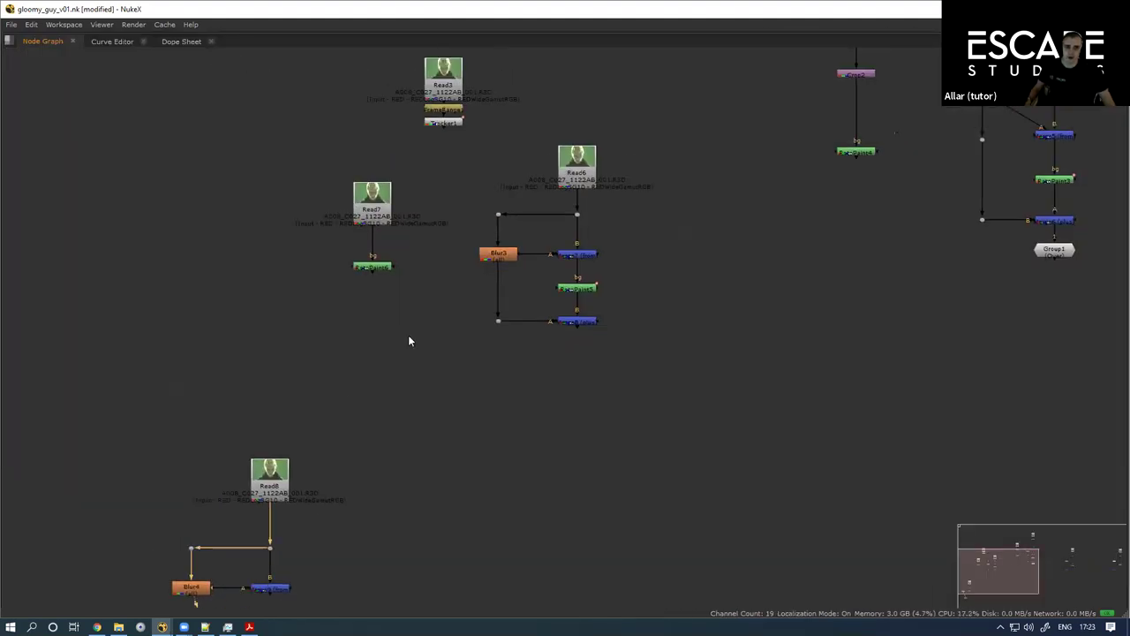
pyautogui.scroll(2, 625, 349)
pyautogui.scroll(1, 625, 354)
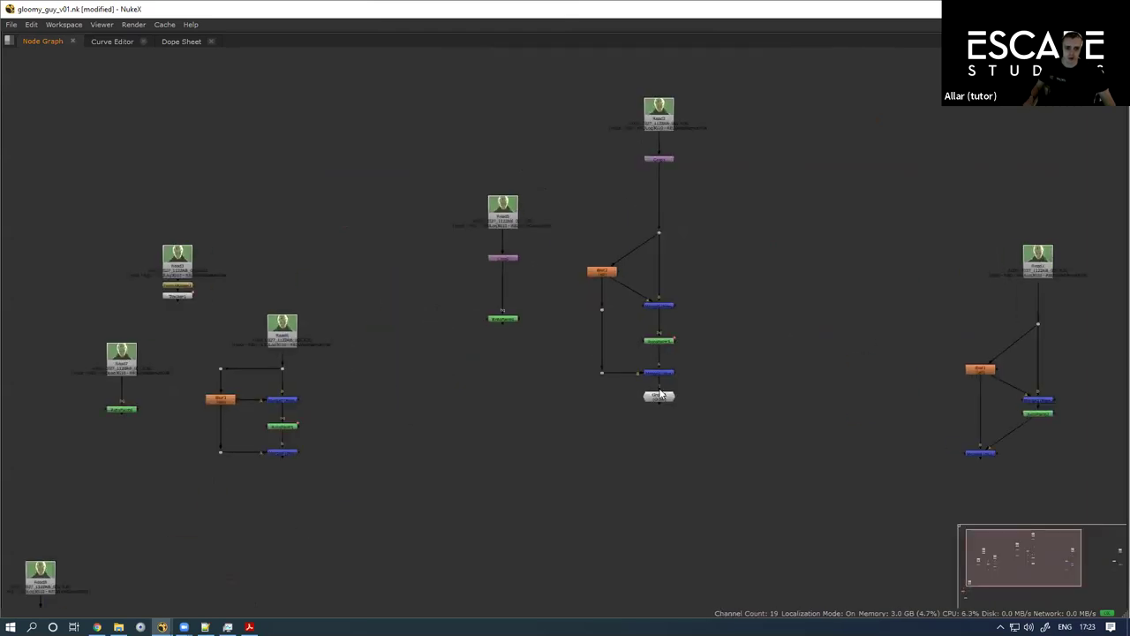
pyautogui.click(659, 396)
pyautogui.moveTo(307, 459); pyautogui.dragTo(492, 194)
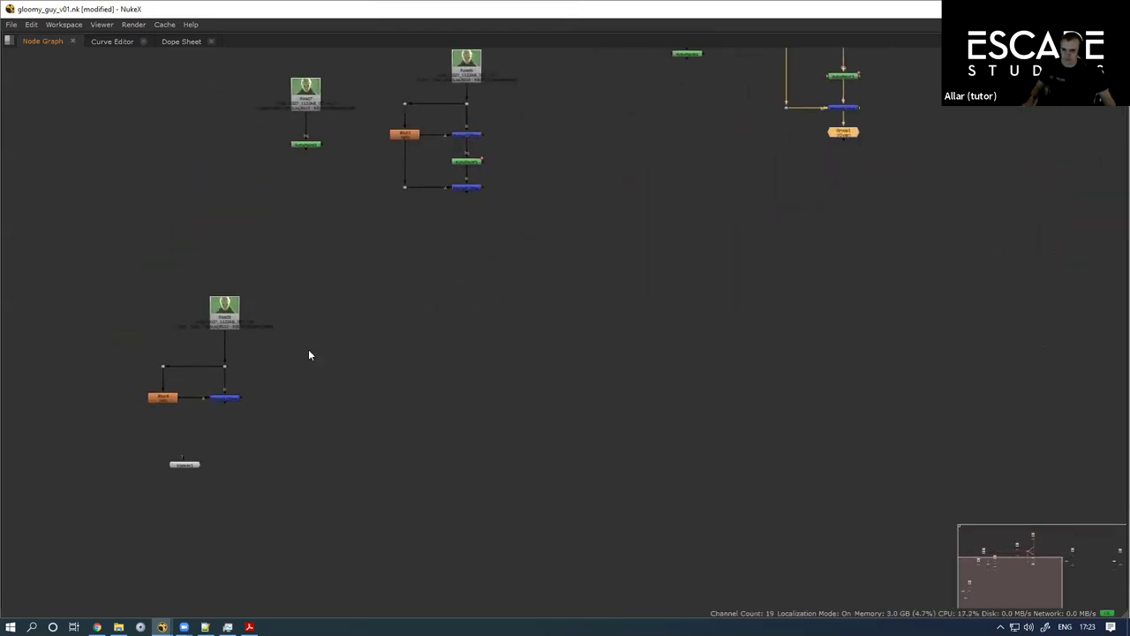
pyautogui.click(165, 400)
pyautogui.hotkey('ctrl', 'v')
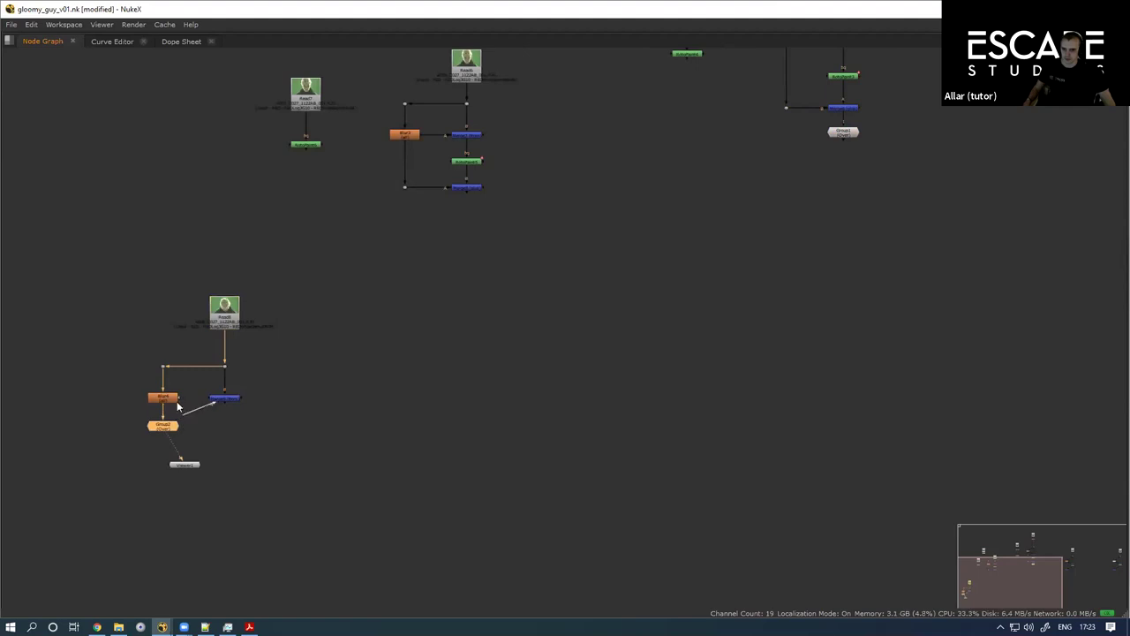
# Step: Open Group2's settings and place its sampling points across the forehead, pos1 at 1102, 902 and pos2 at 1436, 908
pyautogui.press('space')
pyautogui.scroll(-4, 222, 340)
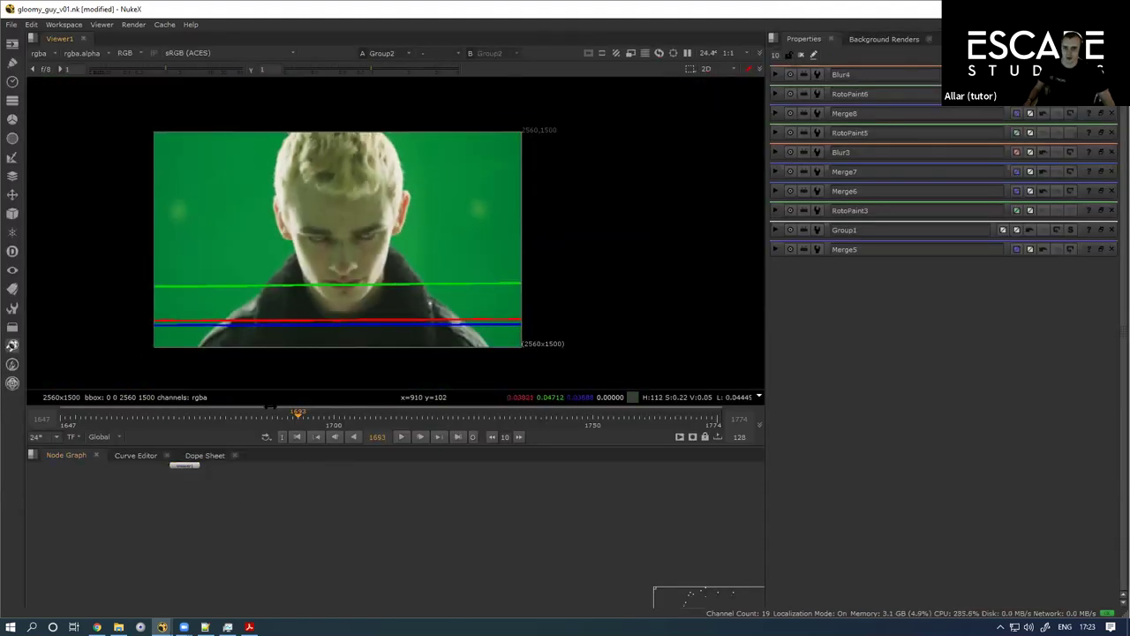
pyautogui.doubleClick(155, 527)
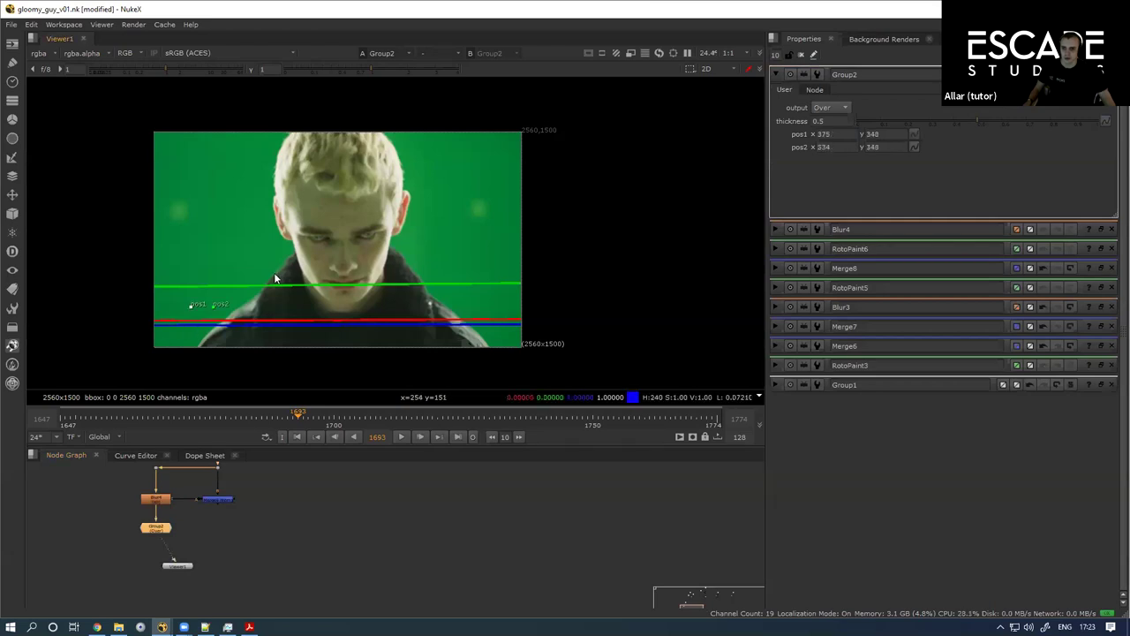
pyautogui.scroll(5, 347, 218)
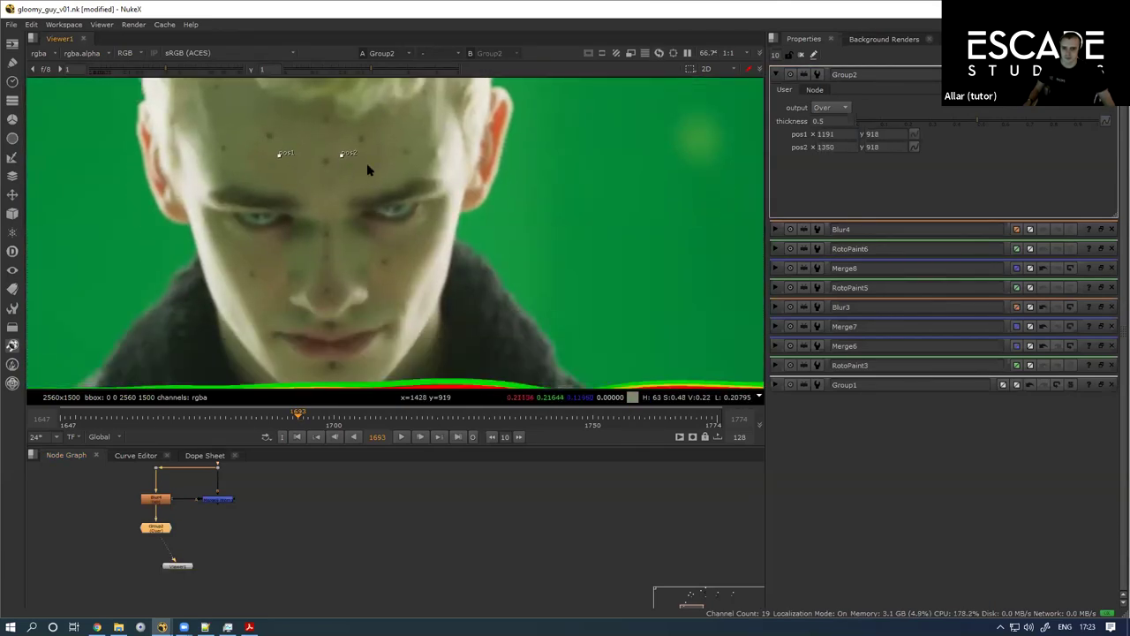
pyautogui.scroll(-3, 326, 264)
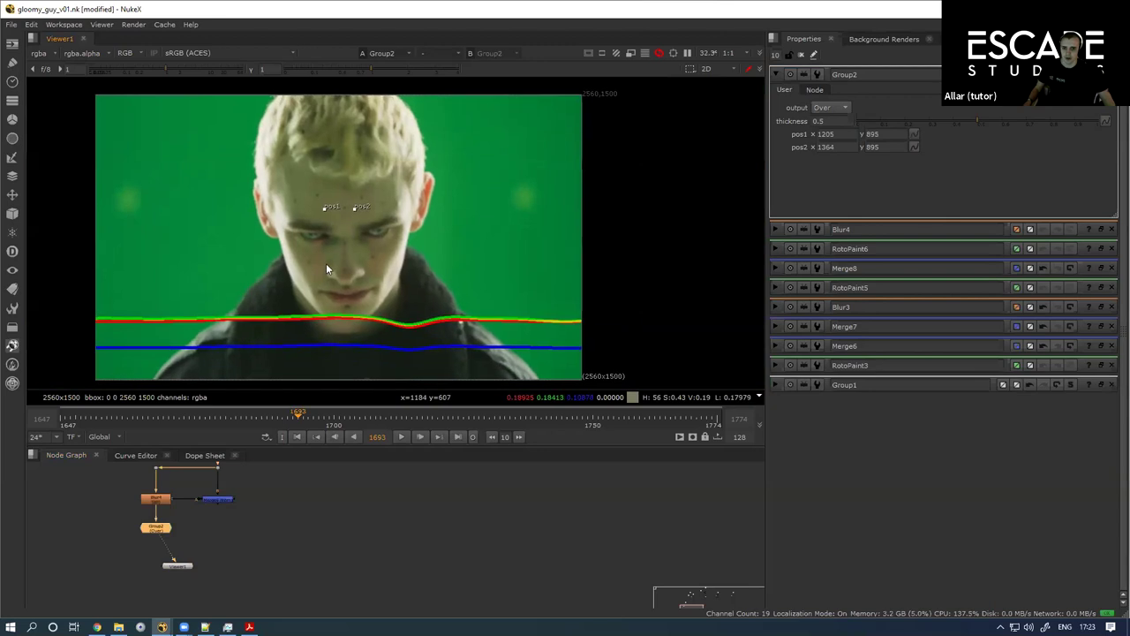
pyautogui.moveTo(364, 201); pyautogui.dragTo(290, 227)
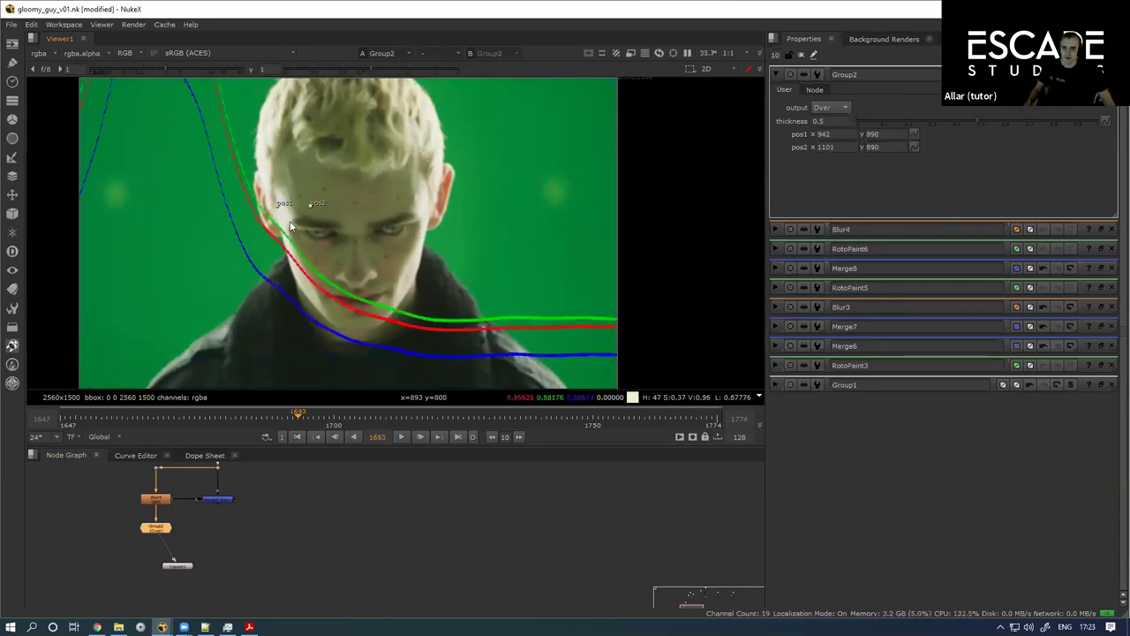
pyautogui.moveTo(380, 210); pyautogui.dragTo(380, 204)
pyautogui.moveTo(301, 205); pyautogui.dragTo(378, 200)
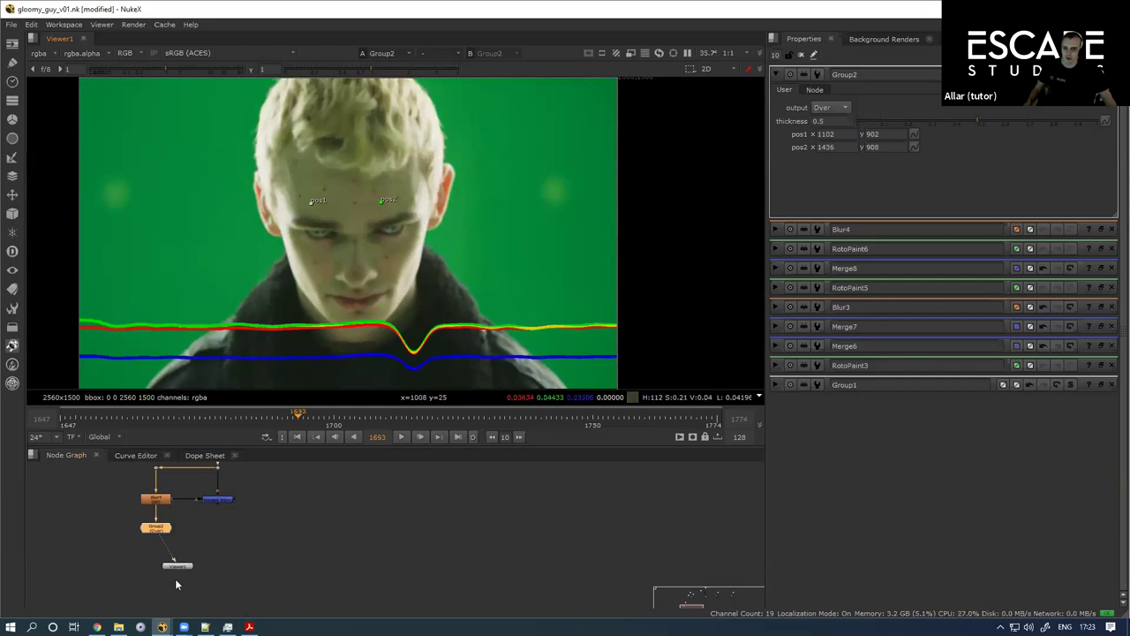
# Step: Add a copy of the sampling group below Merge9 and view its graph of the high frequencies
pyautogui.moveTo(166, 529); pyautogui.dragTo(166, 537)
pyautogui.hotkey('ctrl', 'c')
pyautogui.click(222, 528)
pyautogui.hotkey('ctrl', 'v')
pyautogui.moveTo(222, 504); pyautogui.dragTo(215, 537)
pyautogui.press('1')
pyautogui.moveTo(339, 316); pyautogui.dragTo(336, 233)
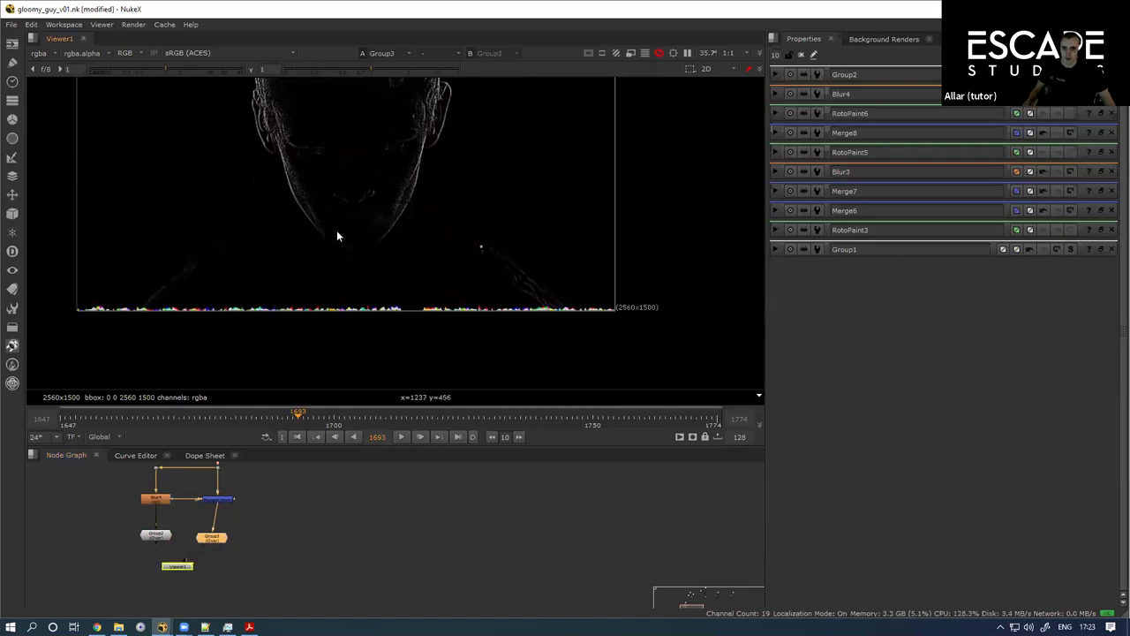
pyautogui.scroll(4, 277, 308)
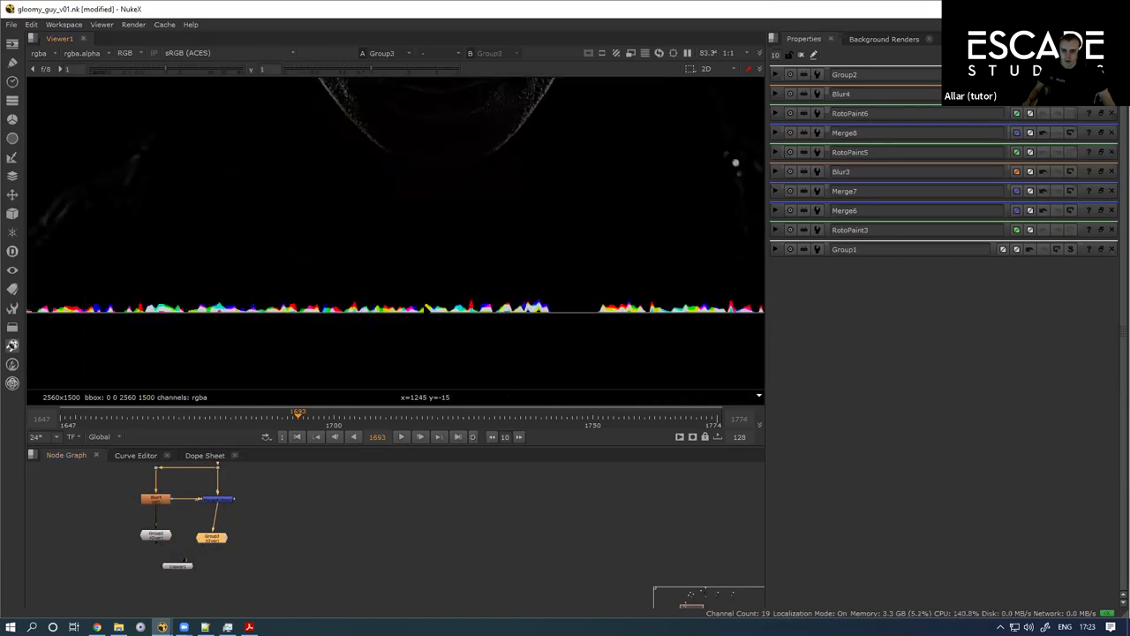
# Step: Add another copy of the sampling group connected directly to the read node and view its graph of the original footage
pyautogui.click(165, 534)
pyautogui.press('1')
pyautogui.moveTo(211, 538); pyautogui.dragTo(234, 553)
pyautogui.press('1')
pyautogui.click(181, 566)
pyautogui.scroll(-4, 181, 567)
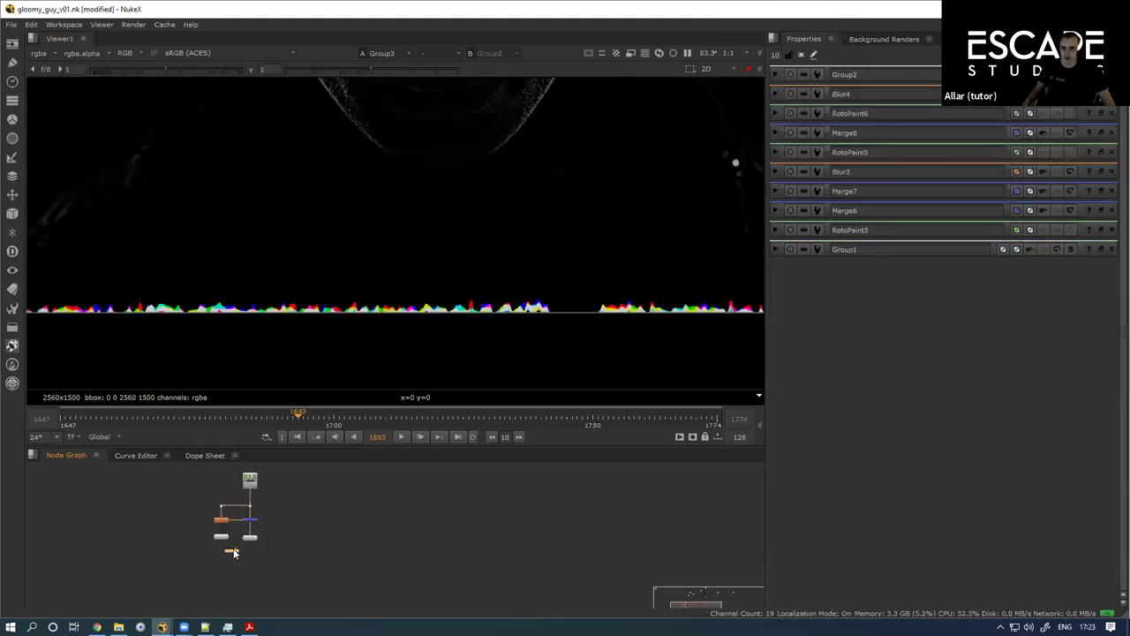
pyautogui.press('b')
pyautogui.moveTo(302, 527); pyautogui.dragTo(249, 479)
pyautogui.moveTo(295, 542); pyautogui.dragTo(290, 546)
pyautogui.press('1')
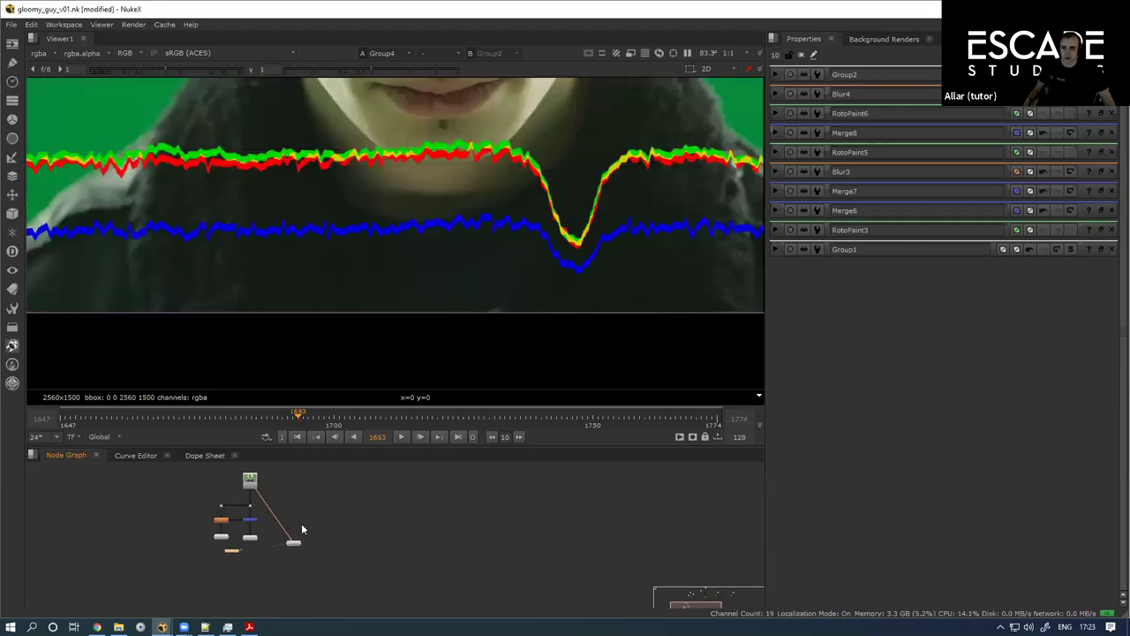
# Step: Compare the graphs of the original footage, the blurred low frequencies and the high frequencies across the three sampling groups
pyautogui.scroll(-2, 329, 274)
pyautogui.click(221, 538)
pyautogui.press('1')
pyautogui.press('2')
pyautogui.press('1')
pyautogui.press('2')
pyautogui.press('1')
pyautogui.press('2')
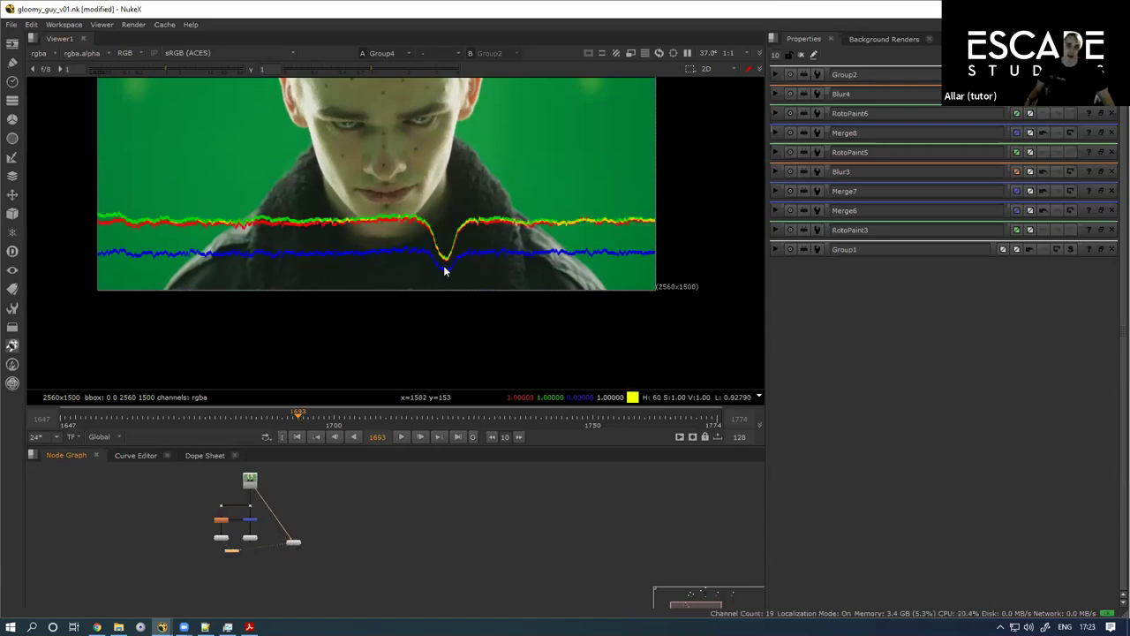
pyautogui.press('2')
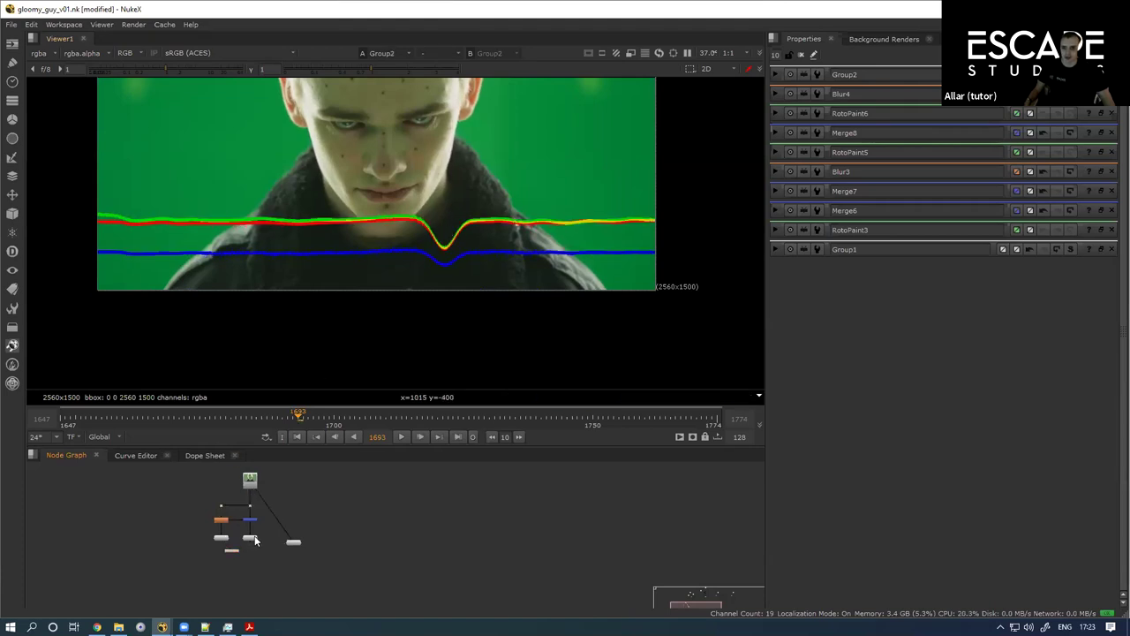
pyautogui.press('3')
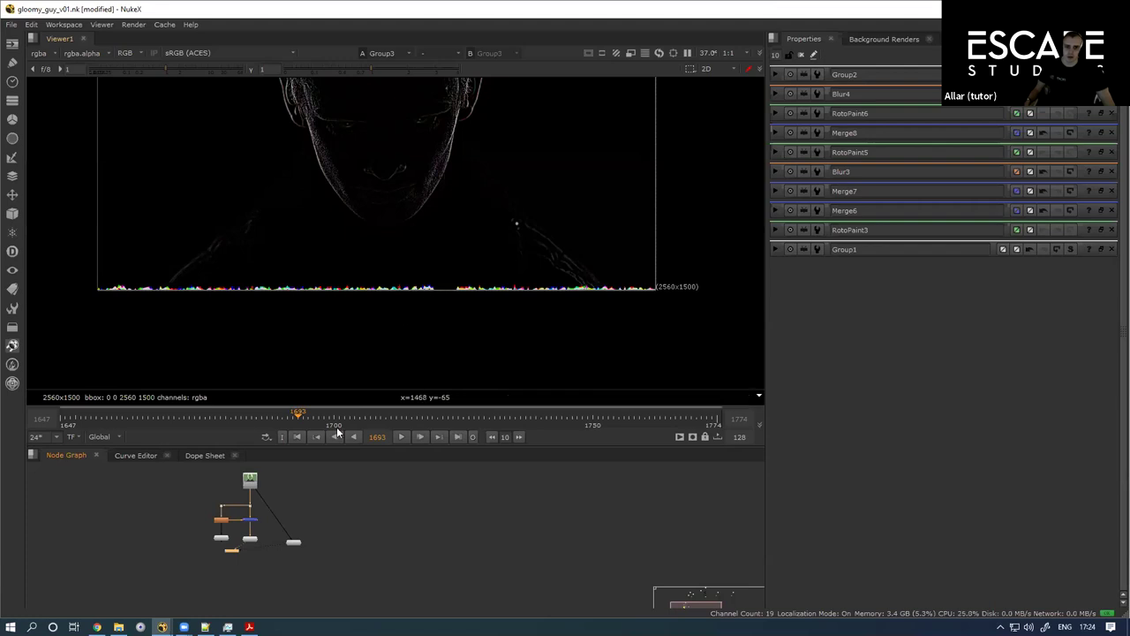
# Step: Return to the original footage's graph, reposition Group4 beside the duplicated branch, and examine the curves against the face
pyautogui.doubleClick(221, 537)
pyautogui.moveTo(231, 550); pyautogui.dragTo(294, 542)
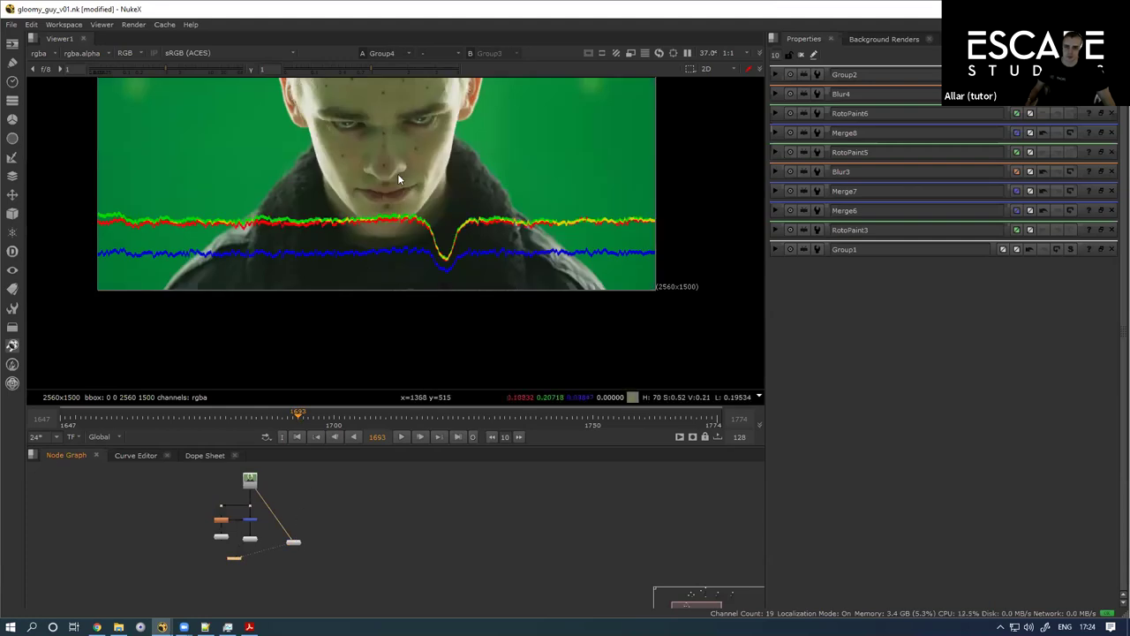
pyautogui.scroll(-1, 386, 193)
pyautogui.scroll(4, 386, 189)
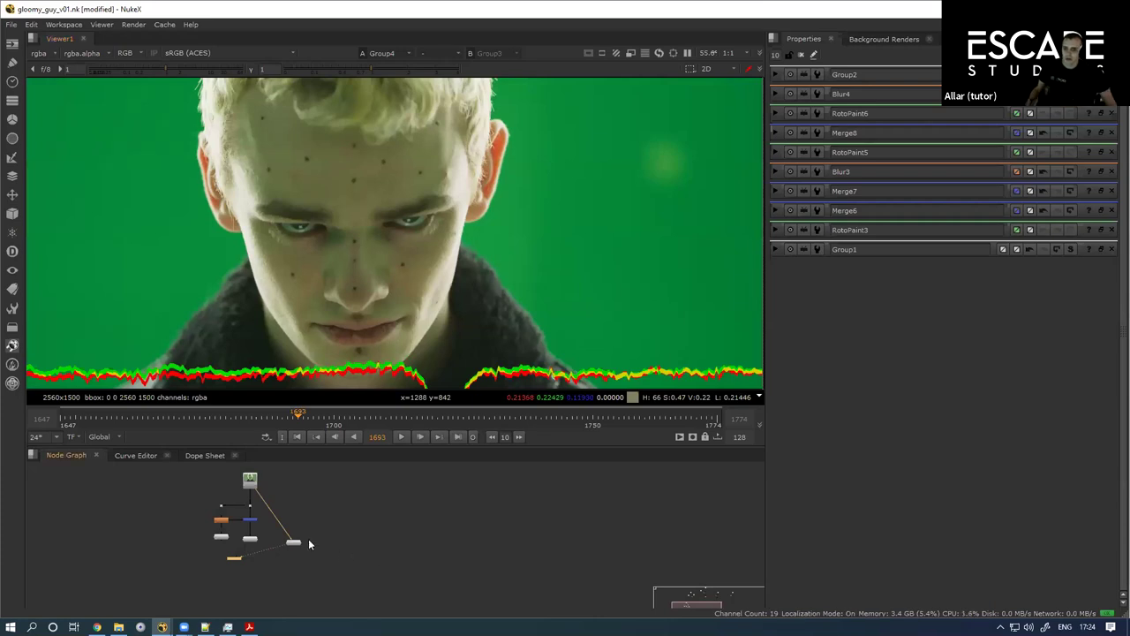
pyautogui.scroll(5, 225, 530)
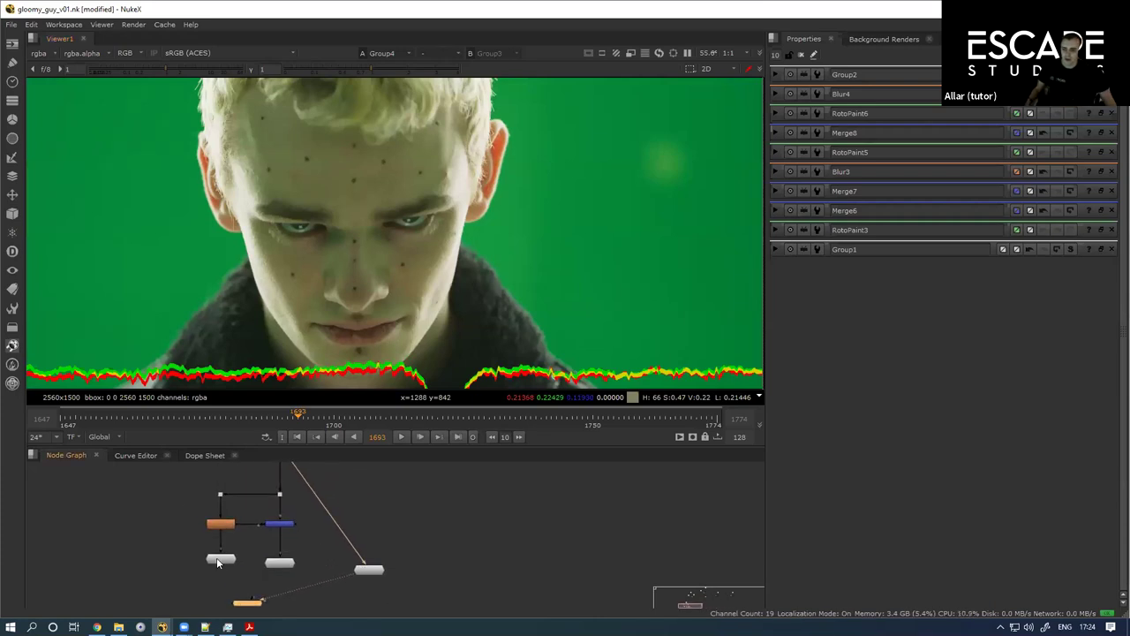
pyautogui.doubleClick(220, 560)
pyautogui.scroll(4, 283, 557)
pyautogui.moveTo(333, 513); pyautogui.dragTo(301, 563)
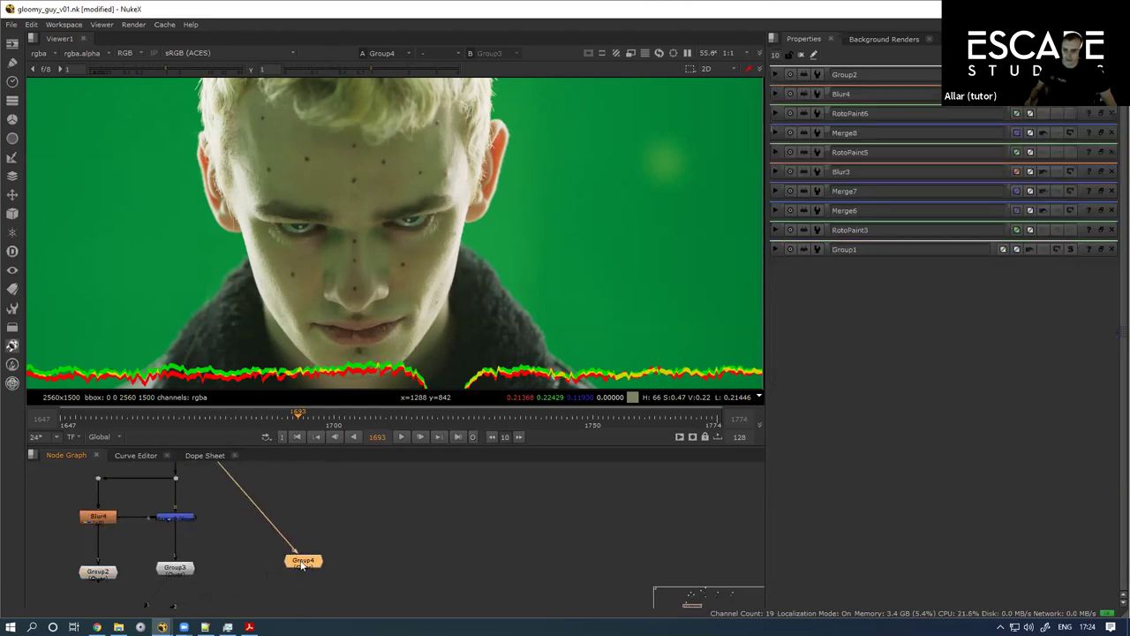
pyautogui.scroll(-2, 301, 565)
pyautogui.scroll(-2, 355, 263)
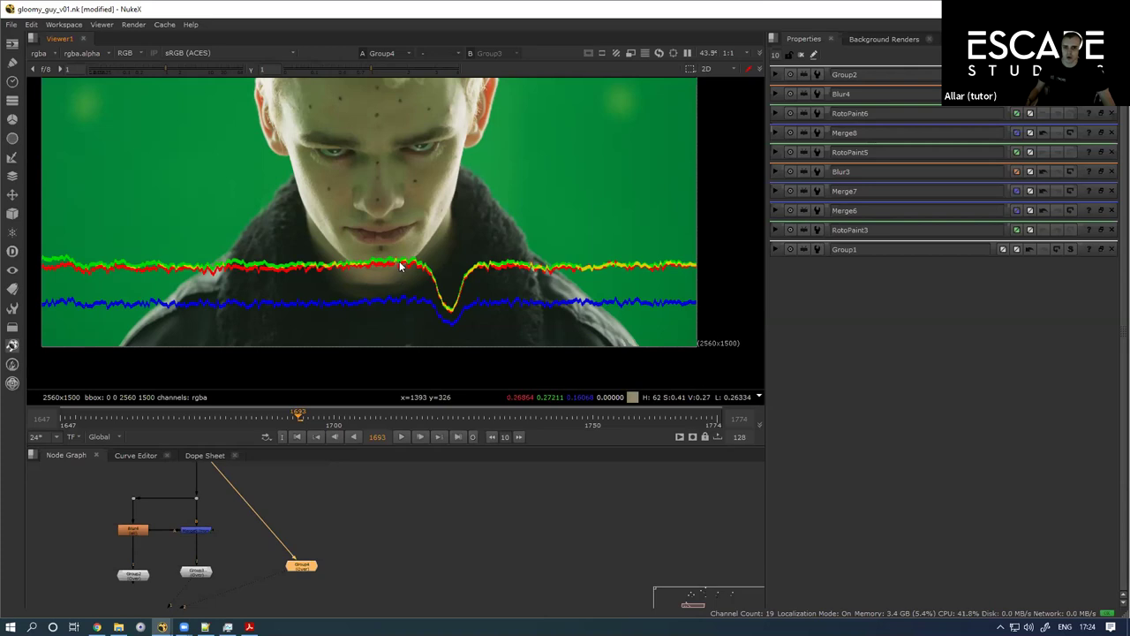
pyautogui.scroll(1, 399, 265)
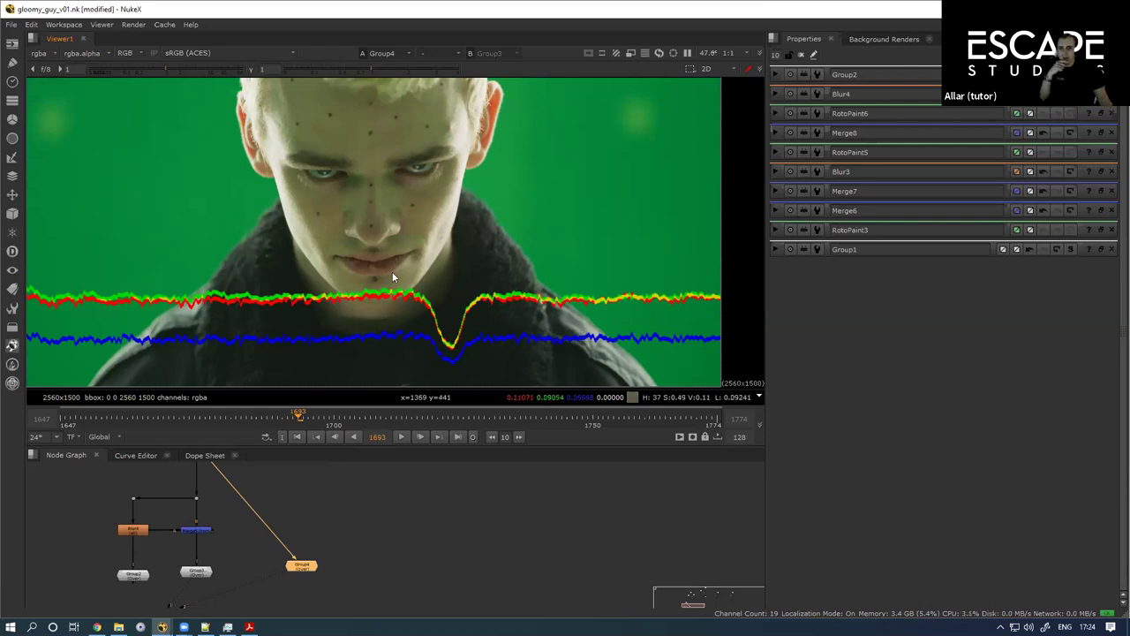
# Step: Spread out the sampling groups and viewer node to make room below Blur4 and Merge9
pyautogui.scroll(2, 292, 555)
pyautogui.scroll(1, 292, 555)
pyautogui.moveTo(237, 557); pyautogui.dragTo(293, 539)
pyautogui.scroll(-1, 220, 526)
pyautogui.moveTo(204, 528); pyautogui.dragTo(189, 535)
pyautogui.moveTo(99, 545); pyautogui.dragTo(116, 512)
pyautogui.moveTo(107, 574); pyautogui.dragTo(326, 520)
pyautogui.moveTo(234, 553); pyautogui.dragTo(234, 578)
# Step: Merge Blur4's low frequencies with Merge9's high frequencies using the plus operation and view the recombined image
pyautogui.click(148, 492)
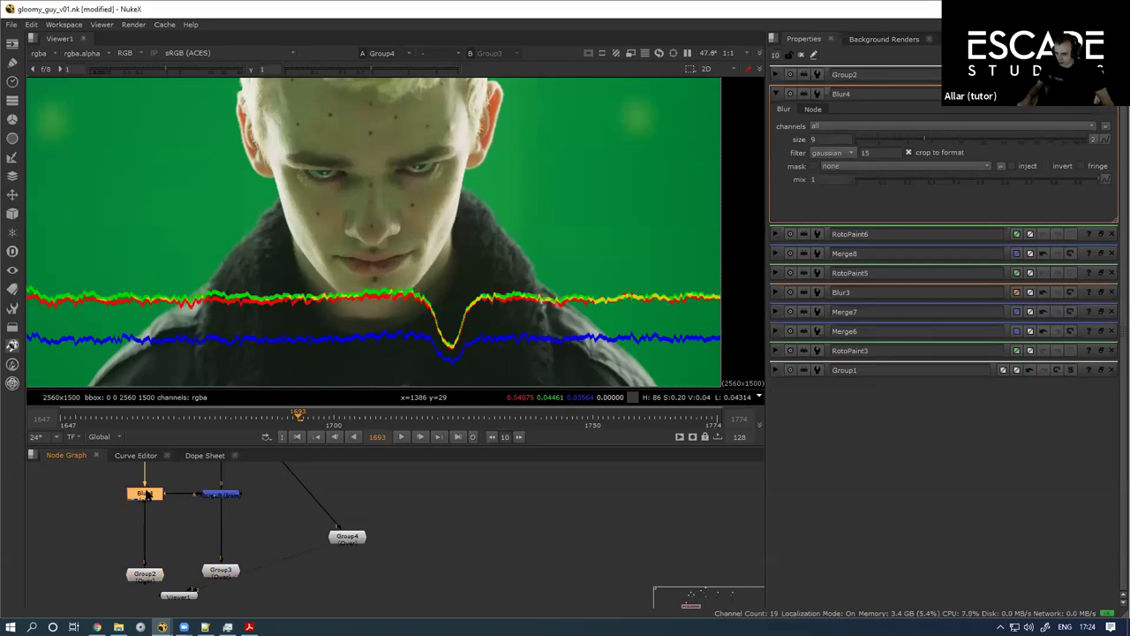
pyautogui.press('m')
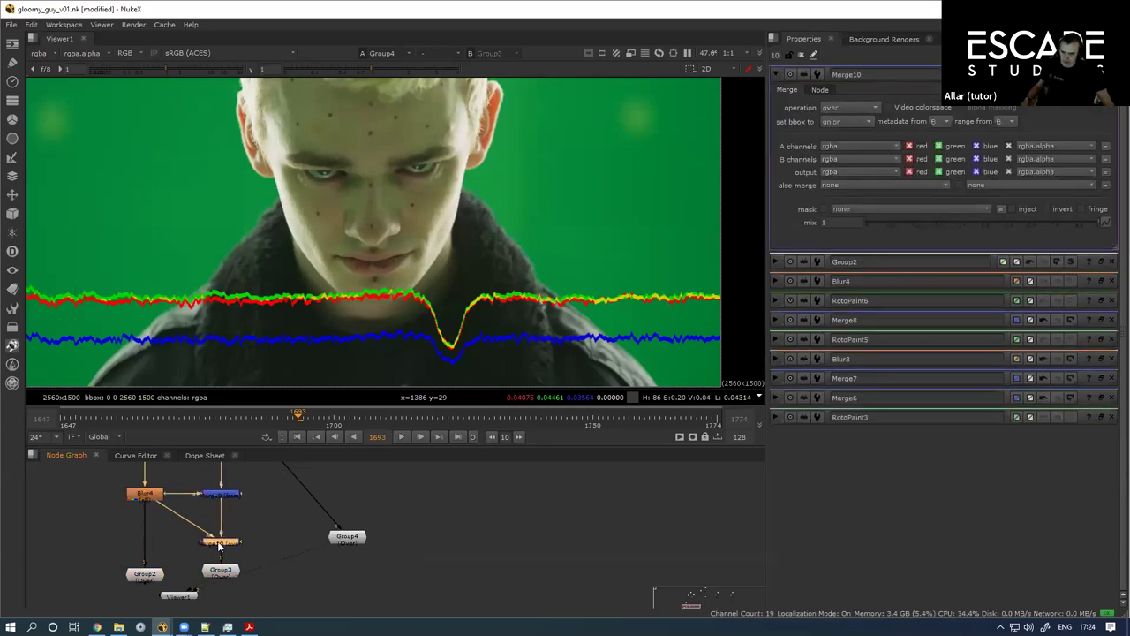
pyautogui.press('1')
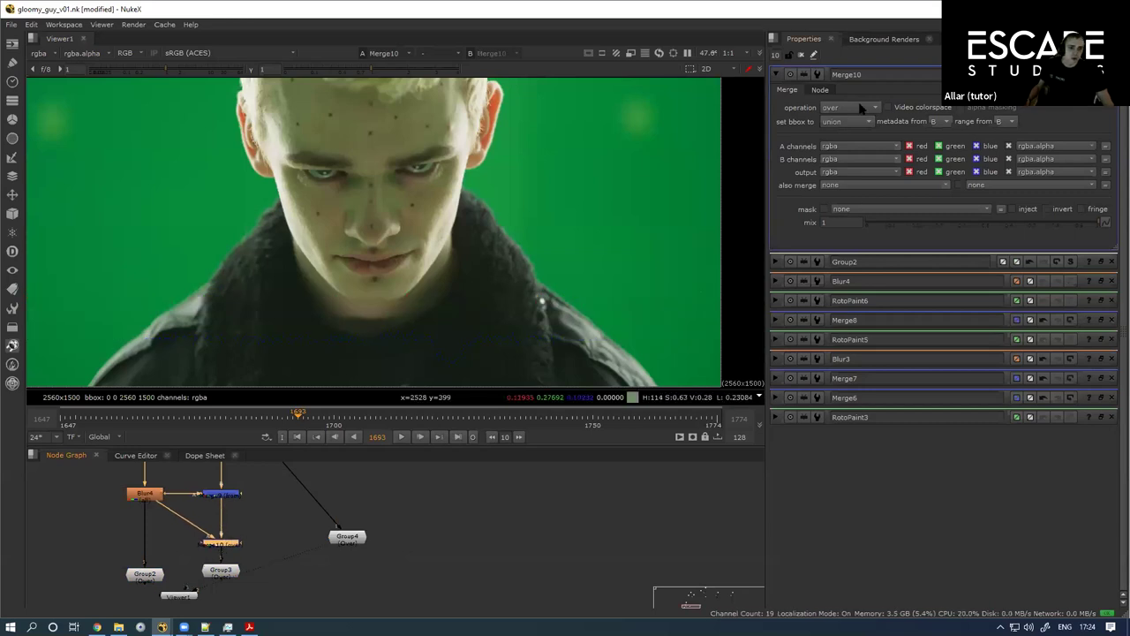
pyautogui.click(861, 107)
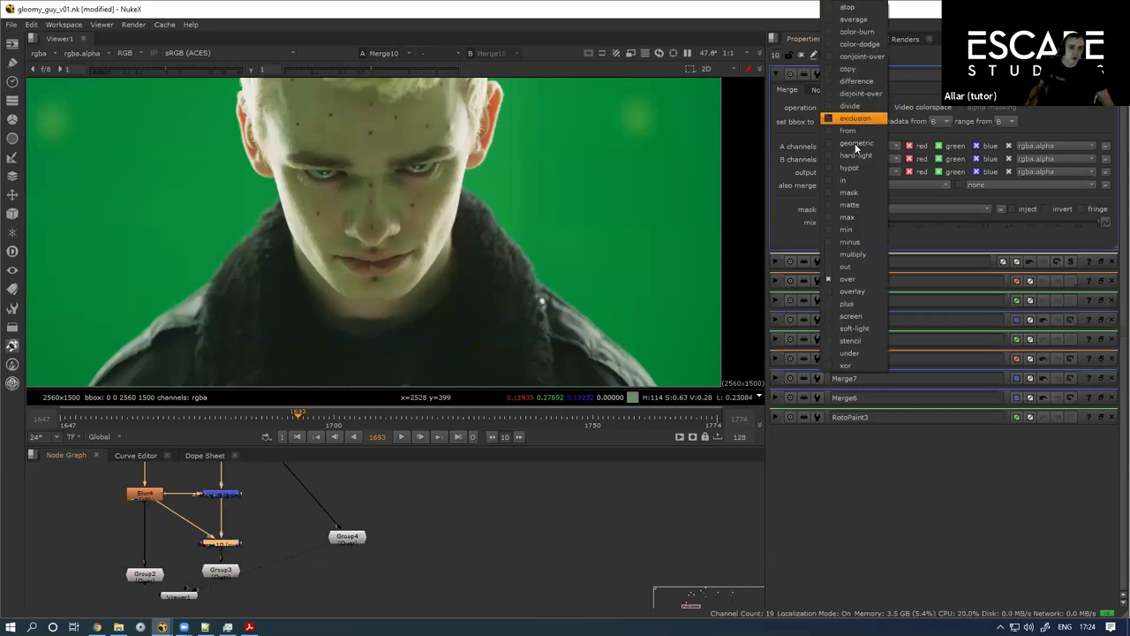
pyautogui.click(848, 303)
pyautogui.scroll(2, 371, 250)
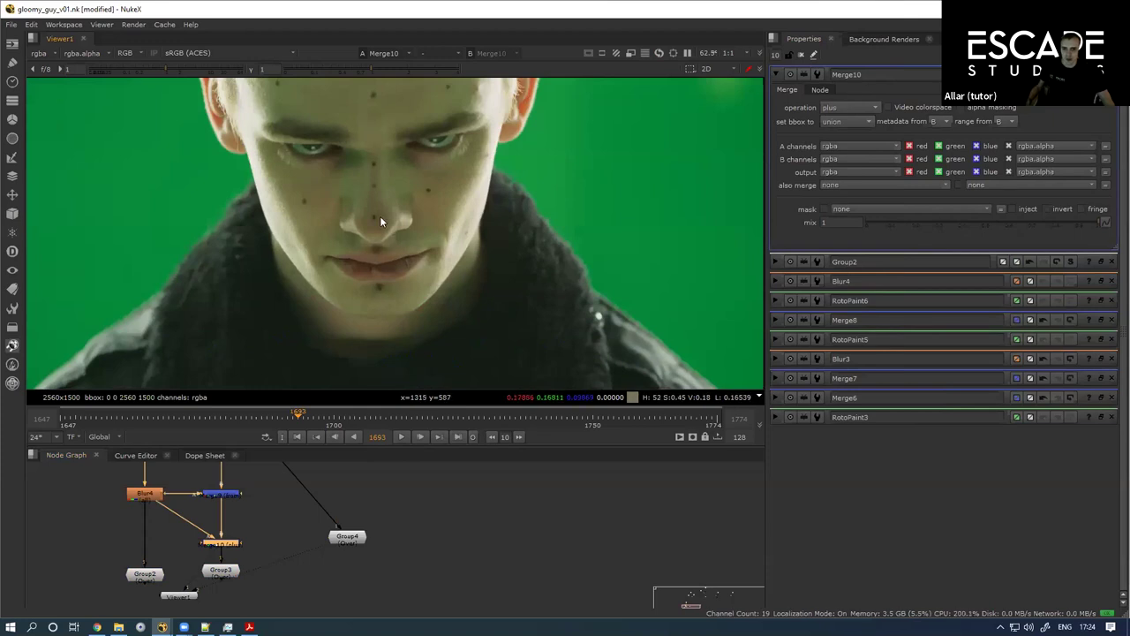
# Step: Compare the recombined image's graph in Group3 with the original footage's graph in Group4
pyautogui.click(221, 570)
pyautogui.press('1')
pyautogui.click(346, 537)
pyautogui.press('1')
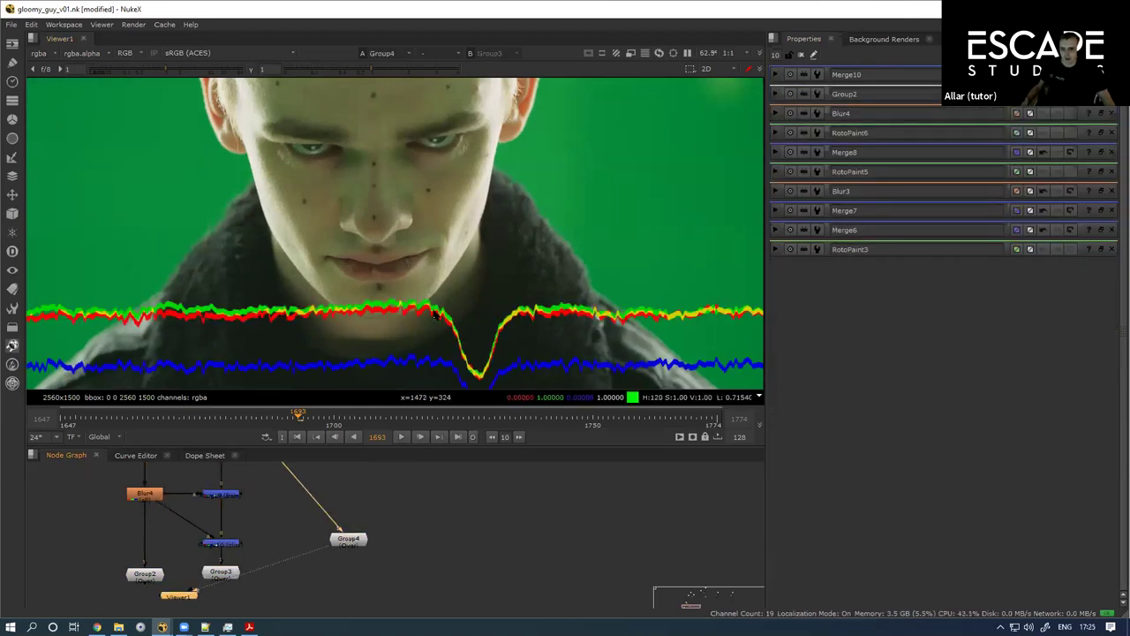
# Step: Move the viewer node below Group4, lower Group2 and Group3, and shift Merge10 between Blur4 and Merge9
pyautogui.moveTo(166, 606)
pyautogui.mouseDown()
pyautogui.moveTo(150, 558)
pyautogui.moveTo(355, 580)
pyautogui.mouseUp()
pyautogui.moveTo(131, 505)
pyautogui.mouseDown()
pyautogui.moveTo(121, 553)
pyautogui.moveTo(129, 531)
pyautogui.mouseUp()
pyautogui.moveTo(54, 585)
pyautogui.mouseDown()
pyautogui.moveTo(292, 554)
pyautogui.moveTo(262, 535)
pyautogui.moveTo(205, 574)
pyautogui.moveTo(204, 600)
pyautogui.mouseUp()
pyautogui.click(95, 522)
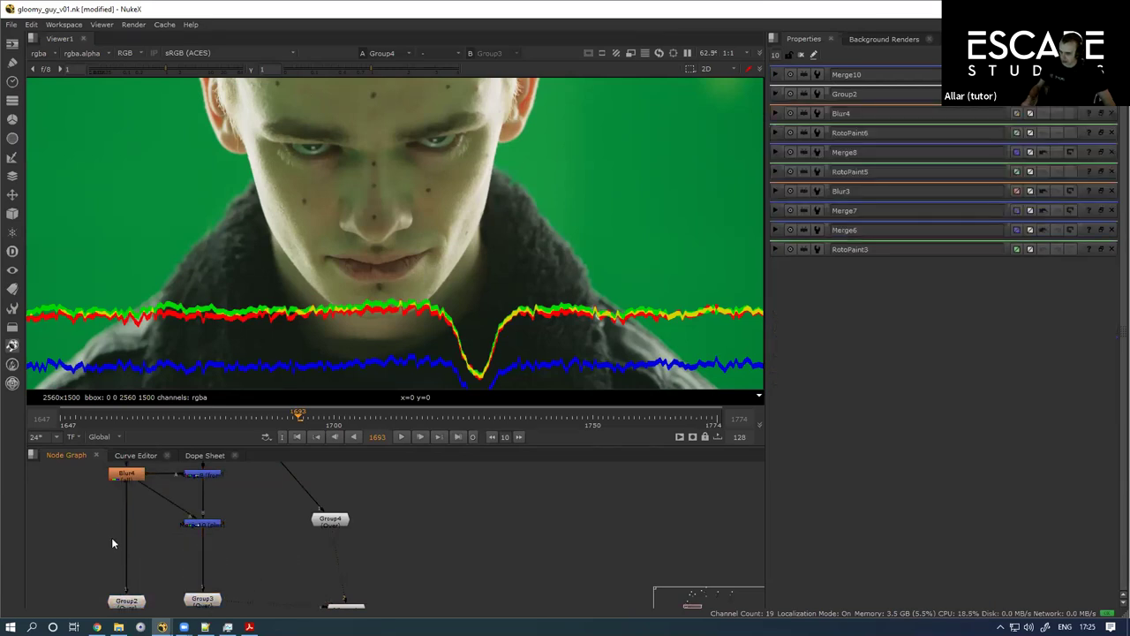
pyautogui.click(195, 524)
pyautogui.click(170, 555)
pyautogui.moveTo(191, 525); pyautogui.dragTo(165, 537)
# Step: Add a merge node fed by Merge9's high frequencies, and frame Merge9's output in the viewer
pyautogui.click(207, 477)
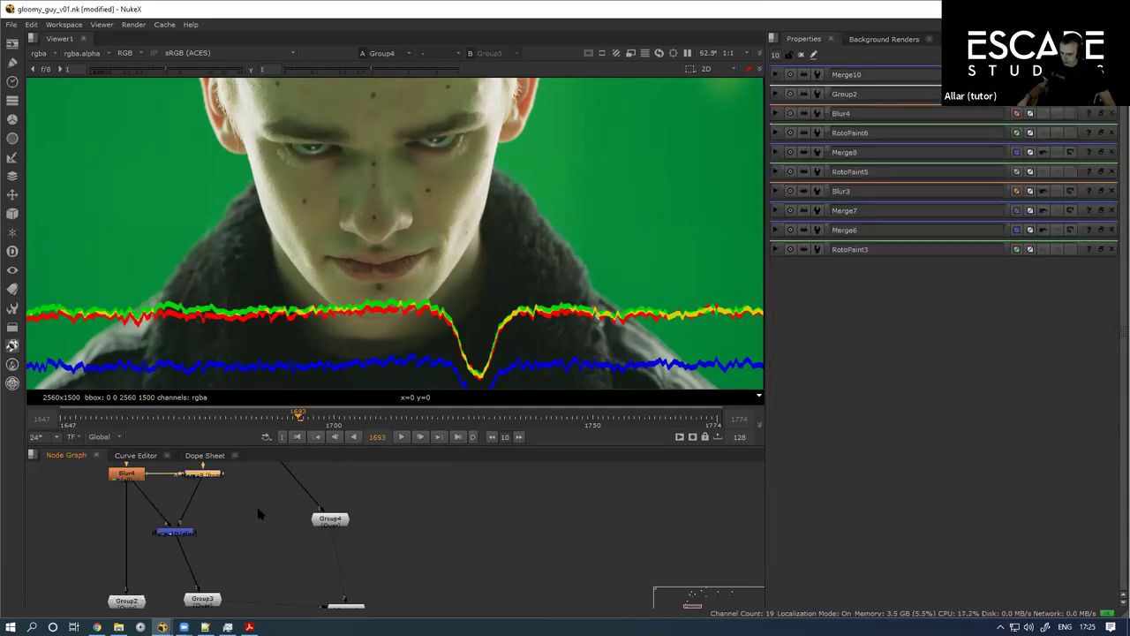
pyautogui.press('m')
pyautogui.moveTo(250, 479); pyautogui.dragTo(253, 539)
pyautogui.press('1')
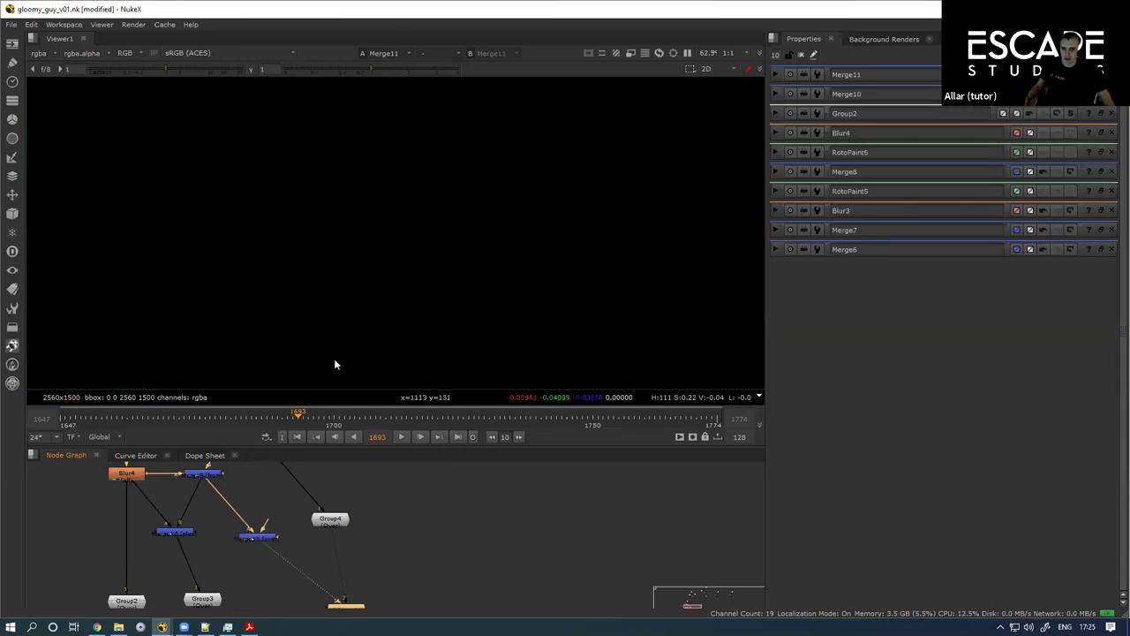
pyautogui.scroll(-3, 300, 336)
pyautogui.click(213, 473)
pyautogui.press('1')
pyautogui.press('f')
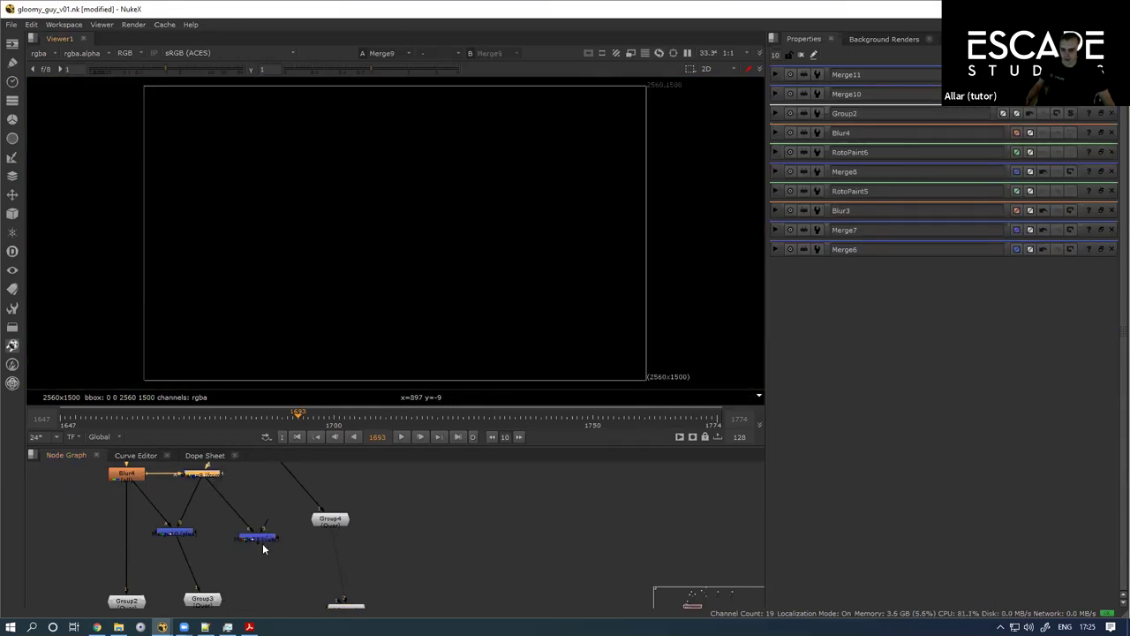
# Step: Insert Merge11 between Merge10 and Group3 to merge the high frequencies over the recombined image, and view the result in RGB
pyautogui.moveTo(182, 579); pyautogui.dragTo(181, 581)
pyautogui.moveTo(259, 539); pyautogui.dragTo(190, 568)
pyautogui.press('1')
pyautogui.moveTo(226, 483); pyautogui.dragTo(221, 523)
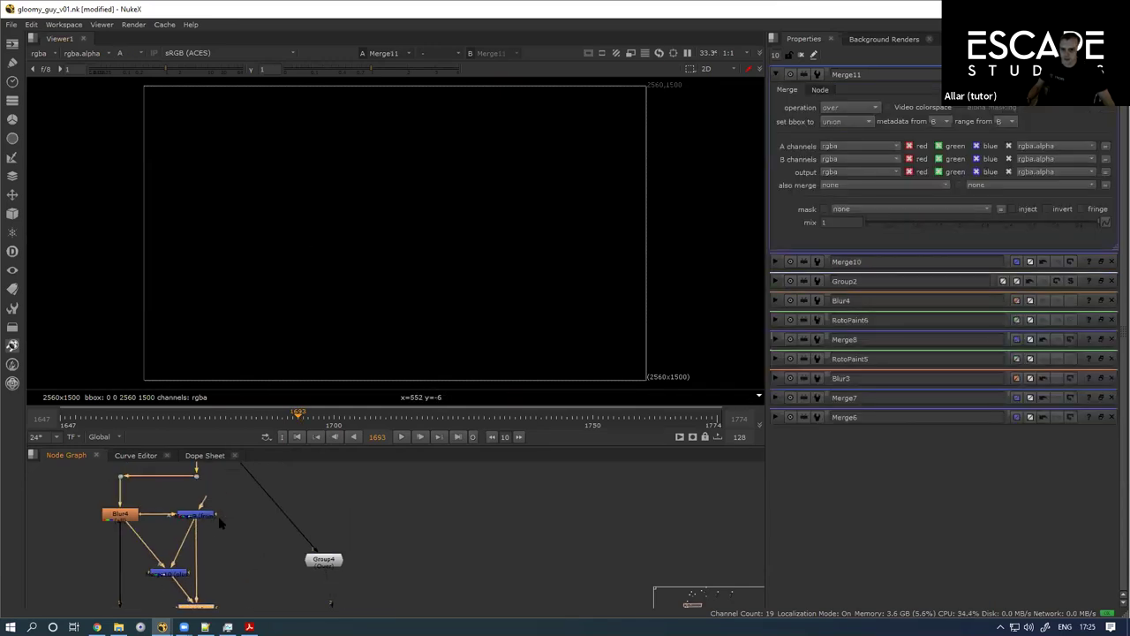
pyautogui.click(200, 488)
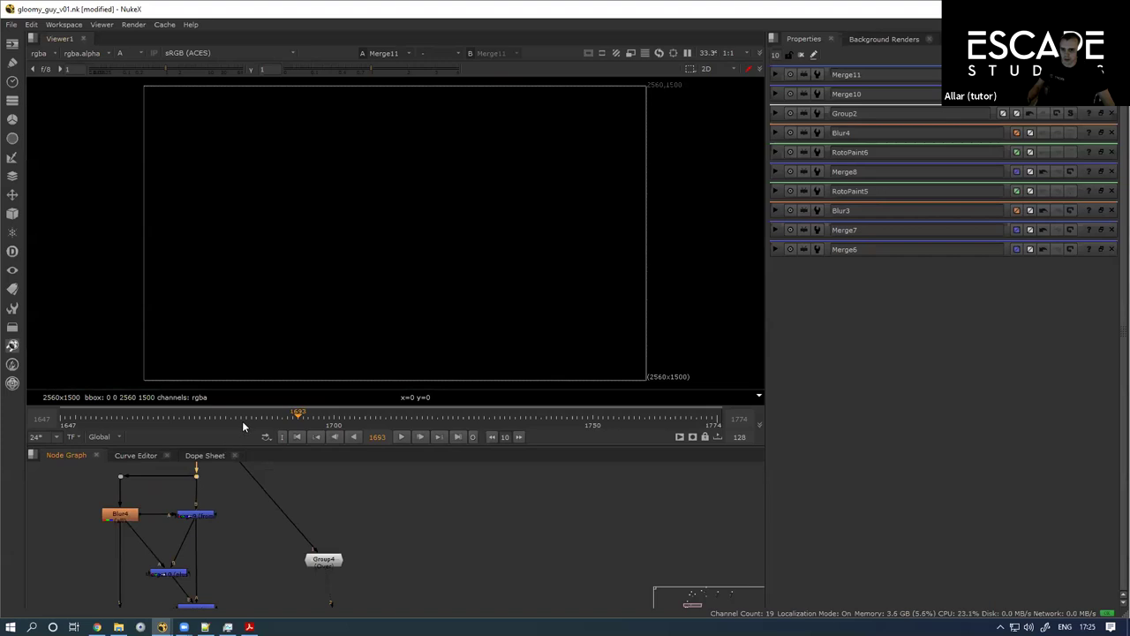
pyautogui.press('a')
pyautogui.scroll(5, 335, 239)
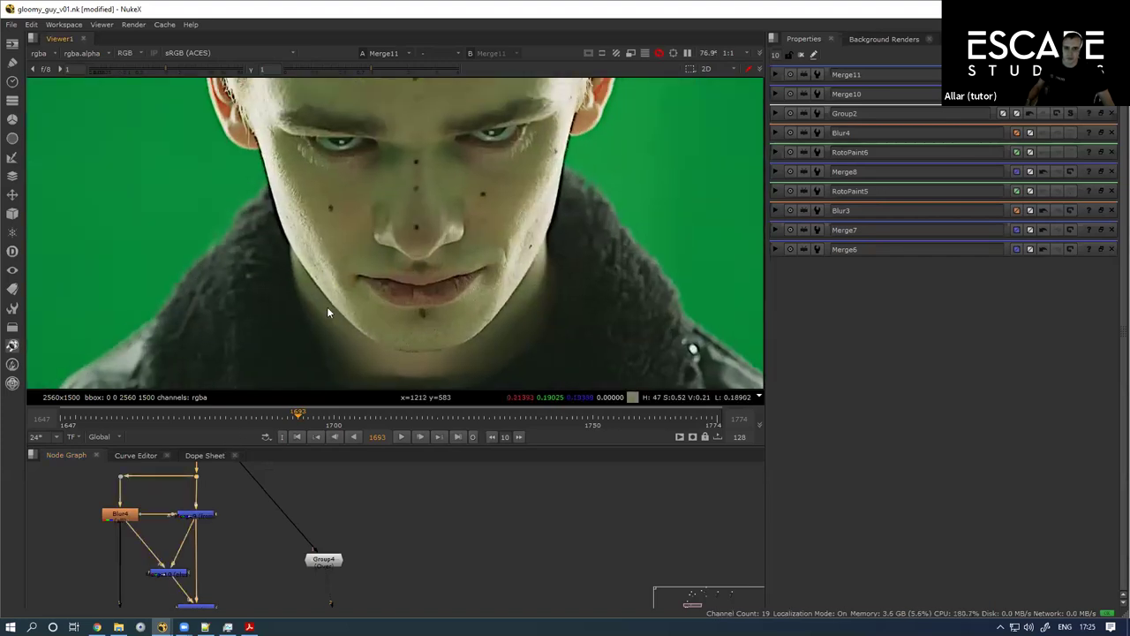
pyautogui.moveTo(326, 306); pyautogui.dragTo(273, 408)
# Step: Toggle Merge11 off and on to compare the forehead and eye detail with and without the extra high frequencies
pyautogui.moveTo(206, 601); pyautogui.dragTo(215, 569)
pyautogui.click(212, 574)
pyautogui.press('d')
pyautogui.scroll(2, 347, 231)
pyautogui.scroll(2, 368, 204)
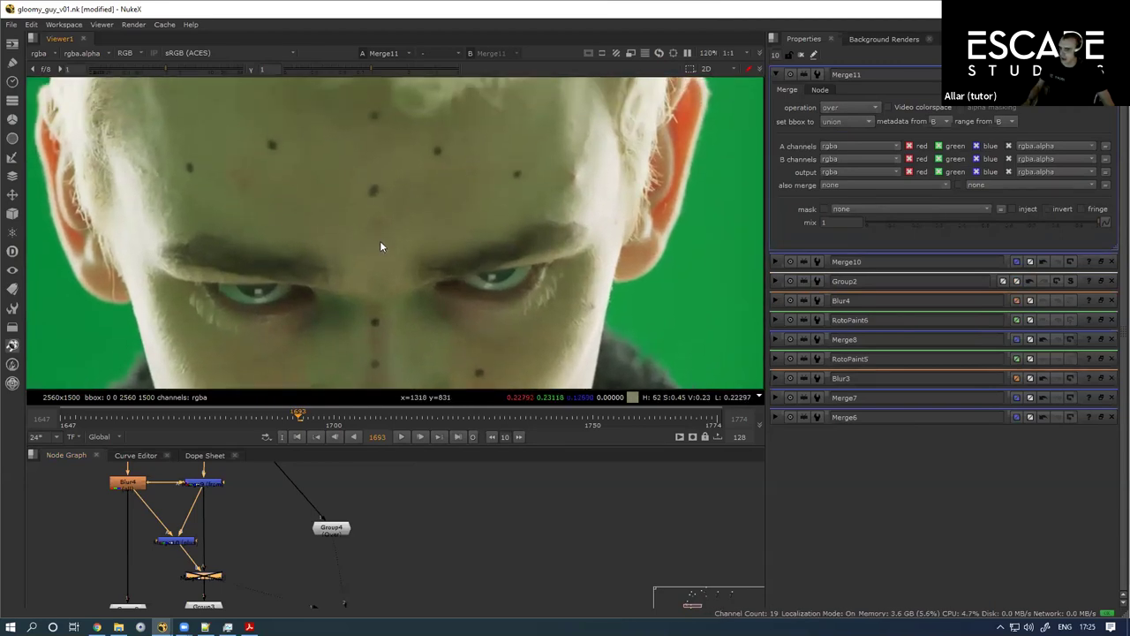
pyautogui.press('d')
pyautogui.press('d')
pyautogui.press('d')
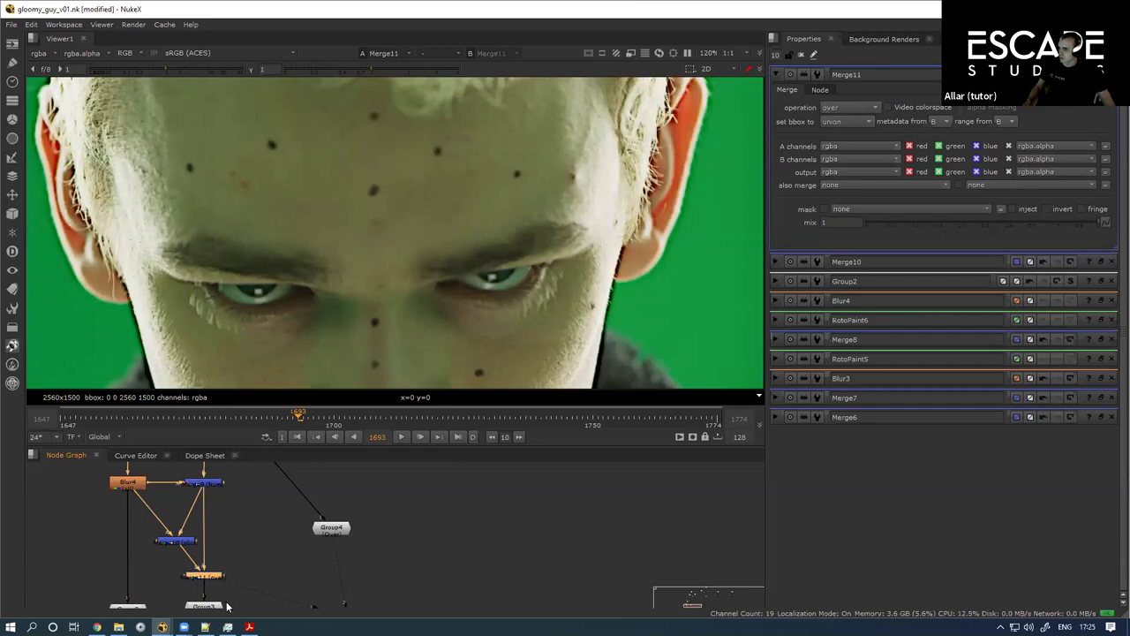
pyautogui.press('d')
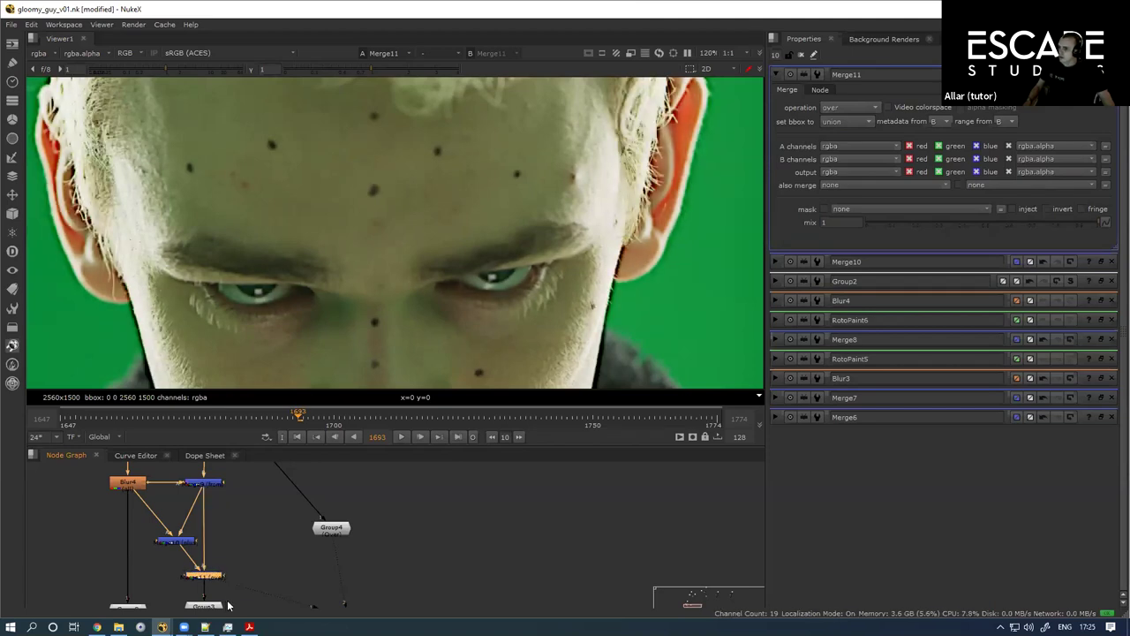
# Step: Switch Merge11 off and on repeatedly to compare the sharpening across the whole face and hair
pyautogui.press('d')
pyautogui.press('d')
pyautogui.press('d')
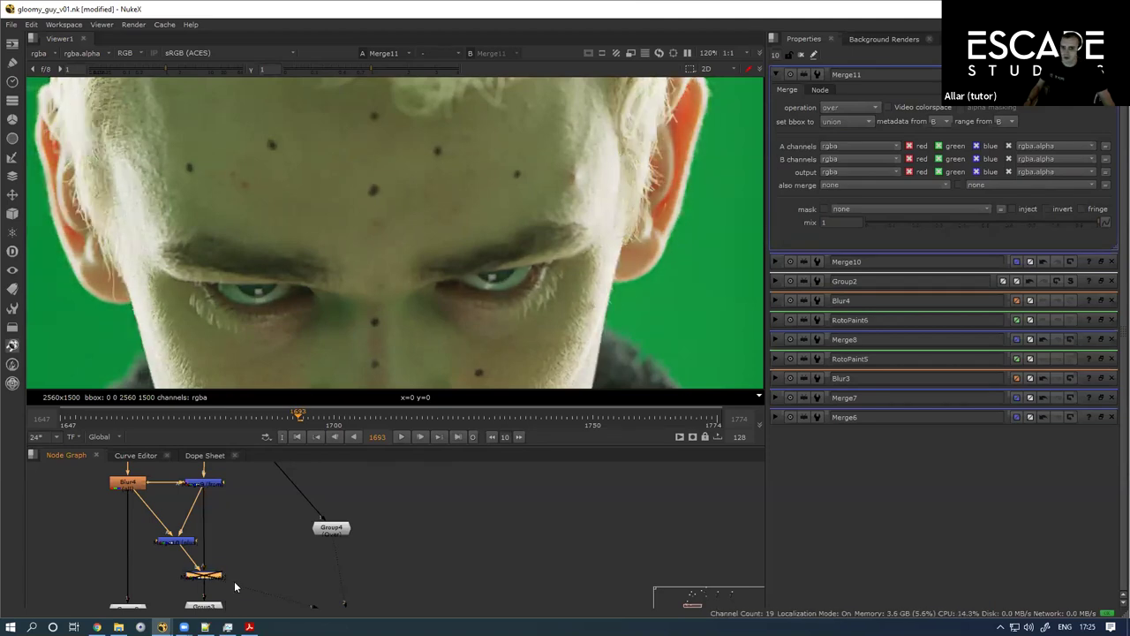
pyautogui.press('d')
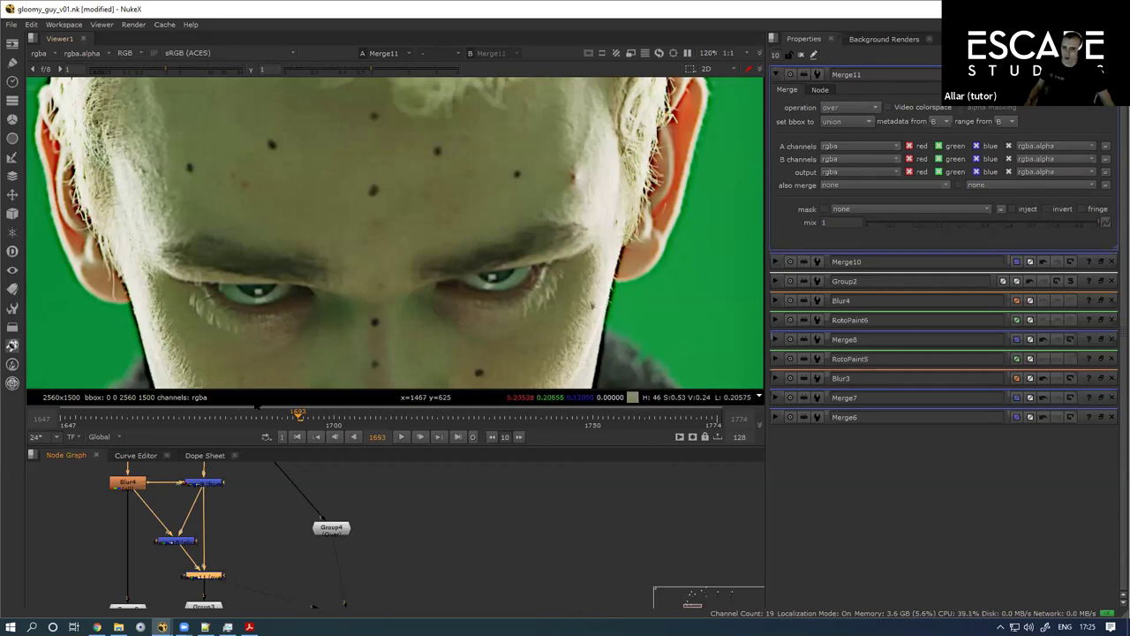
pyautogui.press('d')
pyautogui.press('d')
# Step: Compare the cheek hairs and the skin around the eye close up with Merge11 disabled and enabled
pyautogui.scroll(5, 179, 368)
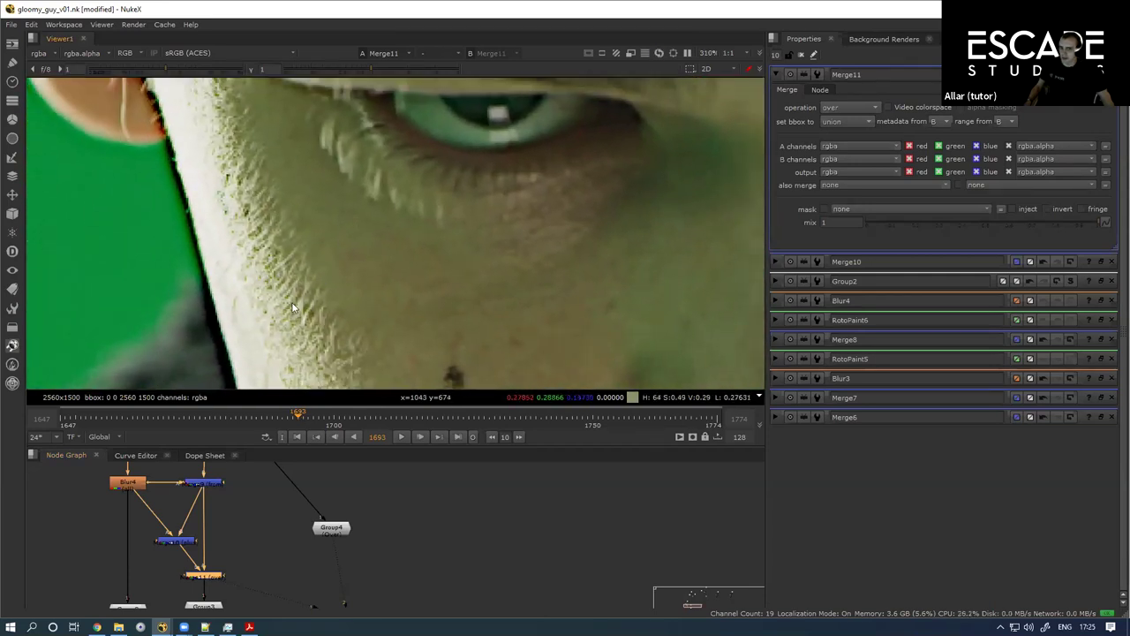
pyautogui.press('d')
pyautogui.press('d')
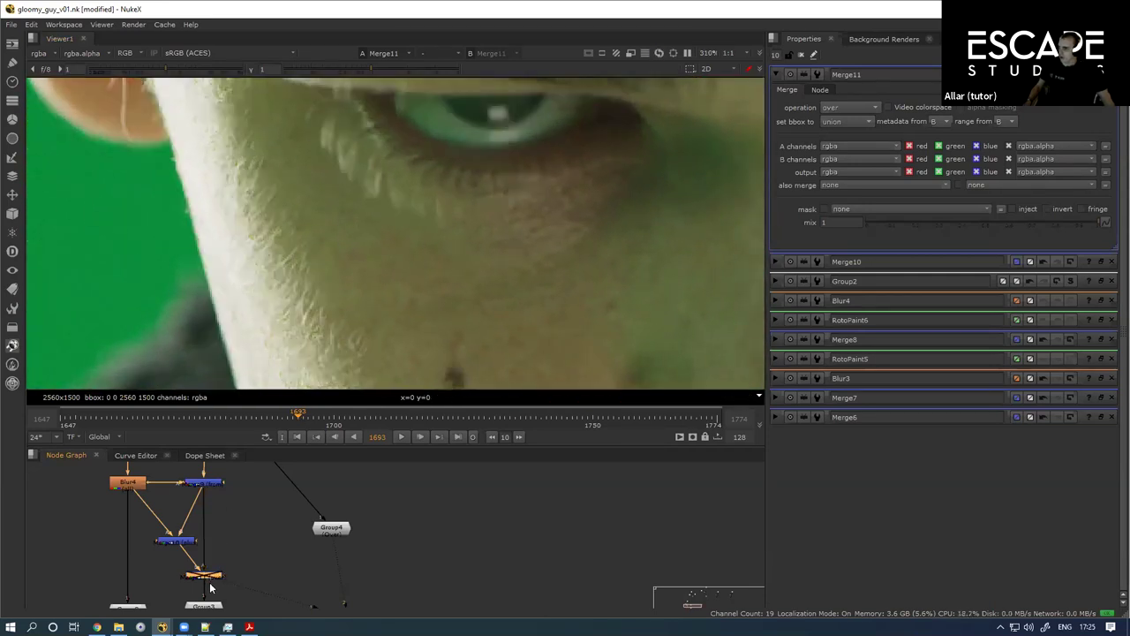
pyautogui.press('d')
pyautogui.press('d')
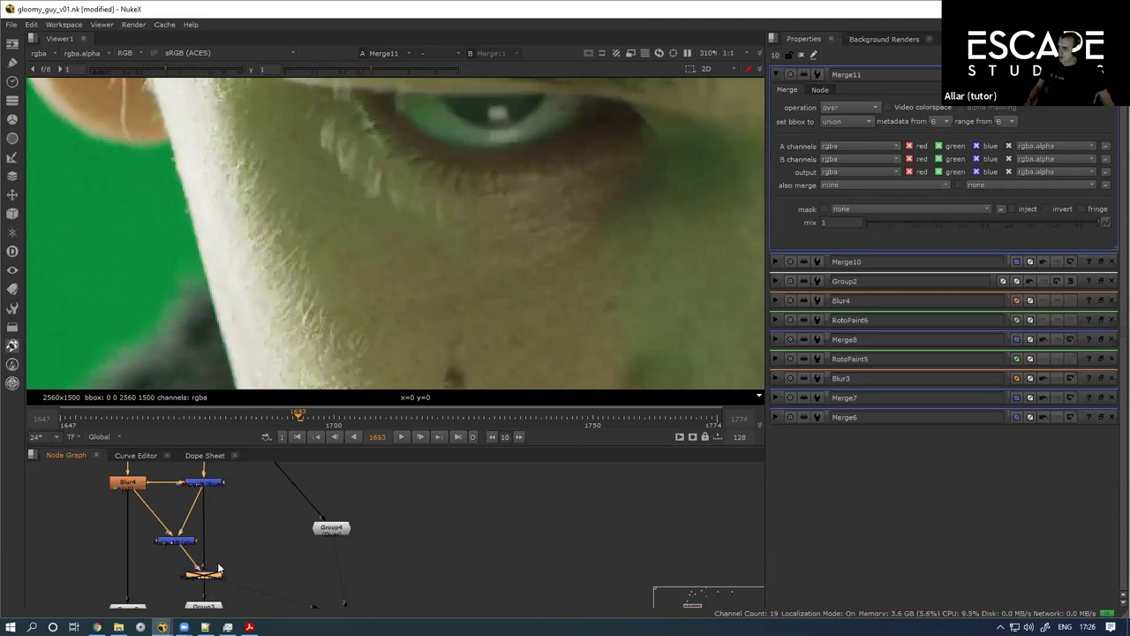
pyautogui.moveTo(398, 166); pyautogui.dragTo(317, 226)
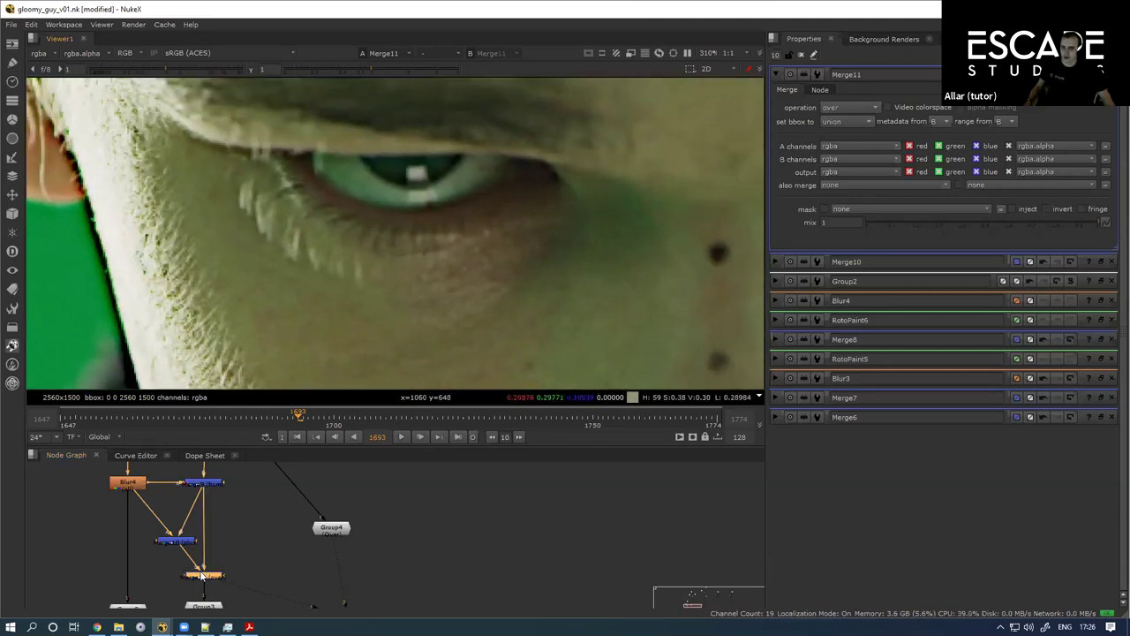
pyautogui.press('d')
pyautogui.press('d')
# Step: View Group3's output in the viewer and frame the full image with its RGB graph
pyautogui.moveTo(209, 580); pyautogui.dragTo(208, 525)
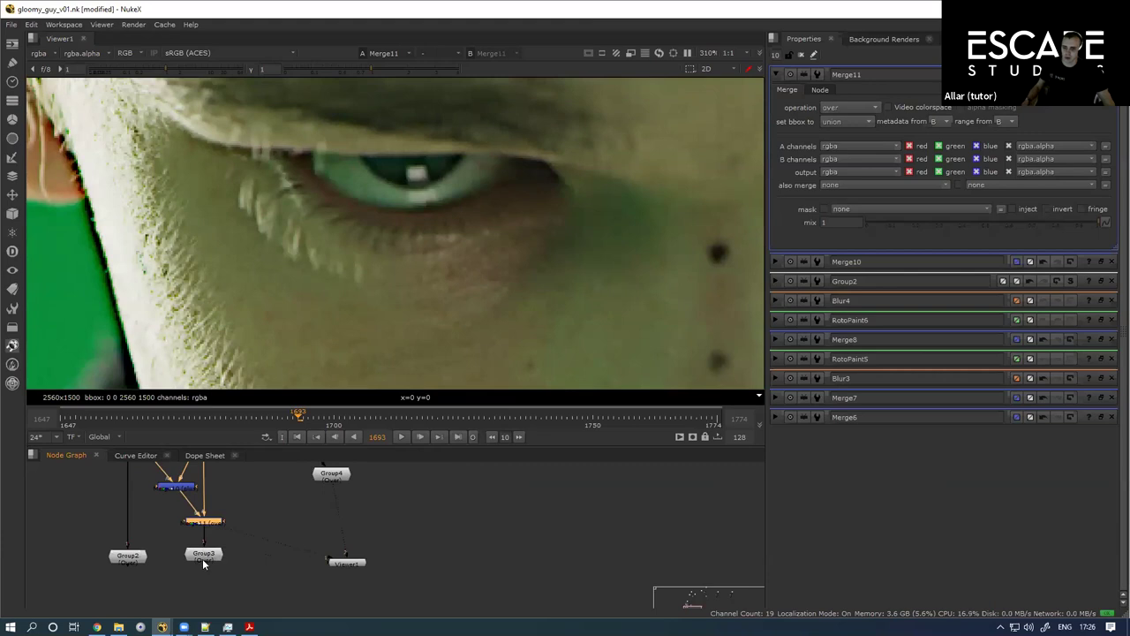
pyautogui.click(205, 558)
pyautogui.press('1')
pyautogui.scroll(-7, 328, 274)
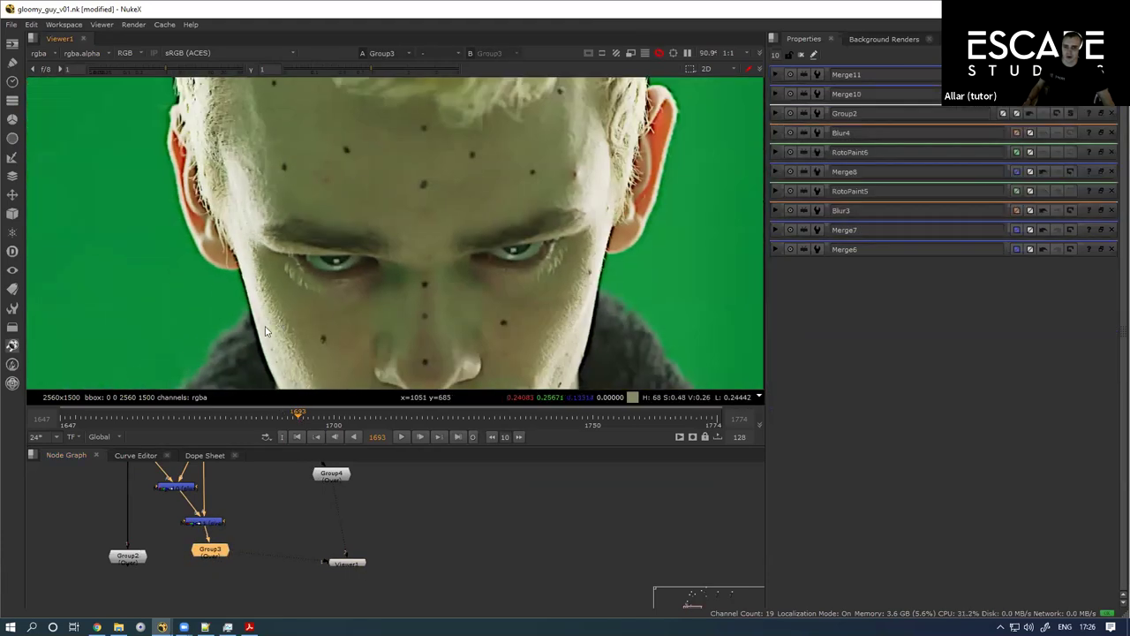
pyautogui.scroll(-4, 331, 272)
pyautogui.moveTo(316, 267); pyautogui.dragTo(307, 223)
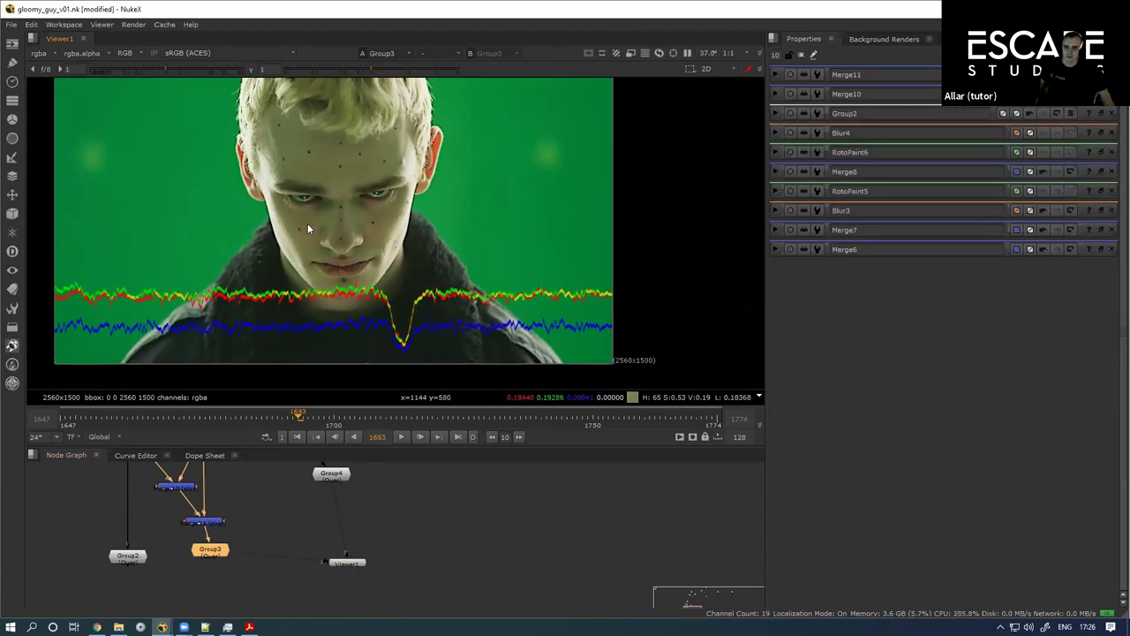
pyautogui.scroll(1, 307, 223)
# Step: Toggle Merge11 while viewing Group3 to compare the RGB graph with and without the extra high frequencies
pyautogui.press('d')
pyautogui.press('d')
pyautogui.moveTo(209, 550)
pyautogui.mouseDown()
pyautogui.moveTo(191, 555)
pyautogui.moveTo(209, 563)
pyautogui.mouseUp()
pyautogui.doubleClick(211, 523)
pyautogui.click(213, 522)
pyautogui.press('d')
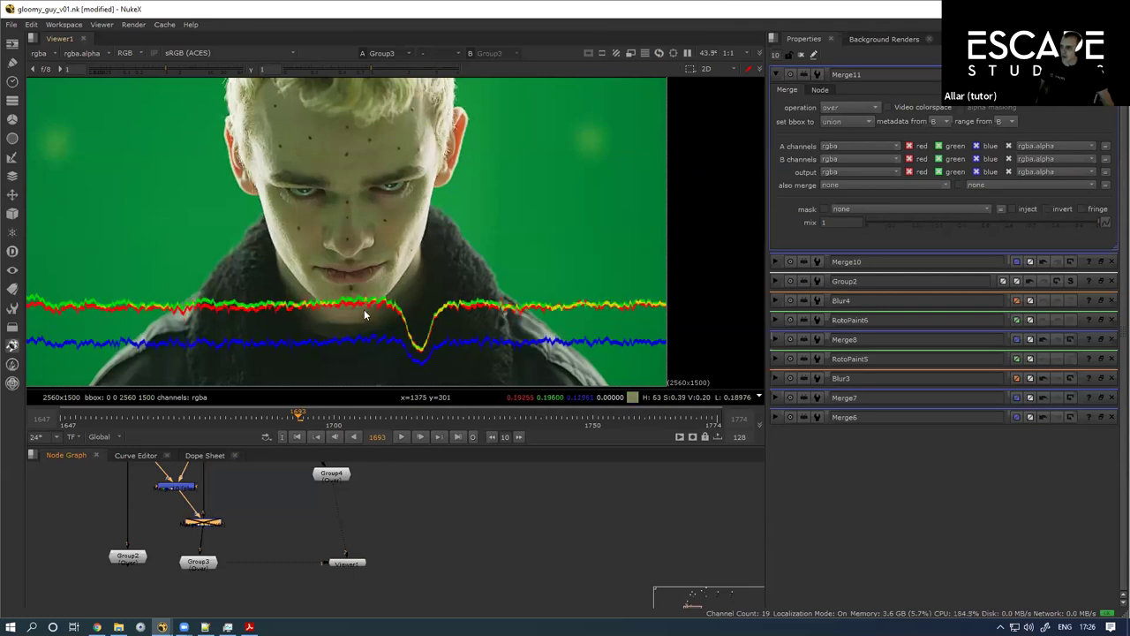
pyautogui.press('d')
pyautogui.press('d')
pyautogui.press('d')
pyautogui.press('d')
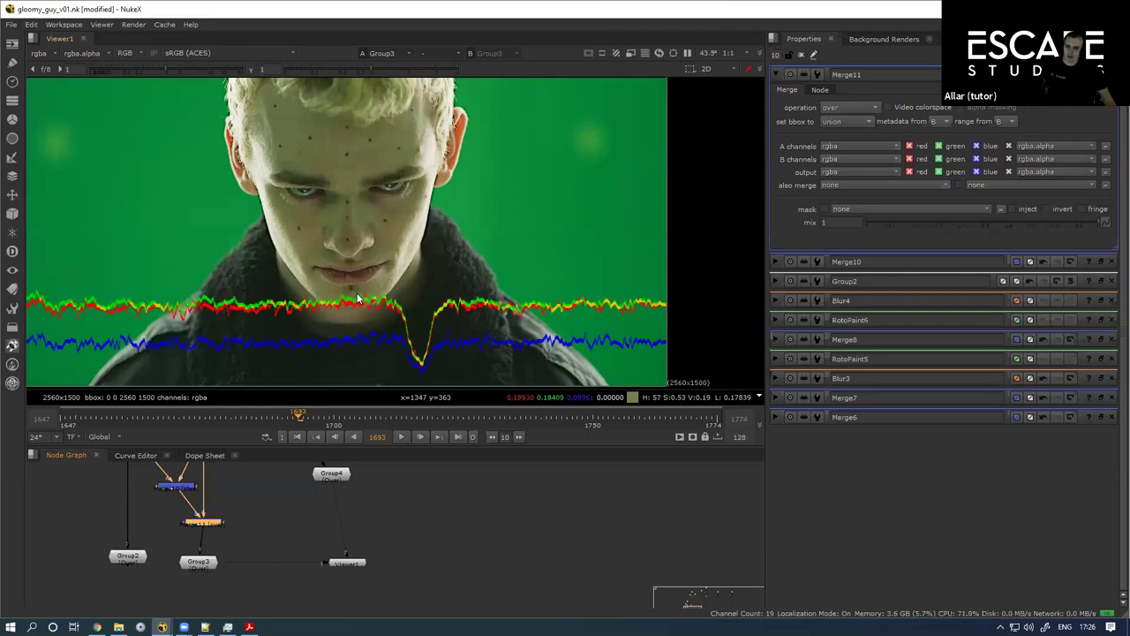
# Step: Align Group3 below Merge11 and set Merge11's operation to plus
pyautogui.moveTo(197, 569); pyautogui.dragTo(201, 568)
pyautogui.click(206, 523)
pyautogui.click(866, 109)
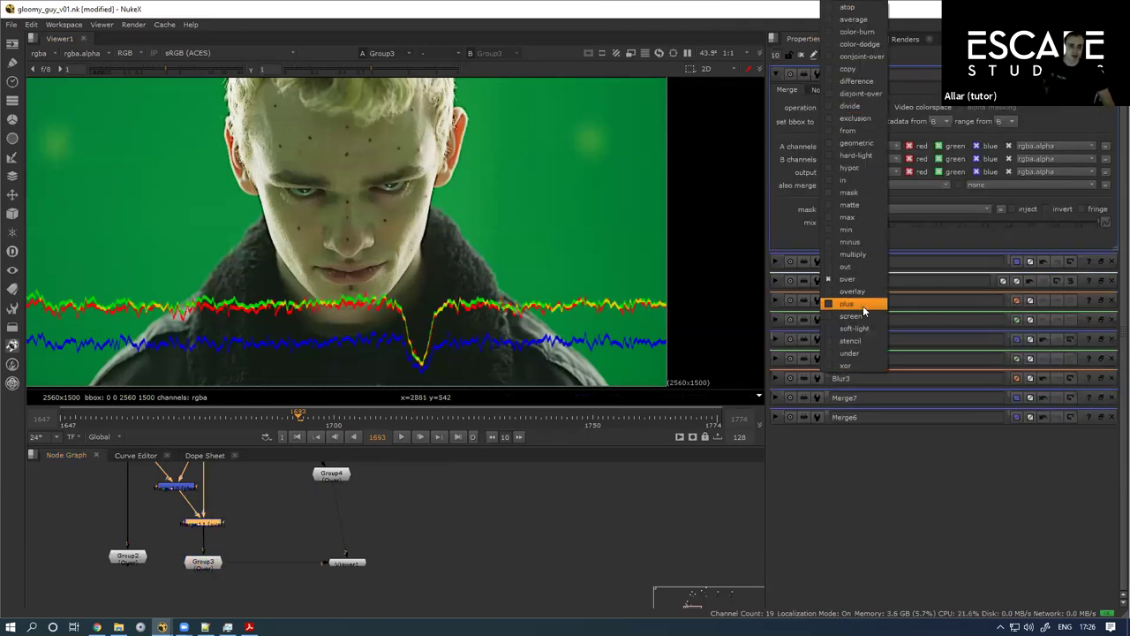
pyautogui.click(848, 303)
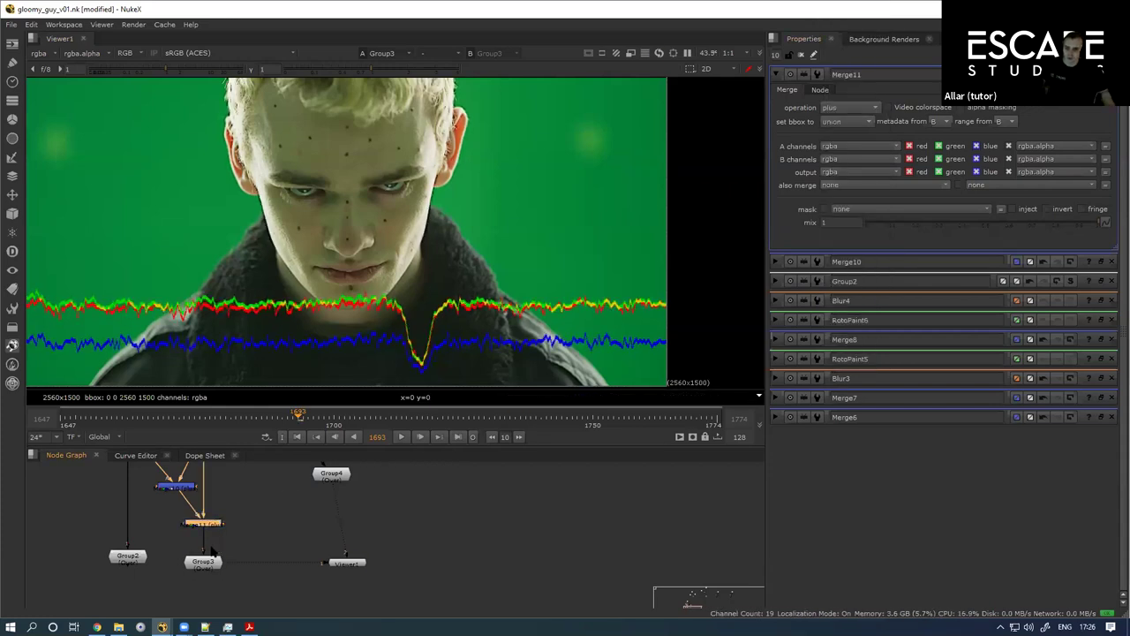
# Step: Branch a new connection off the source image beside the merge tree and add a Sharpen node to it
pyautogui.scroll(-3, 237, 538)
pyautogui.moveTo(259, 514); pyautogui.dragTo(332, 542)
pyautogui.scroll(3, 232, 540)
pyautogui.moveTo(270, 502); pyautogui.dragTo(243, 542)
pyautogui.scroll(3, 243, 542)
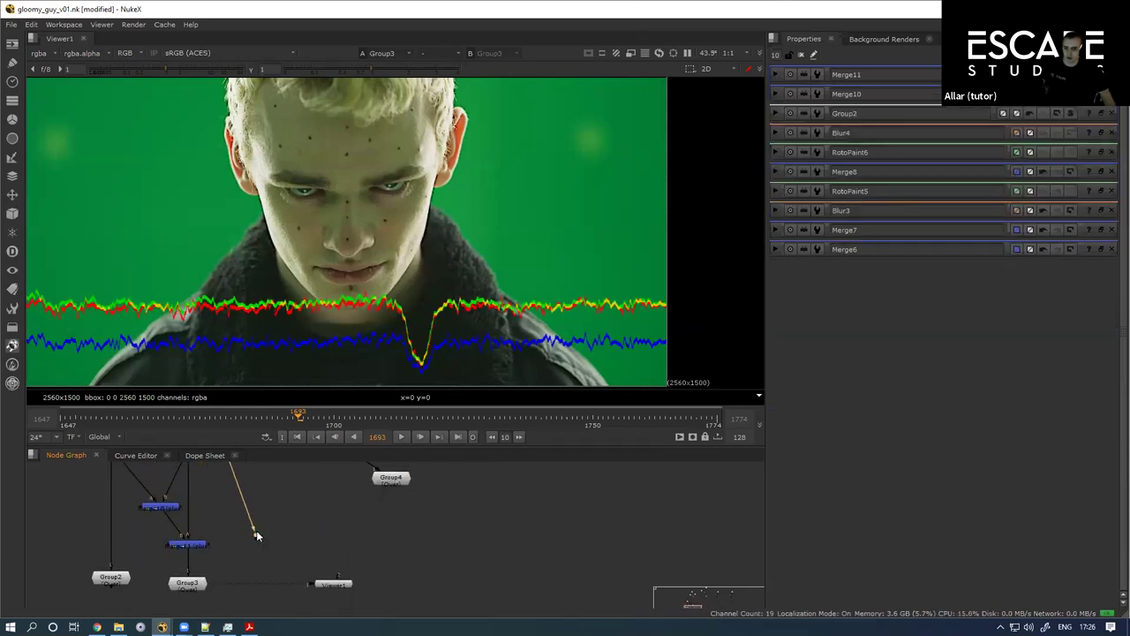
pyautogui.press('Tab')
pyautogui.write('sharp')
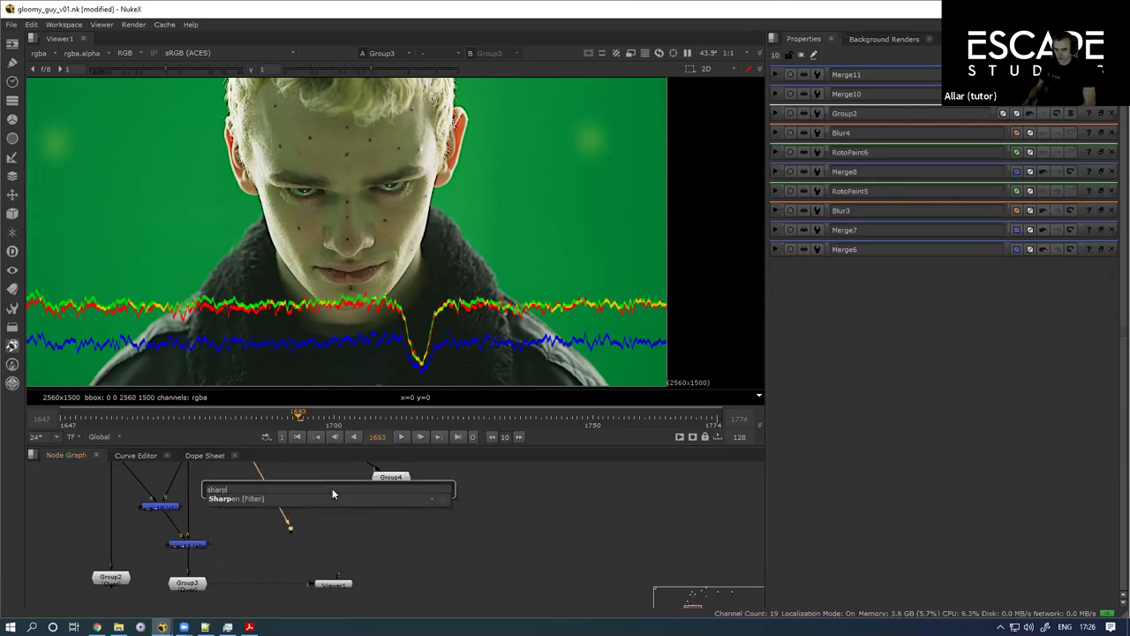
pyautogui.press('Return')
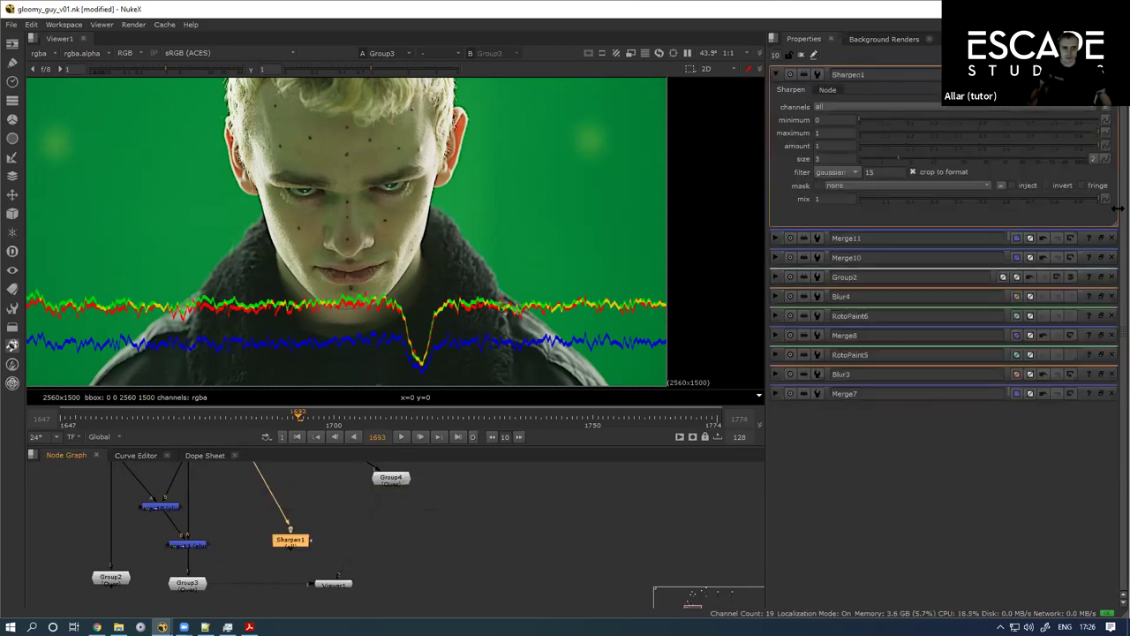
# Step: Shift the viewer node aside and place a copy of the Group3 graph node below Sharpen1
pyautogui.moveTo(328, 585); pyautogui.dragTo(320, 596)
pyautogui.click(201, 587)
pyautogui.click(291, 542)
pyautogui.hotkey('ctrl', 'v')
pyautogui.moveTo(293, 556); pyautogui.dragTo(292, 578)
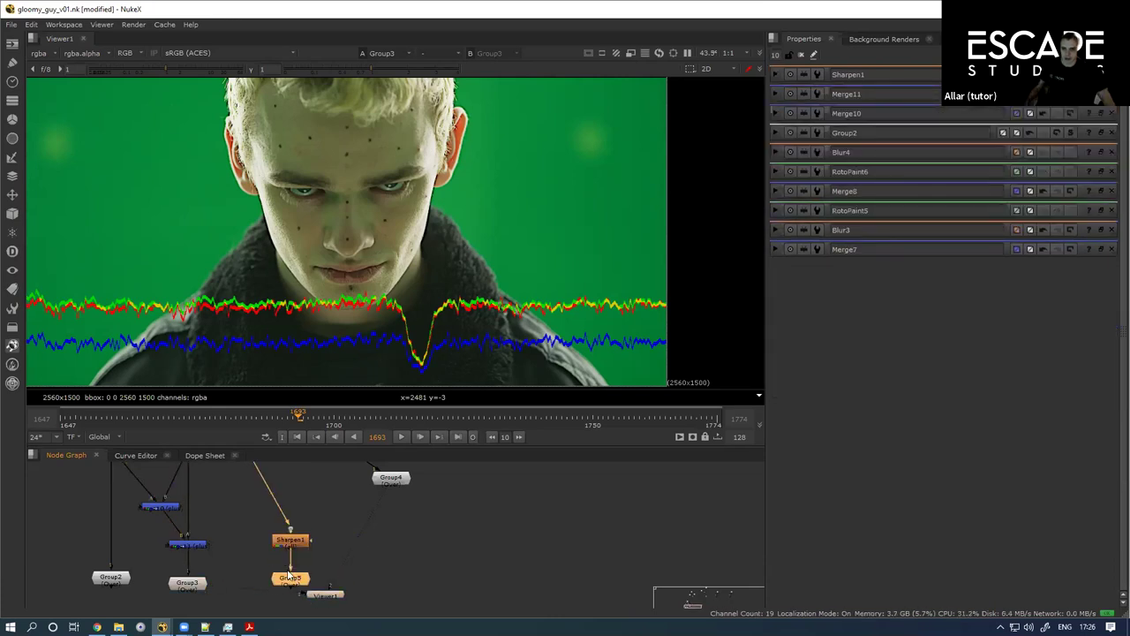
# Step: Connect Group5 to the viewer, move the viewer node between the branches, and switch between the Sharpen and Group3 graphs
pyautogui.press('1')
pyautogui.click(328, 596)
pyautogui.moveTo(340, 607); pyautogui.dragTo(257, 616)
pyautogui.press('1')
pyautogui.press('2')
pyautogui.press('1')
pyautogui.press('2')
# Step: Check Blur4's size and set Sharpen1's size to 9 to match it
pyautogui.doubleClick(300, 535)
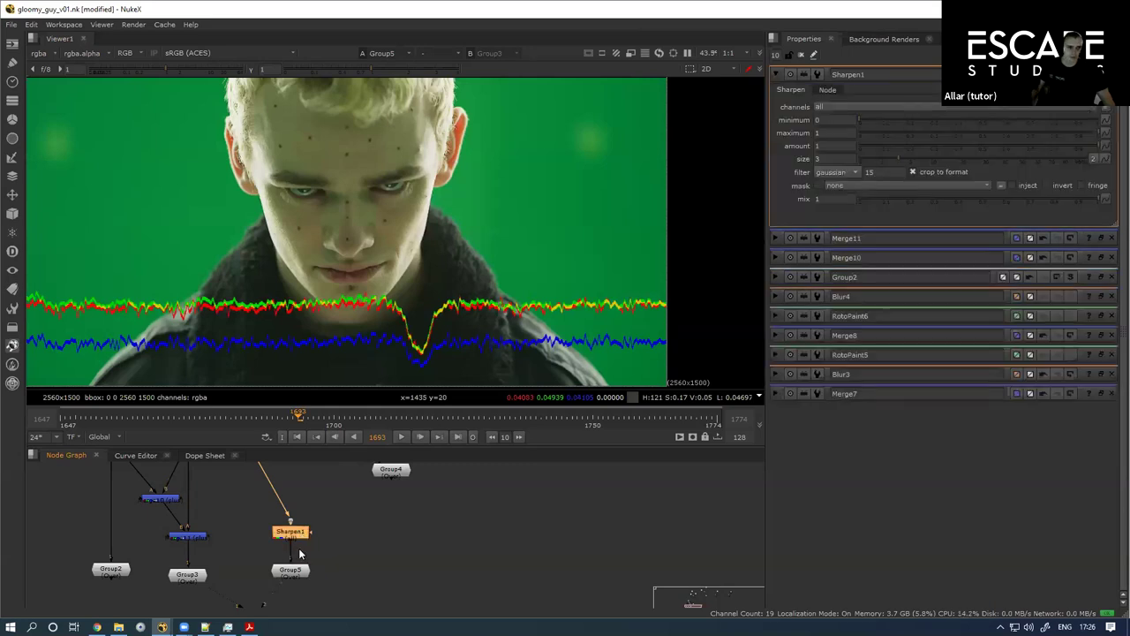
pyautogui.scroll(-3, 242, 593)
pyautogui.scroll(3, 172, 502)
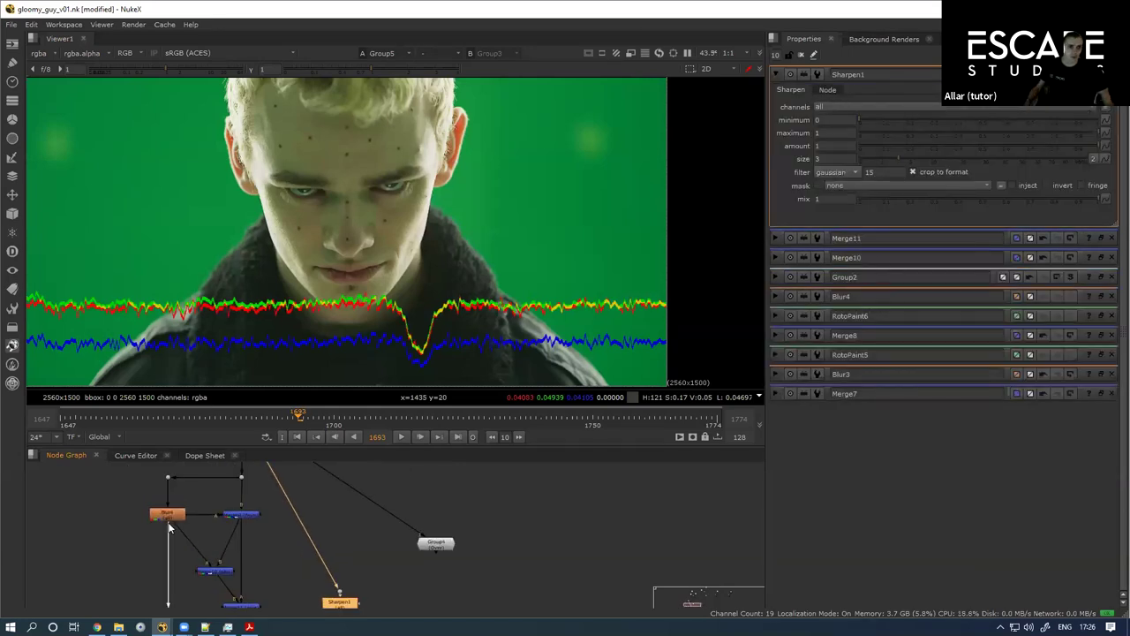
pyautogui.doubleClick(171, 522)
pyautogui.moveTo(340, 605); pyautogui.dragTo(331, 504)
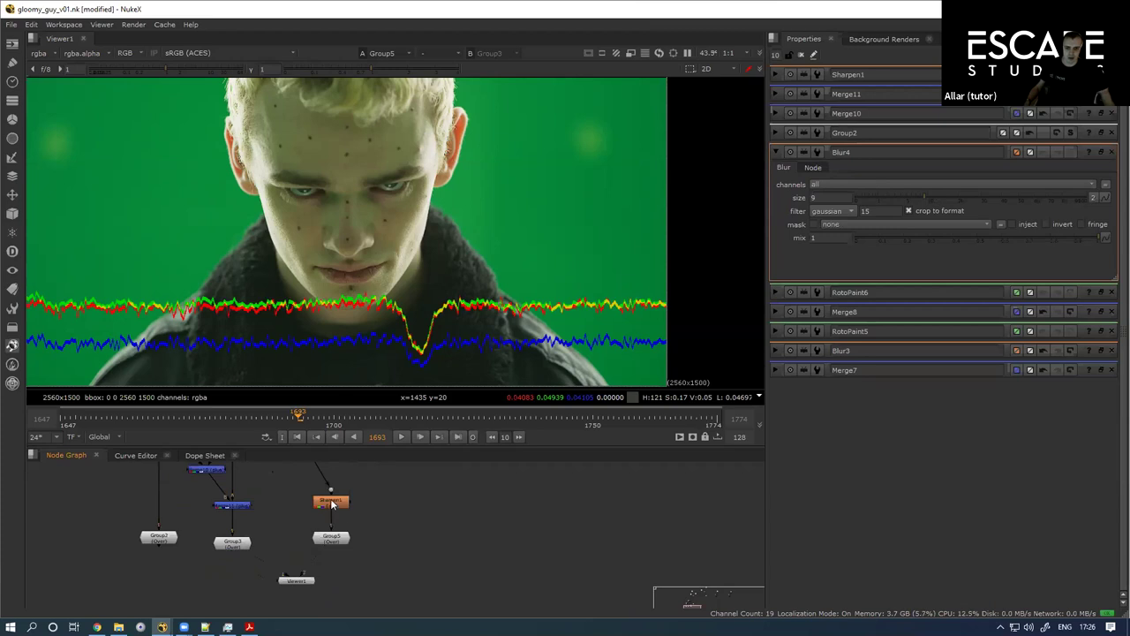
pyautogui.doubleClick(331, 504)
pyautogui.doubleClick(827, 158)
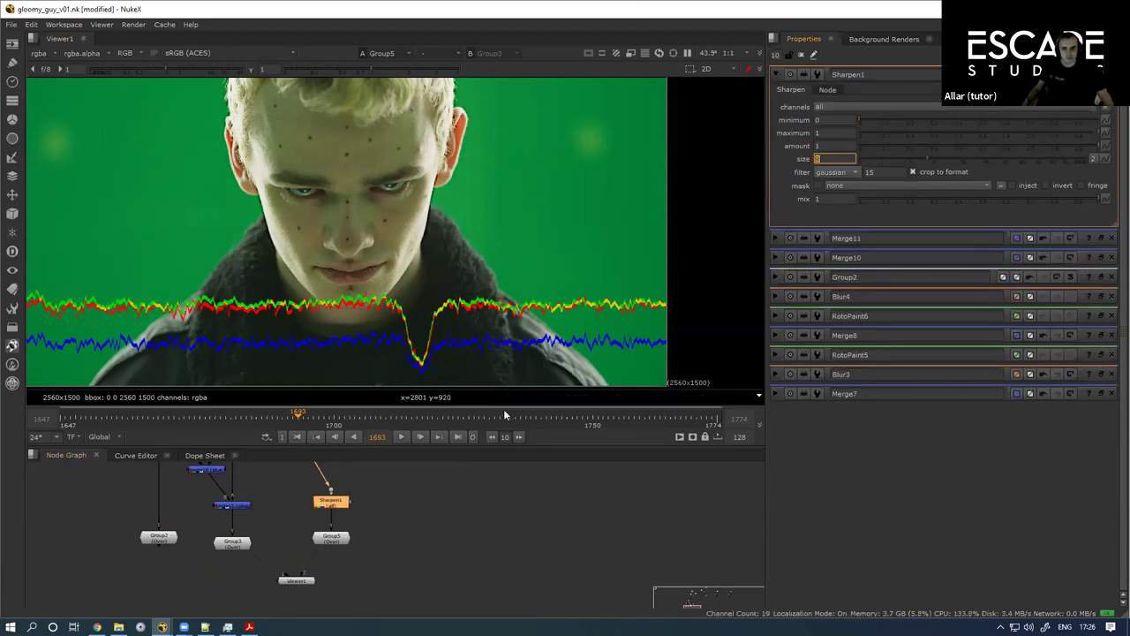
# Step: Alternate the viewer between Group5 and Group3 to compare the Sharpen result with the frequency-separation result
pyautogui.click(329, 540)
pyautogui.press('2')
pyautogui.click(233, 542)
pyautogui.press('1')
pyautogui.press('2')
pyautogui.press('1')
pyautogui.press('2')
pyautogui.press('1')
pyautogui.press('2')
# Step: Inspect the face closer up with Sharpen1's settings open, comparing the Group3 and Group5 outputs
pyautogui.doubleClick(320, 525)
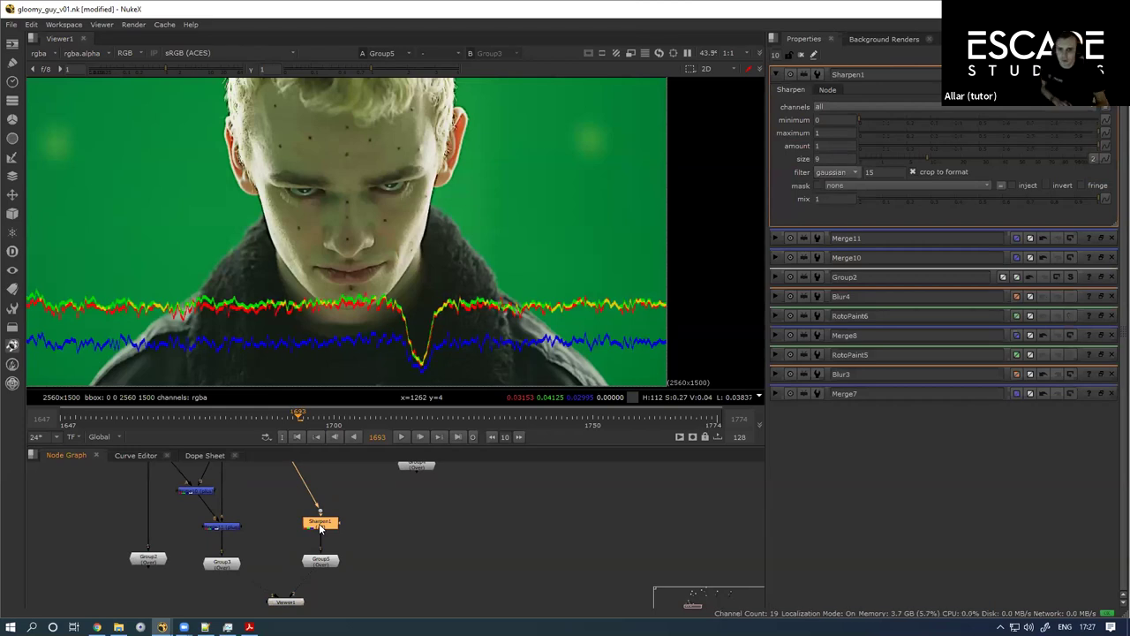
pyautogui.scroll(2, 374, 154)
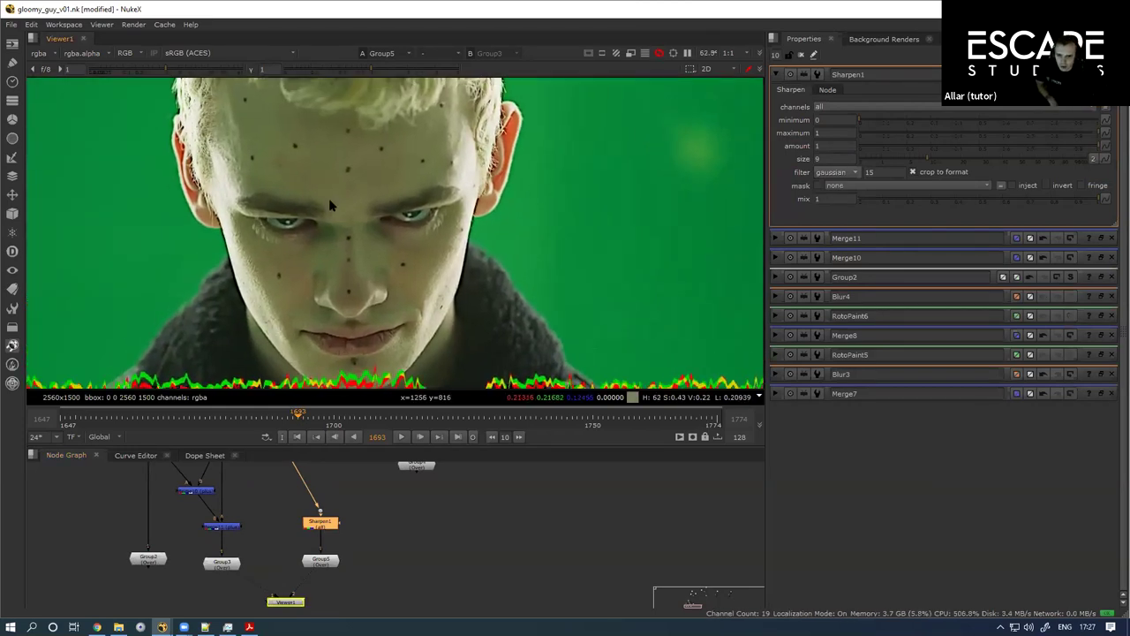
pyautogui.scroll(1, 332, 201)
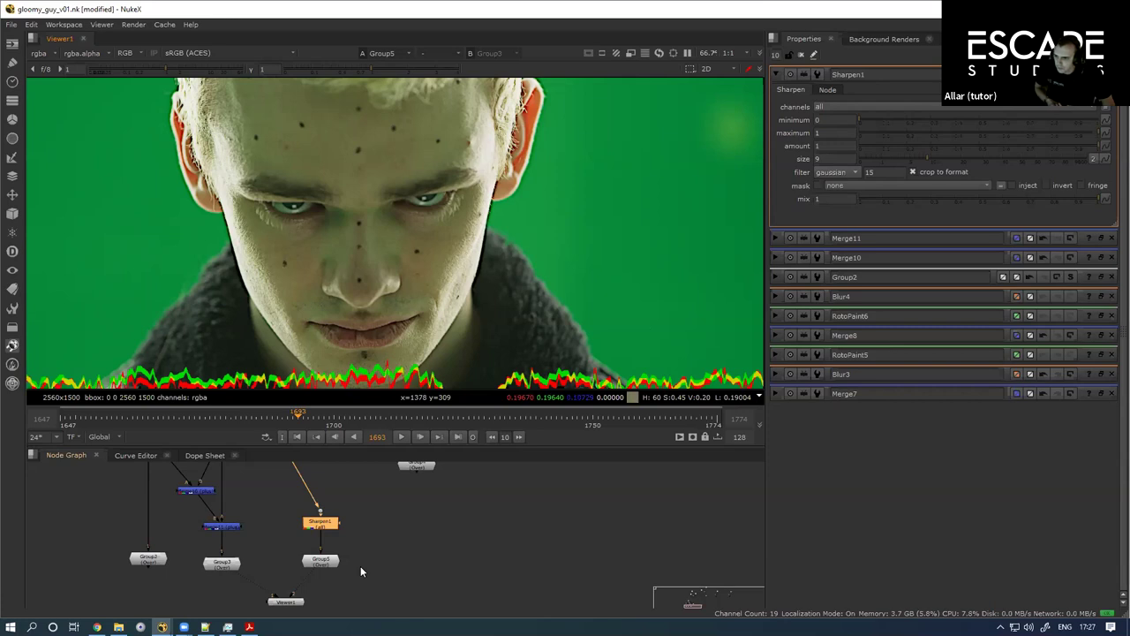
pyautogui.scroll(-4, 426, 511)
pyautogui.scroll(5, 365, 505)
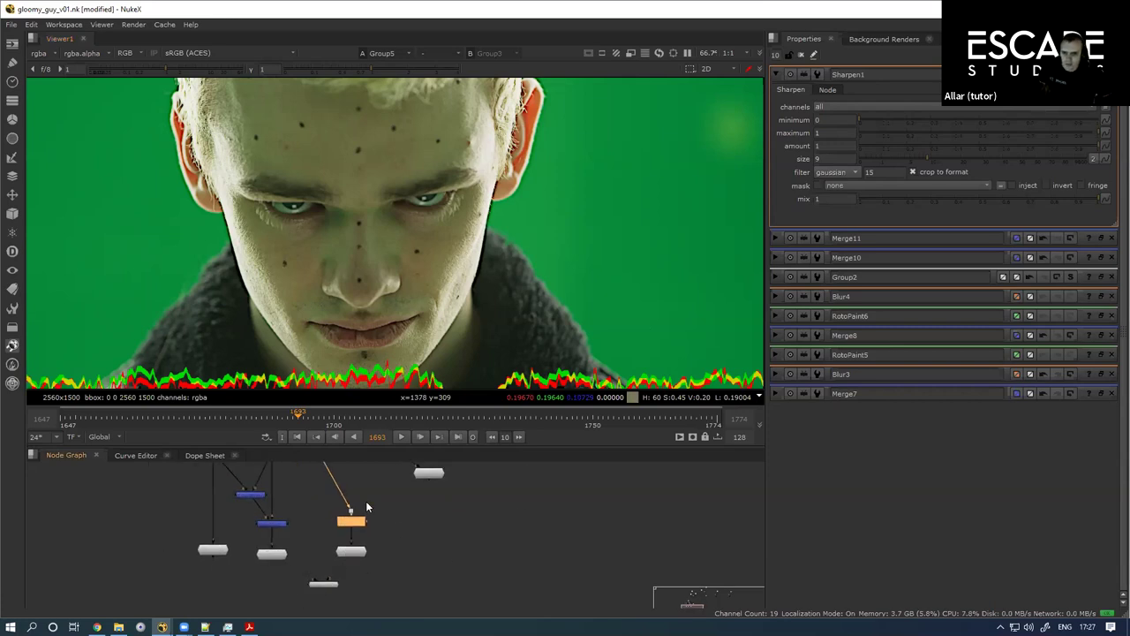
pyautogui.click(251, 565)
pyautogui.click(362, 566)
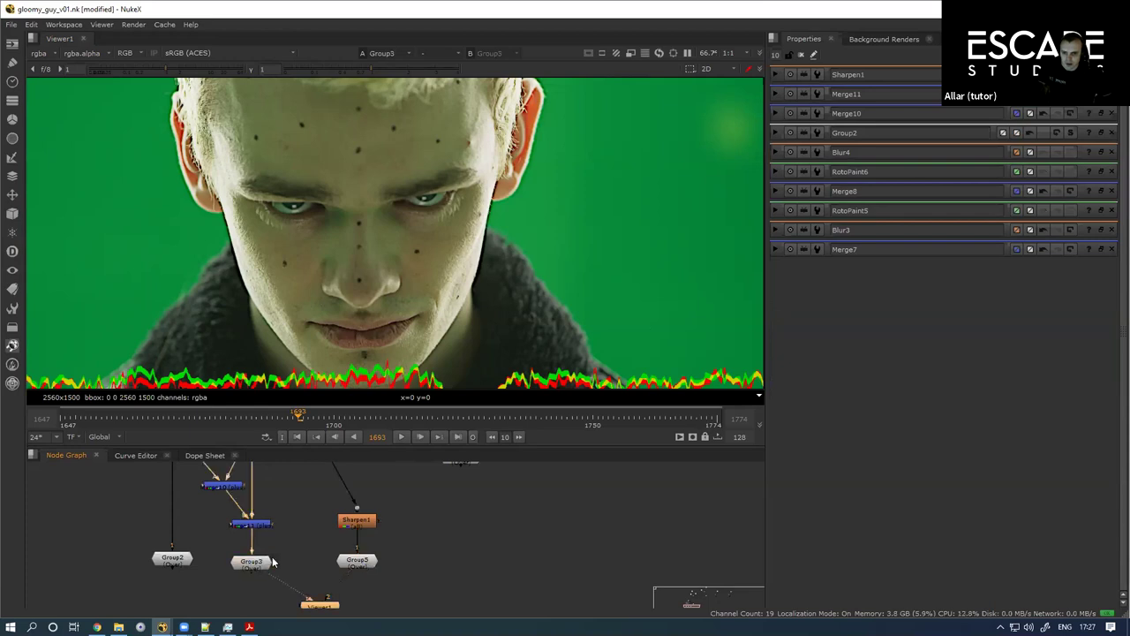
pyautogui.scroll(-2, 291, 561)
pyautogui.scroll(2, 227, 546)
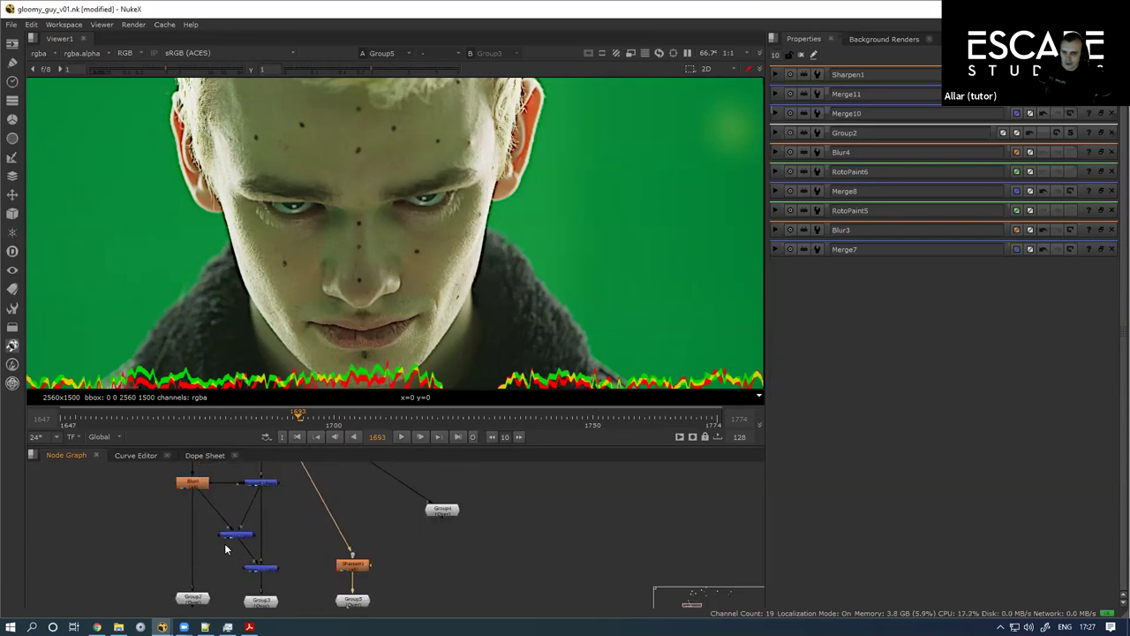
# Step: View Merge10, Merge9 and Merge11 in turn to review the recombined, high-frequency and sharpened images
pyautogui.click(239, 535)
pyautogui.press('1')
pyautogui.click(263, 482)
pyautogui.press('1')
pyautogui.click(263, 570)
pyautogui.press('1')
pyautogui.moveTo(283, 546); pyautogui.dragTo(279, 481)
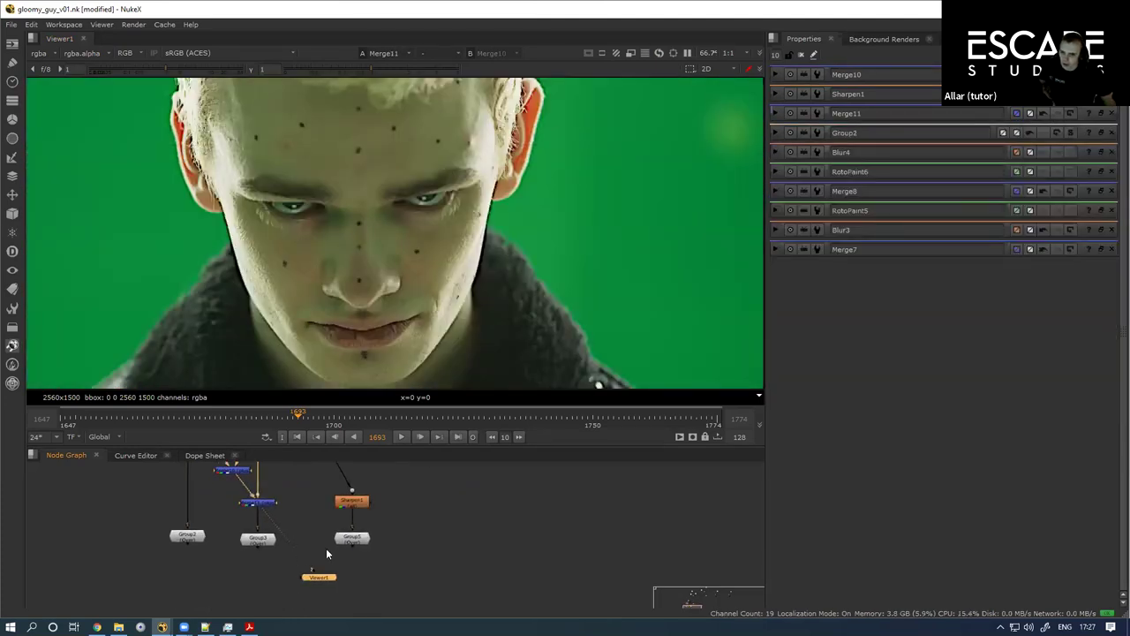
pyautogui.scroll(-4, 433, 519)
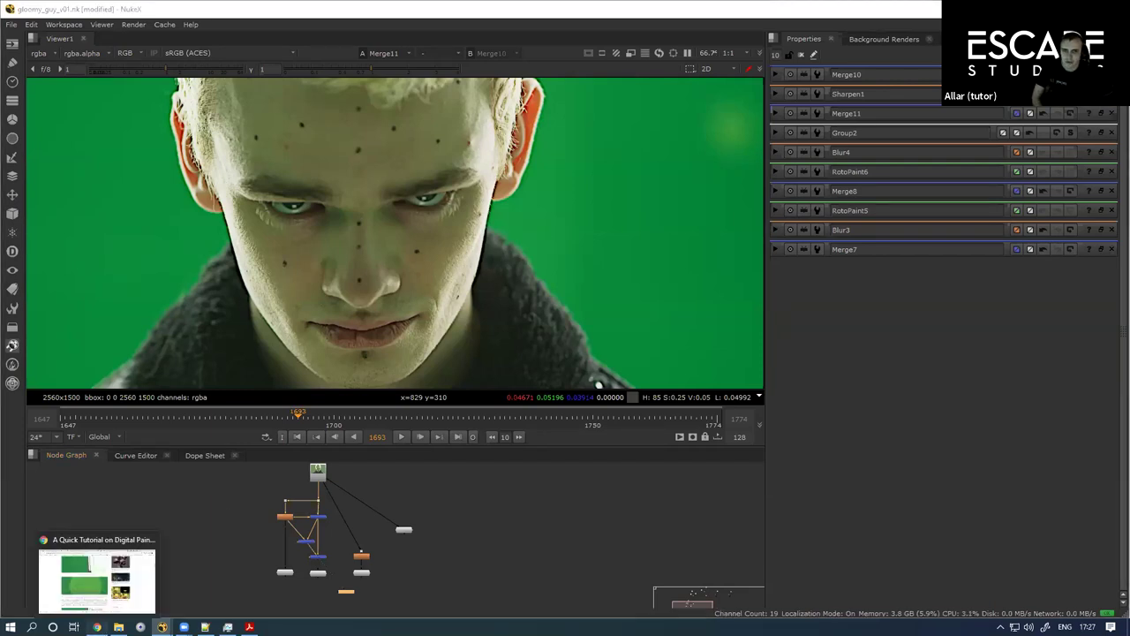
# Step: Switch to Chrome and examine the digital painting and spatial frequencies article, from its title to the skin-painting example's Figure 10
pyautogui.click(97, 627)
pyautogui.scroll(7, 1113, 141)
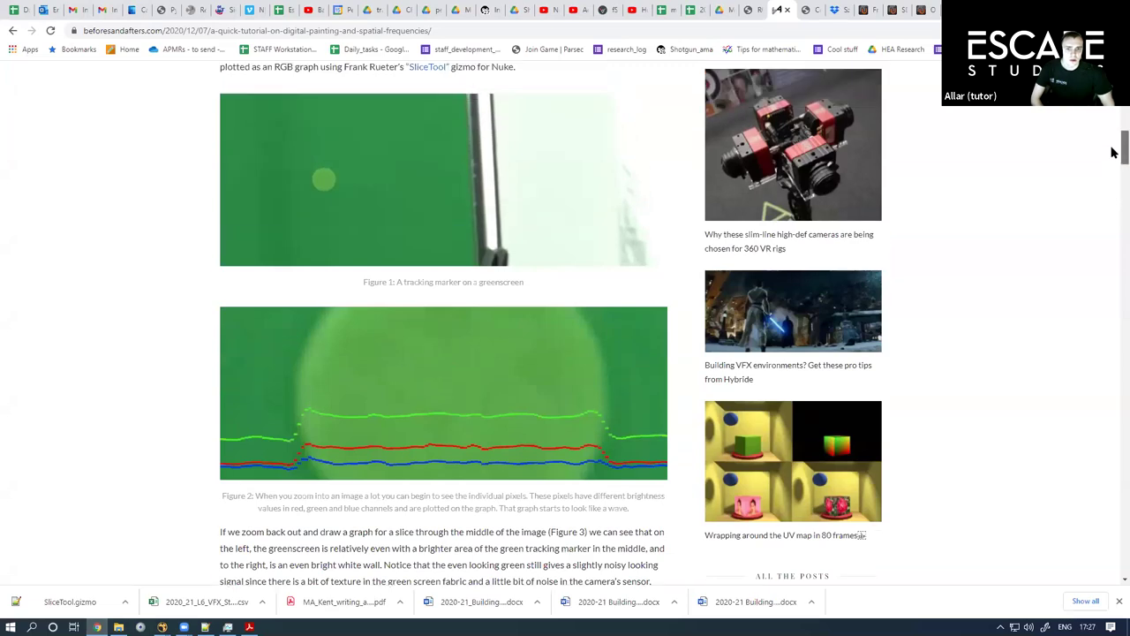
pyautogui.scroll(5, 1113, 119)
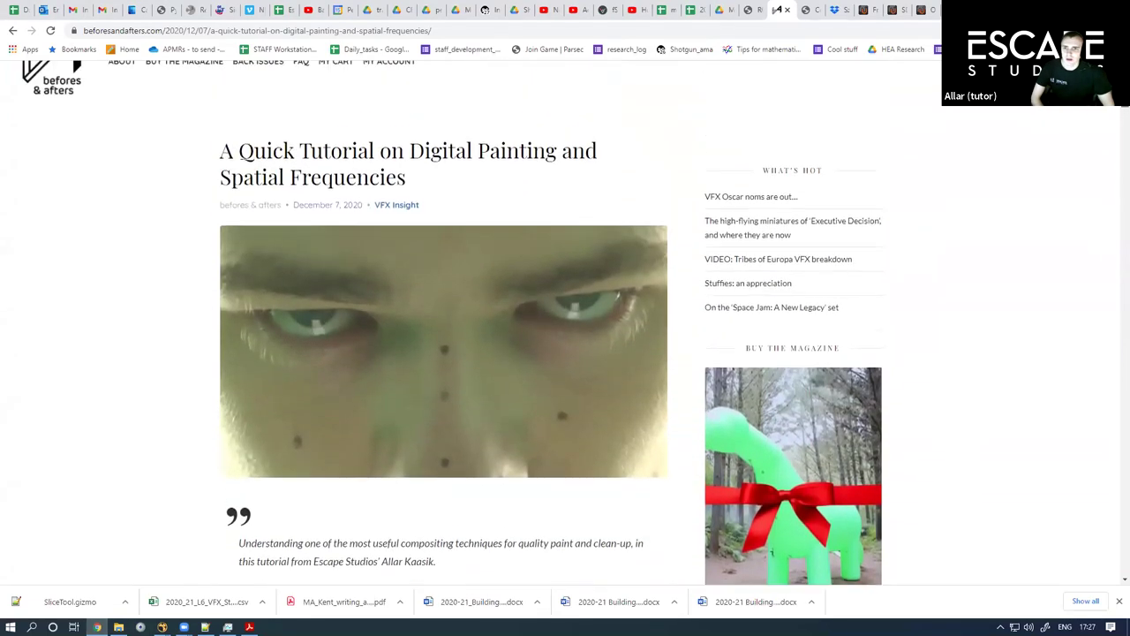
pyautogui.moveTo(1124, 95)
pyautogui.mouseDown()
pyautogui.moveTo(1123, 115)
pyautogui.moveTo(1123, 99)
pyautogui.mouseUp()
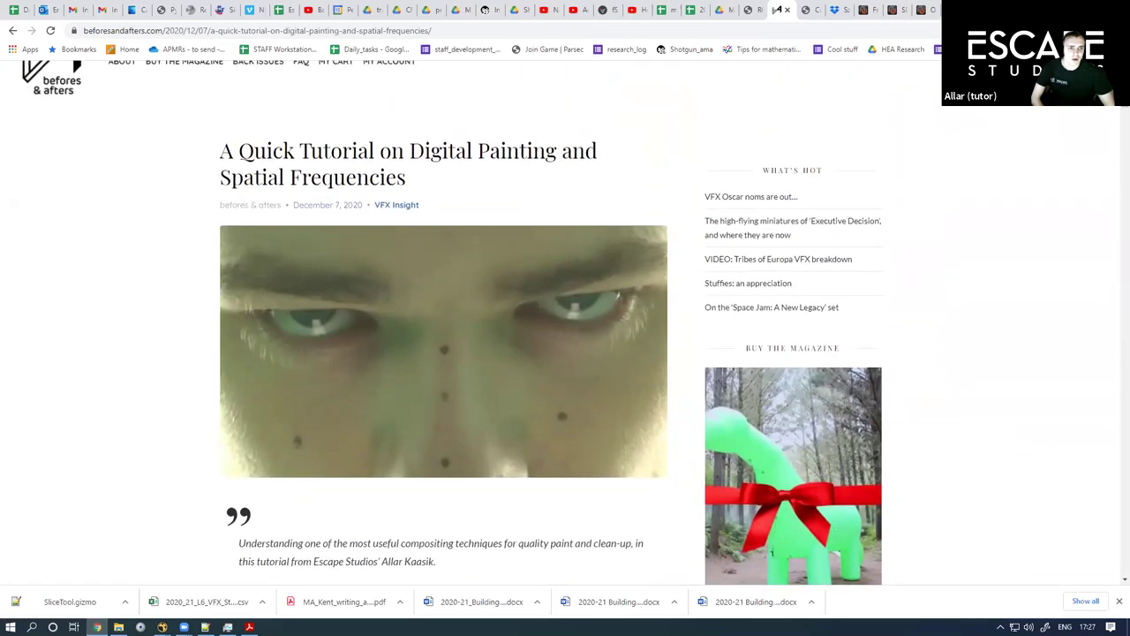
pyautogui.scroll(-20, 1113, 245)
pyautogui.scroll(-12, 1113, 245)
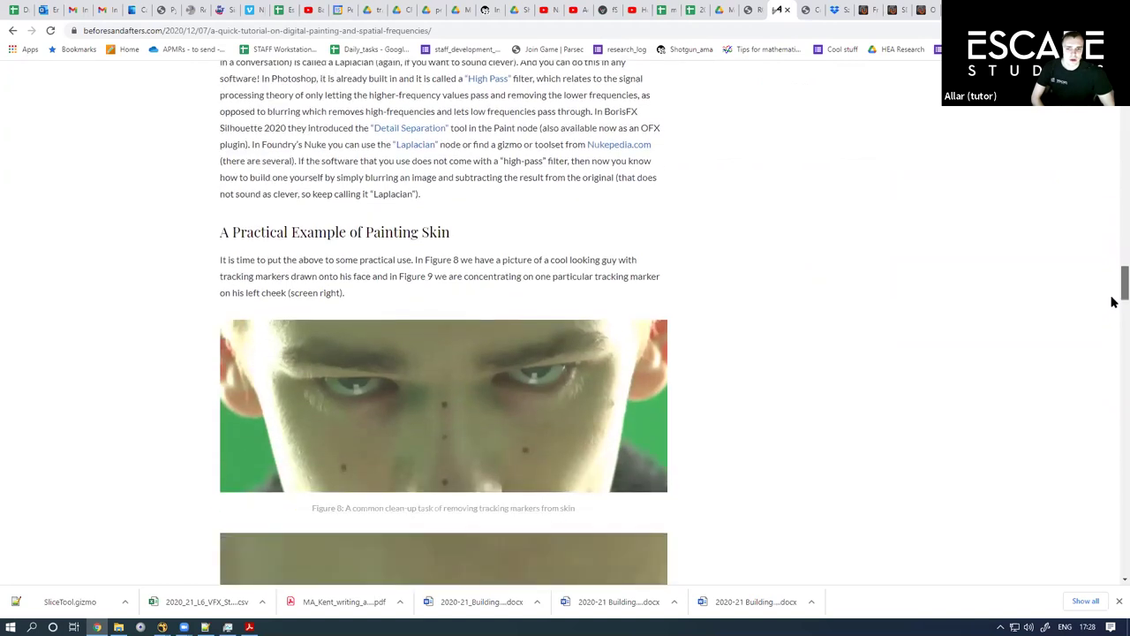
pyautogui.scroll(-8, 1113, 302)
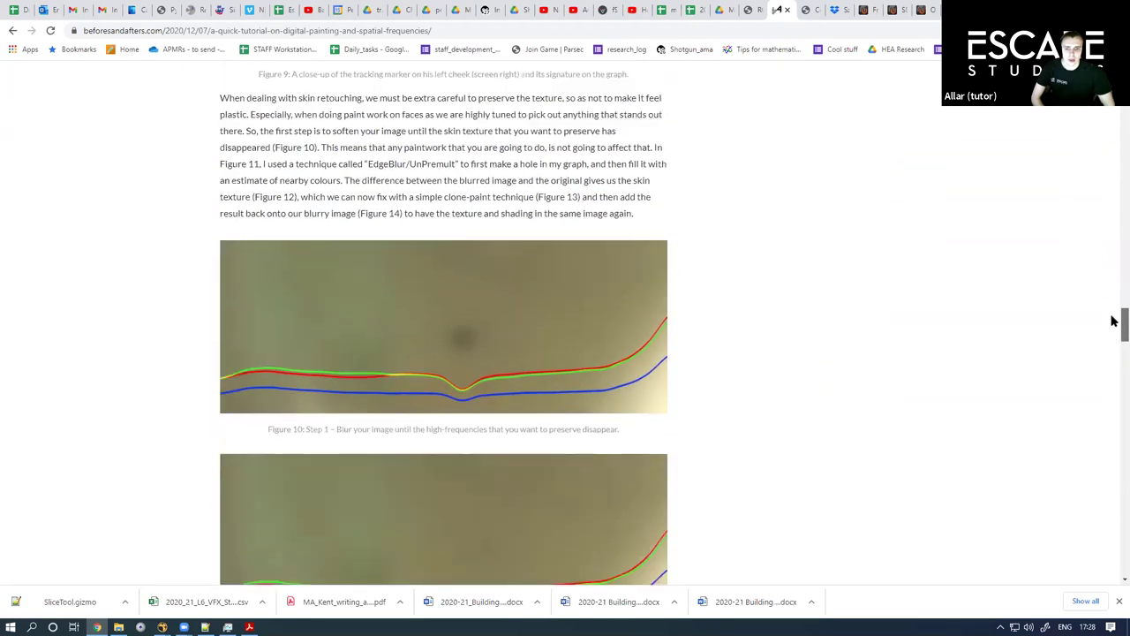
pyautogui.scroll(1, 1113, 312)
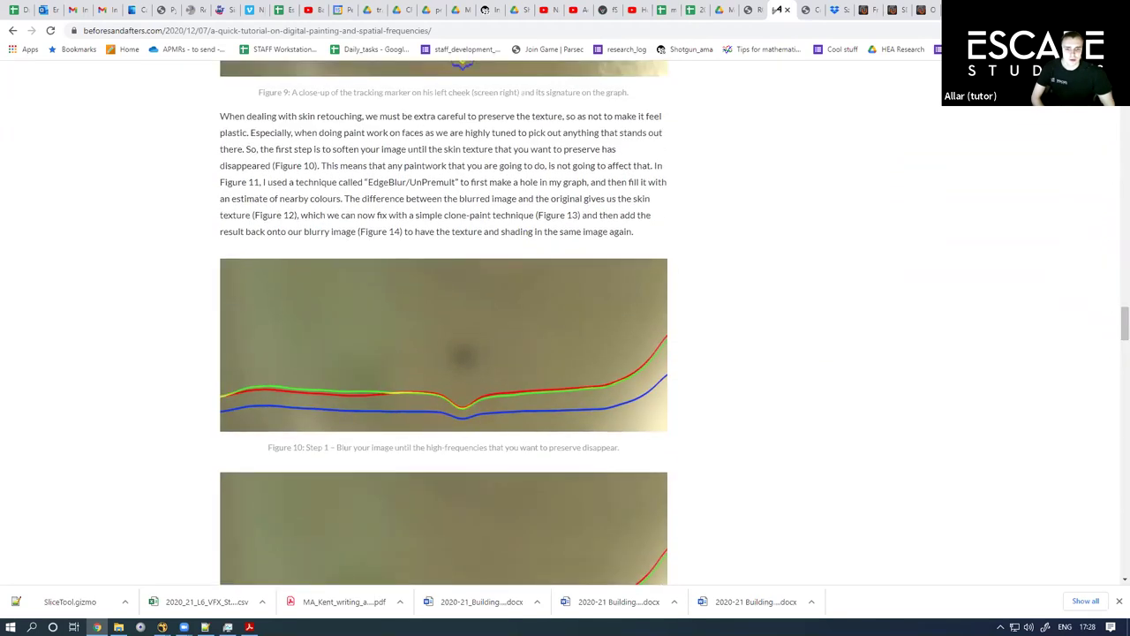
# Step: Switch to the hallway_cinderBlockWall_v03.nk script in NukeX and bring its whole node graph into view
pyautogui.hotkey('alt', 'Tab')
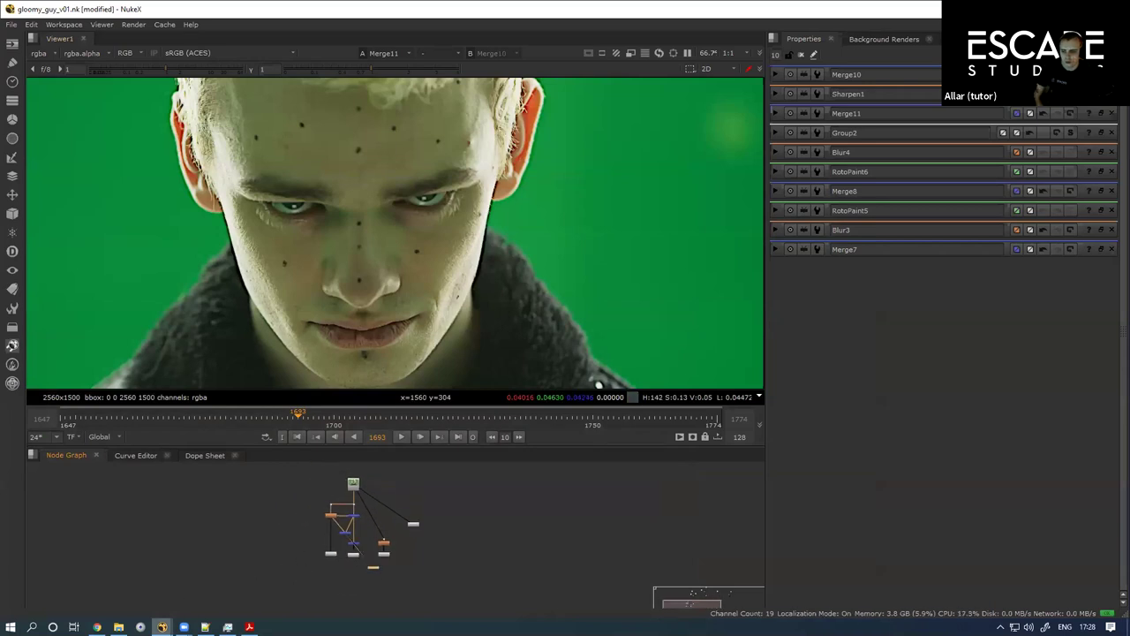
pyautogui.moveTo(162, 627)
pyautogui.click(184, 576)
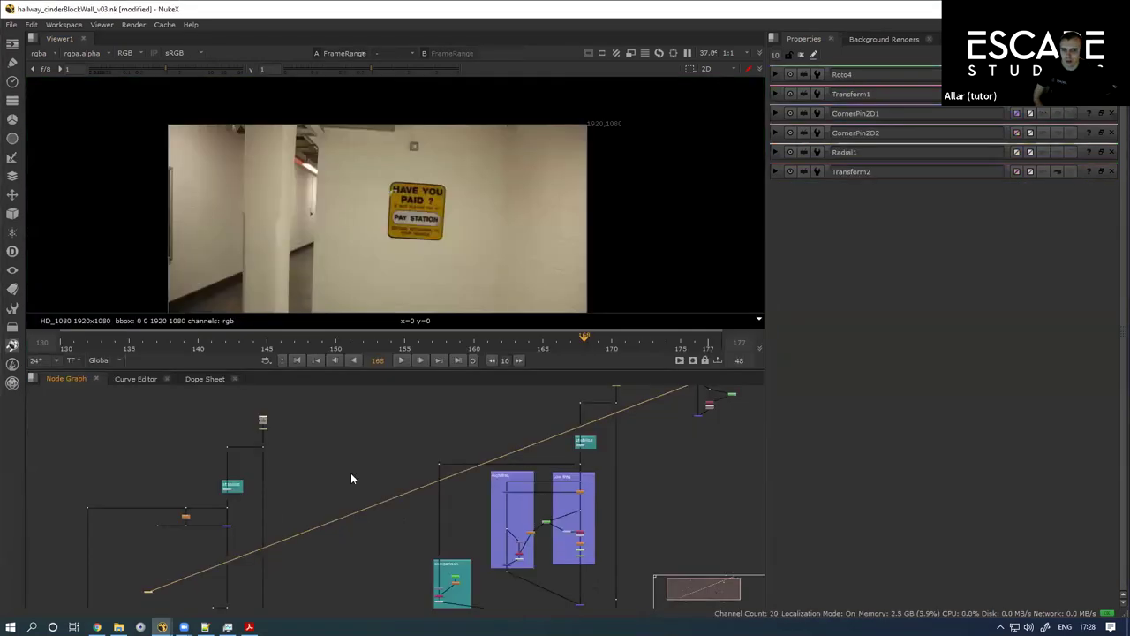
pyautogui.scroll(-3, 352, 478)
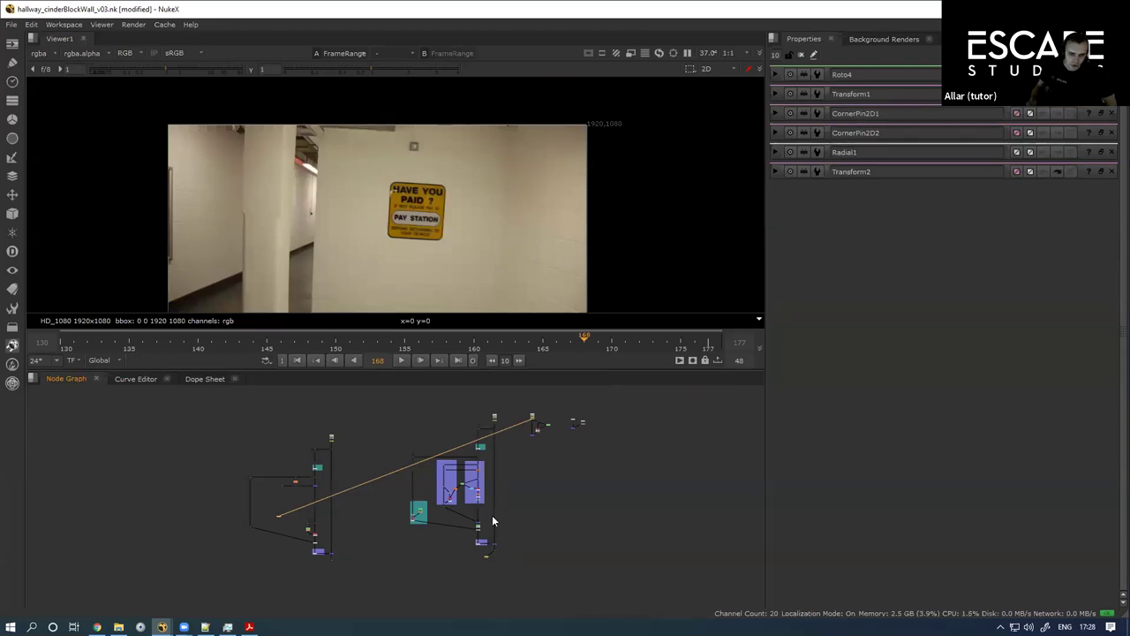
pyautogui.moveTo(198, 554); pyautogui.dragTo(325, 448)
pyautogui.moveTo(219, 561); pyautogui.dragTo(266, 446)
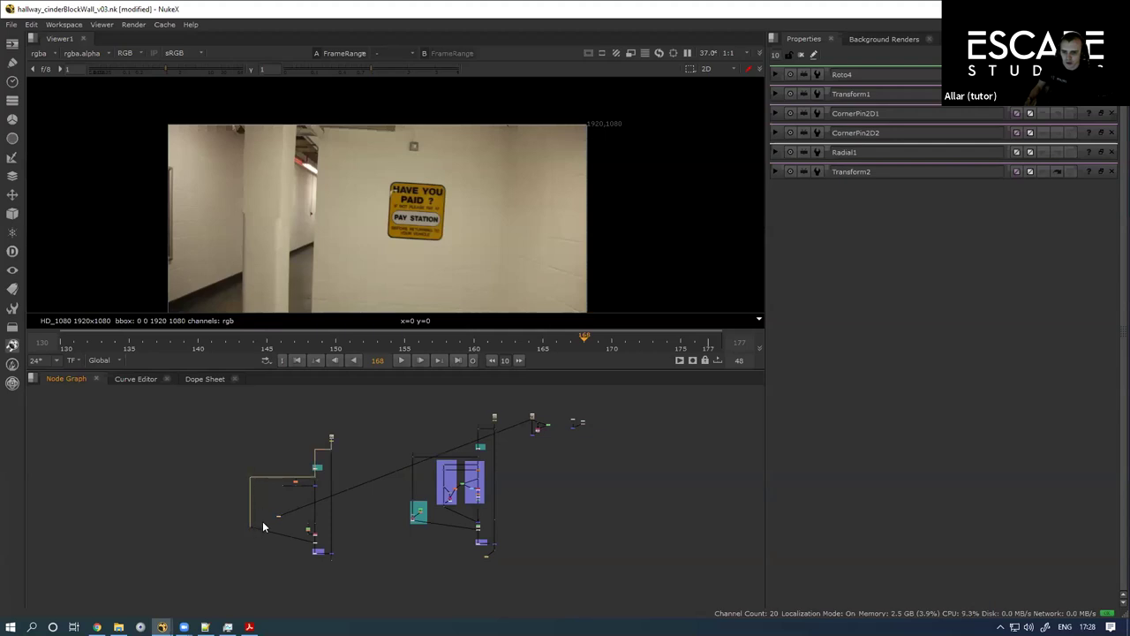
# Step: Locate the Laplacian1 node in the first branch, below the stabilise backdrop, and show its output in the viewer
pyautogui.scroll(5, 265, 517)
pyautogui.moveTo(257, 503); pyautogui.dragTo(208, 500)
pyautogui.scroll(3, 278, 443)
pyautogui.moveTo(276, 444); pyautogui.dragTo(161, 498)
pyautogui.scroll(2, 256, 461)
pyautogui.scroll(3, 357, 441)
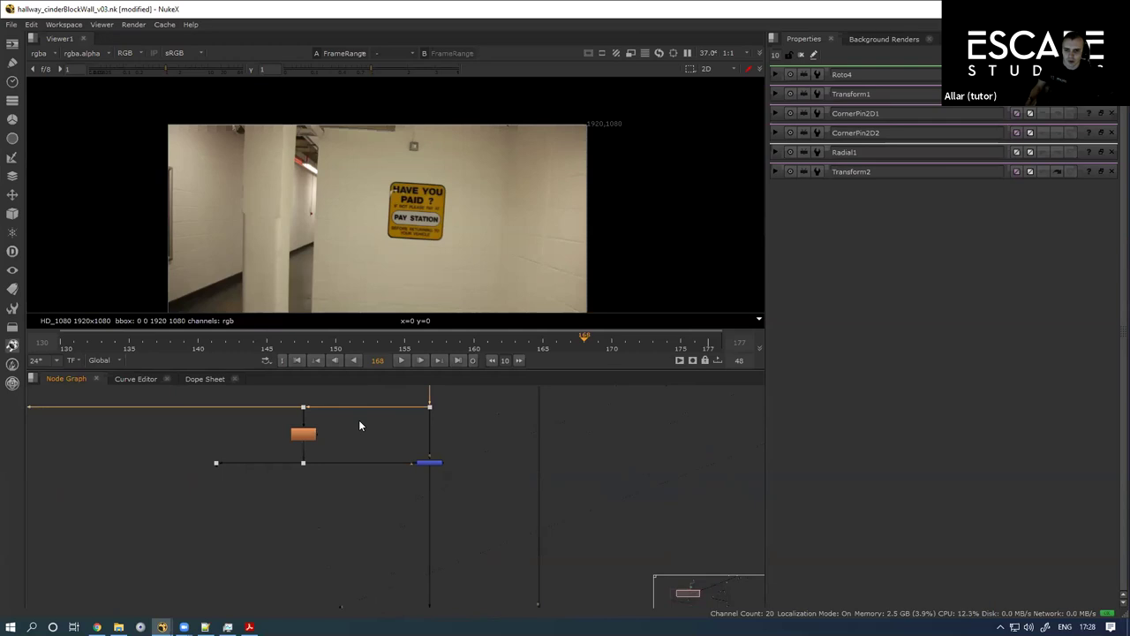
pyautogui.click(291, 431)
pyautogui.press('1')
pyautogui.moveTo(319, 413); pyautogui.dragTo(292, 472)
pyautogui.scroll(3, 296, 477)
pyautogui.click(267, 472)
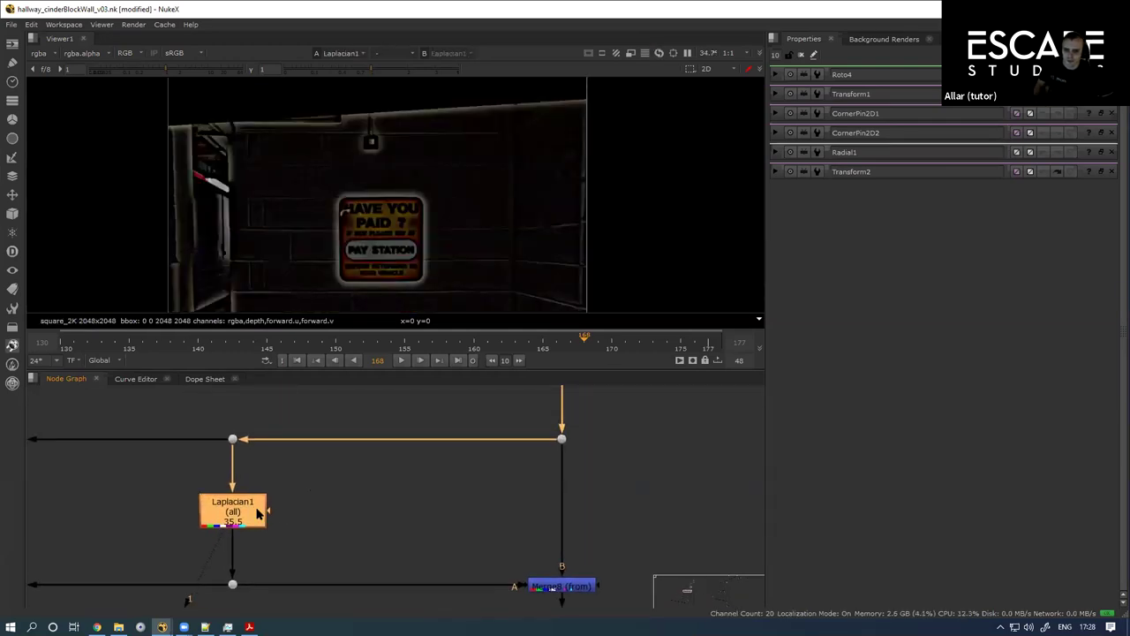
# Step: Examine the Laplacian1 high frequencies and their link to the stabilised plate, raising the viewer gain to 7.5
pyautogui.scroll(-2, 261, 535)
pyautogui.scroll(2, 265, 506)
pyautogui.scroll(-6, 302, 537)
pyautogui.moveTo(361, 468); pyautogui.dragTo(350, 515)
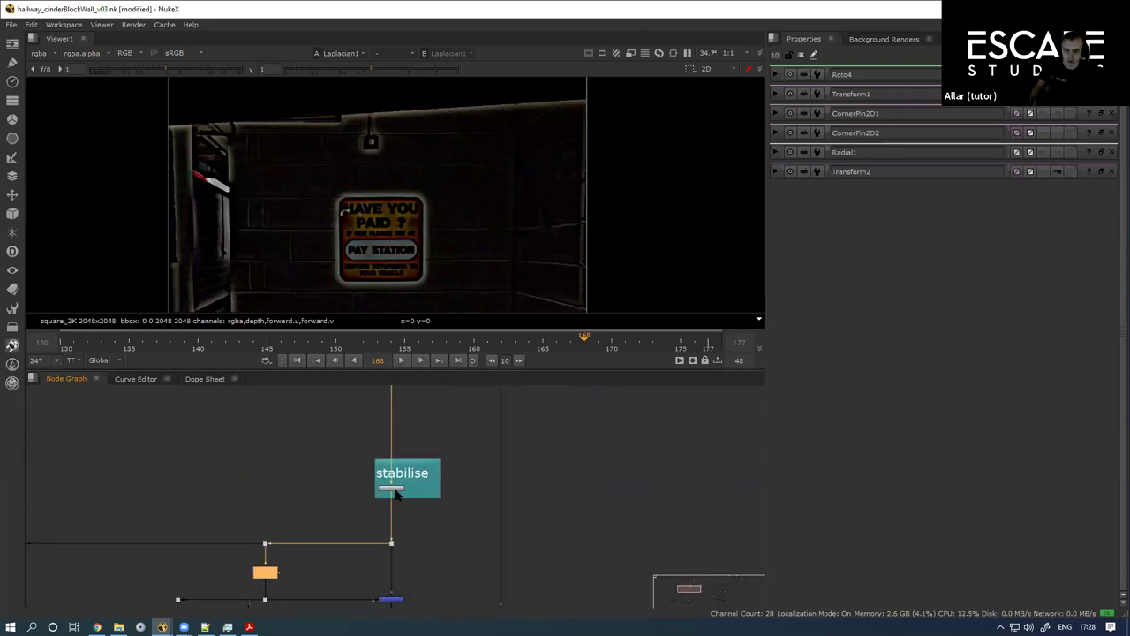
pyautogui.scroll(4, 410, 483)
pyautogui.moveTo(232, 587); pyautogui.dragTo(255, 529)
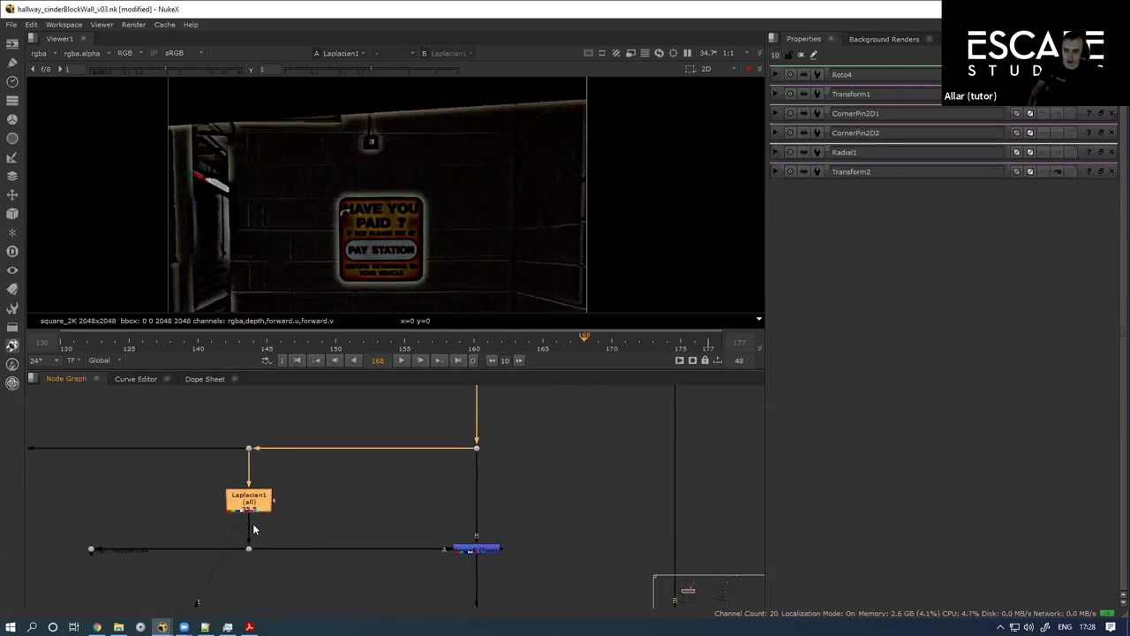
pyautogui.moveTo(293, 468); pyautogui.dragTo(289, 528)
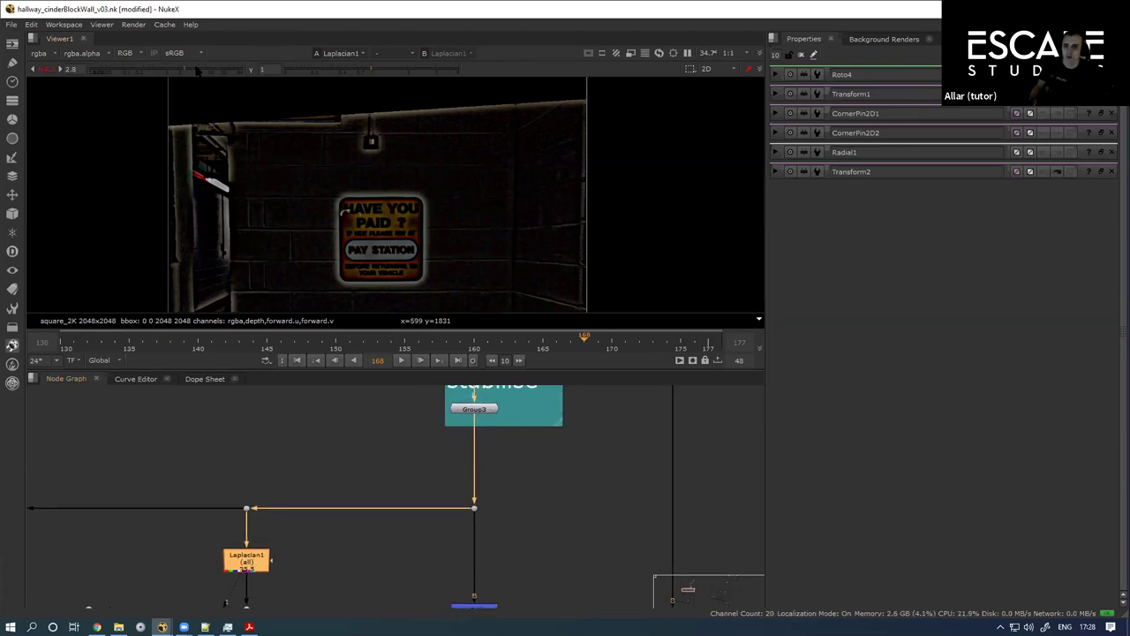
pyautogui.moveTo(198, 70); pyautogui.dragTo(203, 71)
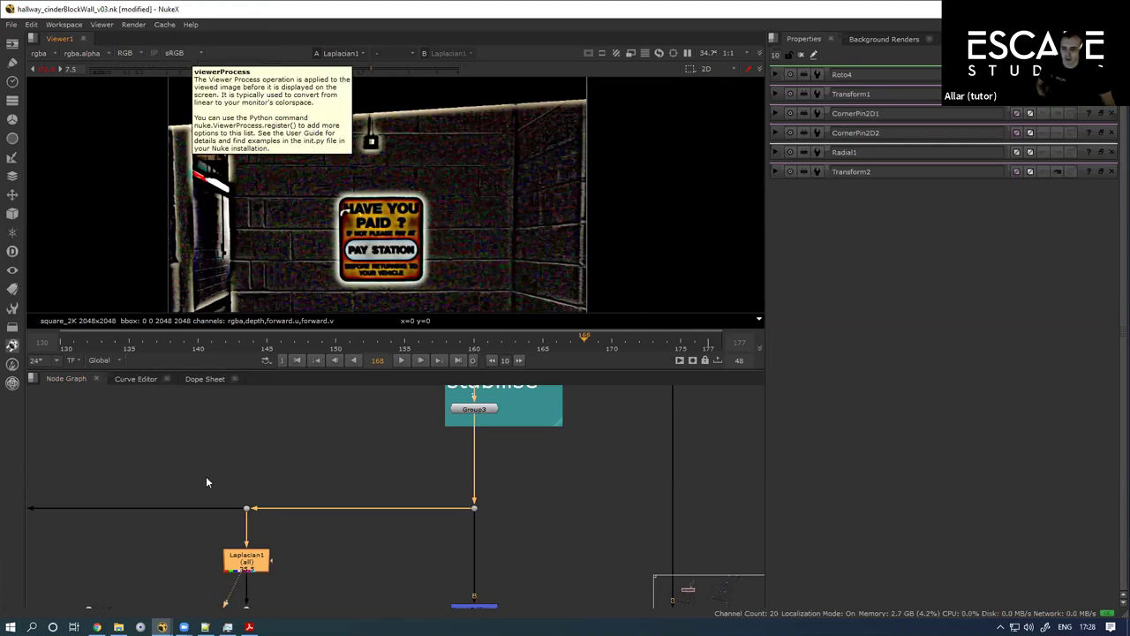
pyautogui.click(247, 559)
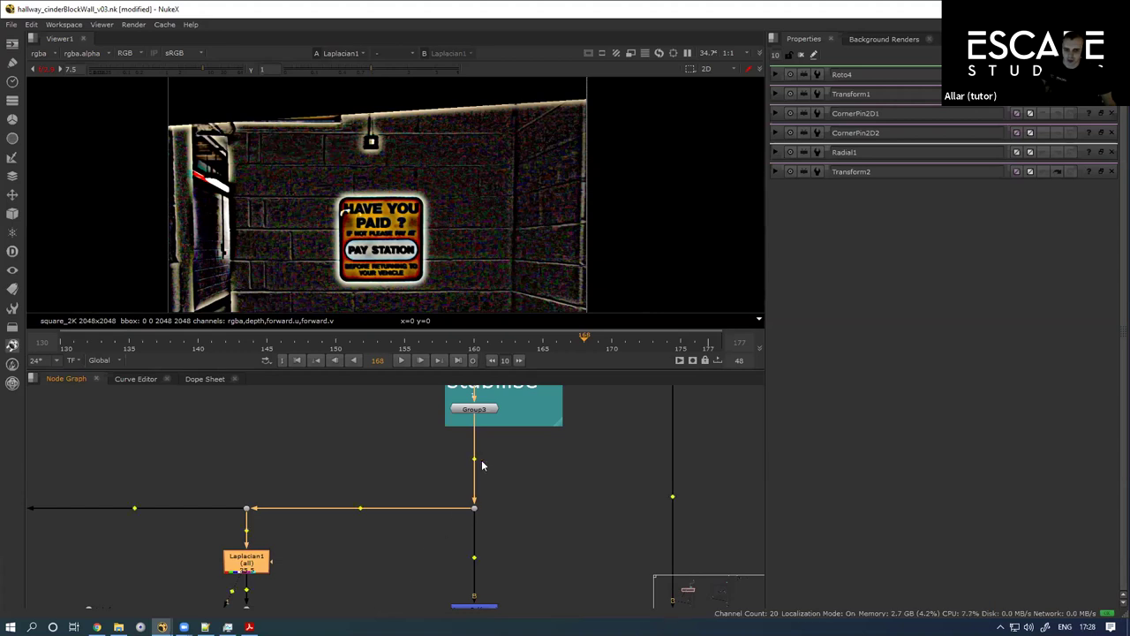
# Step: Branch a dot off the source above the stabilise backdrop and view it with the viewer gain reset
pyautogui.scroll(-3, 482, 465)
pyautogui.moveTo(502, 439); pyautogui.dragTo(501, 568)
pyautogui.moveTo(473, 488); pyautogui.dragTo(251, 406)
pyautogui.press('1')
pyautogui.click(44, 70)
# Step: Add a Blur node of size 20 under the new dot
pyautogui.scroll(4, 152, 470)
pyautogui.press('b')
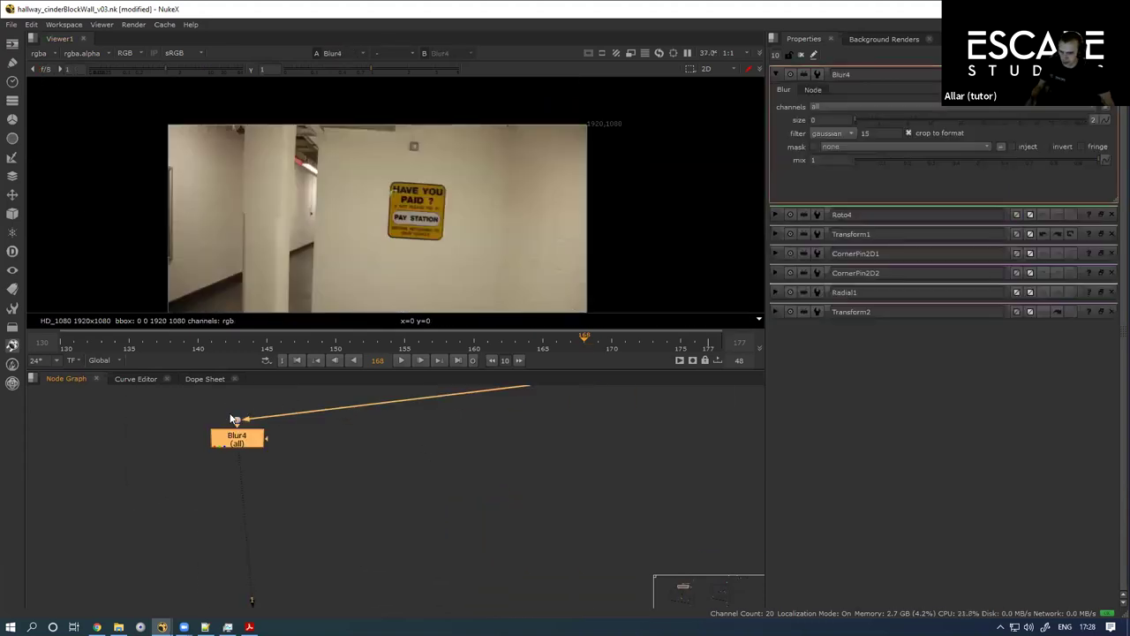
pyautogui.write('20')
pyautogui.press('Return')
# Step: Merge Blur4 as input A with the dot's original image as input B, using the from operation
pyautogui.moveTo(244, 442); pyautogui.dragTo(149, 471)
pyautogui.press('m')
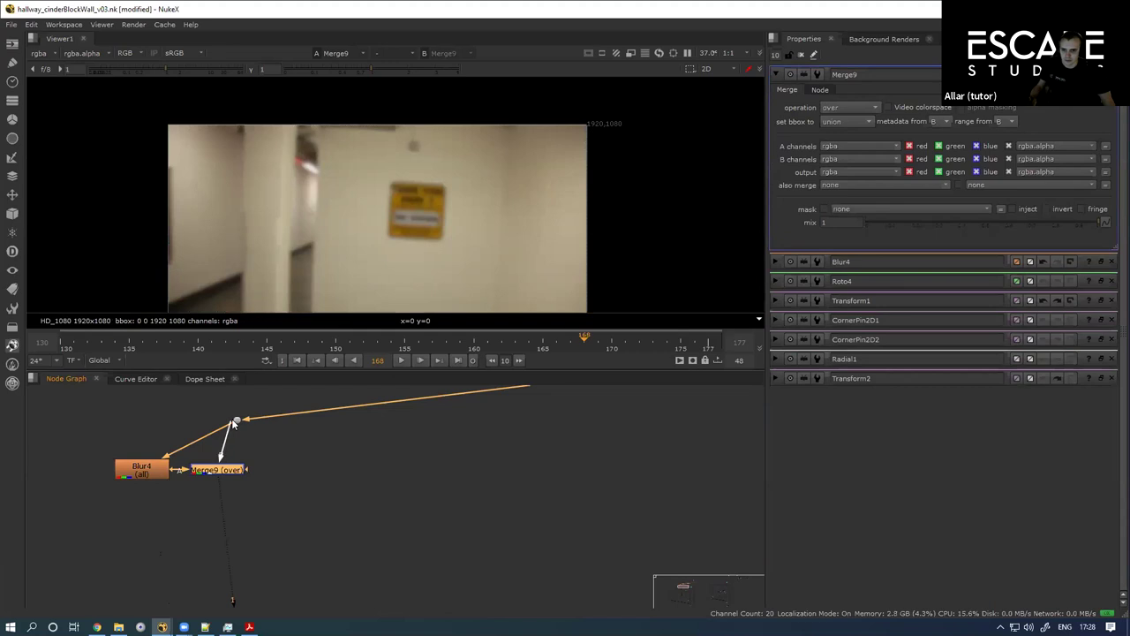
pyautogui.moveTo(225, 471); pyautogui.dragTo(246, 500)
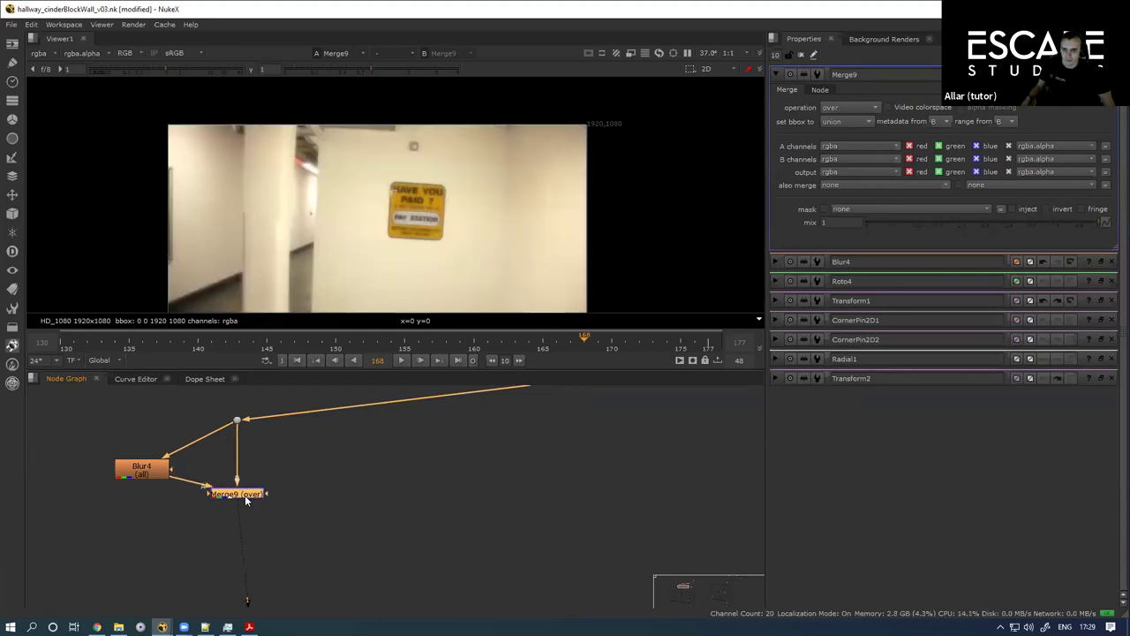
pyautogui.click(841, 107)
pyautogui.click(847, 130)
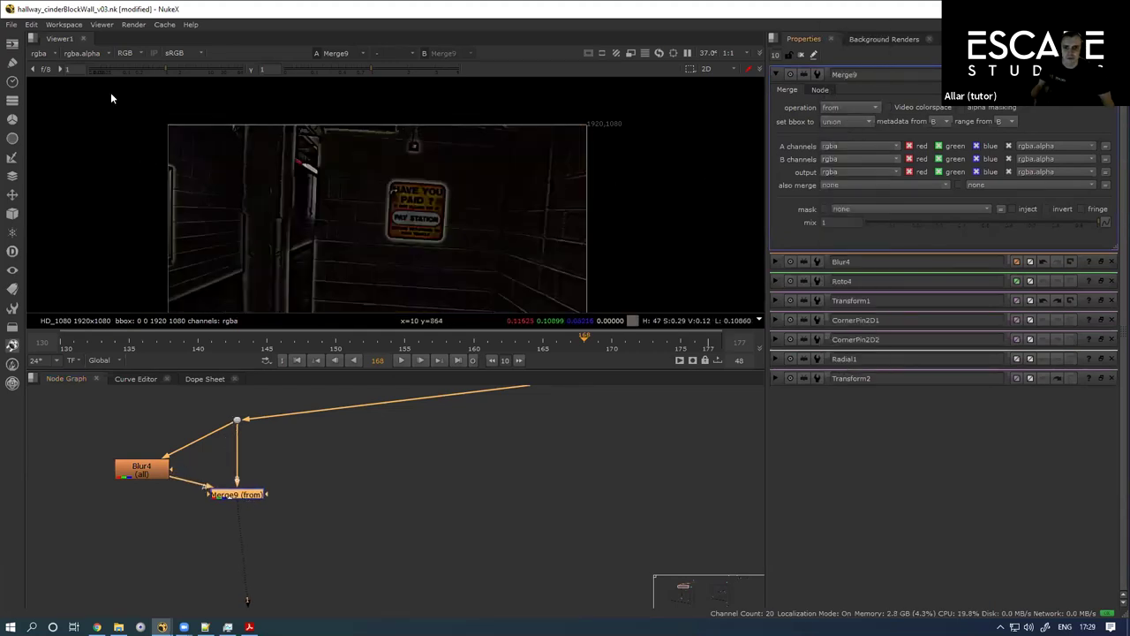
# Step: Inspect the high-frequency result around the sign and branch a second source dot beside the Blur4 and Merge9 setup
pyautogui.scroll(4, 321, 197)
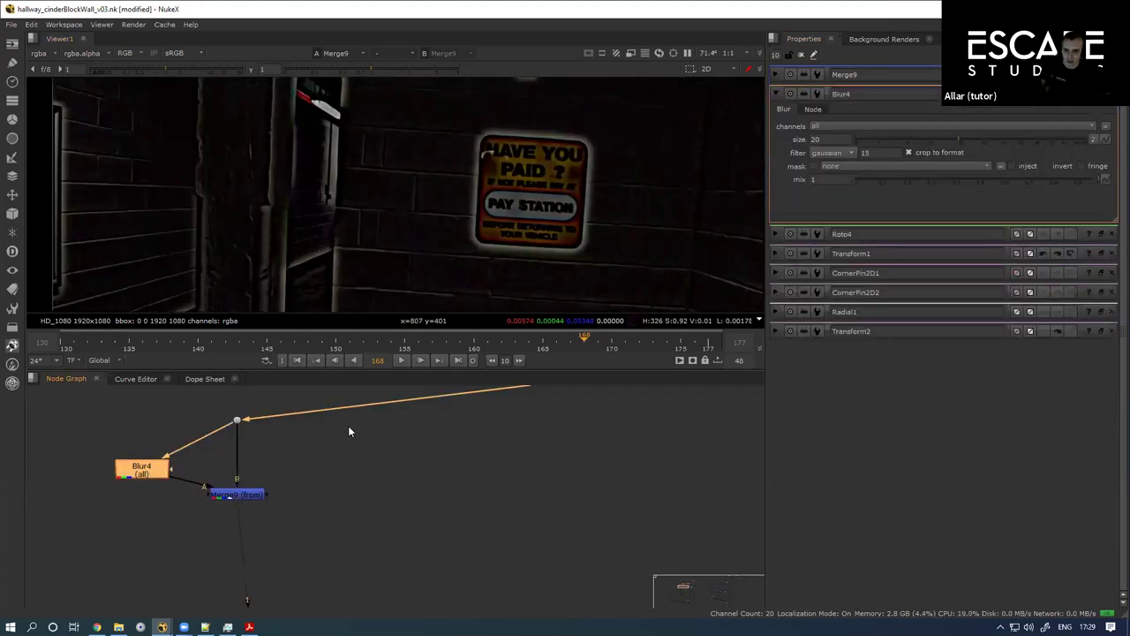
pyautogui.moveTo(348, 426); pyautogui.dragTo(314, 434)
pyautogui.moveTo(384, 405); pyautogui.dragTo(301, 486)
pyautogui.scroll(-4, 326, 439)
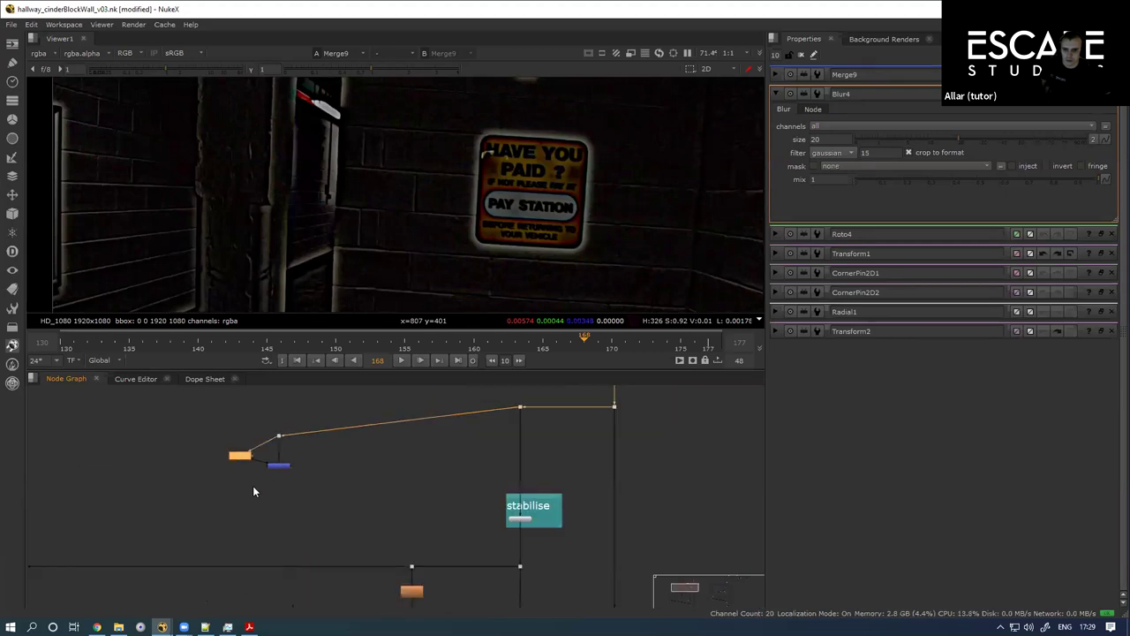
pyautogui.scroll(-2, 261, 482)
pyautogui.scroll(6, 291, 455)
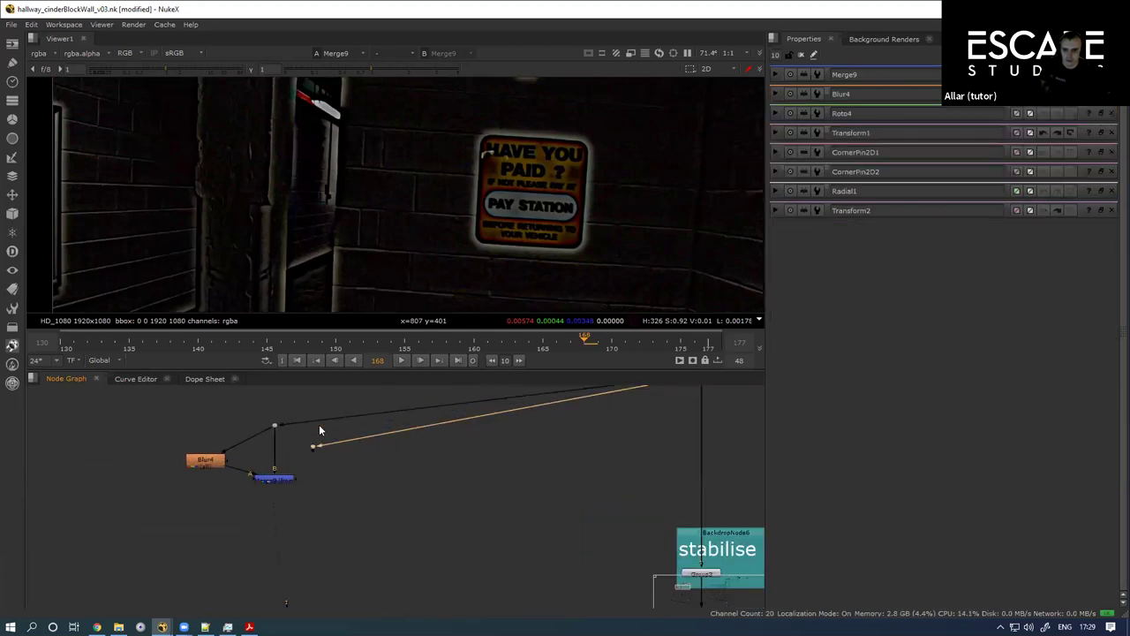
# Step: Add a Laplacian node of size 20 under the second dot
pyautogui.press('Tab')
pyautogui.write('lpa')
pyautogui.press('BackSpace')
pyautogui.press('BackSpace')
pyautogui.write('apl')
pyautogui.press('Down')
pyautogui.press('Return')
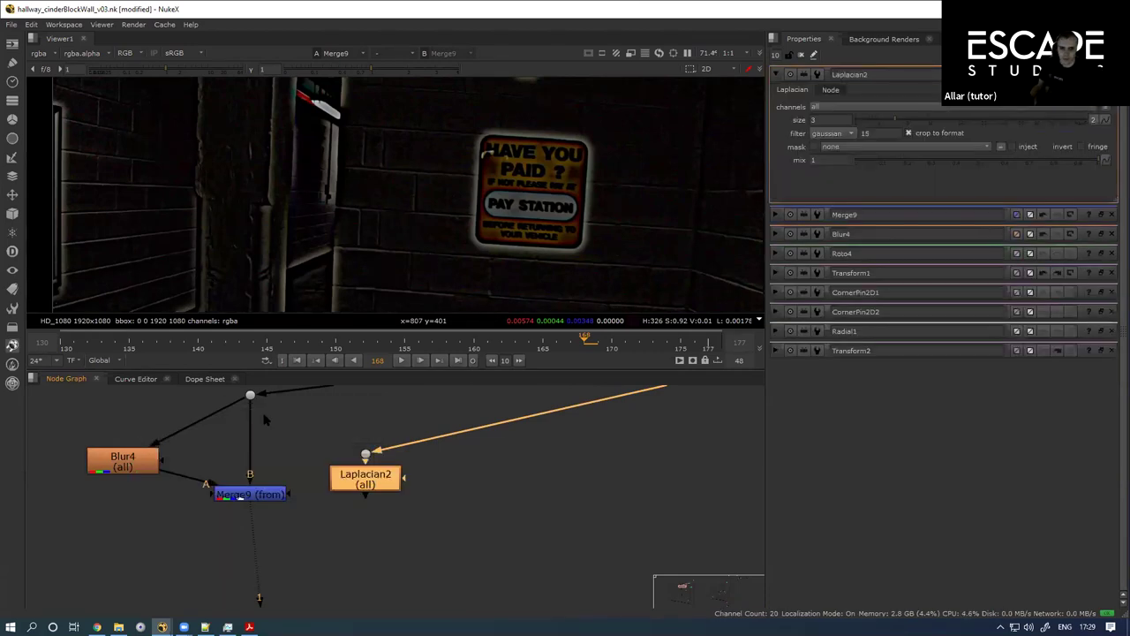
pyautogui.write('20')
pyautogui.press('Return')
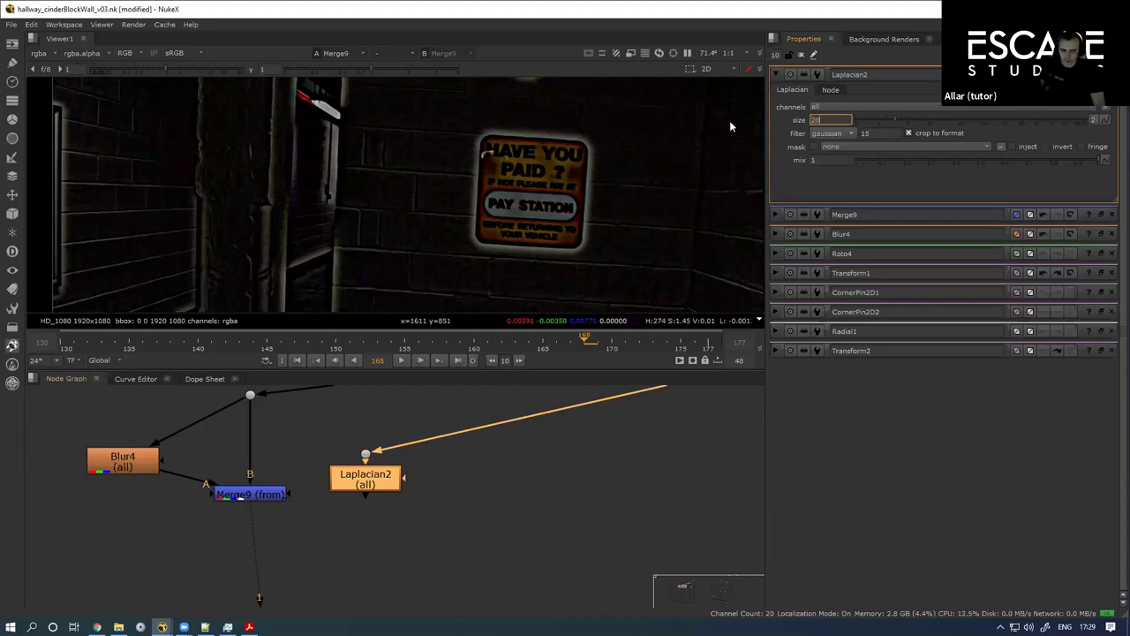
# Step: Assign Laplacian2 to viewer input 2 and alternate it with Merge9 to compare the two high-frequency results
pyautogui.press('2')
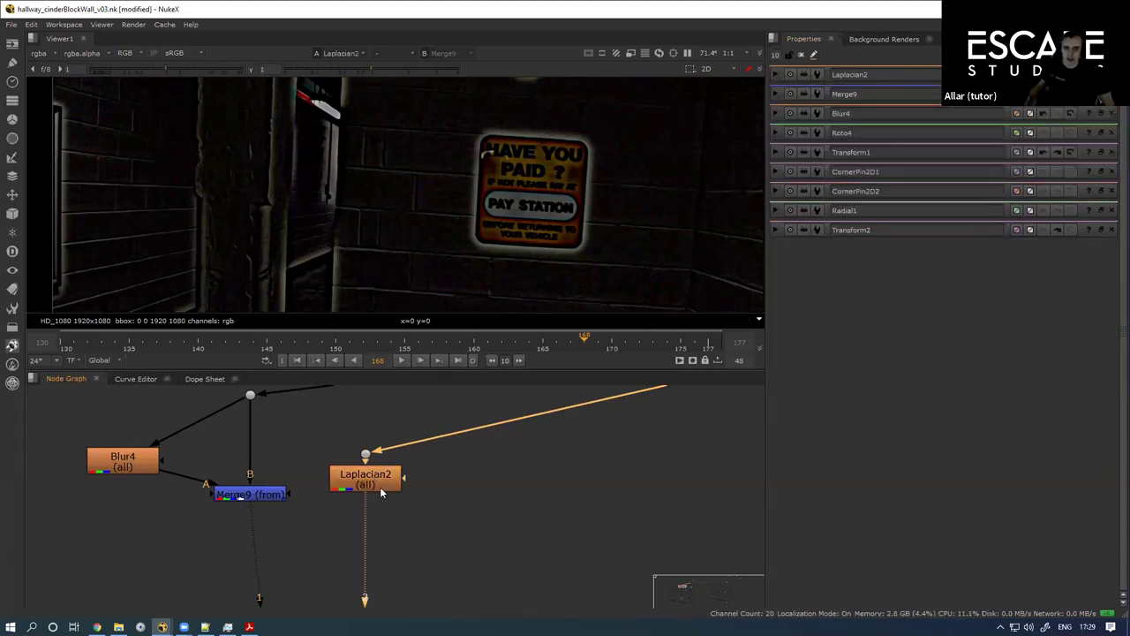
pyautogui.press('1')
pyautogui.press('2')
pyautogui.press('1')
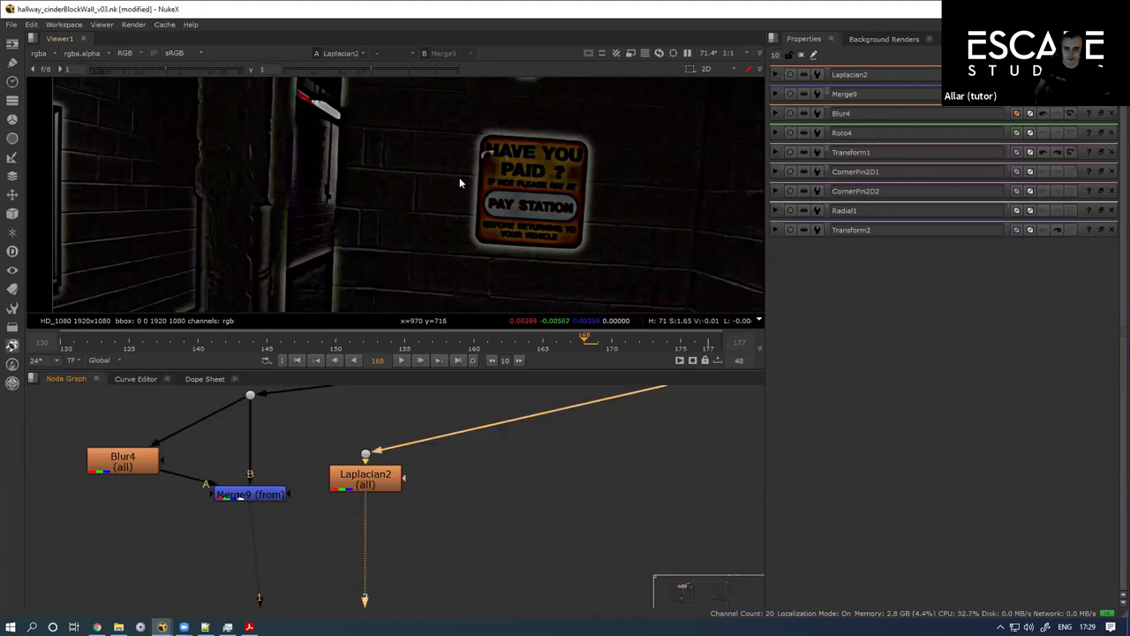
pyautogui.press('2')
pyautogui.press('1')
pyautogui.press('2')
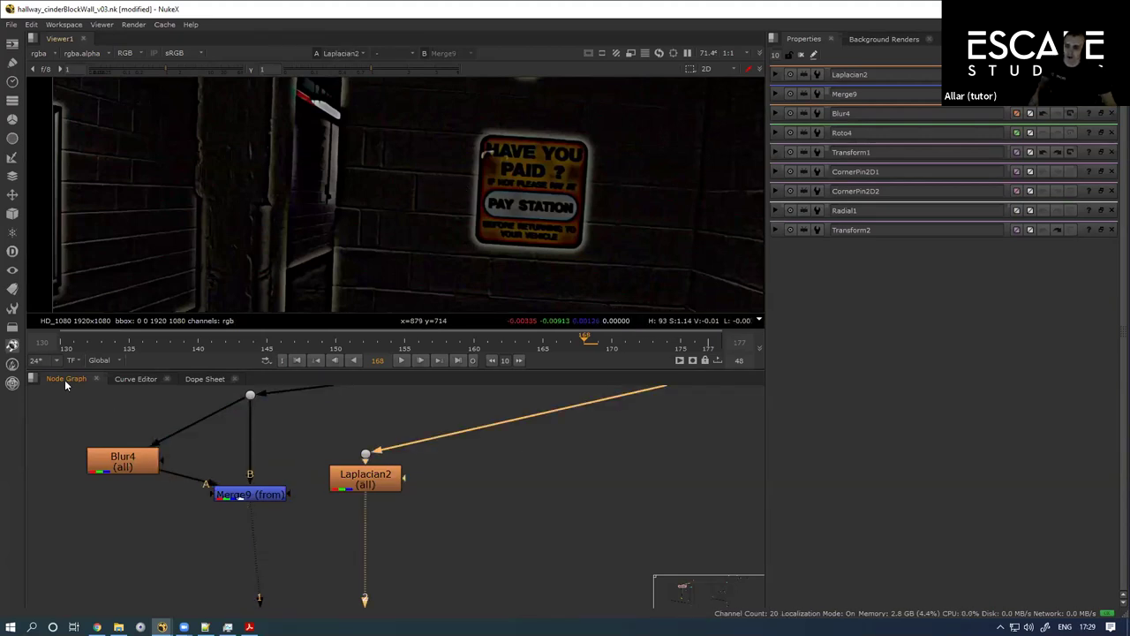
# Step: Rearrange the Blur4–Merge9 setup and Laplacian2 into separate branches, then view Laplacian2 on viewer input 1
pyautogui.moveTo(137, 468); pyautogui.dragTo(138, 459)
pyautogui.moveTo(346, 488); pyautogui.dragTo(347, 493)
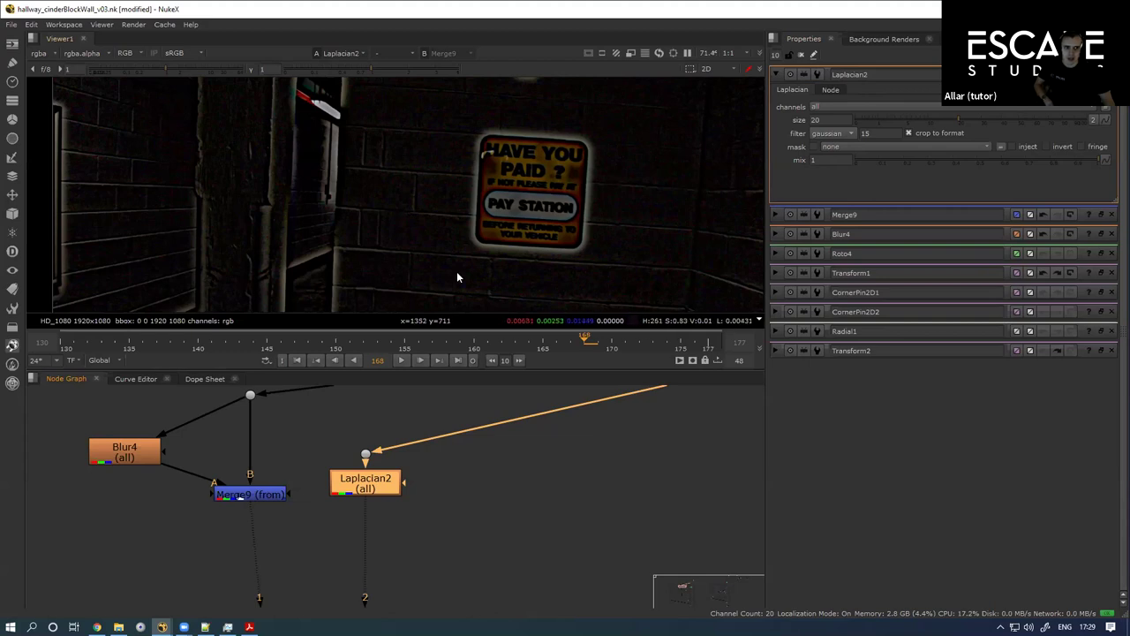
pyautogui.moveTo(79, 532); pyautogui.dragTo(315, 395)
pyautogui.scroll(-3, 316, 405)
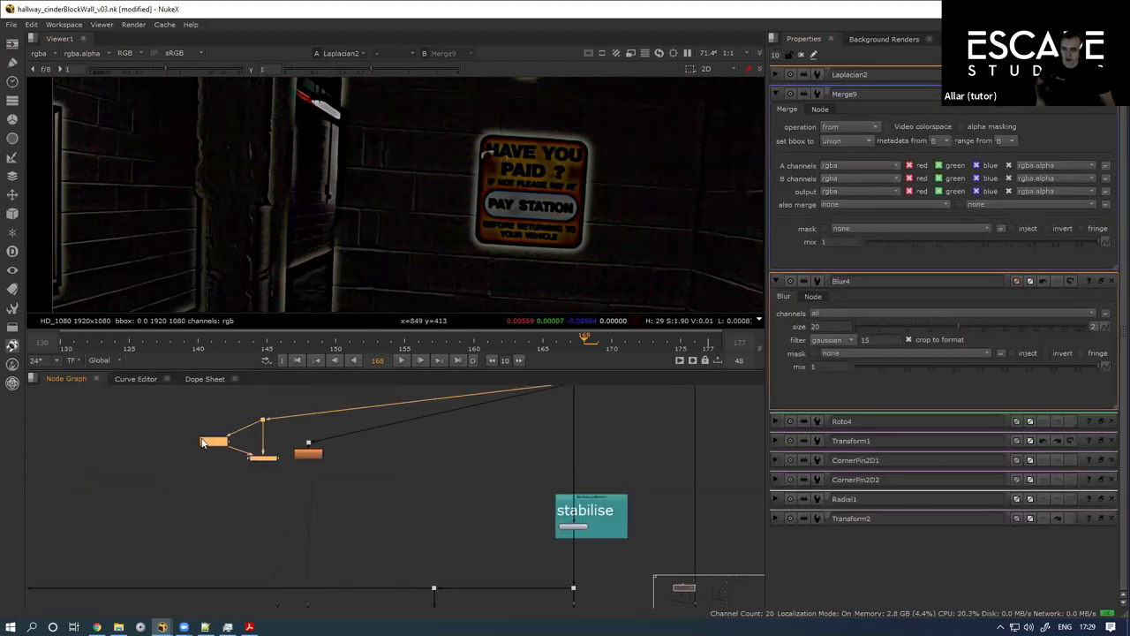
pyautogui.moveTo(258, 477); pyautogui.dragTo(294, 494)
pyautogui.moveTo(256, 452); pyautogui.dragTo(302, 448)
pyautogui.click(295, 488)
pyautogui.press('1')
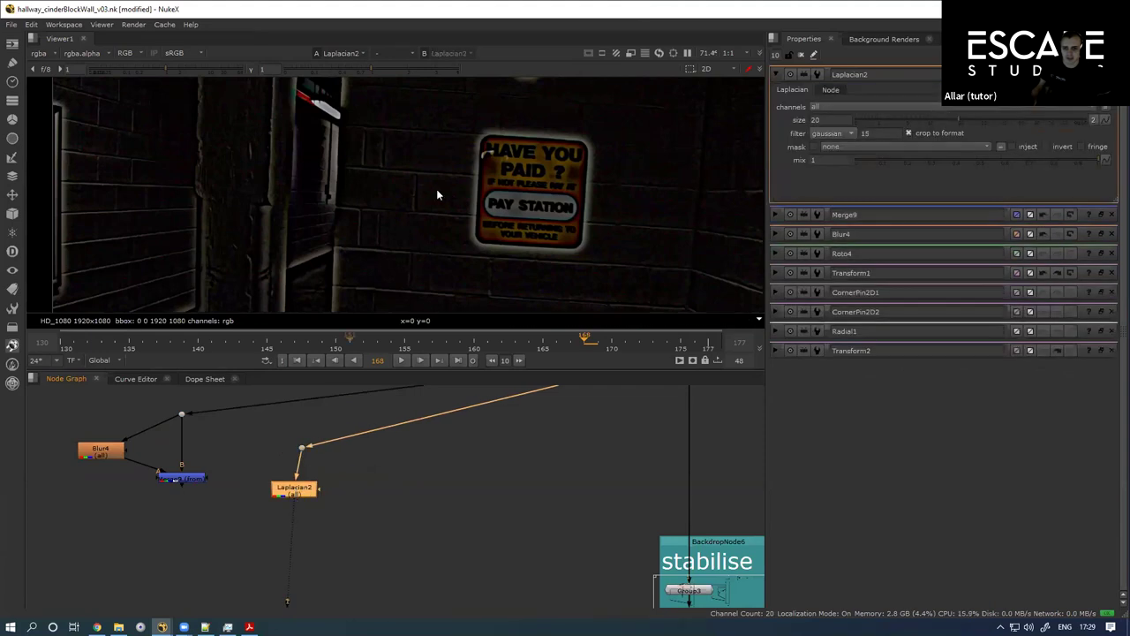
# Step: Add a dot branch beside Laplacian2, merge Laplacian2 as A over that original branch as B, and view the merge
pyautogui.moveTo(432, 412); pyautogui.dragTo(375, 456)
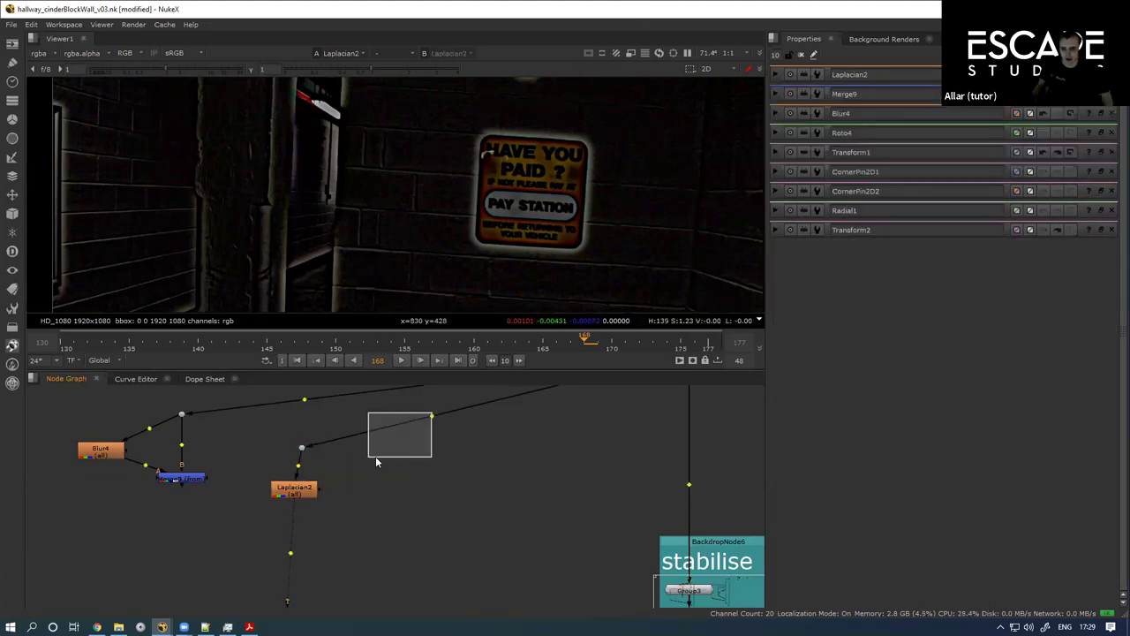
pyautogui.scroll(3, 354, 455)
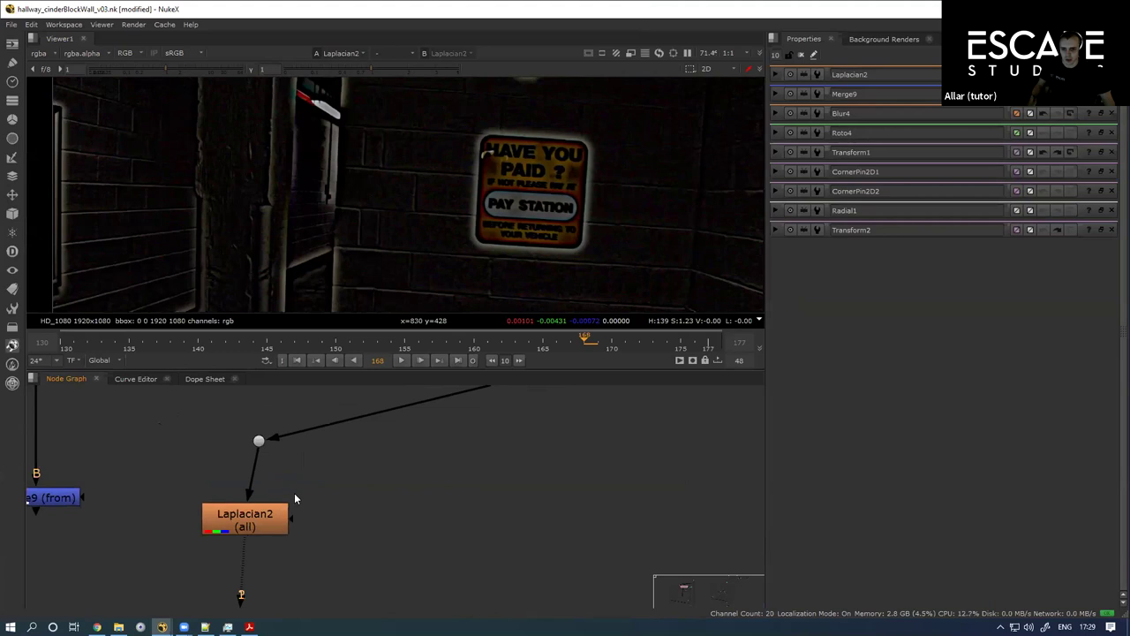
pyautogui.moveTo(272, 509); pyautogui.dragTo(200, 539)
pyautogui.moveTo(221, 490); pyautogui.dragTo(366, 495)
pyautogui.click(201, 544)
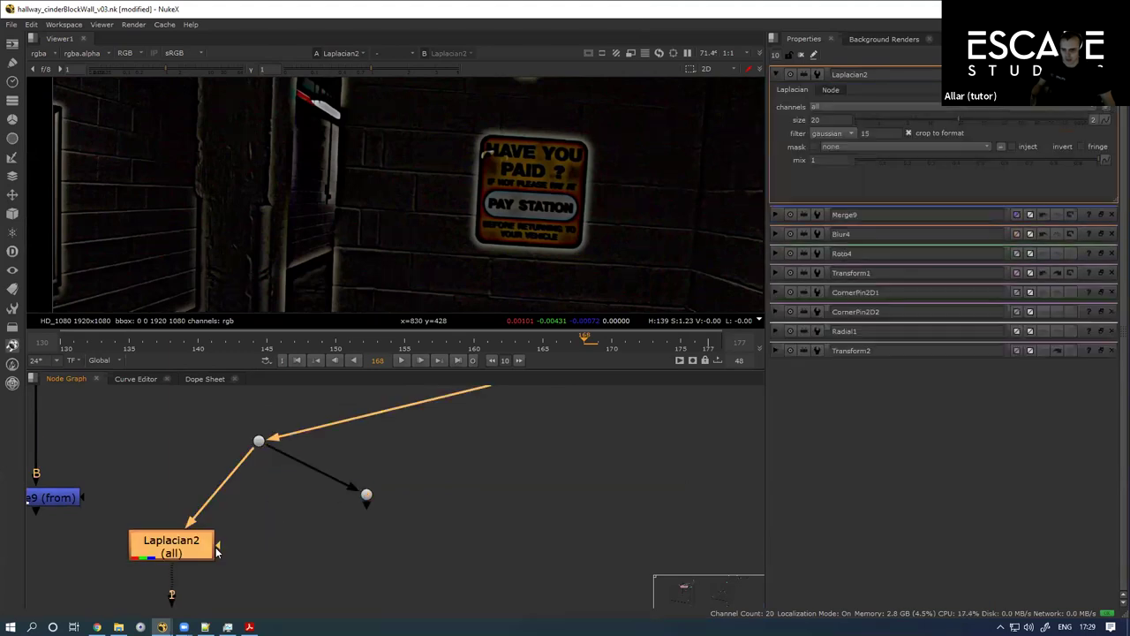
pyautogui.press('m')
pyautogui.moveTo(300, 506); pyautogui.dragTo(371, 500)
pyautogui.moveTo(320, 543); pyautogui.dragTo(366, 559)
pyautogui.press('1')
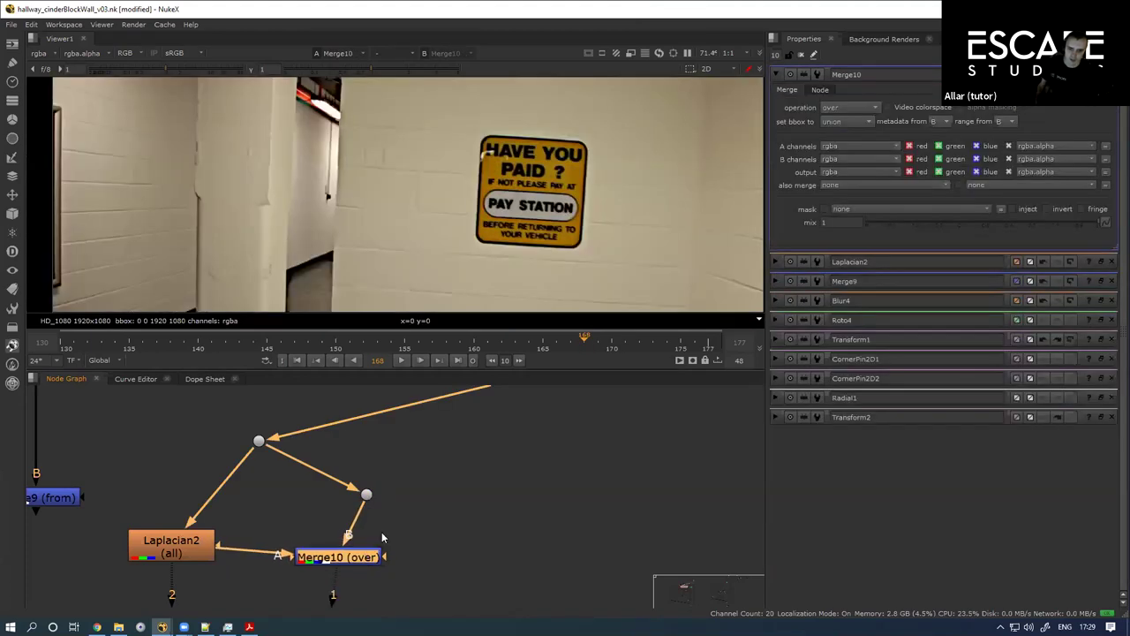
# Step: Try the plus operation on Merge10, then set its operation to from
pyautogui.click(845, 110)
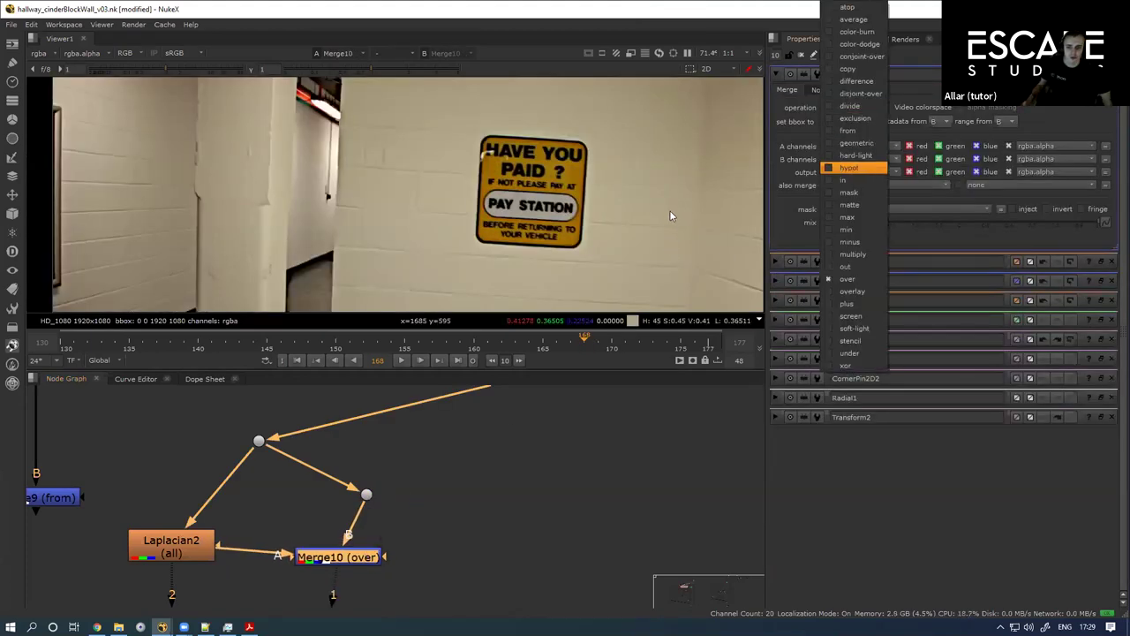
pyautogui.click(850, 304)
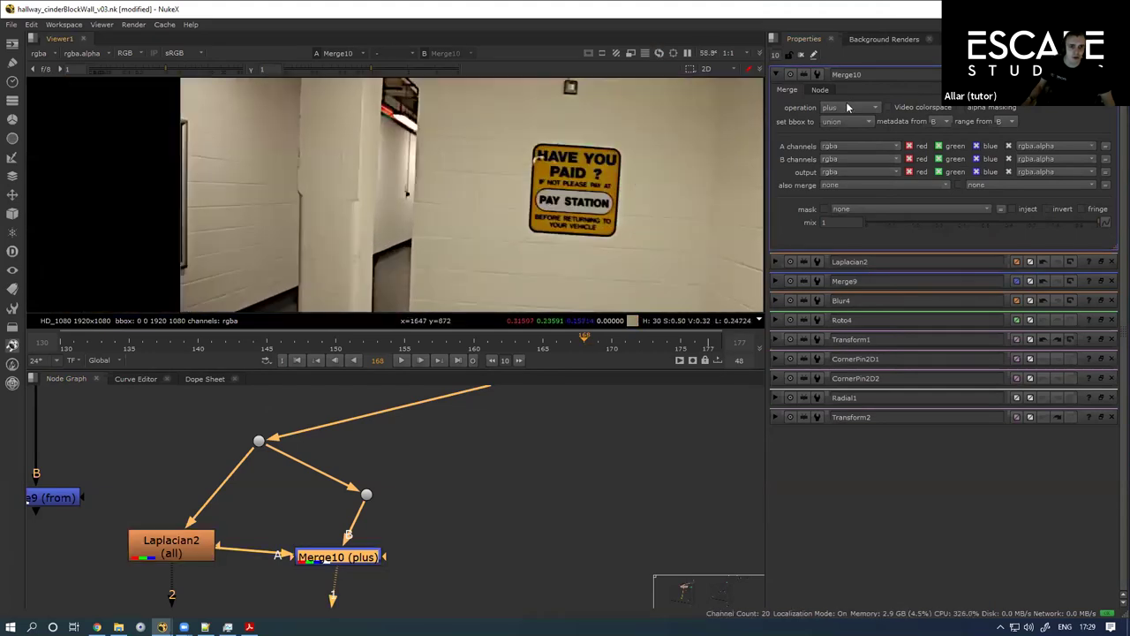
pyautogui.click(847, 107)
pyautogui.click(850, 131)
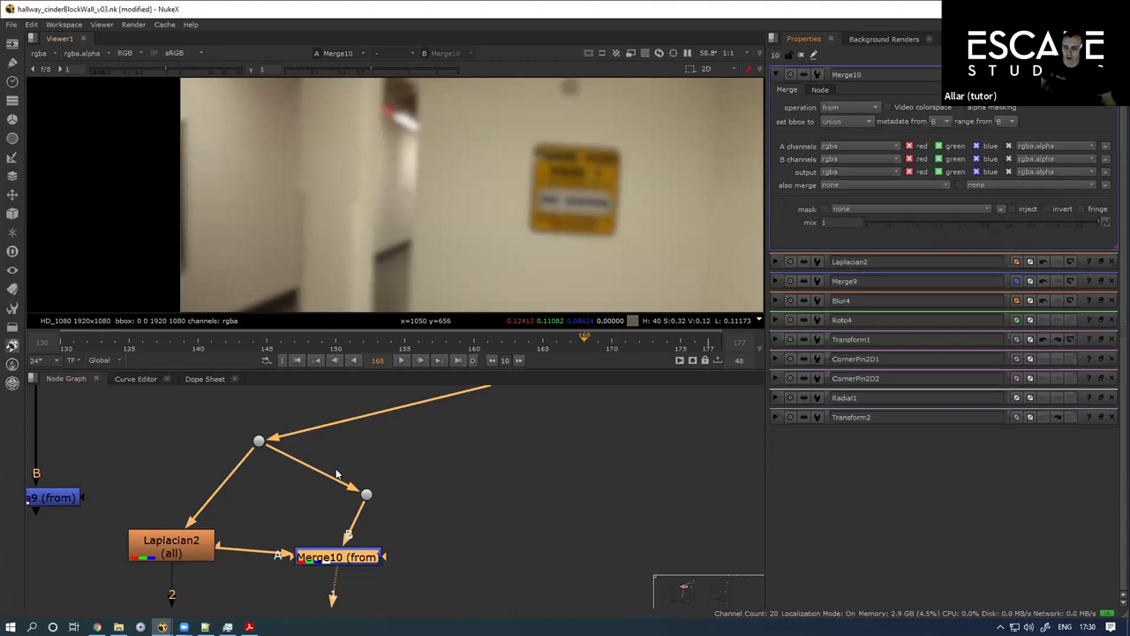
# Step: Assign Merge10 to viewer input 2 and Laplacian2 to viewer input 1, then open Merge10's settings
pyautogui.scroll(-2, 259, 565)
pyautogui.moveTo(332, 561); pyautogui.dragTo(350, 566)
pyautogui.press('m')
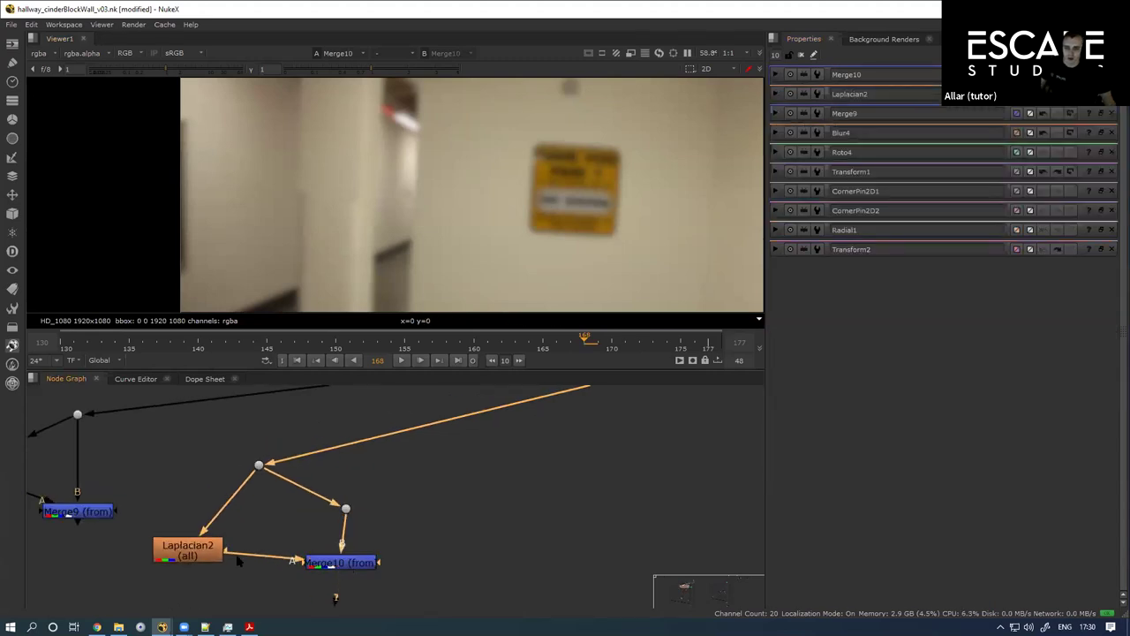
pyautogui.click(183, 554)
pyautogui.press('1')
pyautogui.scroll(-2, 444, 538)
pyautogui.moveTo(446, 532); pyautogui.dragTo(561, 528)
pyautogui.doubleClick(469, 564)
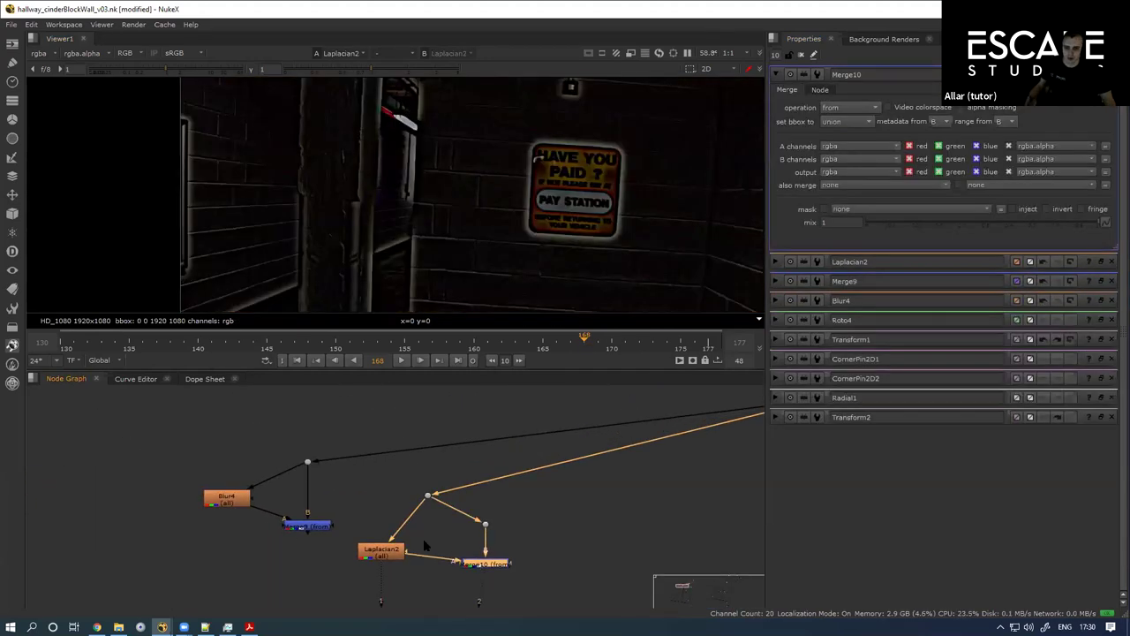
# Step: Compare the outputs of Blur4, Merge9, Laplacian2 and Merge10 by viewing each in turn on viewer input 1
pyautogui.click(228, 496)
pyautogui.press('1')
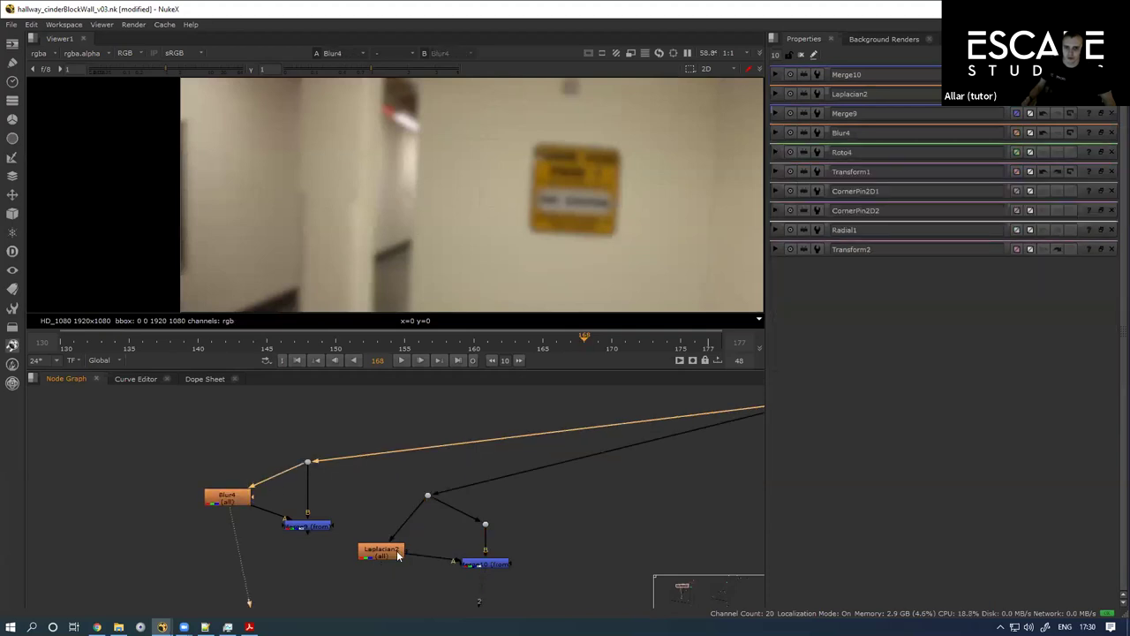
pyautogui.moveTo(312, 532); pyautogui.dragTo(229, 497)
pyautogui.click(227, 493)
pyautogui.press('1')
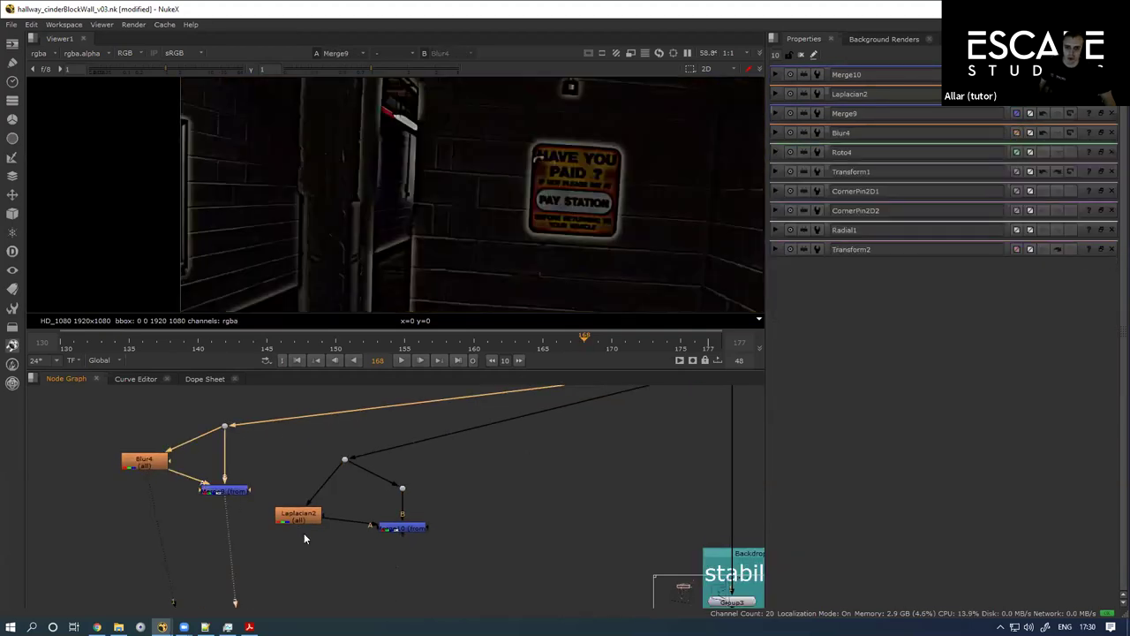
pyautogui.click(301, 520)
pyautogui.press('1')
pyautogui.click(408, 529)
pyautogui.press('1')
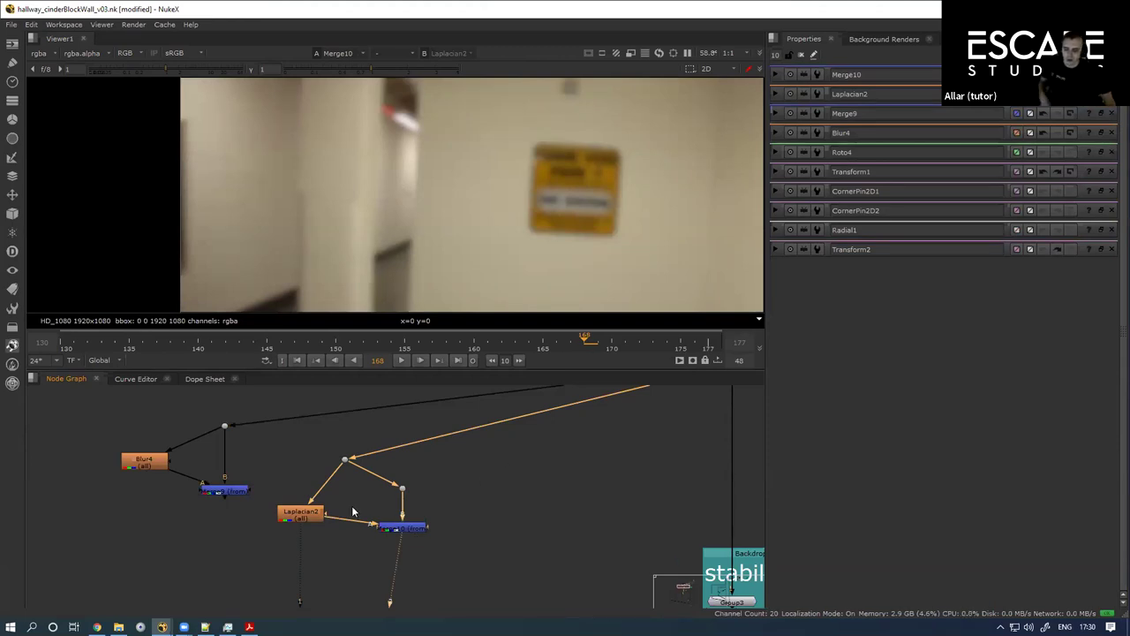
pyautogui.scroll(-2, 438, 487)
pyautogui.moveTo(434, 488); pyautogui.dragTo(405, 340)
pyautogui.moveTo(434, 456); pyautogui.dragTo(357, 400)
pyautogui.moveTo(359, 452); pyautogui.dragTo(360, 549)
pyautogui.moveTo(305, 395); pyautogui.dragTo(311, 387)
pyautogui.scroll(3, 292, 393)
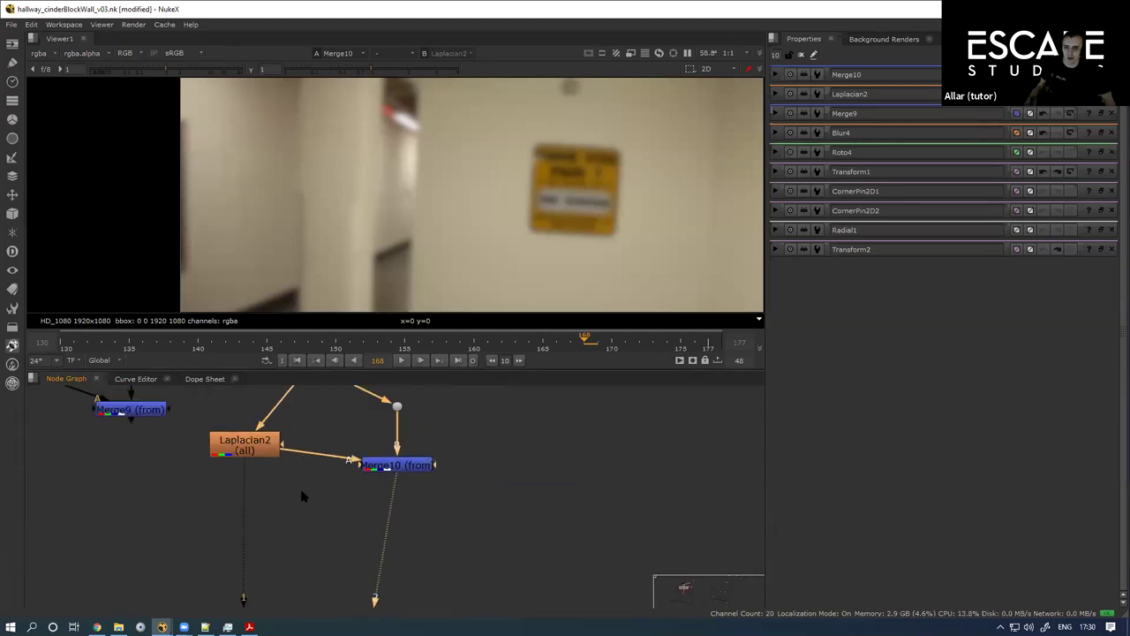
pyautogui.moveTo(301, 496); pyautogui.dragTo(306, 536)
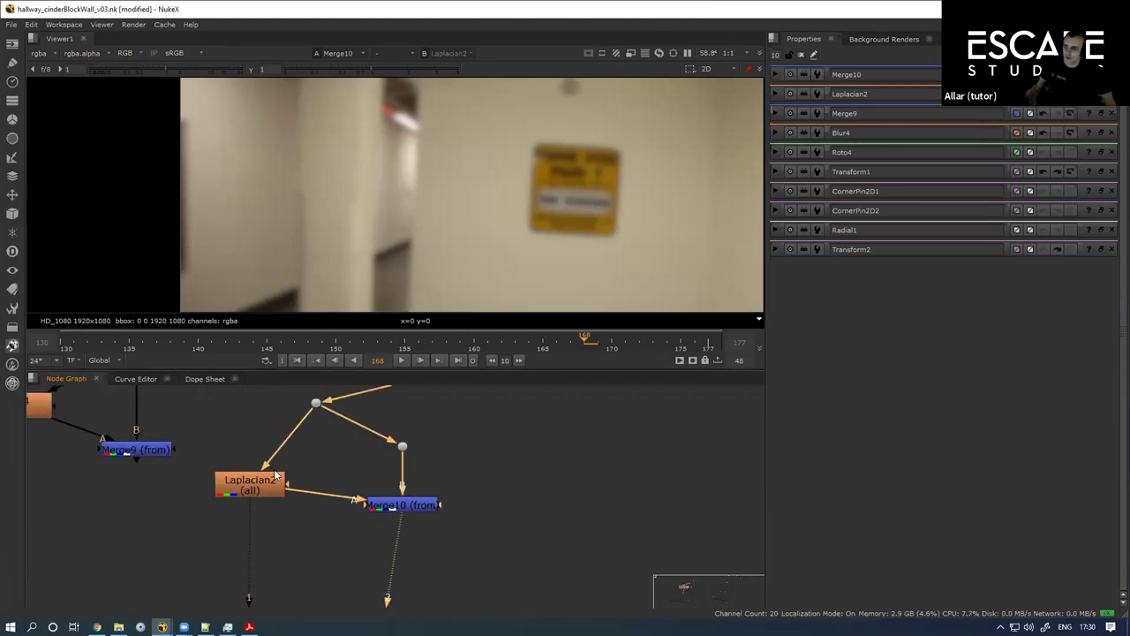
pyautogui.scroll(-2, 339, 457)
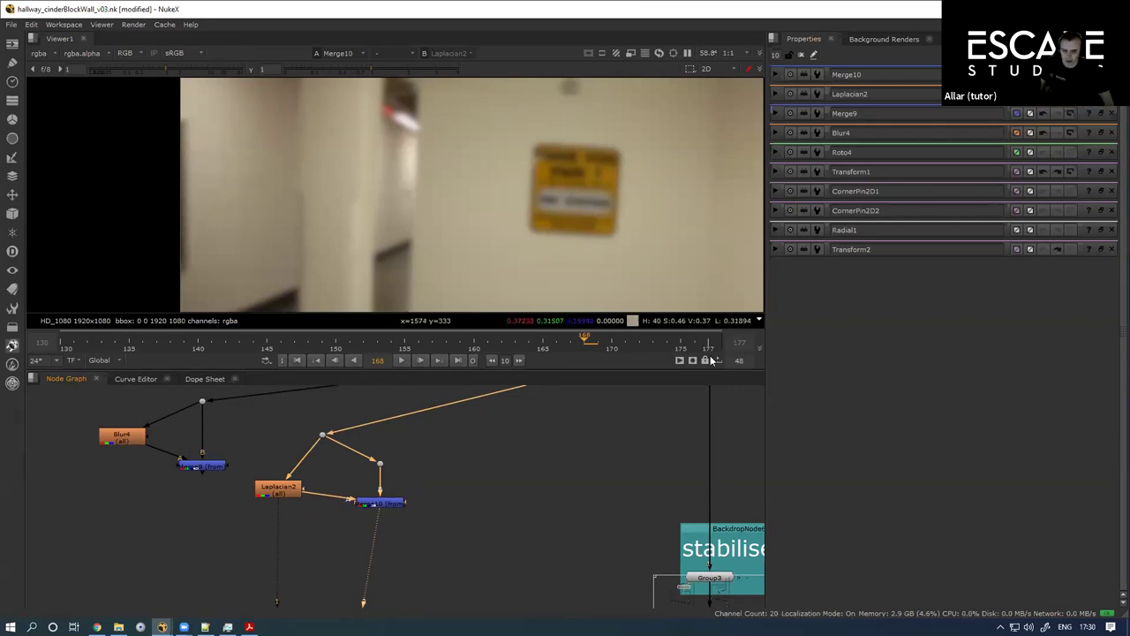
# Step: Delete the Laplacian1 node and the merge on the main line that its branch feeds
pyautogui.scroll(-5, 468, 488)
pyautogui.moveTo(580, 580); pyautogui.dragTo(529, 499)
pyautogui.scroll(4, 523, 494)
pyautogui.scroll(1, 418, 530)
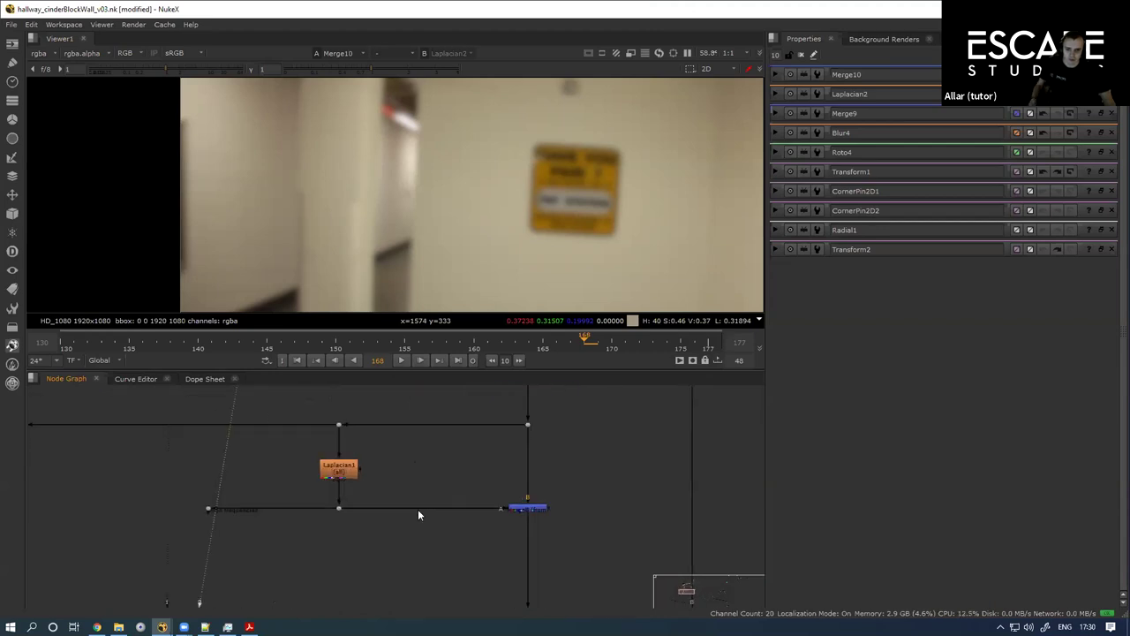
pyautogui.click(339, 469)
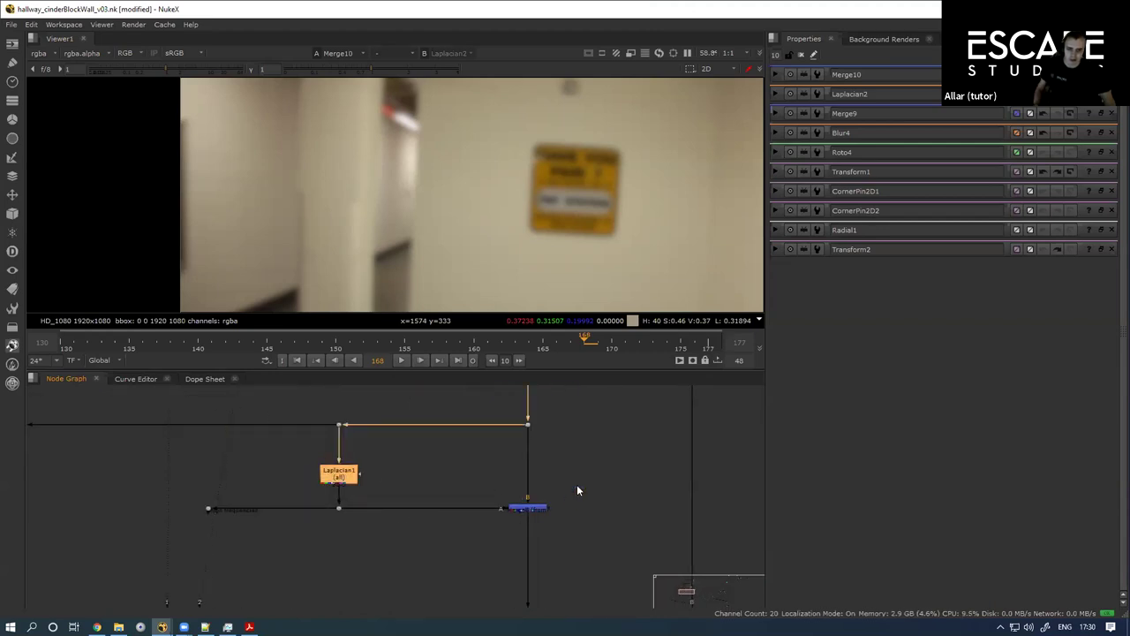
pyautogui.press('Delete')
pyautogui.click(527, 509)
pyautogui.press('Delete')
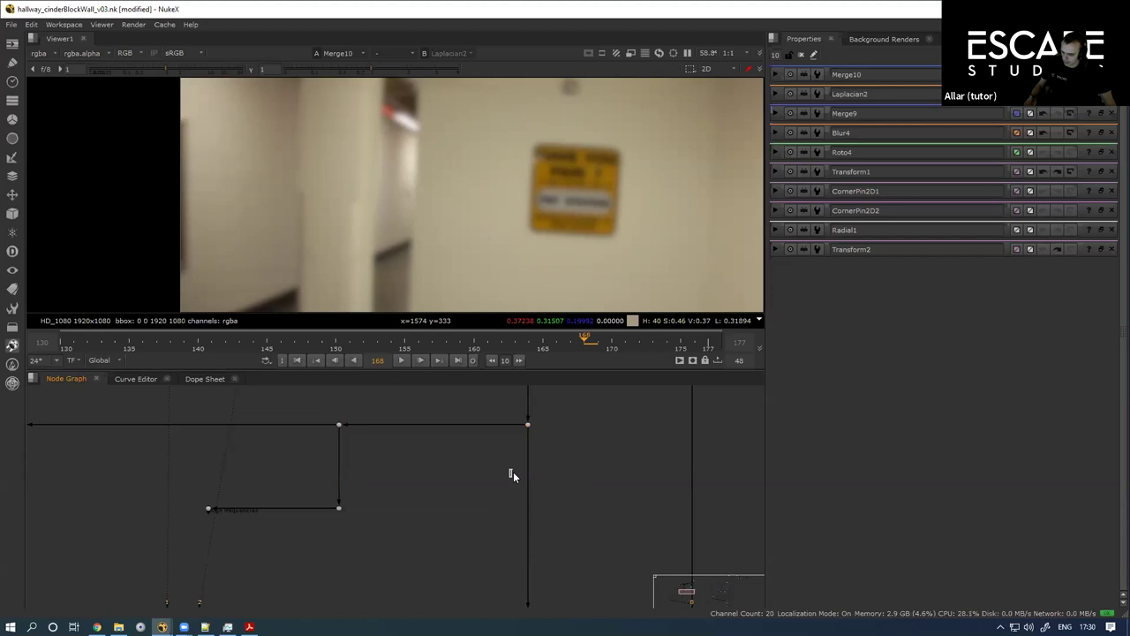
# Step: Insert a Blur node on the main line below the branching dot and view it on input 1
pyautogui.press('b')
pyautogui.moveTo(512, 479); pyautogui.dragTo(532, 483)
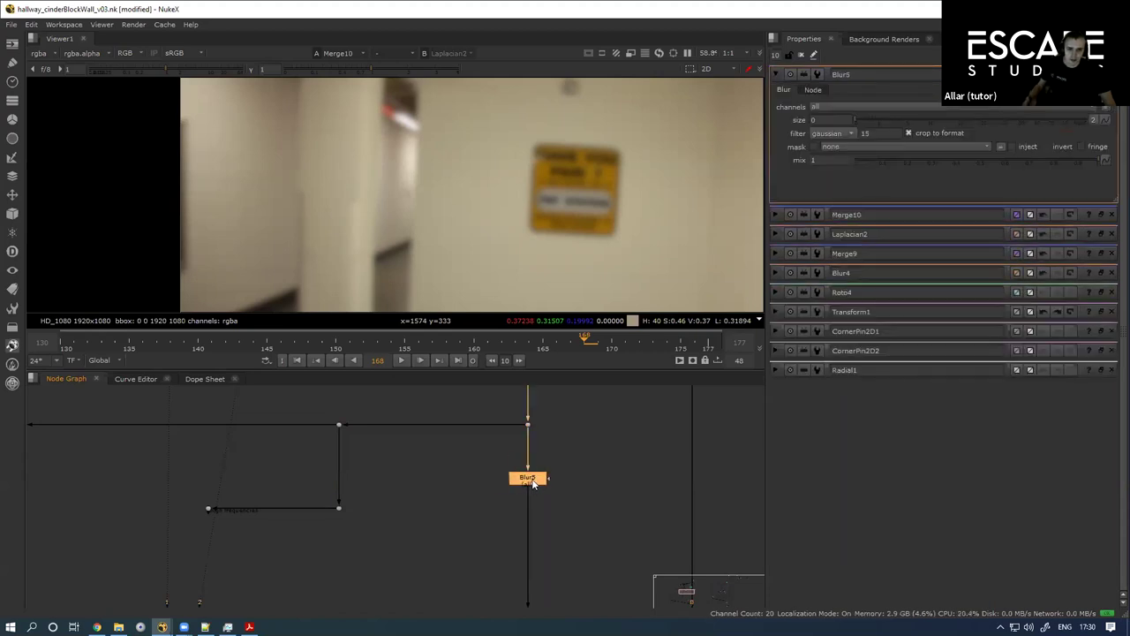
pyautogui.press('1')
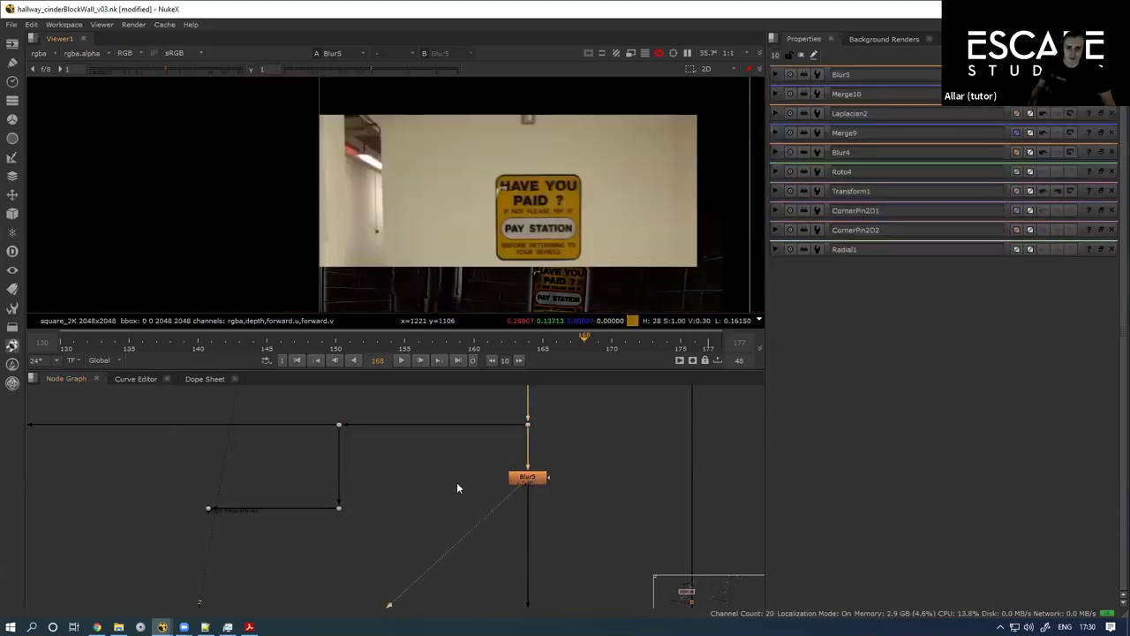
# Step: Examine the stabilised wall and sign in an enlarged viewer at frames 141, 136, 154, 173 and 155
pyautogui.scroll(-2, 456, 487)
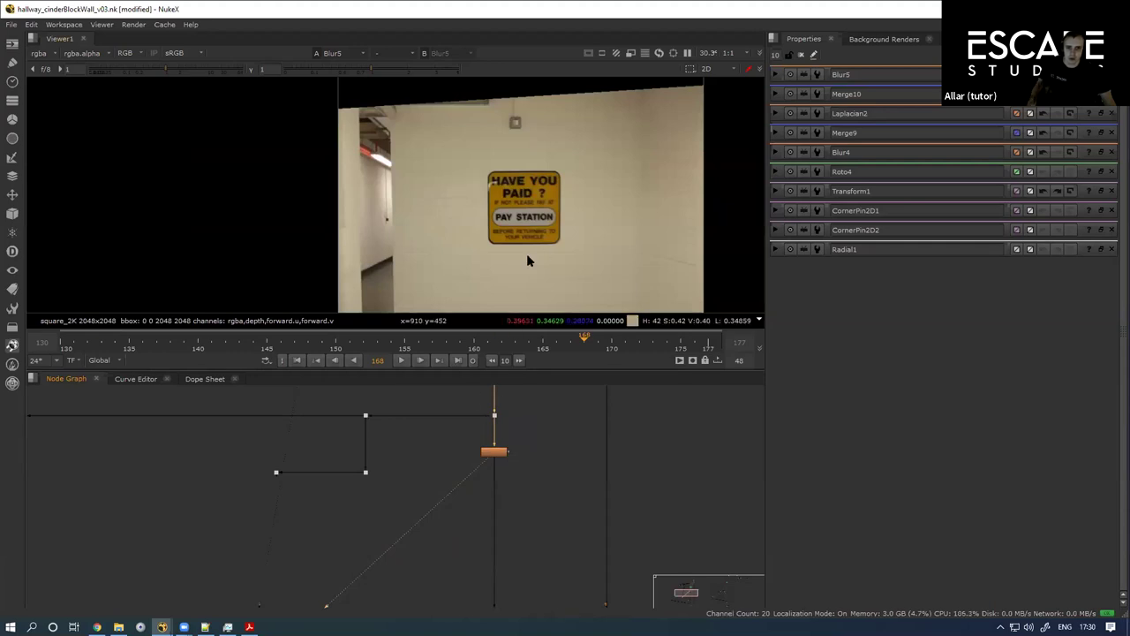
pyautogui.scroll(1, 508, 229)
pyautogui.press('space')
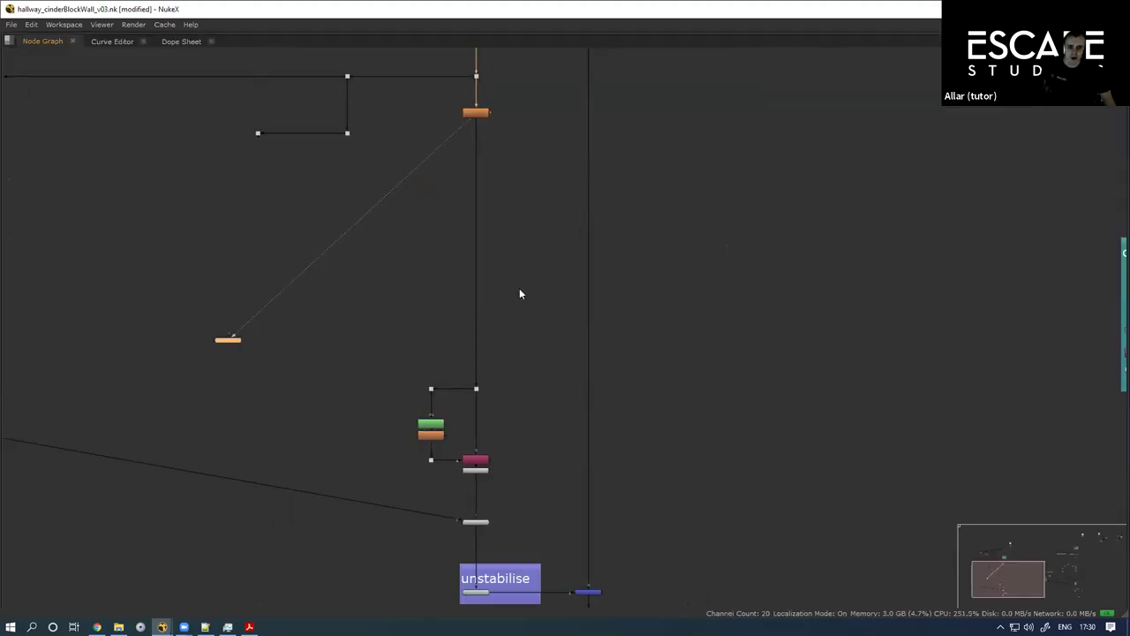
pyautogui.press('space')
pyautogui.scroll(-5, 530, 201)
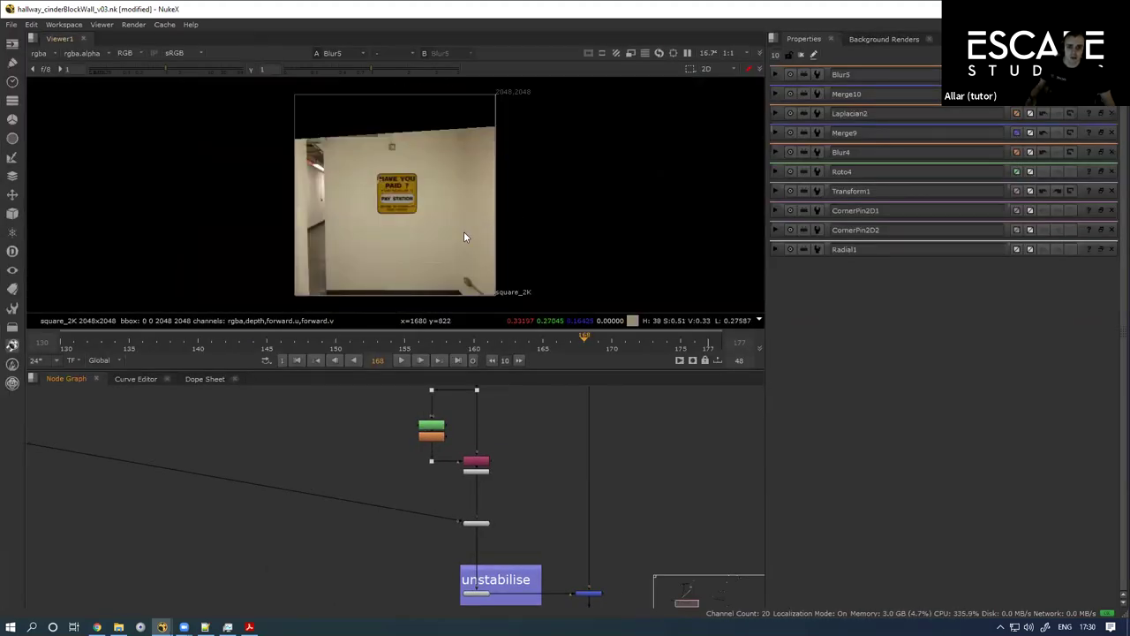
pyautogui.press('space')
pyautogui.scroll(2, 547, 326)
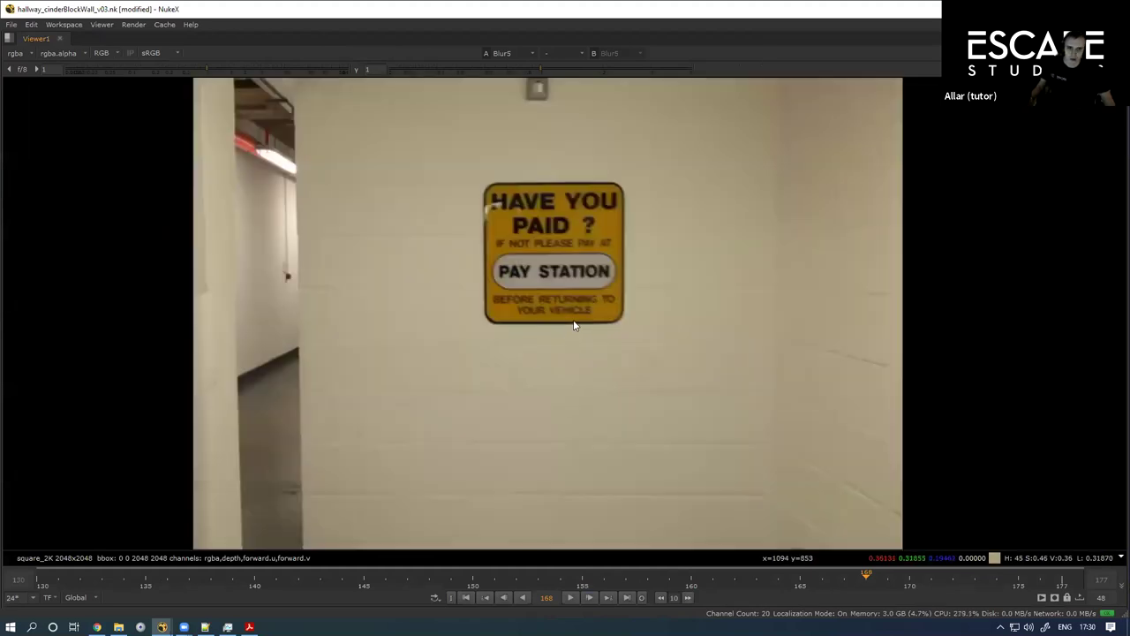
pyautogui.scroll(-1, 554, 323)
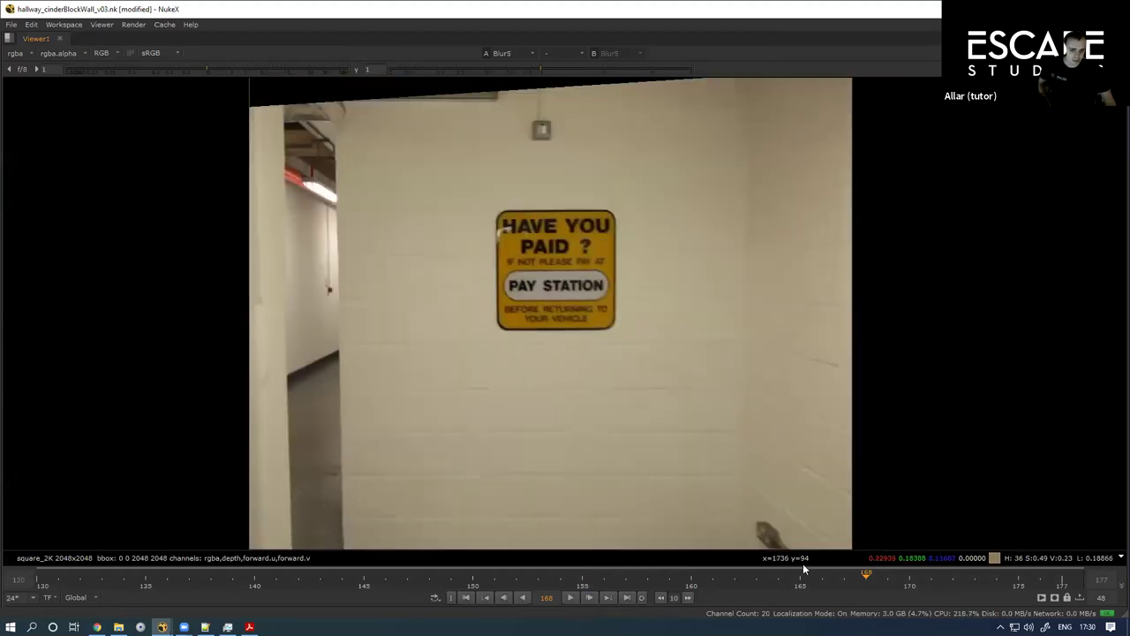
pyautogui.moveTo(414, 578); pyautogui.dragTo(312, 567)
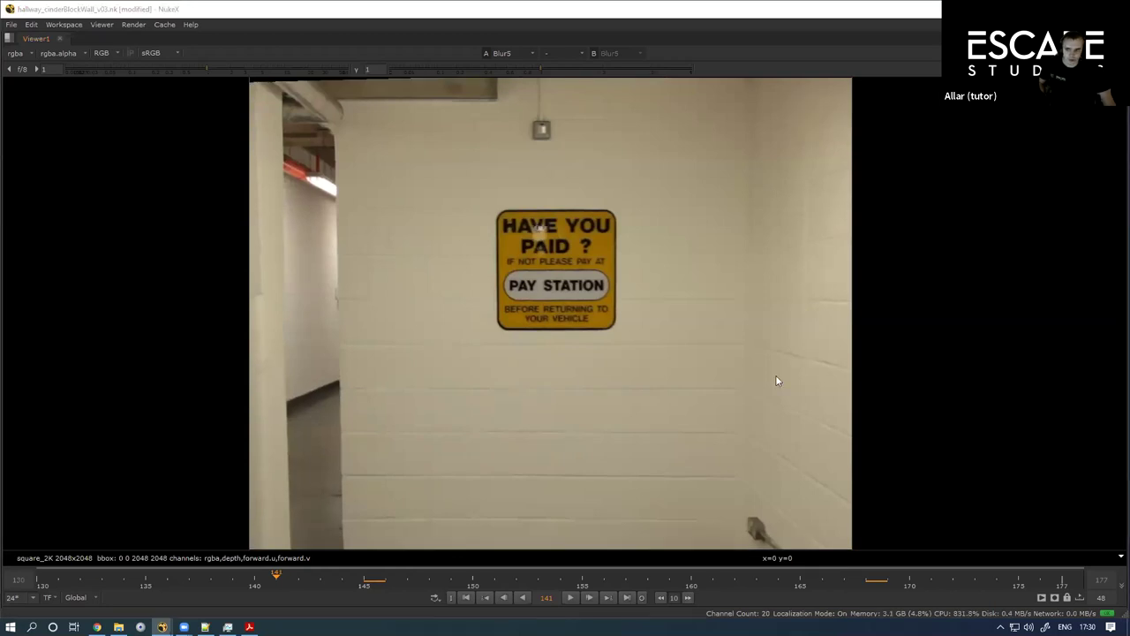
pyautogui.moveTo(210, 582); pyautogui.dragTo(162, 587)
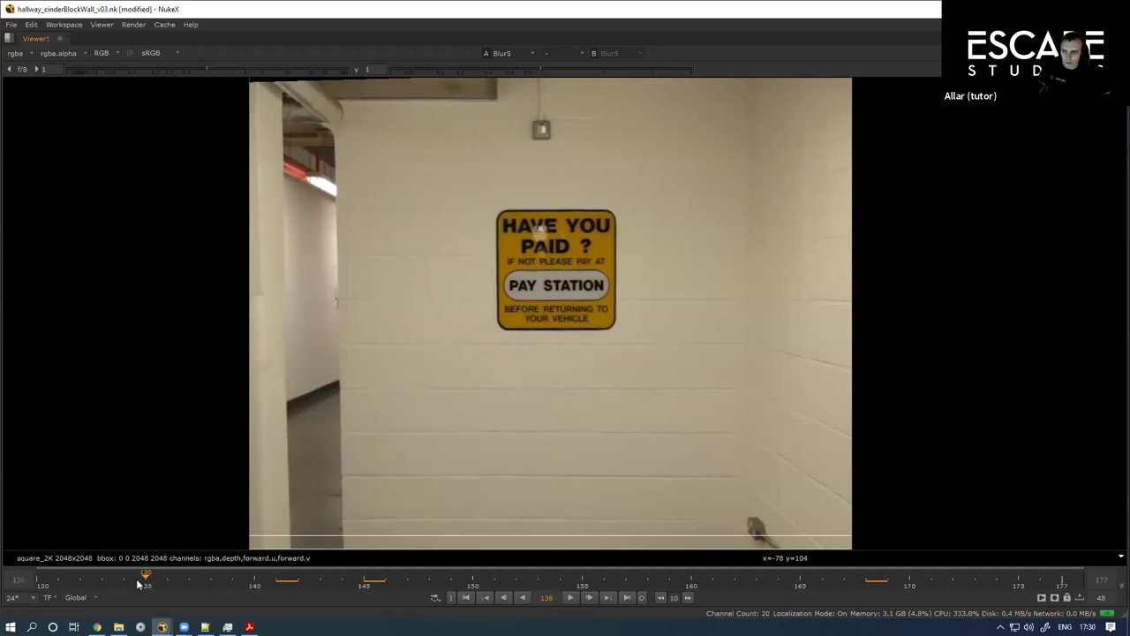
pyautogui.moveTo(519, 579); pyautogui.dragTo(561, 578)
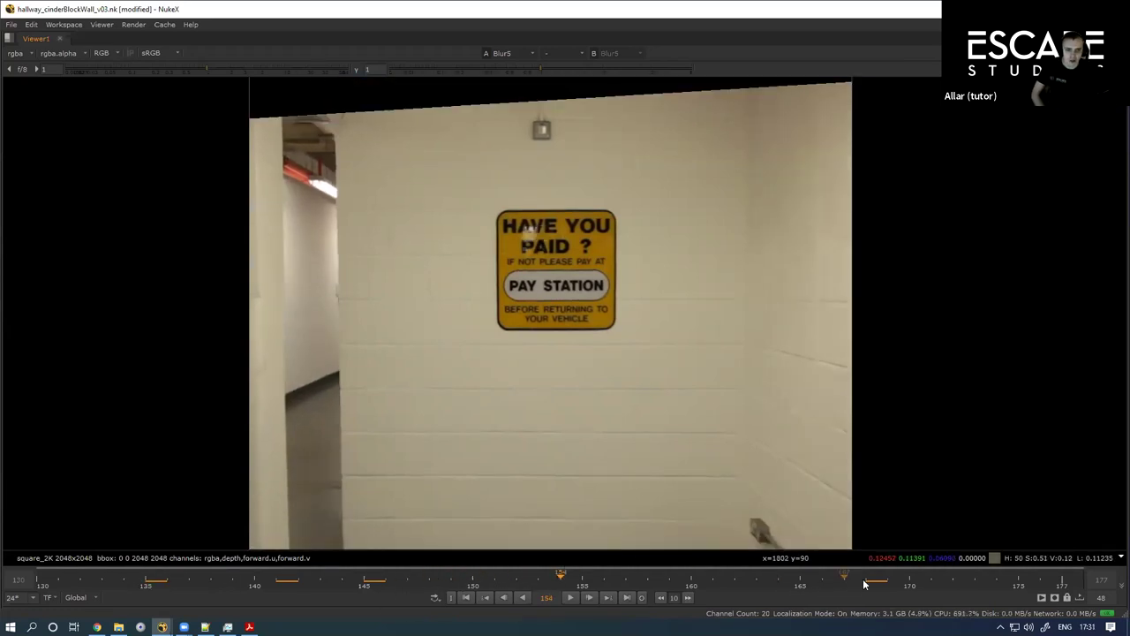
pyautogui.click(975, 576)
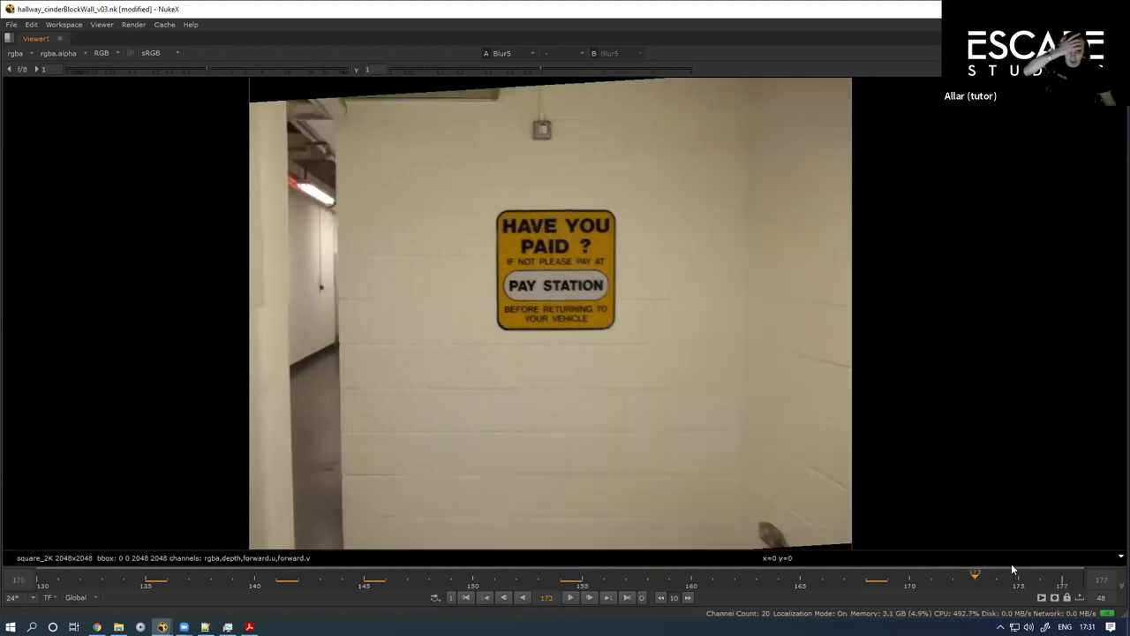
pyautogui.click(583, 575)
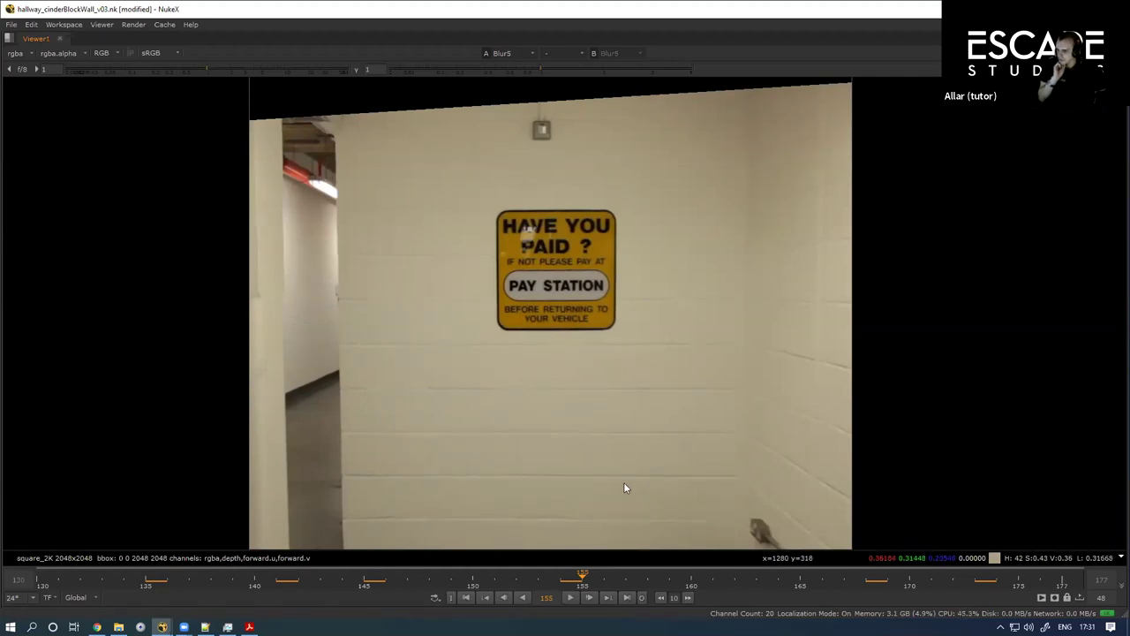
# Step: View FrameRange2, the node directly below Read1 in the Roto4 patch setup, on viewer input 1
pyautogui.press('space')
pyautogui.scroll(-6, 521, 543)
pyautogui.moveTo(607, 472); pyautogui.dragTo(514, 487)
pyautogui.moveTo(684, 436); pyautogui.dragTo(462, 534)
pyautogui.scroll(8, 486, 439)
pyautogui.click(481, 440)
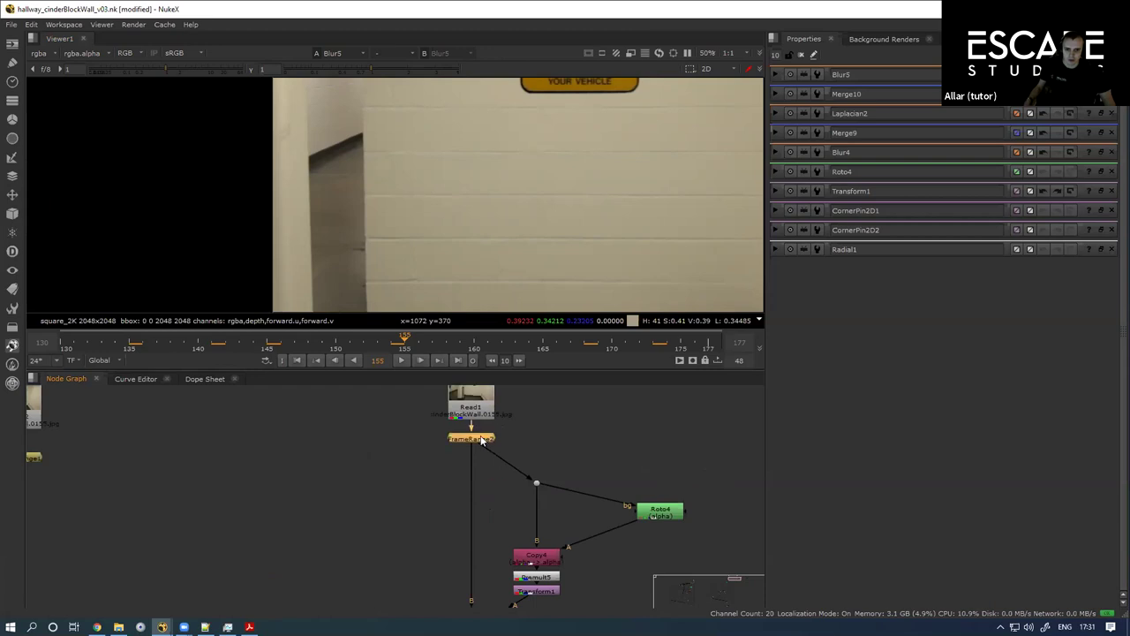
pyautogui.press('1')
pyautogui.scroll(-2, 452, 490)
pyautogui.scroll(3, 452, 491)
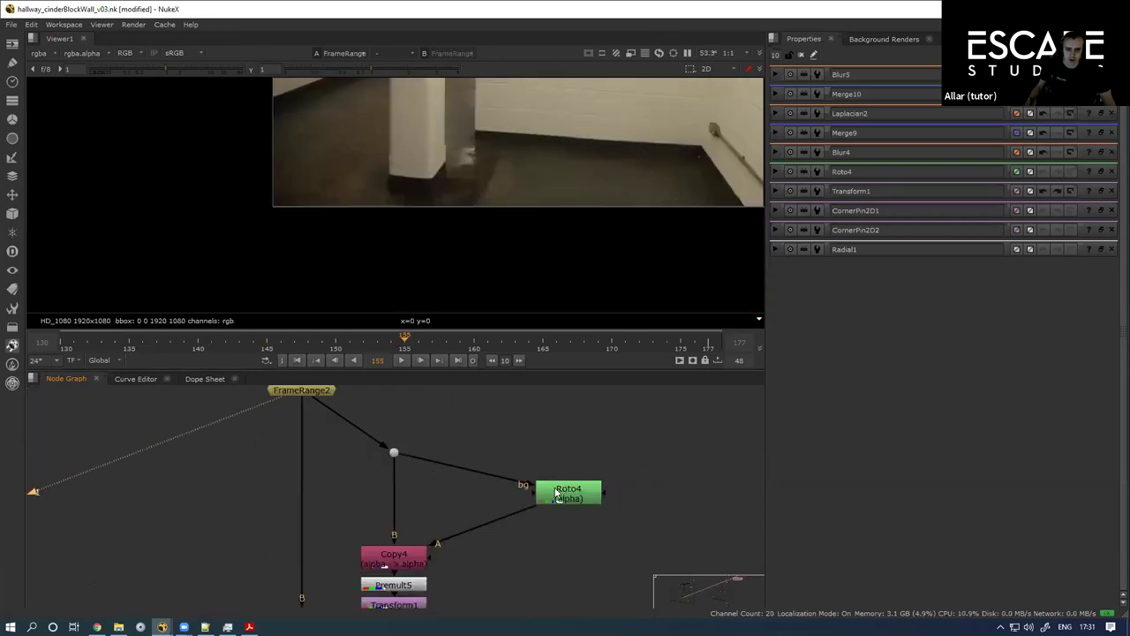
# Step: Open Roto4's settings and go to frame 168 to show its brick-shaped outline on the wall
pyautogui.doubleClick(561, 493)
pyautogui.click(585, 344)
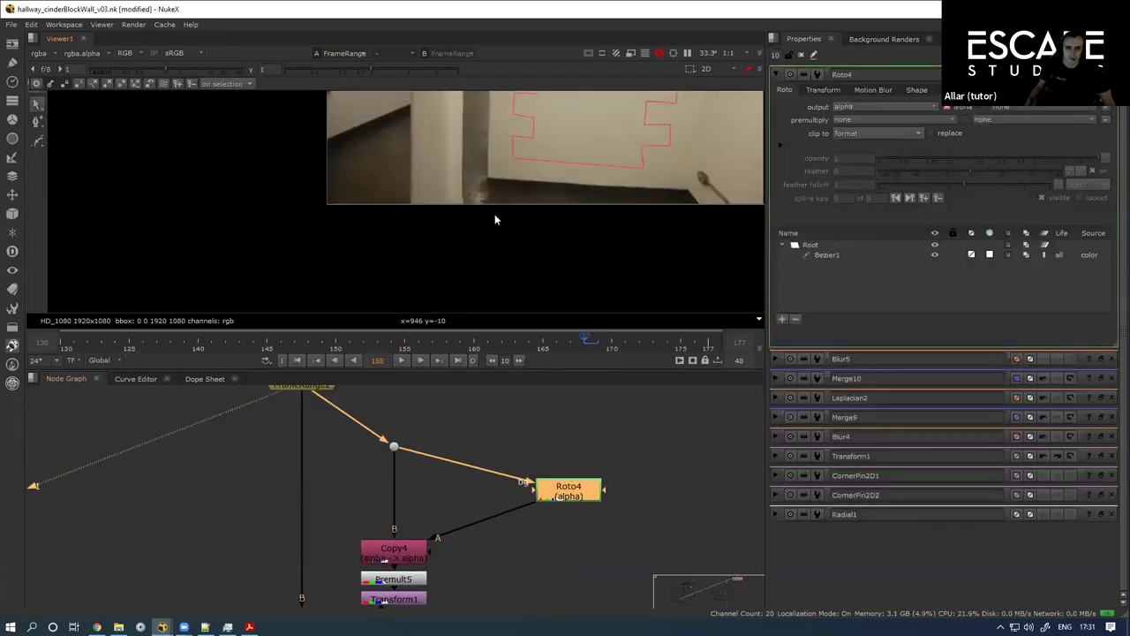
pyautogui.scroll(-6, 500, 289)
# Step: Reset Transform1's translate to x 0 and y 0
pyautogui.moveTo(321, 502); pyautogui.dragTo(359, 427)
pyautogui.moveTo(296, 536); pyautogui.dragTo(387, 611)
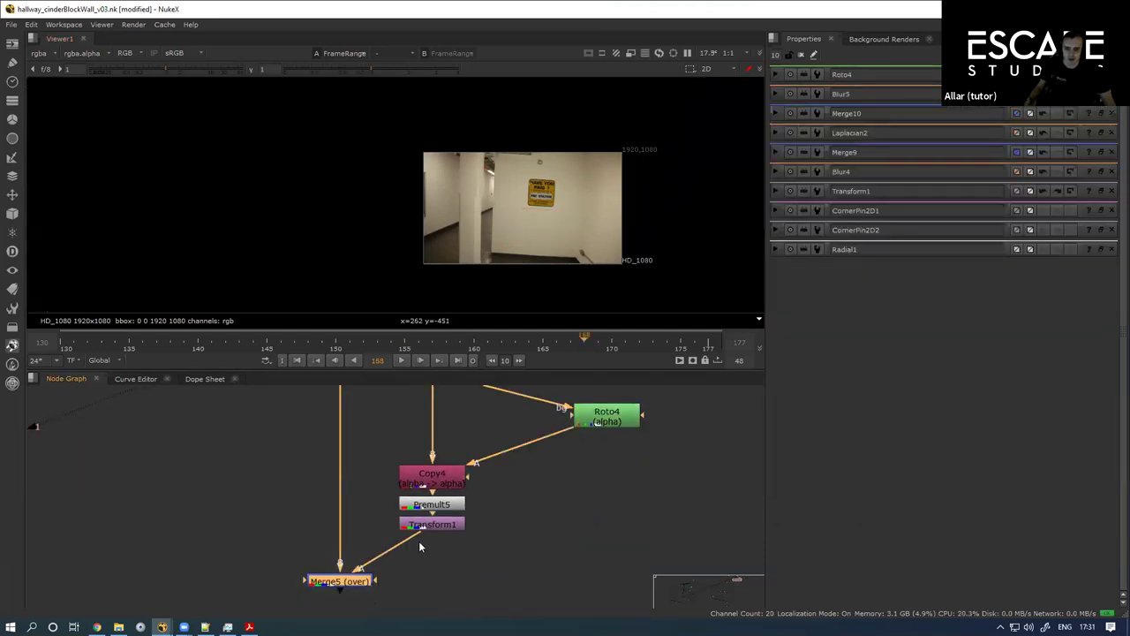
pyautogui.click(437, 527)
pyautogui.moveTo(436, 528); pyautogui.dragTo(439, 528)
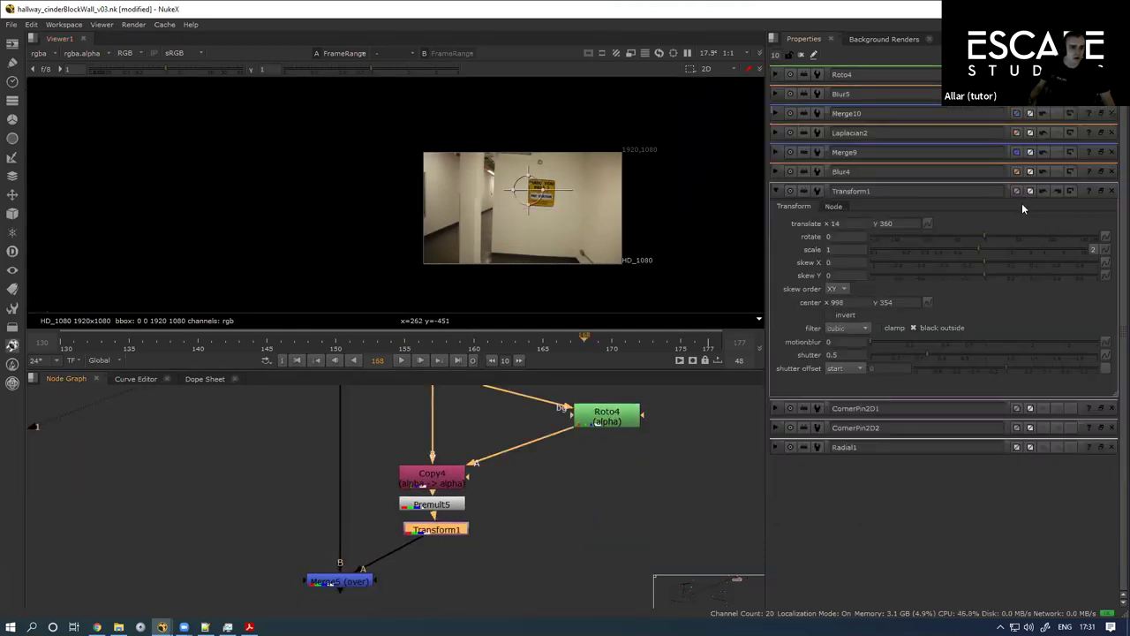
pyautogui.write('0')
pyautogui.press('Tab')
pyautogui.write('0')
pyautogui.press('Return')
# Step: View Merge5 in an enlarged viewer with Roto4's brick-shaped outline overlaid on the wall
pyautogui.doubleClick(346, 583)
pyautogui.press('1')
pyautogui.doubleClick(611, 422)
pyautogui.press('space')
pyautogui.moveTo(512, 455); pyautogui.dragTo(661, 333)
pyautogui.scroll(8, 574, 380)
pyautogui.scroll(-1, 660, 333)
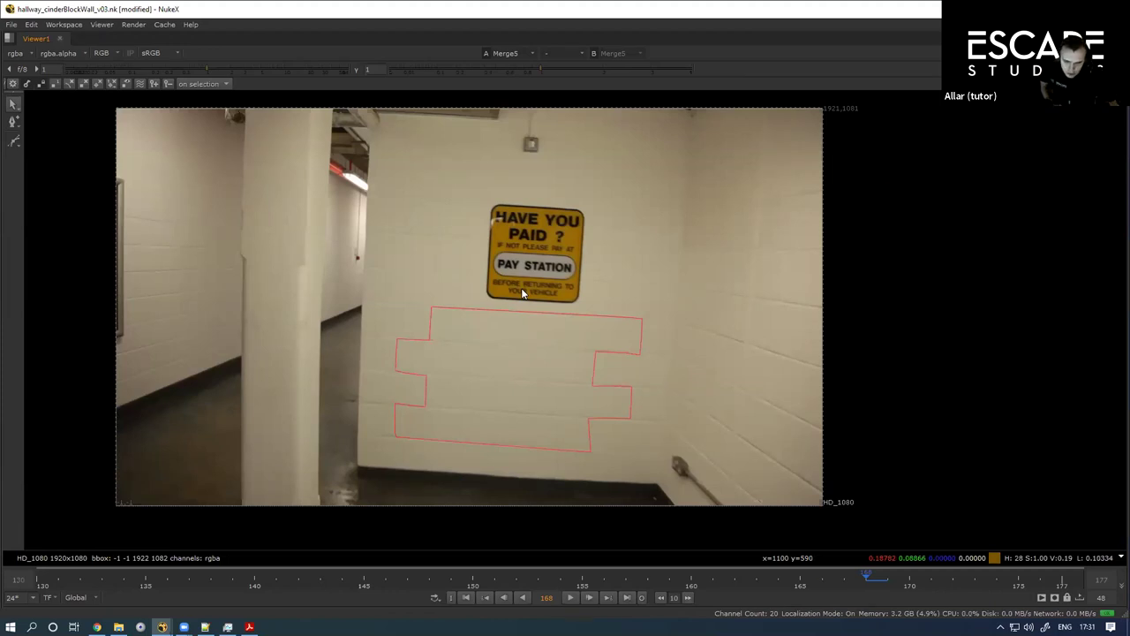
pyautogui.press('space')
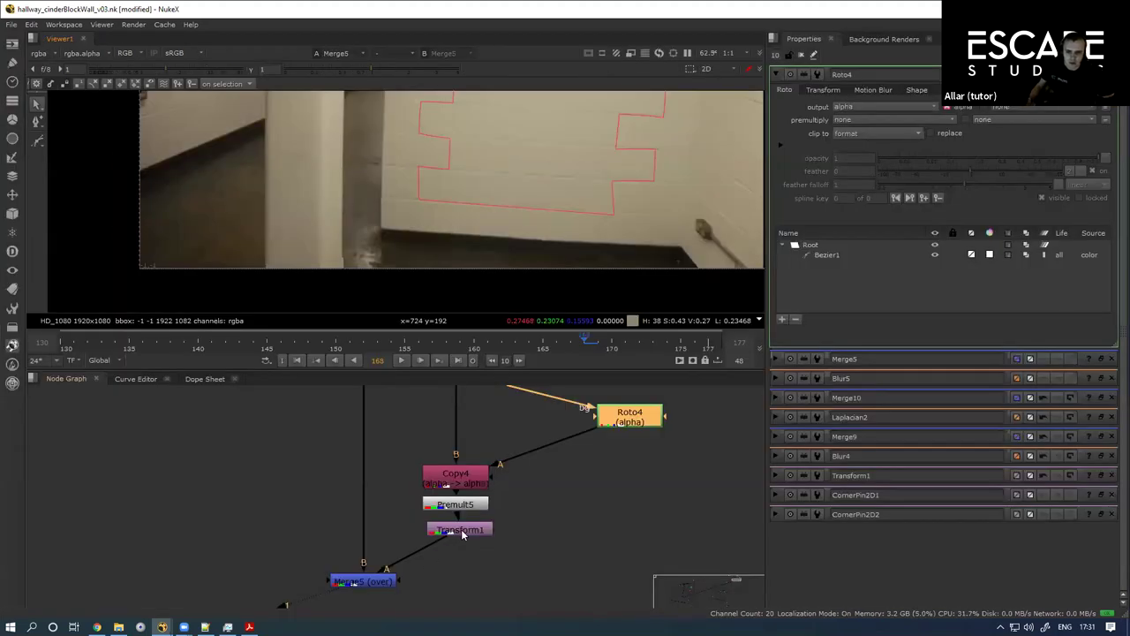
# Step: Open Transform1 in a floating window and move the wall patch over the sign, to about x 22, y 361
pyautogui.doubleClick(458, 530)
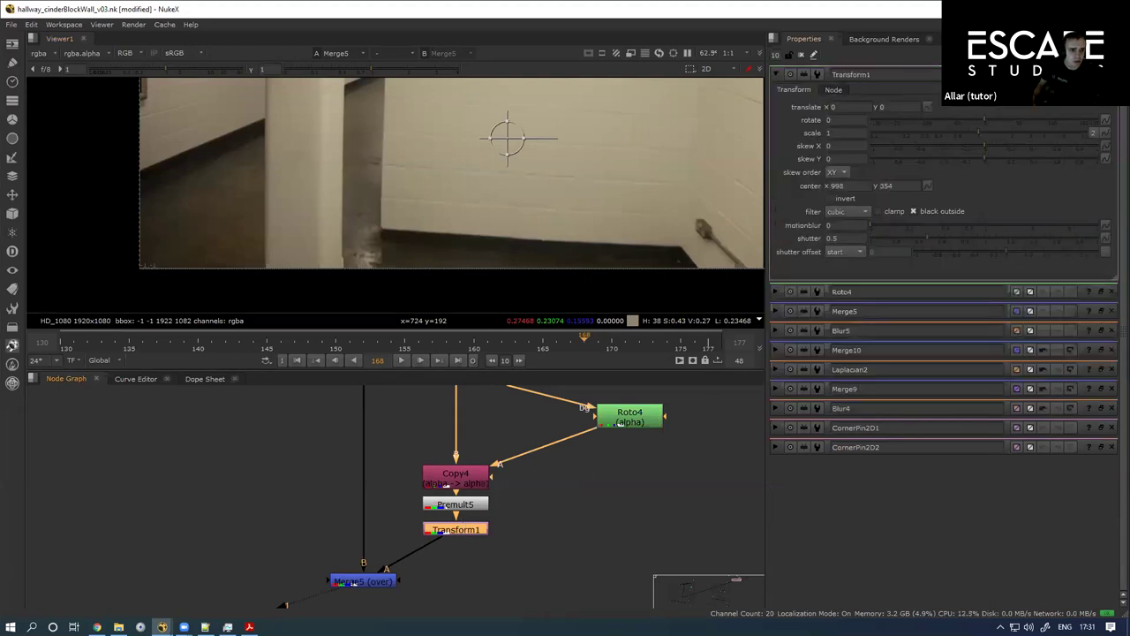
pyautogui.click(1101, 74)
pyautogui.press('space')
pyautogui.moveTo(528, 378); pyautogui.dragTo(538, 238)
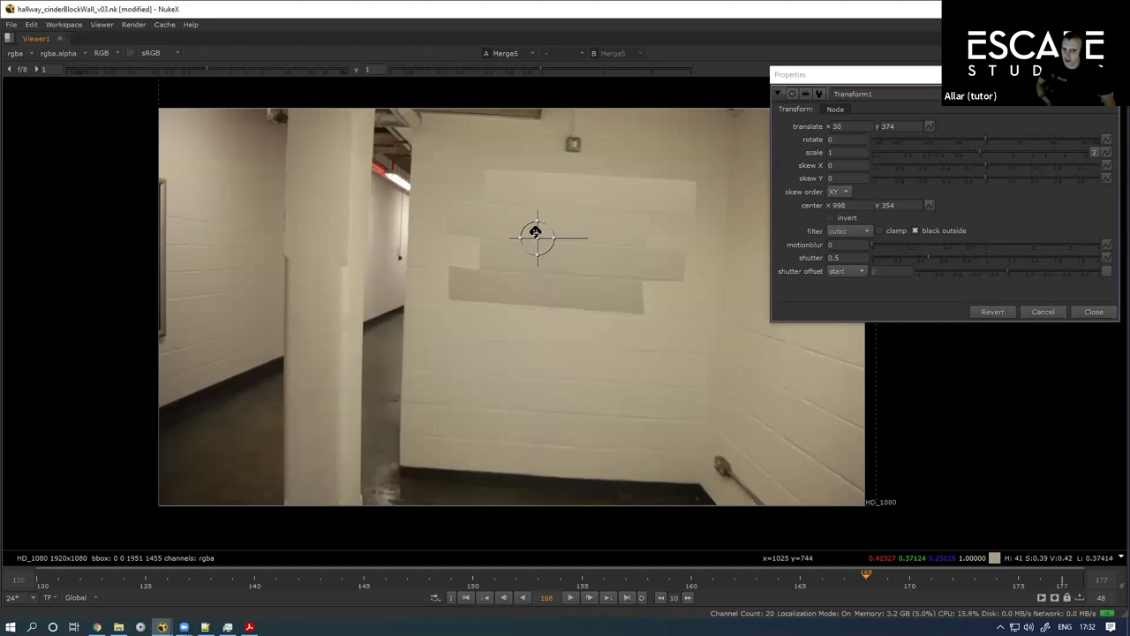
pyautogui.moveTo(539, 233)
pyautogui.mouseDown()
pyautogui.moveTo(540, 370)
pyautogui.moveTo(522, 379)
pyautogui.moveTo(531, 381)
pyautogui.moveTo(555, 282)
pyautogui.moveTo(553, 254)
pyautogui.moveTo(525, 246)
pyautogui.mouseUp()
pyautogui.hotkey('ctrl', 'z')
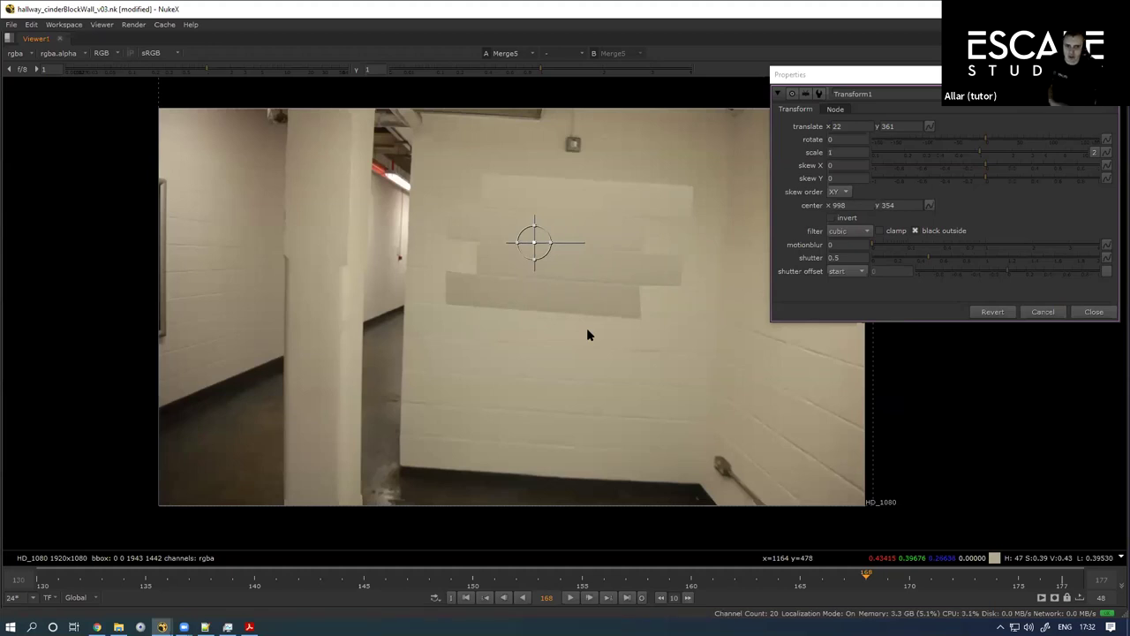
# Step: Move the wall patch back down below the sign, to a Transform1 translate of about x 4, y -1
pyautogui.moveTo(534, 242); pyautogui.dragTo(524, 376)
pyautogui.moveTo(523, 375)
pyautogui.mouseDown()
pyautogui.moveTo(557, 255)
pyautogui.moveTo(532, 238)
pyautogui.moveTo(527, 372)
pyautogui.mouseUp()
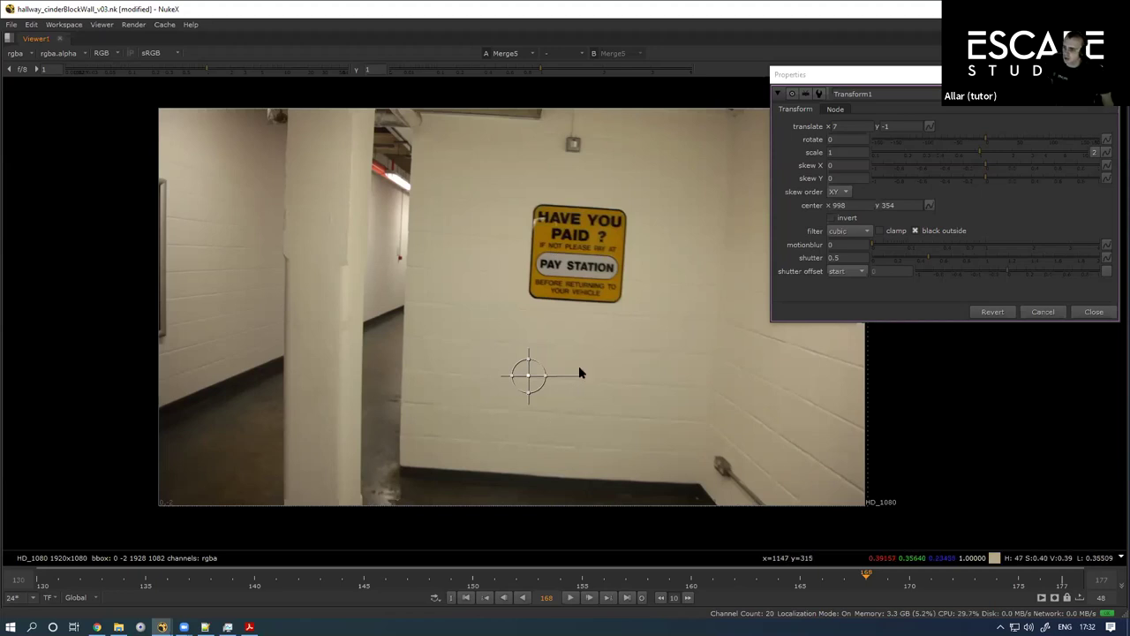
pyautogui.moveTo(529, 376)
pyautogui.mouseDown()
pyautogui.moveTo(539, 242)
pyautogui.moveTo(529, 373)
pyautogui.mouseUp()
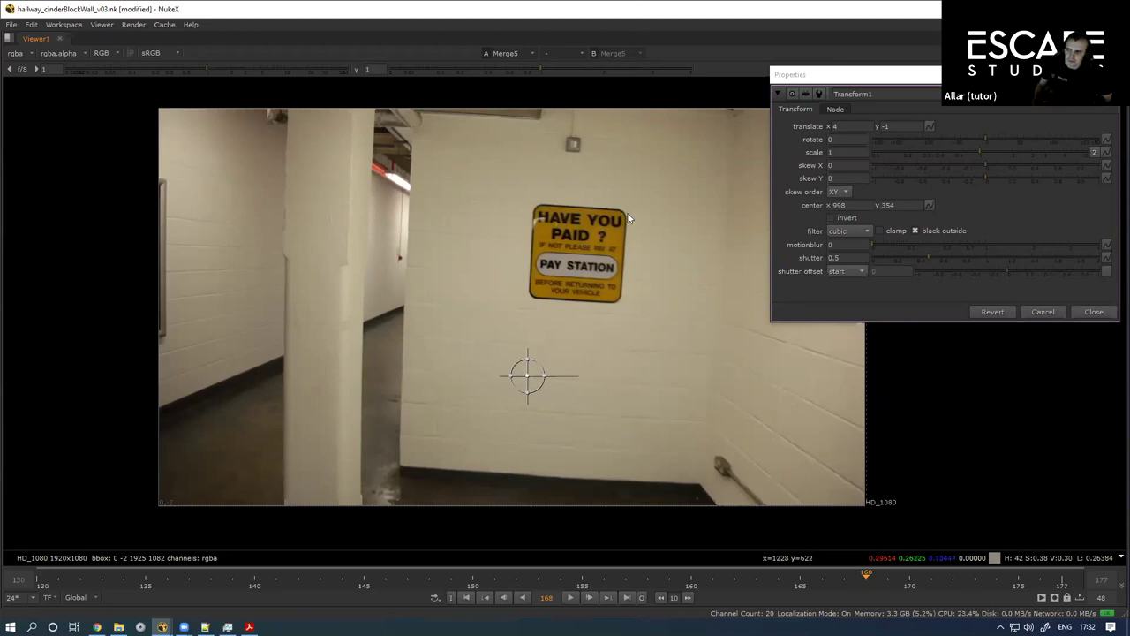
# Step: View the merge of the neighbouring node setup beside the Roto4 patch branch
pyautogui.press('space')
pyautogui.scroll(-8, 460, 465)
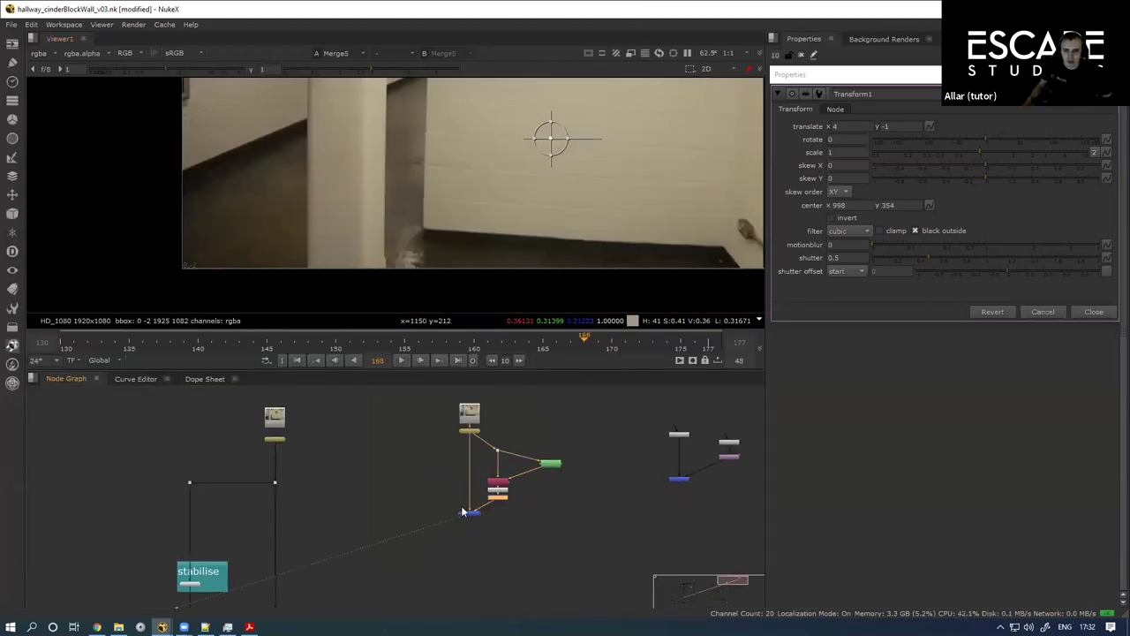
pyautogui.scroll(3, 464, 545)
pyautogui.moveTo(452, 528); pyautogui.dragTo(518, 479)
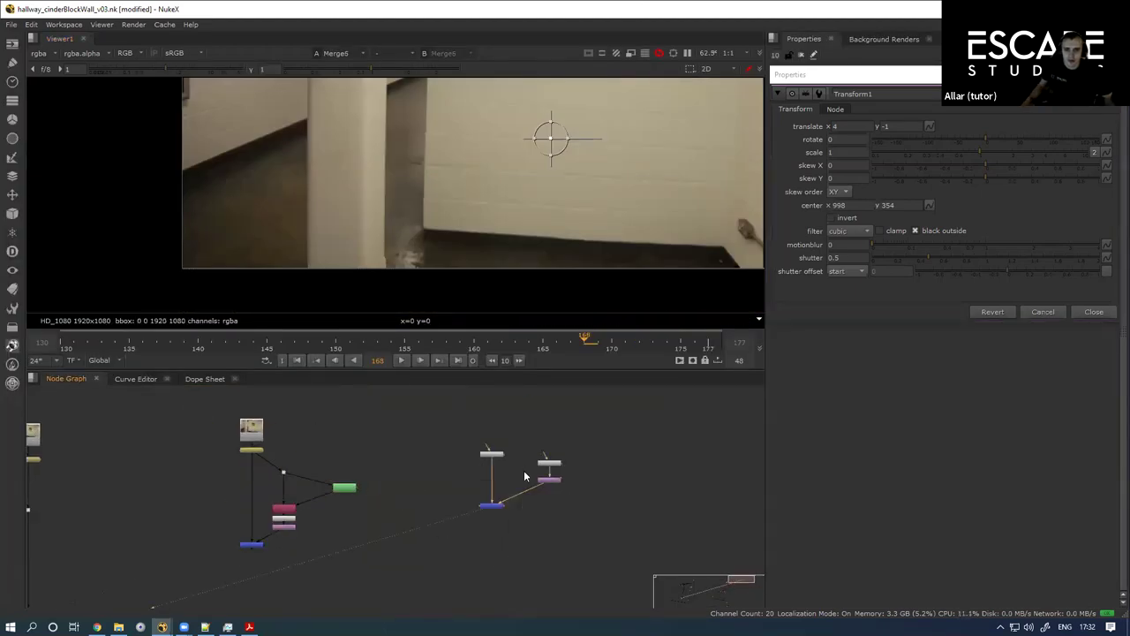
# Step: View Merge6's grey circle over the gradient in an enlarged viewer and scrub between frames 153 and 163
pyautogui.press('1')
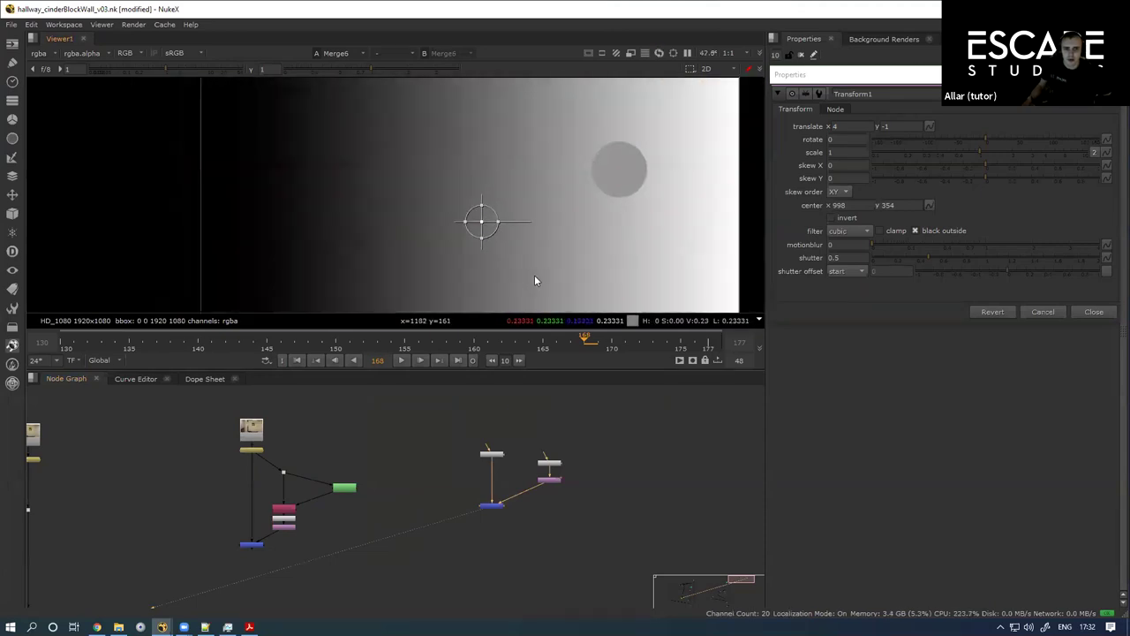
pyautogui.press('space')
pyautogui.click(1093, 311)
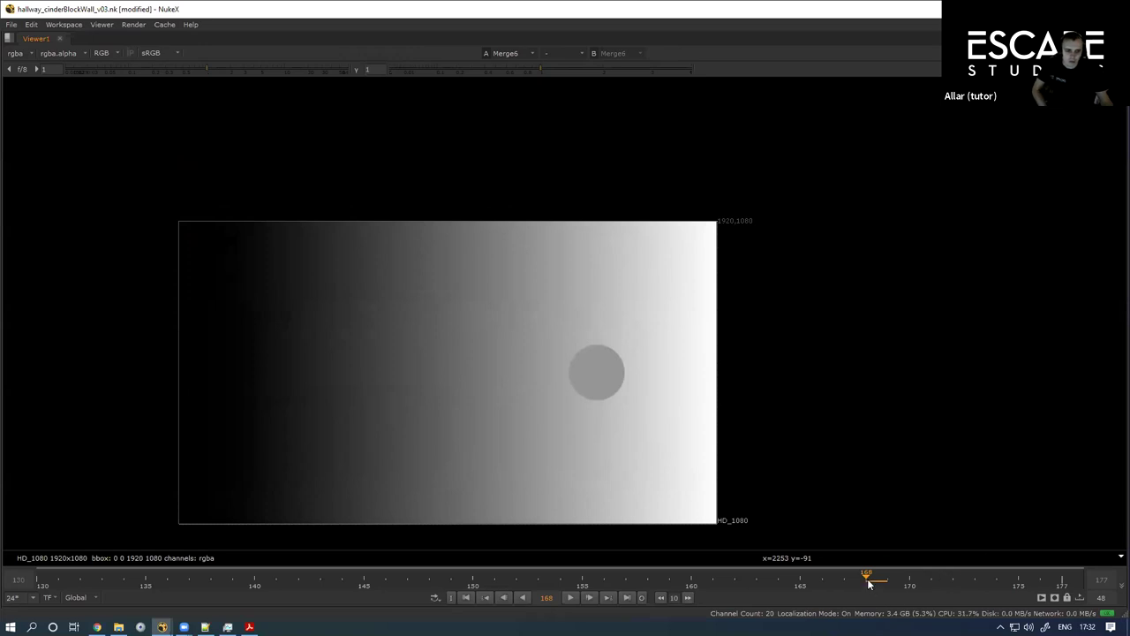
pyautogui.moveTo(859, 579); pyautogui.dragTo(540, 592)
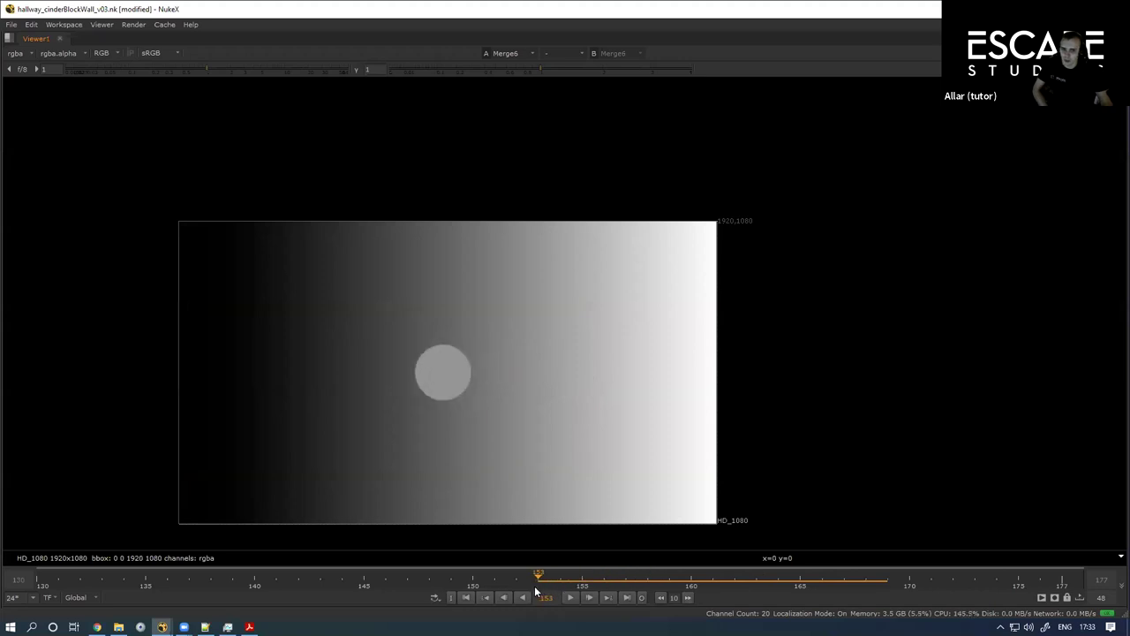
pyautogui.moveTo(543, 579); pyautogui.dragTo(751, 555)
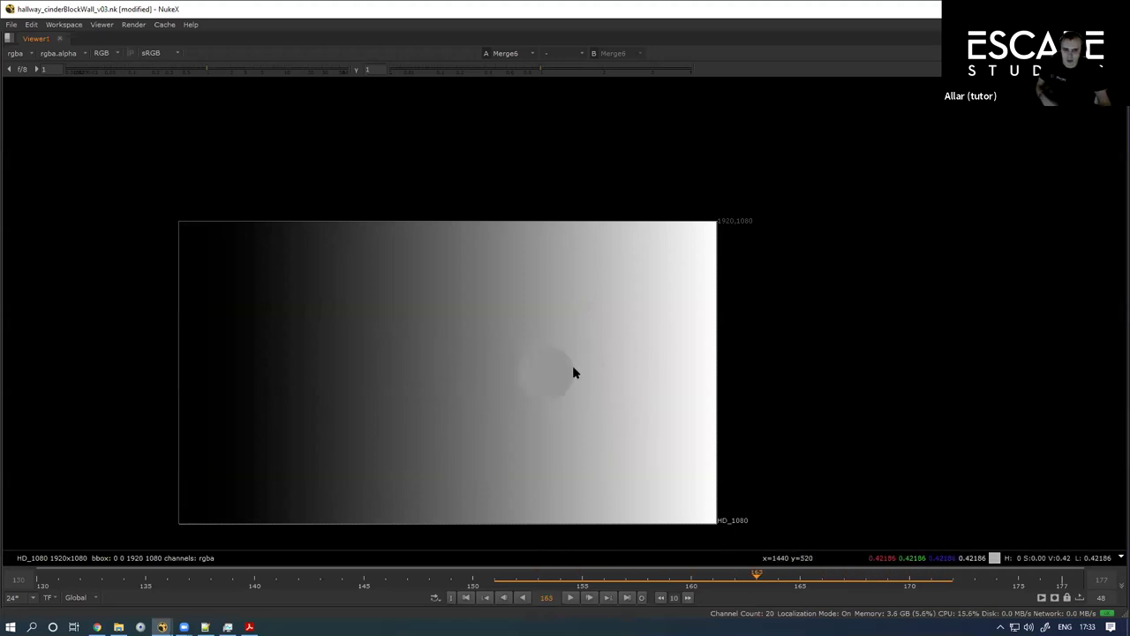
# Step: Sample the pixel values of a small area inside the grey circle at frame 163
pyautogui.scroll(8, 574, 372)
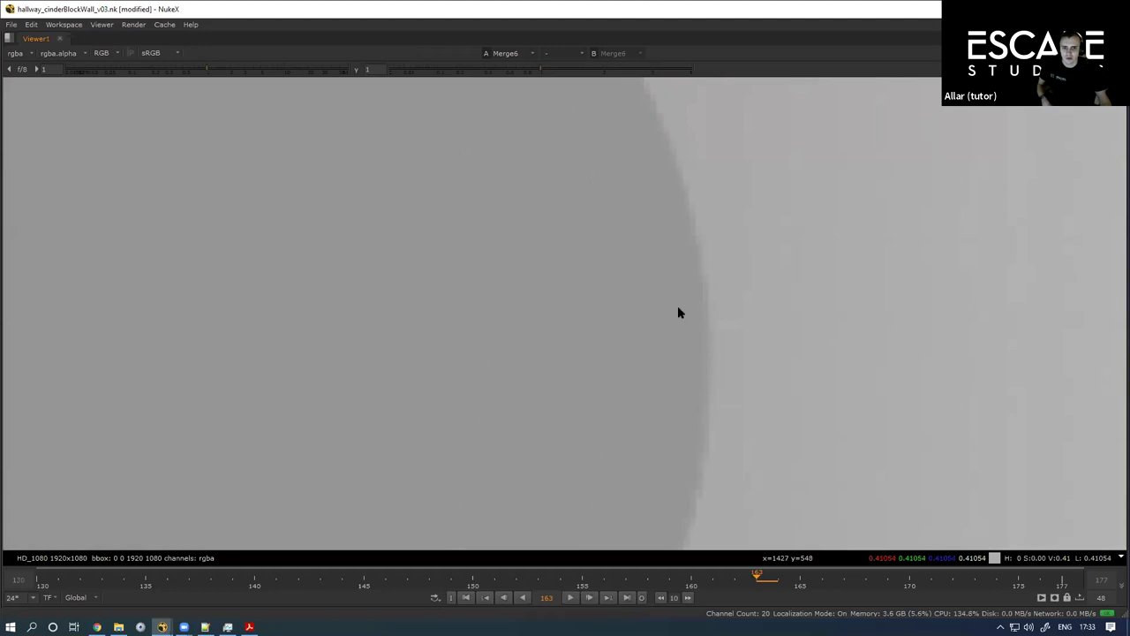
pyautogui.moveTo(679, 309); pyautogui.dragTo(1087, 309)
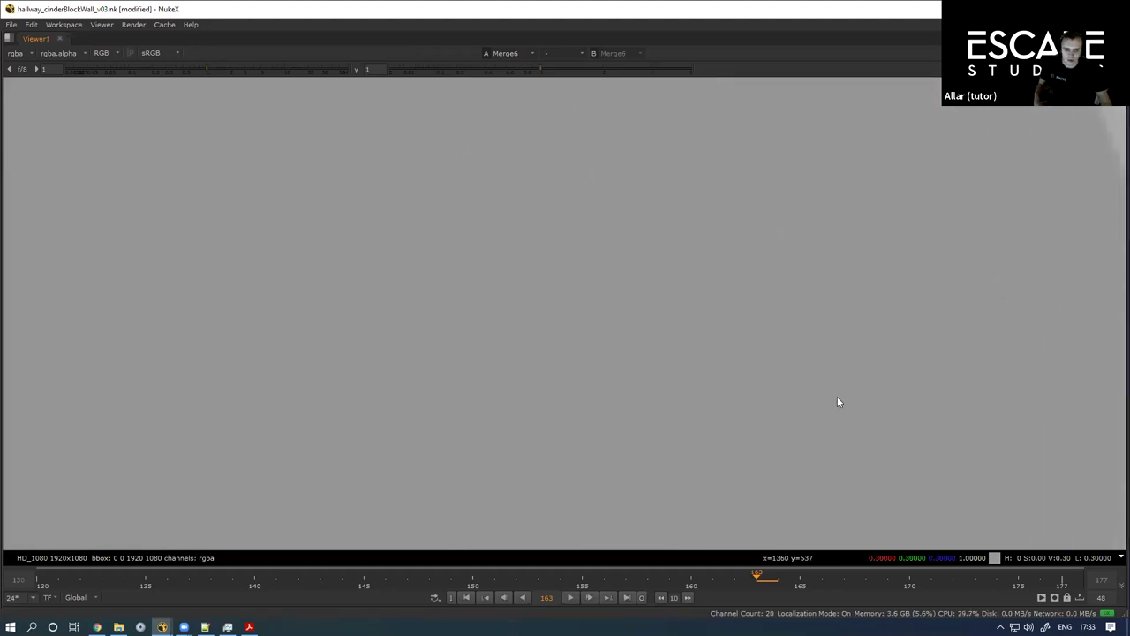
pyautogui.scroll(-8, 764, 473)
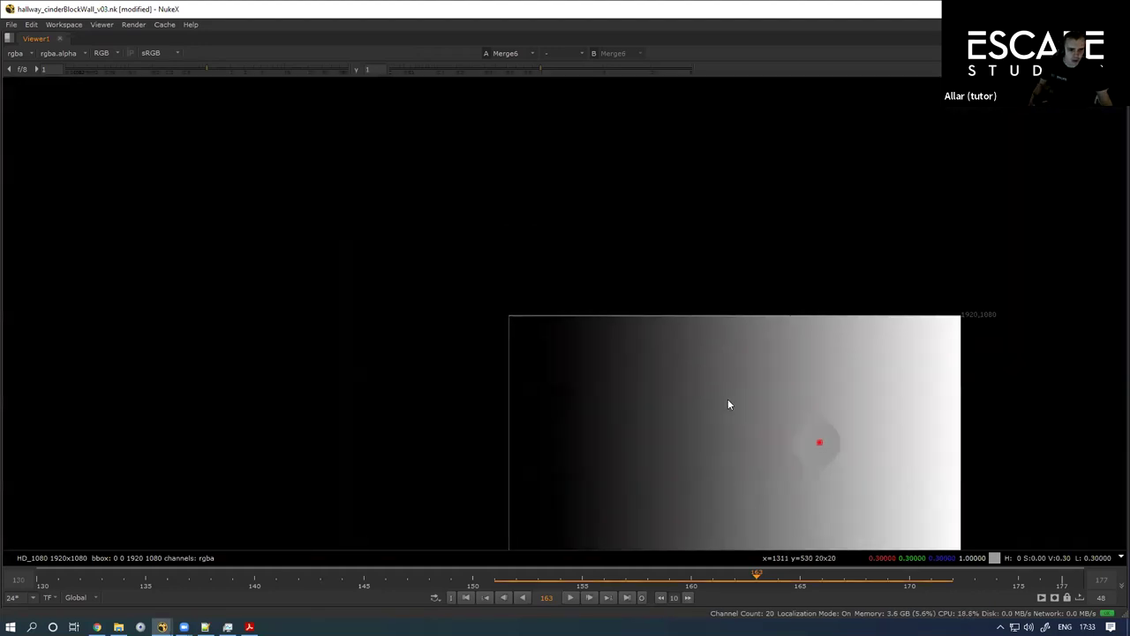
# Step: Go to frame 153 and sample the pixel values inside the grey circle there for comparison
pyautogui.moveTo(753, 582); pyautogui.dragTo(539, 579)
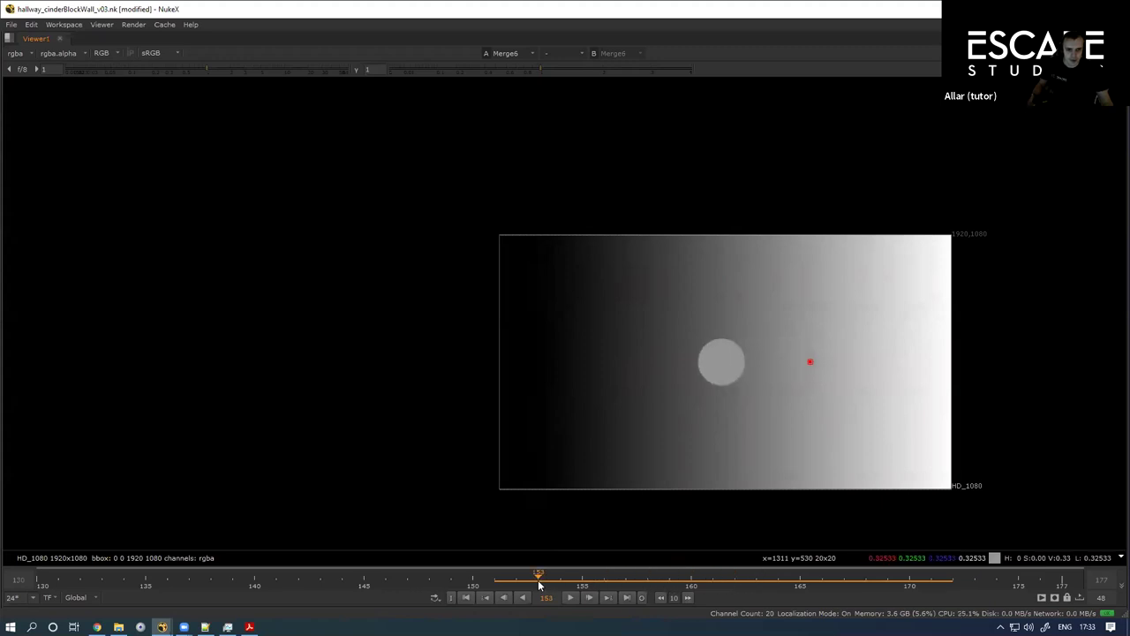
pyautogui.scroll(1, 820, 345)
pyautogui.scroll(8, 821, 346)
pyautogui.moveTo(253, 264); pyautogui.dragTo(642, 477)
pyautogui.scroll(-10, 657, 347)
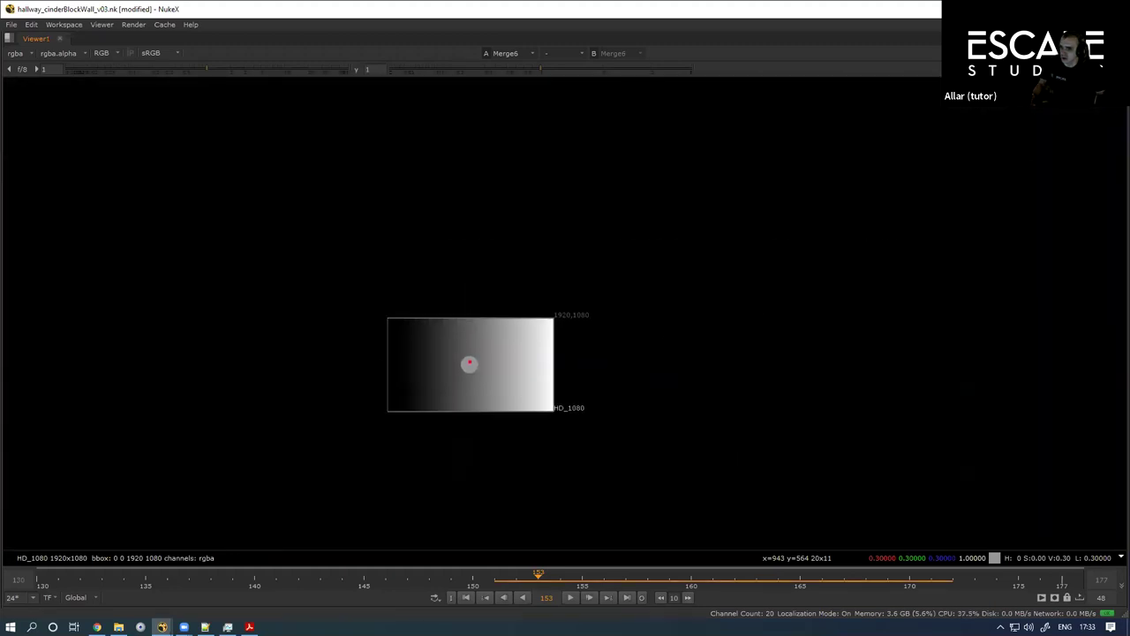
# Step: Compare the grey disc against the gradient at frames 174 and 152, sampling the disc's colour at frame 174
pyautogui.scroll(3, 518, 328)
pyautogui.moveTo(626, 576); pyautogui.dragTo(997, 584)
pyautogui.scroll(4, 595, 300)
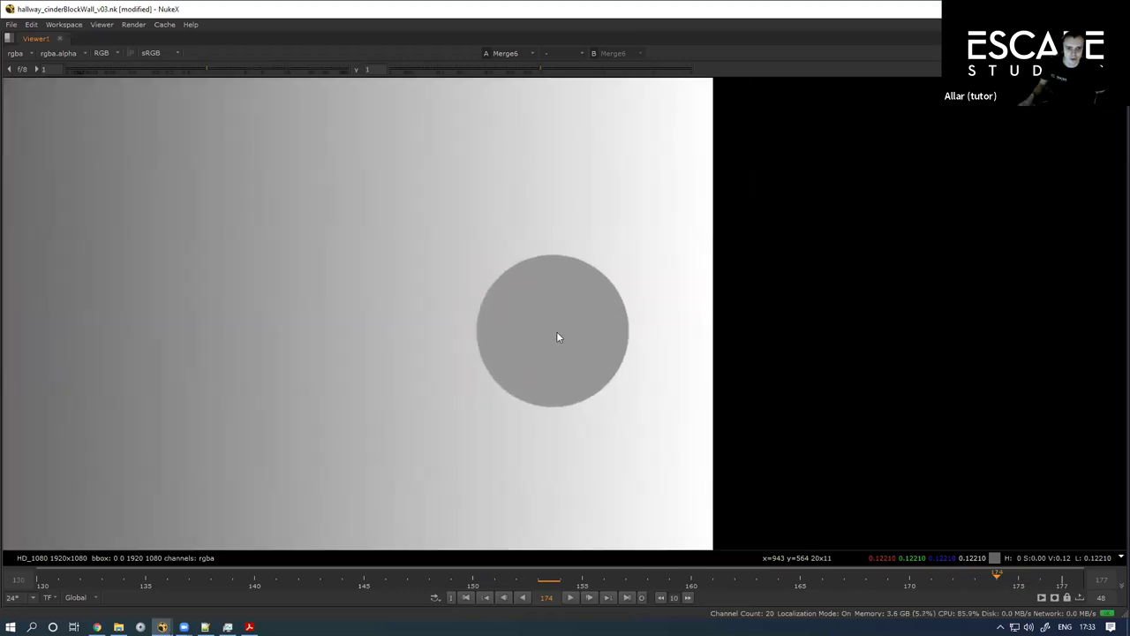
pyautogui.scroll(3, 557, 336)
pyautogui.scroll(5, 581, 321)
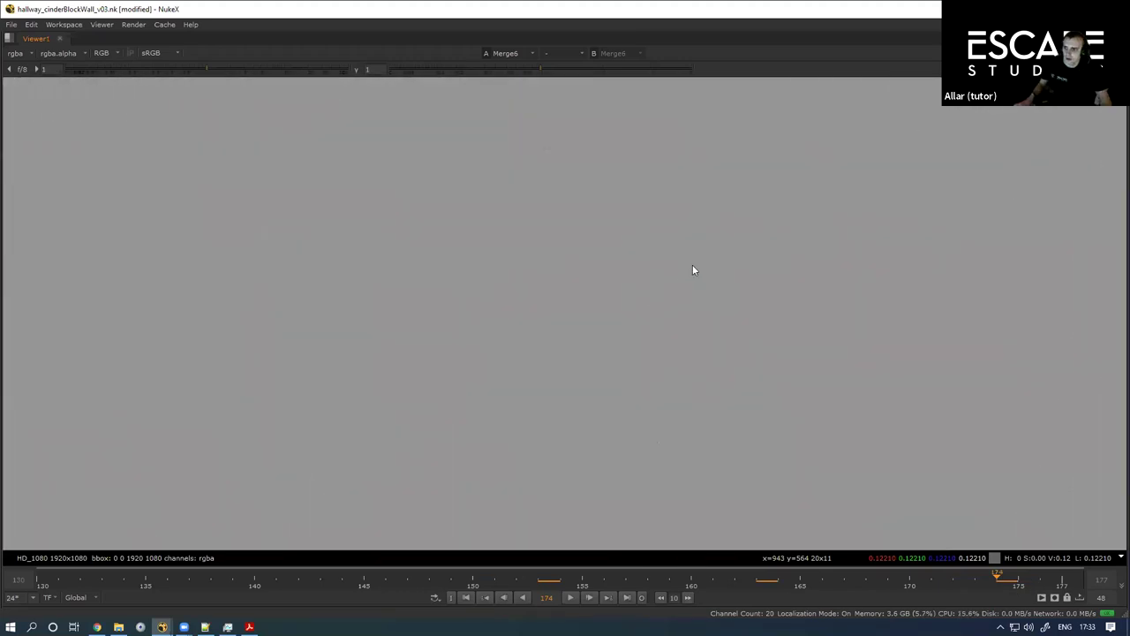
pyautogui.moveTo(289, 251); pyautogui.dragTo(478, 413)
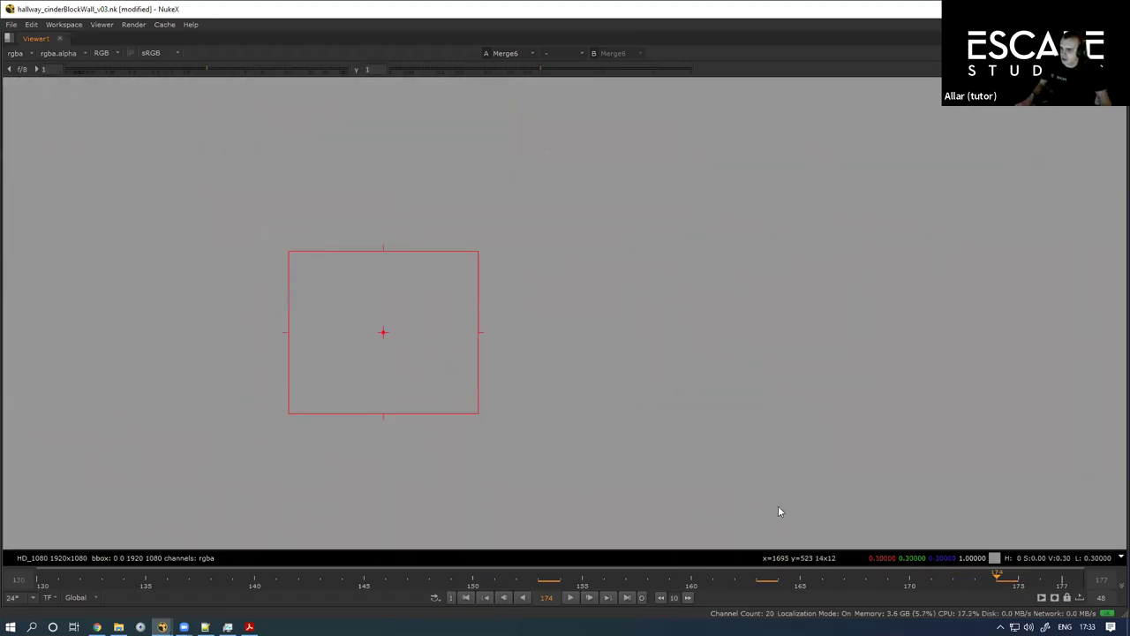
pyautogui.scroll(-6, 787, 354)
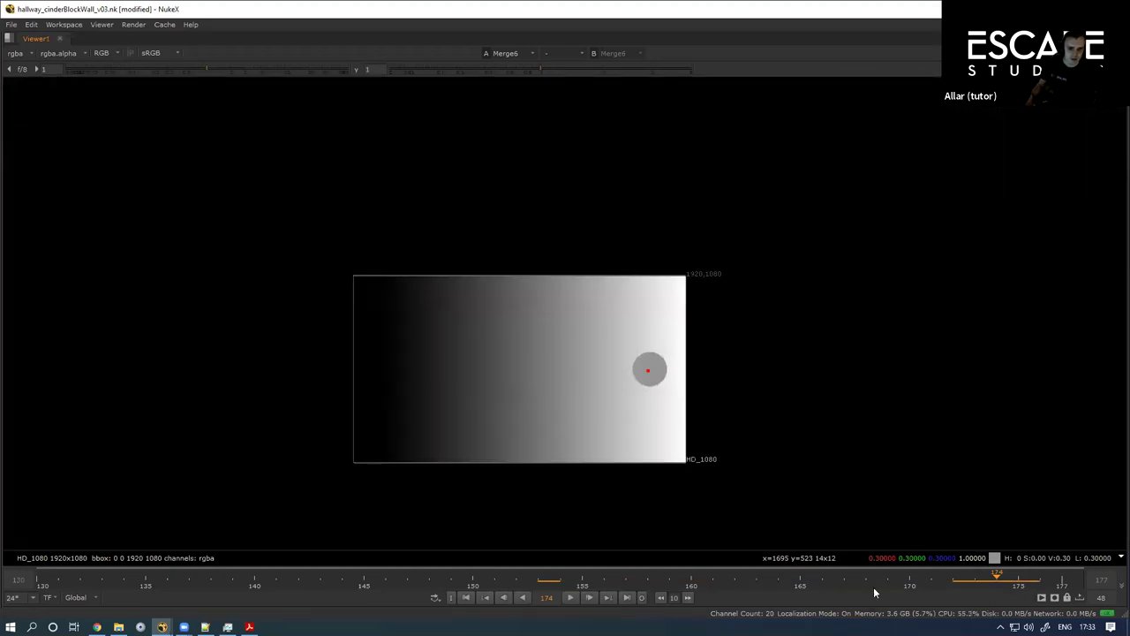
pyautogui.moveTo(875, 593); pyautogui.dragTo(515, 584)
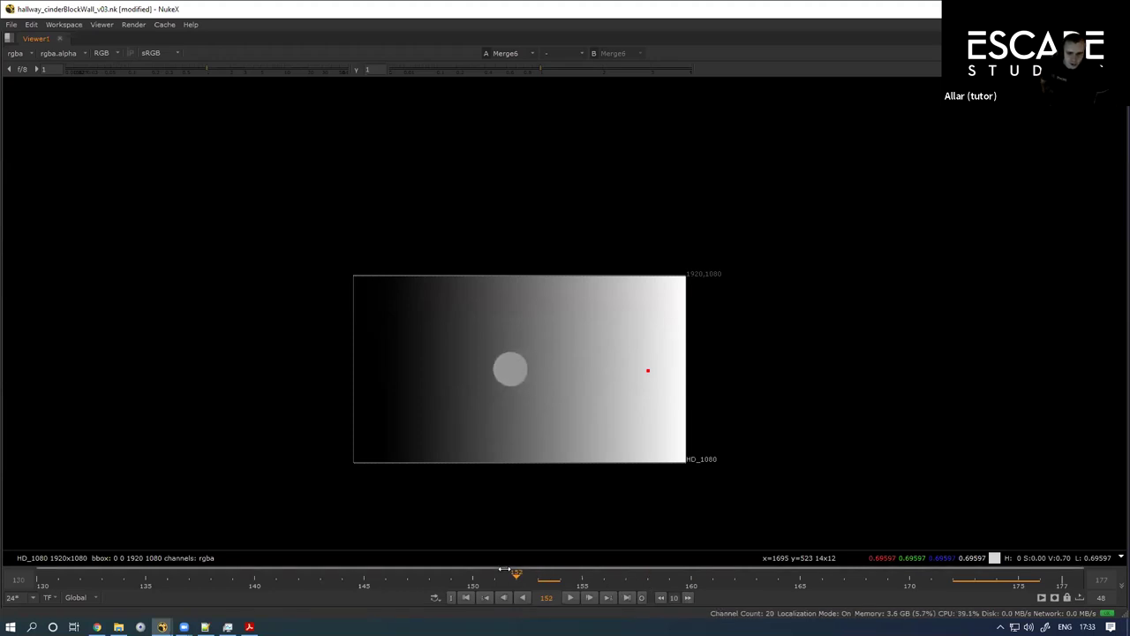
pyautogui.scroll(1, 510, 337)
pyautogui.scroll(3, 510, 337)
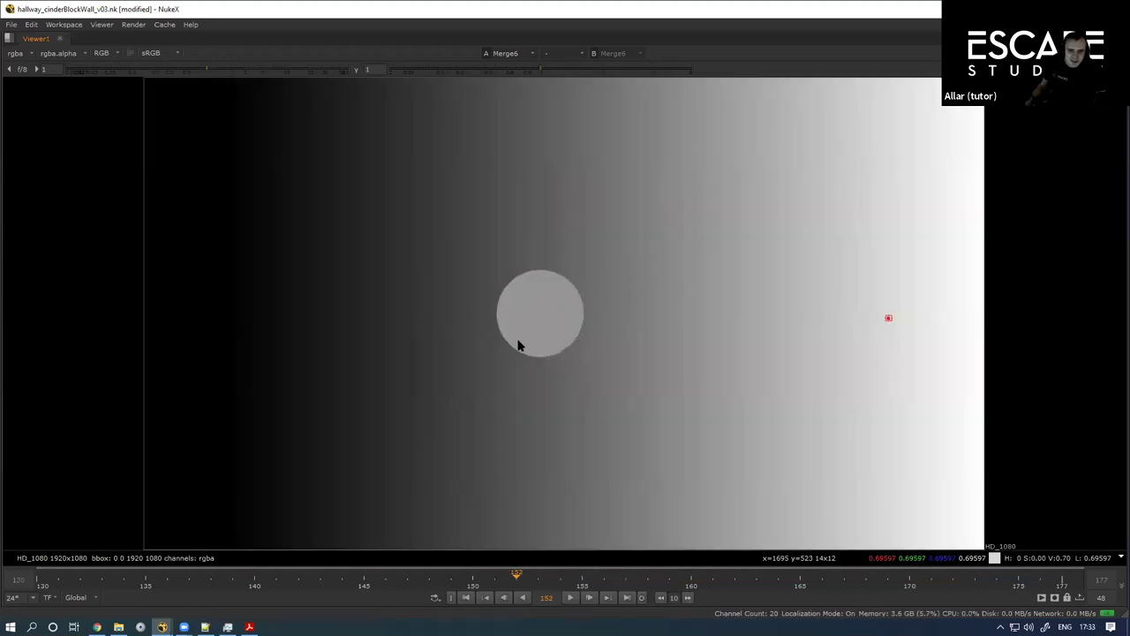
# Step: Display the Merge5 wall patch composite in the viewer and frame its branch in the node graph
pyautogui.press('space')
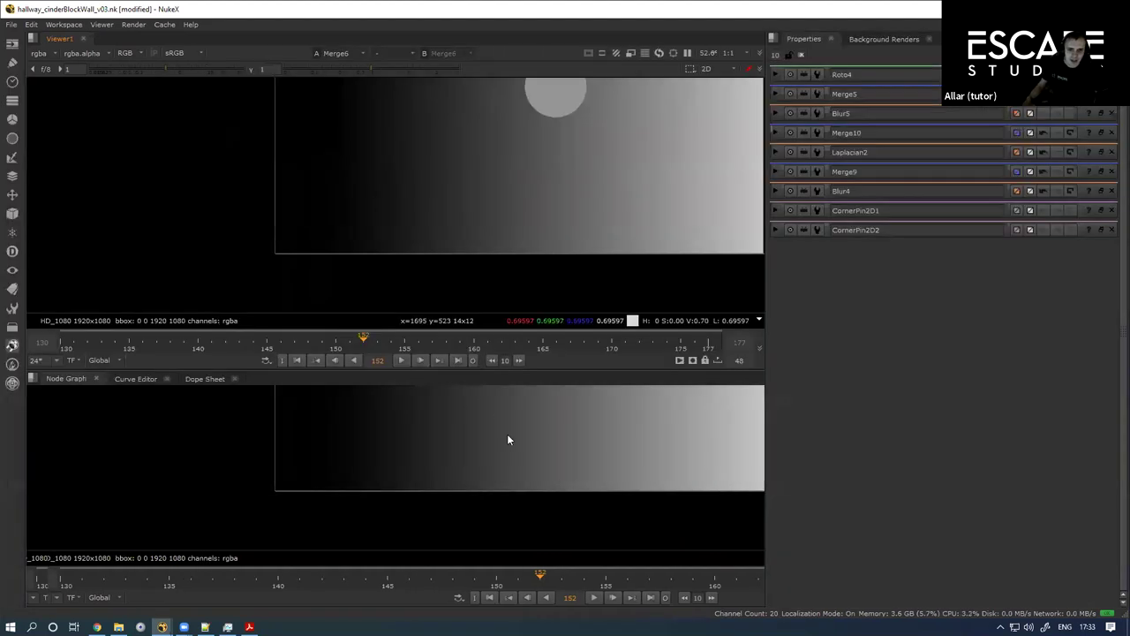
pyautogui.moveTo(290, 553); pyautogui.dragTo(416, 583)
pyautogui.press('1')
pyautogui.click(458, 468)
pyautogui.scroll(-3, 538, 229)
pyautogui.scroll(4, 416, 583)
# Step: Try moving the wall patch up over the pay station sign with Transform1 at frame 152
pyautogui.doubleClick(471, 565)
pyautogui.moveTo(543, 233)
pyautogui.mouseDown()
pyautogui.moveTo(534, 278)
pyautogui.moveTo(538, 197)
pyautogui.moveTo(538, 223)
pyautogui.mouseUp()
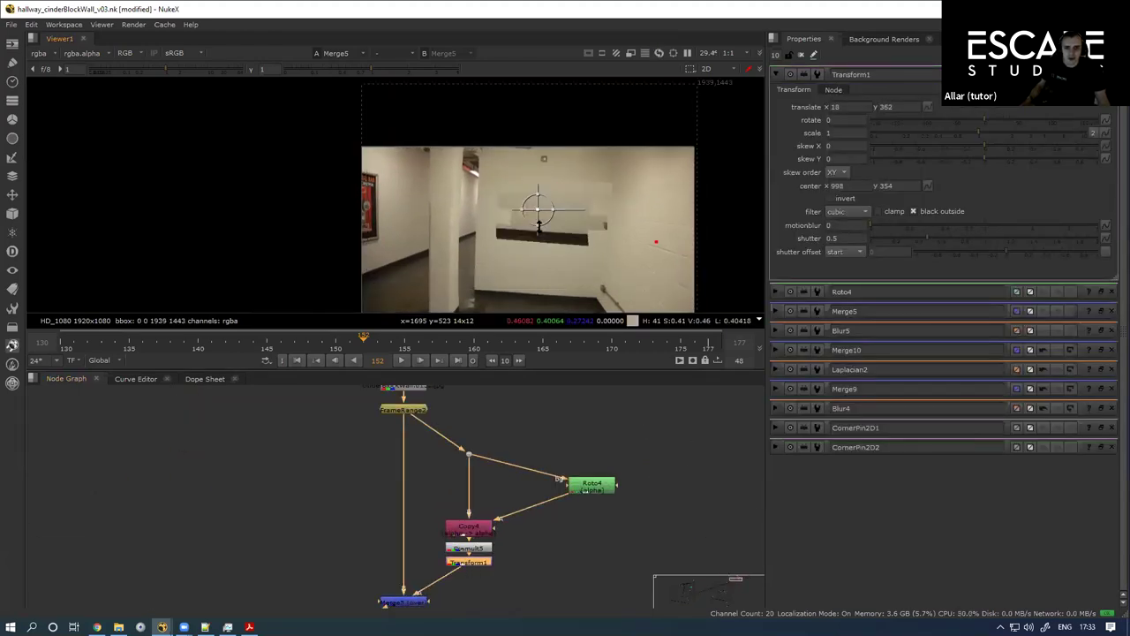
pyautogui.hotkey('ctrl', 'z')
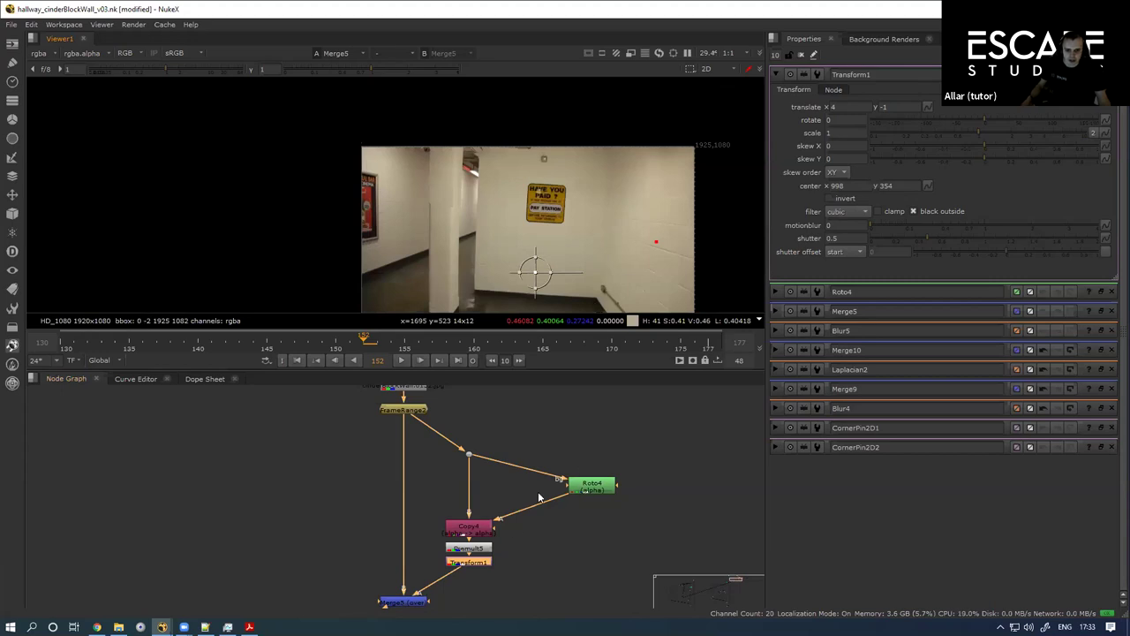
# Step: Show the Roto4 patch shape over the wall and go to frame 168
pyautogui.moveTo(568, 344); pyautogui.dragTo(616, 345)
pyautogui.click(599, 479)
pyautogui.doubleClick(599, 485)
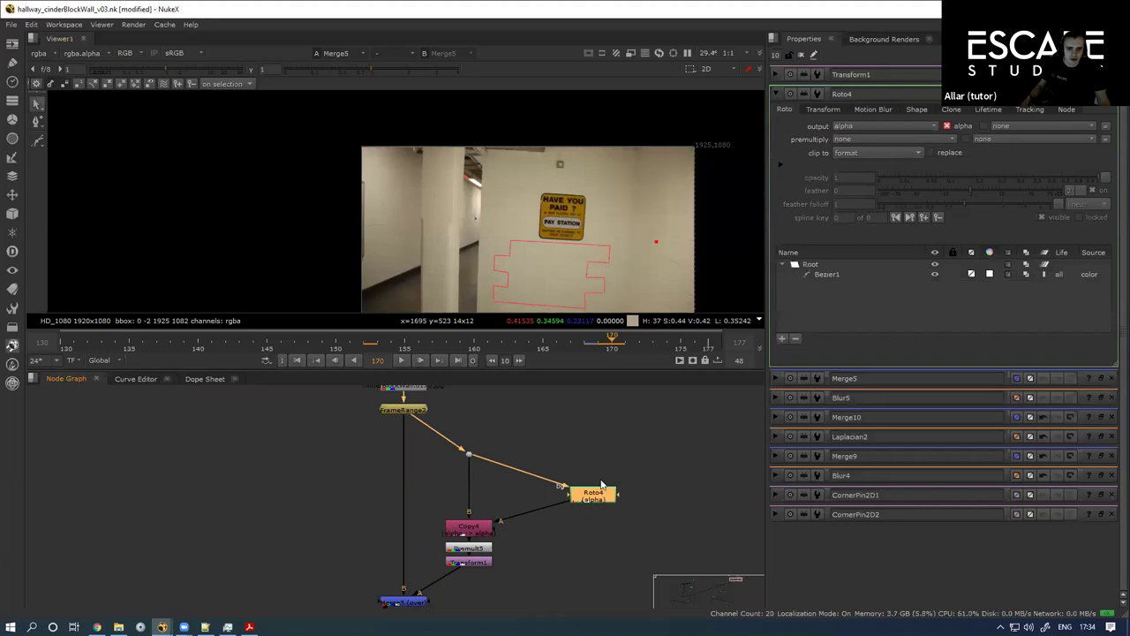
pyautogui.click(581, 344)
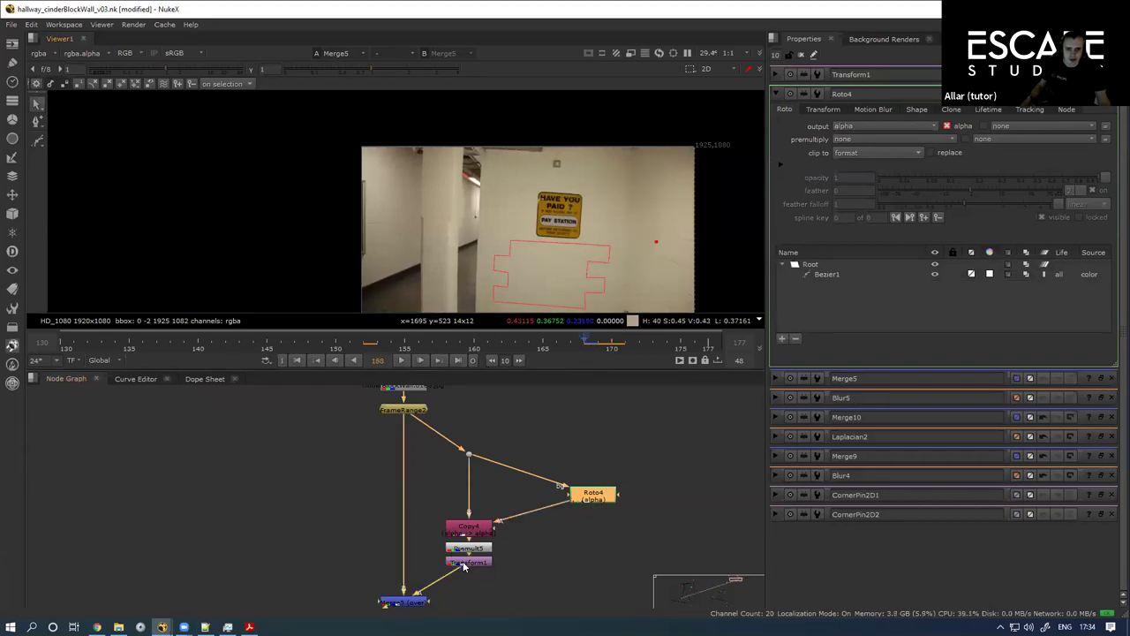
# Step: Move the wall patch up over the pay station sign, translating Transform1 to about x 24, y 365
pyautogui.doubleClick(465, 563)
pyautogui.moveTo(539, 275); pyautogui.dragTo(545, 217)
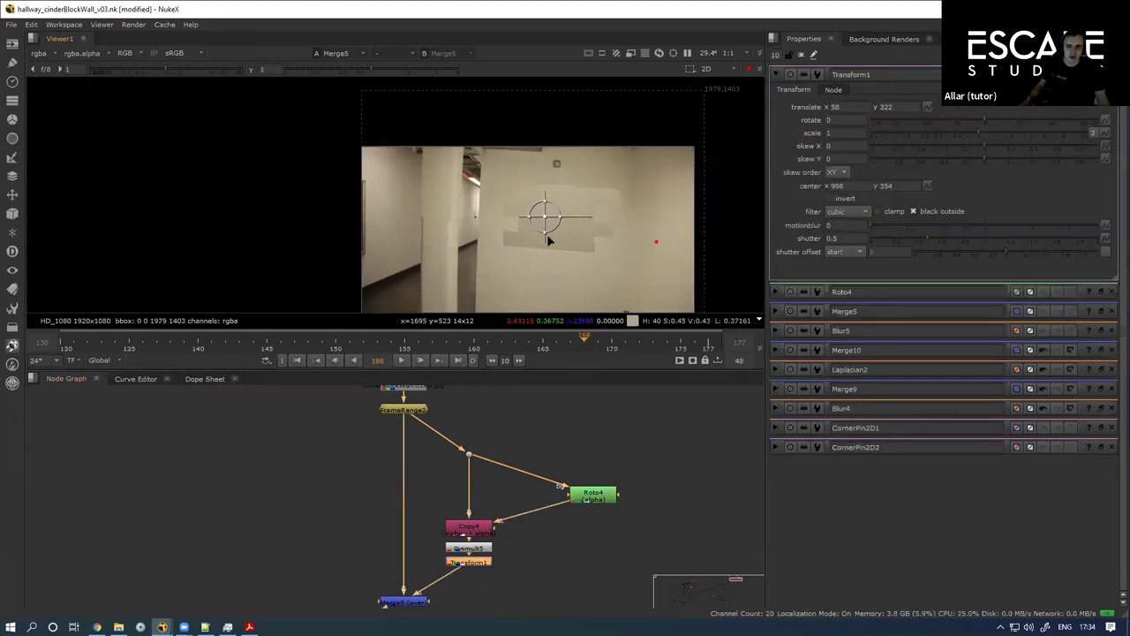
pyautogui.press('space')
pyautogui.scroll(2, 580, 283)
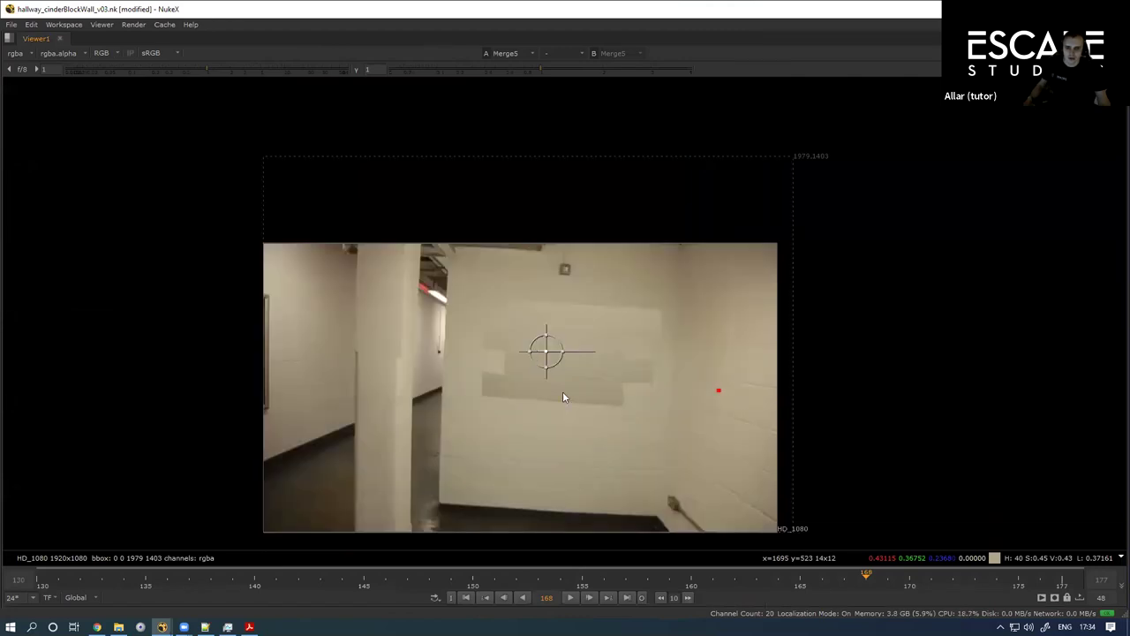
pyautogui.scroll(2, 552, 344)
pyautogui.moveTo(574, 339); pyautogui.dragTo(562, 325)
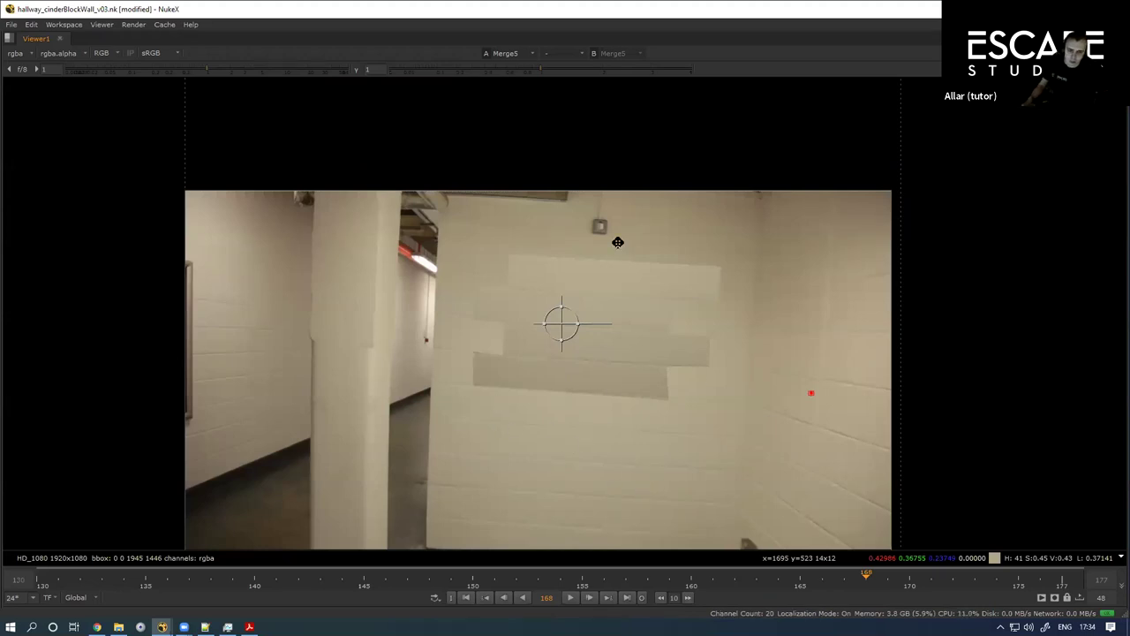
# Step: Open the Blur5 node below the stabilise group and view its output in the enlarged viewer
pyautogui.press('space')
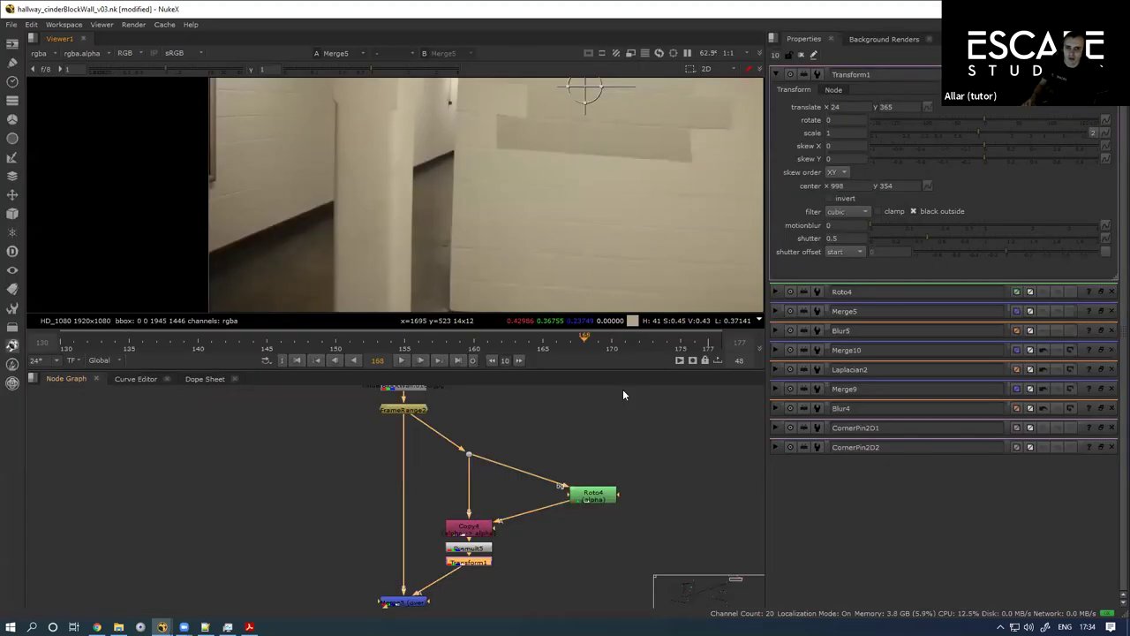
pyautogui.scroll(-5, 323, 484)
pyautogui.moveTo(208, 528); pyautogui.dragTo(357, 490)
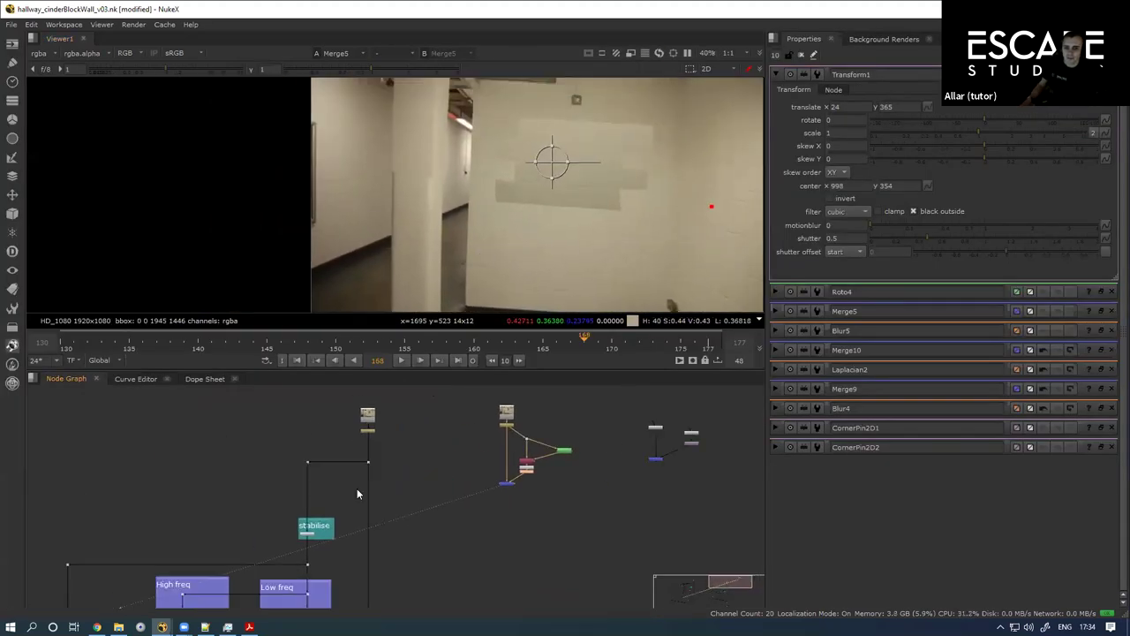
pyautogui.moveTo(297, 603); pyautogui.dragTo(872, 513)
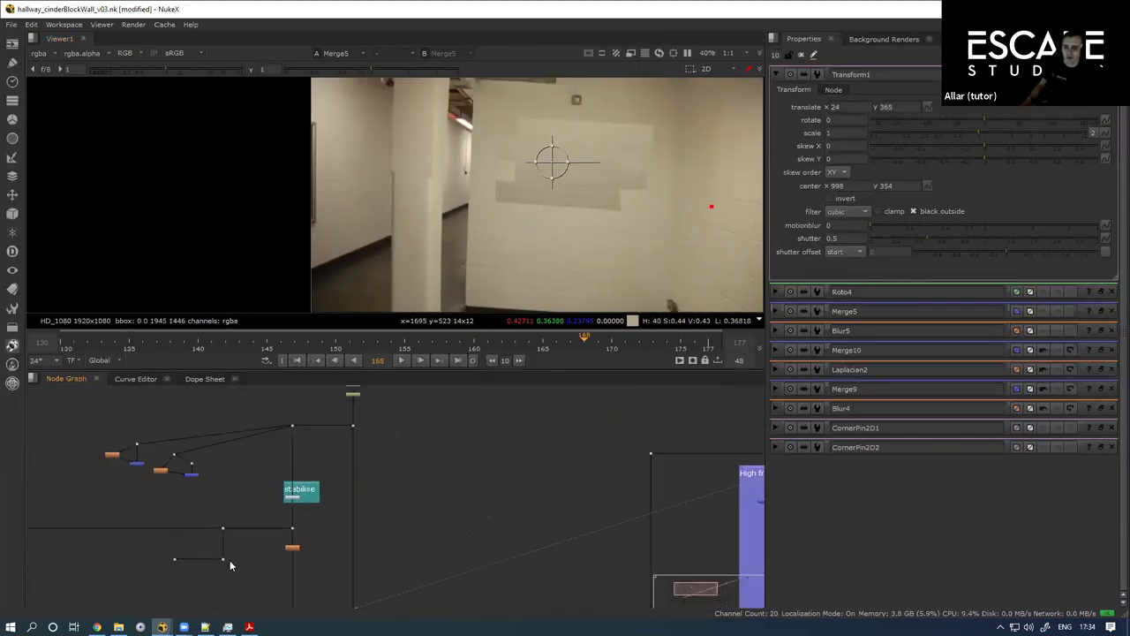
pyautogui.scroll(2, 229, 560)
pyautogui.scroll(3, 176, 547)
pyautogui.scroll(1, 292, 504)
pyautogui.moveTo(445, 464); pyautogui.dragTo(364, 524)
pyautogui.doubleClick(361, 510)
pyautogui.hotkey('ctrl', 'z')
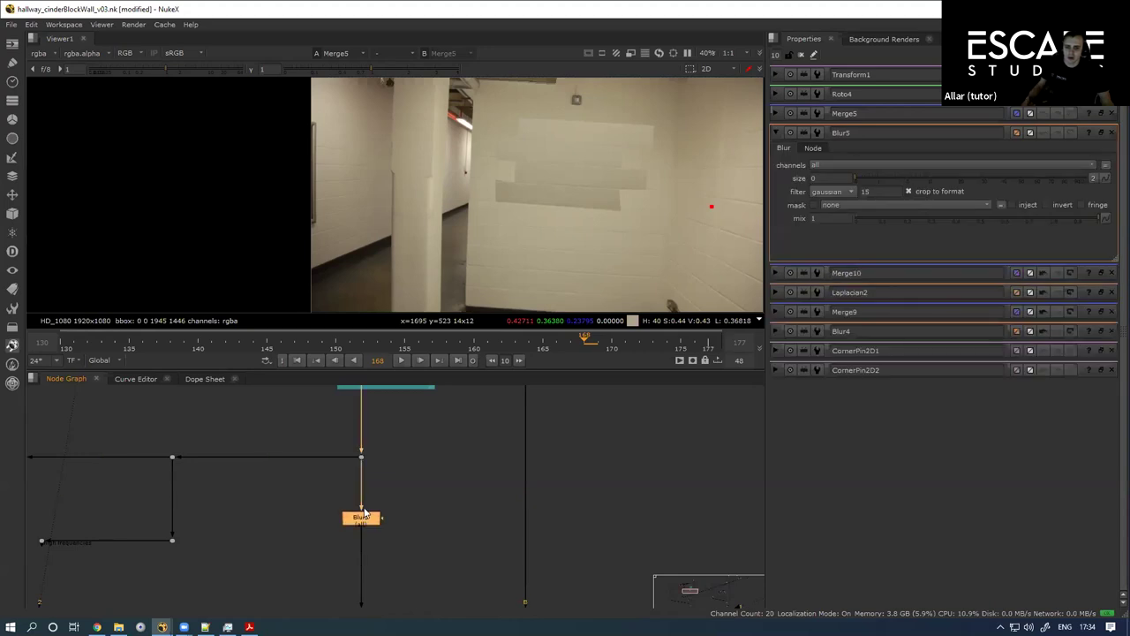
pyautogui.press('1')
pyautogui.press('space')
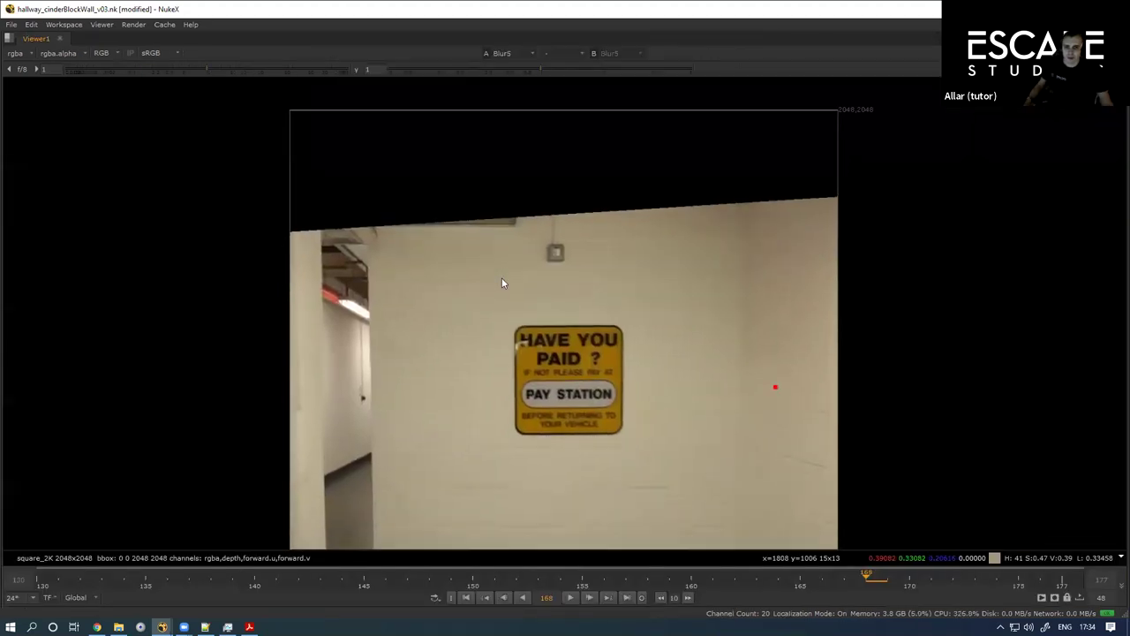
# Step: Lower the viewer gamma to 0.49 to bring out the brick lines on the stabilised wall
pyautogui.moveTo(491, 342); pyautogui.dragTo(485, 360)
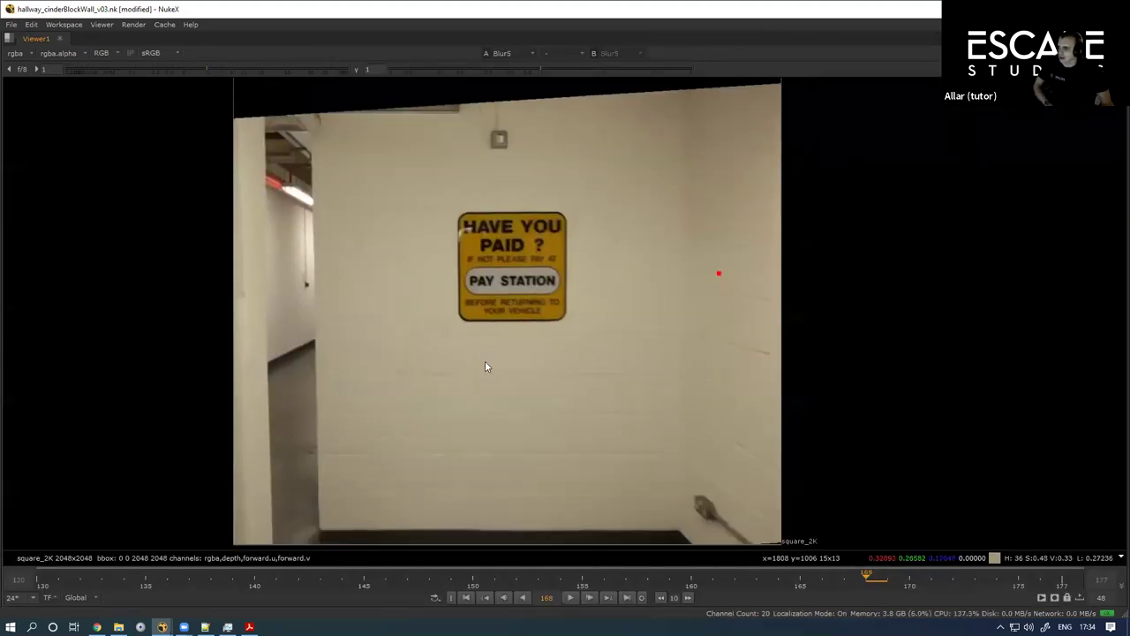
pyautogui.click(516, 71)
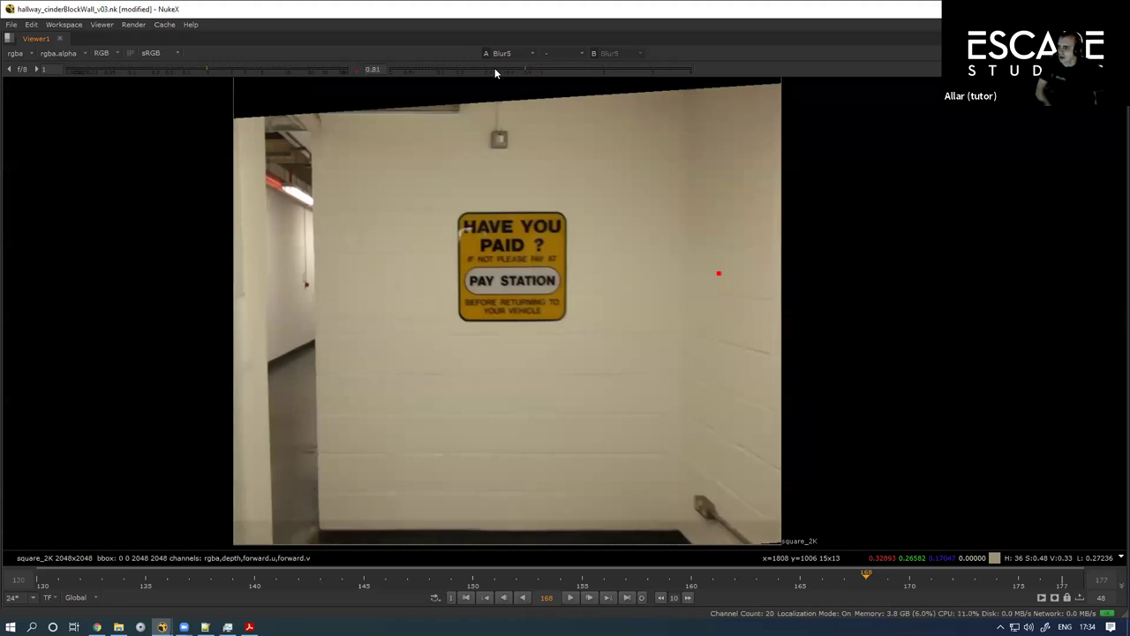
pyautogui.click(496, 67)
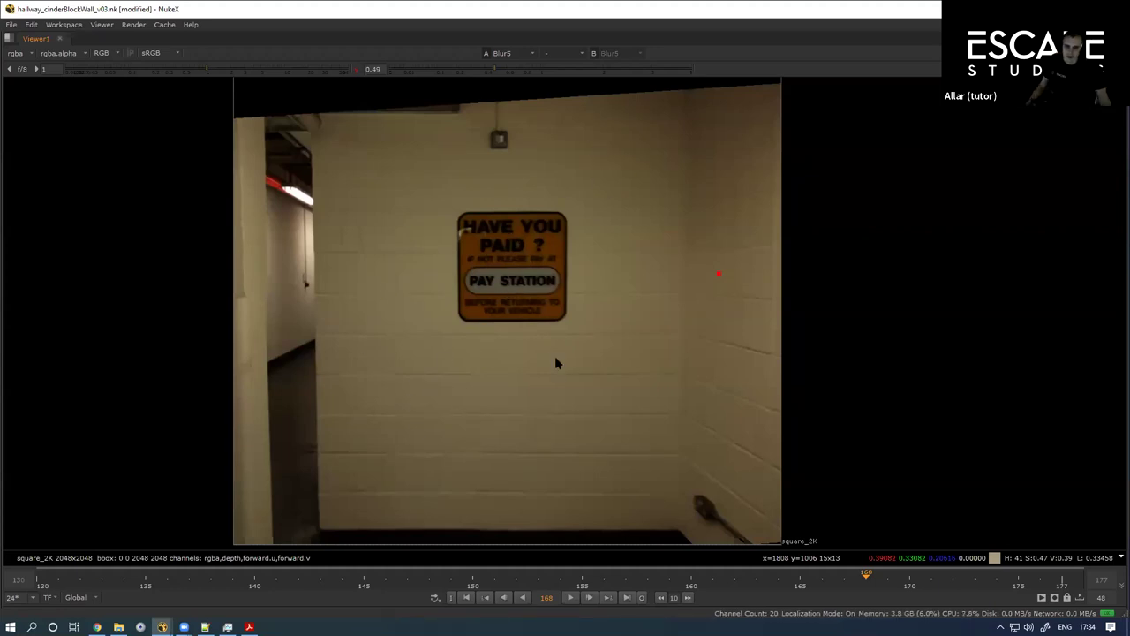
# Step: Set the Blur5 size to 50 to smooth away the wall's brick detail
pyautogui.press('space')
pyautogui.scroll(5, 268, 505)
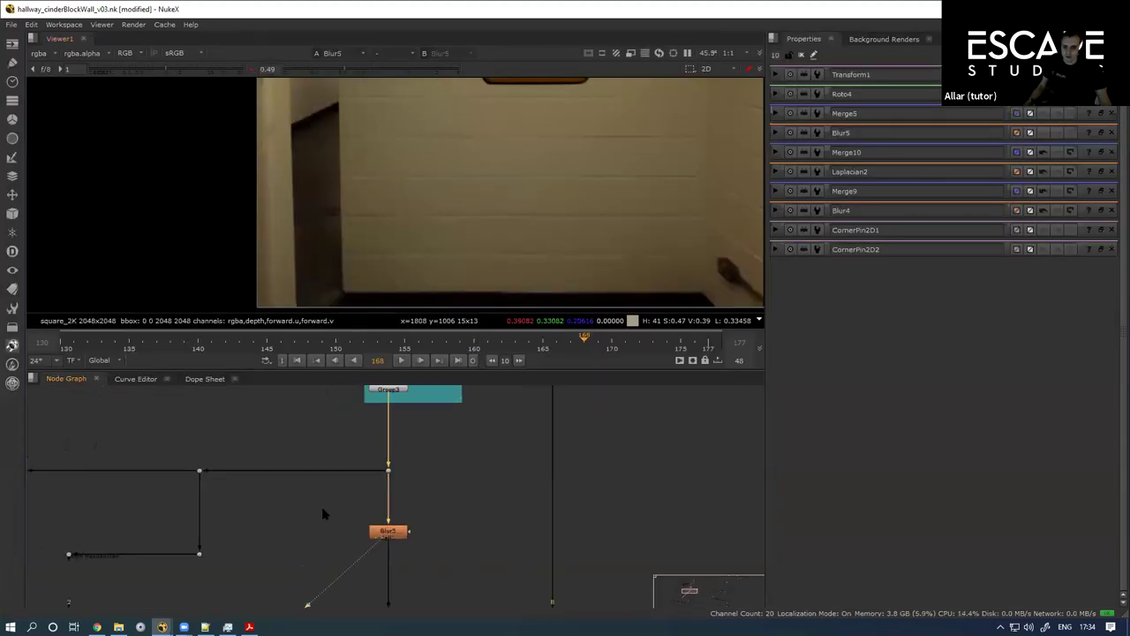
pyautogui.doubleClick(370, 524)
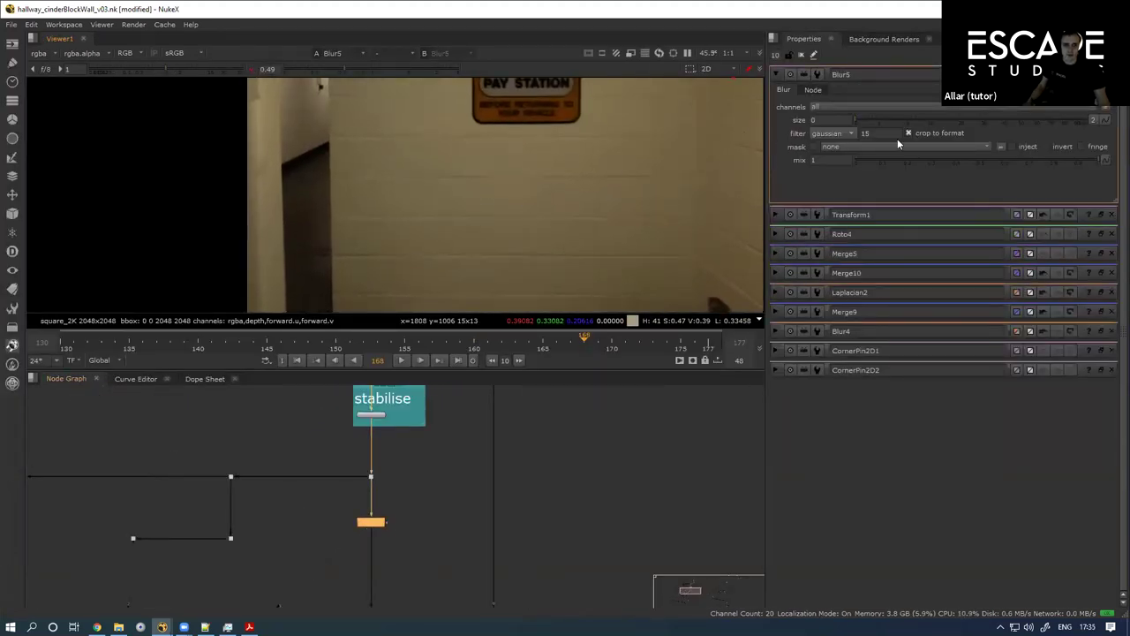
pyautogui.moveTo(912, 118); pyautogui.dragTo(980, 127)
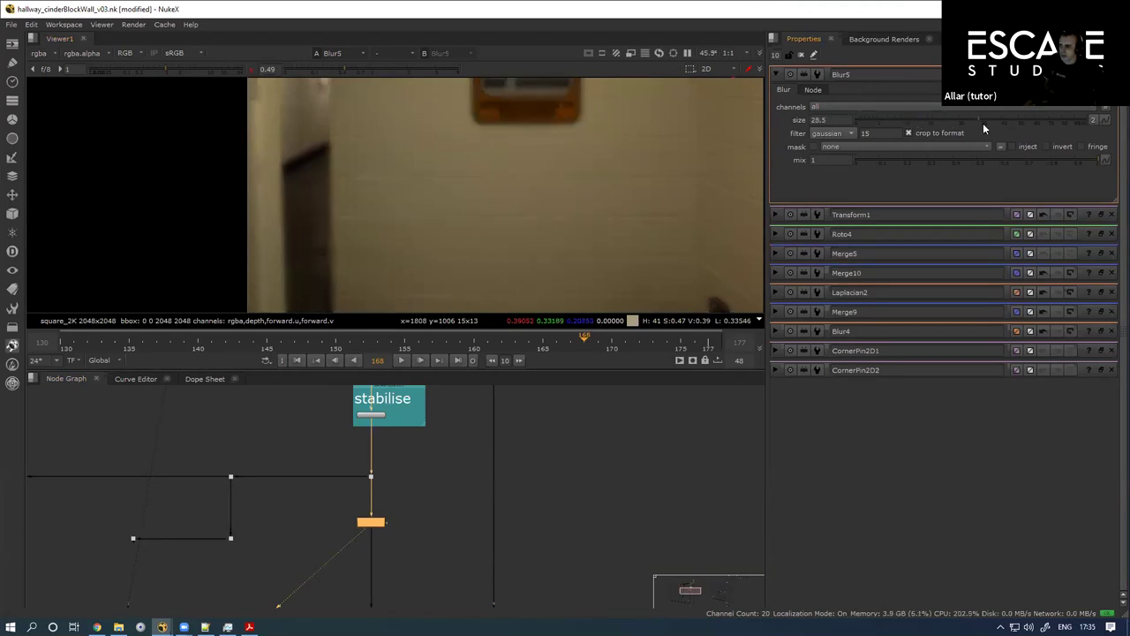
pyautogui.click(990, 123)
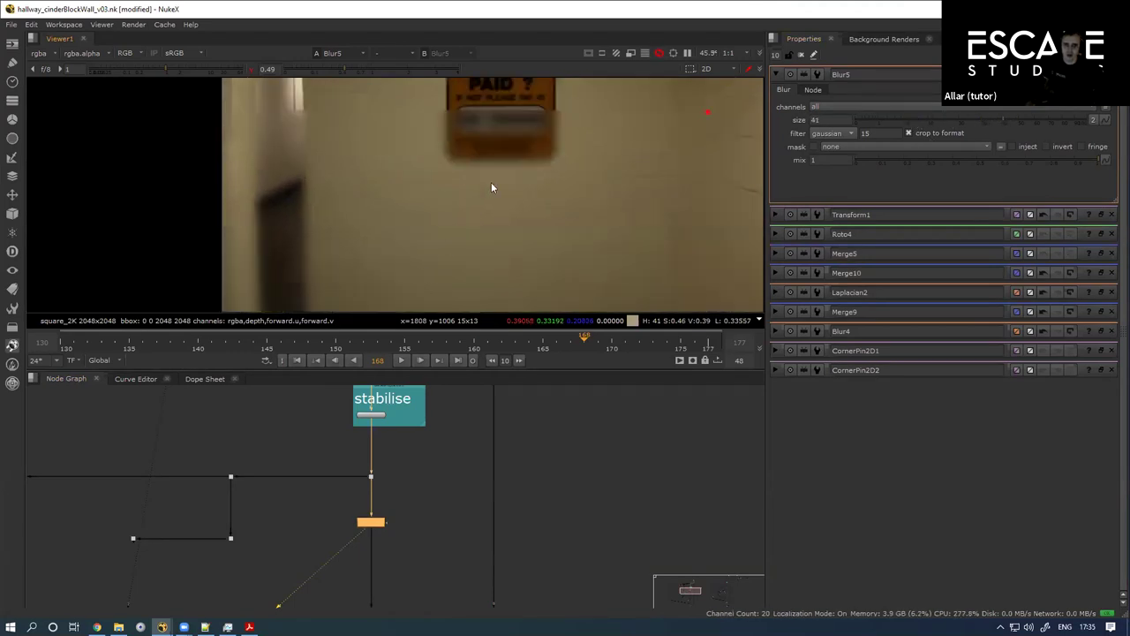
pyautogui.moveTo(492, 184); pyautogui.dragTo(474, 252)
pyautogui.moveTo(494, 162); pyautogui.dragTo(487, 217)
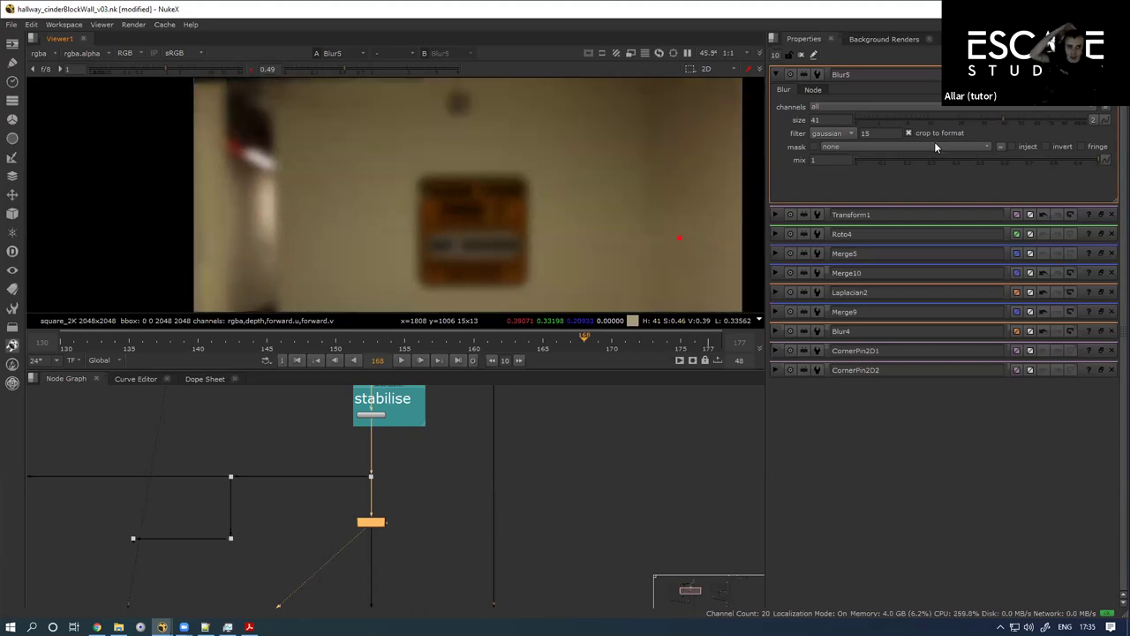
pyautogui.click(1014, 121)
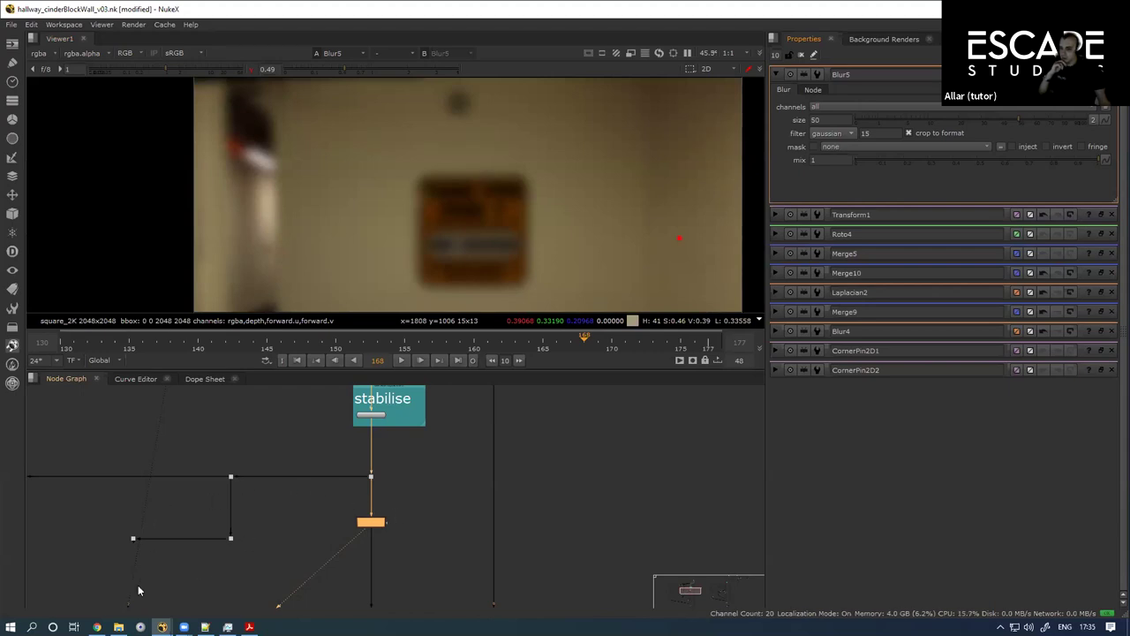
# Step: Switch to the gloomy_guy_v01.nk script and frame the green-screen portrait's node graph
pyautogui.moveTo(162, 627)
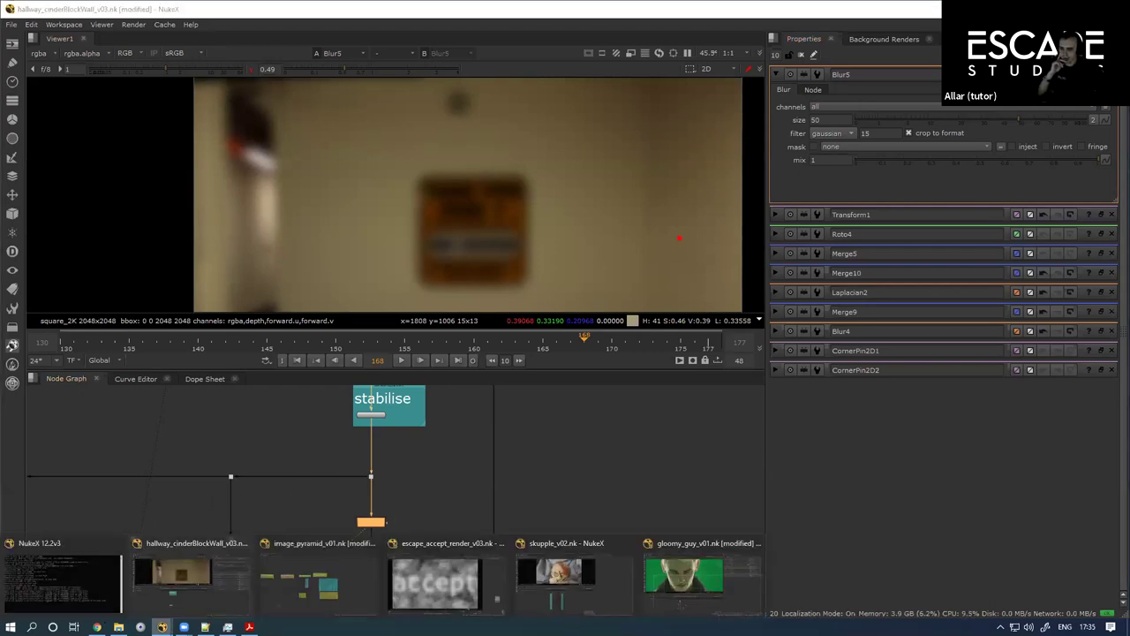
pyautogui.click(649, 547)
pyautogui.scroll(-1, 391, 508)
pyautogui.scroll(1, 371, 491)
# Step: Place a copy of the green-screen Read node in empty graph space and open its properties
pyautogui.click(363, 481)
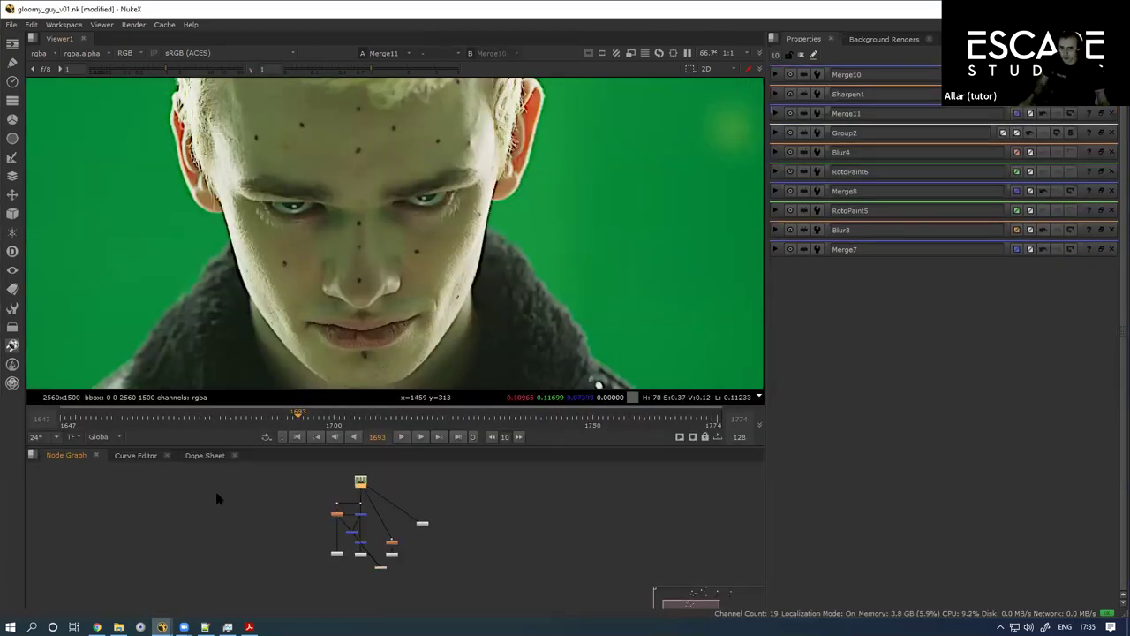
pyautogui.press('1')
pyautogui.moveTo(162, 499); pyautogui.dragTo(149, 508)
pyautogui.doubleClick(158, 504)
# Step: Add a Blur node to the copied Read node and set its size to 40.5
pyautogui.press('b')
pyautogui.moveTo(859, 117); pyautogui.dragTo(1000, 107)
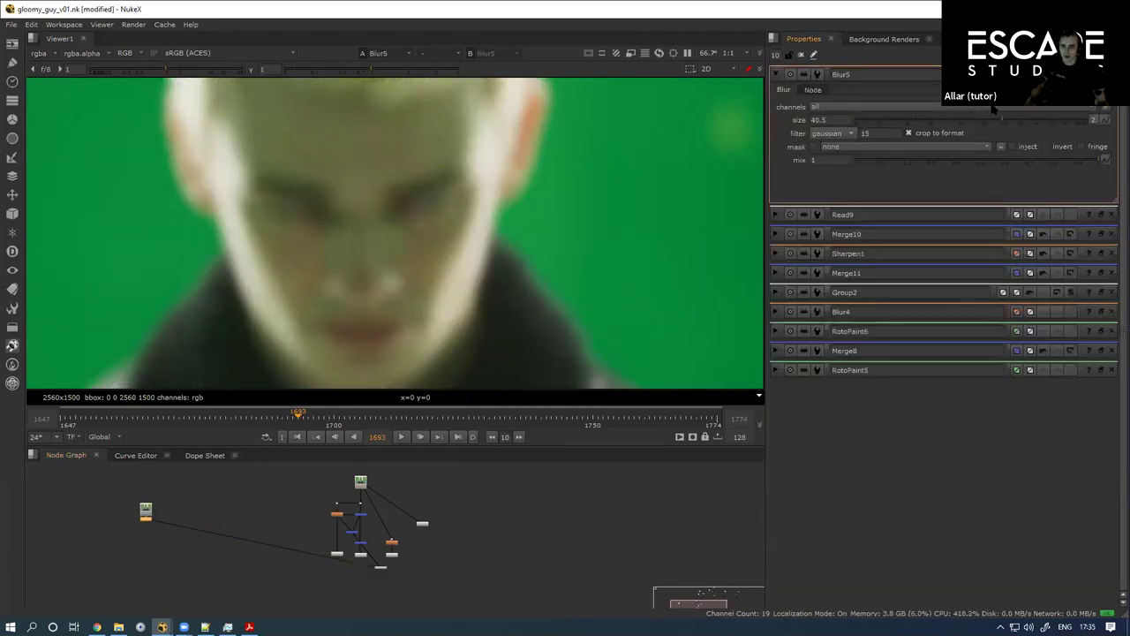
pyautogui.scroll(5, 279, 277)
pyautogui.scroll(1, 354, 226)
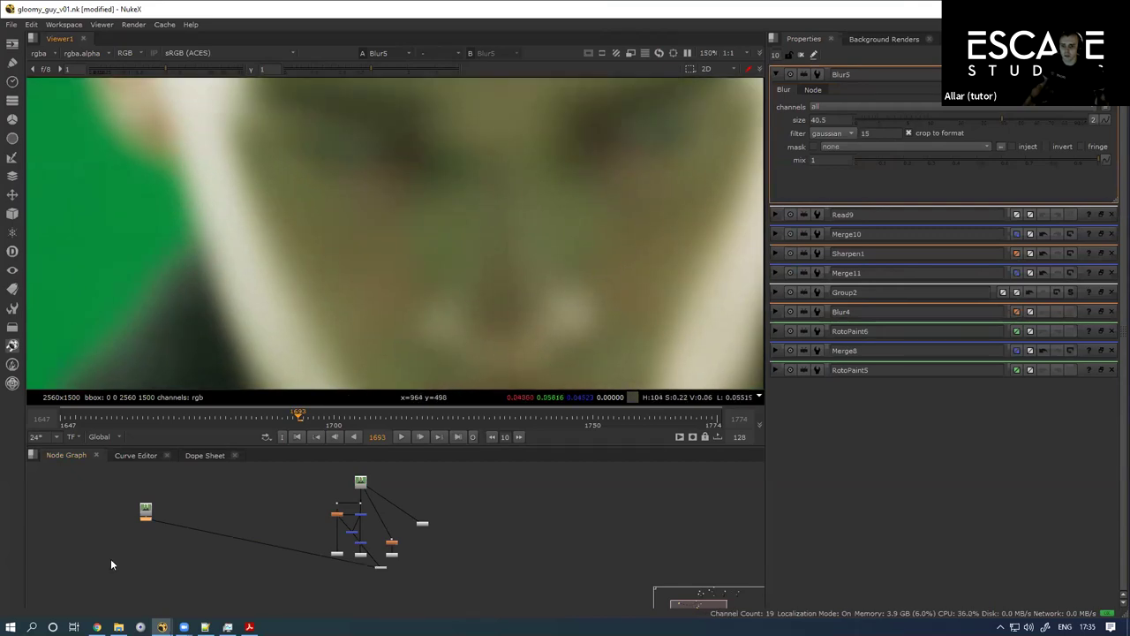
# Step: Merge the blurred plate as A over the copied Read node as B, using the from operation
pyautogui.scroll(5, 208, 499)
pyautogui.moveTo(208, 493); pyautogui.dragTo(111, 527)
pyautogui.press('m')
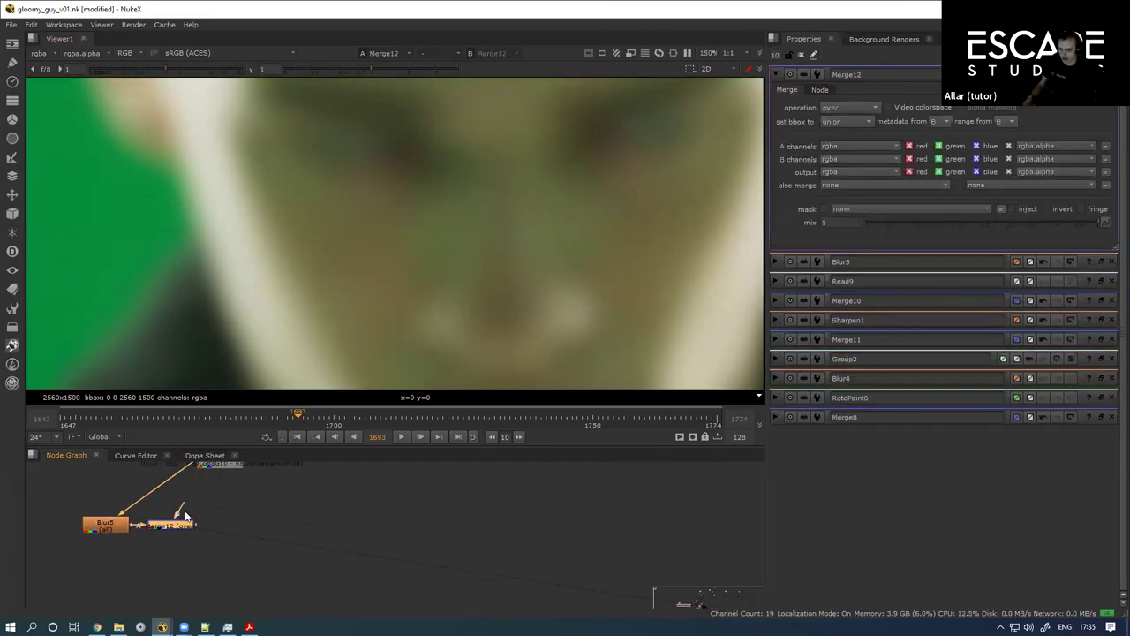
pyautogui.moveTo(261, 439); pyautogui.dragTo(220, 486)
pyautogui.moveTo(192, 557); pyautogui.dragTo(226, 584)
pyautogui.click(856, 105)
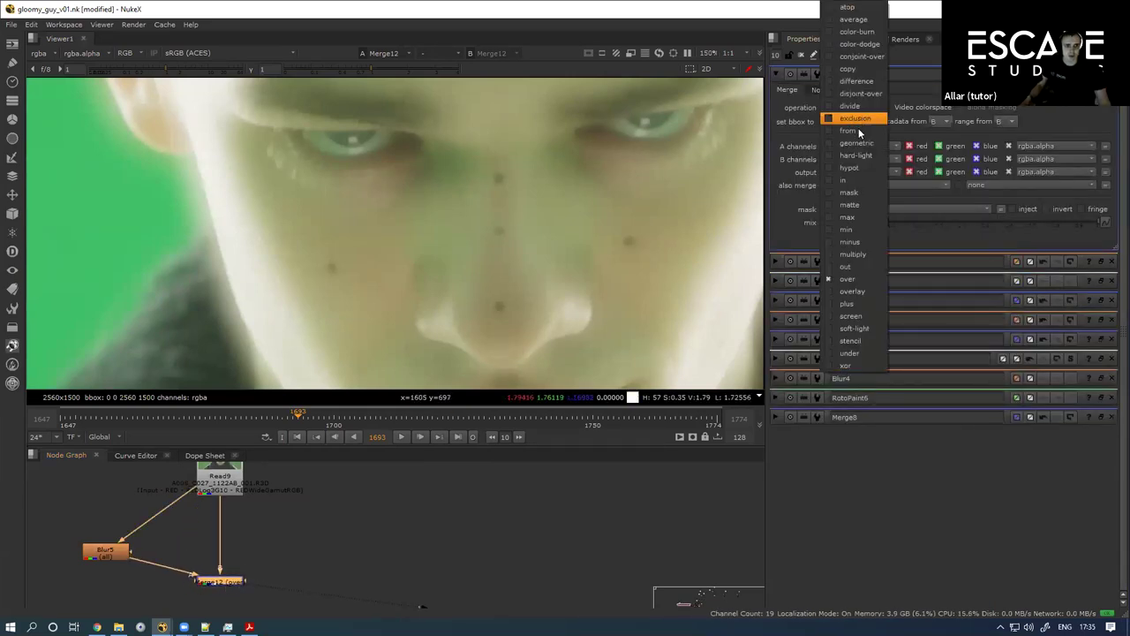
pyautogui.click(859, 132)
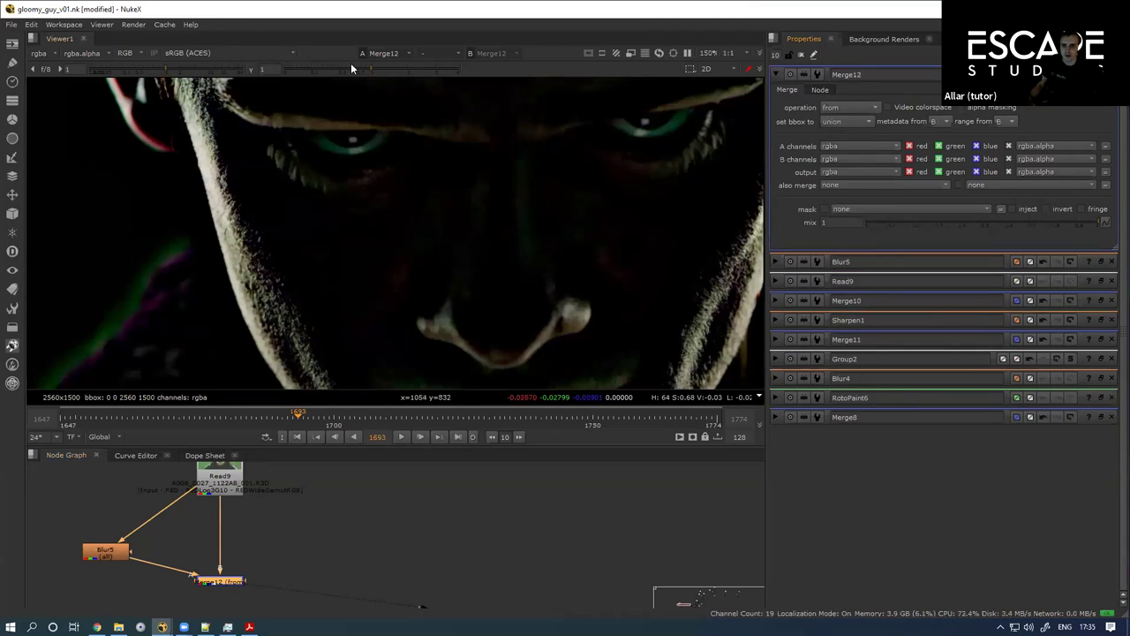
# Step: Raise the viewer gamma to 4 to examine the from merge's fine facial detail, and reset the gamma
pyautogui.click(438, 70)
pyautogui.moveTo(438, 71); pyautogui.dragTo(538, 58)
pyautogui.scroll(5, 363, 239)
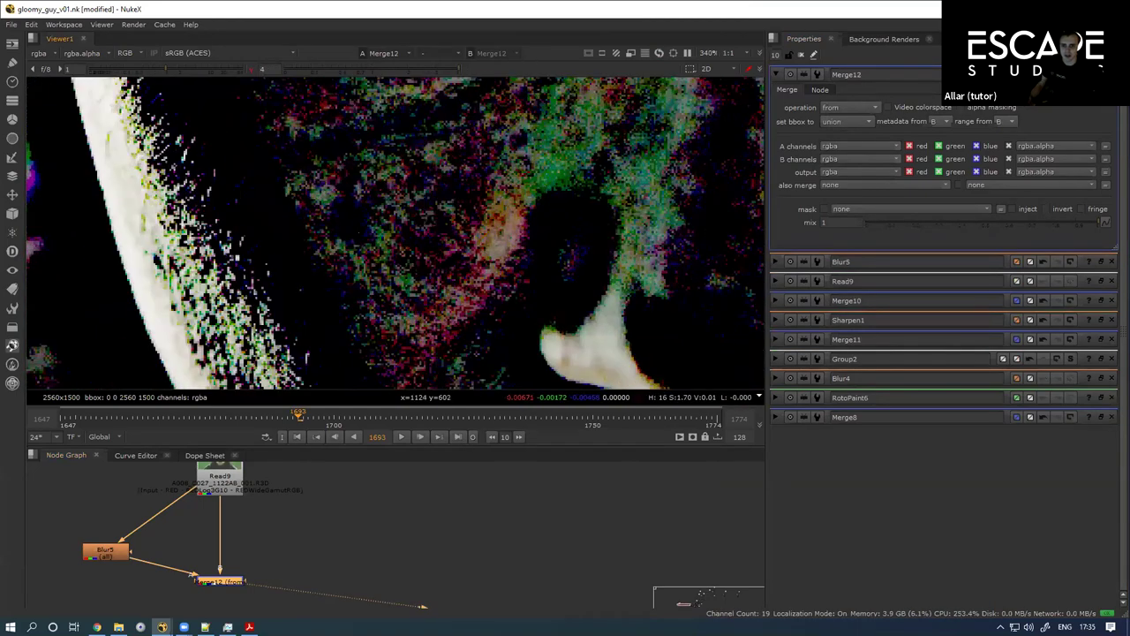
pyautogui.click(105, 562)
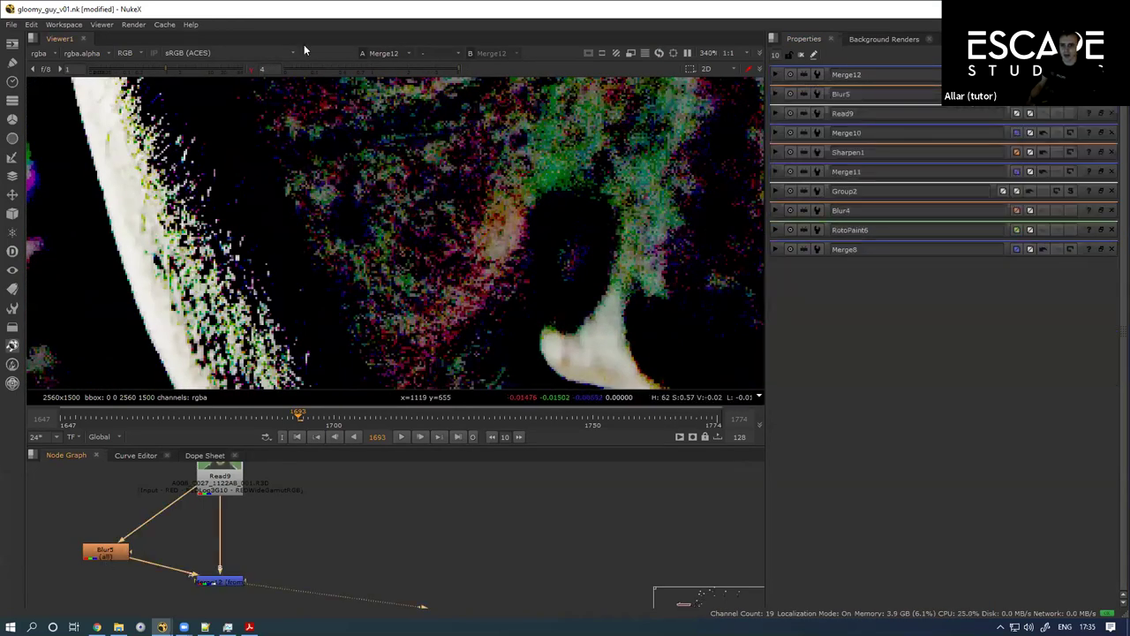
pyautogui.click(249, 71)
# Step: View the Blur node's low-frequency image and run its output down to a dot below it
pyautogui.click(108, 552)
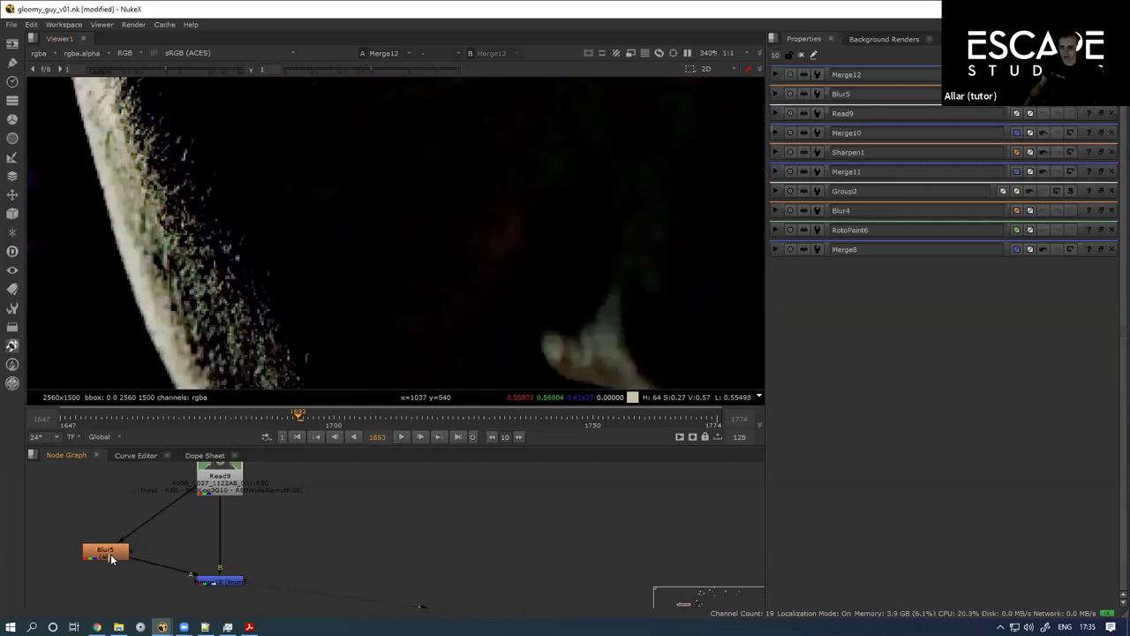
pyautogui.press('1')
pyautogui.scroll(-4, 291, 238)
pyautogui.moveTo(232, 531); pyautogui.dragTo(252, 480)
pyautogui.moveTo(186, 517); pyautogui.dragTo(127, 556)
pyautogui.moveTo(134, 606); pyautogui.dragTo(132, 607)
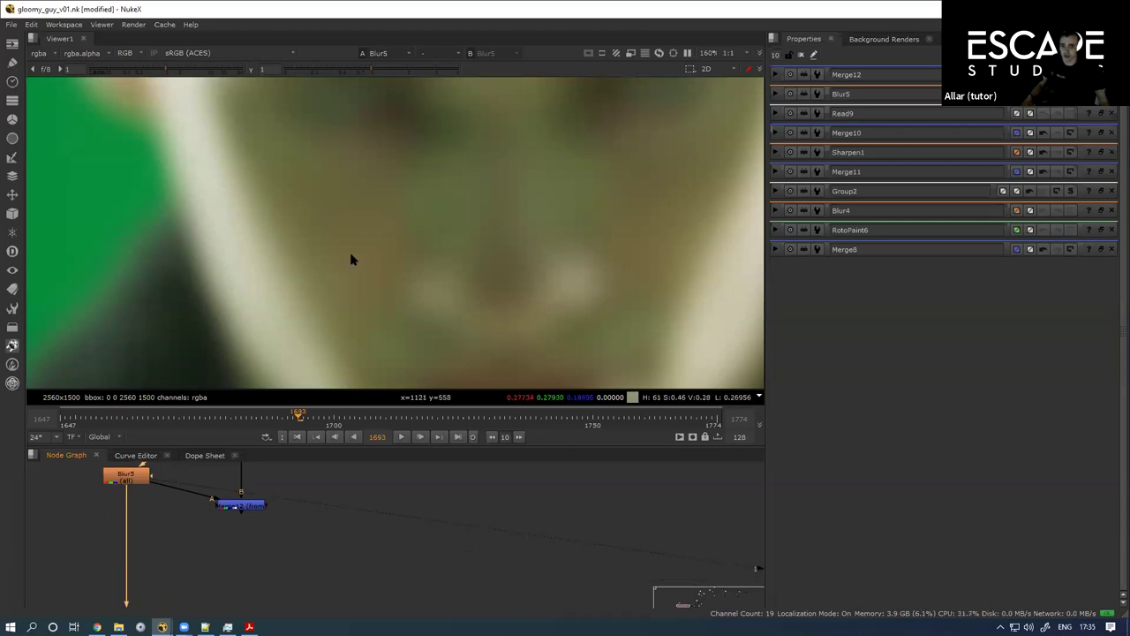
# Step: Add an over Merge node with the blurred branch's dot as A and the from merge as B
pyautogui.scroll(-2, 351, 259)
pyautogui.scroll(-2, 198, 562)
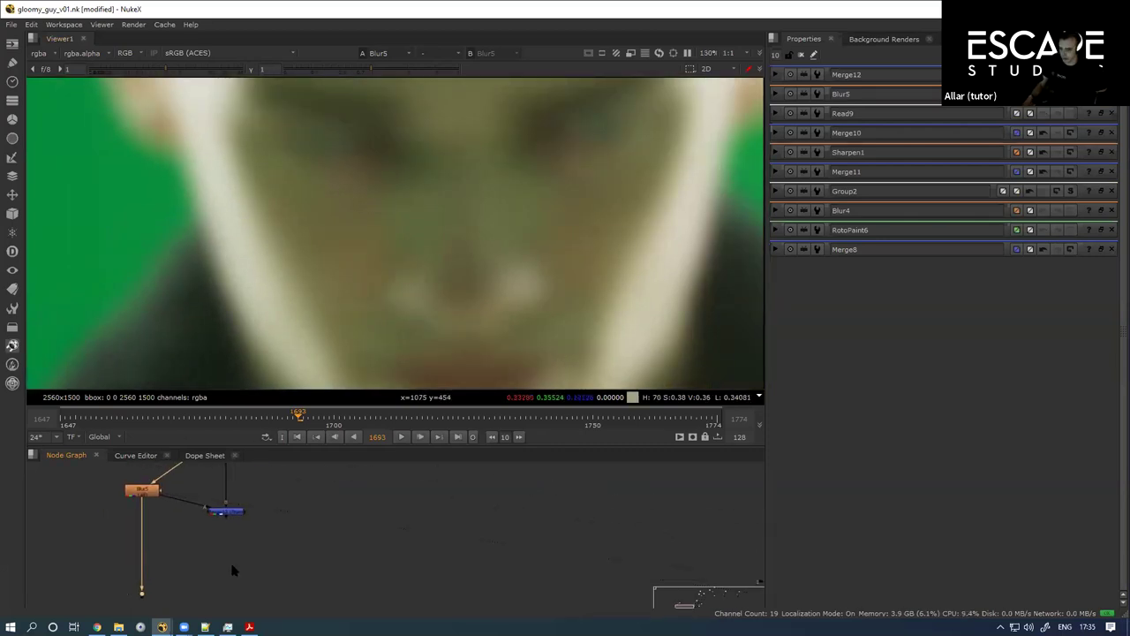
pyautogui.press('m')
pyautogui.moveTo(198, 598); pyautogui.dragTo(234, 598)
# Step: View the from merge with the viewer gamma raised to 2.95 to examine the high-frequency detail
pyautogui.click(224, 511)
pyautogui.press('1')
pyautogui.click(203, 520)
pyautogui.scroll(3, 338, 227)
pyautogui.moveTo(421, 69); pyautogui.dragTo(436, 68)
pyautogui.scroll(3, 281, 486)
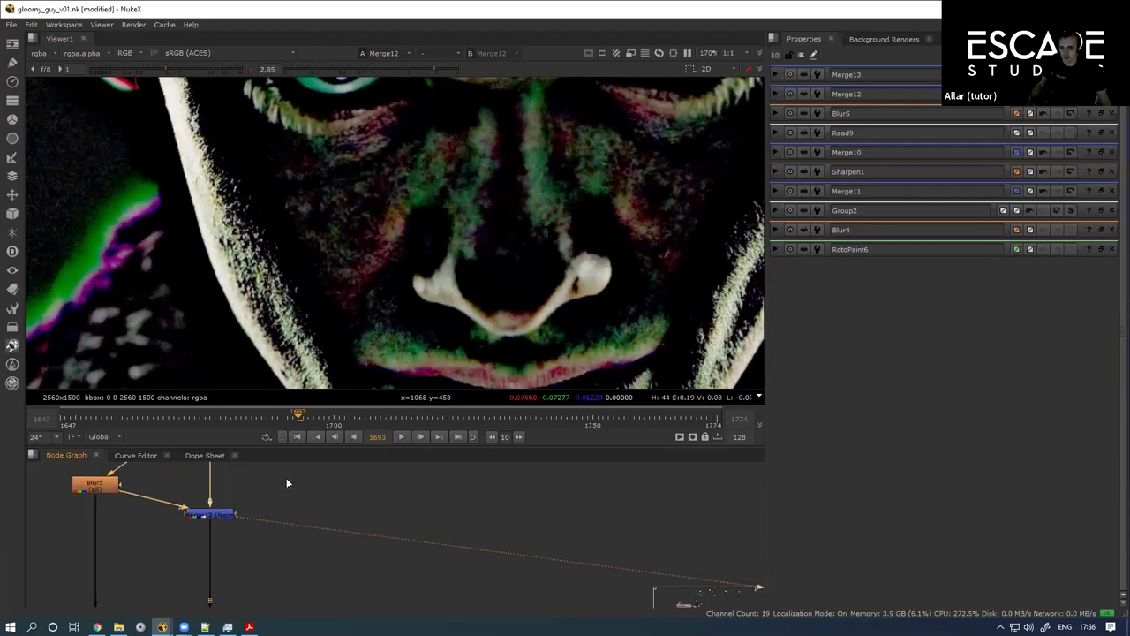
# Step: Insert a RotoPaint node between the from merge and the over merge
pyautogui.doubleClick(212, 515)
pyautogui.press('p')
pyautogui.moveTo(212, 532); pyautogui.dragTo(212, 562)
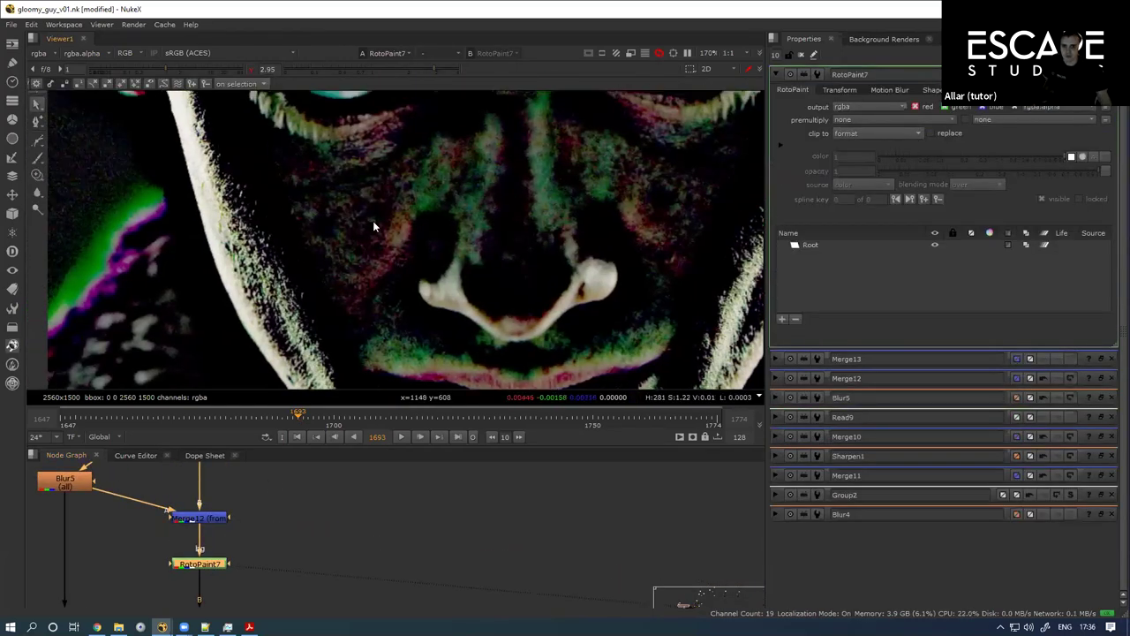
# Step: Clone fine skin texture across the cheek below the eye in the high-frequency RotoPaint node
pyautogui.scroll(2, 372, 221)
pyautogui.scroll(2, 347, 251)
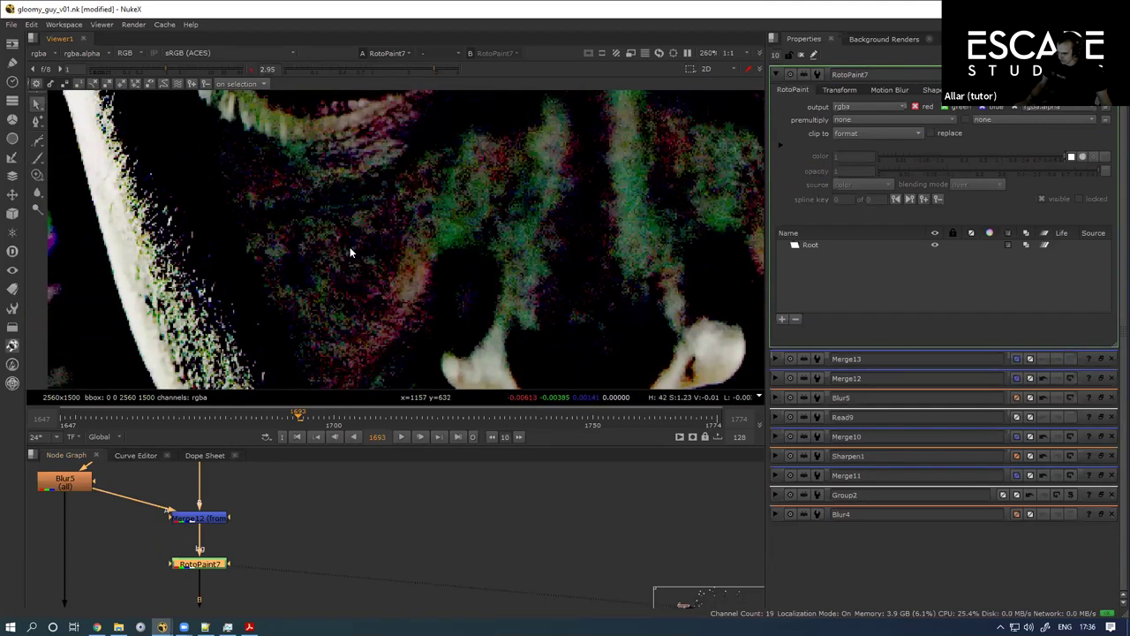
pyautogui.press('c')
pyautogui.moveTo(302, 276); pyautogui.dragTo(341, 296)
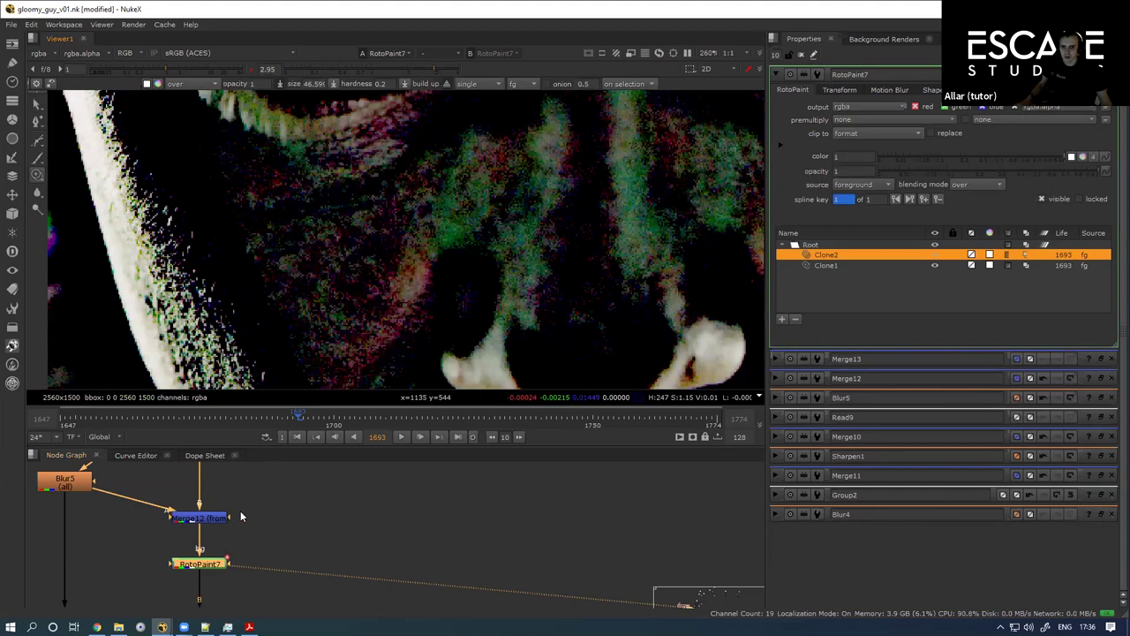
# Step: View the over merge to check the cloned cheek in the recombined face, and reset the viewer gamma to 1
pyautogui.scroll(-5, 231, 533)
pyautogui.moveTo(263, 534); pyautogui.dragTo(207, 572)
pyautogui.press('1')
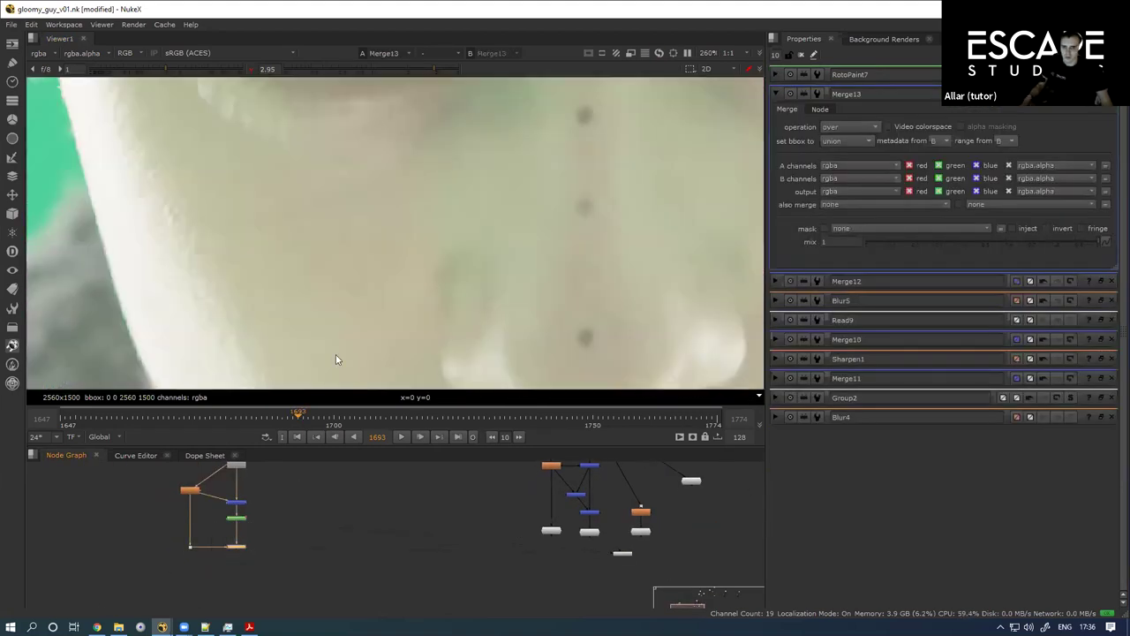
pyautogui.scroll(-2, 327, 266)
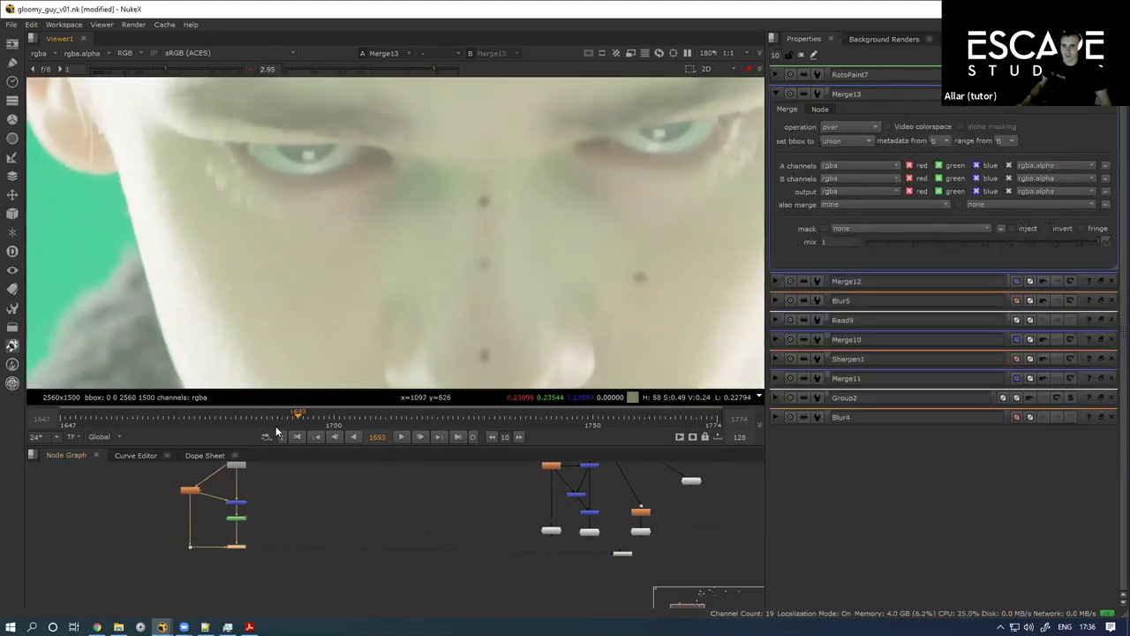
pyautogui.click(251, 69)
pyautogui.scroll(3, 290, 496)
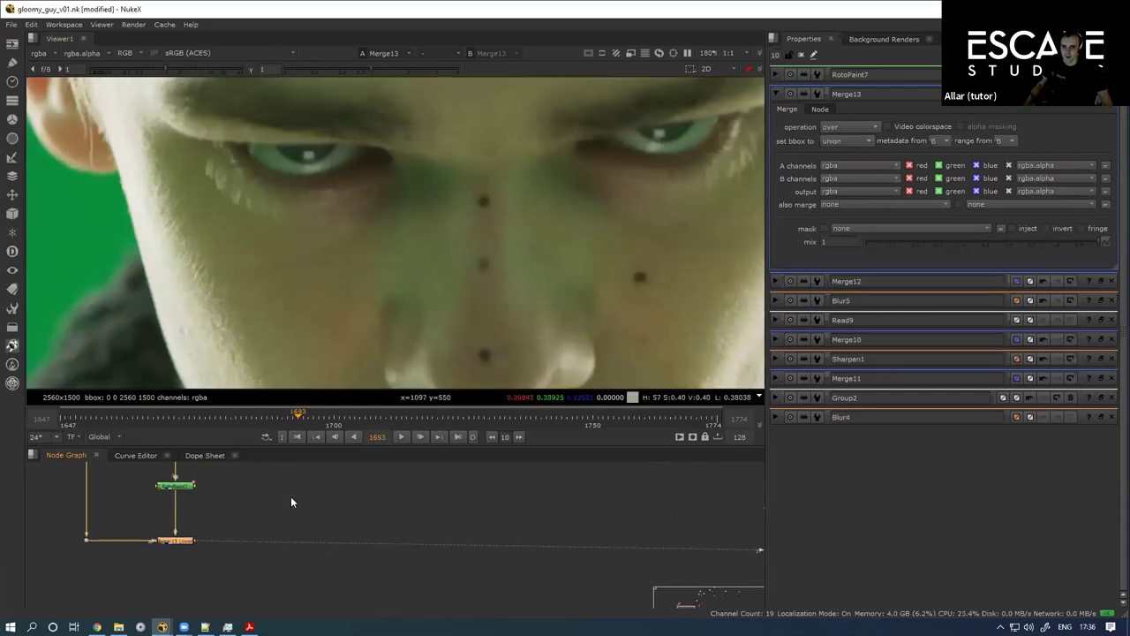
# Step: Attach a copy of the RotoPaint node directly to the Read node, view its result, and open its properties
pyautogui.moveTo(188, 542); pyautogui.dragTo(195, 533)
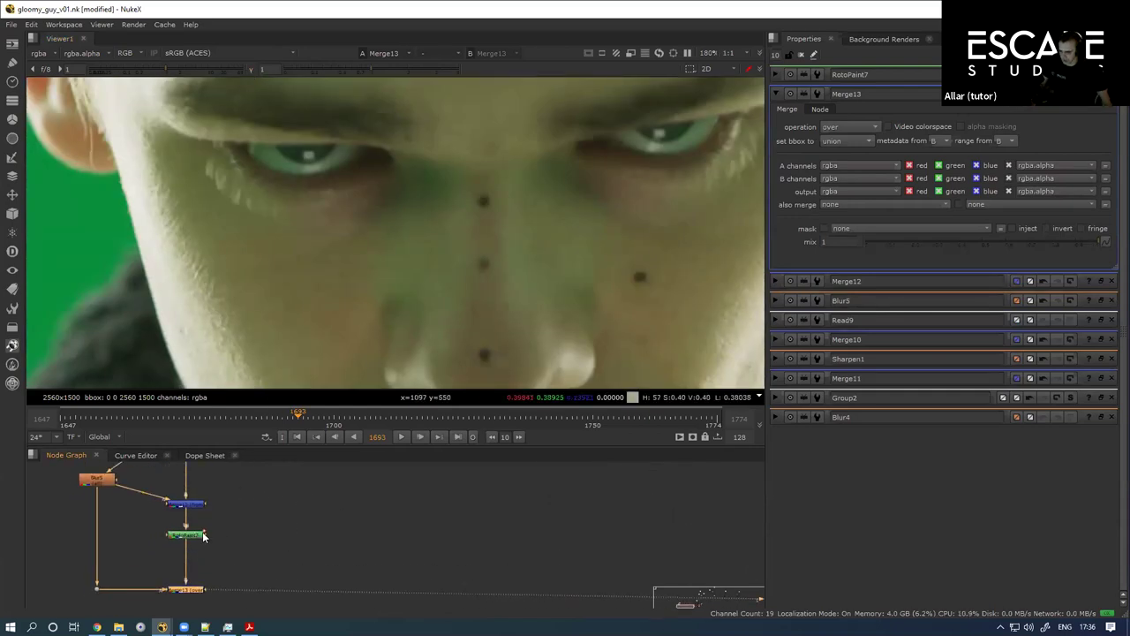
pyautogui.doubleClick(204, 536)
pyautogui.hotkey('ctrl', 'z')
pyautogui.moveTo(259, 509); pyautogui.dragTo(183, 483)
pyautogui.press('1')
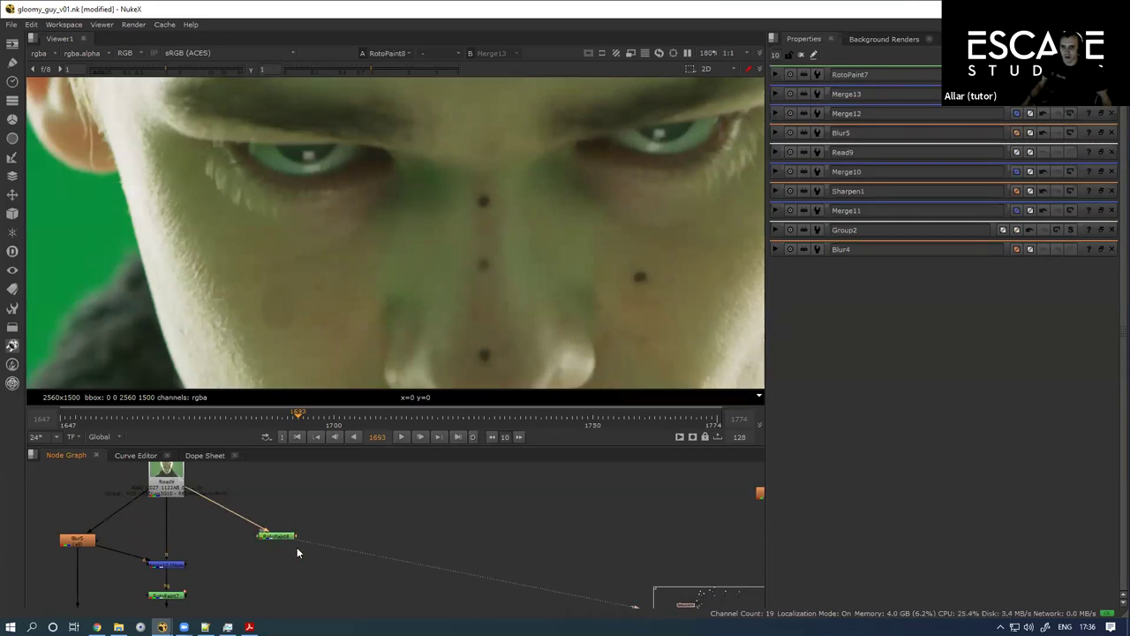
pyautogui.scroll(3, 302, 282)
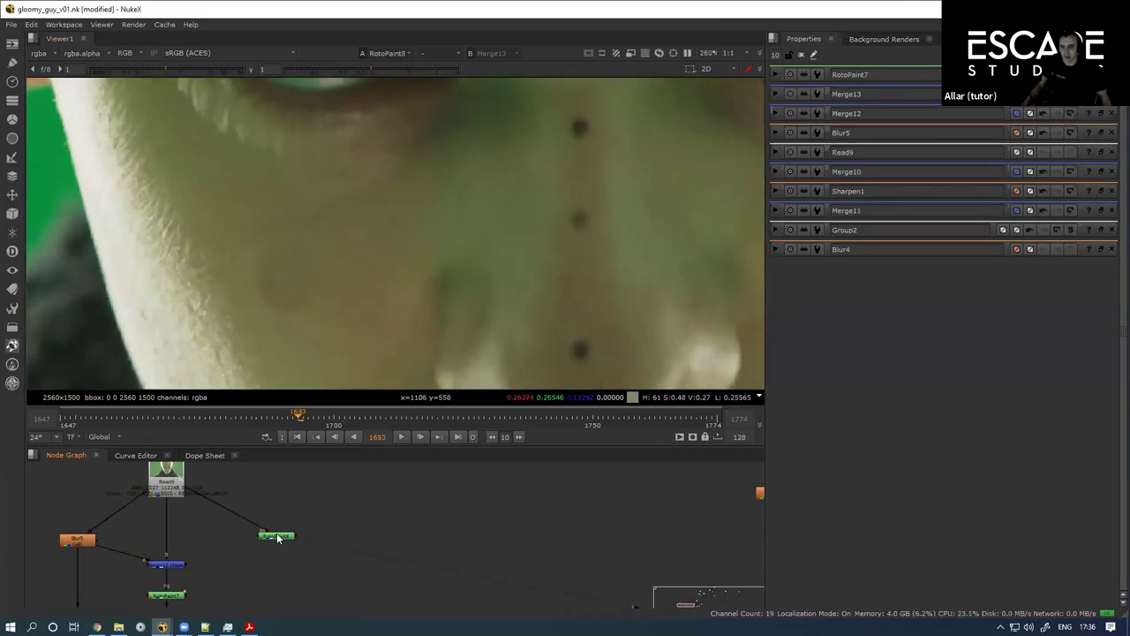
pyautogui.doubleClick(279, 538)
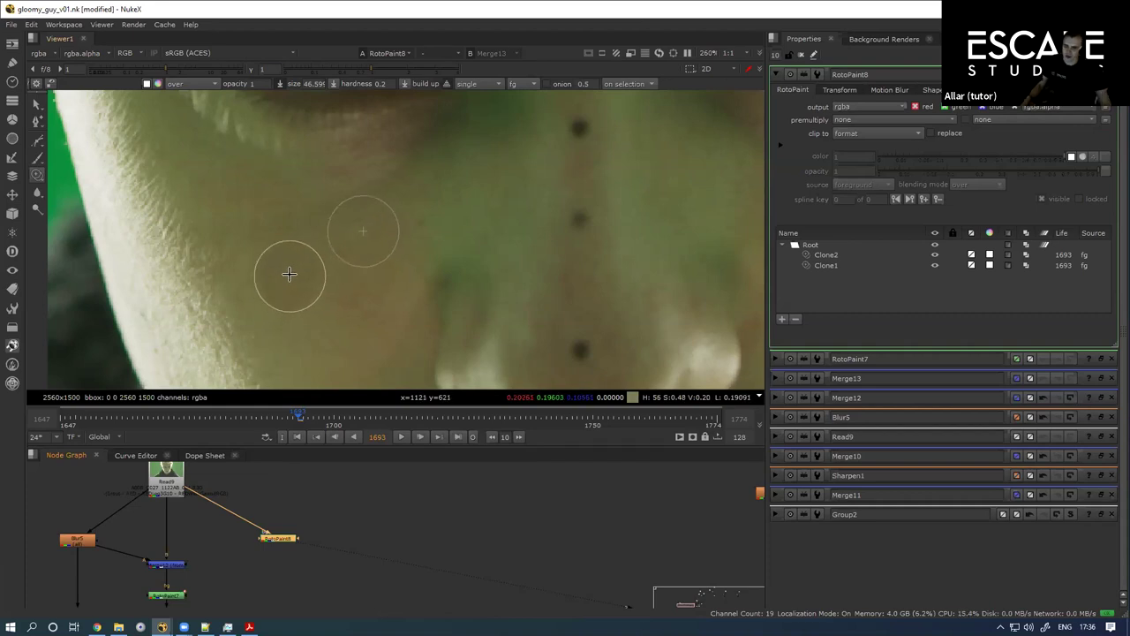
# Step: Compare the cheek cloned directly on the plate with the over merge's recombined result
pyautogui.scroll(-3, 307, 549)
pyautogui.moveTo(259, 542); pyautogui.dragTo(260, 509)
pyautogui.scroll(3, 243, 533)
pyautogui.click(217, 541)
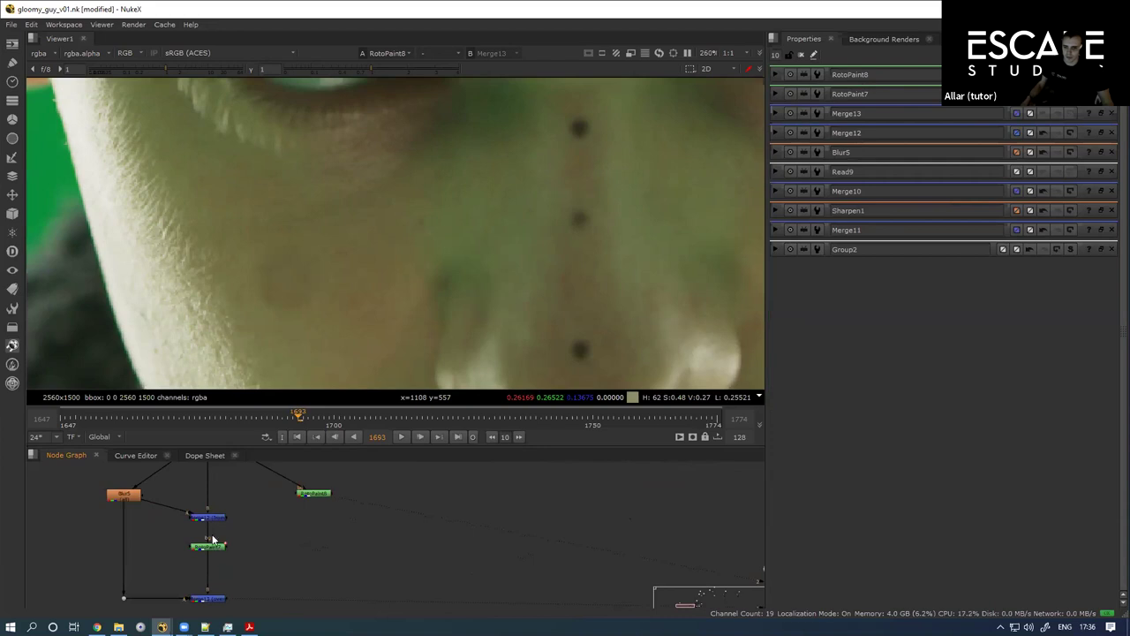
# Step: View the Blur node's output across the face and open its properties
pyautogui.click(125, 491)
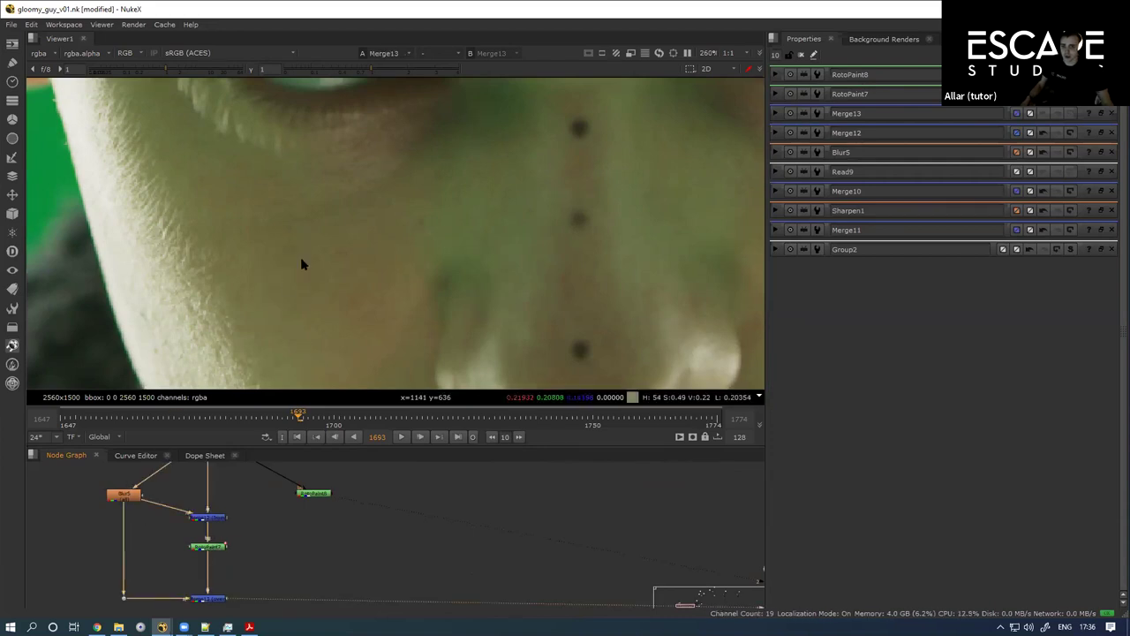
pyautogui.doubleClick(124, 494)
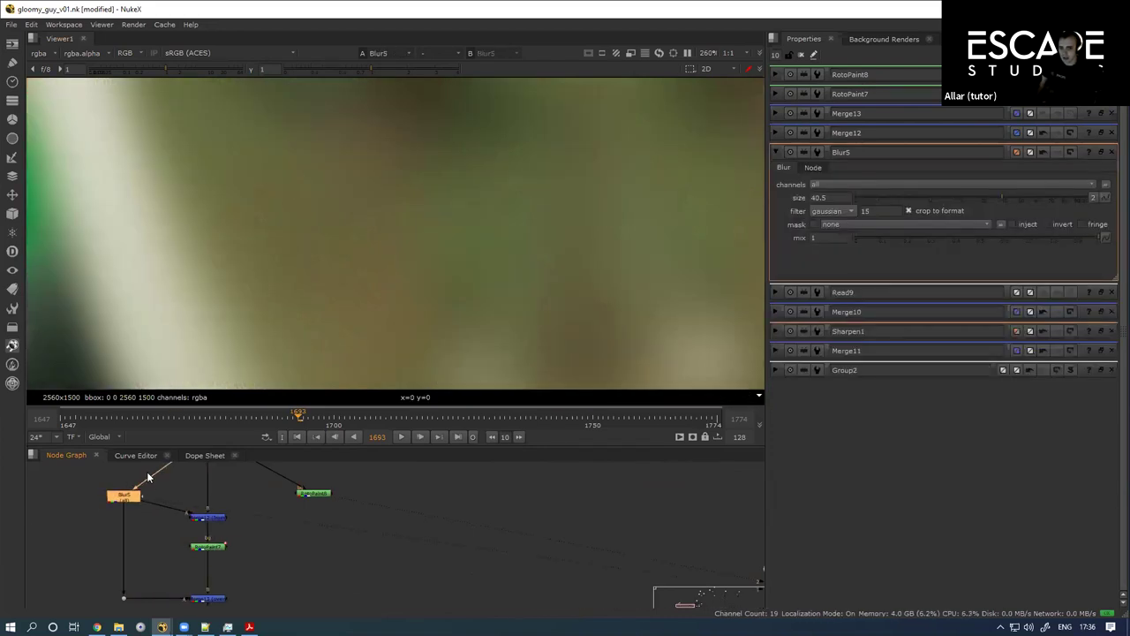
pyautogui.scroll(-3, 296, 312)
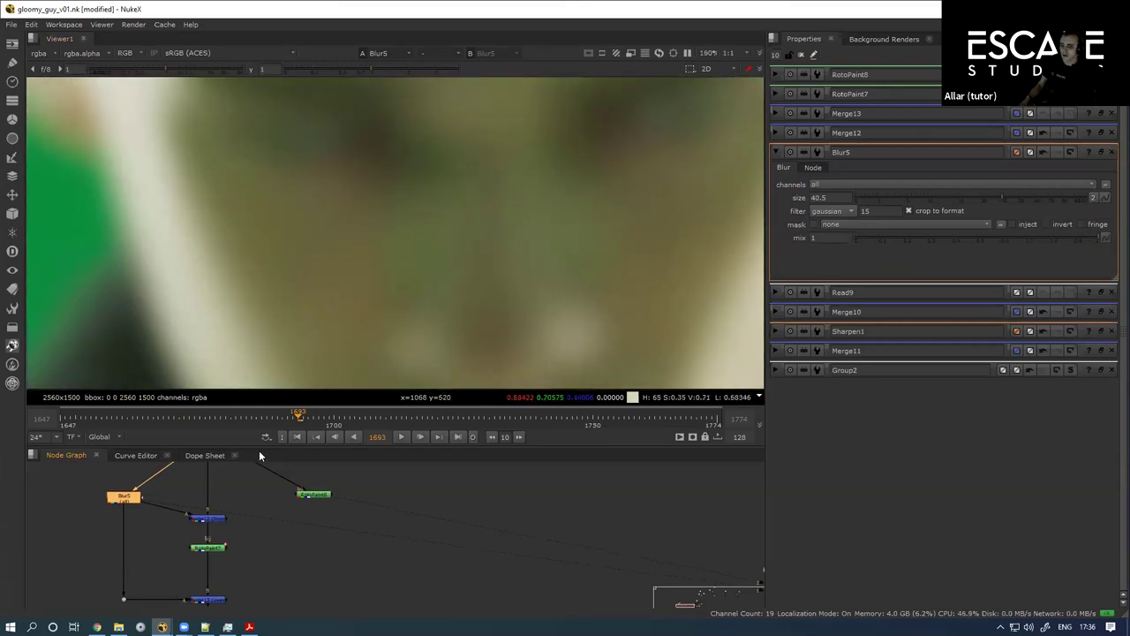
# Step: View the from merge and the RotoPaint node below it with the viewer gamma at 4
pyautogui.scroll(2, 234, 473)
pyautogui.doubleClick(185, 562)
pyautogui.press('1')
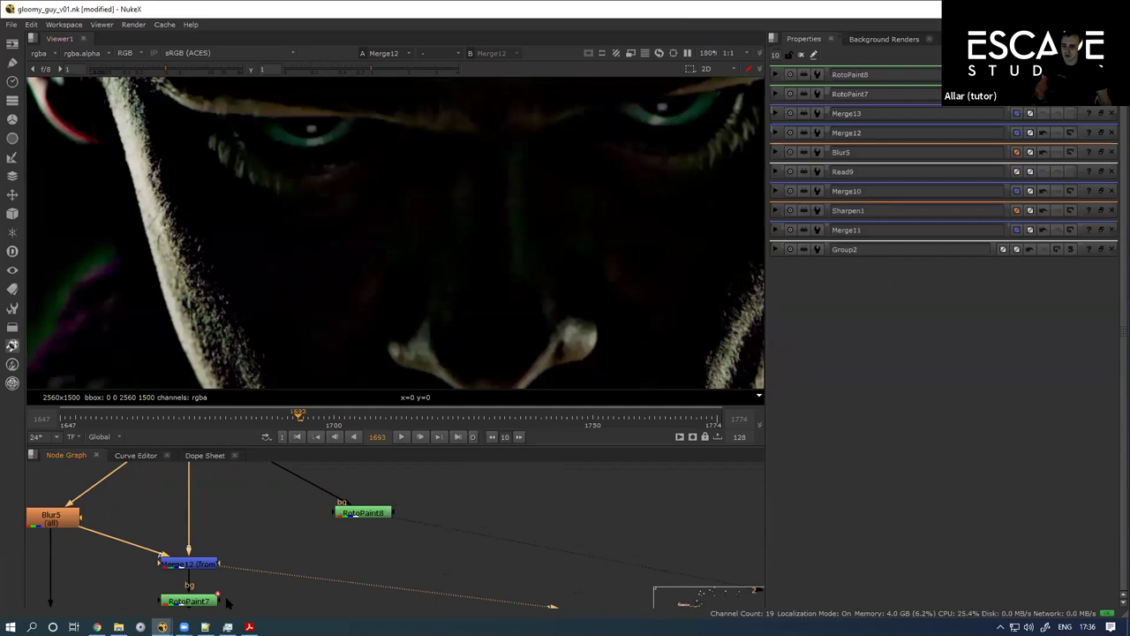
pyautogui.moveTo(237, 511); pyautogui.dragTo(245, 453)
pyautogui.moveTo(386, 70); pyautogui.dragTo(466, 60)
pyautogui.doubleClick(209, 543)
pyautogui.click(241, 540)
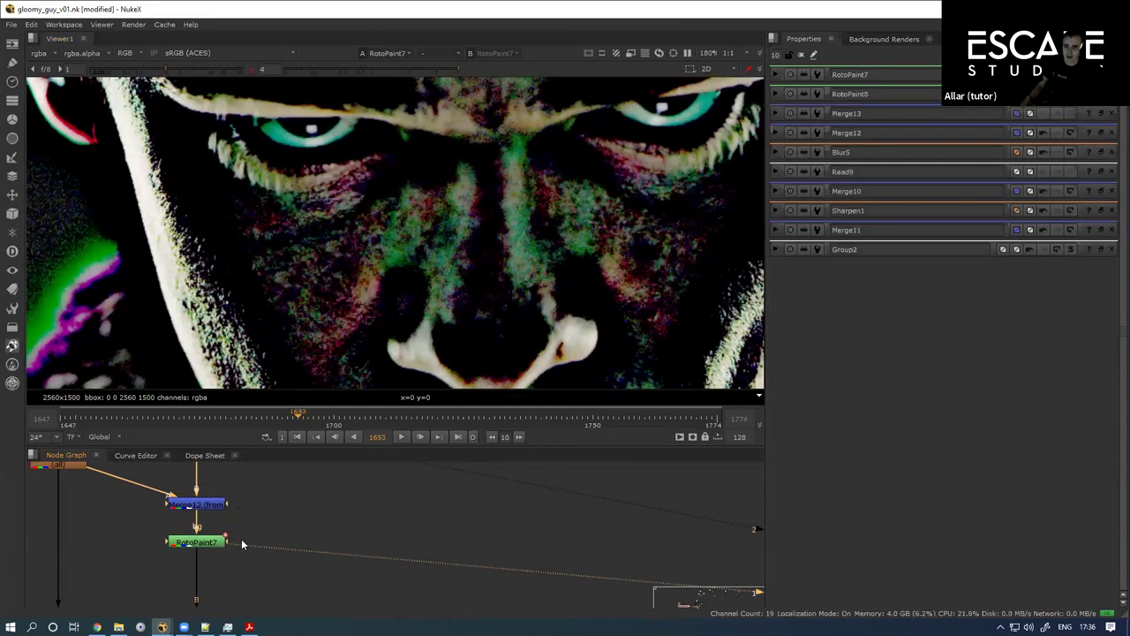
# Step: Return the viewer to the over merge, reset the gamma to 1, and review the frequency-separation branch
pyautogui.moveTo(241, 540); pyautogui.dragTo(267, 454)
pyautogui.click(231, 542)
pyautogui.press('1')
pyautogui.click(251, 69)
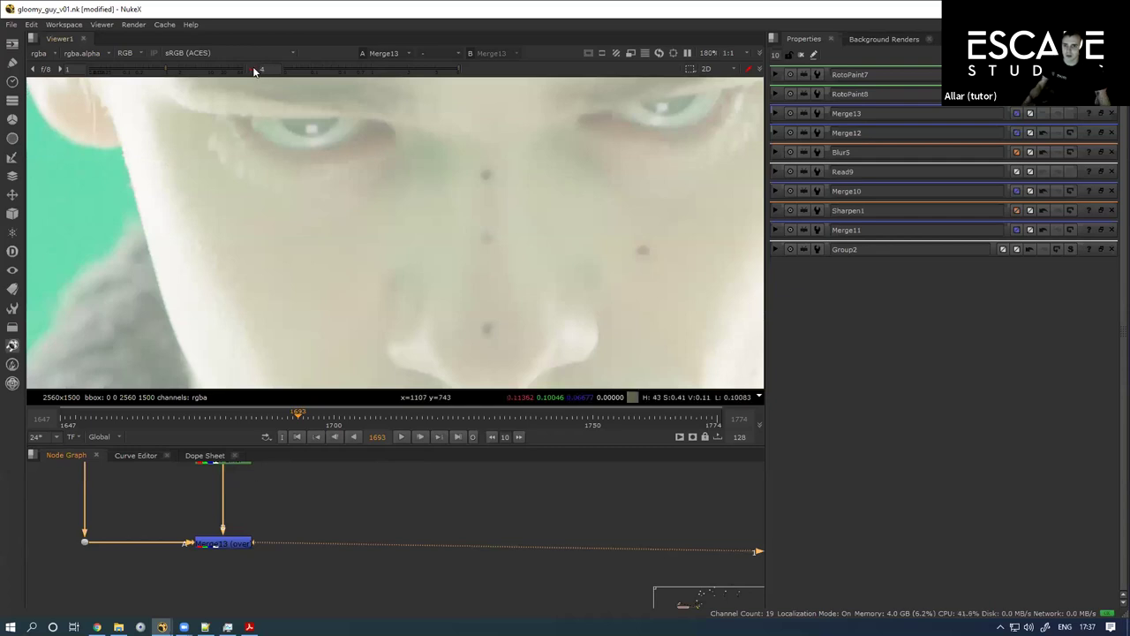
pyautogui.moveTo(160, 540); pyautogui.dragTo(172, 604)
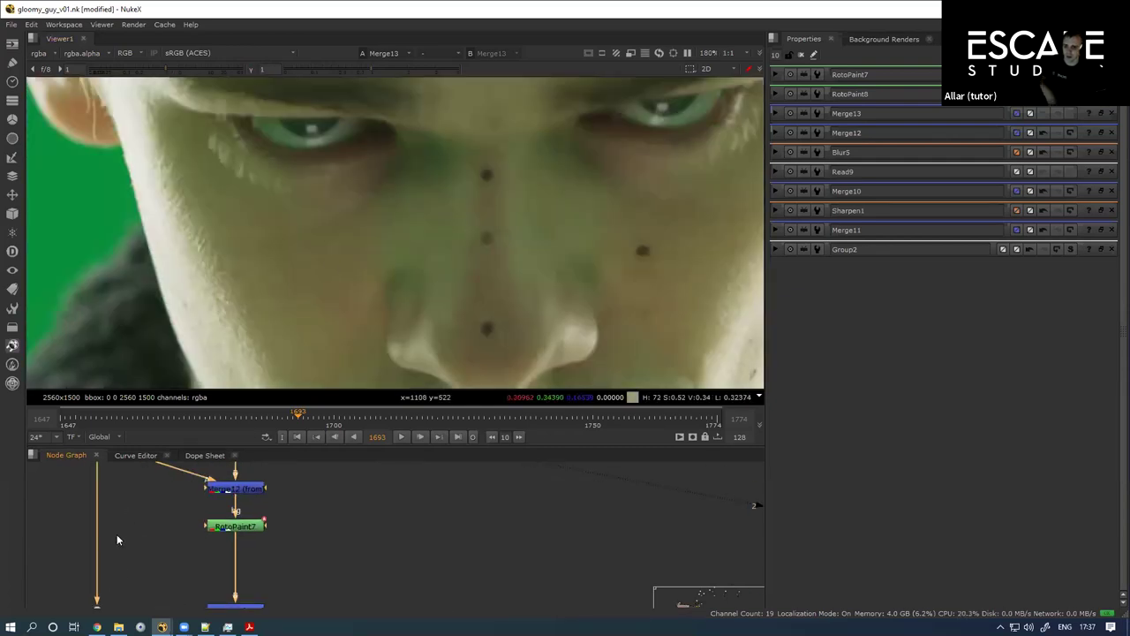
pyautogui.scroll(-2, 109, 550)
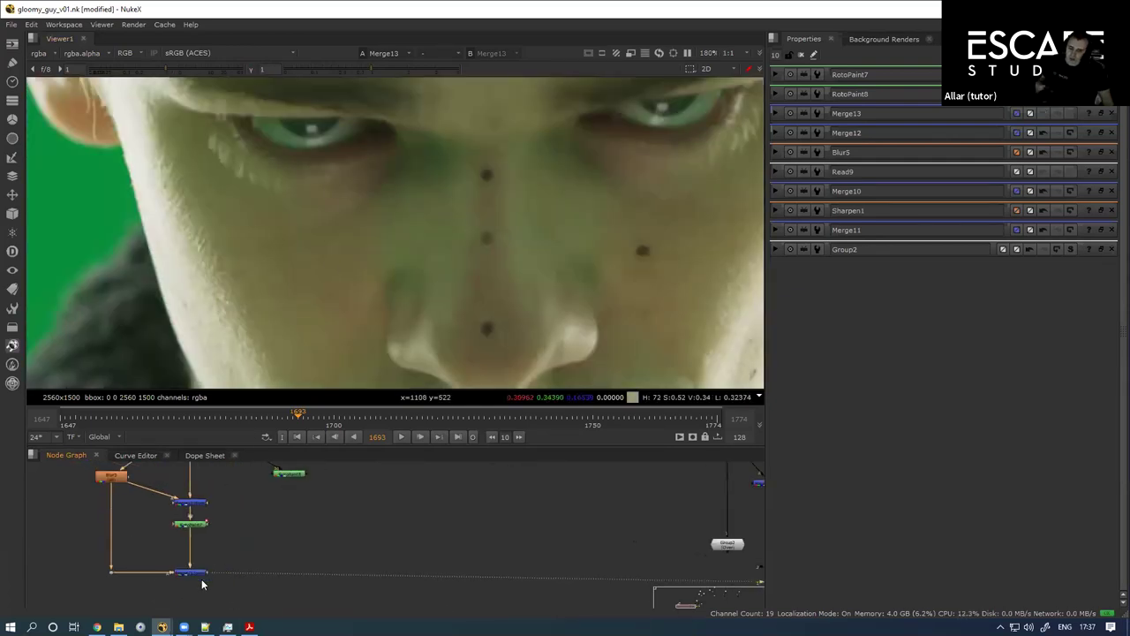
# Step: Switch to the hallway_cinderBlockWall_v03.nk script and compare the sharp stabilised wall with its blurred version
pyautogui.moveTo(162, 627)
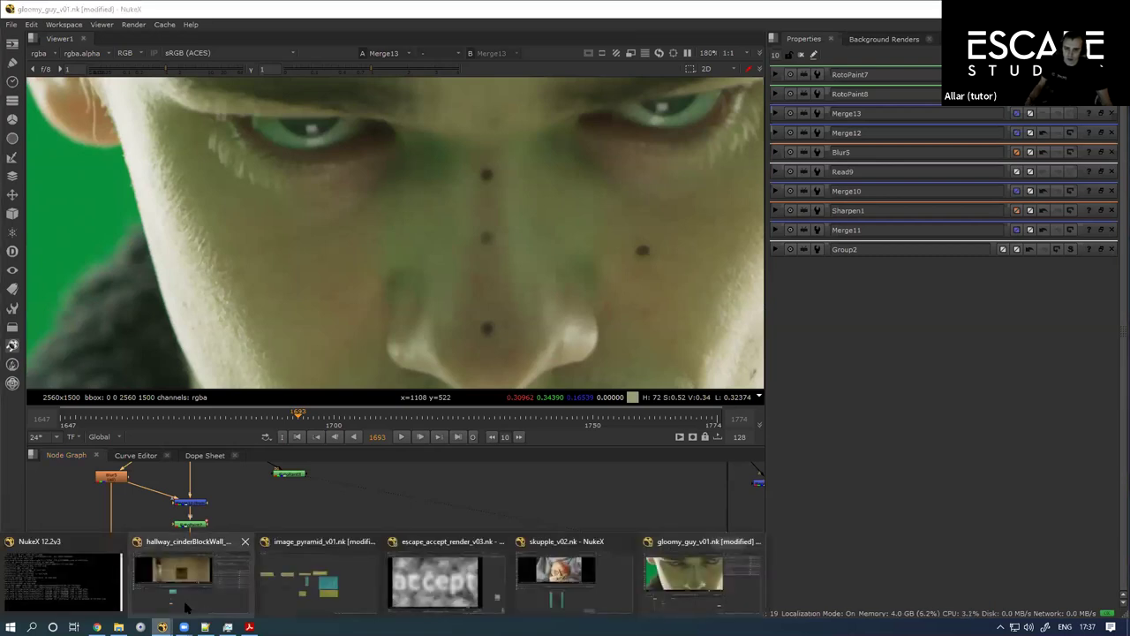
pyautogui.click(187, 583)
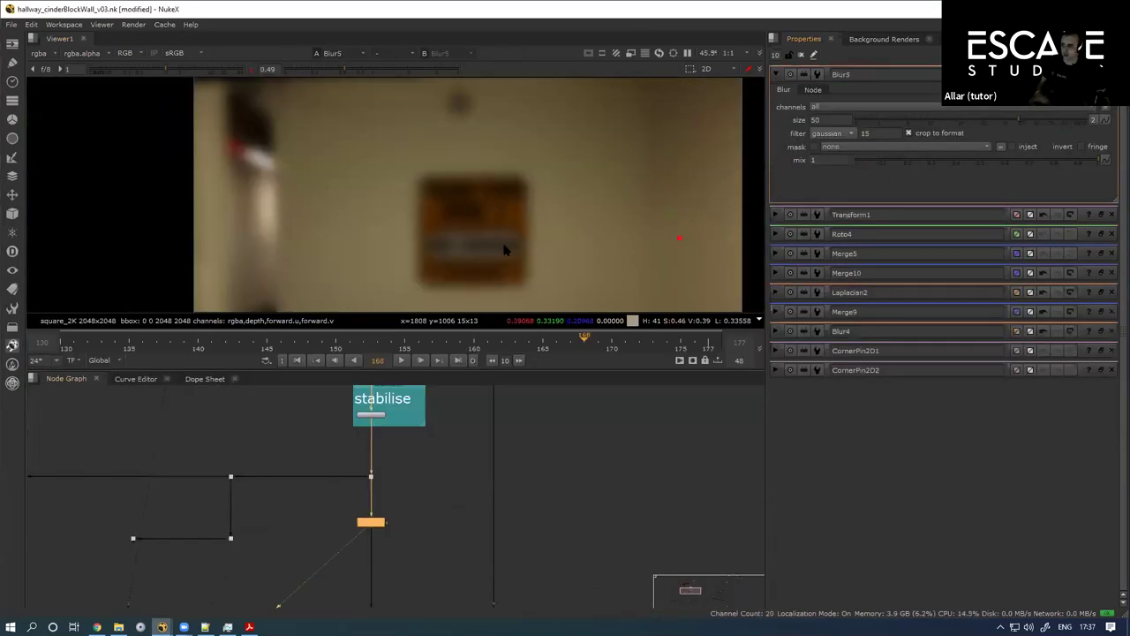
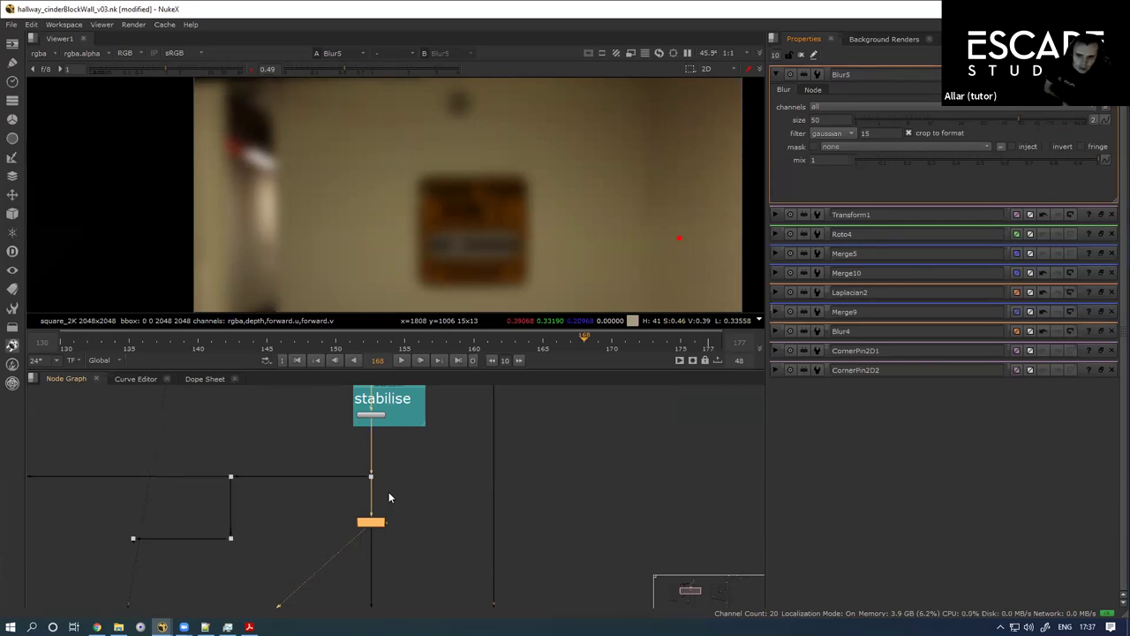
pyautogui.click(230, 477)
pyautogui.press('1')
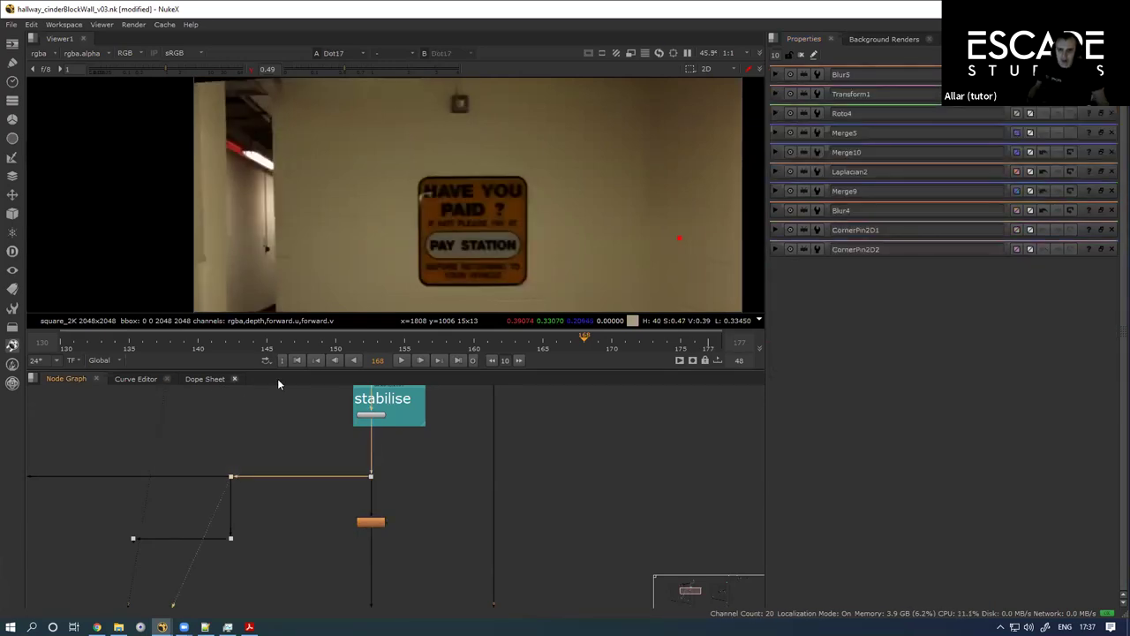
pyautogui.click(371, 523)
pyautogui.press('1')
pyautogui.scroll(6, 370, 224)
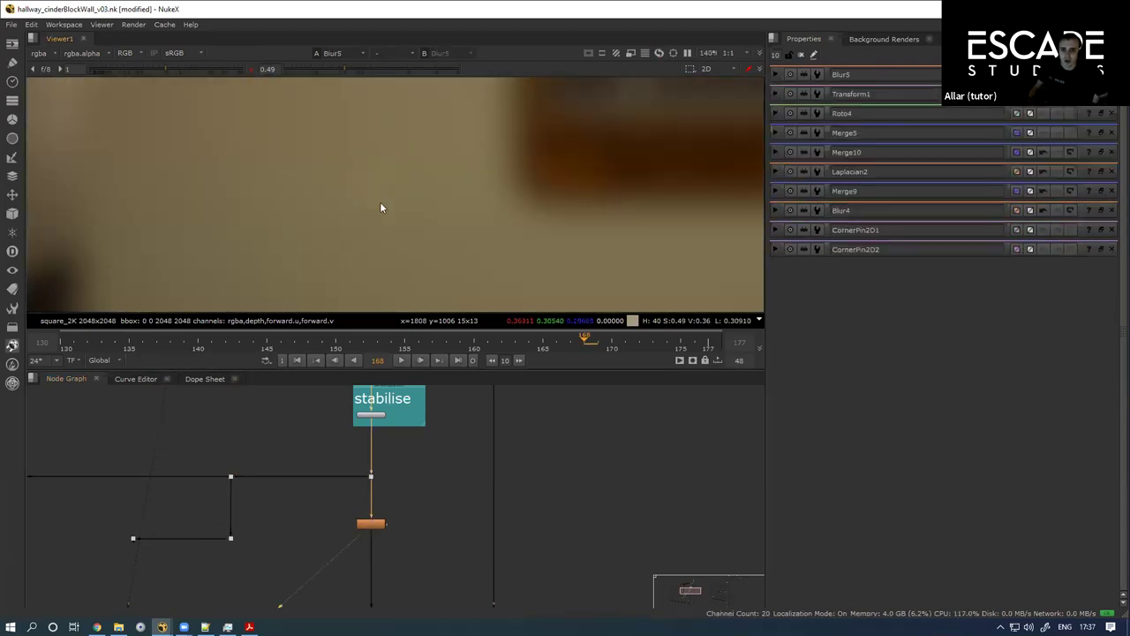
pyautogui.scroll(-6, 375, 229)
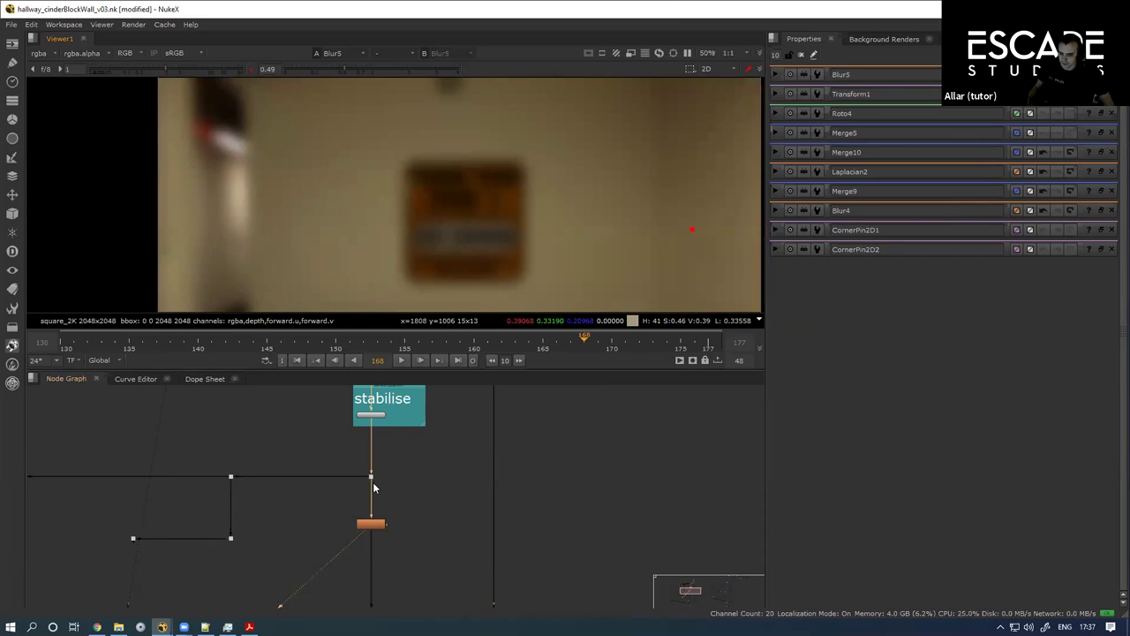
# Step: Insert a Merge node between the two dots of the sharp stabilised branch, with the Blur node as input A
pyautogui.scroll(2, 366, 495)
pyautogui.doubleClick(402, 533)
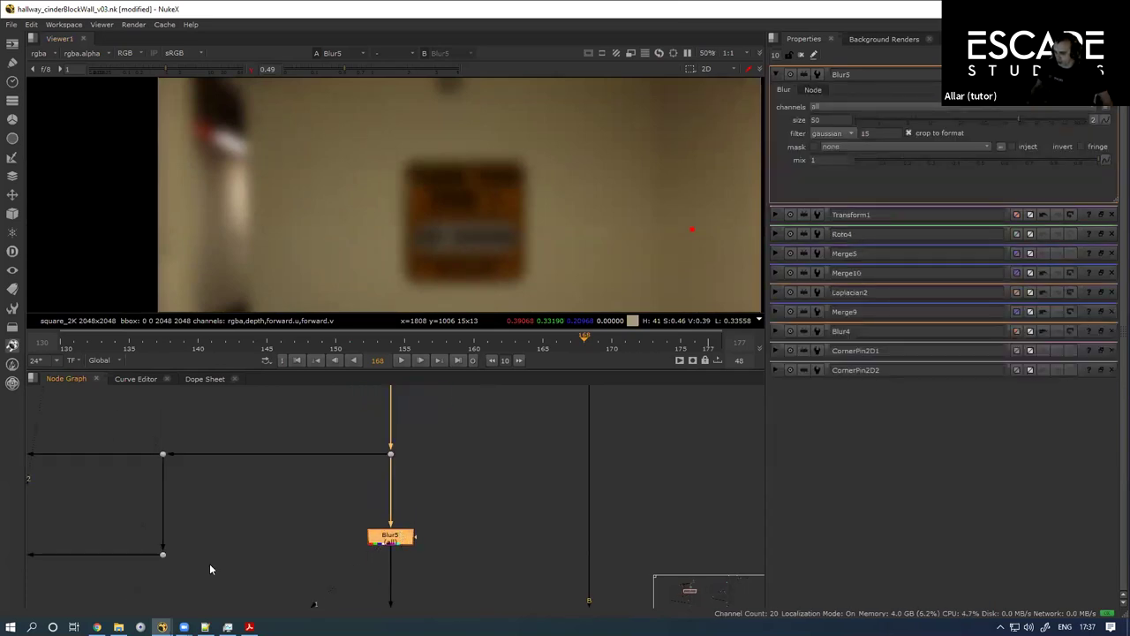
pyautogui.moveTo(378, 553); pyautogui.dragTo(379, 536)
pyautogui.press('m')
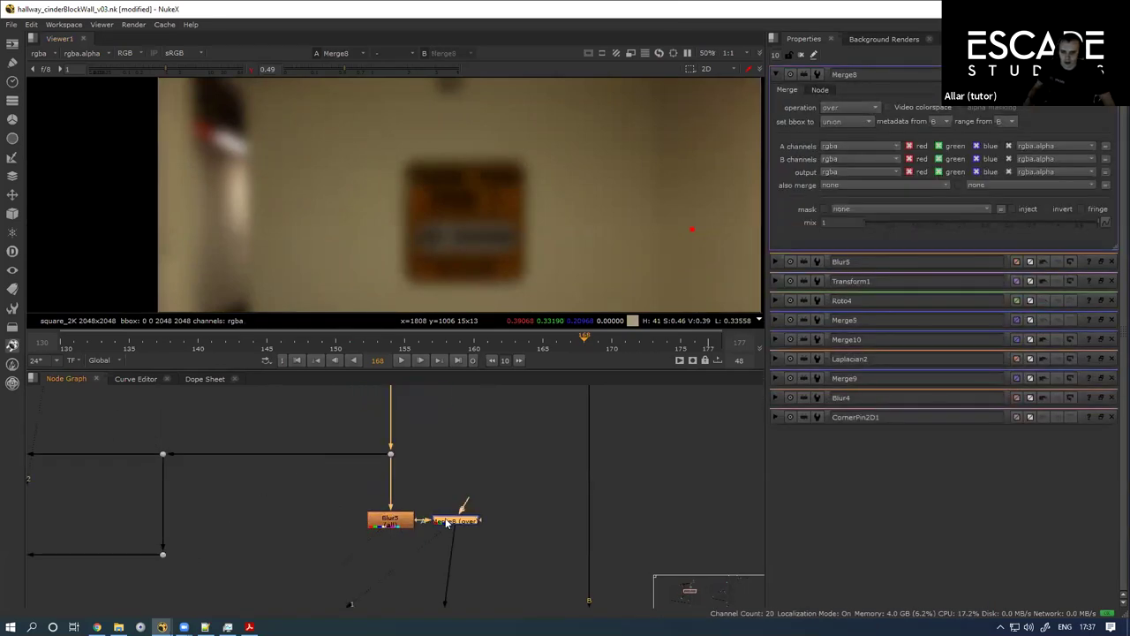
pyautogui.moveTo(451, 526); pyautogui.dragTo(341, 548)
pyautogui.moveTo(340, 558); pyautogui.dragTo(237, 541)
# Step: Set the new Merge node's operation to from
pyautogui.scroll(-2, 373, 574)
pyautogui.click(848, 107)
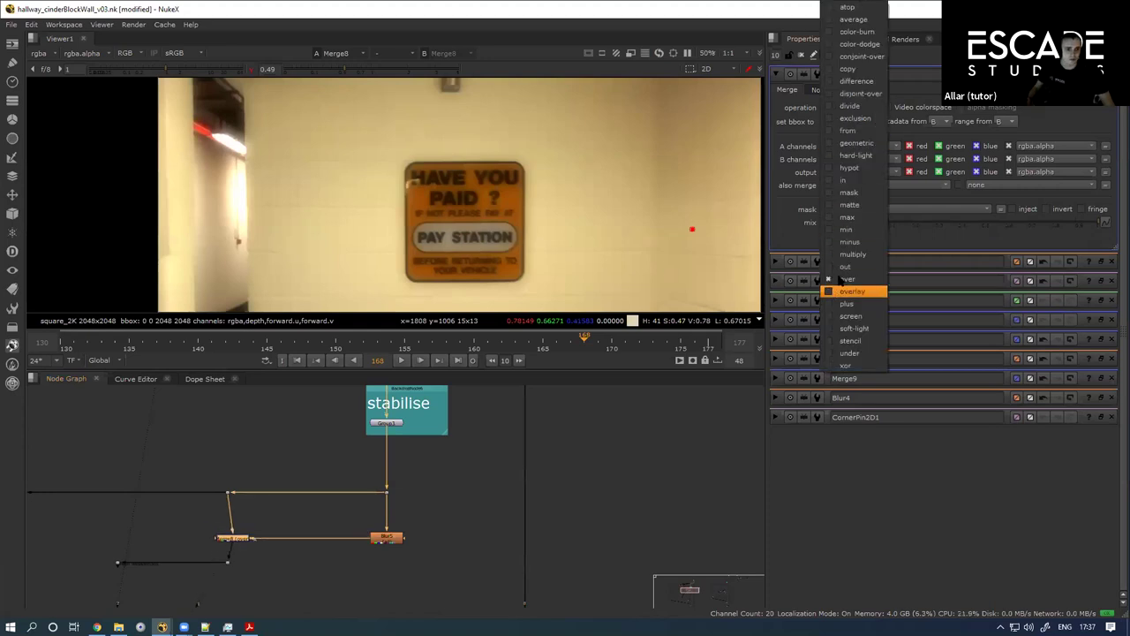
pyautogui.click(848, 130)
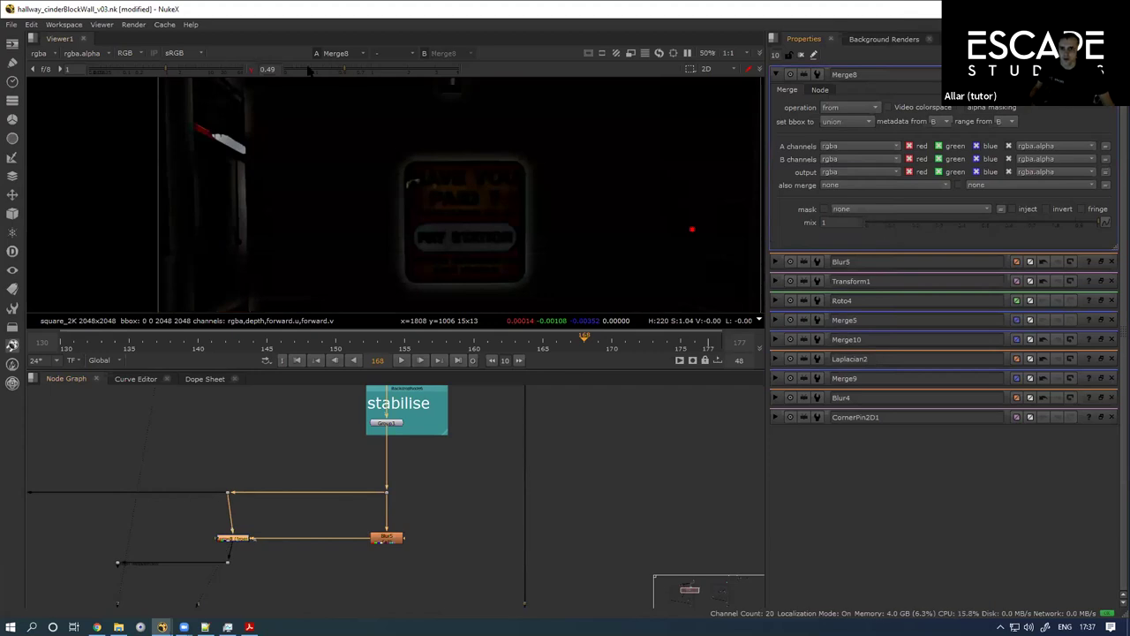
# Step: Reset the viewer gamma to 1, raise the gain to 9, and inspect the high-frequency detail across the wall
pyautogui.click(251, 69)
pyautogui.moveTo(218, 70); pyautogui.dragTo(206, 76)
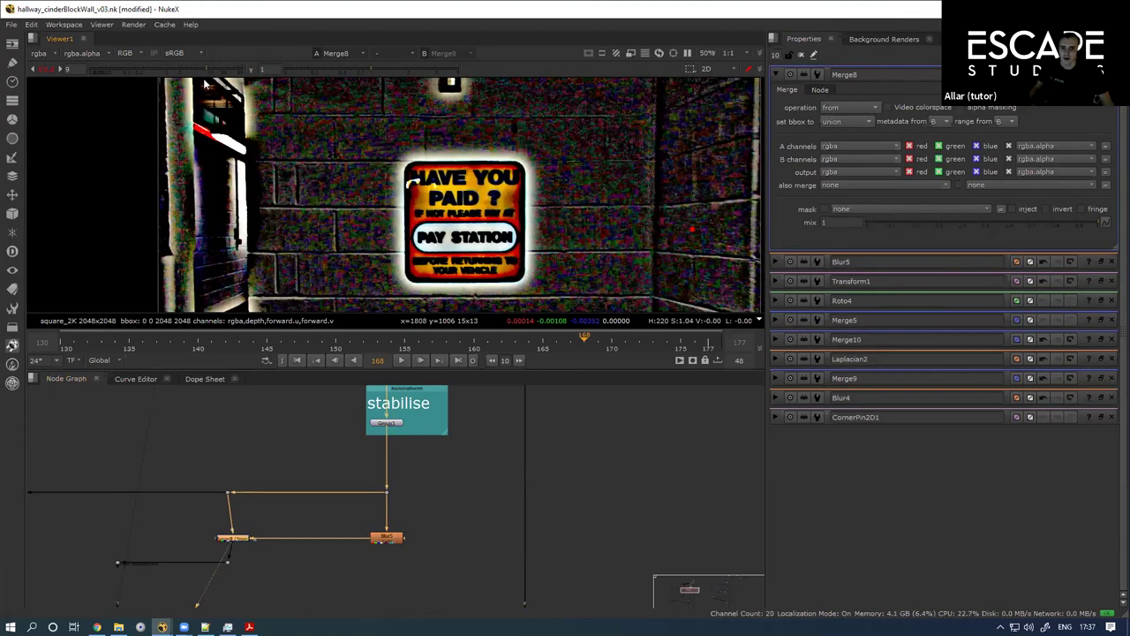
pyautogui.moveTo(413, 308); pyautogui.dragTo(420, 210)
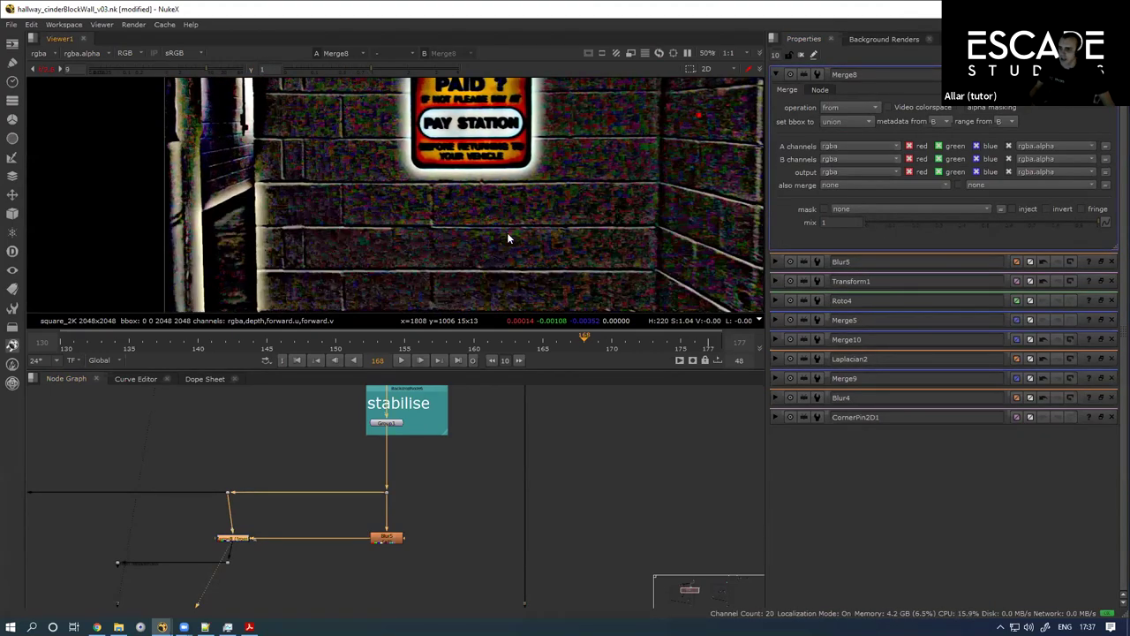
pyautogui.scroll(-3, 491, 246)
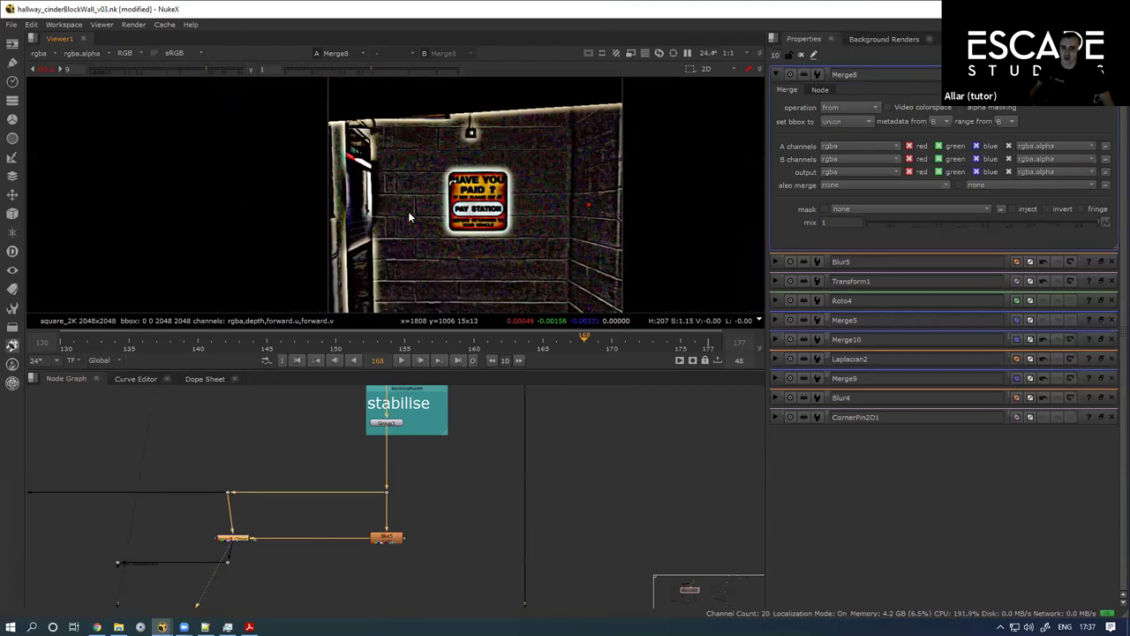
pyautogui.moveTo(508, 301); pyautogui.dragTo(502, 253)
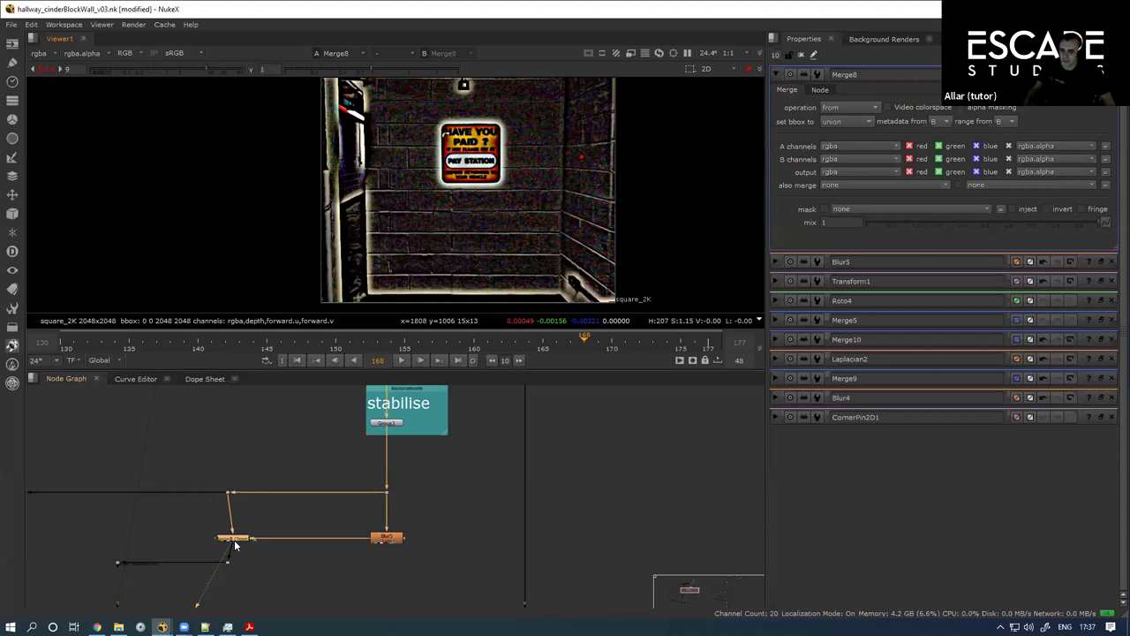
# Step: View the dot below the from merge and move the Viewer node closer beneath it
pyautogui.scroll(-2, 240, 528)
pyautogui.scroll(3, 242, 540)
pyautogui.click(248, 515)
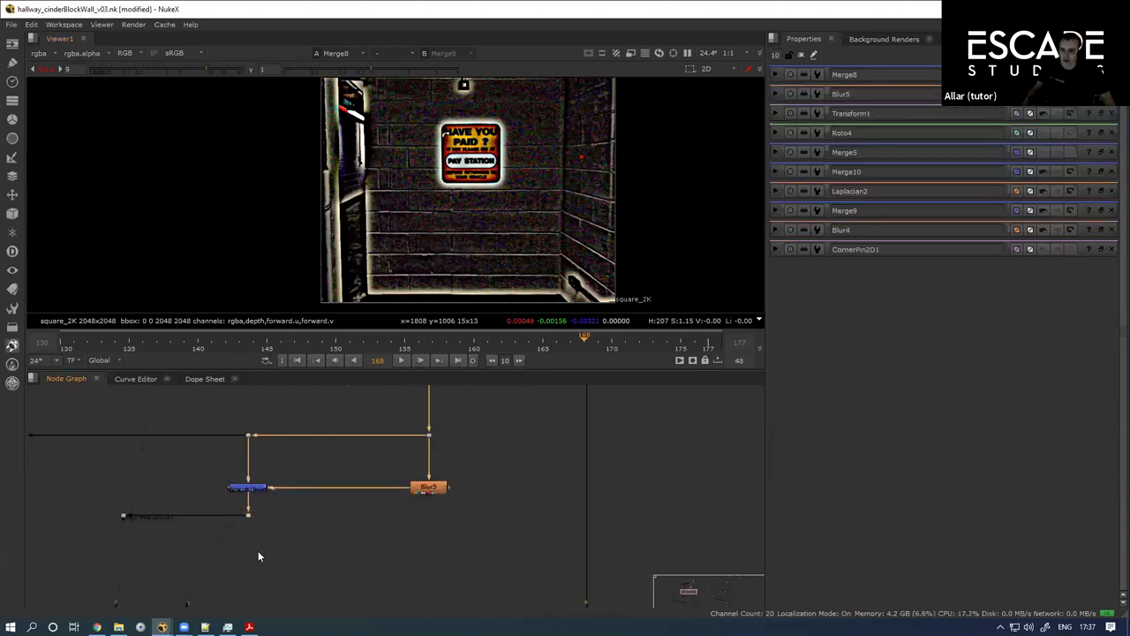
pyautogui.press('1')
pyautogui.scroll(3, 251, 549)
pyautogui.scroll(-4, 248, 534)
pyautogui.scroll(-2, 198, 527)
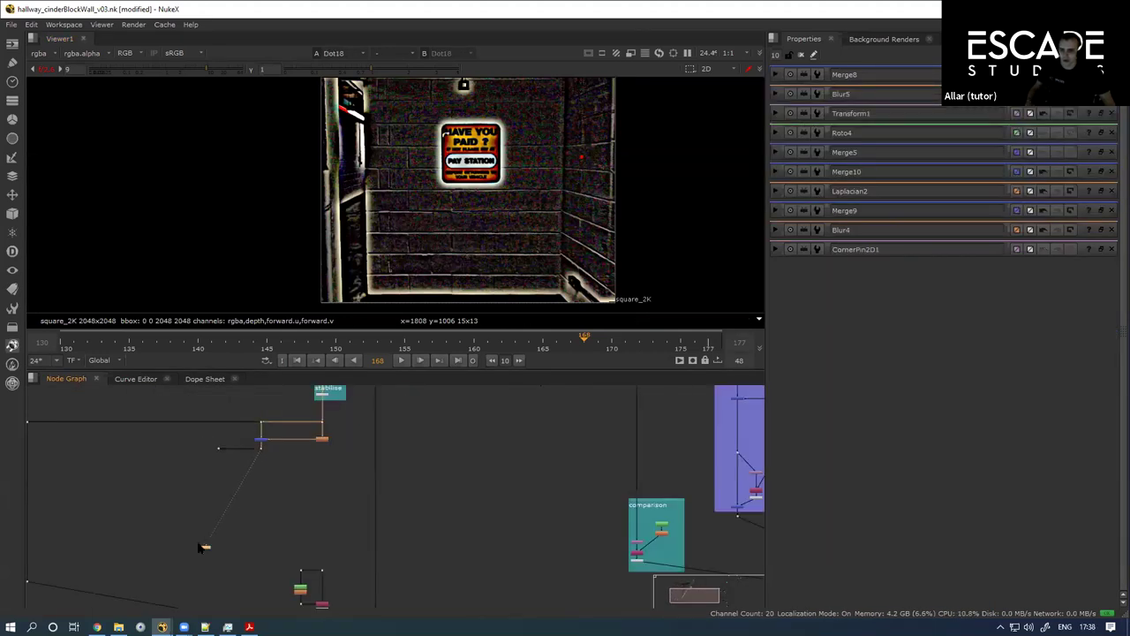
pyautogui.moveTo(206, 546); pyautogui.dragTo(242, 535)
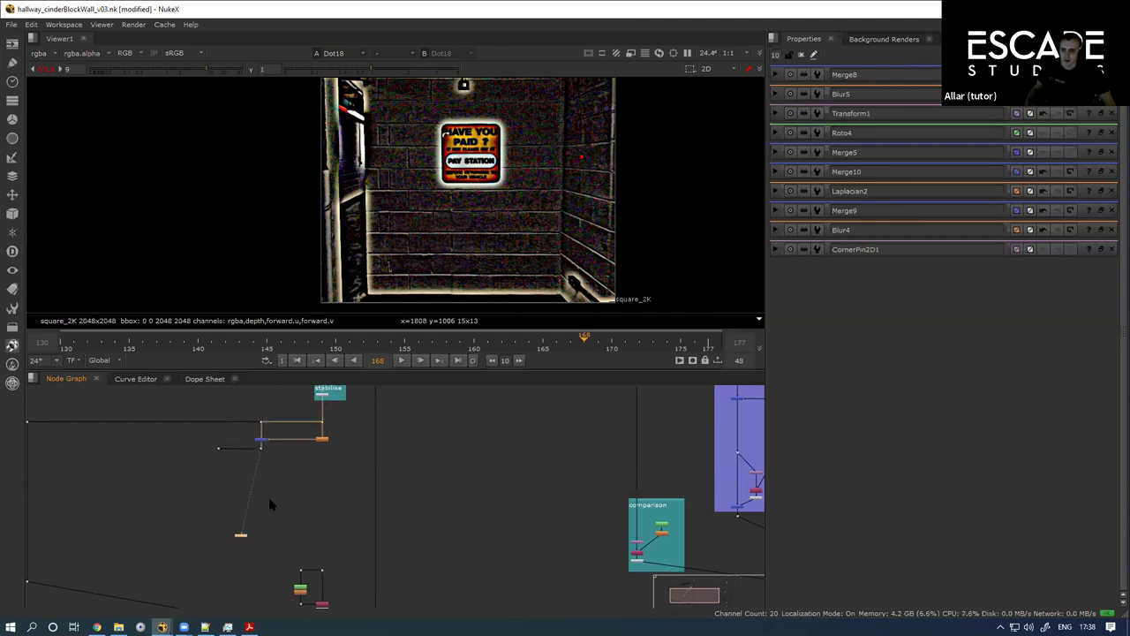
# Step: Open the Roto node of the earlier patch branch to examine its bezier shape
pyautogui.scroll(2, 262, 500)
pyautogui.scroll(-1, 275, 472)
pyautogui.scroll(2, 270, 455)
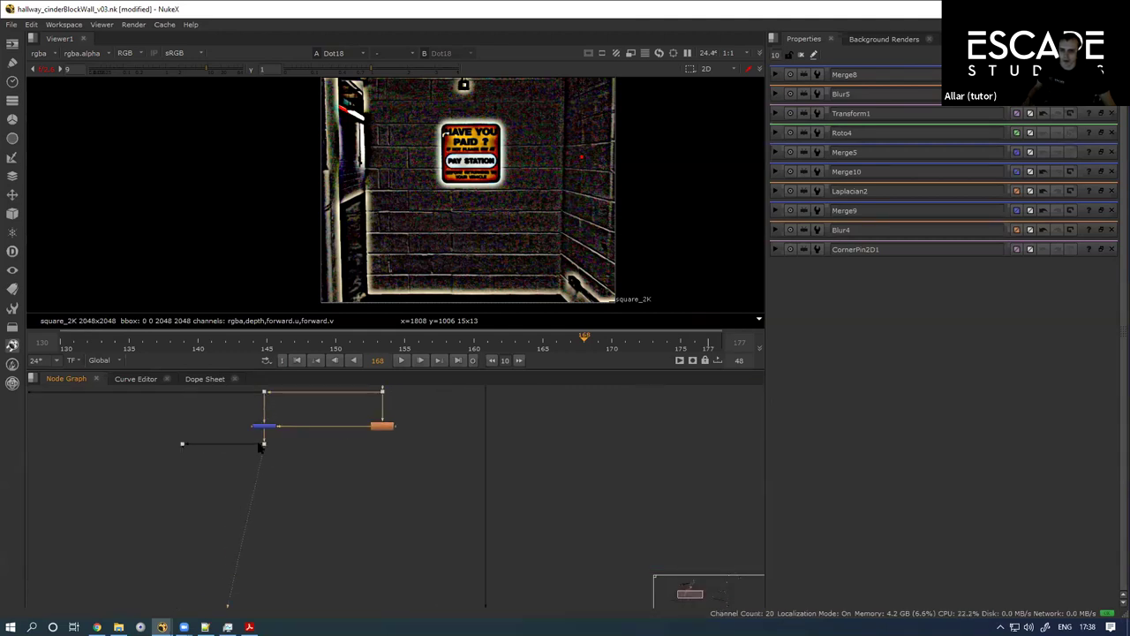
pyautogui.scroll(-1, 332, 440)
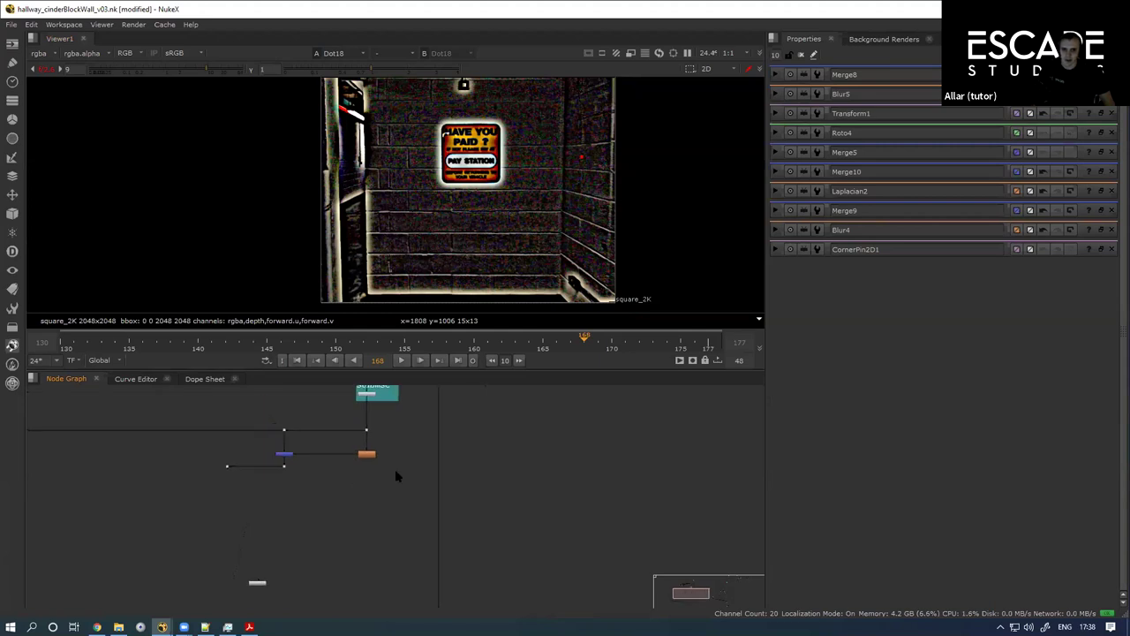
pyautogui.scroll(-2, 306, 529)
pyautogui.scroll(3, 695, 475)
pyautogui.doubleClick(694, 462)
pyautogui.click(694, 468)
pyautogui.doubleClick(697, 460)
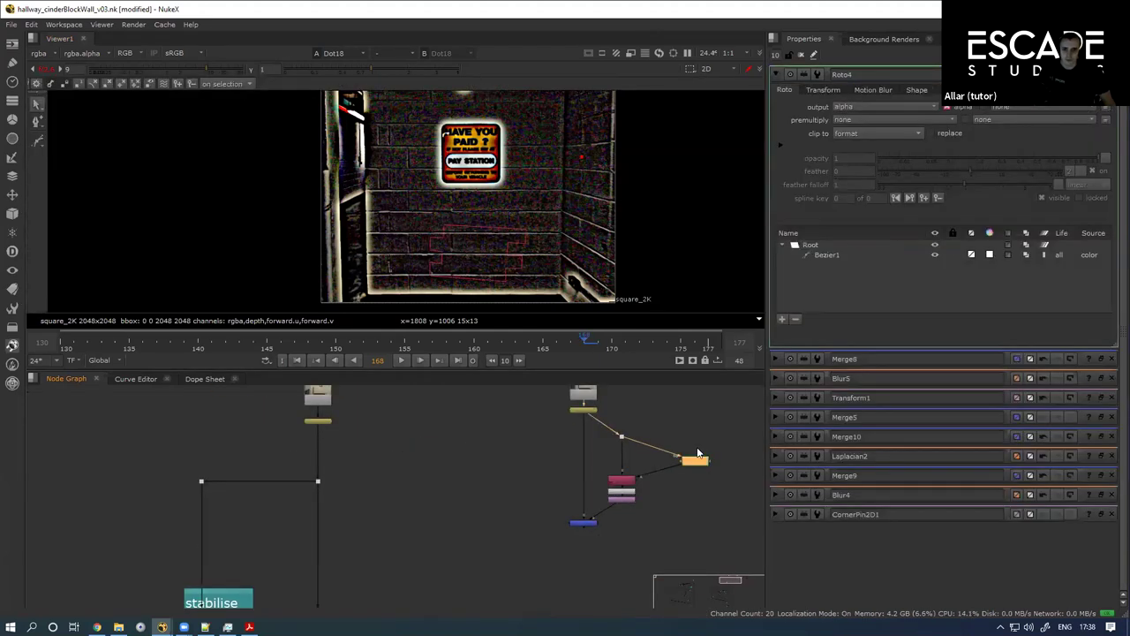
# Step: Add a Roto node beneath the dot of the from merge
pyautogui.scroll(-5, 698, 453)
pyautogui.moveTo(506, 519); pyautogui.dragTo(503, 446)
pyautogui.scroll(3, 583, 459)
pyautogui.moveTo(464, 518); pyautogui.dragTo(580, 442)
pyautogui.moveTo(133, 440)
pyautogui.mouseDown()
pyautogui.moveTo(365, 454)
pyautogui.moveTo(293, 519)
pyautogui.moveTo(252, 486)
pyautogui.moveTo(265, 526)
pyautogui.mouseUp()
pyautogui.scroll(3, 294, 507)
pyautogui.press('o')
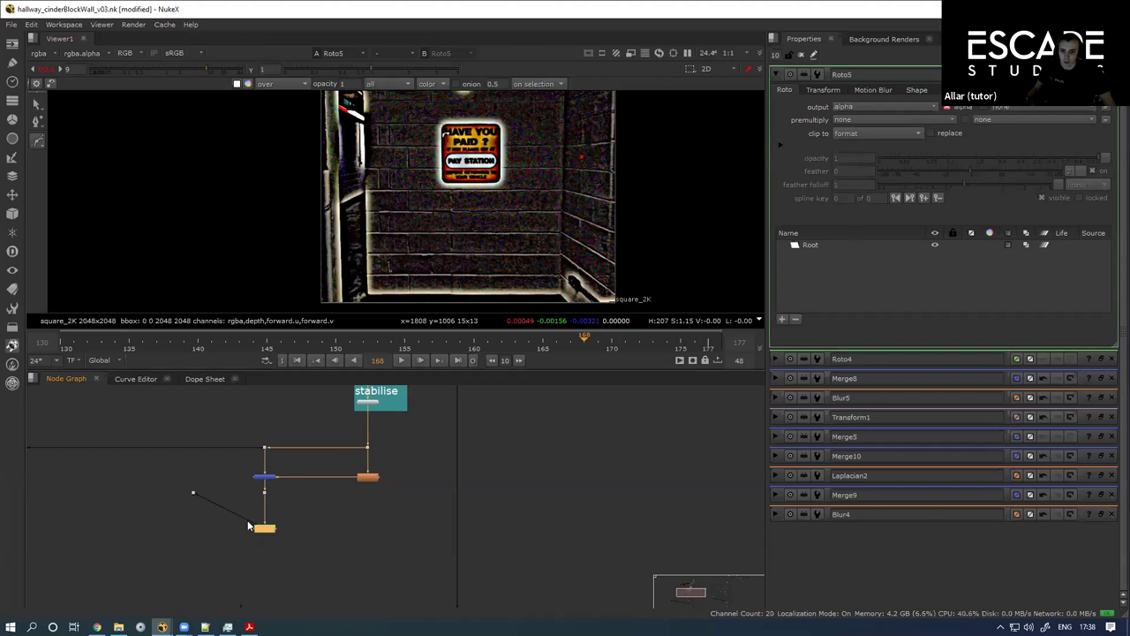
# Step: Draw a closed stepped bezier along the mortar joints, enclosing four rows of cinder blocks below the pay station sign
pyautogui.scroll(3, 418, 184)
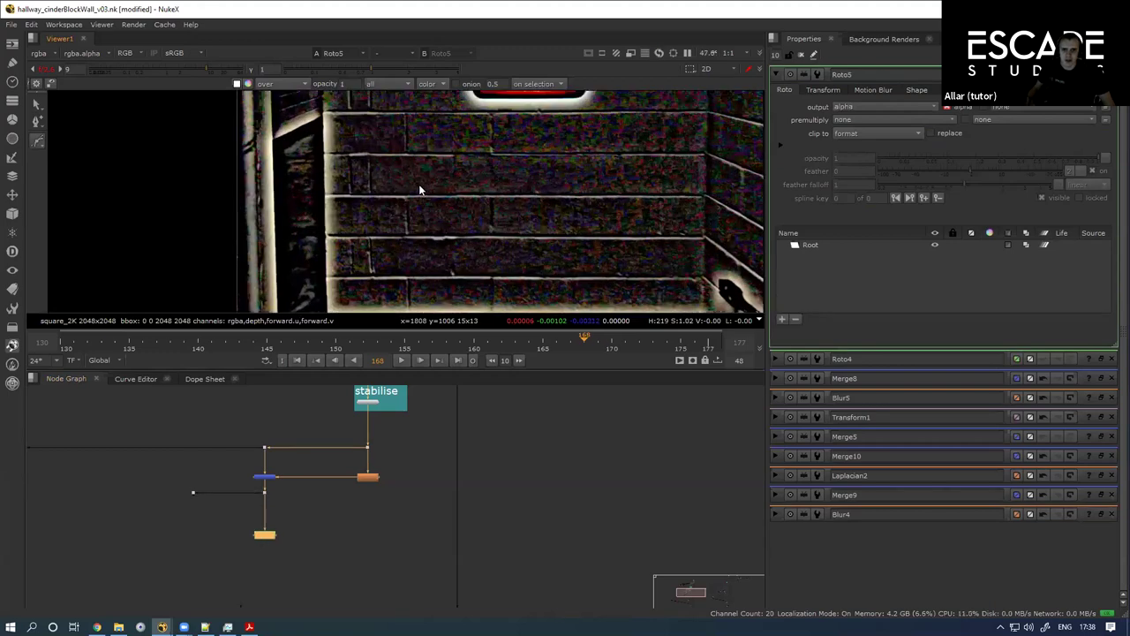
pyautogui.press('space')
pyautogui.scroll(3, 419, 384)
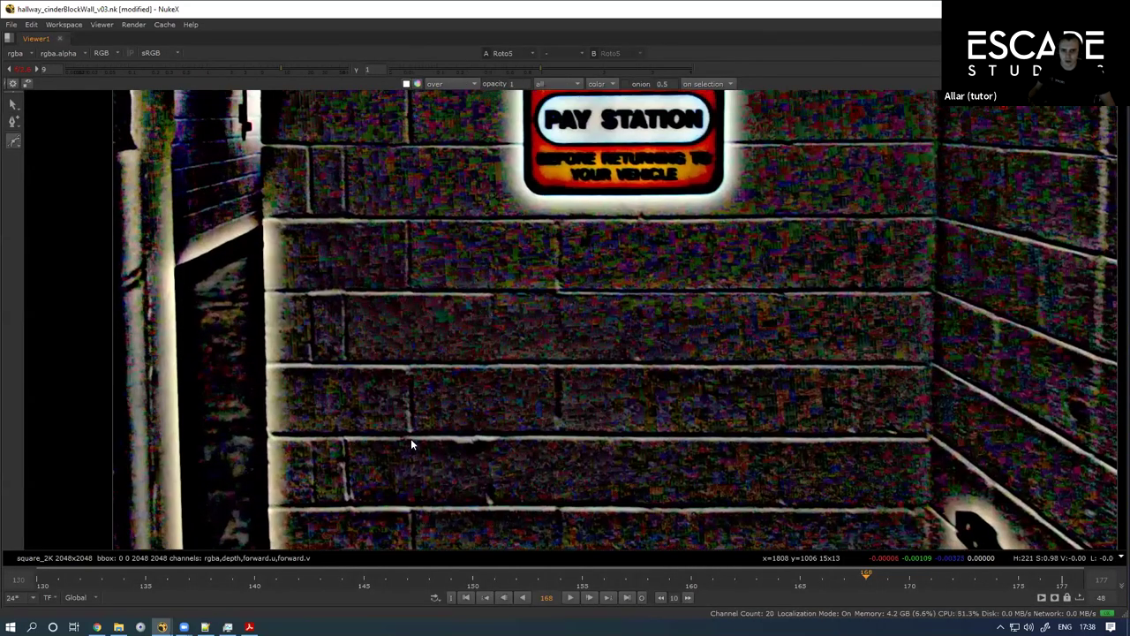
pyautogui.click(345, 292)
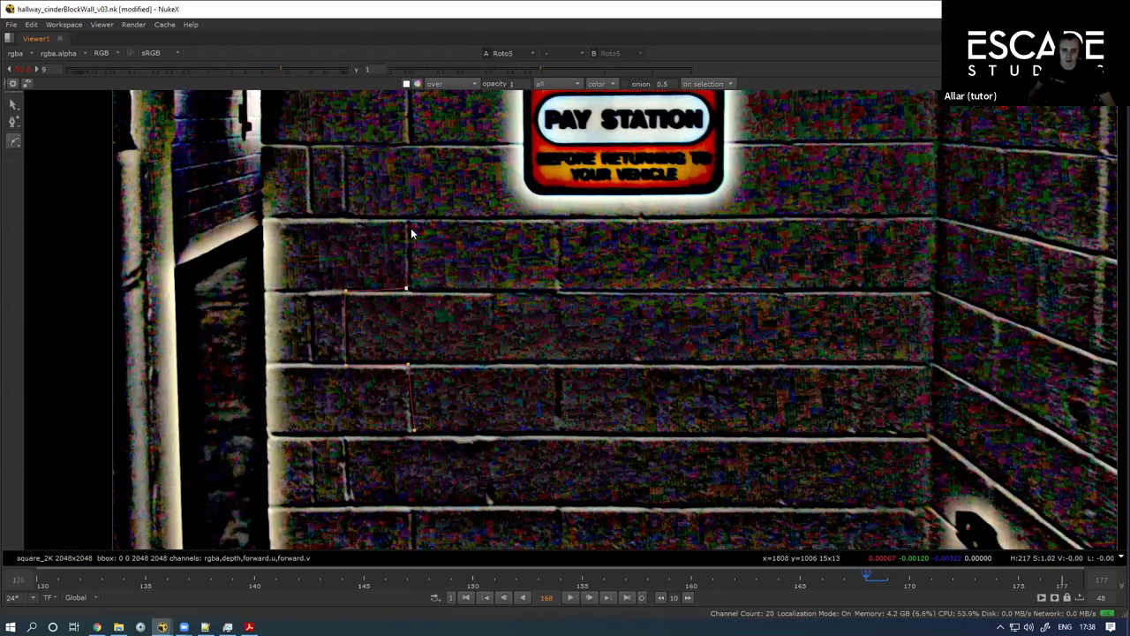
pyautogui.click(560, 290)
pyautogui.moveTo(720, 298); pyautogui.dragTo(605, 215)
pyautogui.moveTo(489, 162); pyautogui.dragTo(519, 227)
pyautogui.click(470, 203)
pyautogui.click(765, 197)
pyautogui.click(774, 272)
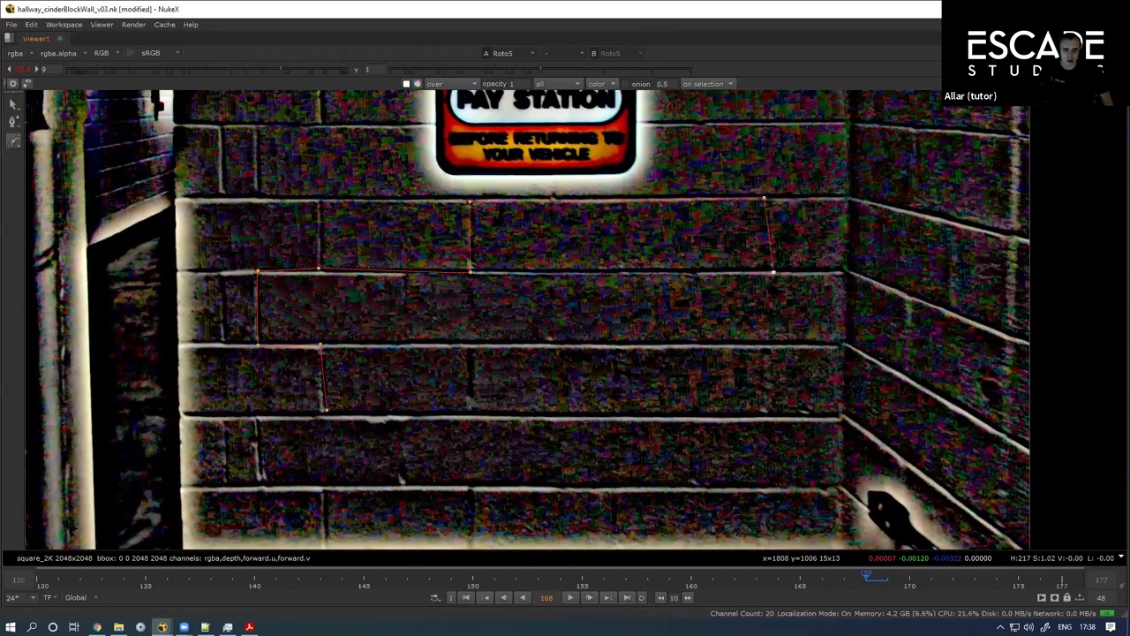
pyautogui.click(768, 340)
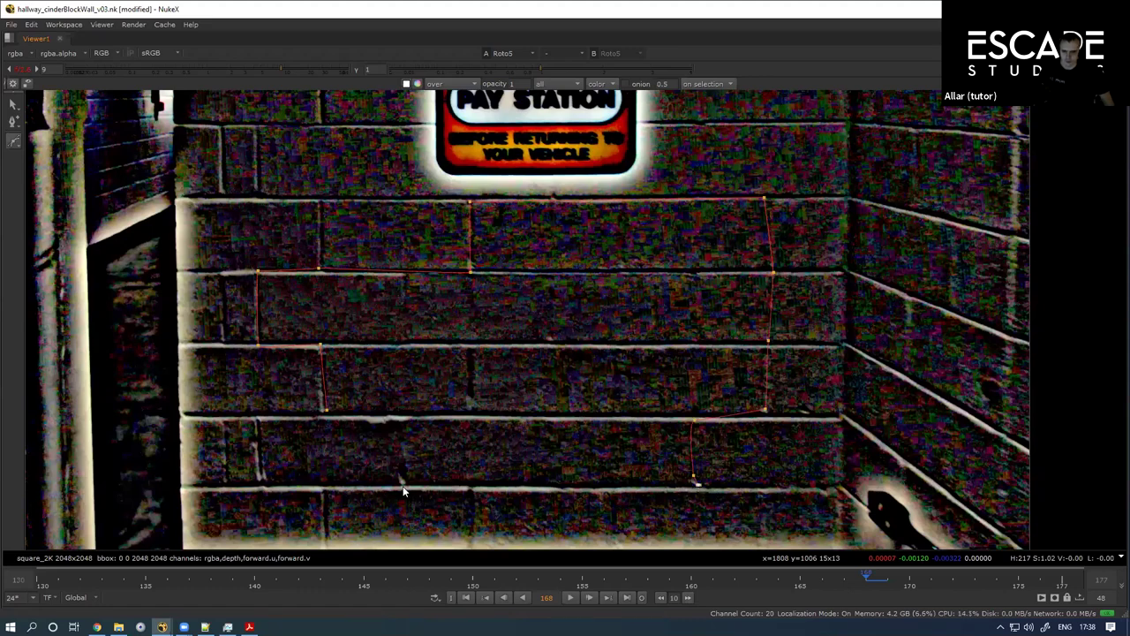
pyautogui.click(258, 485)
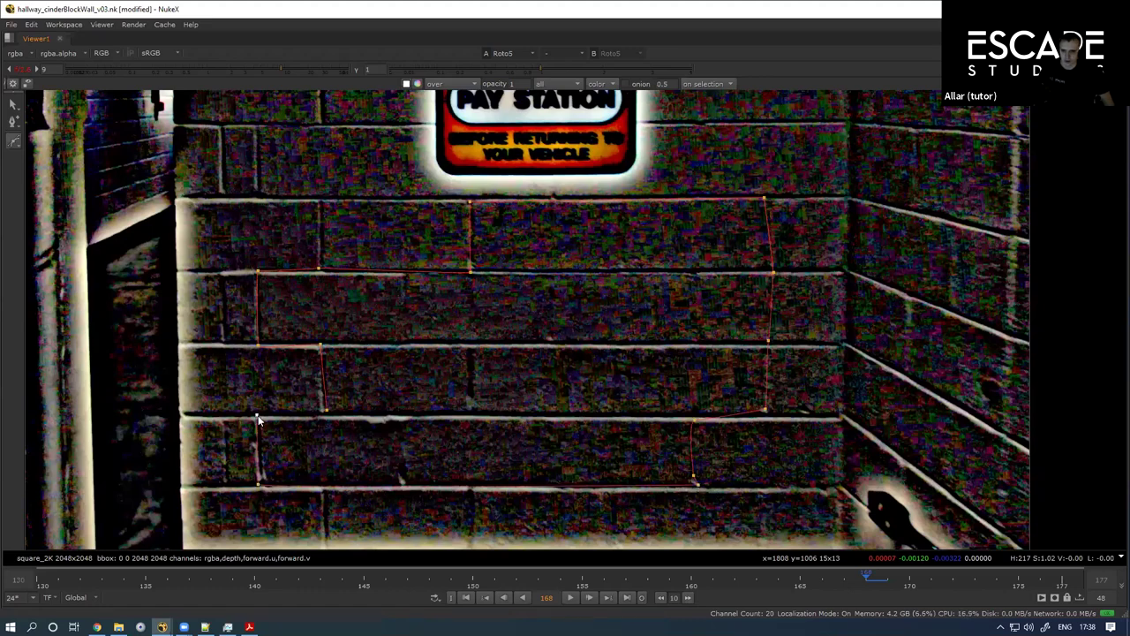
pyautogui.click(324, 412)
pyautogui.moveTo(326, 409); pyautogui.dragTo(325, 413)
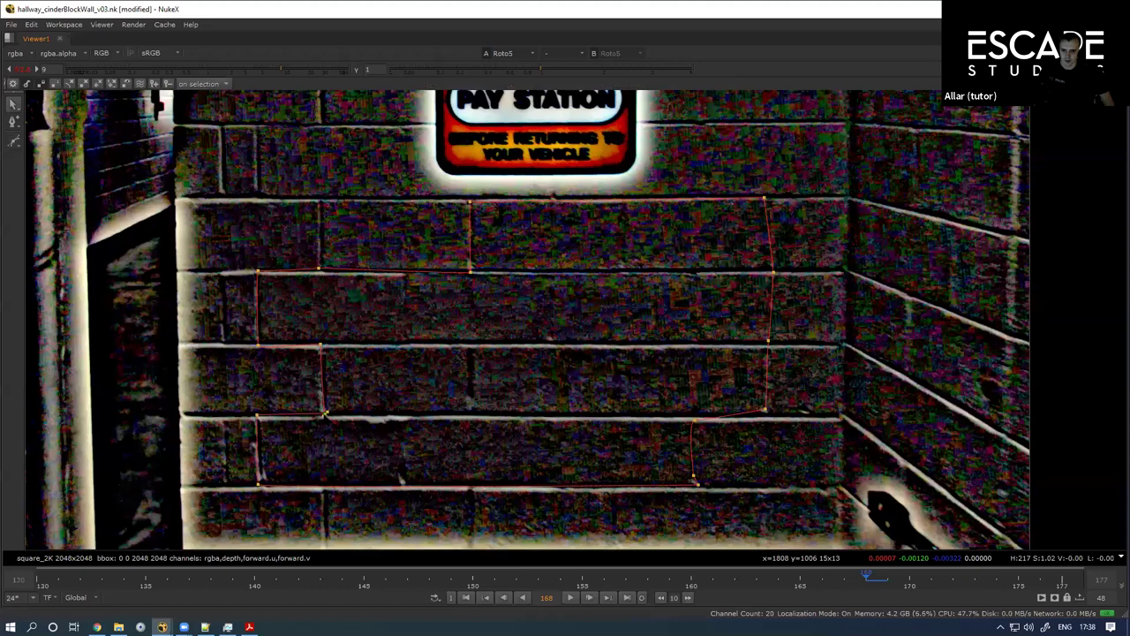
pyautogui.scroll(-6, 321, 315)
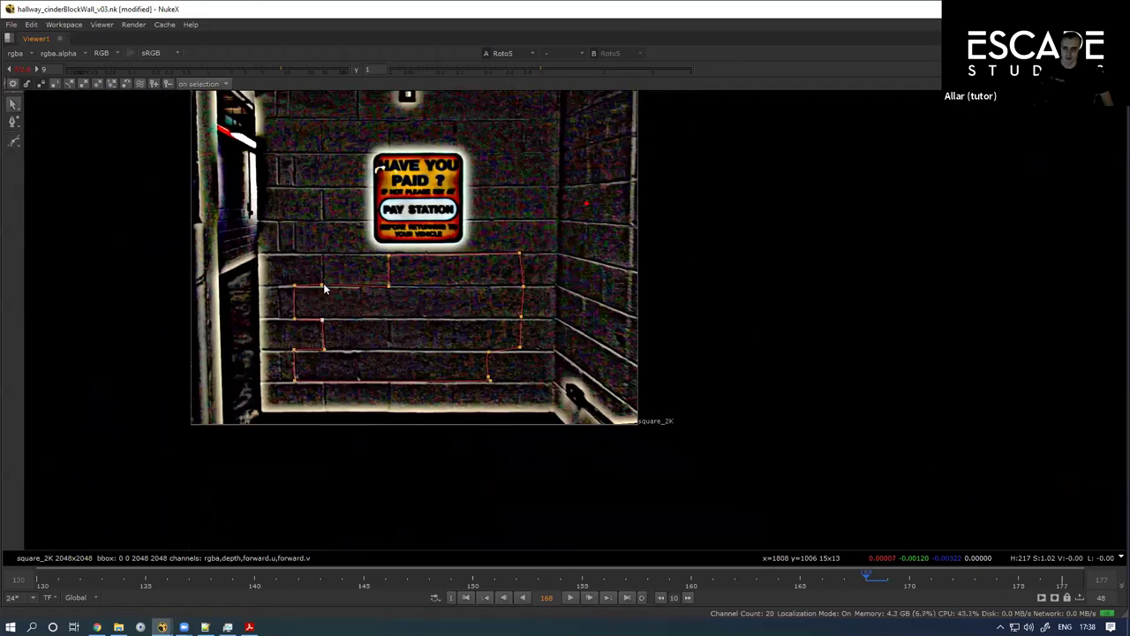
pyautogui.scroll(-2, 316, 294)
# Step: Add a Premult node after the new Roto to isolate the drawn block area
pyautogui.press('space')
pyautogui.scroll(3, 256, 540)
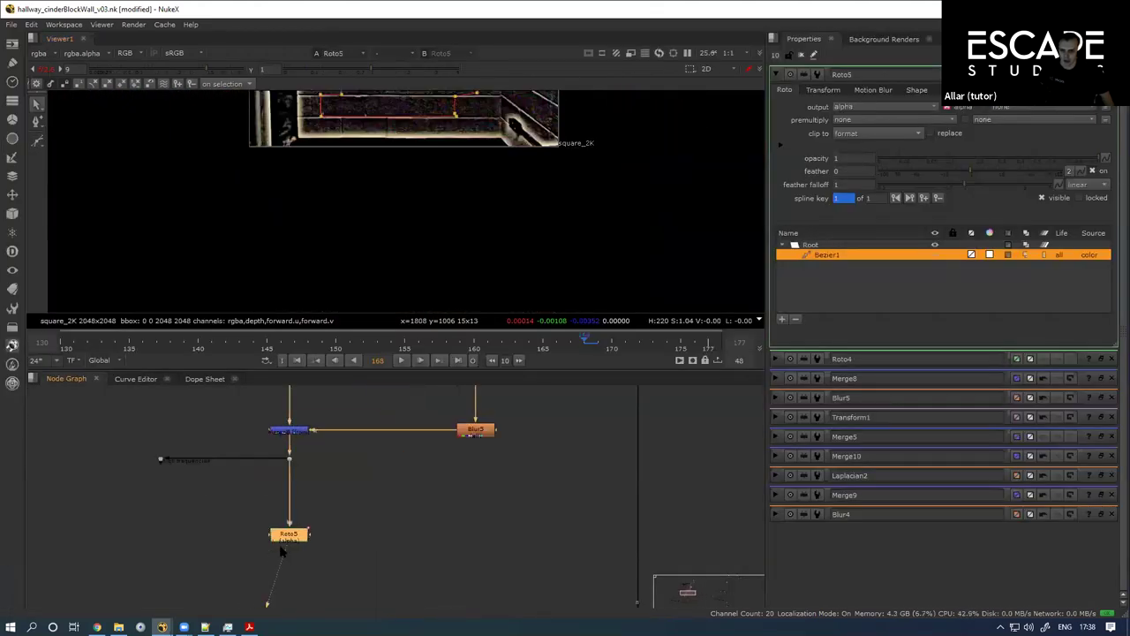
pyautogui.moveTo(284, 535); pyautogui.dragTo(291, 533)
pyautogui.press('Tab')
pyautogui.write('pre')
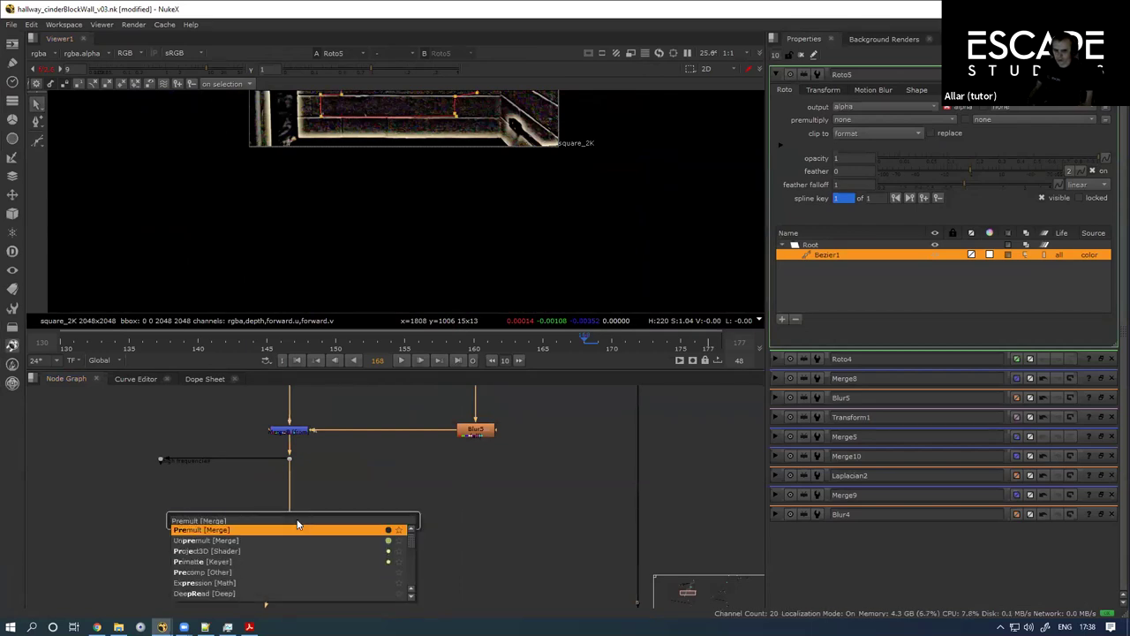
pyautogui.press('Return')
pyautogui.moveTo(430, 214); pyautogui.dragTo(468, 182)
pyautogui.scroll(-3, 446, 208)
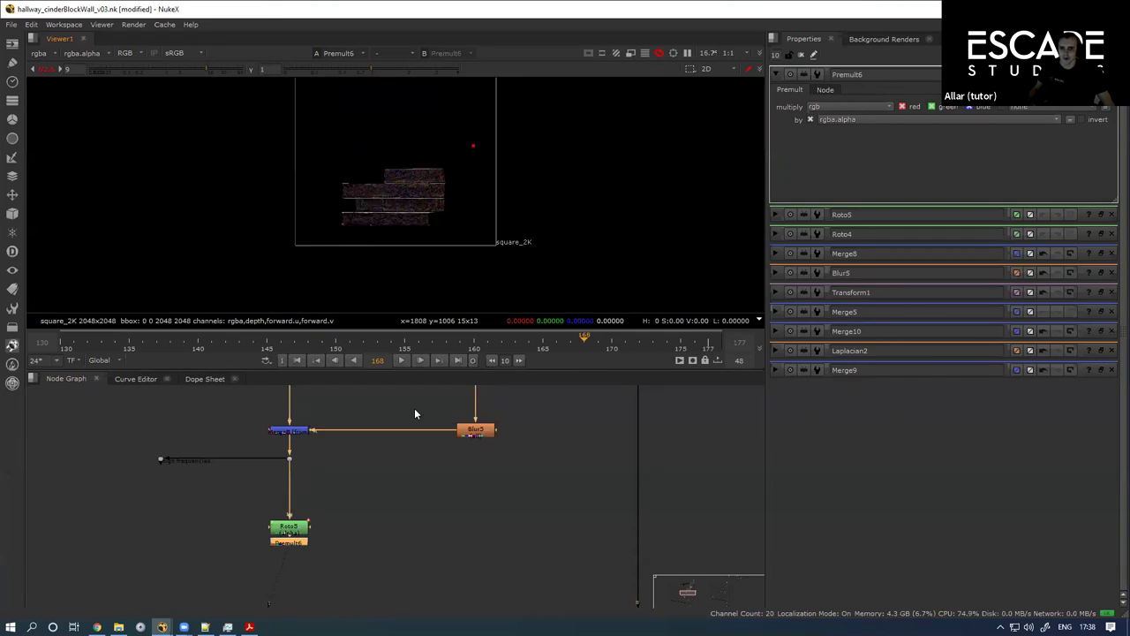
# Step: Add a CornerPin2D node after the Premult
pyautogui.scroll(4, 289, 540)
pyautogui.press('Tab')
pyautogui.write('corn')
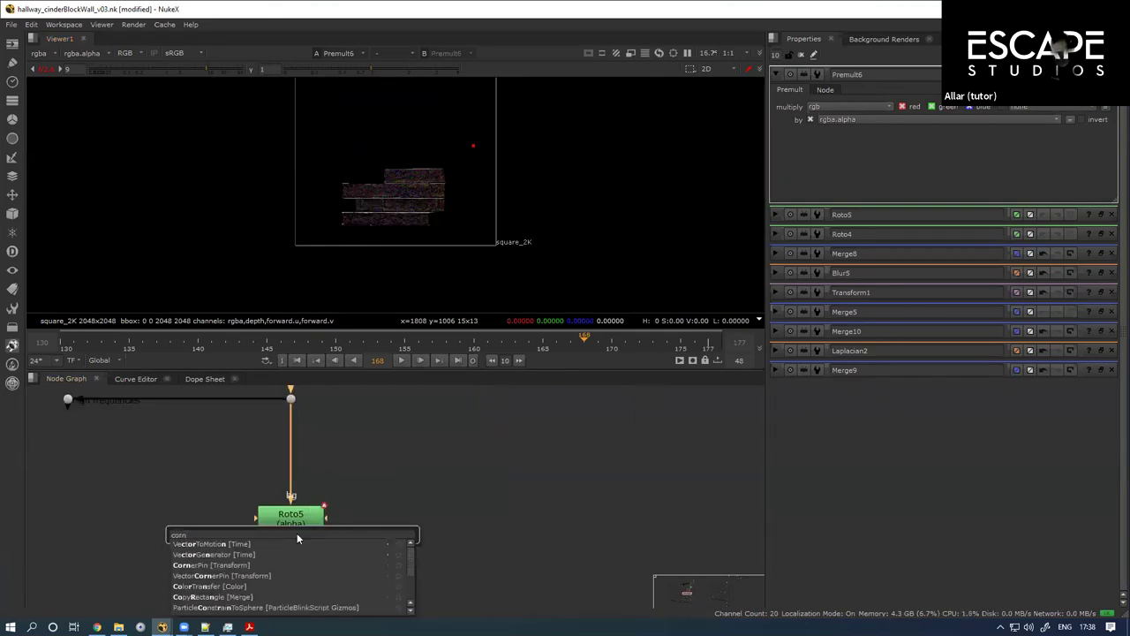
pyautogui.press('Down')
pyautogui.press('Return')
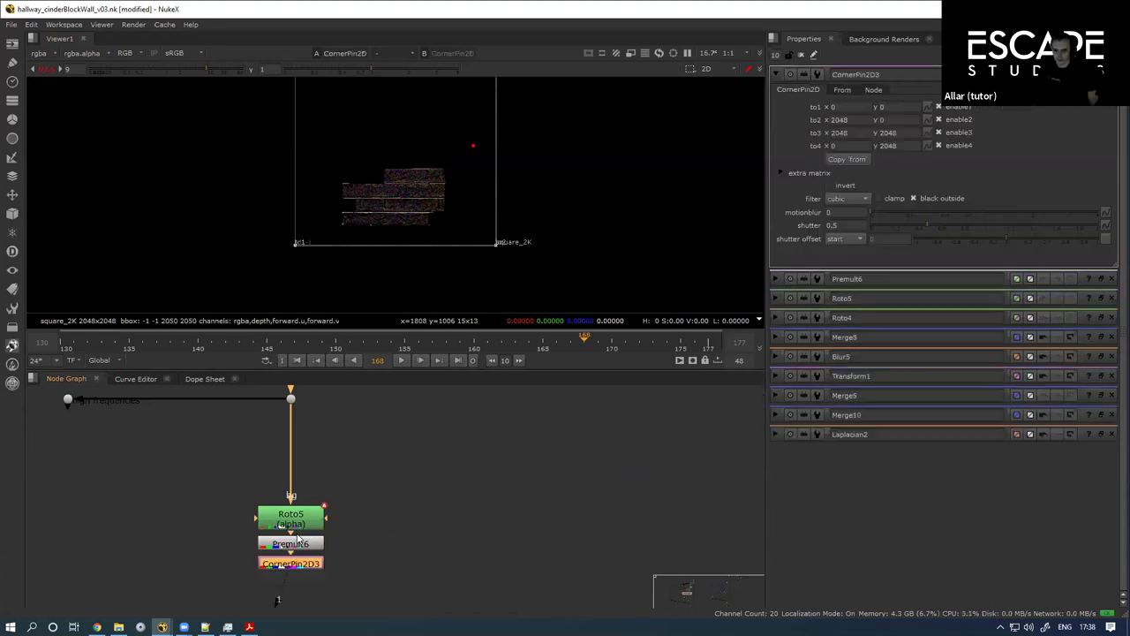
# Step: Disable the CornerPin2D and place its to points on the patch corners, at about 476,184, 1368,200, 1535,800 and 490,640
pyautogui.press('d')
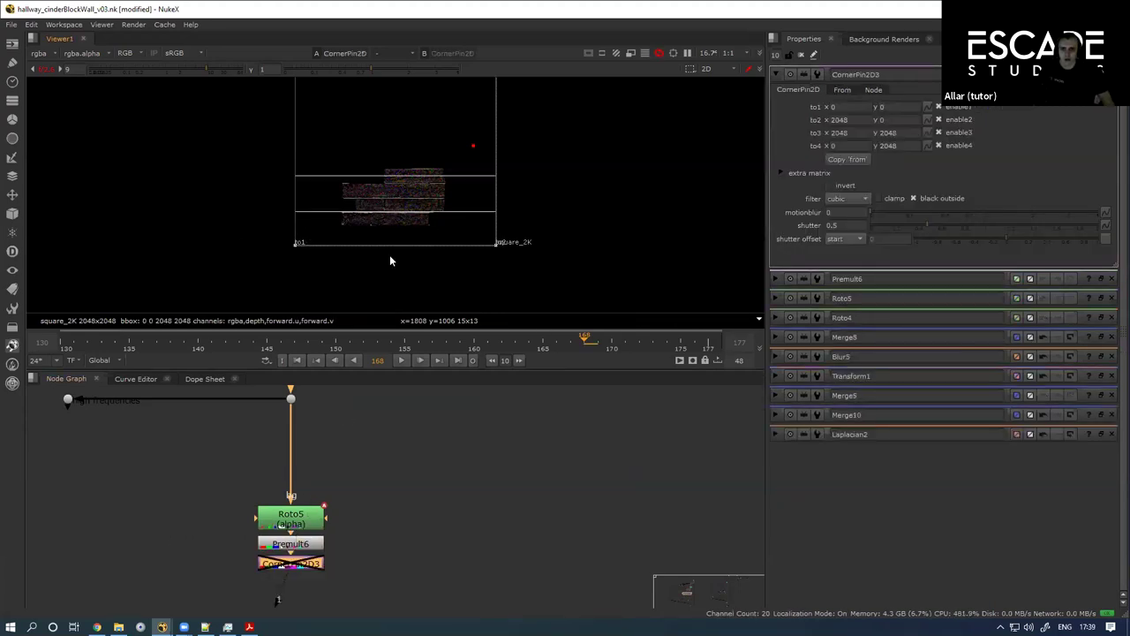
pyautogui.scroll(-5, 407, 227)
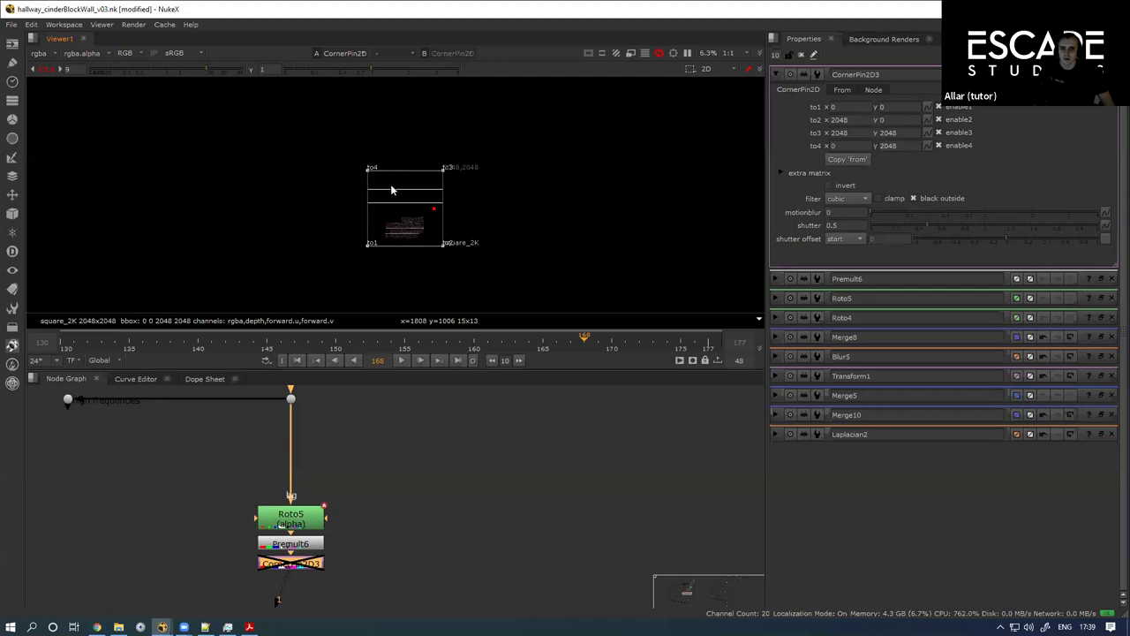
pyautogui.scroll(1, 392, 190)
pyautogui.moveTo(380, 152); pyautogui.dragTo(396, 219)
pyautogui.scroll(5, 389, 239)
pyautogui.moveTo(342, 280); pyautogui.dragTo(421, 250)
pyautogui.moveTo(644, 281); pyautogui.dragTo(543, 256)
pyautogui.scroll(-3, 523, 267)
pyautogui.moveTo(591, 104); pyautogui.dragTo(548, 205)
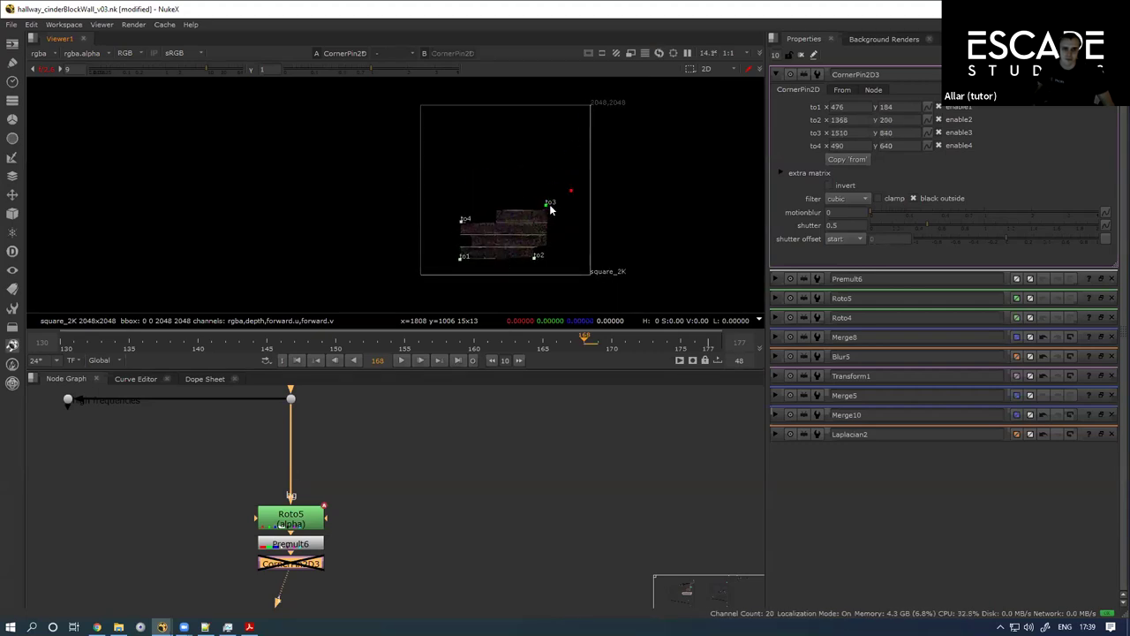
# Step: Copy the CornerPin2D's to coordinates into its from points and re-enable the node
pyautogui.click(841, 90)
pyautogui.click(869, 160)
pyautogui.scroll(-2, 475, 448)
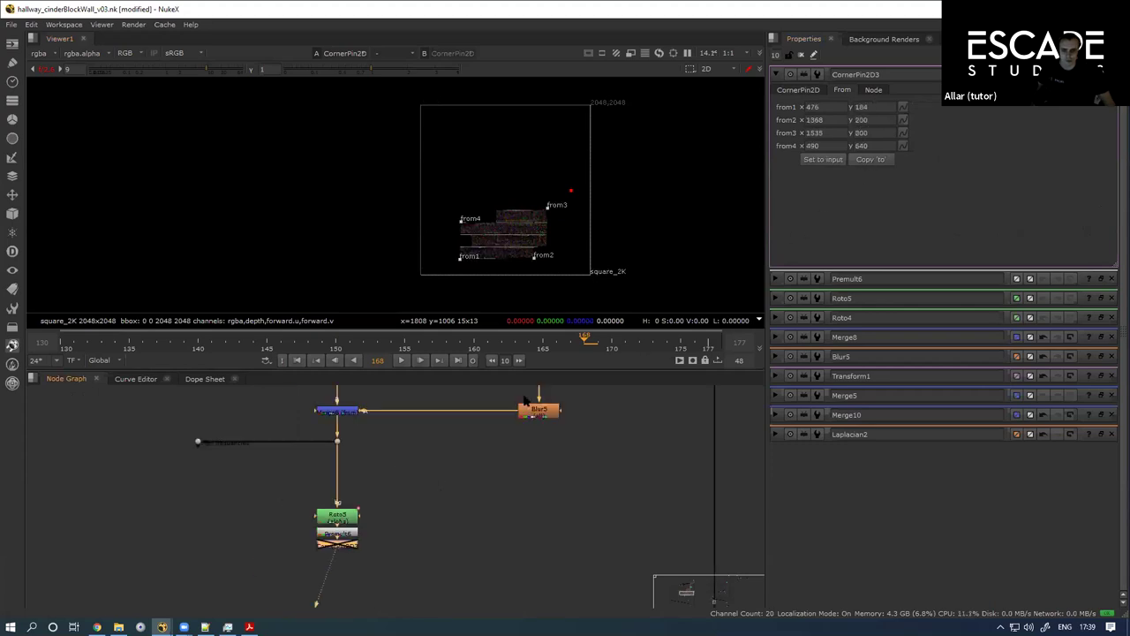
pyautogui.click(800, 89)
pyautogui.scroll(1, 340, 546)
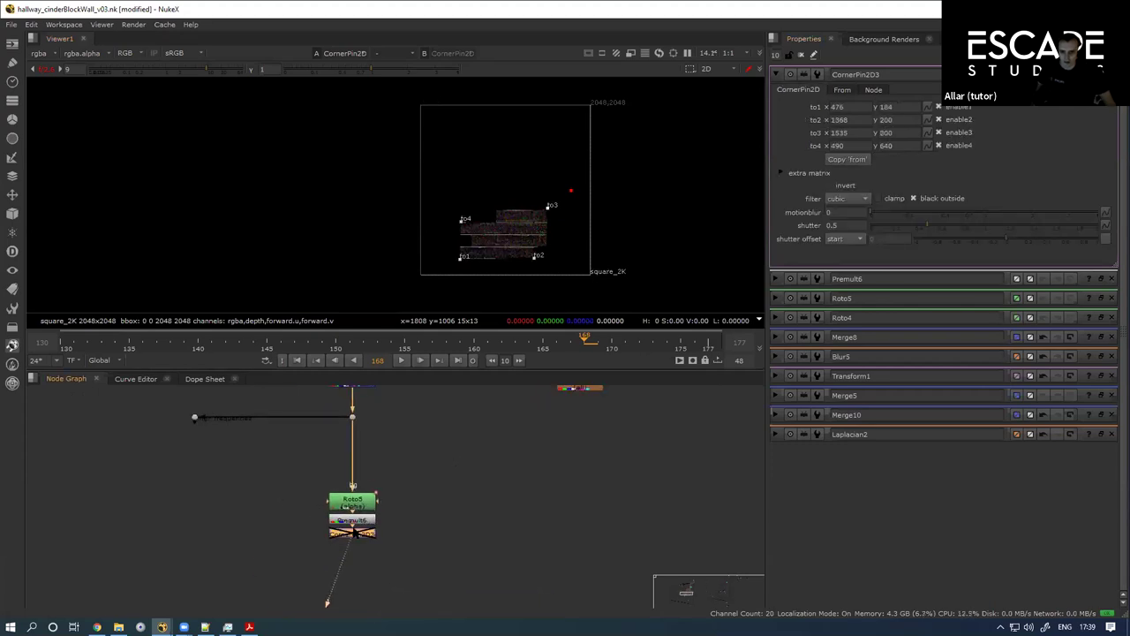
pyautogui.press('d')
# Step: Move the Roto, Premult and CornerPin2D nodes beside the main branch and merge them over the dot's high-frequency output
pyautogui.moveTo(302, 557); pyautogui.dragTo(419, 475)
pyautogui.moveTo(356, 506); pyautogui.dragTo(258, 513)
pyautogui.scroll(2, 256, 519)
pyautogui.click(238, 551)
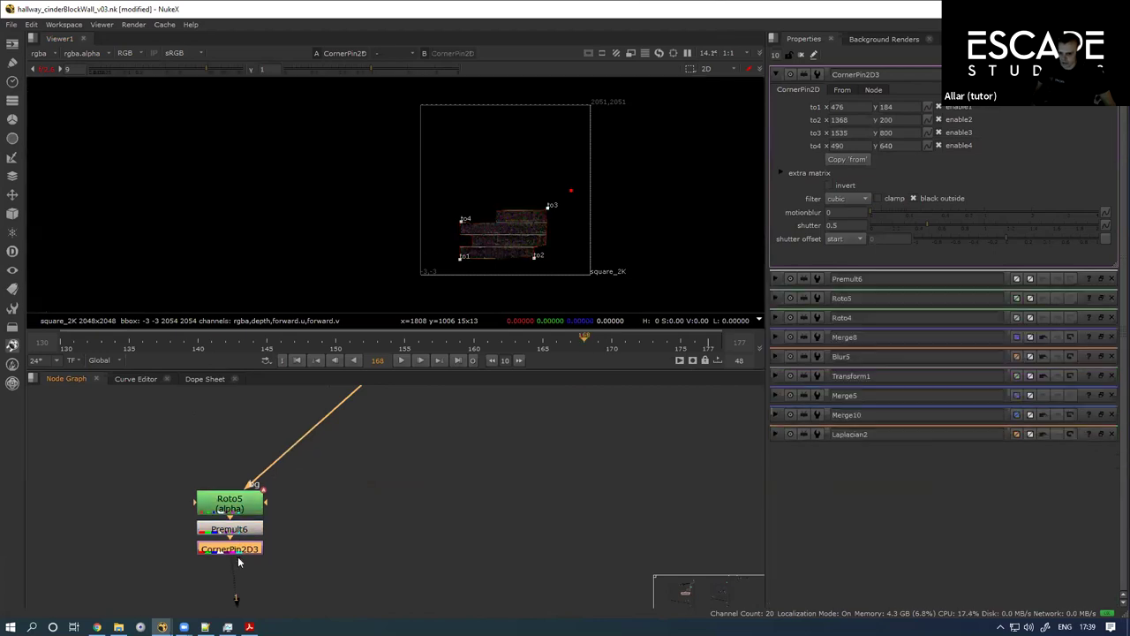
pyautogui.press('m')
pyautogui.moveTo(325, 545); pyautogui.dragTo(358, 425)
pyautogui.scroll(-2, 365, 538)
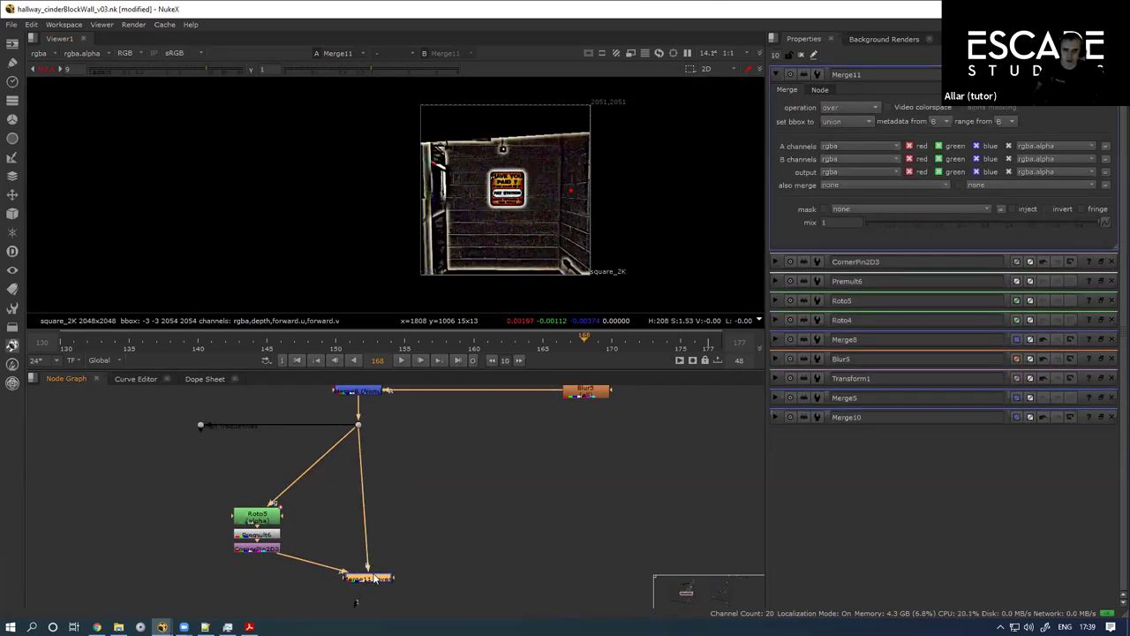
pyautogui.moveTo(363, 584); pyautogui.dragTo(355, 591)
# Step: Reopen the CornerPin2D and shift its to points upward so the block patch covers the pay station sign
pyautogui.doubleClick(254, 550)
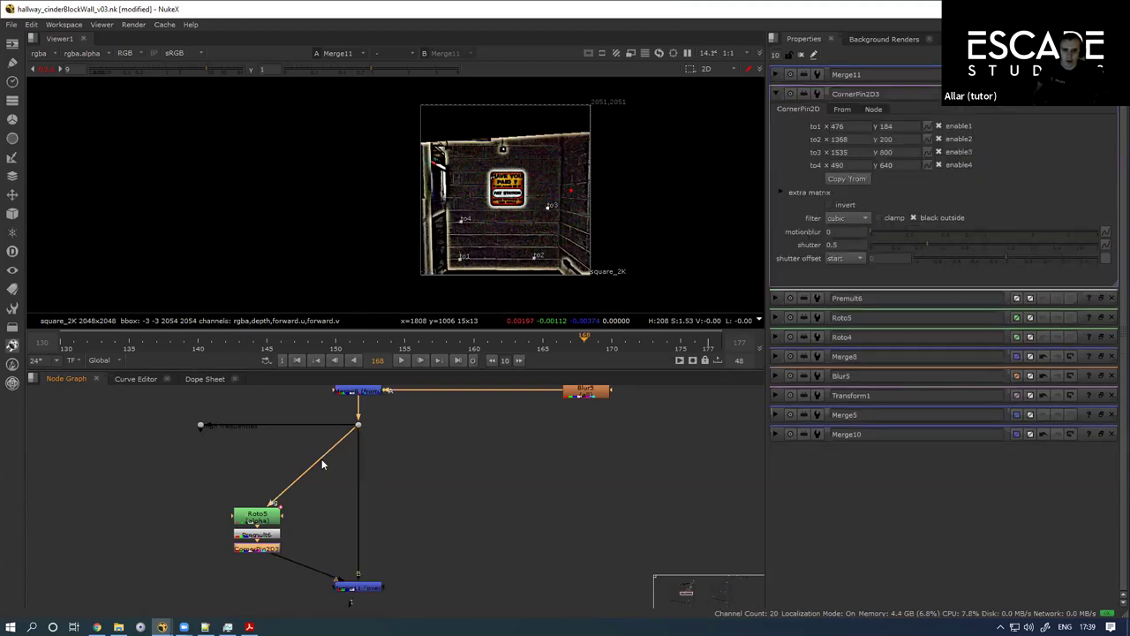
pyautogui.scroll(2, 549, 240)
pyautogui.press('space')
pyautogui.scroll(5, 337, 484)
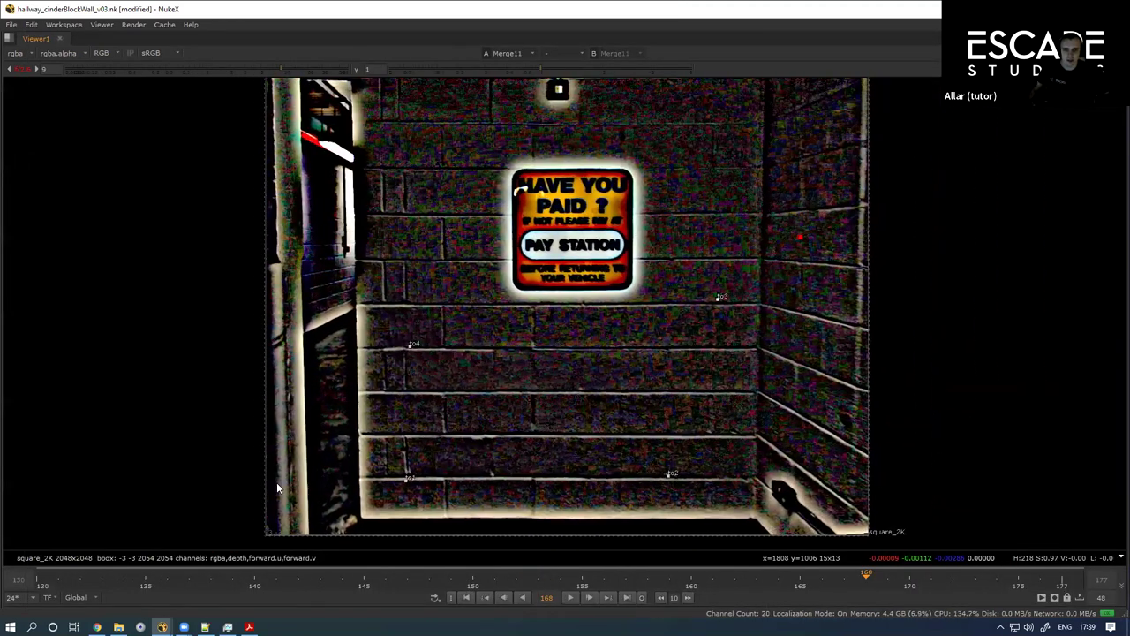
pyautogui.moveTo(277, 483); pyautogui.dragTo(247, 490)
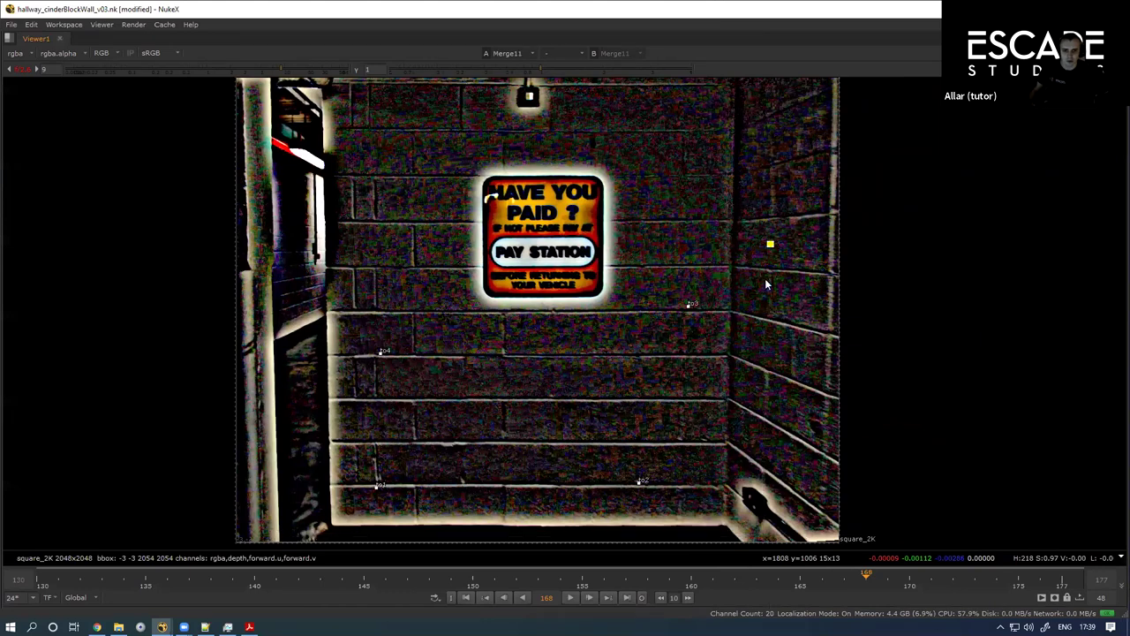
pyautogui.moveTo(631, 481); pyautogui.dragTo(640, 307)
pyautogui.scroll(2, 620, 389)
pyautogui.moveTo(504, 380); pyautogui.dragTo(514, 426)
pyautogui.scroll(-2, 514, 426)
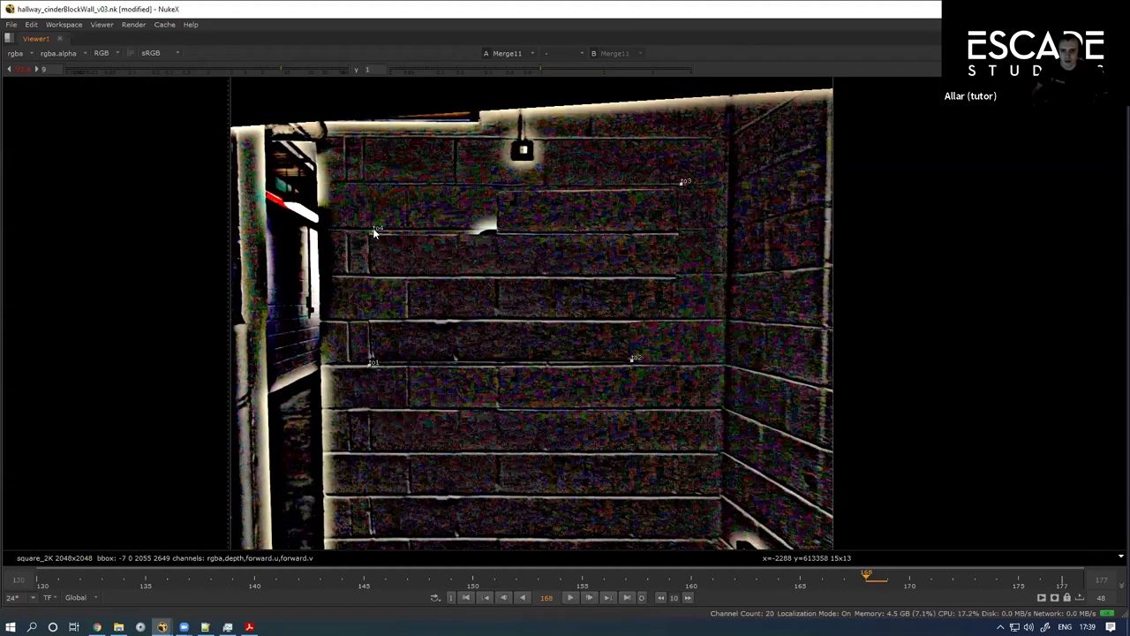
# Step: Fine-tune the CornerPin2D's to points to about 468,766, 1370,790, 1530,1412 and 488,1250 so the patch's mortar lines match the wall
pyautogui.moveTo(374, 231); pyautogui.dragTo(395, 225)
pyautogui.moveTo(680, 183); pyautogui.dragTo(683, 176)
pyautogui.moveTo(631, 364); pyautogui.dragTo(634, 367)
pyautogui.moveTo(378, 373); pyautogui.dragTo(370, 367)
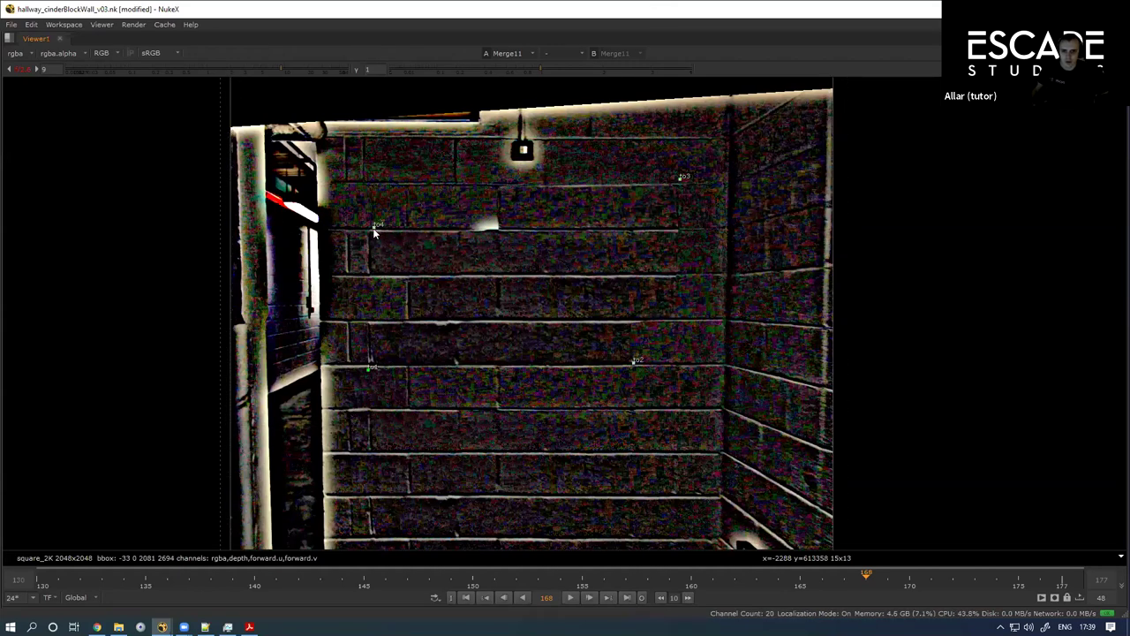
pyautogui.moveTo(677, 176); pyautogui.dragTo(681, 180)
pyautogui.press('space')
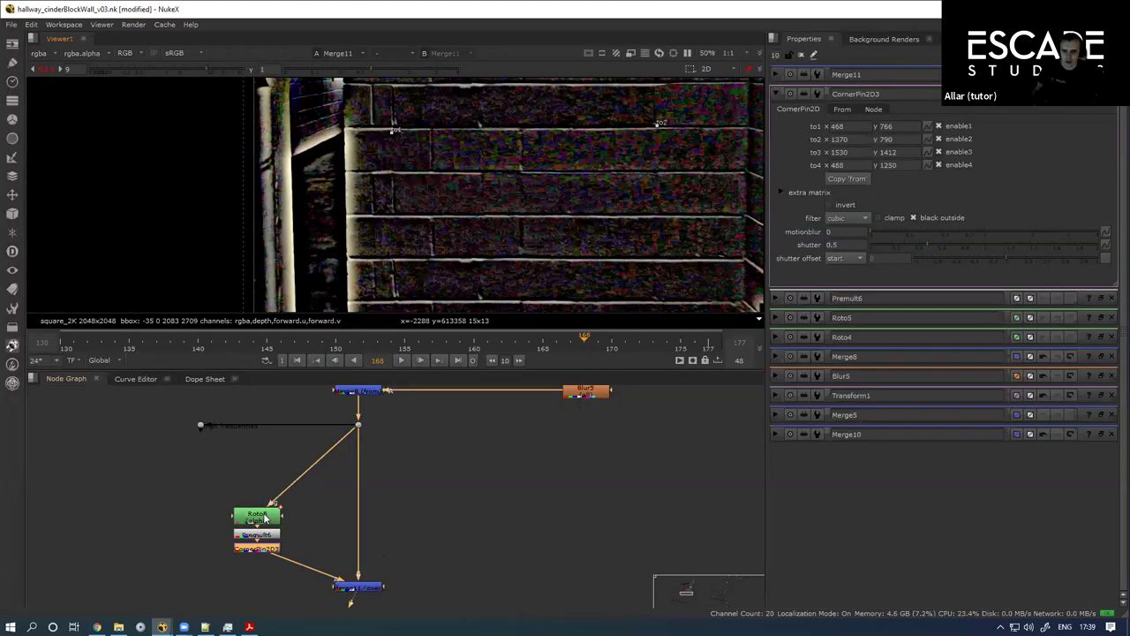
# Step: Reshape the upper part of the Roto5 shape so the block patch covers the leftover white glow above the sign
pyautogui.doubleClick(263, 518)
pyautogui.click(474, 243)
pyautogui.moveTo(478, 241); pyautogui.dragTo(402, 188)
pyautogui.keyDown('ctrl'); pyautogui.keyDown('alt'); pyautogui.click(424, 216); pyautogui.keyUp('alt'); pyautogui.keyUp('ctrl')
pyautogui.click(347, 210)
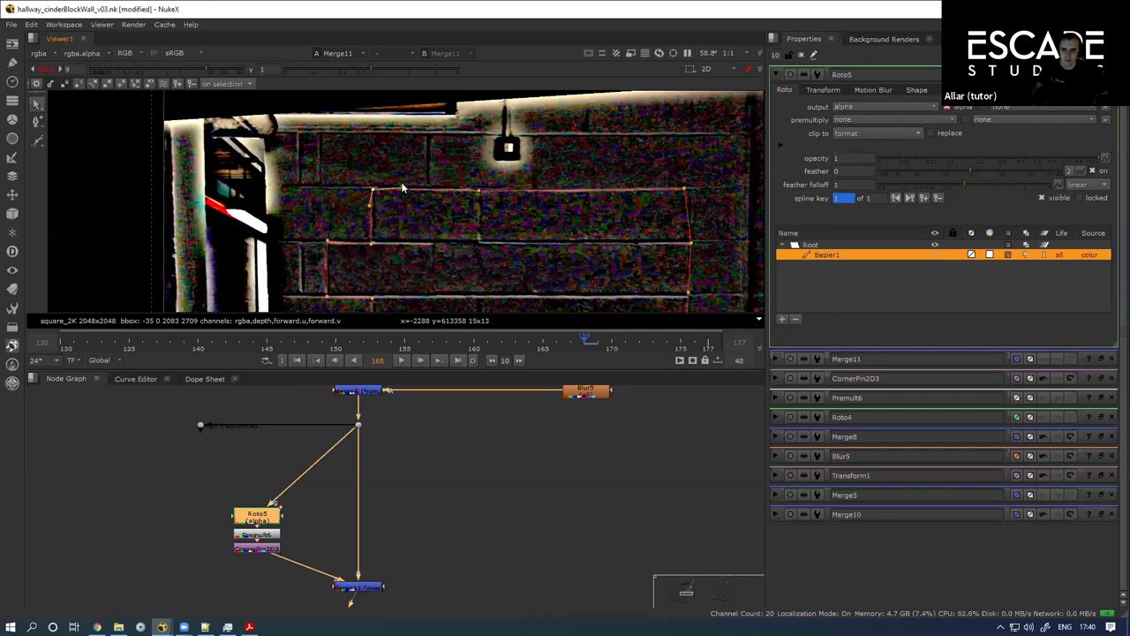
pyautogui.scroll(-4, 406, 212)
pyautogui.scroll(5, 422, 211)
pyautogui.moveTo(472, 263); pyautogui.dragTo(450, 204)
pyautogui.scroll(-4, 487, 199)
pyautogui.scroll(-3, 409, 442)
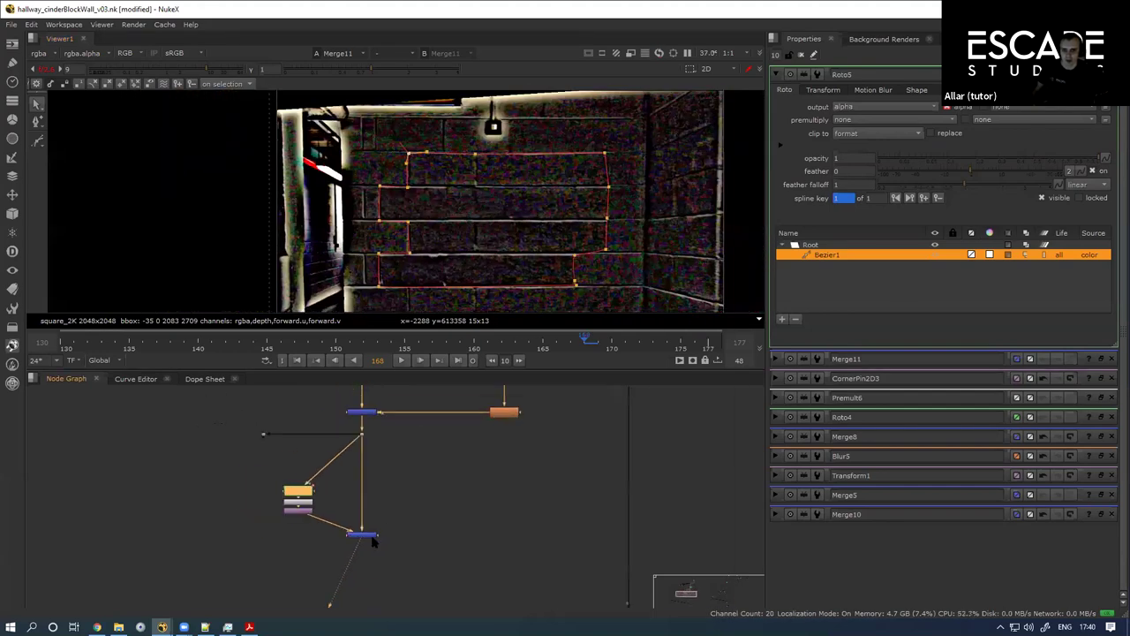
# Step: Insert a second dot below the high-frequency dot to feed the Roto branch and the Merge11 input
pyautogui.doubleClick(363, 535)
pyautogui.scroll(-3, 299, 250)
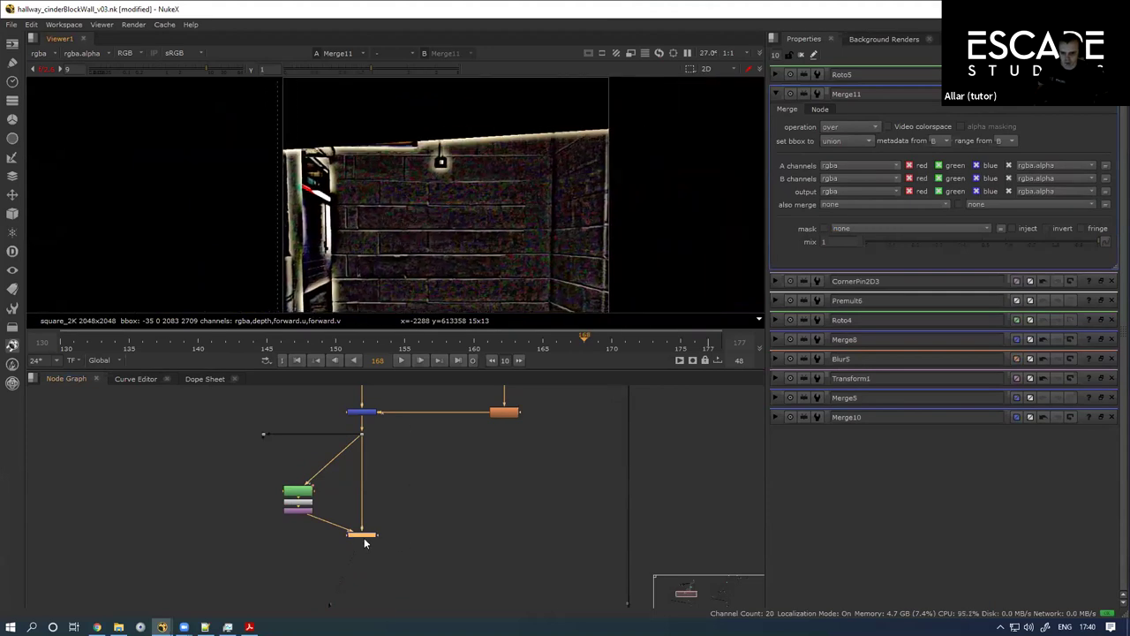
pyautogui.click(362, 433)
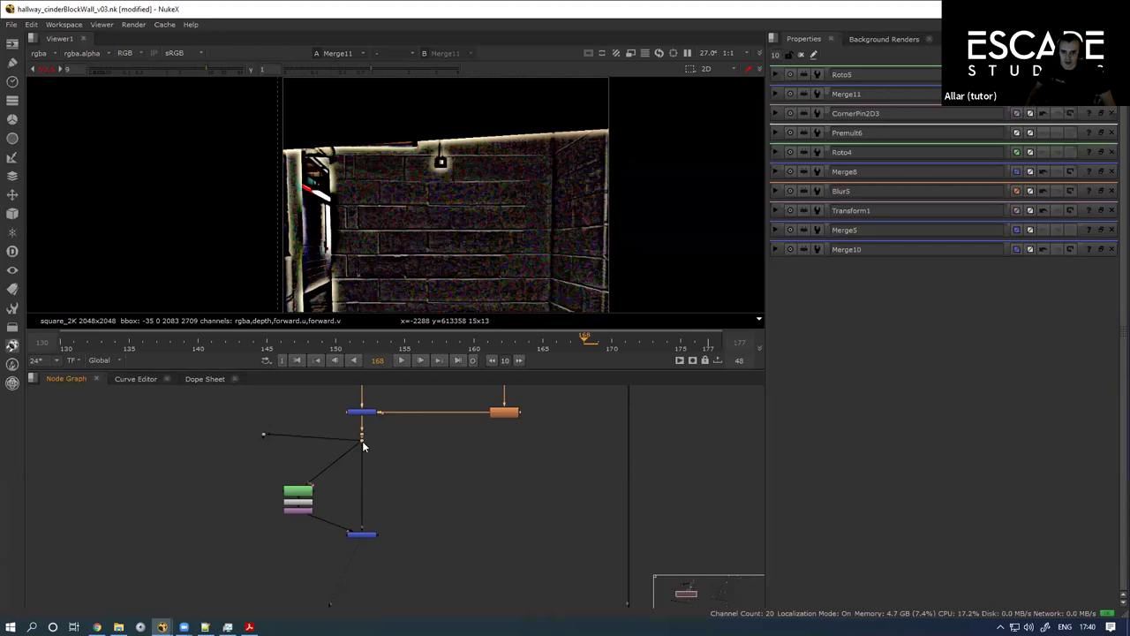
pyautogui.moveTo(363, 442)
pyautogui.mouseDown()
pyautogui.moveTo(364, 454)
pyautogui.moveTo(362, 435)
pyautogui.mouseUp()
# Step: Add a Merge node with the patched high frequencies as A and the Blur5 low-frequency branch as B
pyautogui.doubleClick(371, 535)
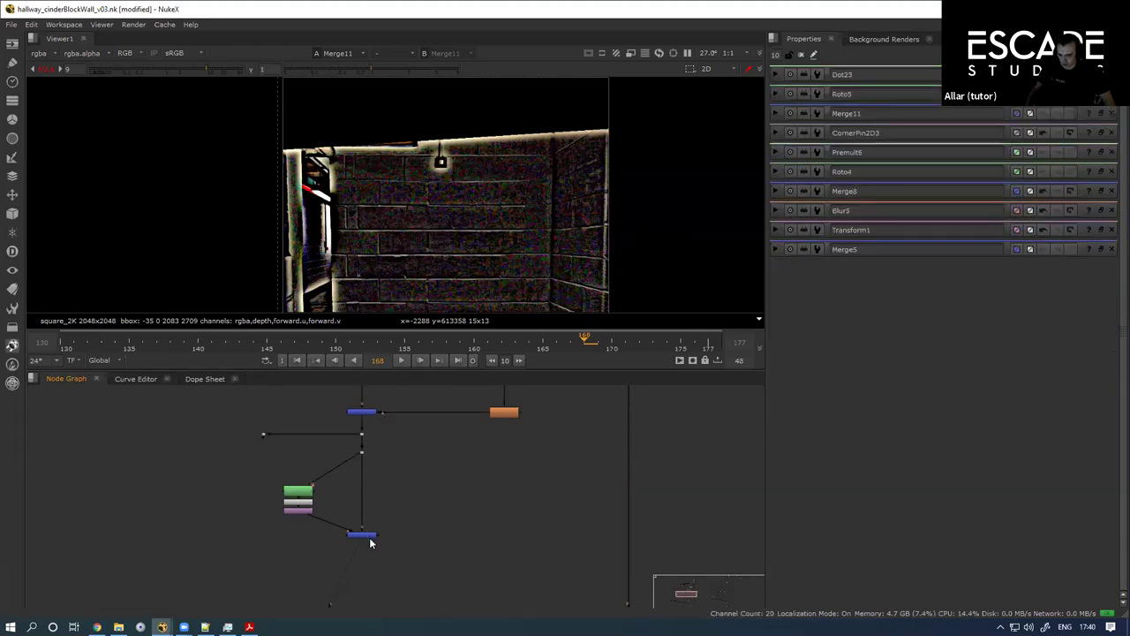
pyautogui.click(362, 534)
pyautogui.press('m')
pyautogui.moveTo(411, 536)
pyautogui.mouseDown()
pyautogui.moveTo(513, 572)
pyautogui.moveTo(512, 583)
pyautogui.moveTo(519, 421)
pyautogui.moveTo(523, 562)
pyautogui.mouseUp()
pyautogui.moveTo(517, 455); pyautogui.dragTo(509, 437)
pyautogui.moveTo(512, 582); pyautogui.dragTo(509, 586)
pyautogui.click(545, 554)
pyautogui.doubleClick(512, 588)
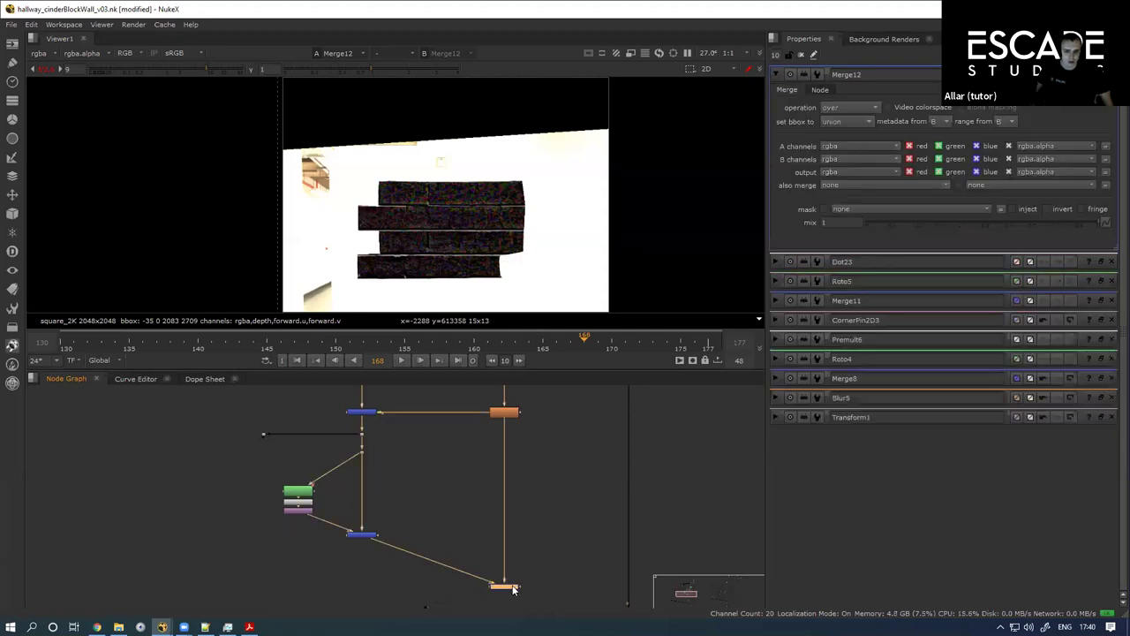
# Step: Set the new merge's operation to plus and inspect the recombined sign area with the viewer gain at 1
pyautogui.click(837, 108)
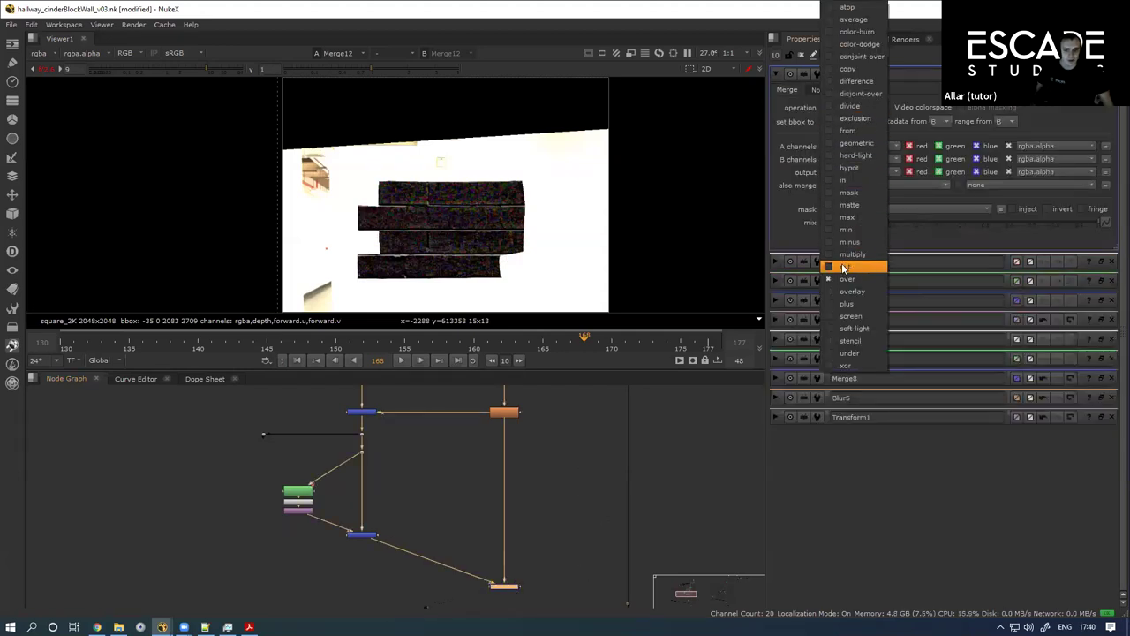
pyautogui.click(846, 304)
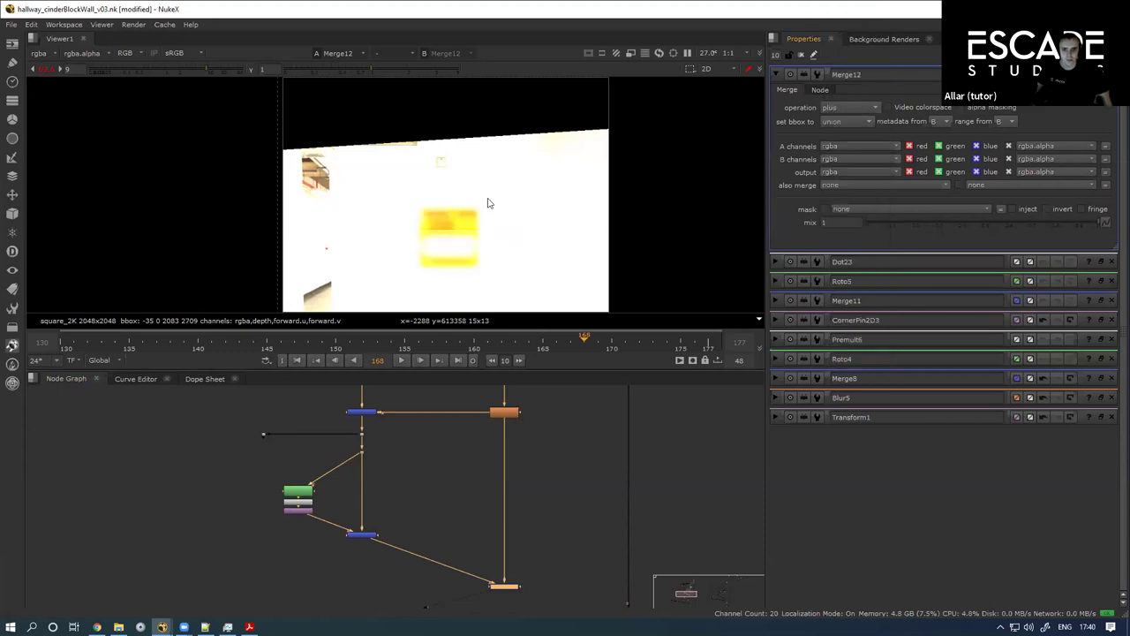
pyautogui.scroll(-1, 364, 179)
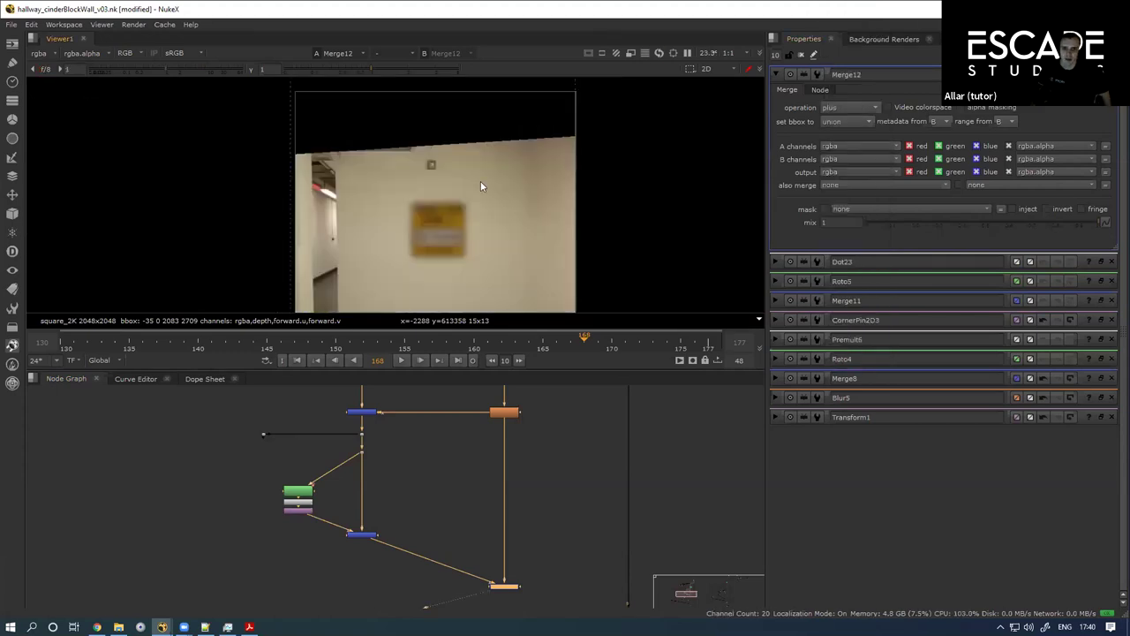
pyautogui.scroll(3, 481, 181)
pyautogui.press('space')
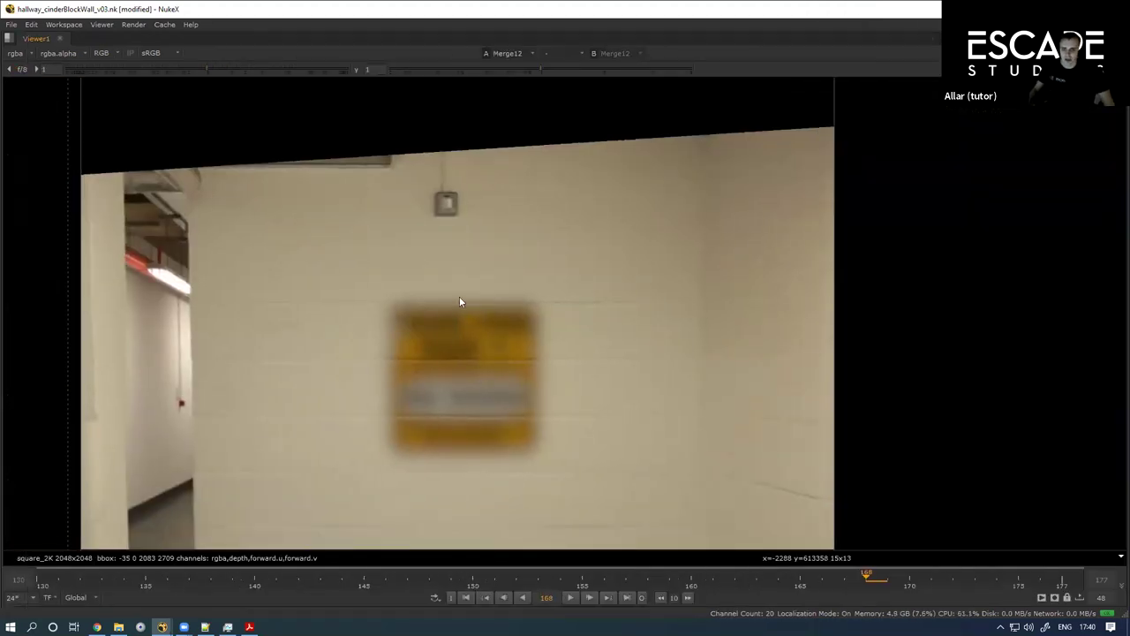
pyautogui.scroll(5, 502, 331)
pyautogui.scroll(-6, 495, 341)
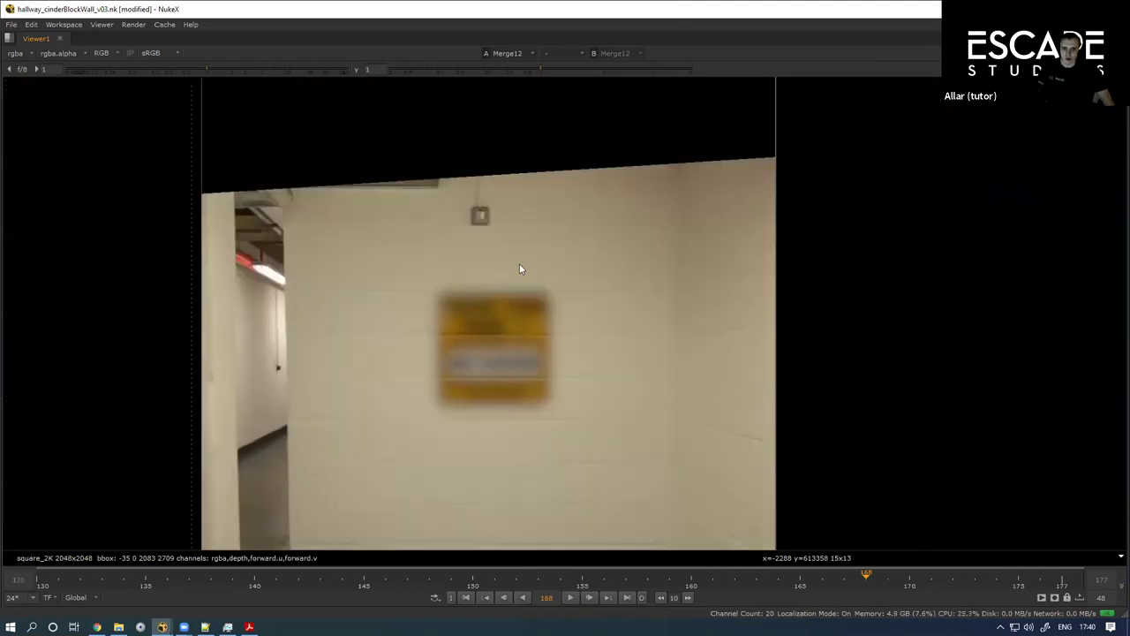
pyautogui.scroll(1, 473, 309)
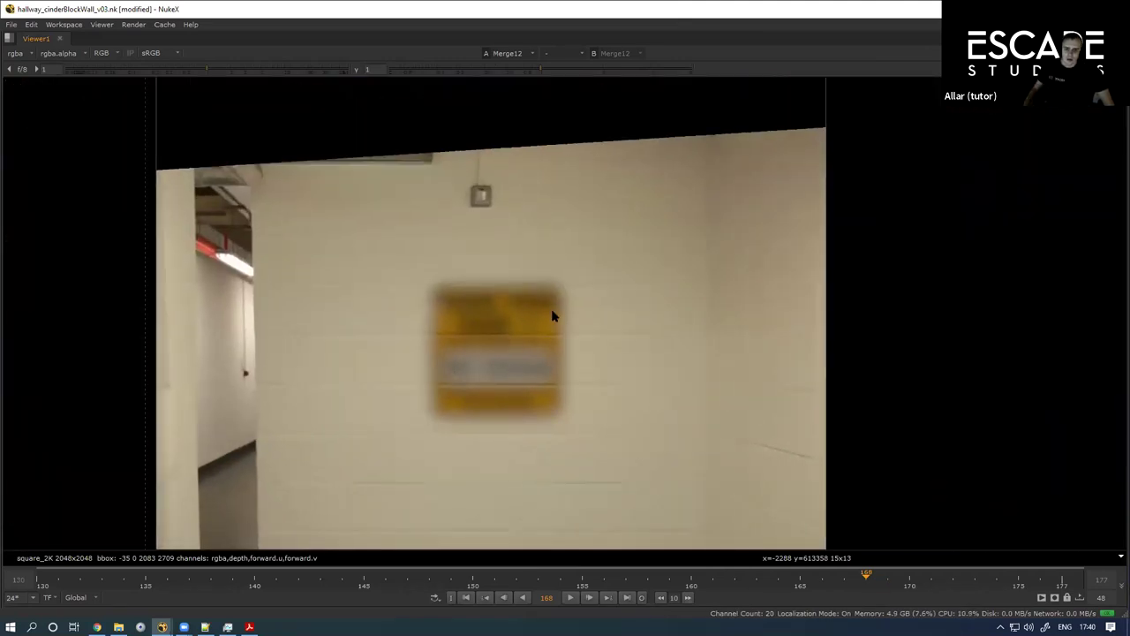
# Step: Compare the Blur5 low-frequency image with the Merge8 high-frequency detail around the sign
pyautogui.press('space')
pyautogui.moveTo(442, 512); pyautogui.dragTo(416, 548)
pyautogui.click(475, 447)
pyautogui.press('1')
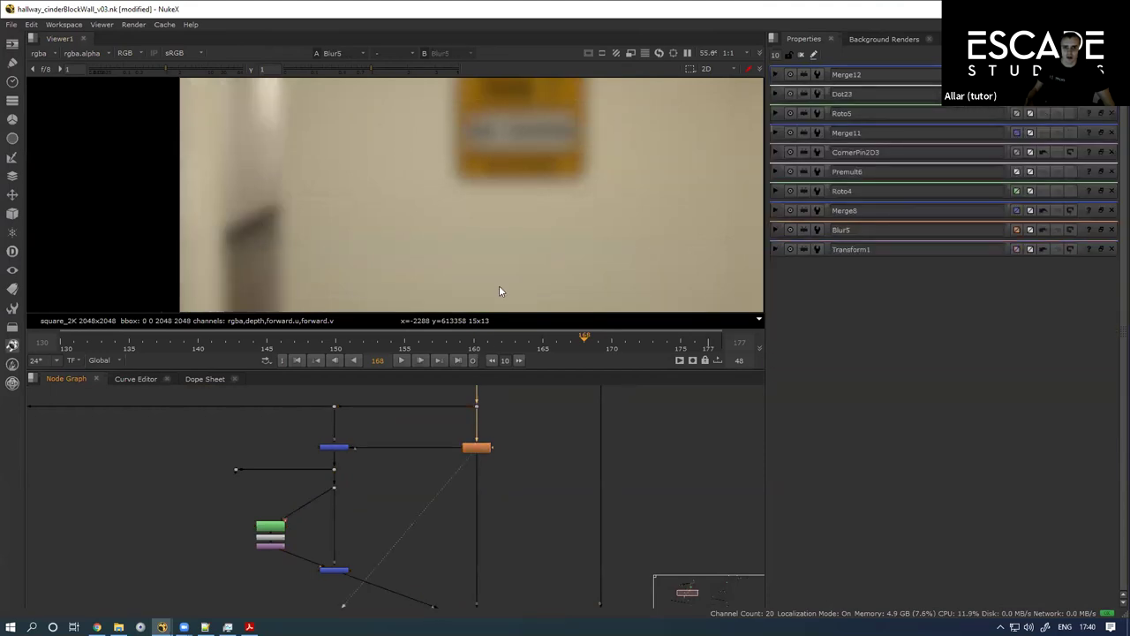
pyautogui.moveTo(504, 114); pyautogui.dragTo(483, 220)
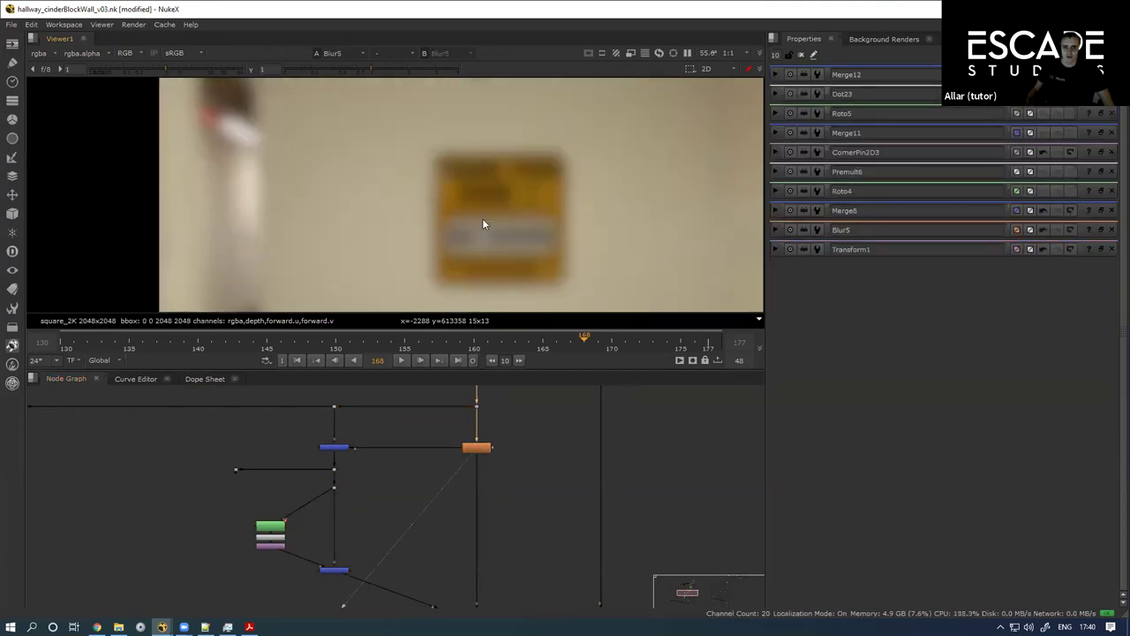
pyautogui.click(336, 448)
pyautogui.press('1')
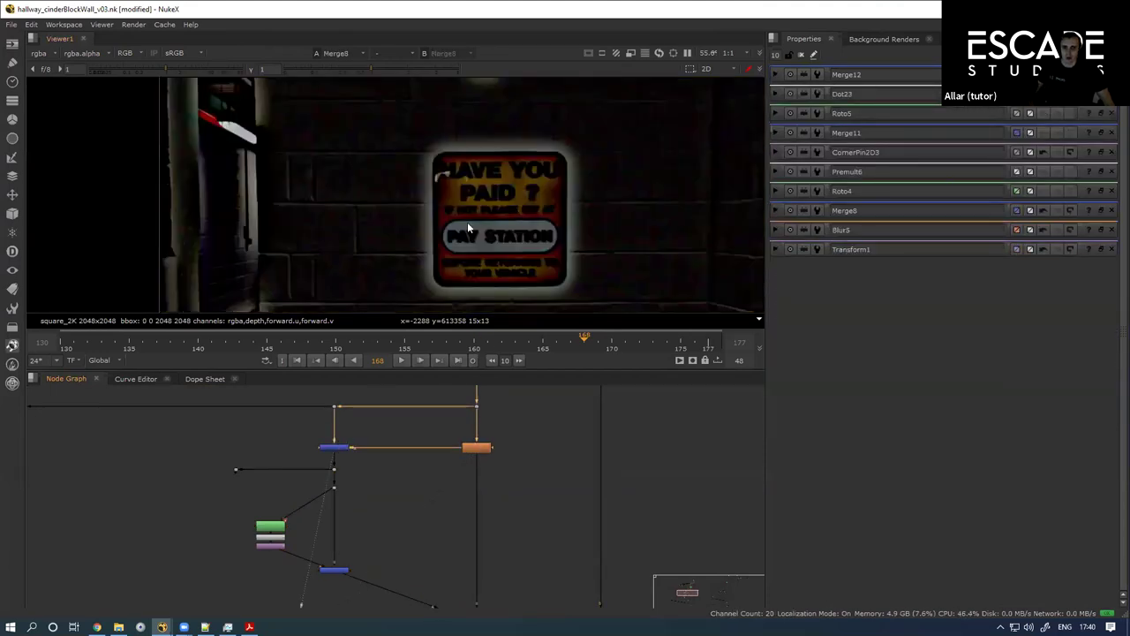
pyautogui.click(478, 448)
pyautogui.press('1')
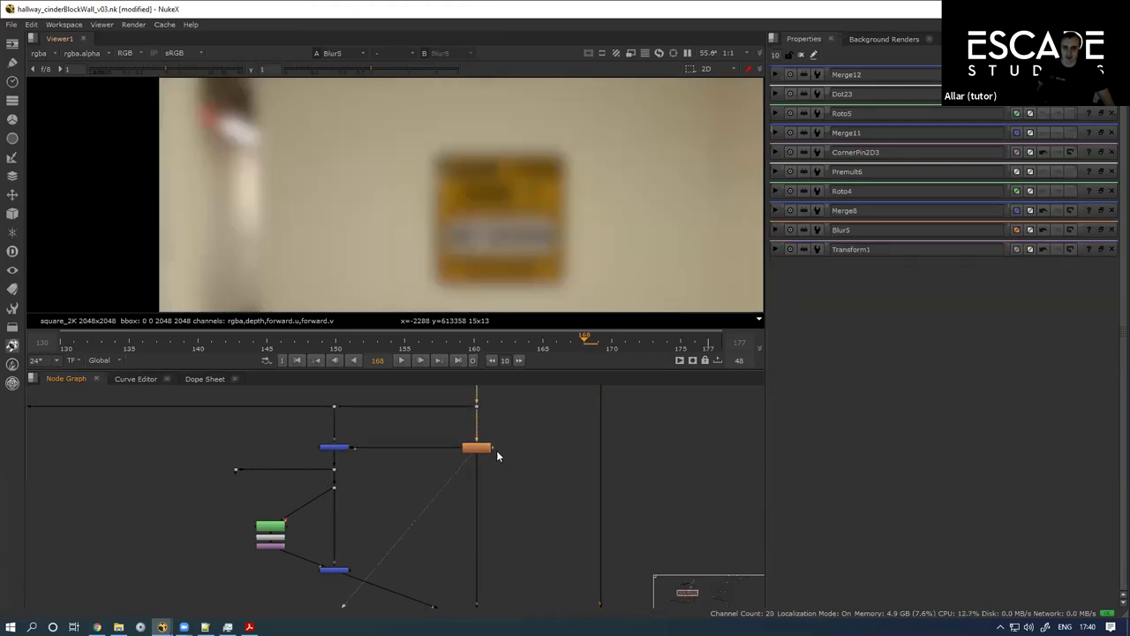
pyautogui.scroll(-1, 410, 467)
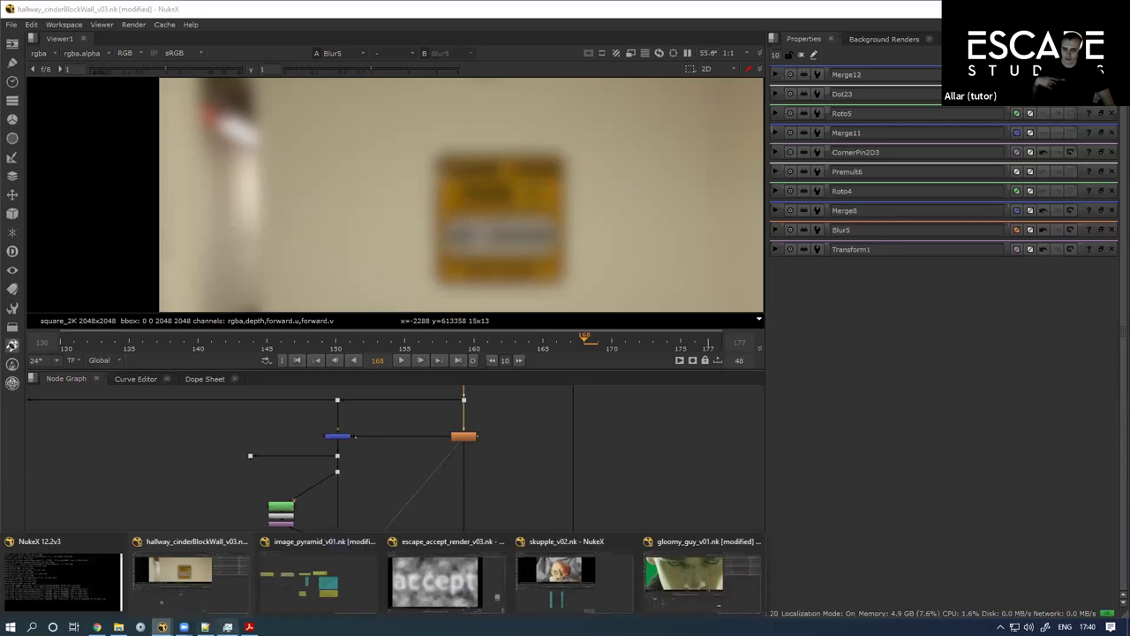
# Step: Switch to the gloomy_guy_v01 script and examine its Merge12 high-frequency detail and Merge13 recombined face
pyautogui.click(684, 574)
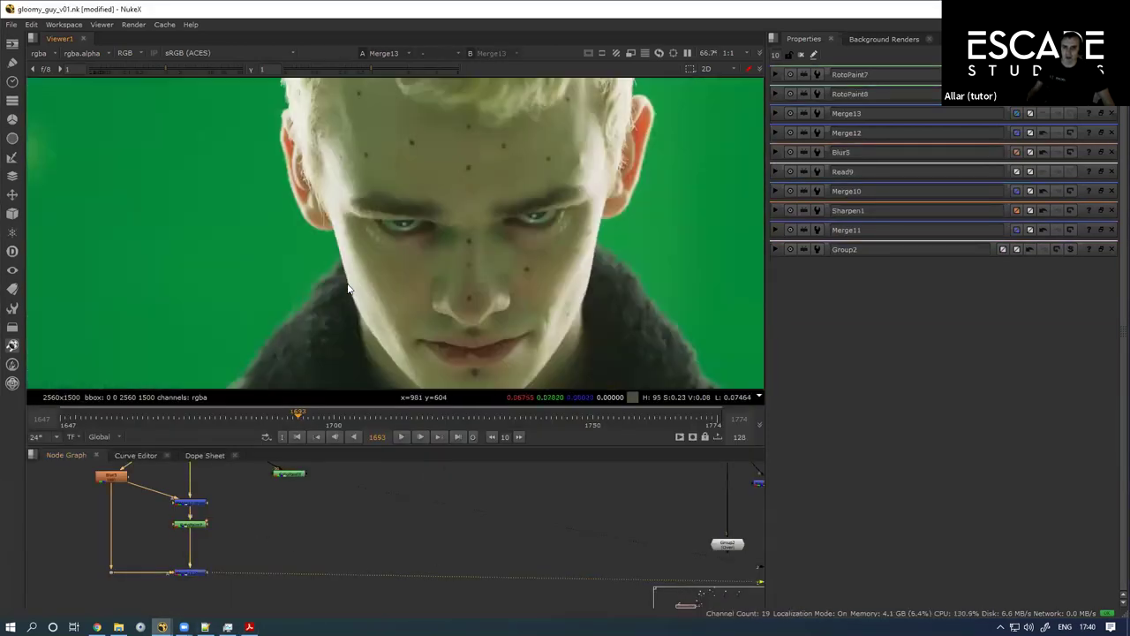
pyautogui.scroll(1, 348, 290)
pyautogui.moveTo(189, 534); pyautogui.dragTo(199, 571)
pyautogui.click(202, 537)
pyautogui.press('1')
pyautogui.doubleClick(203, 582)
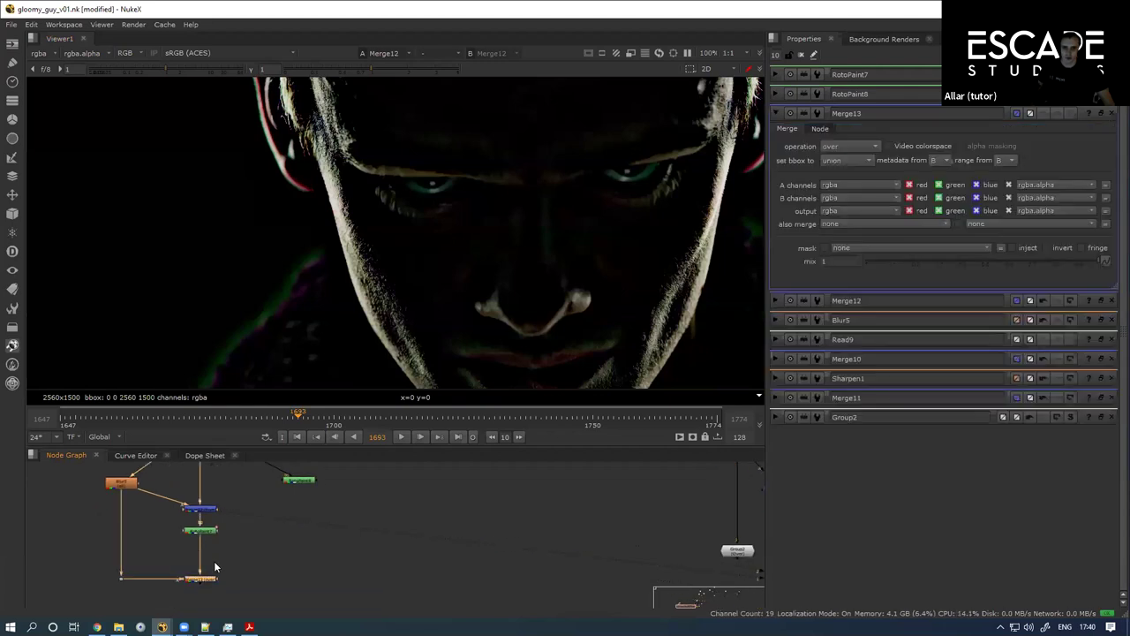
pyautogui.press('1')
pyautogui.moveTo(547, 222); pyautogui.dragTo(510, 300)
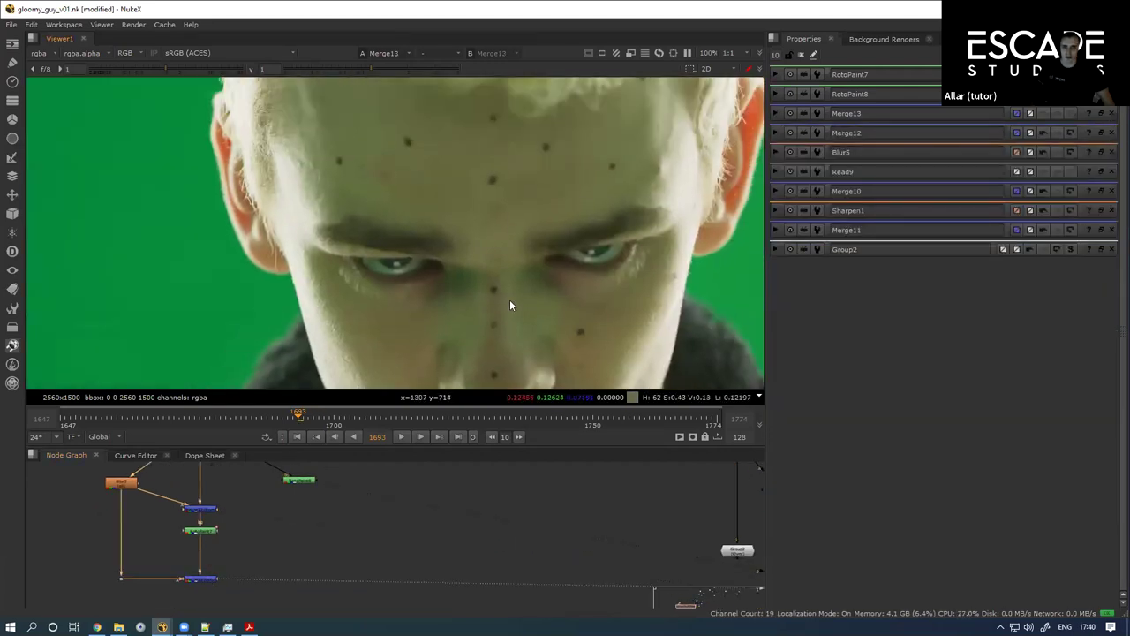
pyautogui.scroll(2, 493, 313)
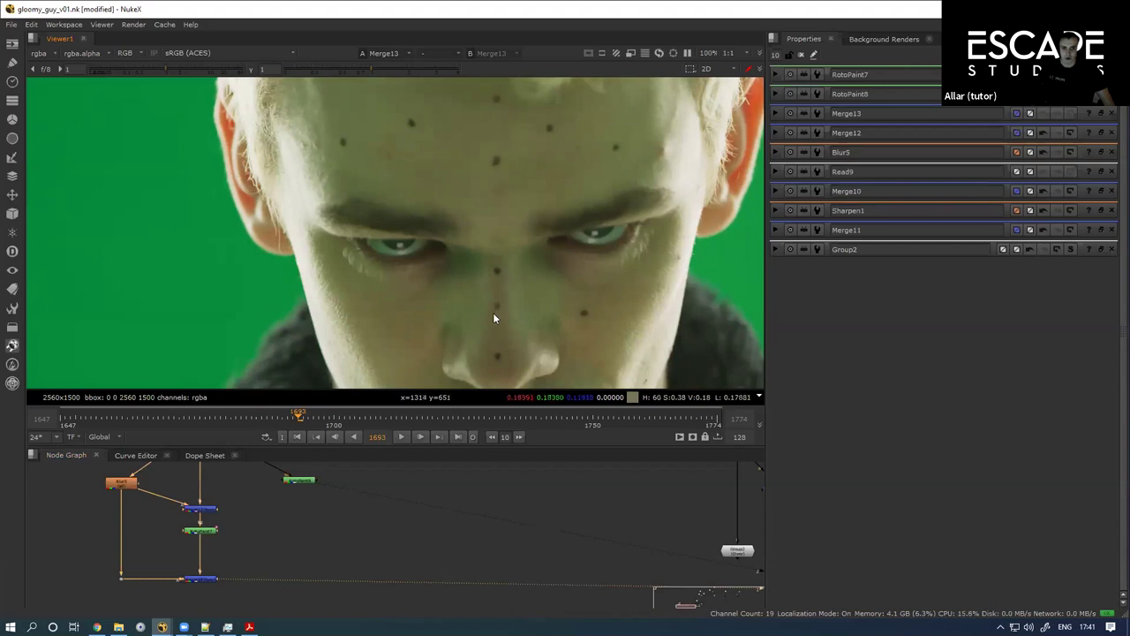
pyautogui.scroll(2, 489, 305)
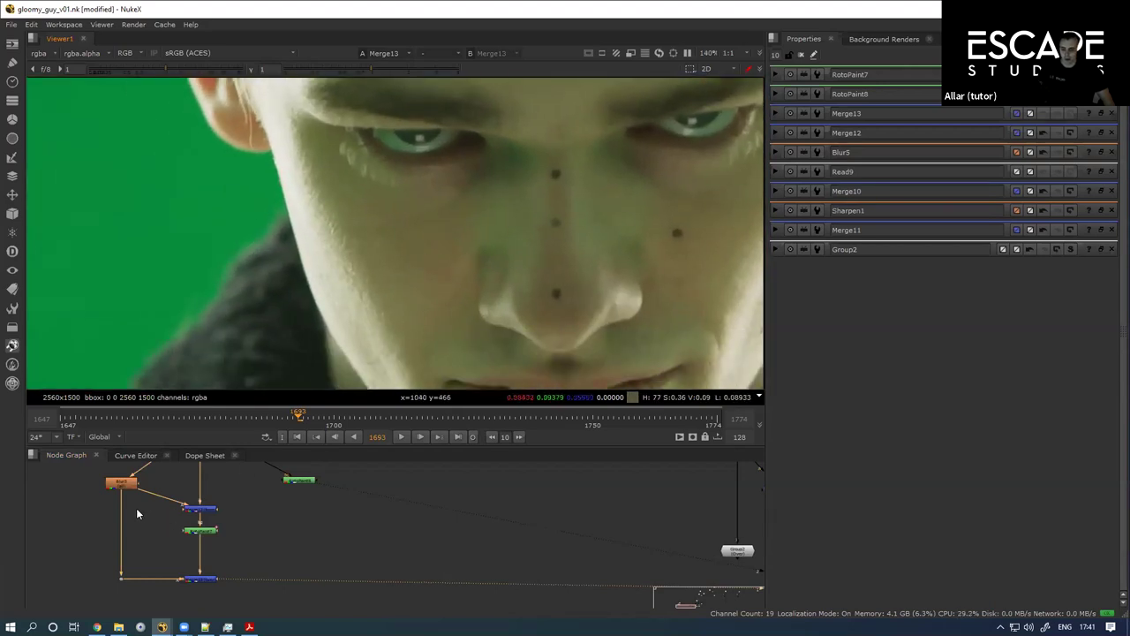
# Step: Compare the face's Blur5 low-frequency output with the recombined Merge13 result
pyautogui.moveTo(127, 490); pyautogui.dragTo(136, 504)
pyautogui.press('1')
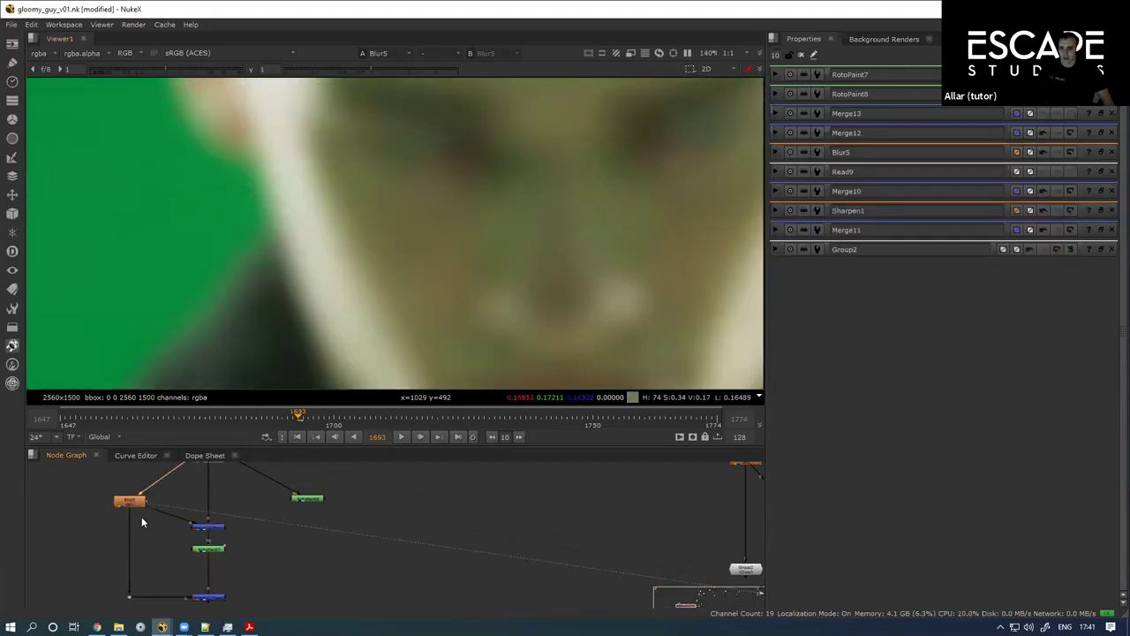
pyautogui.moveTo(250, 596); pyautogui.dragTo(239, 540)
pyautogui.click(207, 540)
pyautogui.press('1')
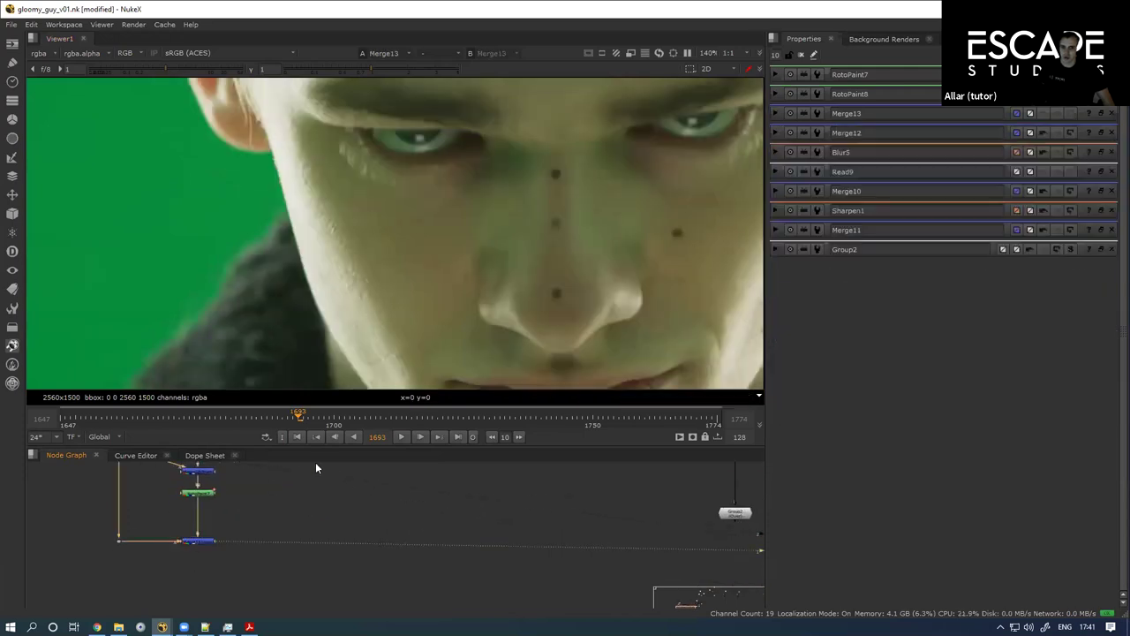
# Step: Return to the hallway_cinderBlockWall_v03 script, view Merge8 and Blur5 in turn, and open the Blur5 properties
pyautogui.moveTo(163, 625)
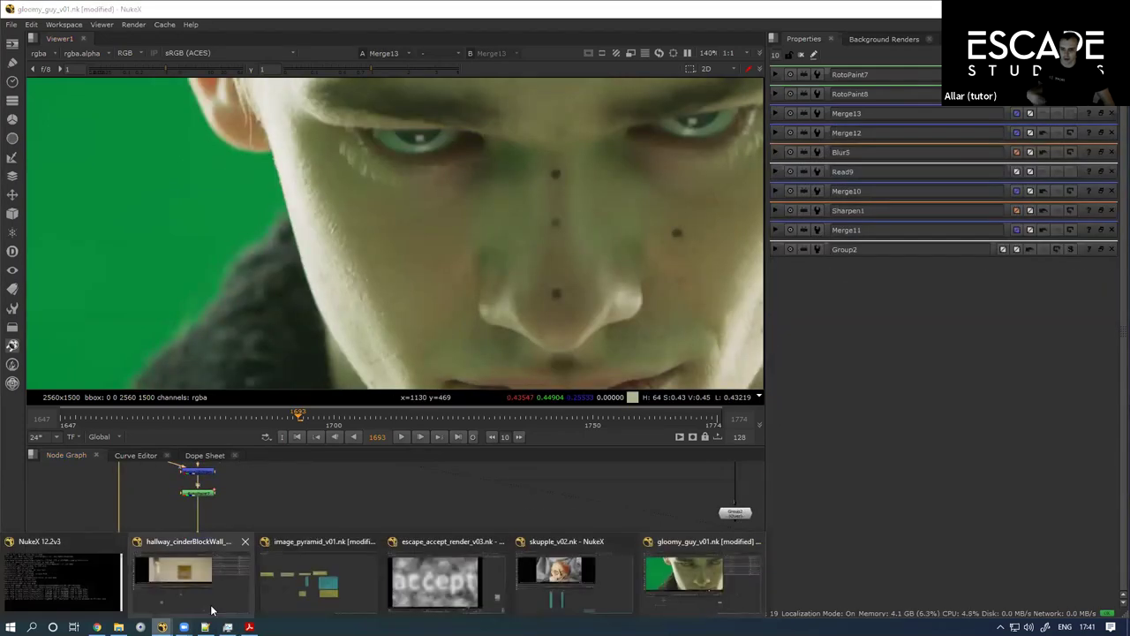
pyautogui.click(241, 565)
pyautogui.scroll(-4, 506, 196)
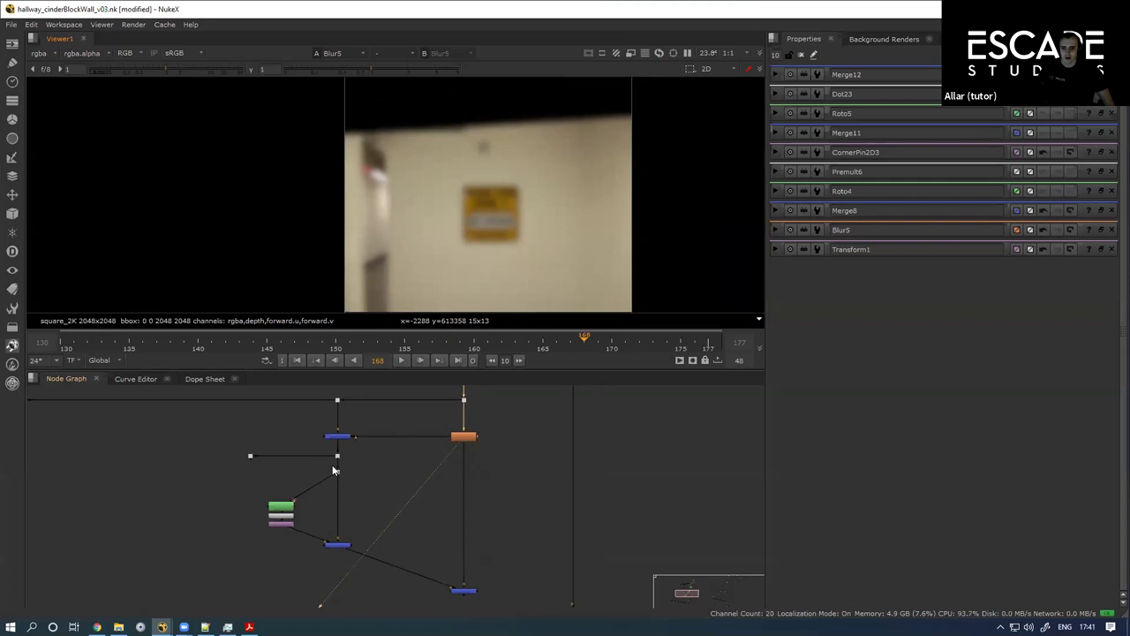
pyautogui.click(337, 436)
pyautogui.press('1')
pyautogui.click(464, 436)
pyautogui.press('1')
pyautogui.doubleClick(465, 439)
pyautogui.scroll(2, 530, 212)
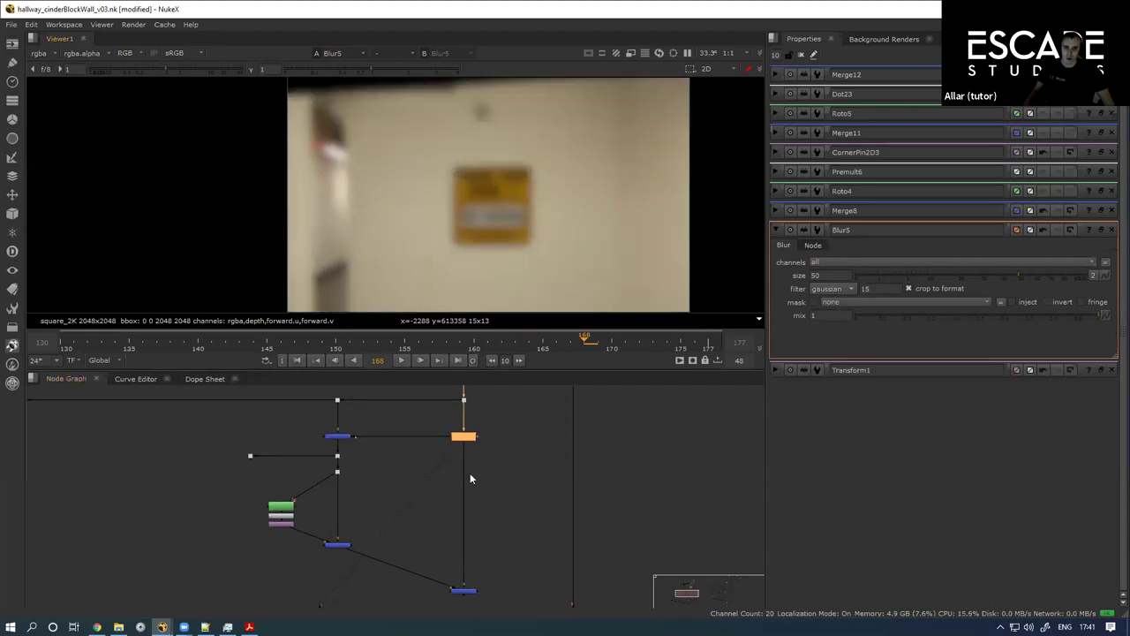
# Step: Insert a RotoPaint node below Blur5 on the low-frequency branch and view its output
pyautogui.scroll(2, 468, 477)
pyautogui.moveTo(465, 476); pyautogui.dragTo(416, 490)
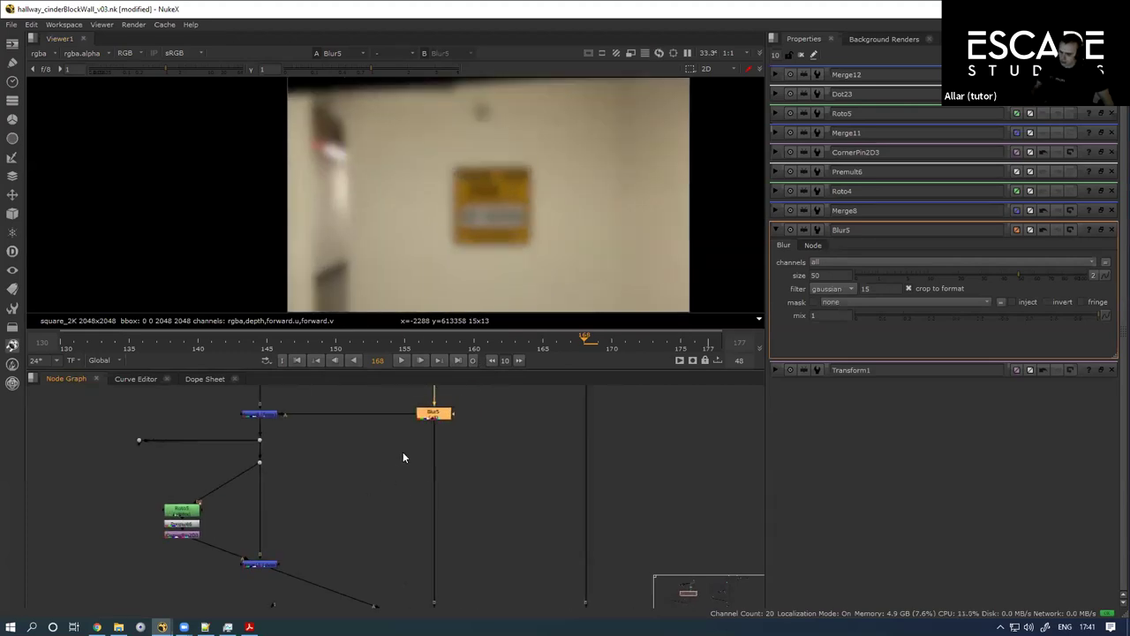
pyautogui.scroll(-2, 387, 499)
pyautogui.scroll(3, 385, 503)
pyautogui.press('p')
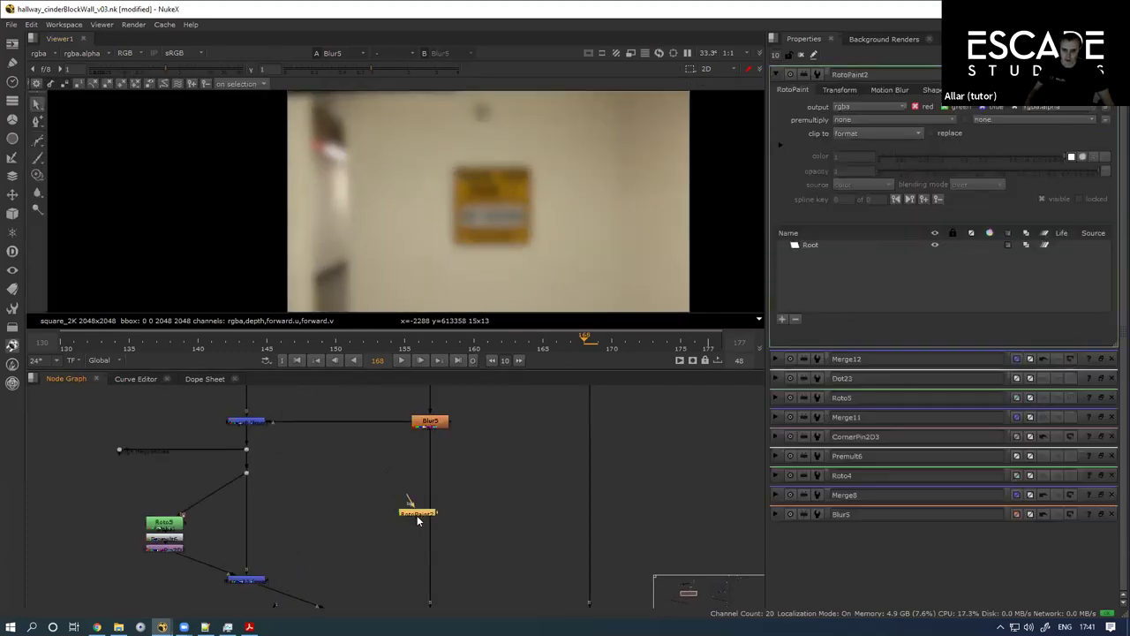
pyautogui.moveTo(430, 512); pyautogui.dragTo(432, 504)
pyautogui.press('1')
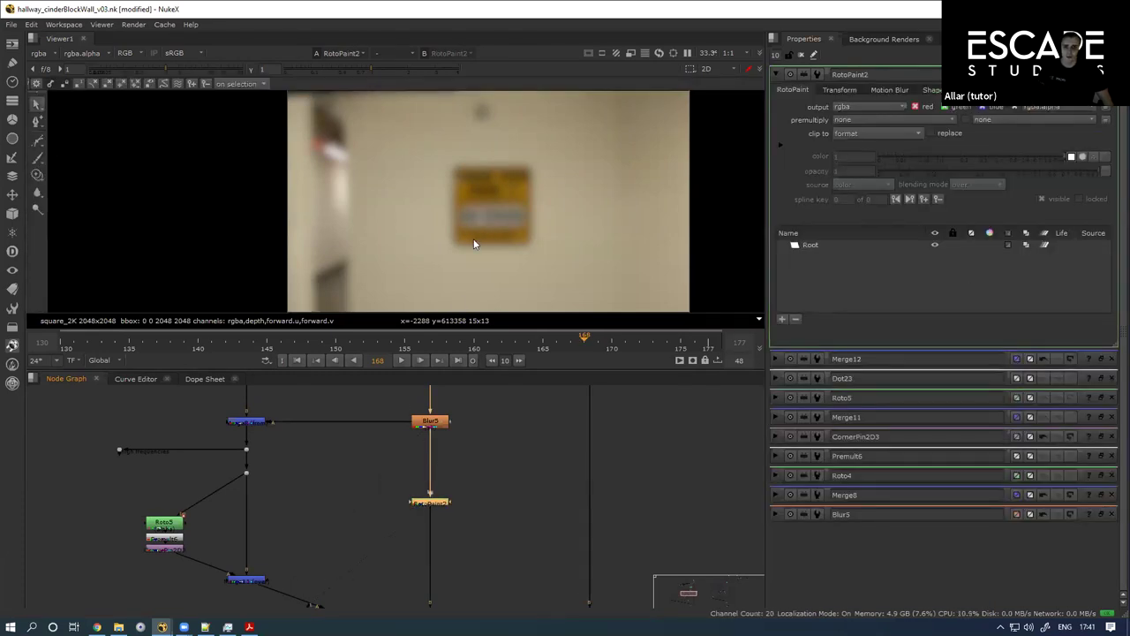
# Step: Set RotoPaint2's Clone brush to foreground source, opacity 0.21, size 120 and a lifetime of all frames
pyautogui.scroll(-1, 463, 240)
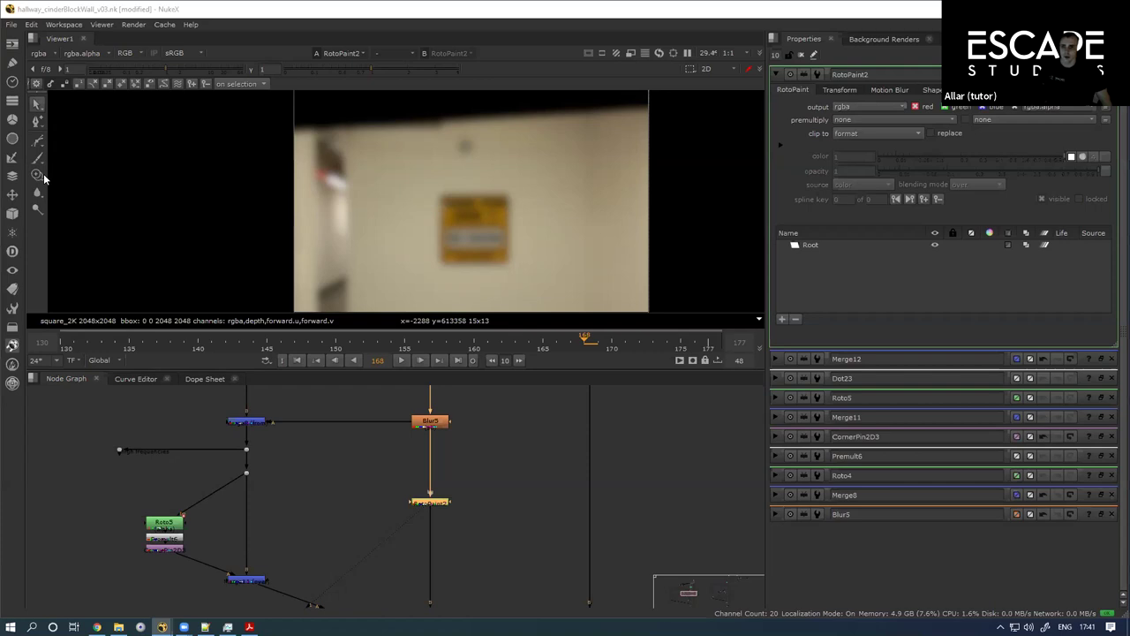
pyautogui.click(41, 174)
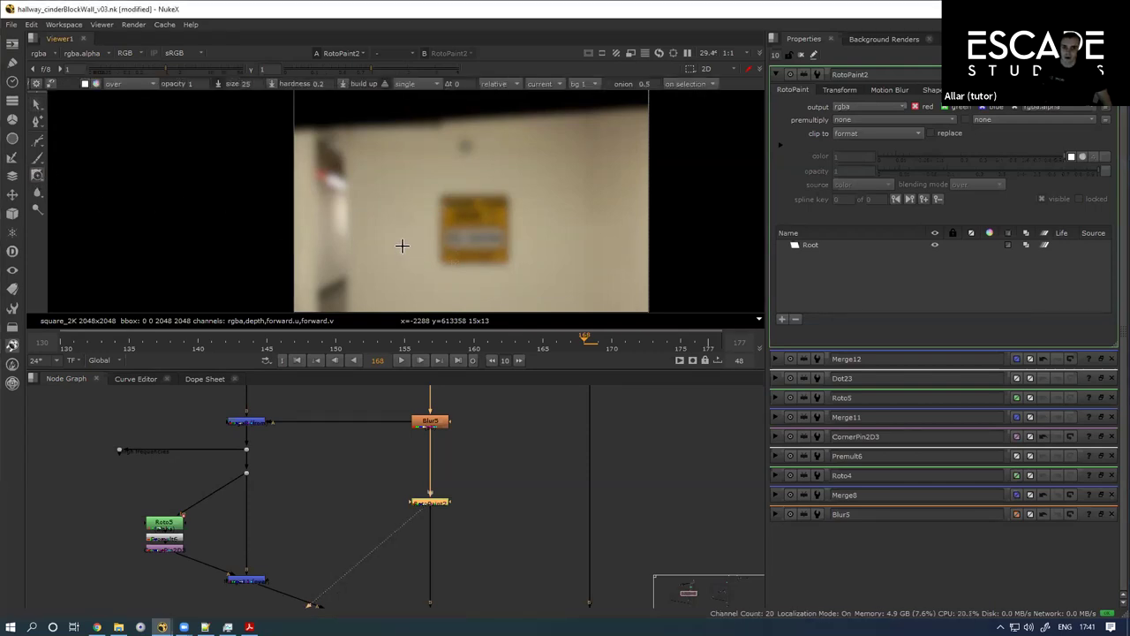
pyautogui.scroll(2, 408, 238)
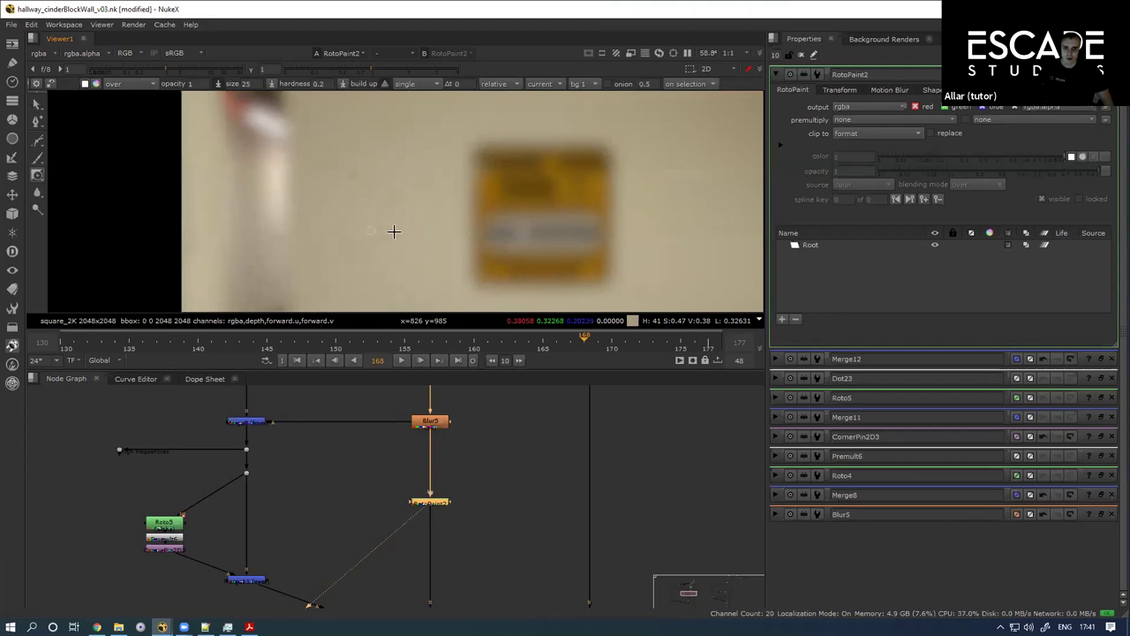
pyautogui.moveTo(412, 229); pyautogui.dragTo(386, 254)
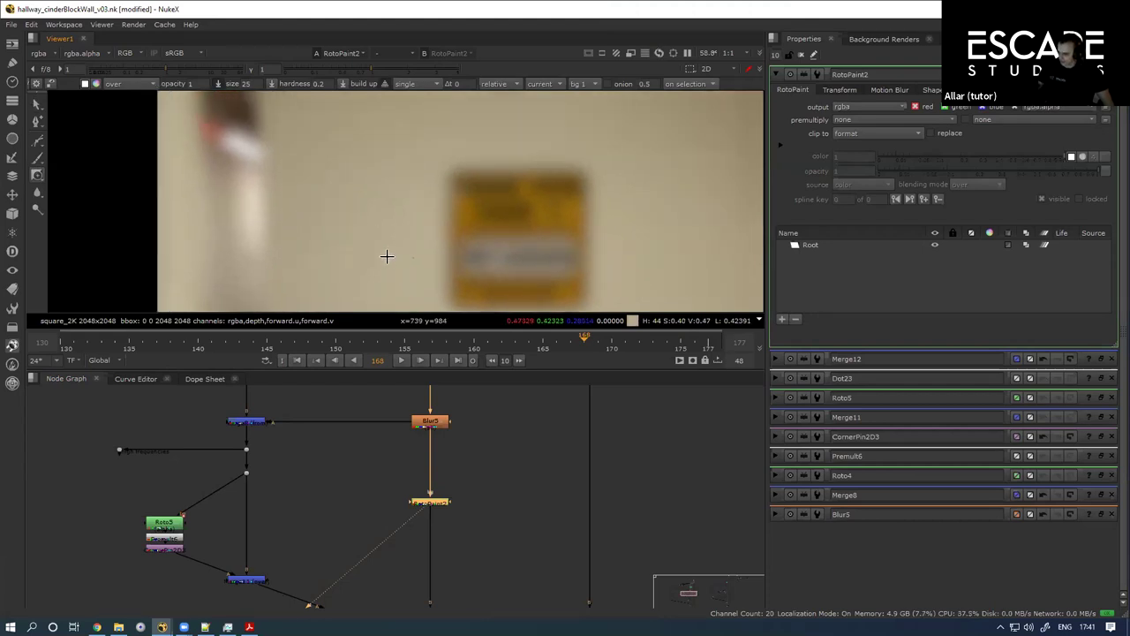
pyautogui.press('c')
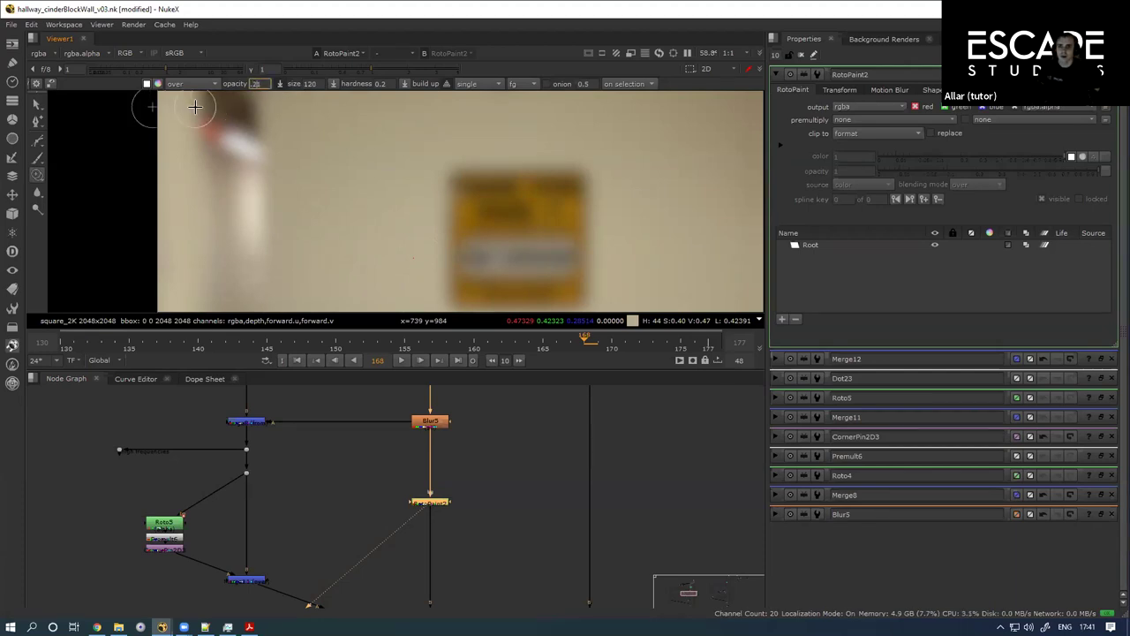
pyautogui.click(492, 83)
pyautogui.click(497, 63)
# Step: Clone clean wall over the blurred yellow sign with overlapping strokes, enlarging the brush size to 276
pyautogui.scroll(-2, 438, 278)
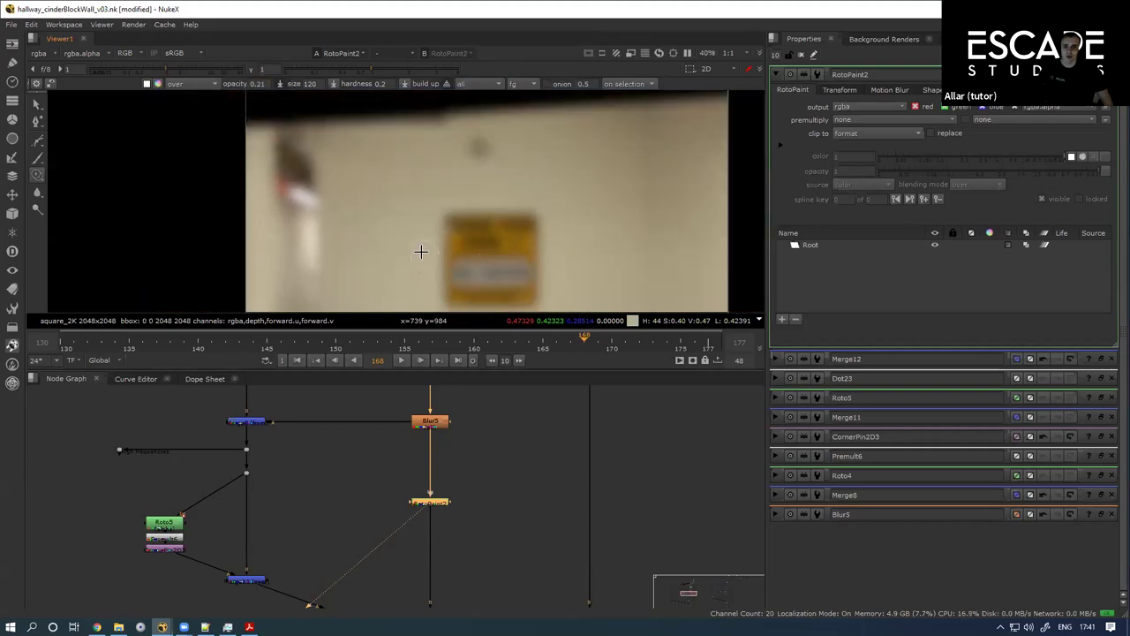
pyautogui.moveTo(434, 268)
pyautogui.mouseDown()
pyautogui.moveTo(449, 210)
pyautogui.moveTo(484, 210)
pyautogui.mouseUp()
pyautogui.moveTo(499, 202)
pyautogui.mouseDown()
pyautogui.moveTo(582, 199)
pyautogui.moveTo(529, 235)
pyautogui.moveTo(489, 222)
pyautogui.moveTo(464, 231)
pyautogui.mouseUp()
pyautogui.moveTo(459, 240)
pyautogui.mouseDown()
pyautogui.moveTo(447, 256)
pyautogui.moveTo(436, 247)
pyautogui.moveTo(460, 240)
pyautogui.moveTo(530, 270)
pyautogui.moveTo(570, 265)
pyautogui.moveTo(555, 227)
pyautogui.moveTo(503, 237)
pyautogui.mouseUp()
pyautogui.moveTo(496, 239)
pyautogui.mouseDown()
pyautogui.moveTo(461, 233)
pyautogui.moveTo(523, 231)
pyautogui.moveTo(544, 177)
pyautogui.moveTo(536, 188)
pyautogui.mouseUp()
pyautogui.moveTo(539, 208)
pyautogui.mouseDown()
pyautogui.moveTo(522, 185)
pyautogui.moveTo(531, 163)
pyautogui.moveTo(528, 203)
pyautogui.mouseUp()
pyautogui.moveTo(527, 231); pyautogui.dragTo(515, 253)
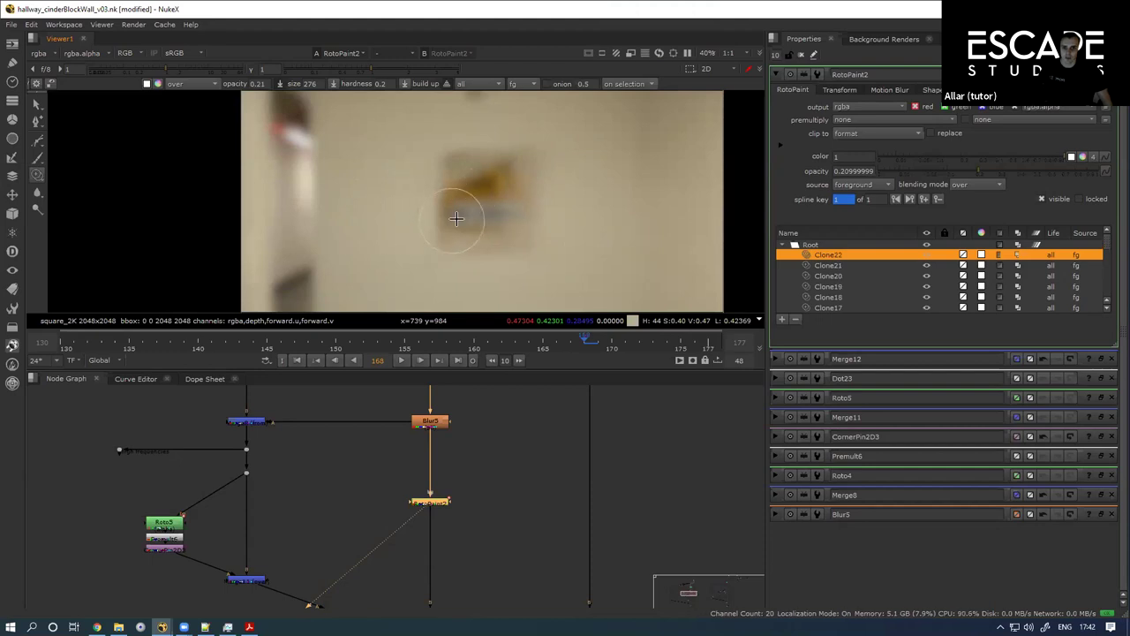
pyautogui.moveTo(446, 164); pyautogui.dragTo(447, 217)
pyautogui.moveTo(449, 215)
pyautogui.mouseDown()
pyautogui.moveTo(464, 189)
pyautogui.moveTo(451, 220)
pyautogui.mouseUp()
pyautogui.moveTo(448, 226)
pyautogui.mouseDown()
pyautogui.moveTo(455, 200)
pyautogui.moveTo(441, 242)
pyautogui.mouseUp()
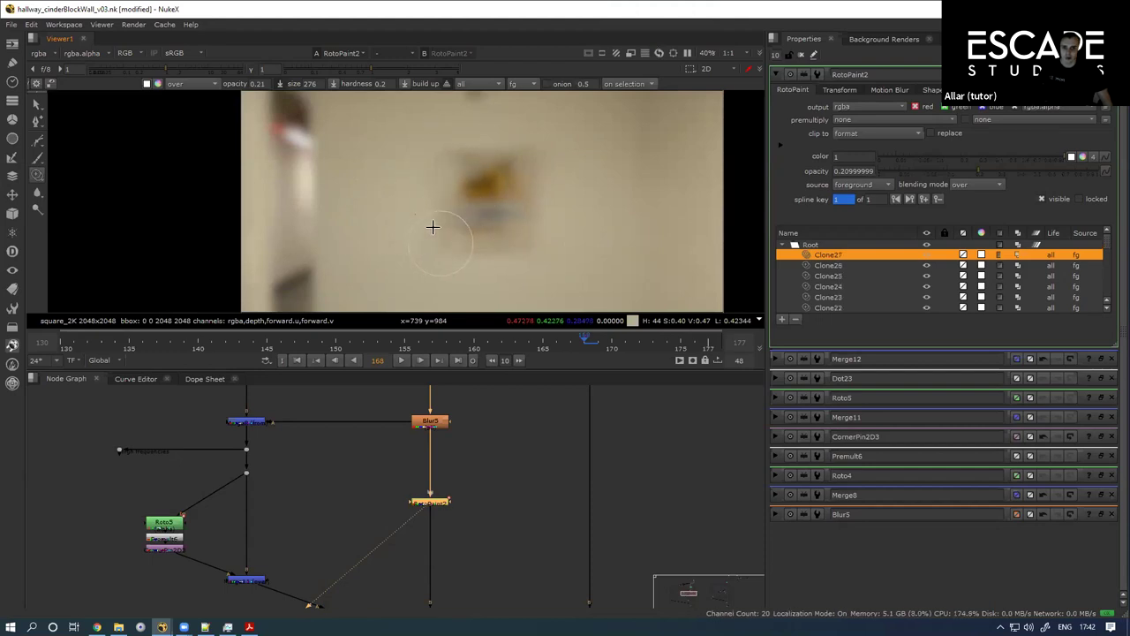
pyautogui.moveTo(467, 183)
pyautogui.mouseDown()
pyautogui.moveTo(487, 210)
pyautogui.moveTo(480, 180)
pyautogui.mouseUp()
pyautogui.moveTo(482, 183)
pyautogui.mouseDown()
pyautogui.moveTo(464, 204)
pyautogui.moveTo(444, 153)
pyautogui.moveTo(527, 218)
pyautogui.moveTo(523, 167)
pyautogui.mouseUp()
pyautogui.moveTo(517, 161)
pyautogui.mouseDown()
pyautogui.moveTo(522, 247)
pyautogui.moveTo(532, 184)
pyautogui.moveTo(476, 224)
pyautogui.moveTo(468, 196)
pyautogui.mouseUp()
pyautogui.moveTo(463, 199)
pyautogui.mouseDown()
pyautogui.moveTo(468, 240)
pyautogui.moveTo(494, 207)
pyautogui.mouseUp()
pyautogui.moveTo(501, 185); pyautogui.dragTo(472, 107)
pyautogui.moveTo(482, 171); pyautogui.dragTo(459, 146)
pyautogui.moveTo(464, 142)
pyautogui.mouseDown()
pyautogui.moveTo(441, 162)
pyautogui.moveTo(472, 132)
pyautogui.mouseUp()
pyautogui.moveTo(390, 174)
pyautogui.mouseDown()
pyautogui.moveTo(381, 233)
pyautogui.moveTo(459, 177)
pyautogui.mouseUp()
pyautogui.moveTo(526, 216)
pyautogui.mouseDown()
pyautogui.moveTo(486, 177)
pyautogui.moveTo(450, 207)
pyautogui.mouseUp()
pyautogui.moveTo(415, 168)
pyautogui.mouseDown()
pyautogui.moveTo(438, 201)
pyautogui.moveTo(472, 176)
pyautogui.mouseUp()
pyautogui.moveTo(442, 201)
pyautogui.mouseDown()
pyautogui.moveTo(462, 182)
pyautogui.moveTo(450, 159)
pyautogui.mouseUp()
pyautogui.moveTo(450, 199)
pyautogui.mouseDown()
pyautogui.moveTo(464, 173)
pyautogui.moveTo(441, 154)
pyautogui.mouseUp()
pyautogui.moveTo(396, 140)
pyautogui.mouseDown()
pyautogui.moveTo(398, 191)
pyautogui.moveTo(417, 207)
pyautogui.mouseUp()
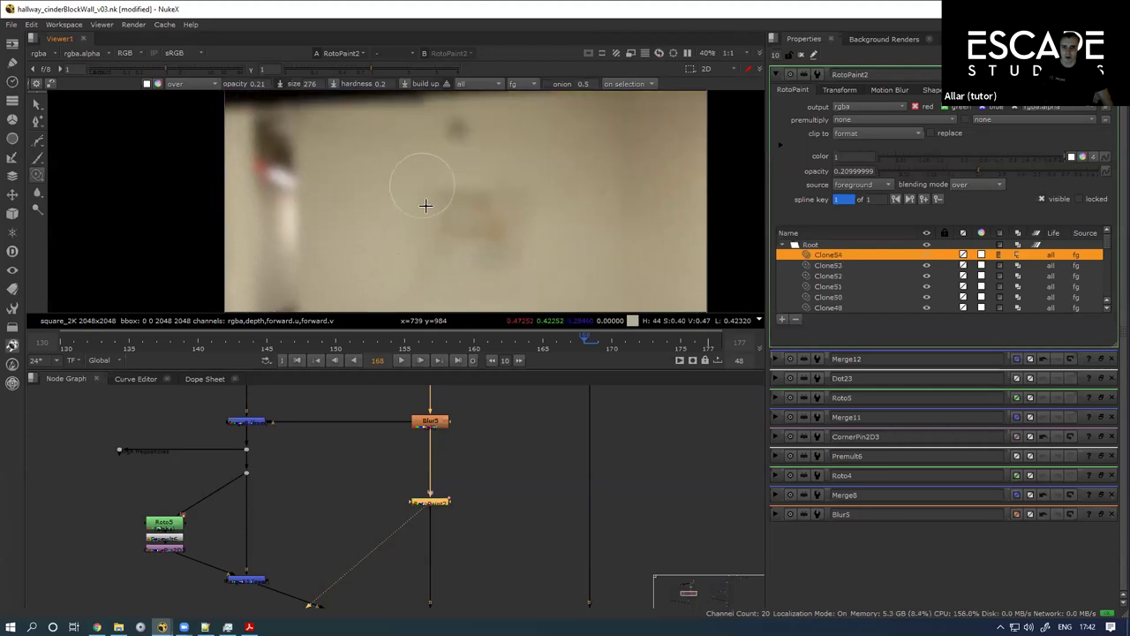
# Step: Even out the remaining discoloured patches on the wall with more low-opacity clone strokes
pyautogui.click(468, 228)
pyautogui.moveTo(497, 224)
pyautogui.mouseDown()
pyautogui.moveTo(517, 208)
pyautogui.moveTo(490, 236)
pyautogui.mouseUp()
pyautogui.moveTo(481, 221); pyautogui.dragTo(442, 210)
pyautogui.click(446, 226)
pyautogui.click(424, 220)
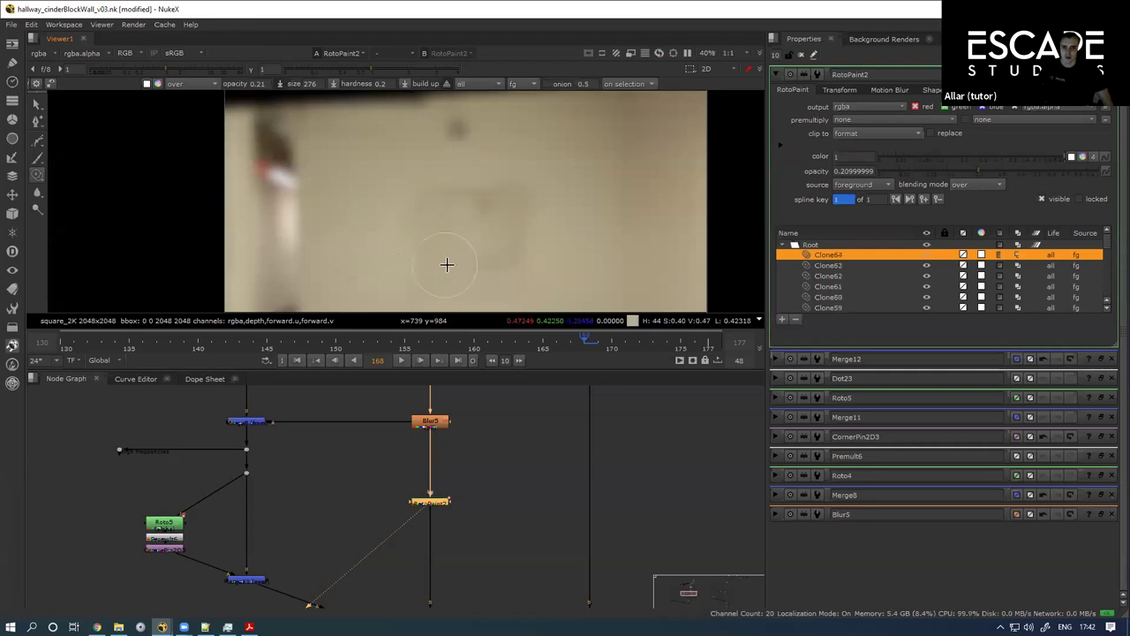
pyautogui.moveTo(462, 201); pyautogui.dragTo(438, 201)
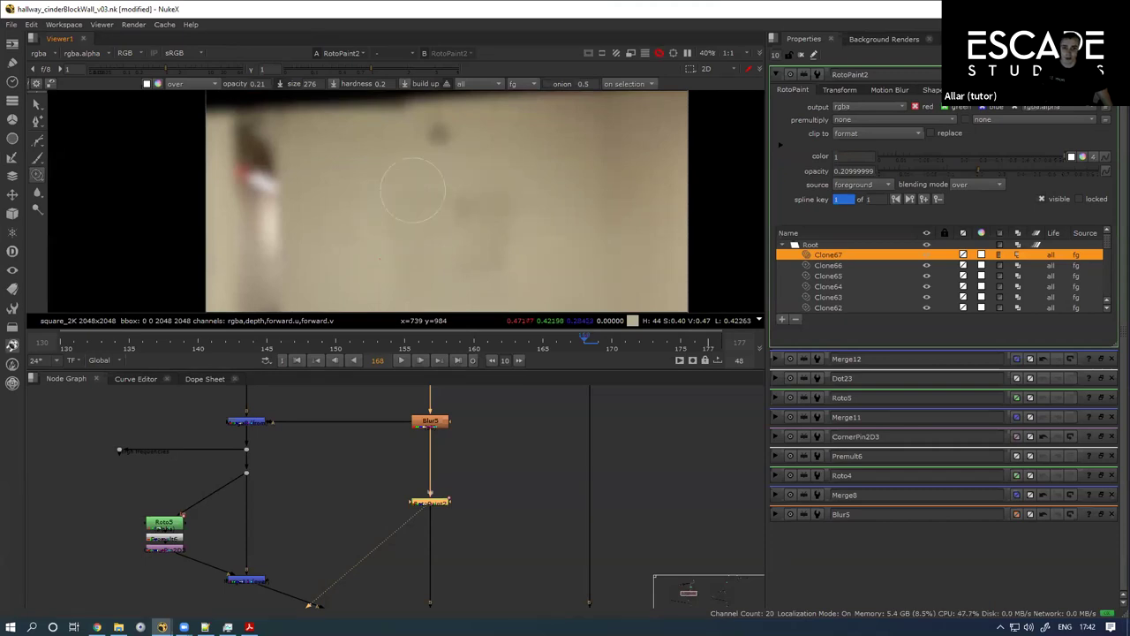
pyautogui.moveTo(401, 294)
pyautogui.mouseDown()
pyautogui.moveTo(397, 188)
pyautogui.moveTo(406, 196)
pyautogui.mouseUp()
pyautogui.moveTo(541, 307); pyautogui.dragTo(521, 275)
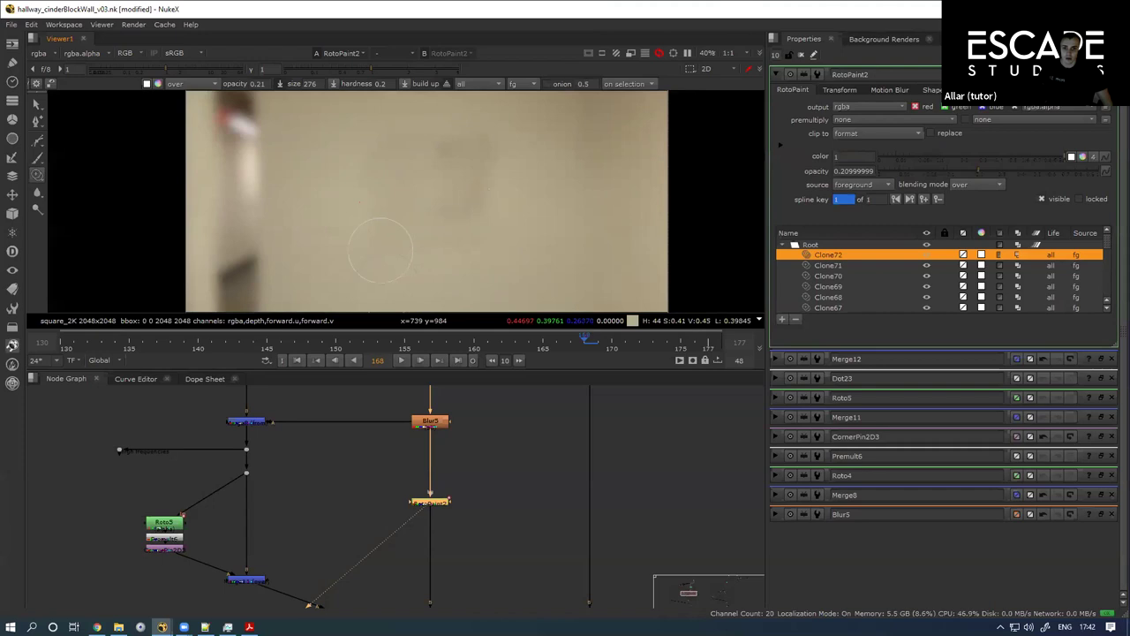
pyautogui.moveTo(467, 220); pyautogui.dragTo(512, 173)
pyautogui.moveTo(433, 232)
pyautogui.mouseDown()
pyautogui.moveTo(517, 170)
pyautogui.moveTo(494, 185)
pyautogui.mouseUp()
pyautogui.moveTo(441, 232)
pyautogui.mouseDown()
pyautogui.moveTo(501, 196)
pyautogui.moveTo(442, 228)
pyautogui.moveTo(492, 146)
pyautogui.moveTo(479, 221)
pyautogui.moveTo(432, 204)
pyautogui.mouseUp()
pyautogui.moveTo(437, 221)
pyautogui.mouseDown()
pyautogui.moveTo(394, 259)
pyautogui.moveTo(371, 204)
pyautogui.mouseUp()
pyautogui.moveTo(259, 166); pyautogui.dragTo(350, 143)
pyautogui.moveTo(372, 243)
pyautogui.mouseDown()
pyautogui.moveTo(467, 234)
pyautogui.moveTo(411, 157)
pyautogui.moveTo(389, 229)
pyautogui.moveTo(447, 247)
pyautogui.moveTo(452, 226)
pyautogui.mouseUp()
# Step: Maximize the viewer and set its gamma to 0.51 and gain to 1.3 to inspect the cloned wall
pyautogui.press('space')
pyautogui.scroll(2, 532, 260)
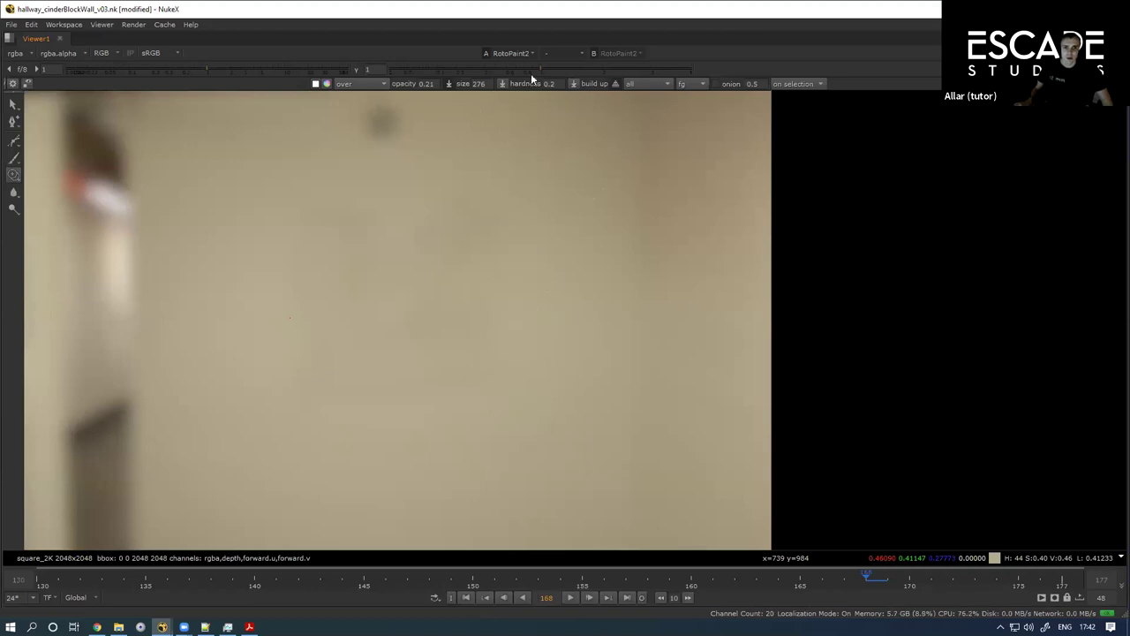
pyautogui.moveTo(523, 69); pyautogui.dragTo(496, 70)
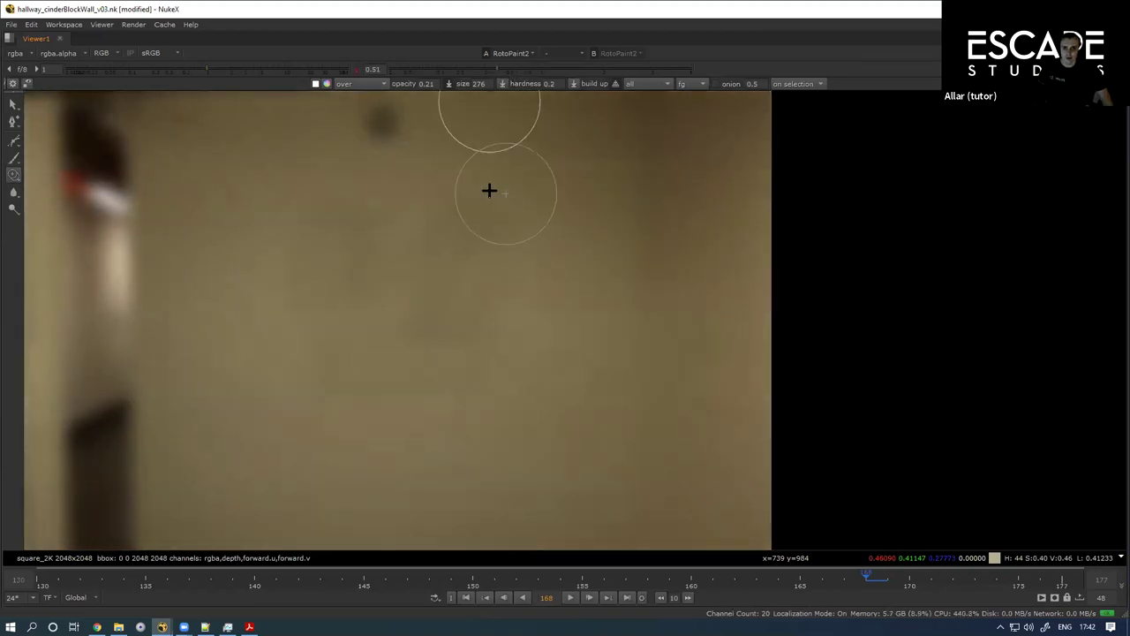
pyautogui.moveTo(204, 69); pyautogui.dragTo(215, 68)
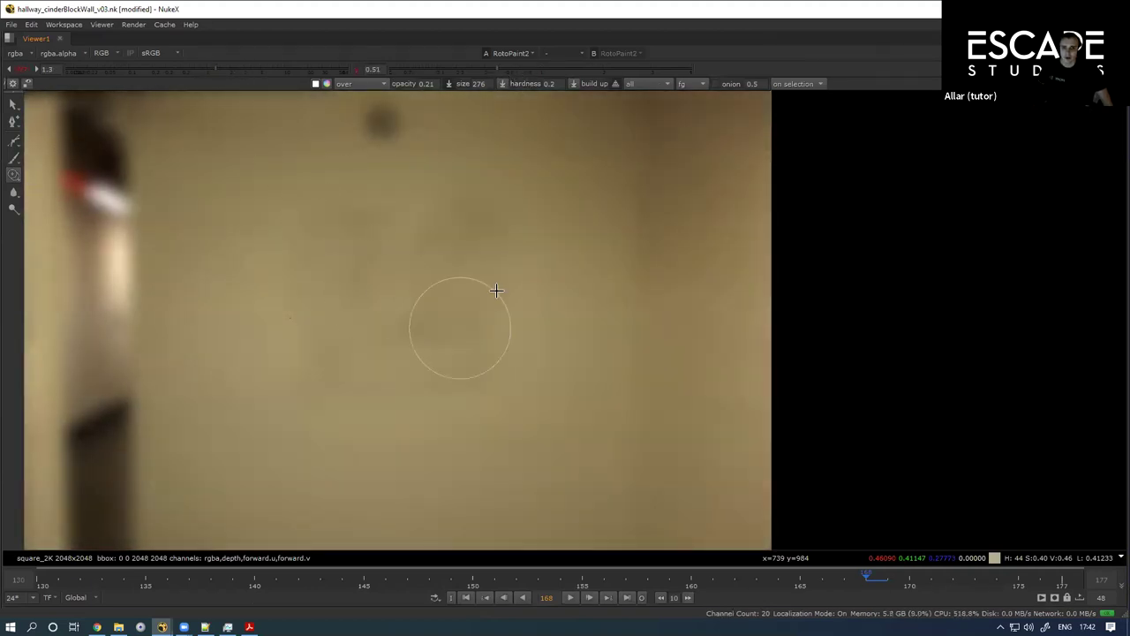
# Step: Blend the remaining blotches around the former sign with the Clone brush at opacity 0.121 and size 315
pyautogui.moveTo(500, 305); pyautogui.dragTo(518, 221)
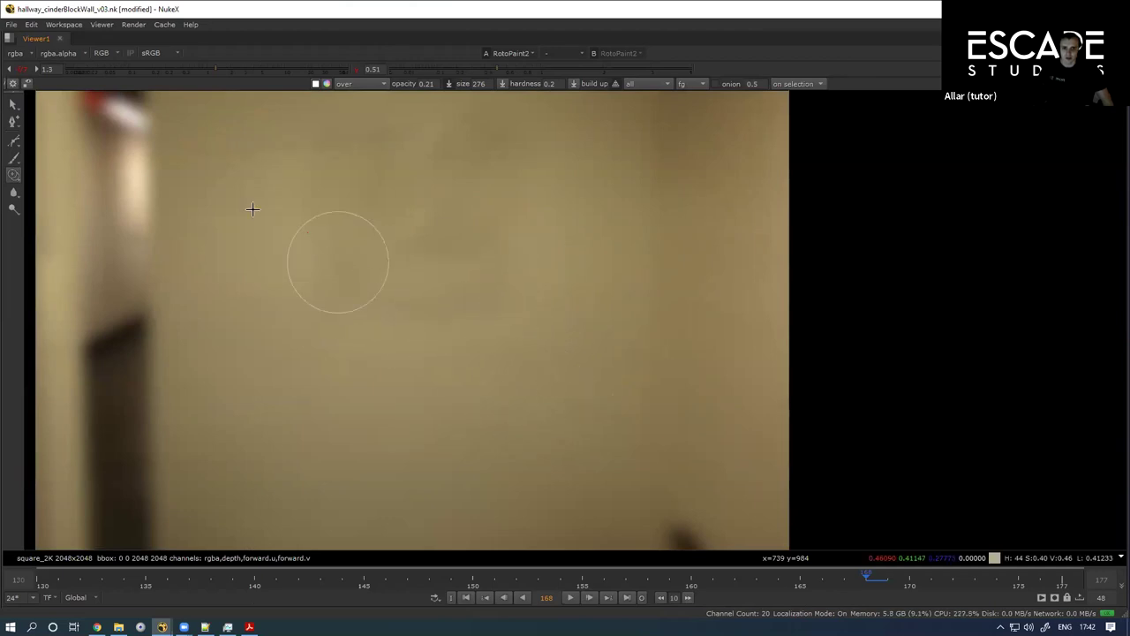
pyautogui.moveTo(411, 235); pyautogui.dragTo(403, 283)
pyautogui.write('1')
pyautogui.moveTo(281, 251)
pyautogui.keyDown('shift'); pyautogui.mouseDown()
pyautogui.moveTo(651, 245)
pyautogui.moveTo(515, 270)
pyautogui.mouseUp(); pyautogui.keyUp('shift')
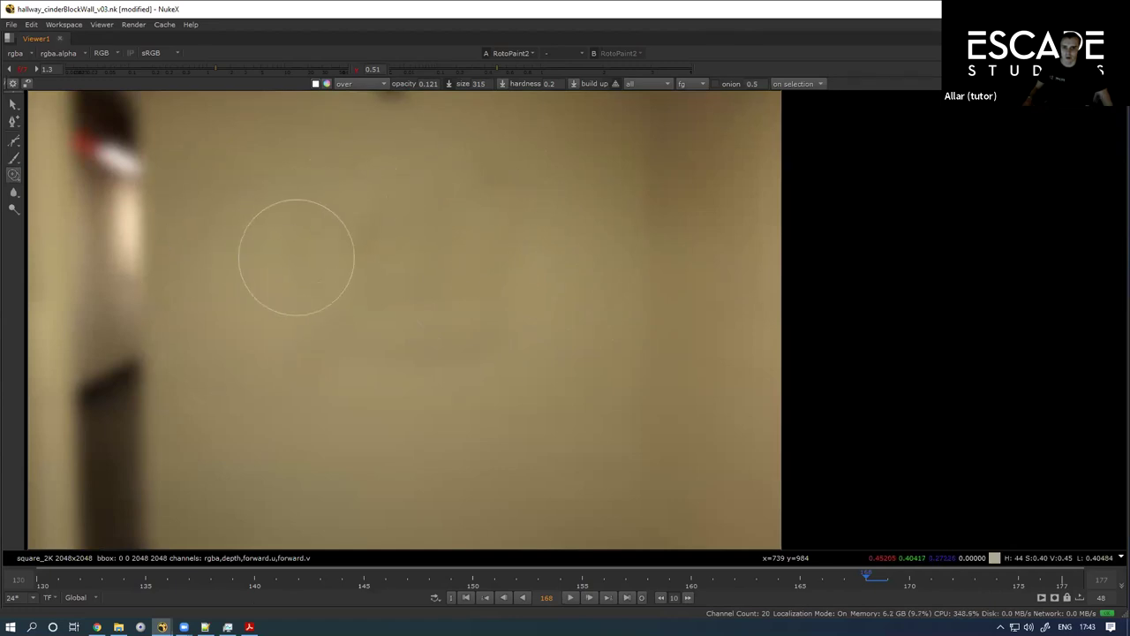
pyautogui.scroll(-3, 389, 265)
pyautogui.scroll(2, 411, 262)
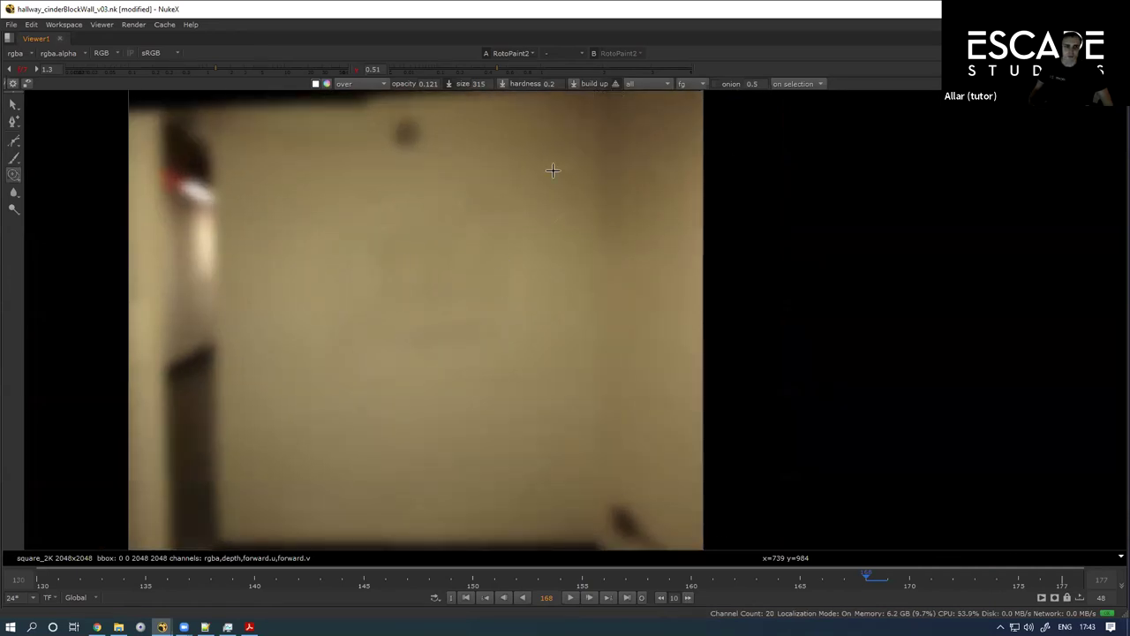
# Step: Switch to the Sharpen brush with size 537, effect 35 and a lifetime of all frames
pyautogui.click(16, 193)
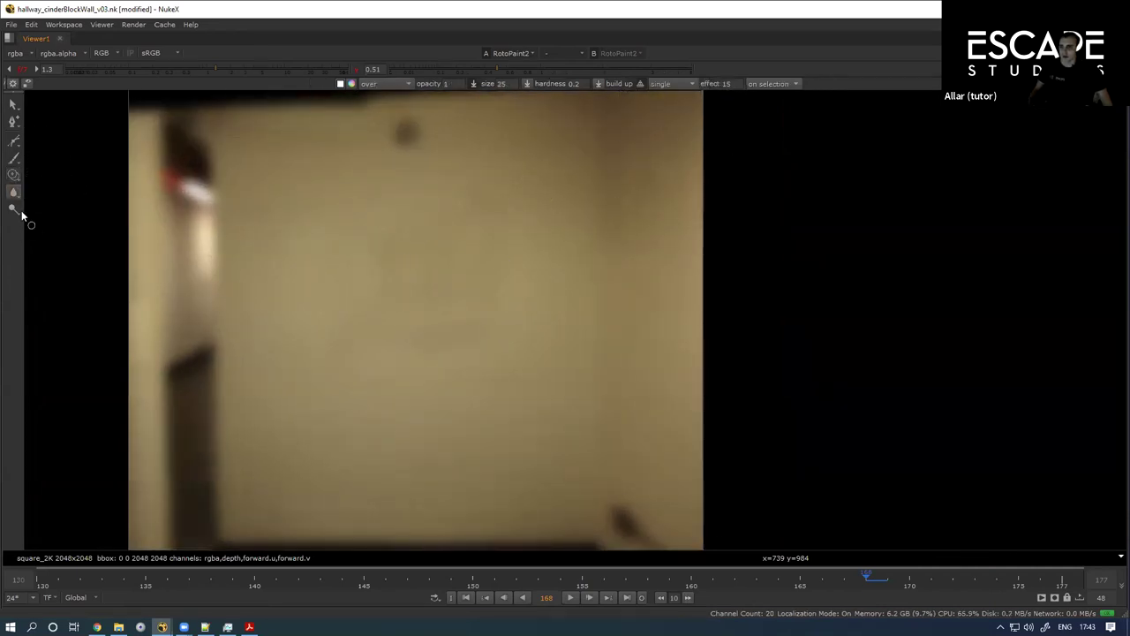
pyautogui.moveTo(457, 307); pyautogui.dragTo(495, 262)
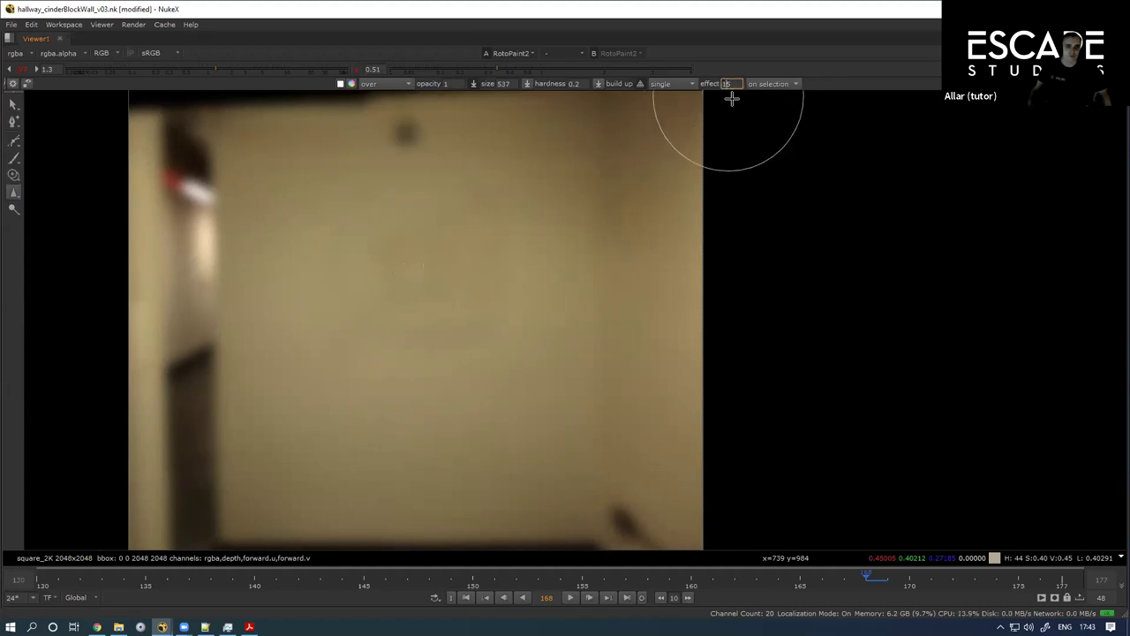
pyautogui.press('Up')
pyautogui.press('Up')
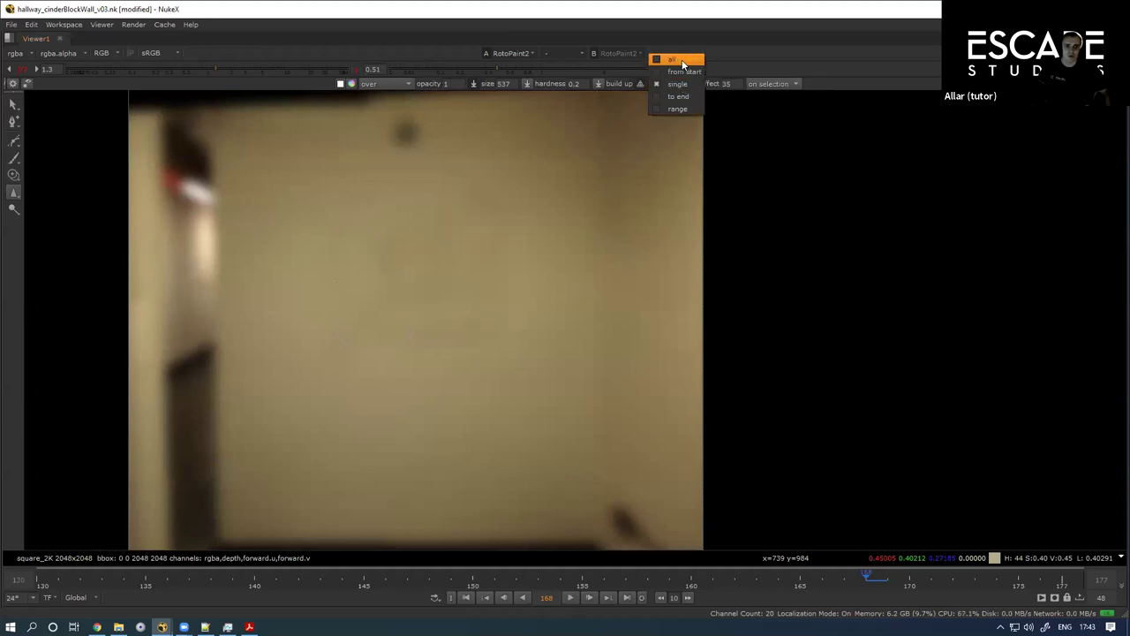
pyautogui.click(682, 59)
# Step: Paint Sharpen strokes over the cloned wall area where the sign was
pyautogui.moveTo(409, 314)
pyautogui.mouseDown()
pyautogui.moveTo(409, 359)
pyautogui.moveTo(439, 308)
pyautogui.moveTo(373, 267)
pyautogui.moveTo(388, 257)
pyautogui.moveTo(386, 287)
pyautogui.moveTo(359, 285)
pyautogui.moveTo(360, 311)
pyautogui.moveTo(462, 305)
pyautogui.moveTo(446, 303)
pyautogui.moveTo(475, 380)
pyautogui.moveTo(459, 377)
pyautogui.moveTo(418, 283)
pyautogui.moveTo(415, 291)
pyautogui.mouseUp()
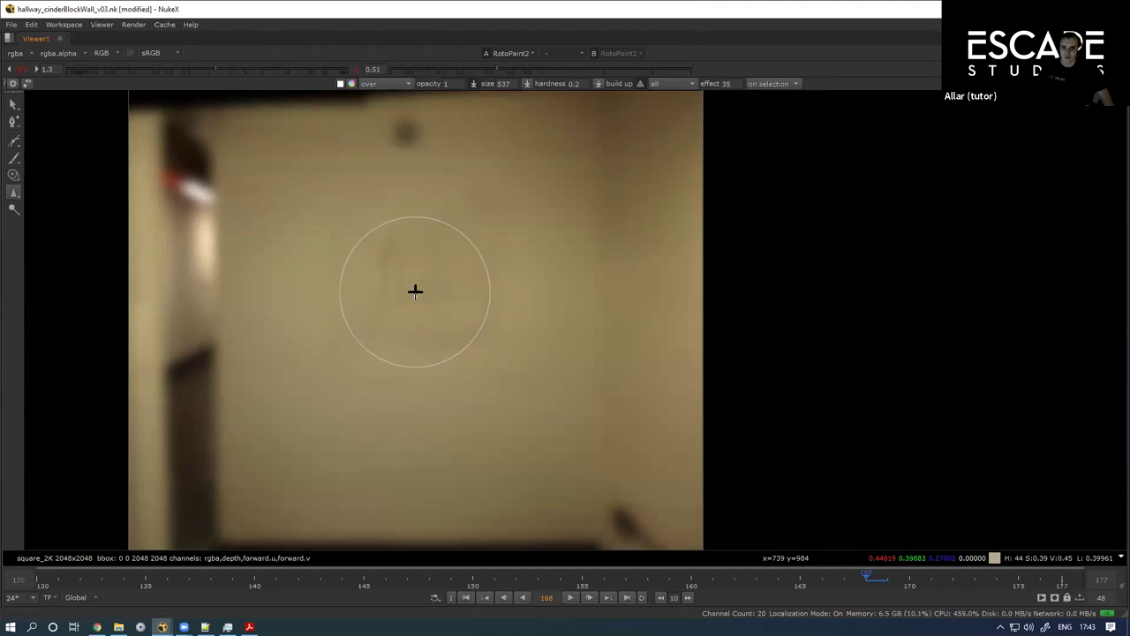
pyautogui.scroll(5, 434, 290)
pyautogui.moveTo(458, 262)
pyautogui.mouseDown()
pyautogui.moveTo(513, 203)
pyautogui.moveTo(479, 257)
pyautogui.moveTo(493, 247)
pyautogui.mouseUp()
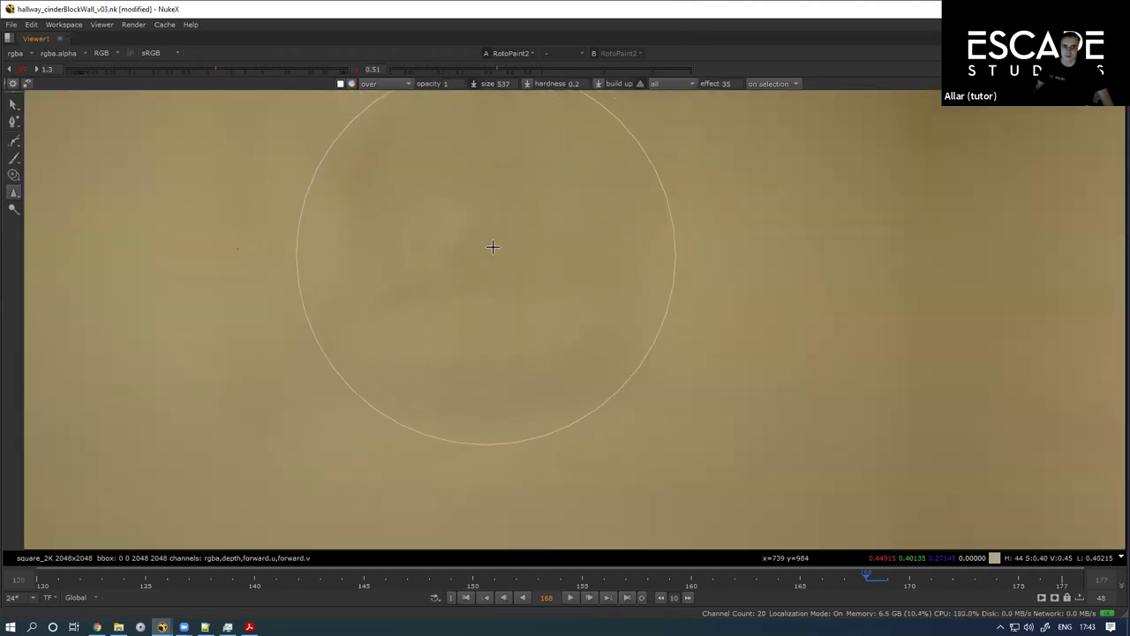
pyautogui.scroll(-4, 493, 246)
pyautogui.scroll(2, 467, 292)
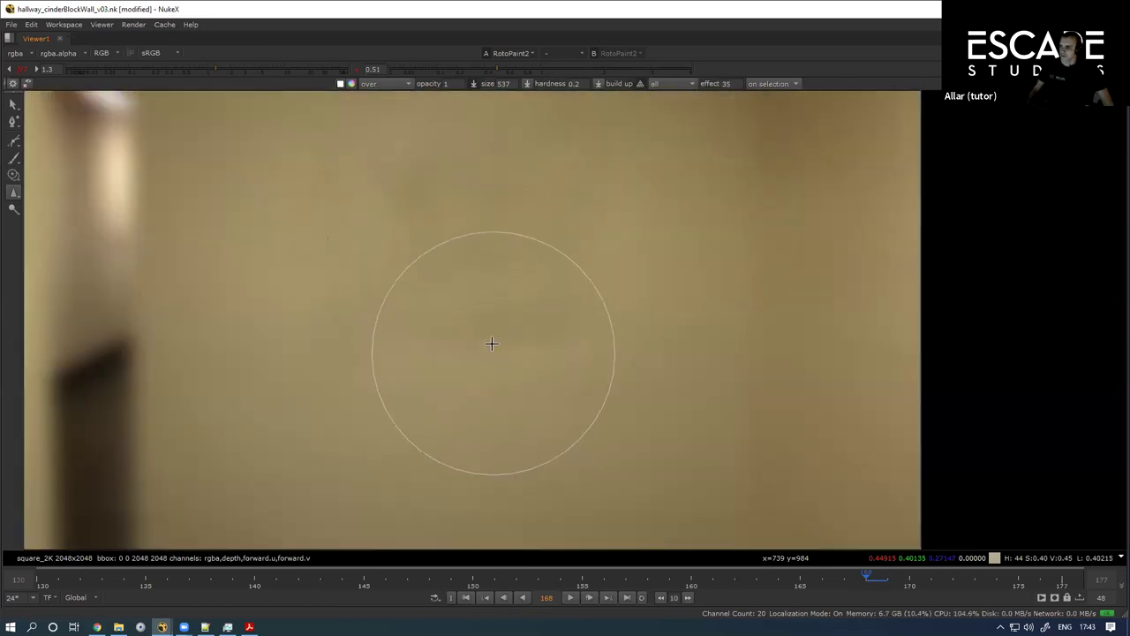
# Step: Restore the panel layout and insert a Blur node of size 67.5 between RotoPaint2 and Merge12
pyautogui.press('space')
pyautogui.scroll(-3, 439, 450)
pyautogui.scroll(4, 470, 446)
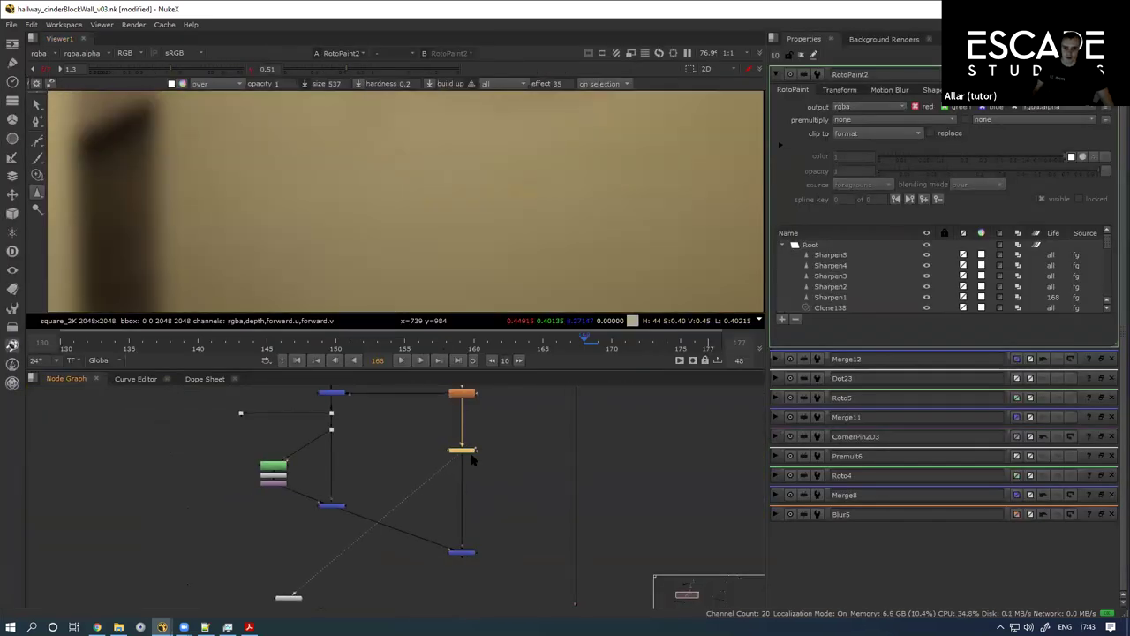
pyautogui.scroll(-4, 330, 191)
pyautogui.scroll(3, 471, 204)
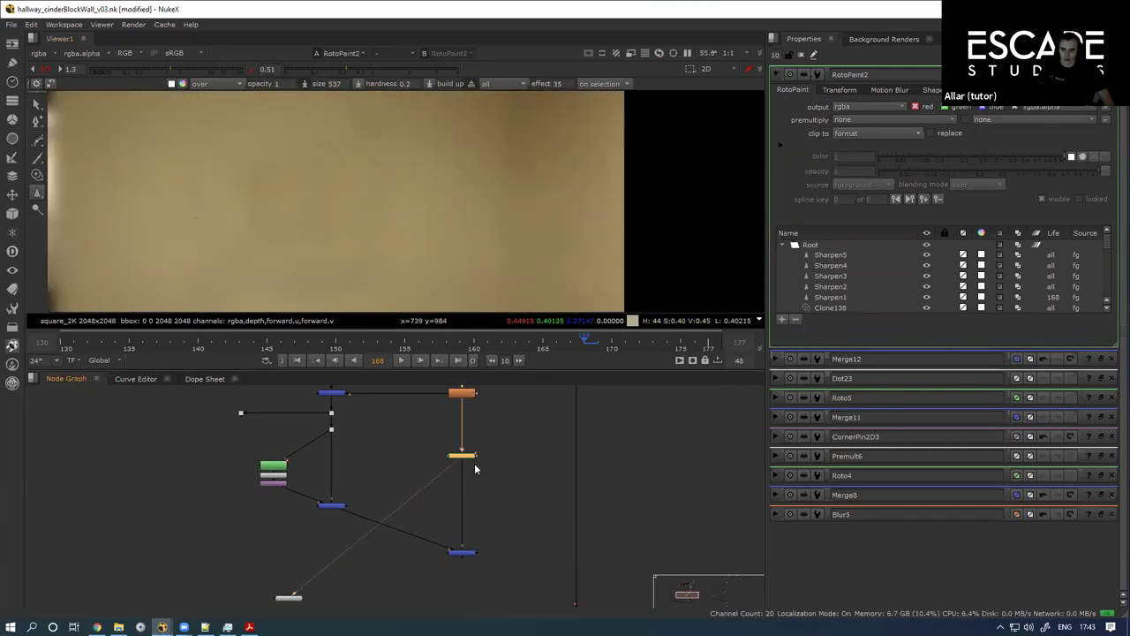
pyautogui.press('b')
pyautogui.moveTo(958, 113); pyautogui.dragTo(1060, 114)
pyautogui.scroll(1, 486, 464)
pyautogui.moveTo(475, 488); pyautogui.dragTo(480, 516)
# Step: Add a Roto node as Blur7's mask and draw a closed Bezier around the central wall area
pyautogui.click(518, 493)
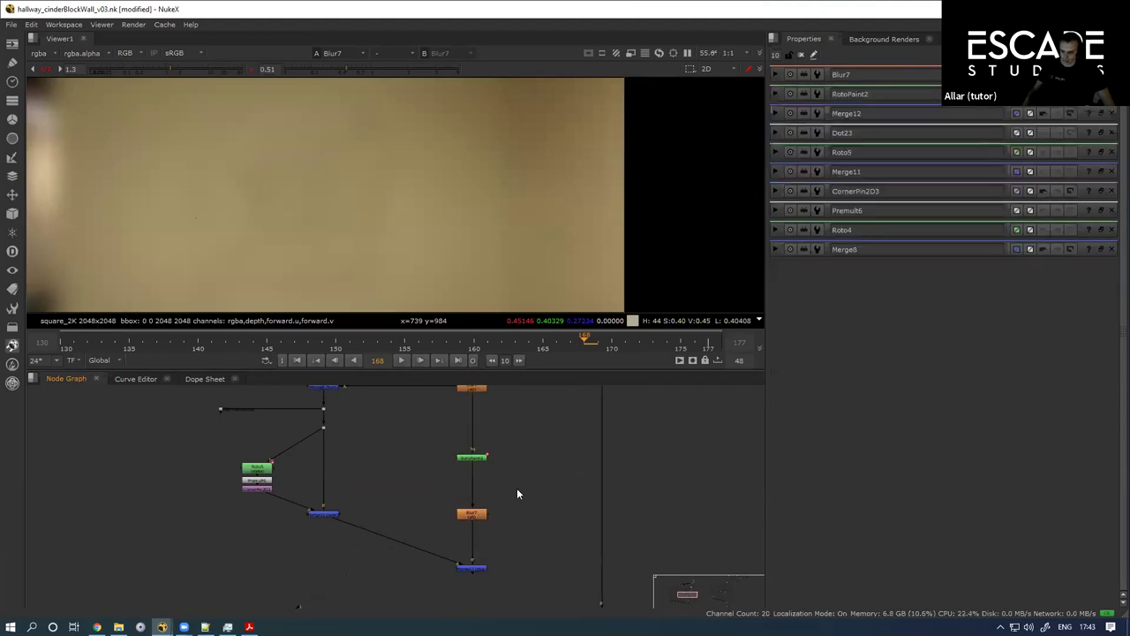
pyautogui.press('o')
pyautogui.scroll(-1, 521, 496)
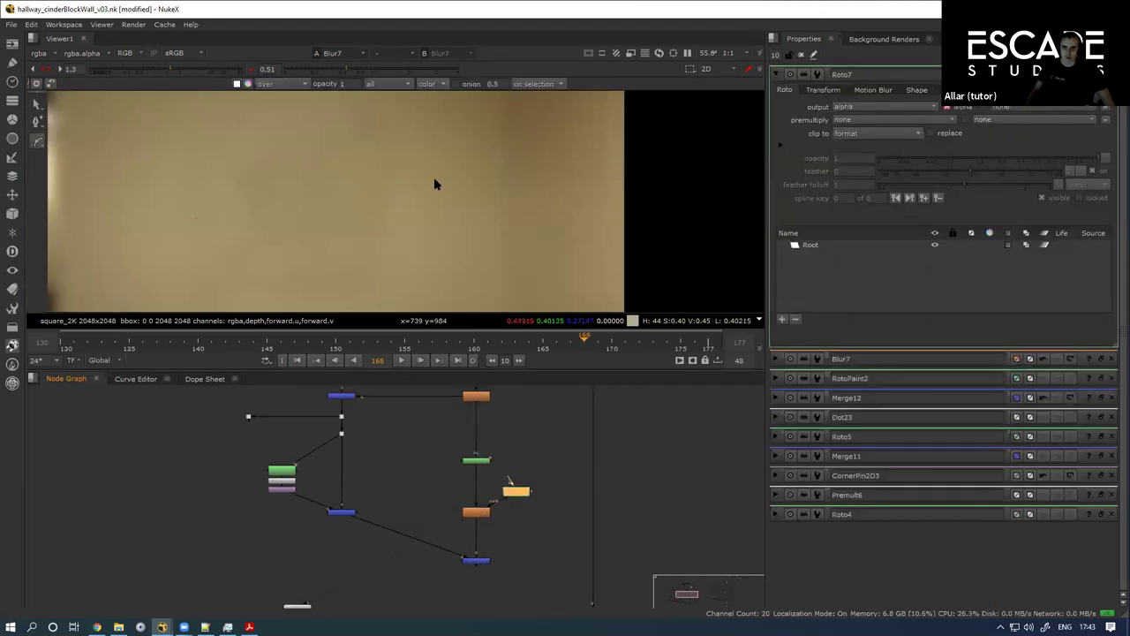
pyautogui.scroll(-4, 383, 171)
pyautogui.click(257, 129)
pyautogui.click(247, 247)
pyautogui.click(280, 298)
pyautogui.click(394, 294)
pyautogui.click(430, 245)
pyautogui.click(426, 178)
pyautogui.click(428, 131)
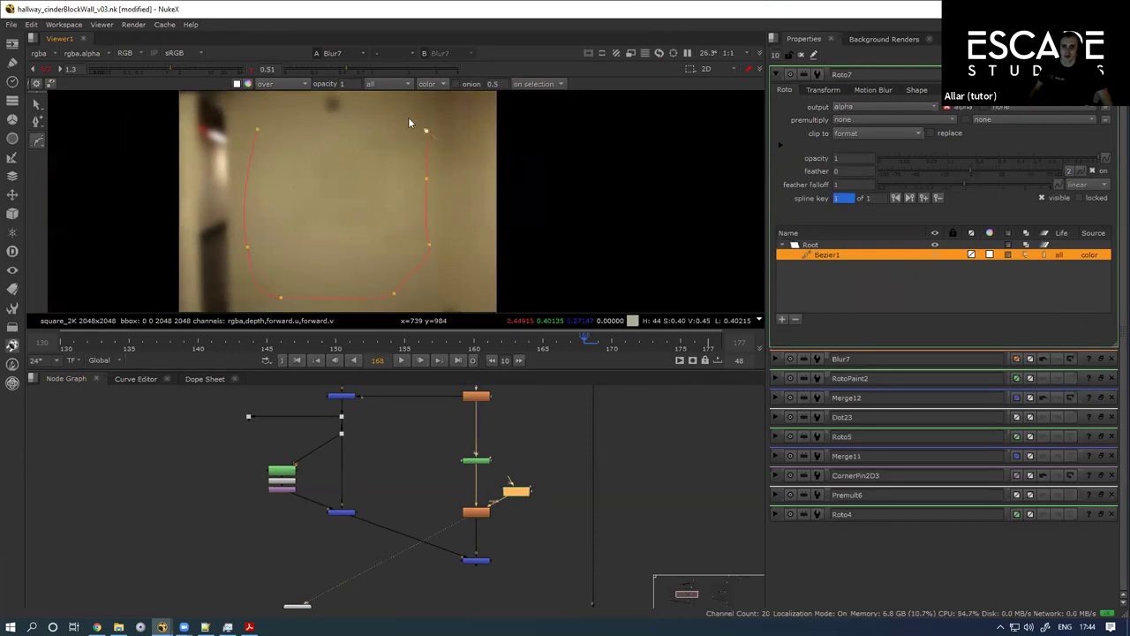
pyautogui.click(257, 130)
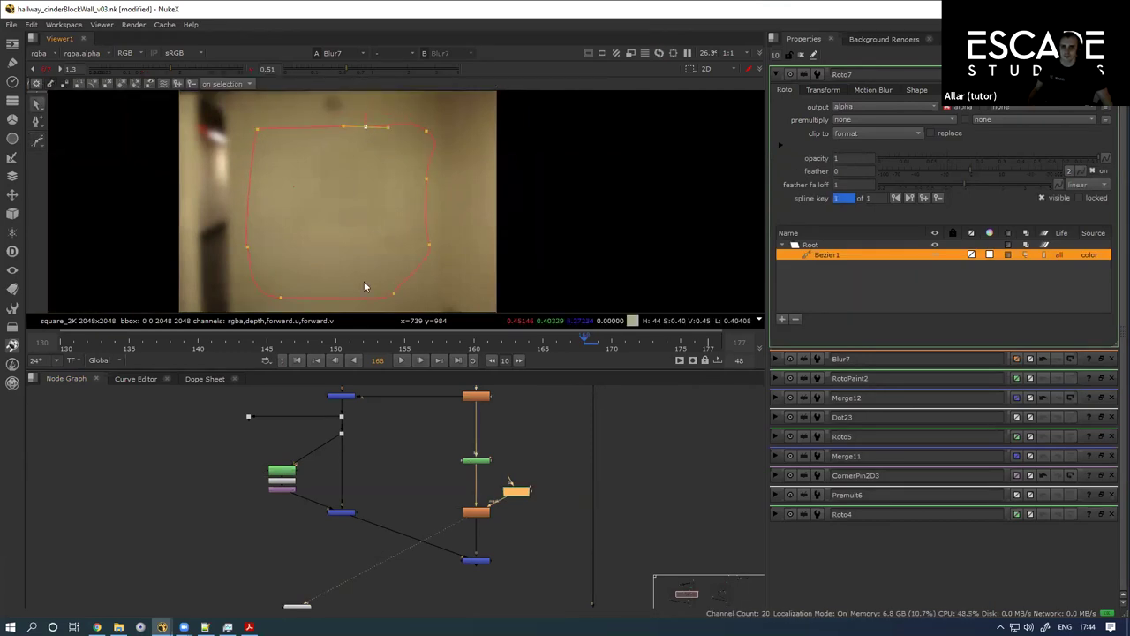
# Step: Soften the Blur7 mask by adding a Blur node of size 59 below Roto7
pyautogui.doubleClick(468, 517)
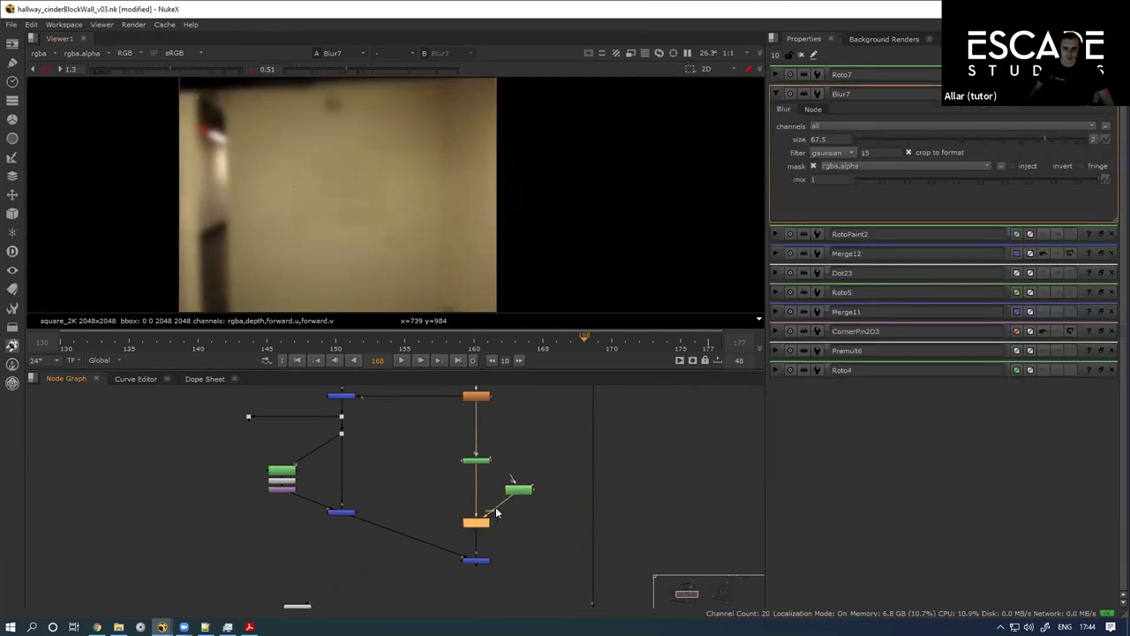
pyautogui.doubleClick(515, 493)
pyautogui.press('b')
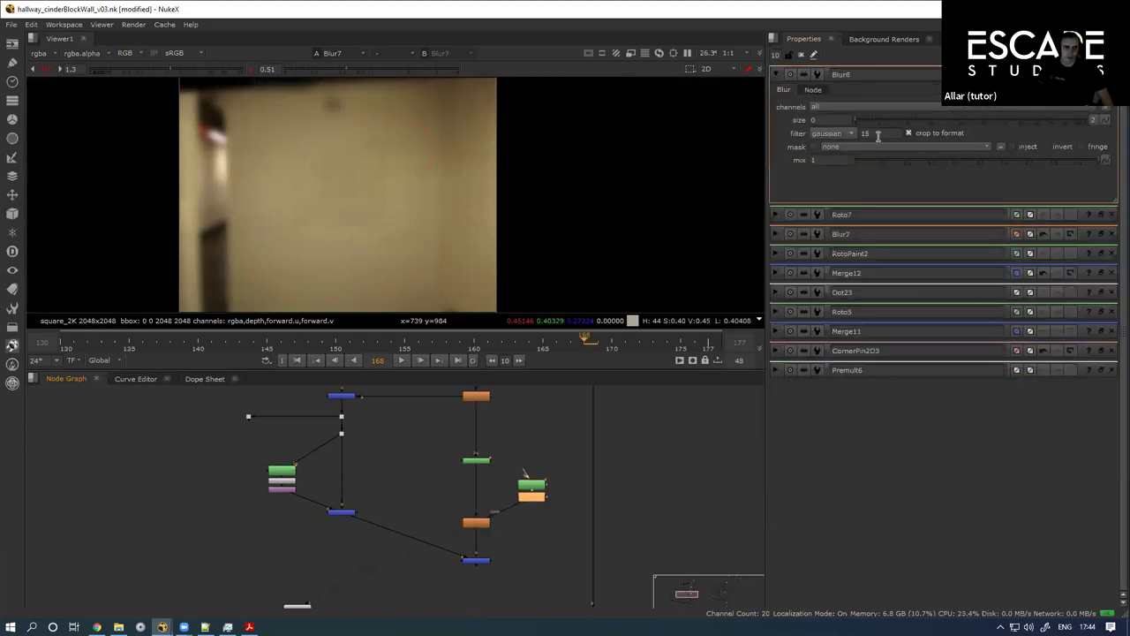
pyautogui.press('f')
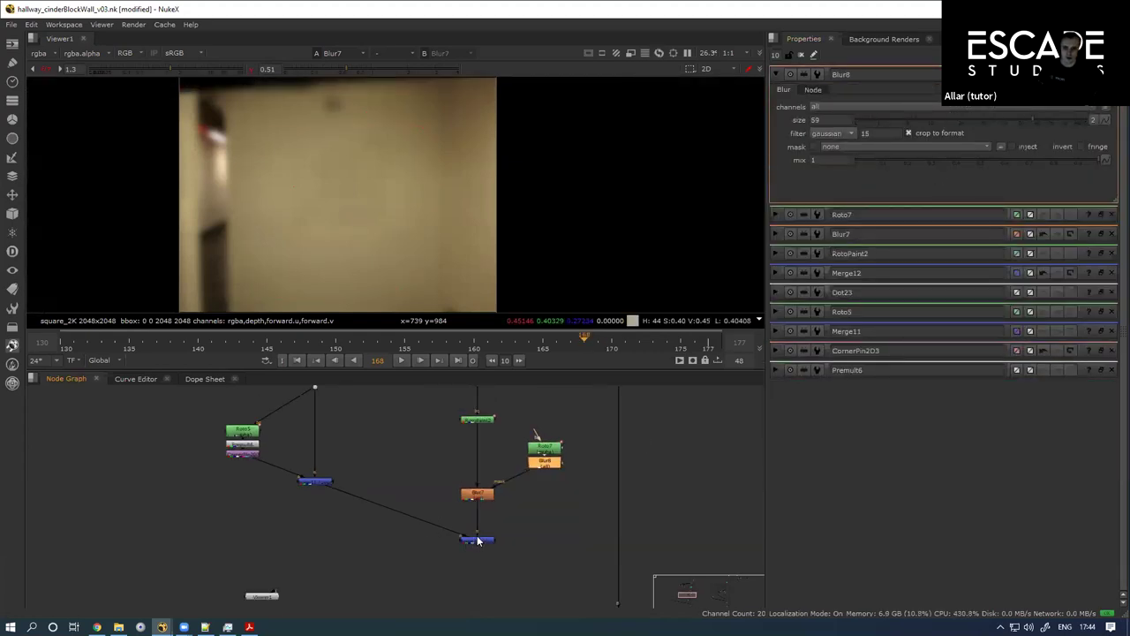
# Step: View the recombined Merge12 output and examine the wall where the sign was removed
pyautogui.doubleClick(477, 538)
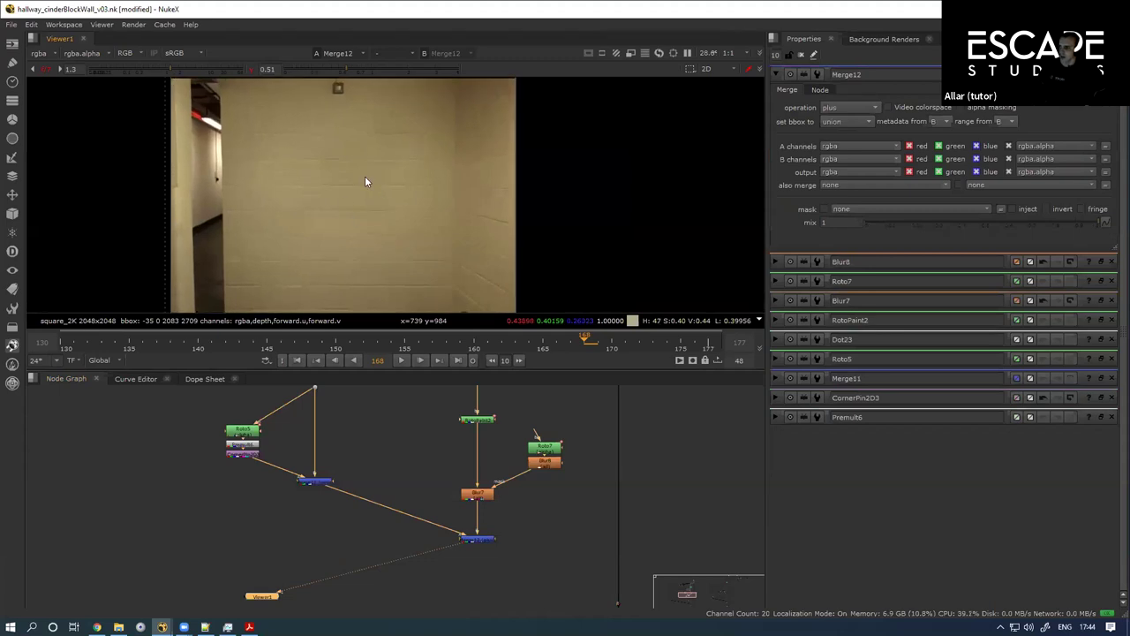
pyautogui.scroll(3, 383, 177)
pyautogui.moveTo(382, 178); pyautogui.dragTo(403, 242)
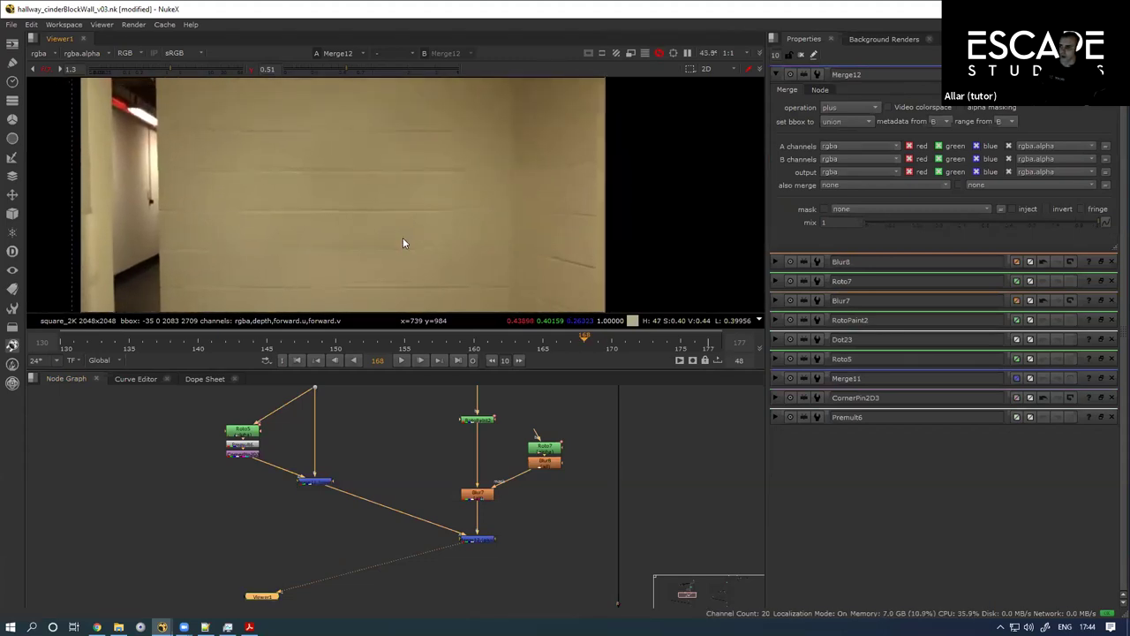
# Step: Review the low-frequency branch and Merge12, and view the CornerPin2D3 high-frequency patch
pyautogui.scroll(-3, 432, 468)
pyautogui.moveTo(442, 453); pyautogui.dragTo(468, 535)
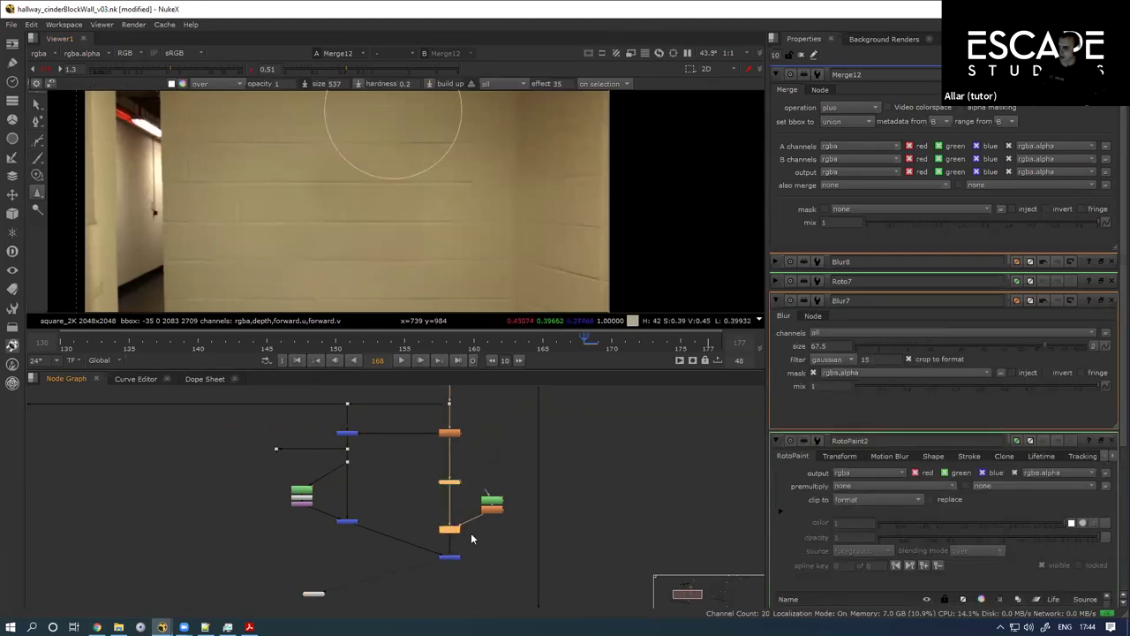
pyautogui.click(450, 557)
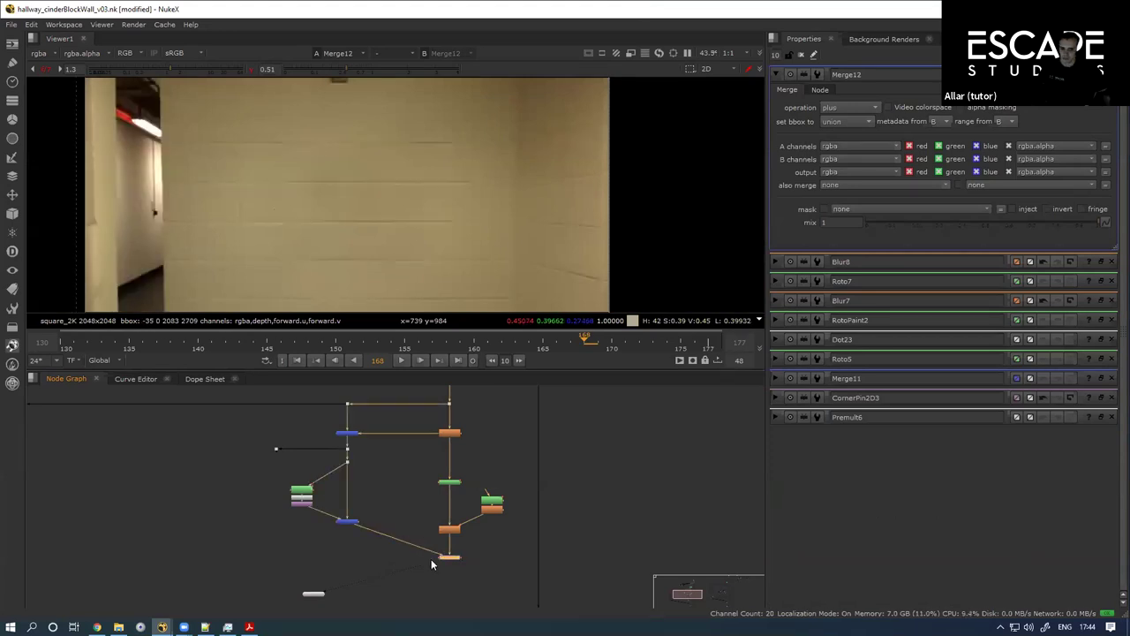
pyautogui.scroll(4, 363, 477)
pyautogui.doubleClick(277, 514)
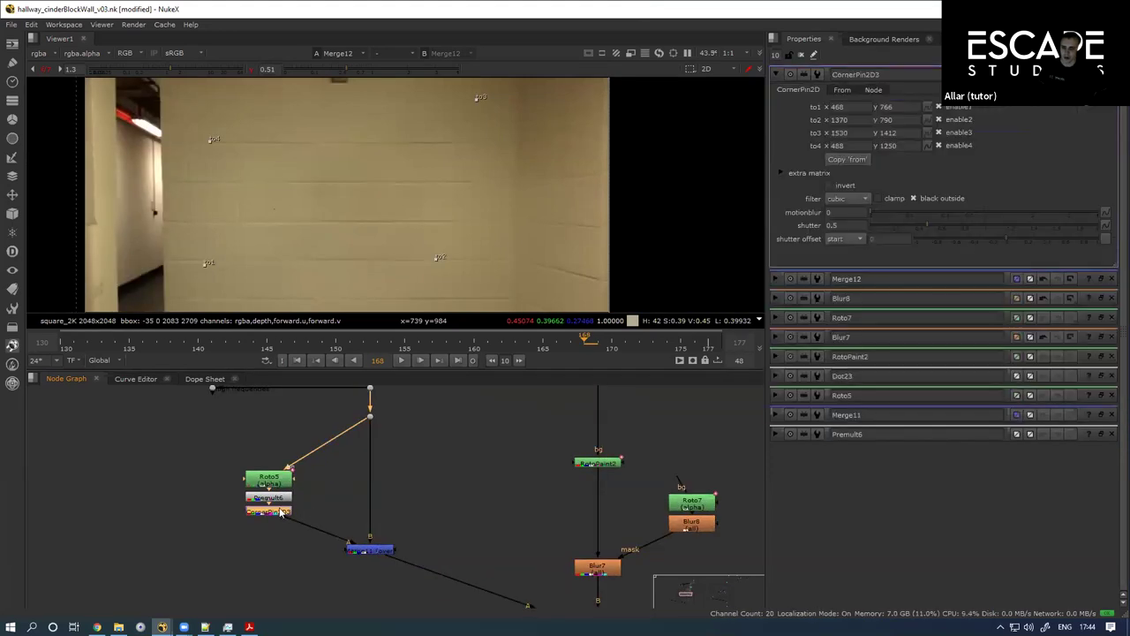
pyautogui.press('1')
pyautogui.scroll(-2, 318, 499)
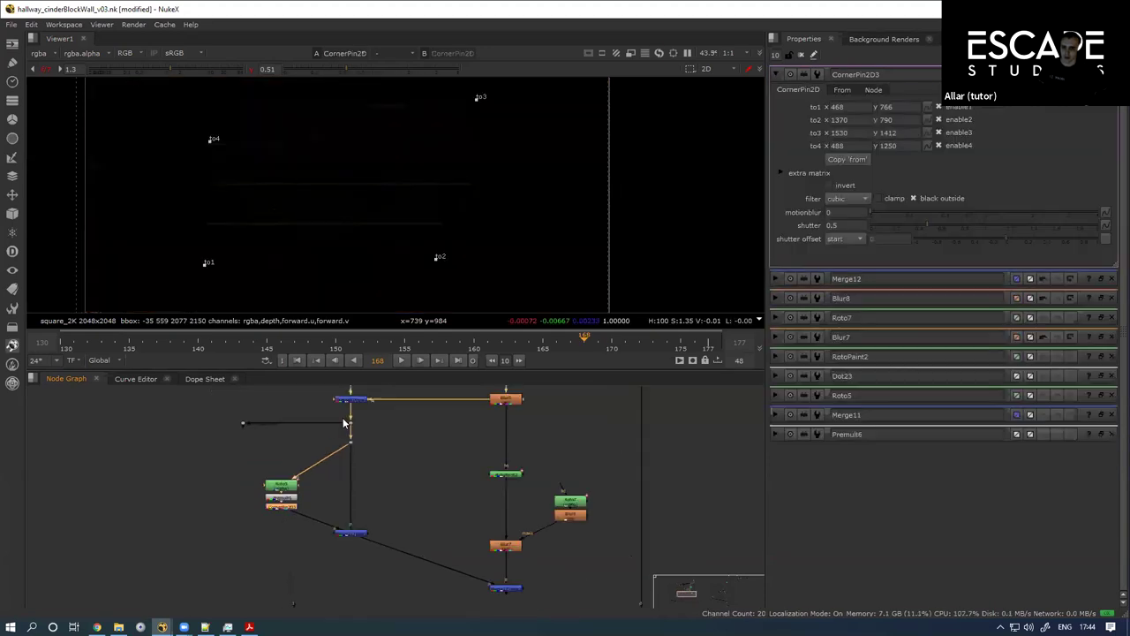
# Step: Copy the patch branch from Dot23 through Roto5, Premult6, CornerPin2D3 and Merge11, and paste it into the empty area on the other side of the graph
pyautogui.scroll(-3, 337, 488)
pyautogui.moveTo(382, 475); pyautogui.dragTo(464, 454)
pyautogui.scroll(3, 352, 511)
pyautogui.moveTo(366, 513); pyautogui.dragTo(540, 389)
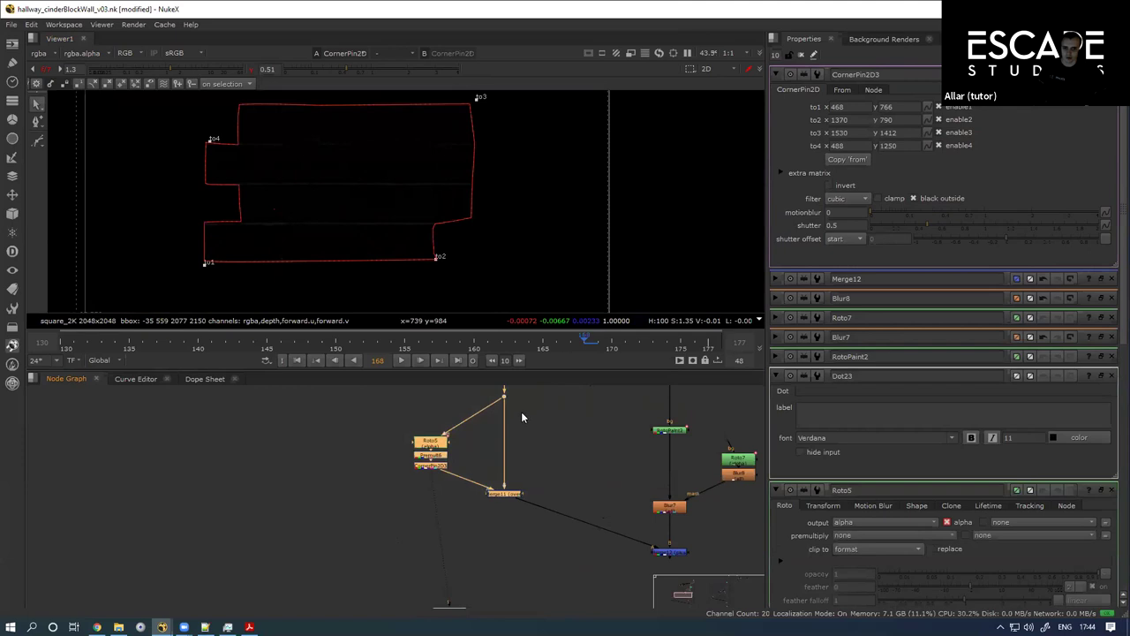
pyautogui.moveTo(345, 460); pyautogui.dragTo(333, 466)
pyautogui.scroll(-4, 333, 466)
pyautogui.moveTo(265, 470); pyautogui.dragTo(408, 472)
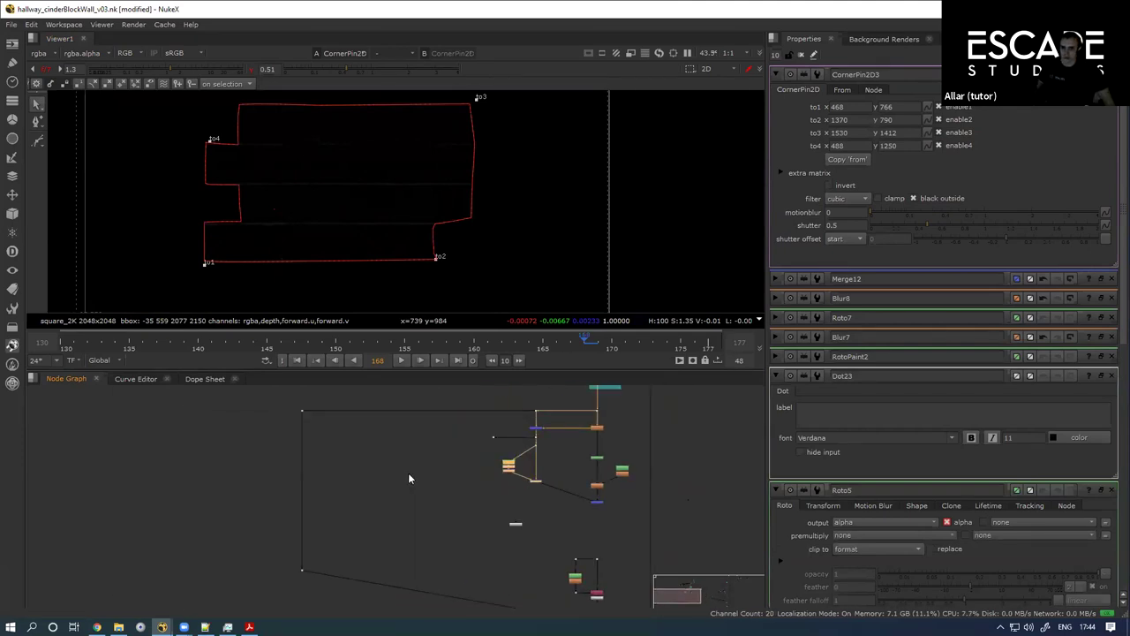
pyautogui.scroll(1, 401, 473)
pyautogui.click(377, 472)
pyautogui.hotkey('ctrl', 'v')
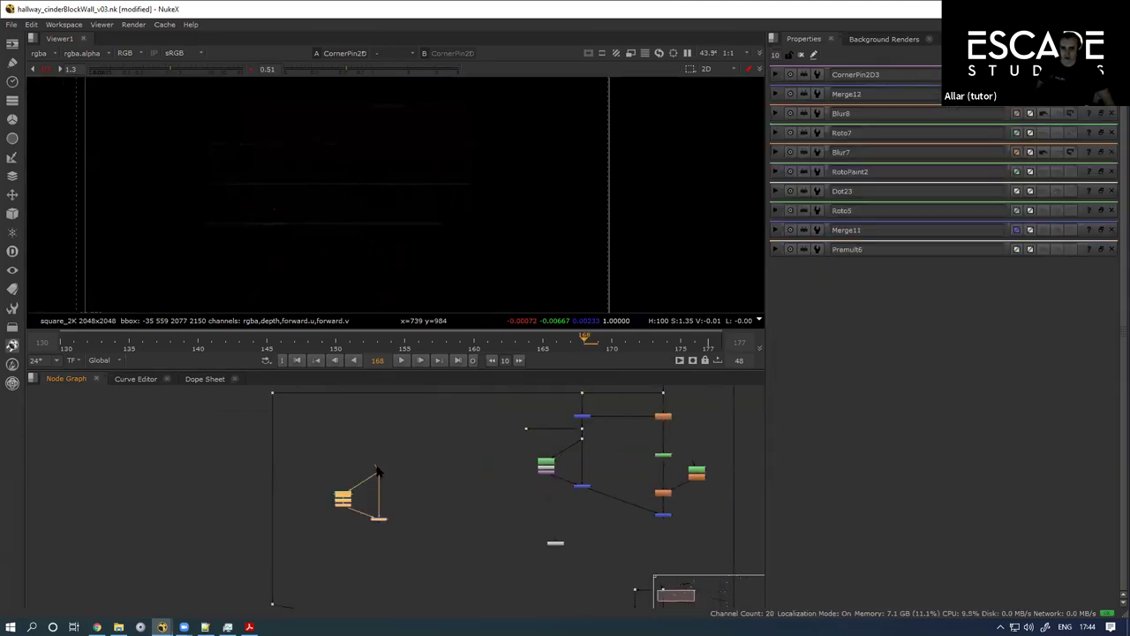
# Step: Connect the pasted patch branch to the corner dot carrying the stabilised plate, and view its Merge13 output
pyautogui.moveTo(229, 447); pyautogui.dragTo(271, 397)
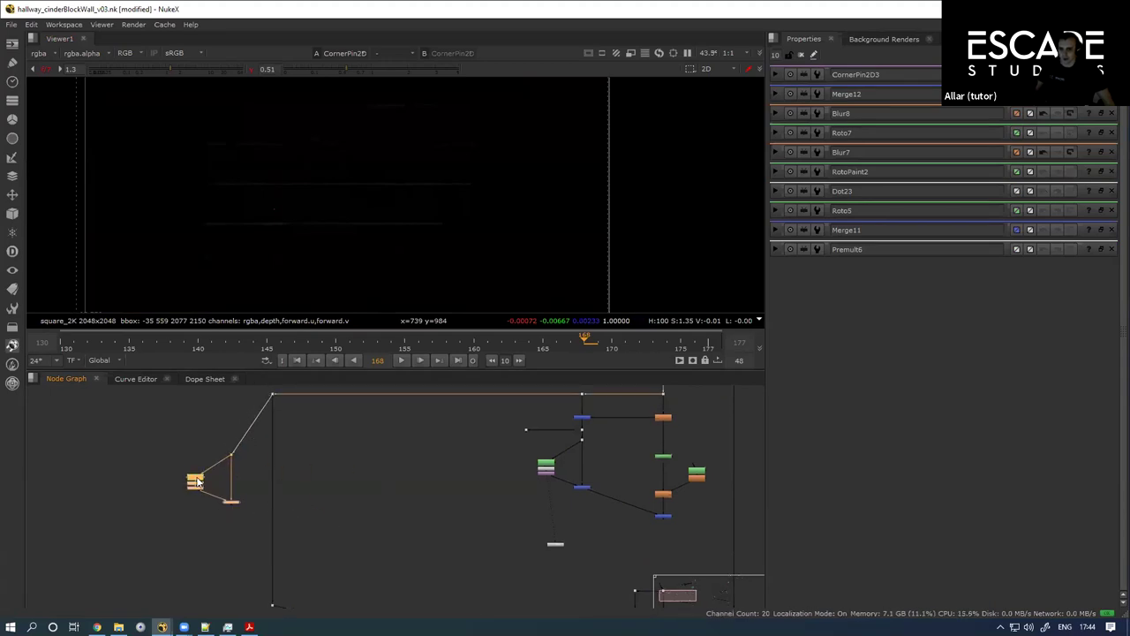
pyautogui.press('1')
pyautogui.click(197, 479)
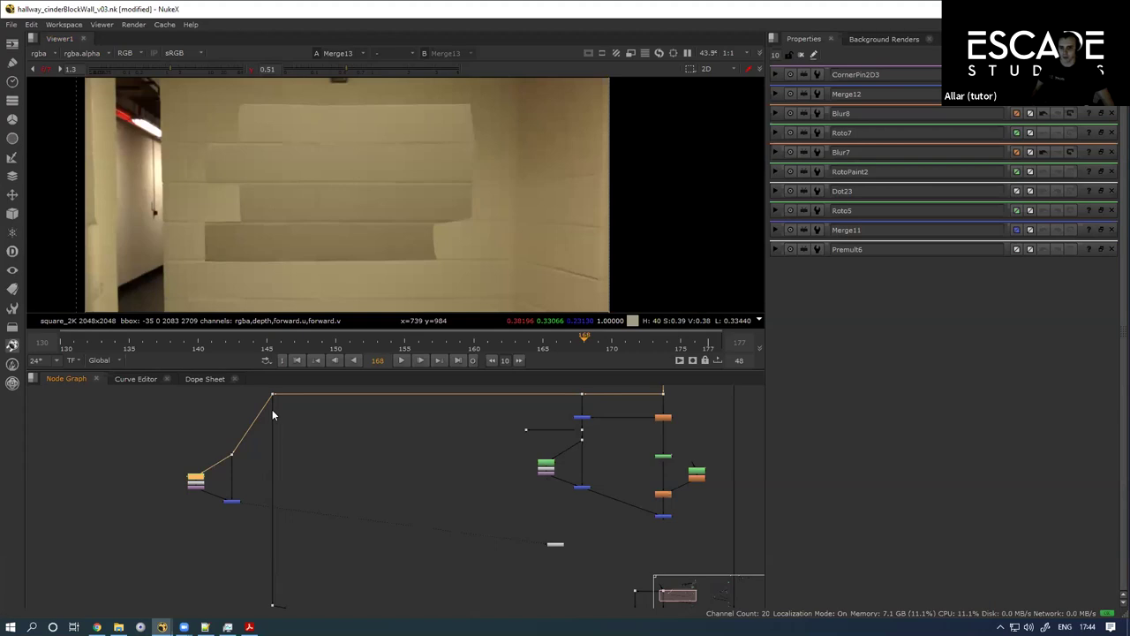
pyautogui.scroll(-2, 277, 455)
pyautogui.moveTo(274, 476); pyautogui.dragTo(260, 507)
pyautogui.scroll(1, 279, 405)
pyautogui.scroll(3, 260, 505)
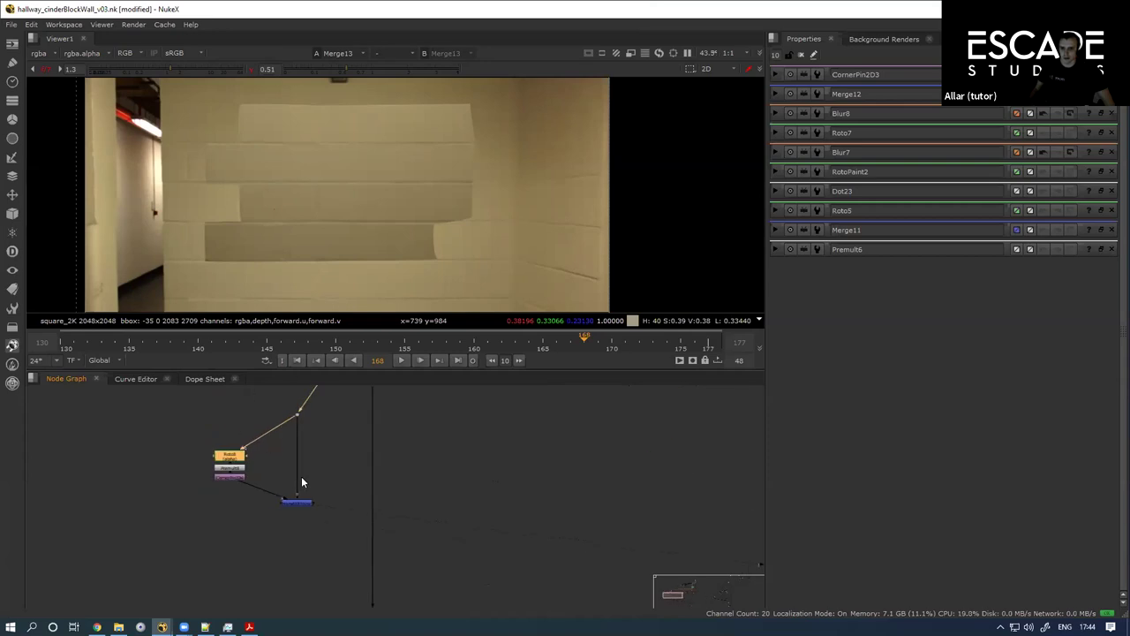
pyautogui.scroll(-2, 301, 482)
pyautogui.scroll(-2, 198, 466)
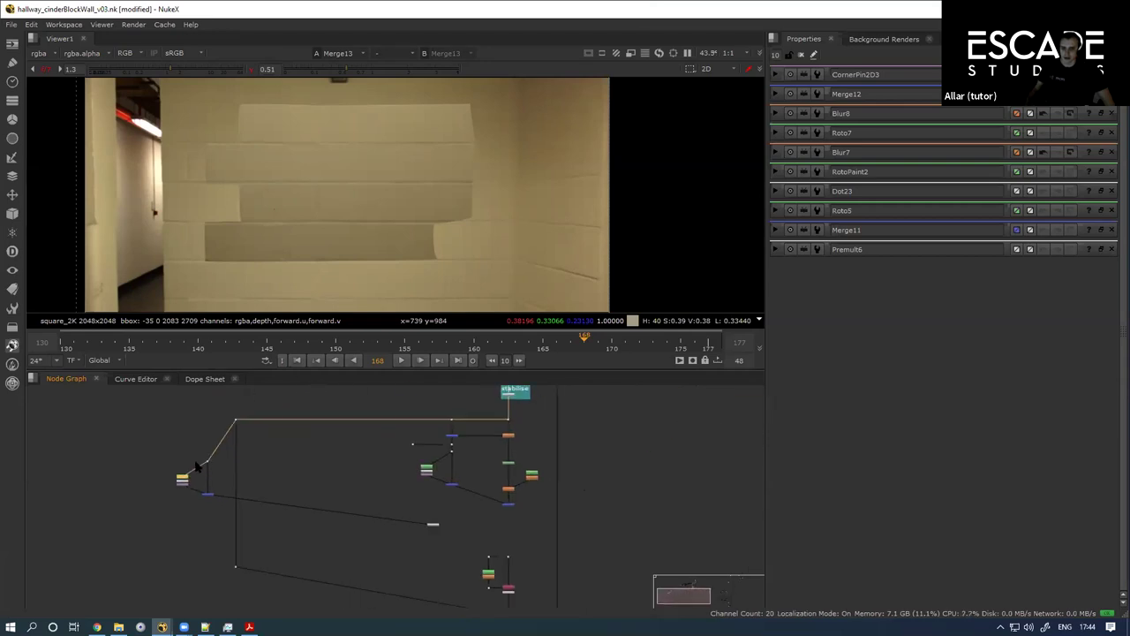
# Step: Assign Merge12 to the second viewer input and compare it repeatedly with the plain patch in Merge13
pyautogui.moveTo(477, 514); pyautogui.dragTo(519, 500)
pyautogui.press('2')
pyautogui.click(520, 503)
pyautogui.press('1')
pyautogui.press('2')
pyautogui.press('1')
pyautogui.press('2')
pyautogui.press('1')
pyautogui.press('2')
pyautogui.press('1')
pyautogui.press('2')
pyautogui.press('1')
pyautogui.press('2')
pyautogui.press('1')
pyautogui.press('2')
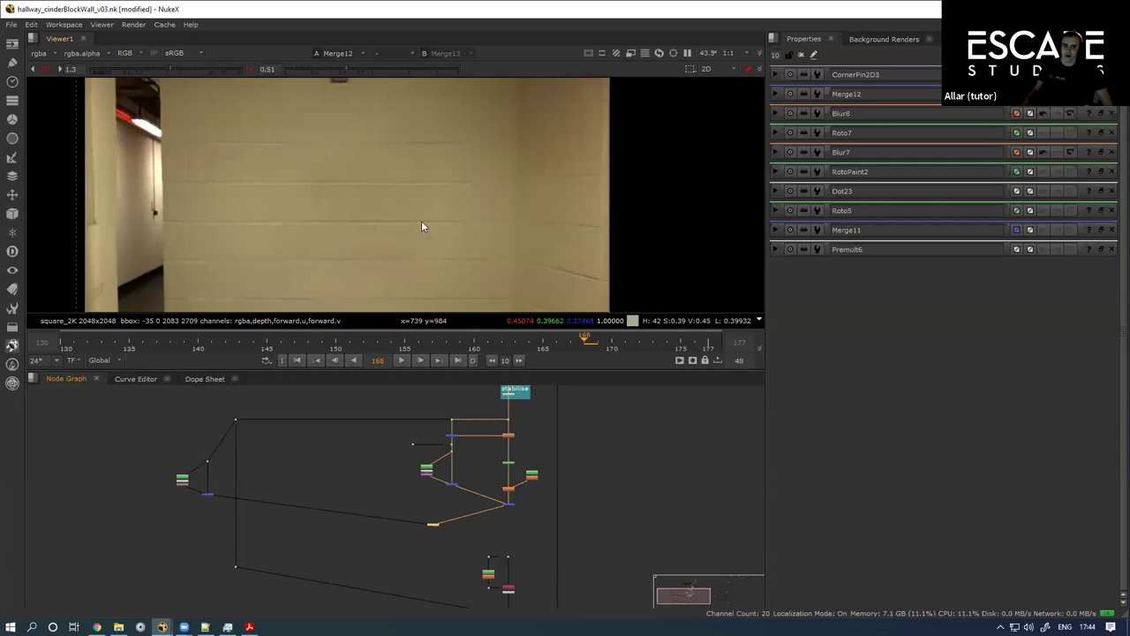
# Step: Compare Merge13 and Merge12 close up in the maximized viewer, then restore the layout and fit the image
pyautogui.press('space')
pyautogui.scroll(3, 351, 456)
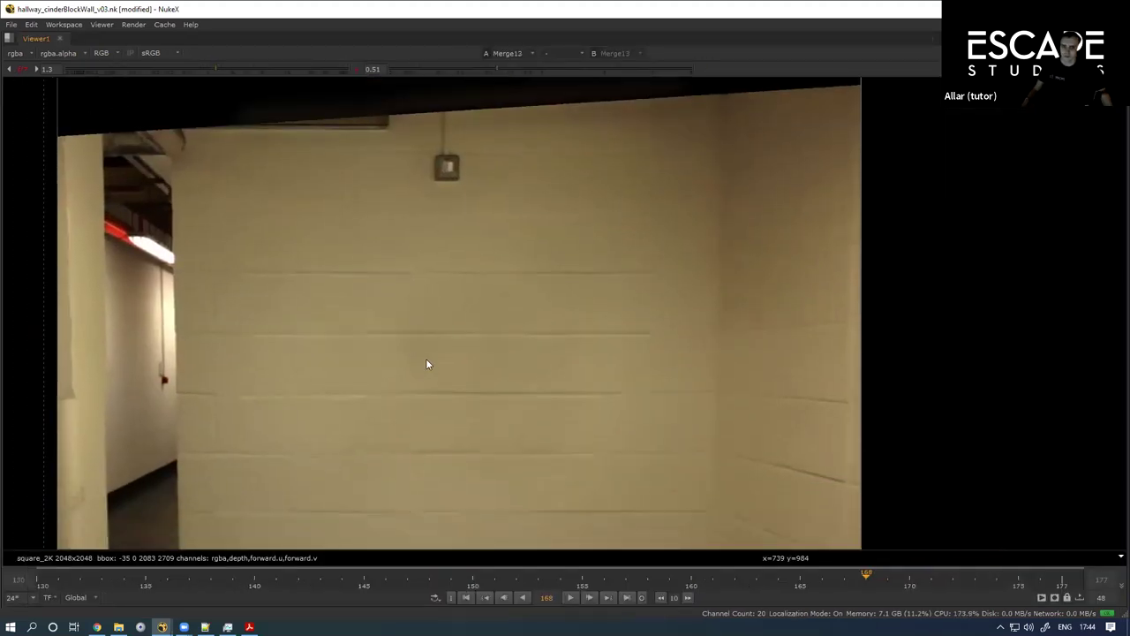
pyautogui.press('2')
pyautogui.press('1')
pyautogui.press('2')
pyautogui.press('1')
pyautogui.press('2')
pyautogui.press('1')
pyautogui.press('2')
pyautogui.moveTo(402, 260); pyautogui.dragTo(419, 89)
pyautogui.moveTo(425, 395); pyautogui.dragTo(428, 309)
pyautogui.scroll(3, 440, 347)
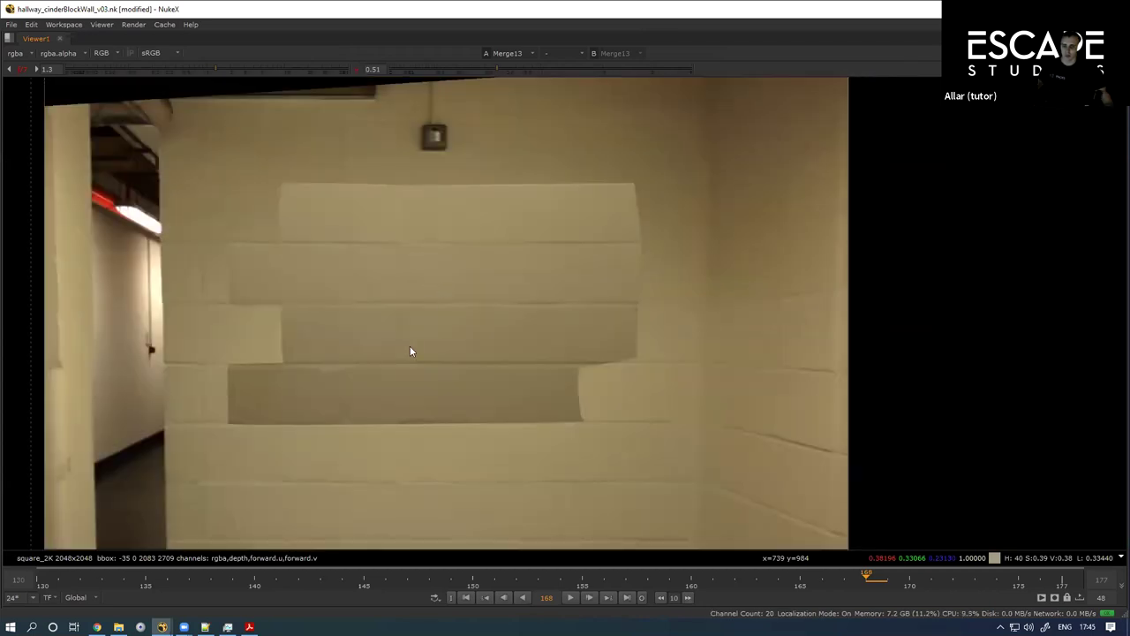
pyautogui.press('2')
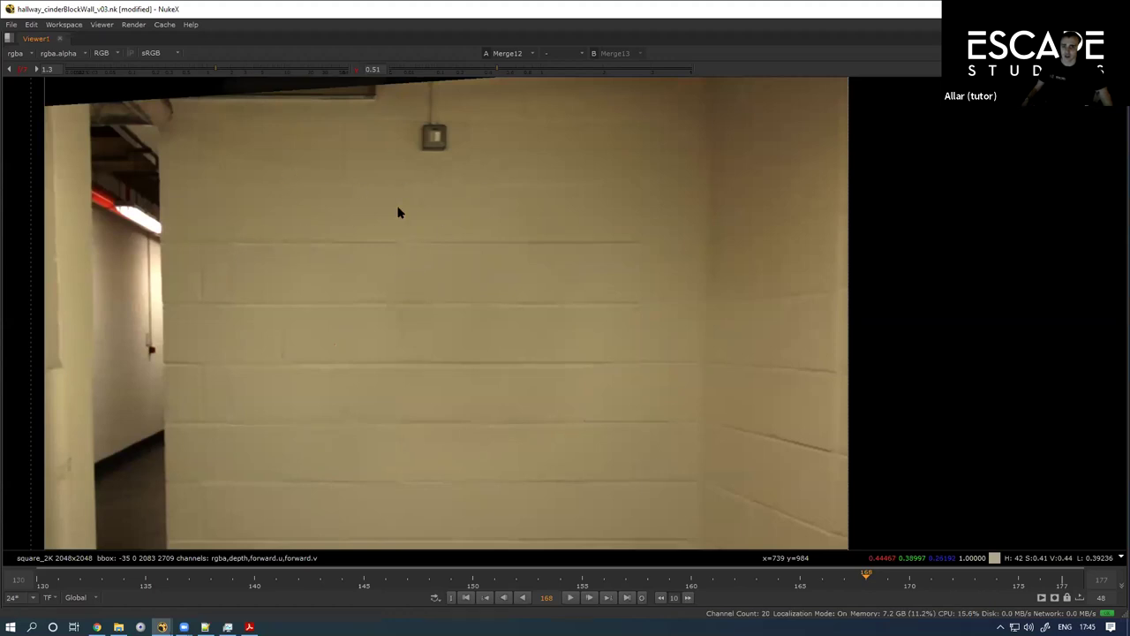
pyautogui.moveTo(487, 253); pyautogui.dragTo(485, 225)
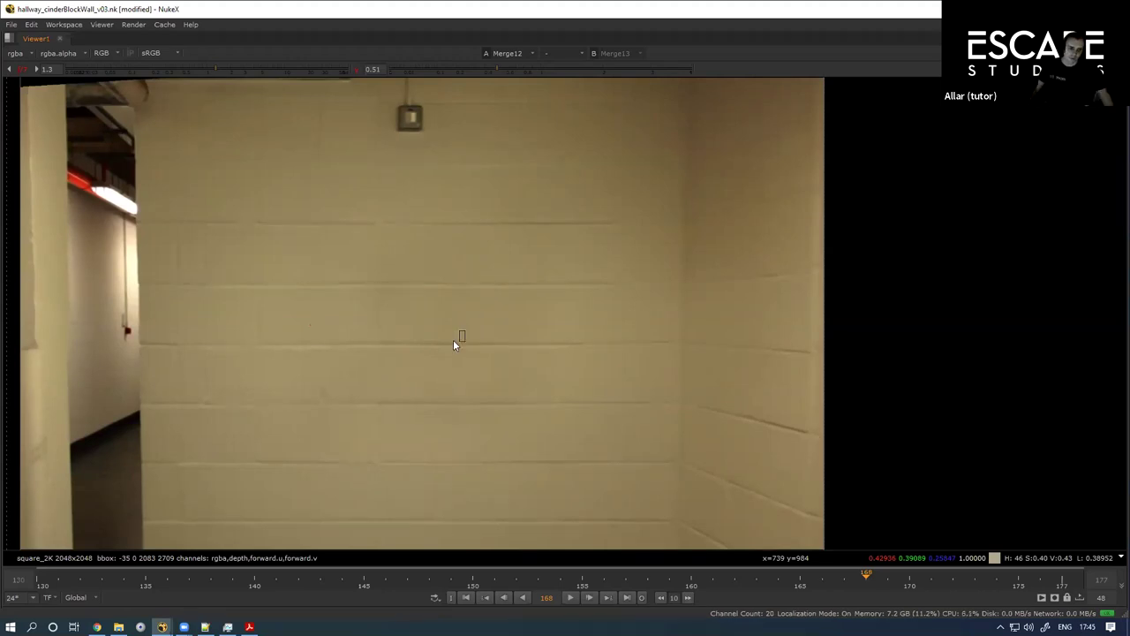
pyautogui.press('f')
pyautogui.press('space')
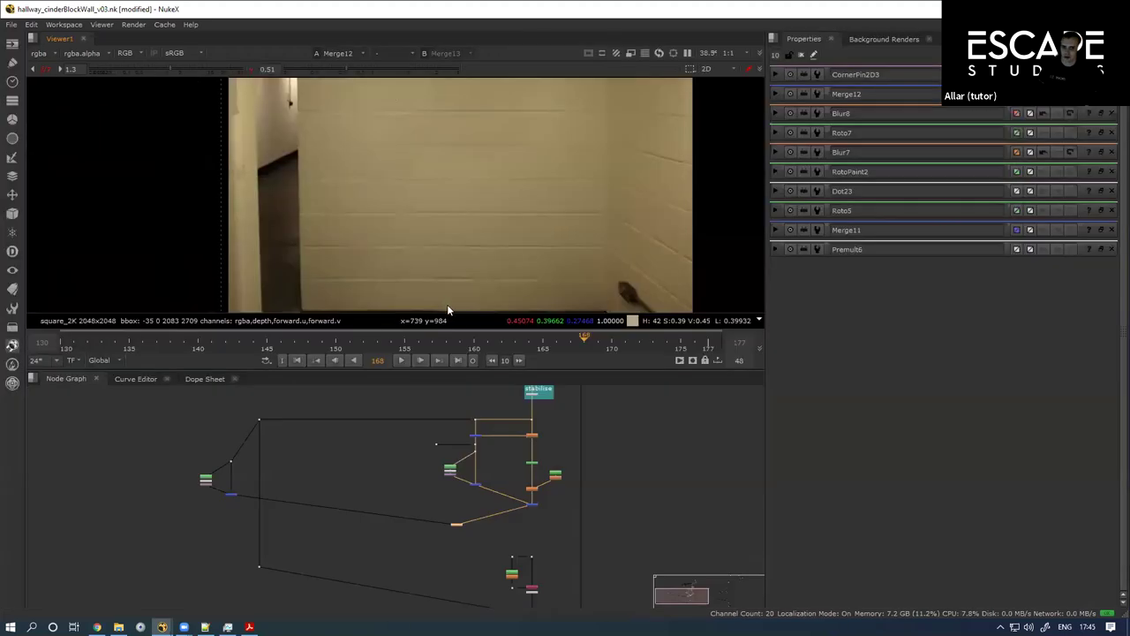
pyautogui.press('f')
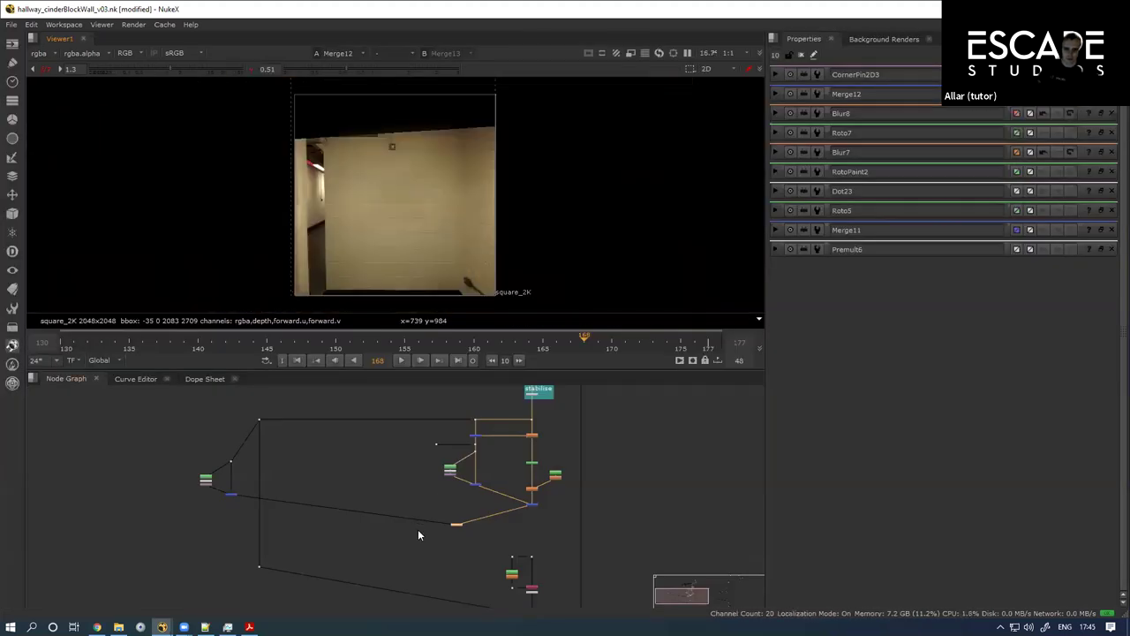
# Step: Connect the dot above the Copy node's mask branch to Merge12, and view the Merge7 composite after the unstabilise section
pyautogui.scroll(-1, 524, 537)
pyautogui.scroll(8, 523, 529)
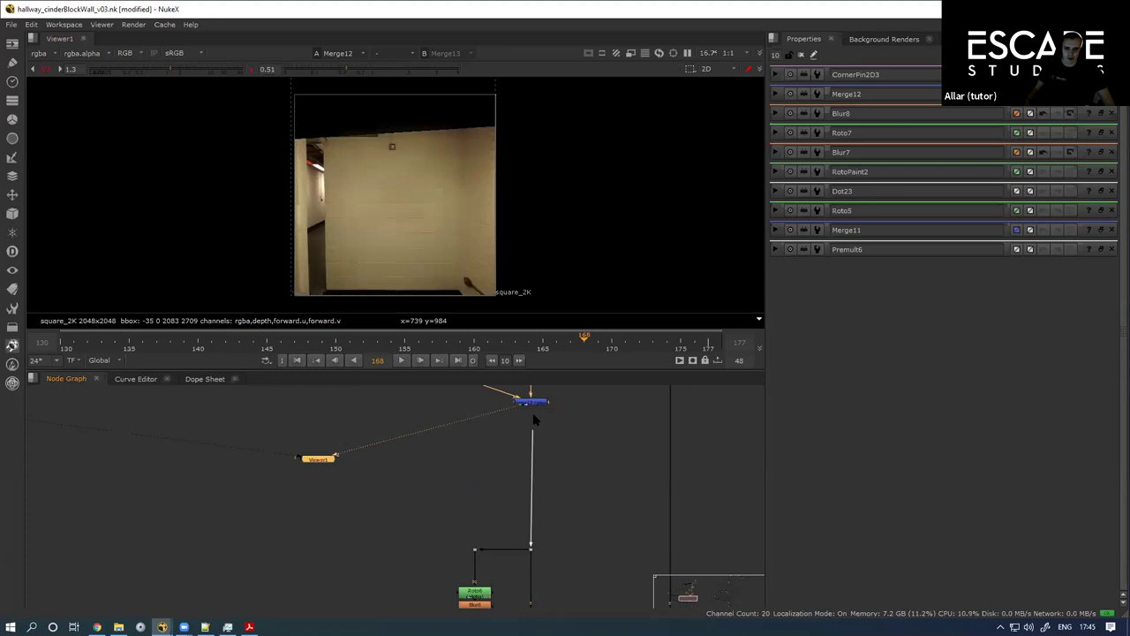
pyautogui.moveTo(519, 513); pyautogui.dragTo(485, 352)
pyautogui.press('1')
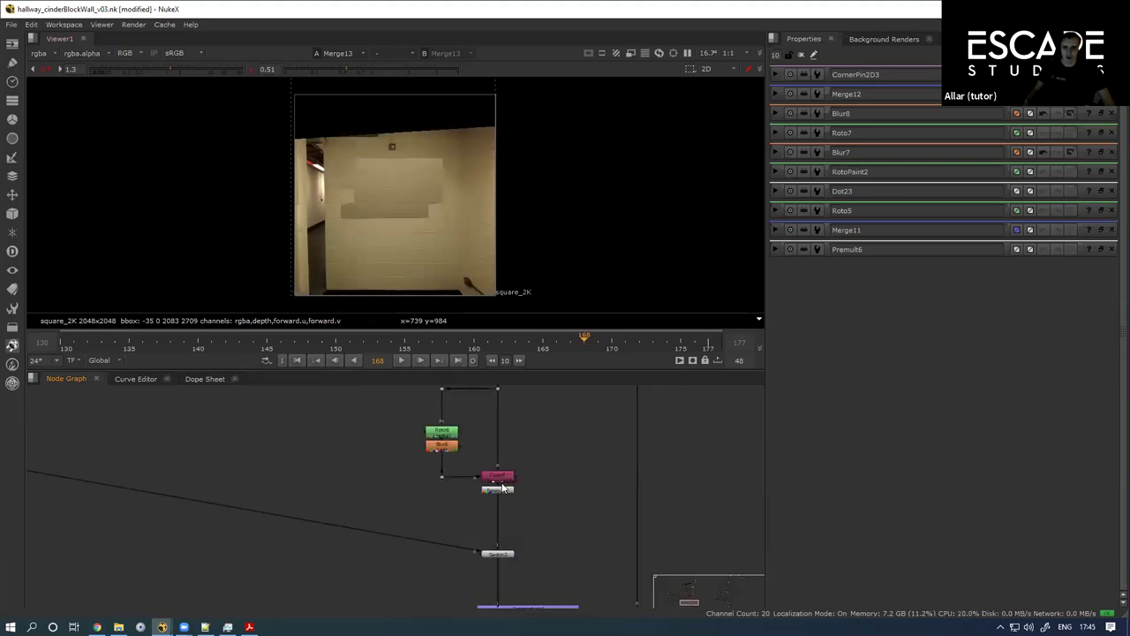
pyautogui.click(508, 494)
pyautogui.press('1')
pyautogui.scroll(-2, 506, 518)
pyautogui.moveTo(573, 553); pyautogui.dragTo(482, 439)
pyautogui.moveTo(570, 449); pyautogui.dragTo(468, 519)
pyautogui.press('1')
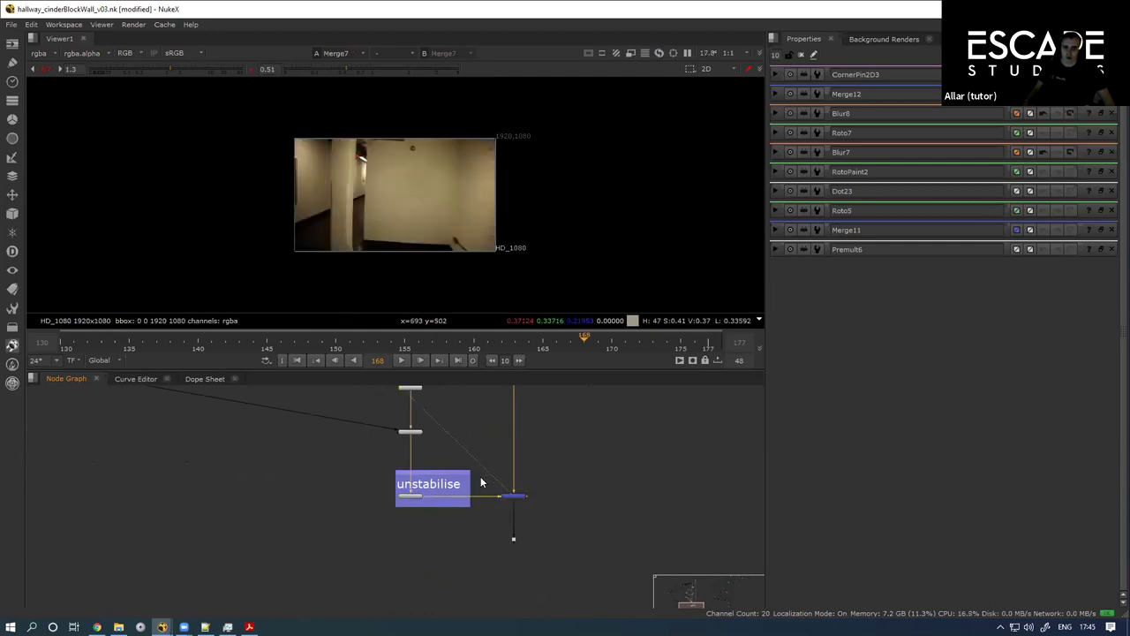
# Step: Maximize the viewer and play back Merge7 over frames 164 to 177 to check the cleaned wall in motion
pyautogui.press('space')
pyautogui.press('f')
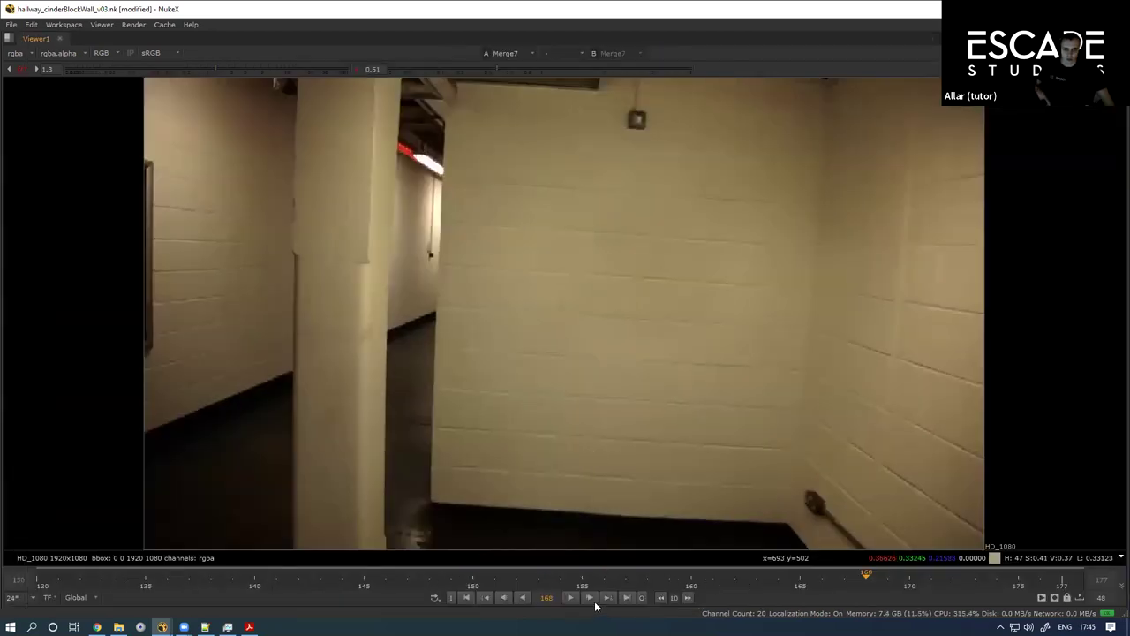
pyautogui.click(570, 598)
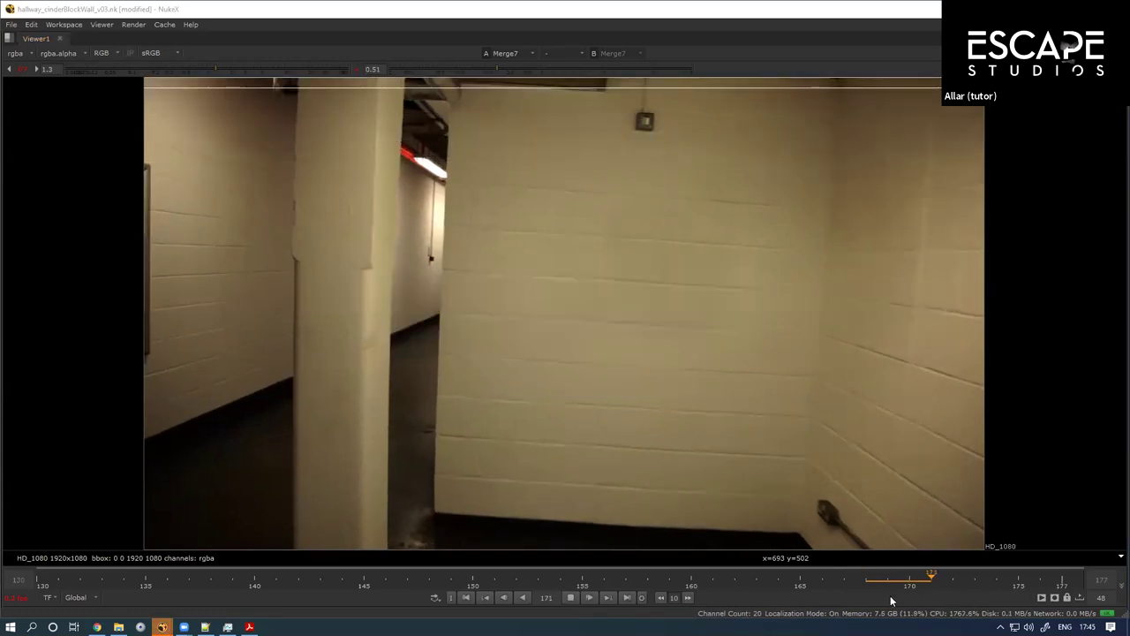
pyautogui.click(780, 575)
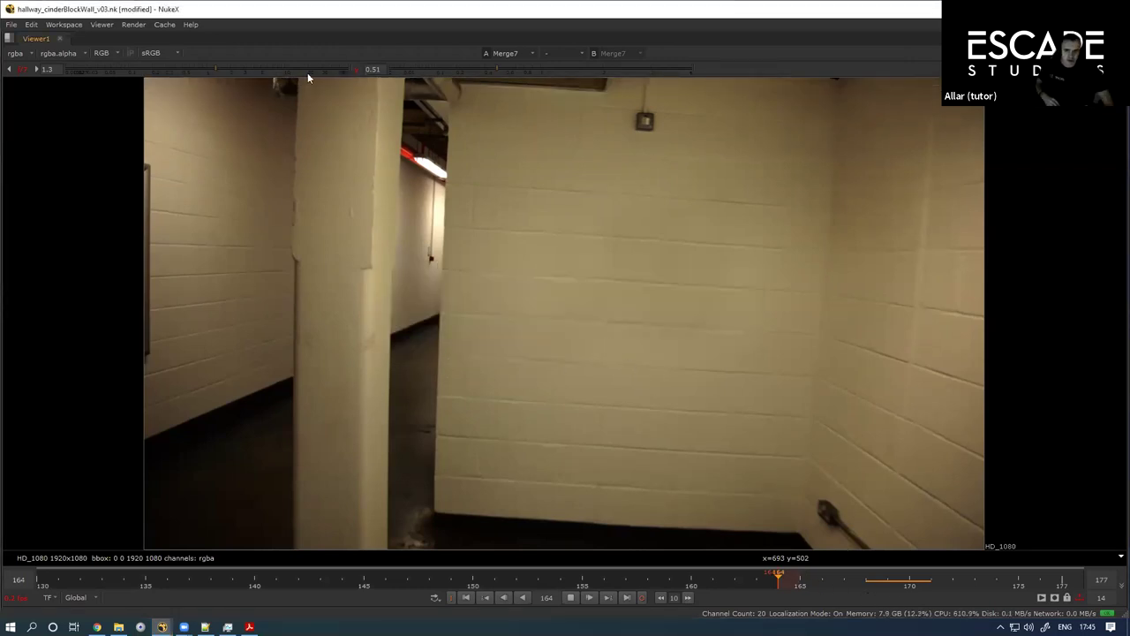
pyautogui.press('Right')
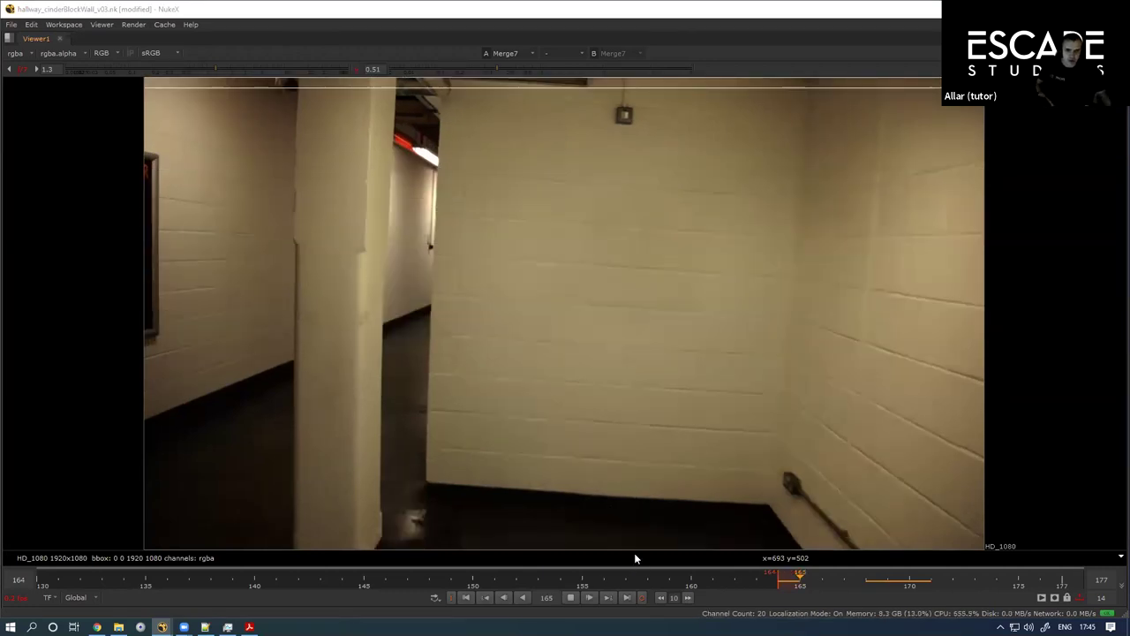
pyautogui.press('Right')
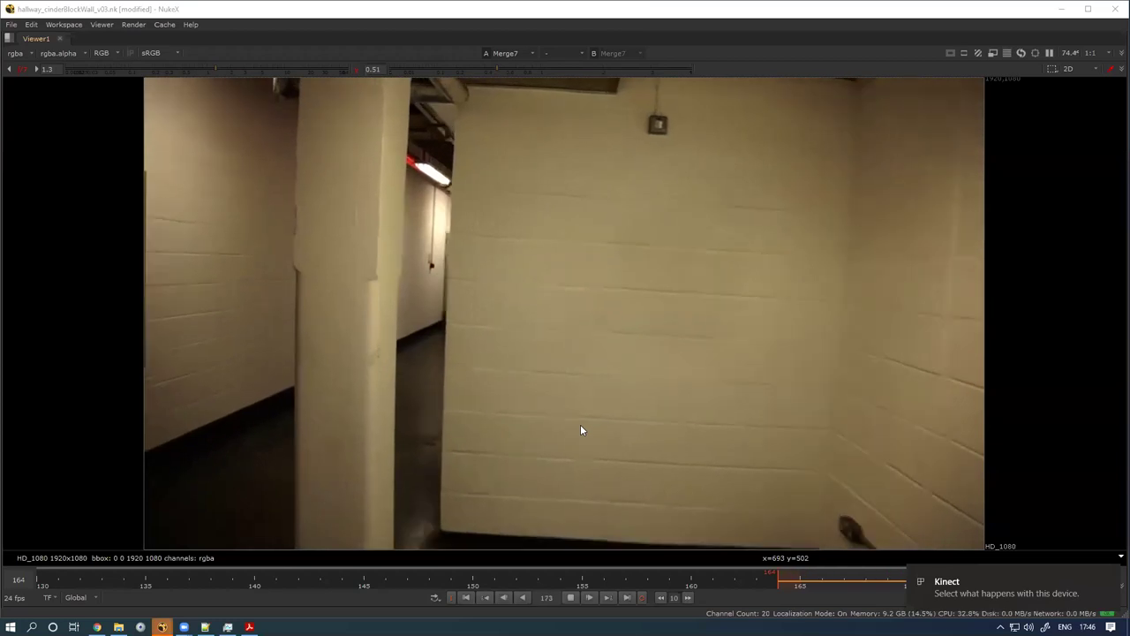
pyautogui.click(571, 598)
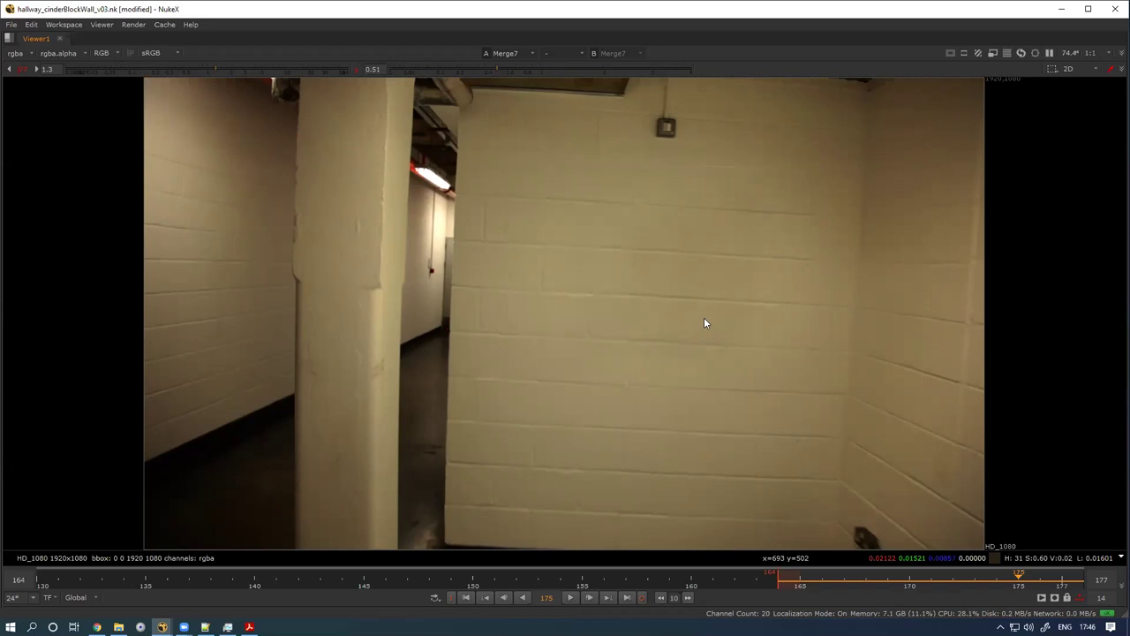
# Step: Restore the panel layout and view the Merge12 output at frame 175
pyautogui.press('space')
pyautogui.scroll(-6, 424, 444)
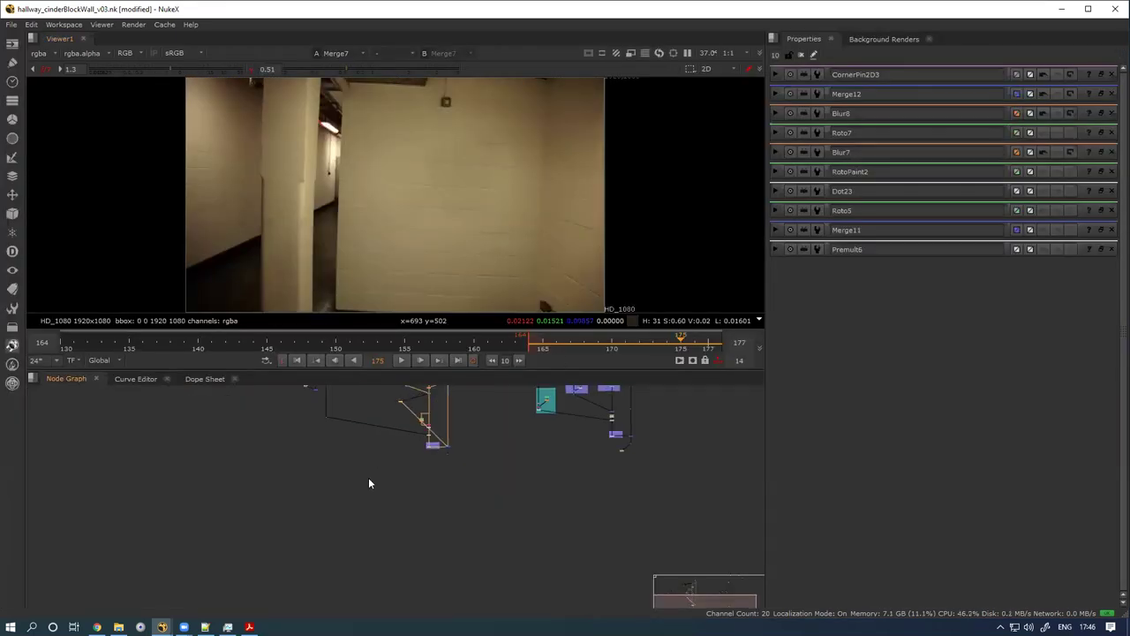
pyautogui.moveTo(368, 480); pyautogui.dragTo(351, 568)
pyautogui.scroll(4, 390, 497)
pyautogui.scroll(5, 358, 516)
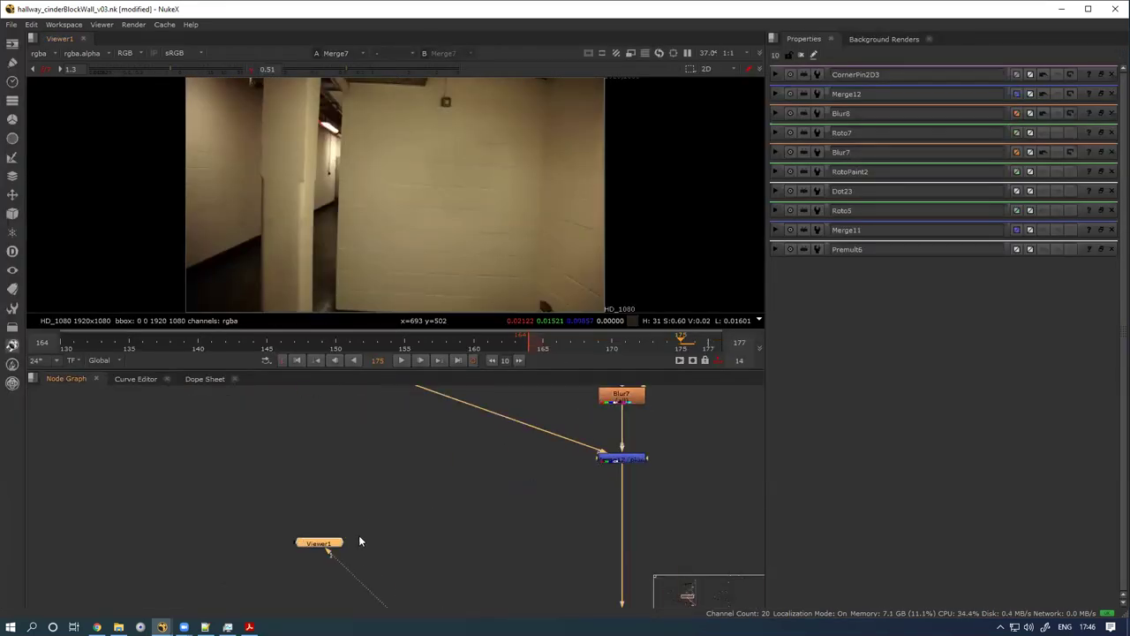
pyautogui.scroll(-6, 345, 521)
pyautogui.moveTo(442, 526); pyautogui.dragTo(504, 506)
pyautogui.press('1')
pyautogui.click(497, 514)
# Step: View Merge13 at frame 175 and compare the plain patch with the frequency-separated Merge12 result
pyautogui.scroll(-5, 452, 522)
pyautogui.moveTo(269, 533); pyautogui.dragTo(362, 508)
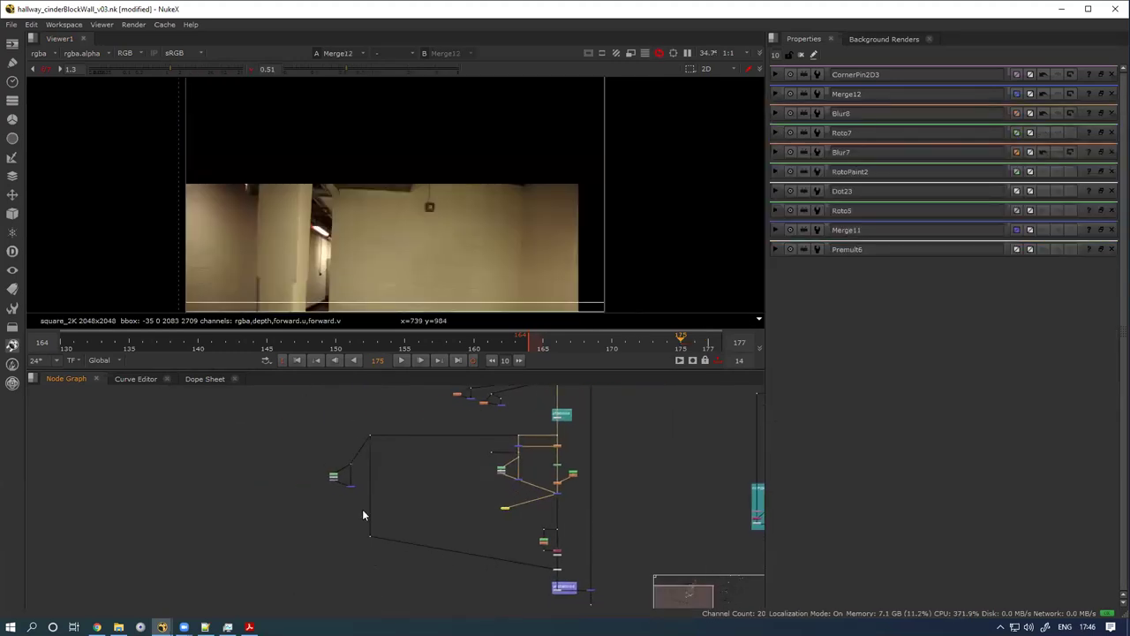
pyautogui.scroll(3, 360, 504)
pyautogui.click(366, 485)
pyautogui.press('1')
pyautogui.press('1')
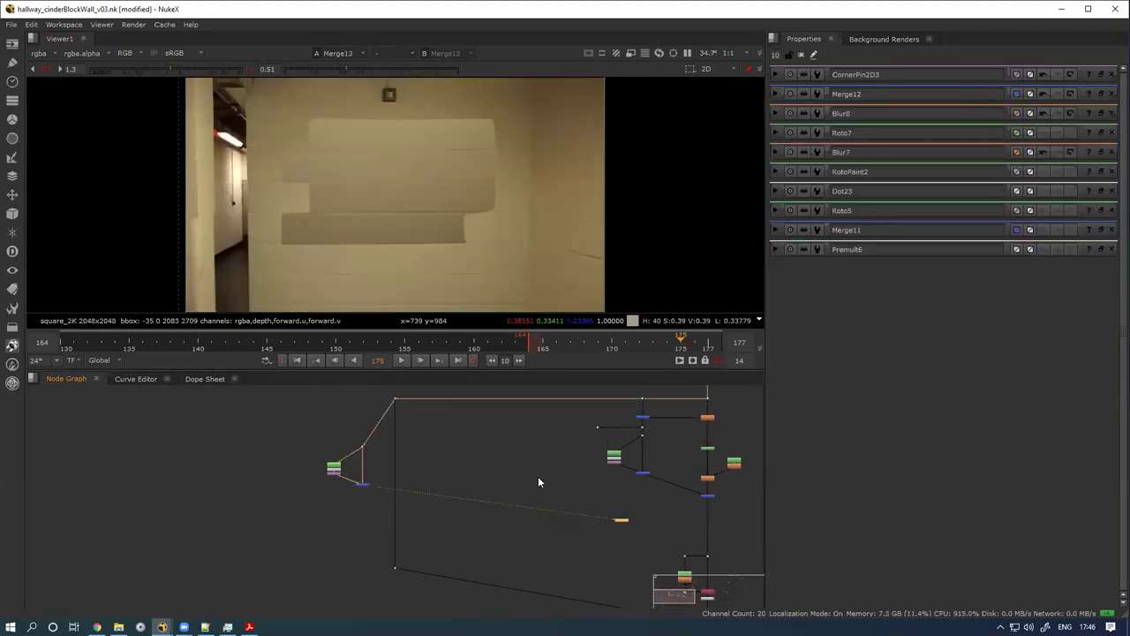
pyautogui.moveTo(672, 507)
pyautogui.mouseDown()
pyautogui.moveTo(583, 491)
pyautogui.moveTo(696, 487)
pyautogui.moveTo(699, 467)
pyautogui.mouseUp()
pyautogui.scroll(3, 578, 491)
pyautogui.press('2')
pyautogui.press('1')
pyautogui.press('2')
pyautogui.press('1')
pyautogui.press('2')
pyautogui.press('1')
pyautogui.press('2')
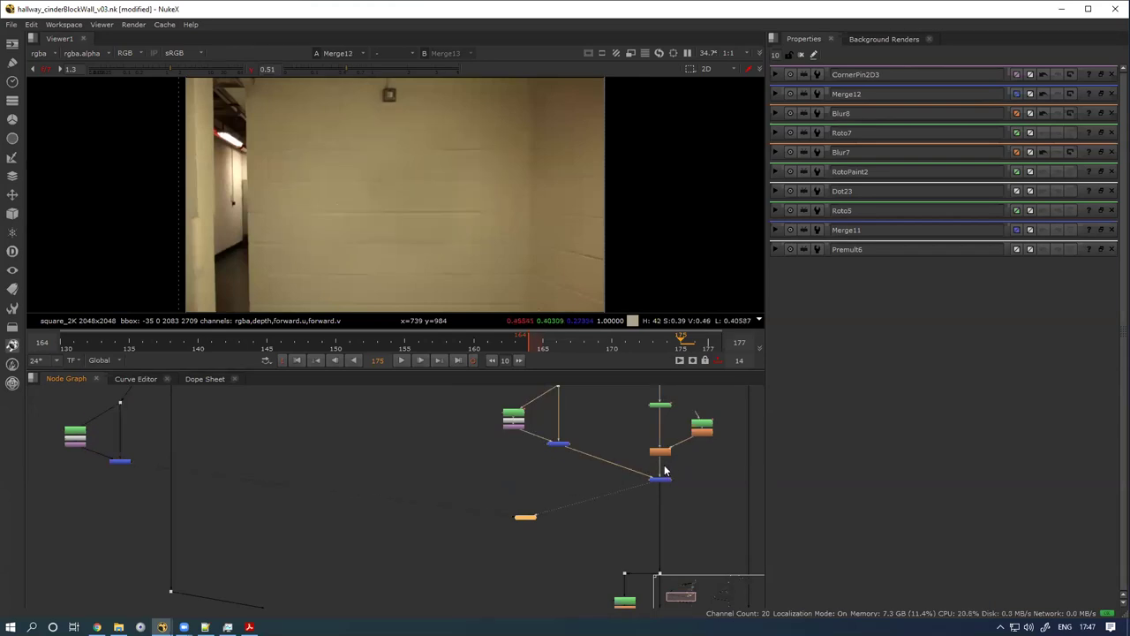
pyautogui.click(658, 479)
pyautogui.press('1')
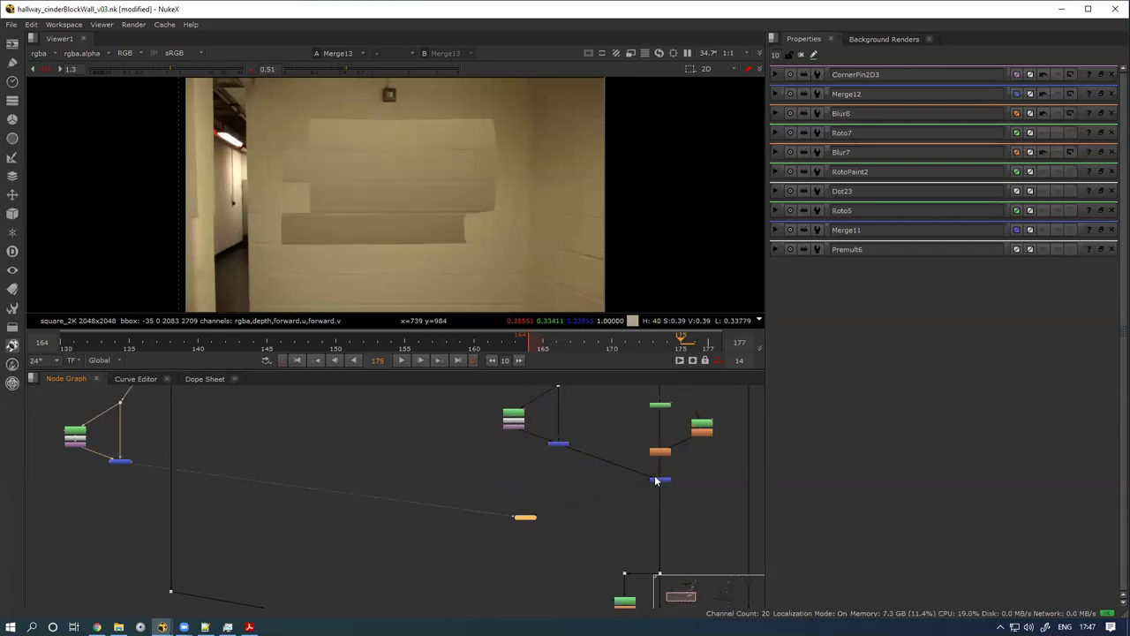
pyautogui.press('2')
pyautogui.press('1')
pyautogui.press('2')
# Step: Switch to Adobe Acrobat Reader and show the Laplacian pyramid figures in the open Adelson 1984 paper
pyautogui.click(350, 445)
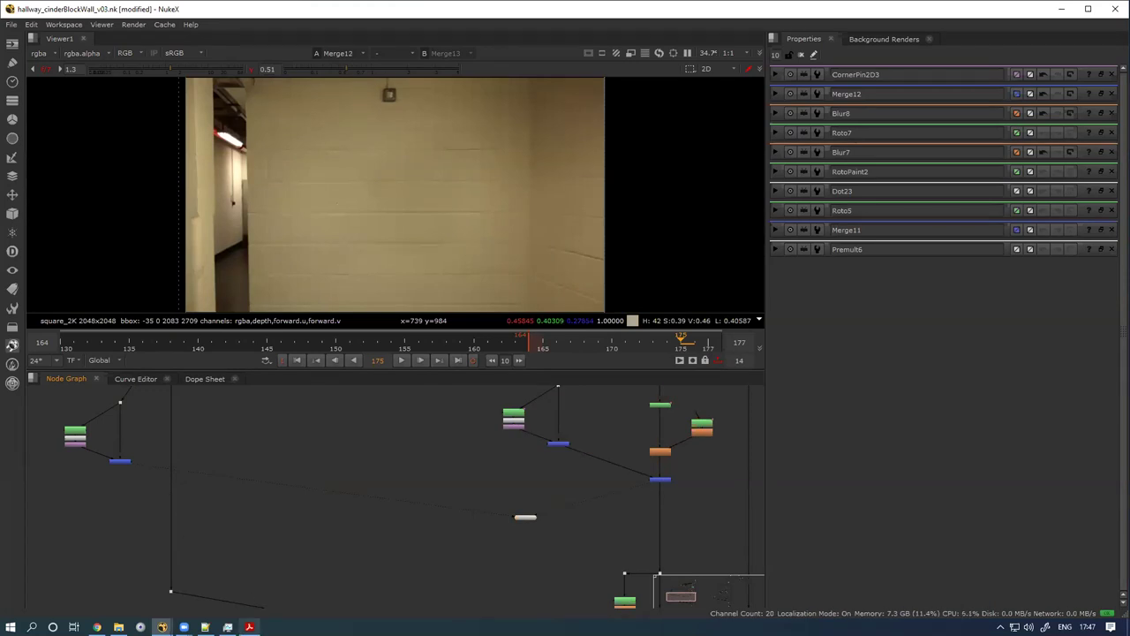
pyautogui.scroll(-1, 282, 568)
pyautogui.click(250, 627)
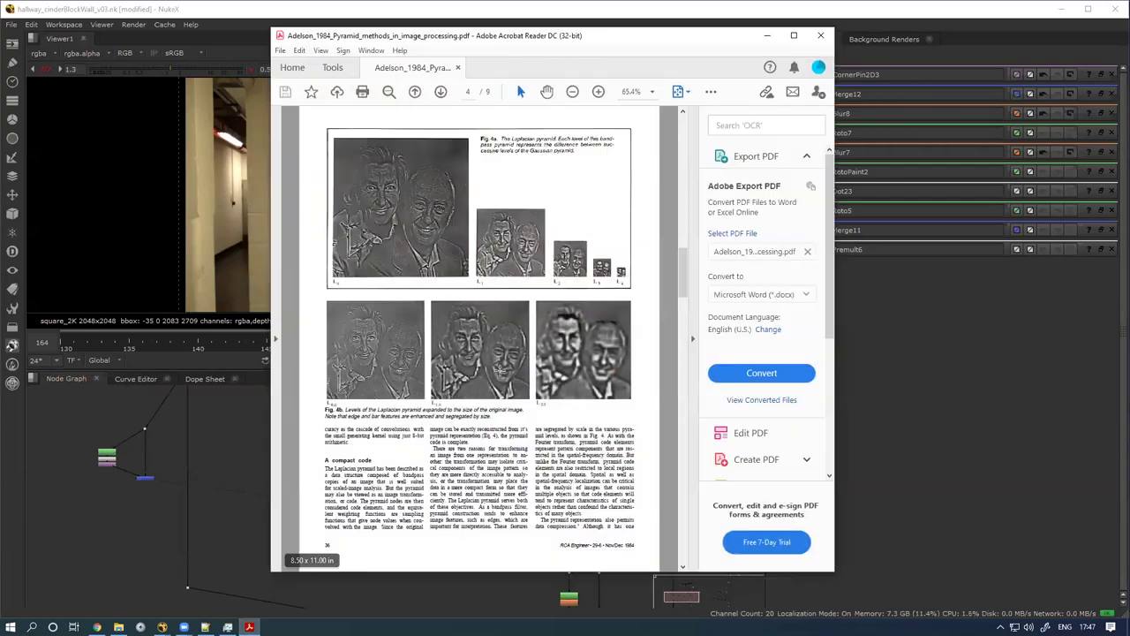
# Step: Show the Fig. 10 image mosaics on page 8 of the Adelson paper
pyautogui.moveTo(685, 286); pyautogui.dragTo(660, 465)
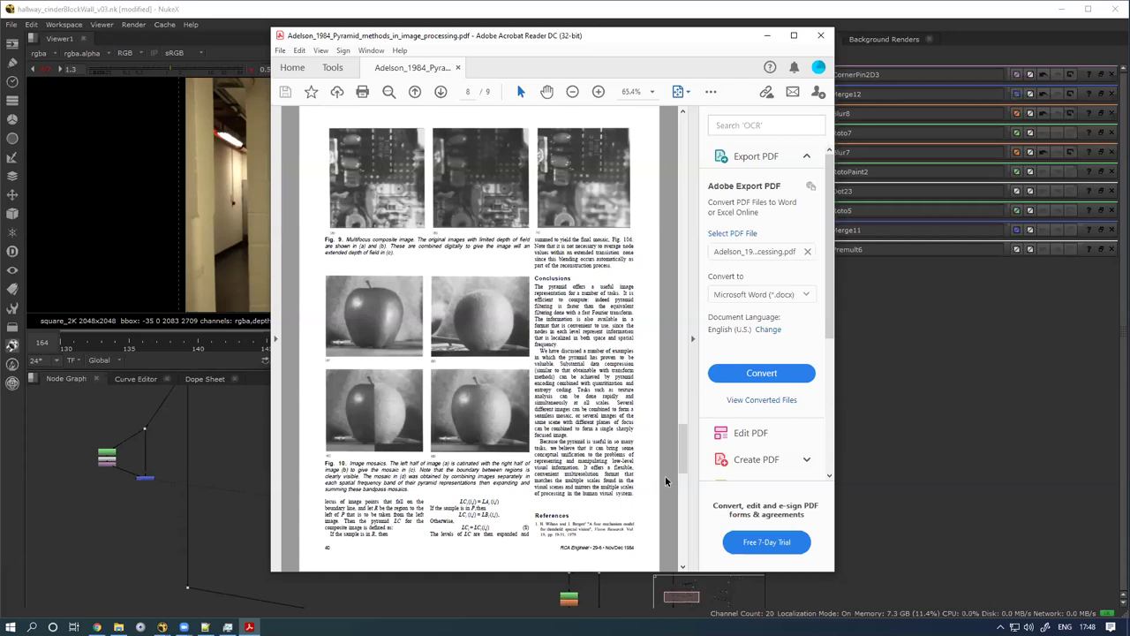
pyautogui.moveTo(685, 463)
pyautogui.mouseDown()
pyautogui.moveTo(690, 447)
pyautogui.moveTo(679, 476)
pyautogui.mouseUp()
# Step: Switch to the image_pyramid_v01 script in NukeX and look over its two classic image pyramid node trees
pyautogui.click(241, 547)
pyautogui.moveTo(162, 627)
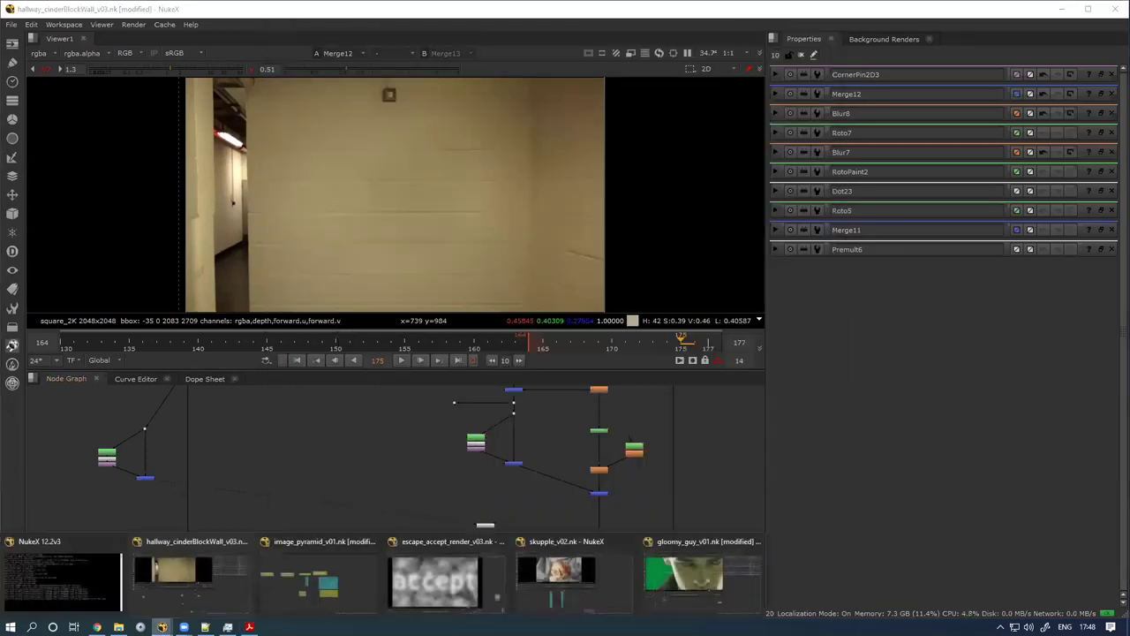
pyautogui.click(314, 579)
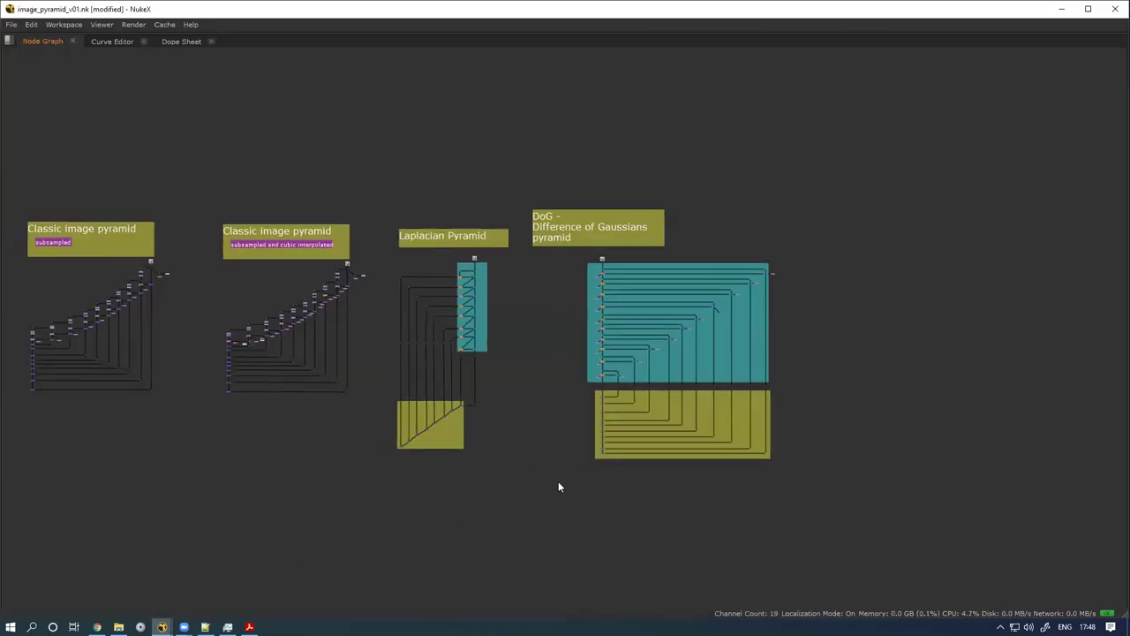
pyautogui.moveTo(172, 360); pyautogui.dragTo(476, 330)
pyautogui.scroll(5, 450, 292)
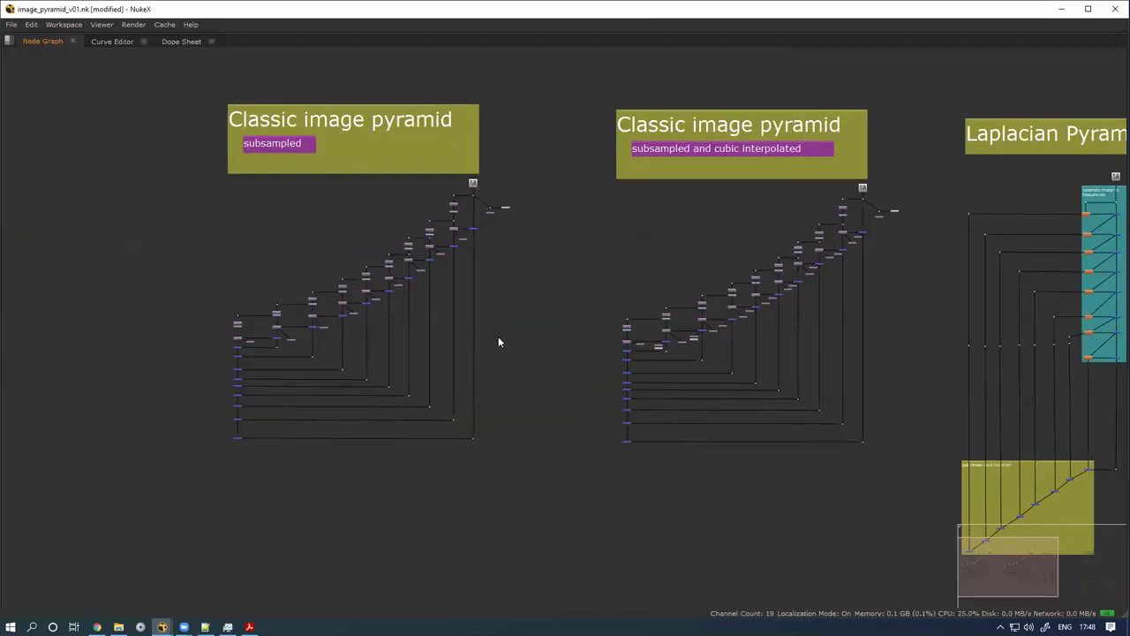
pyautogui.scroll(5, 477, 296)
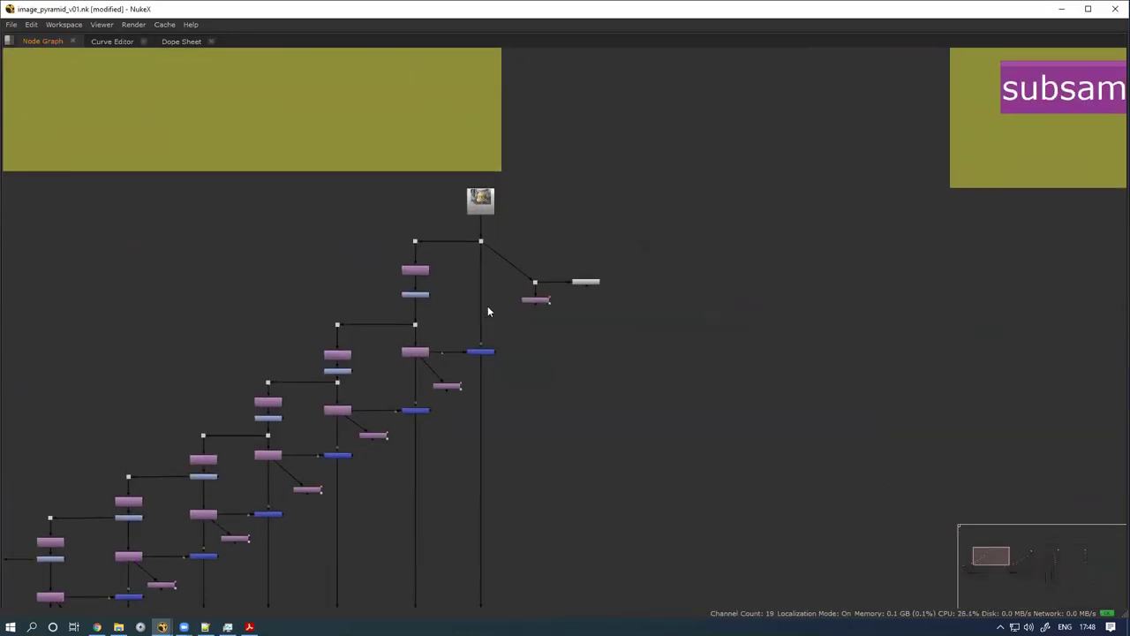
pyautogui.scroll(-4, 497, 327)
pyautogui.moveTo(822, 299); pyautogui.dragTo(330, 297)
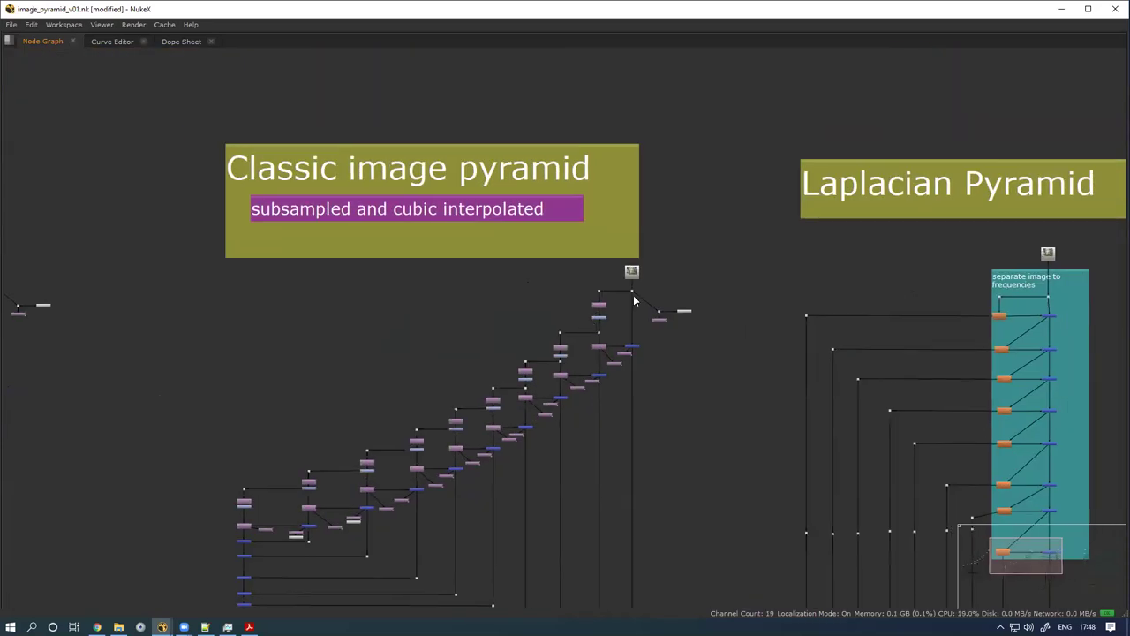
# Step: View Crop11 in the subsampled and cubic interpolated pyramid, with the viewer shown above the node graph
pyautogui.scroll(5, 620, 298)
pyautogui.click(662, 418)
pyautogui.click(642, 441)
pyautogui.press('1')
pyautogui.press('space')
pyautogui.scroll(-6, 576, 534)
pyautogui.moveTo(452, 473); pyautogui.dragTo(380, 476)
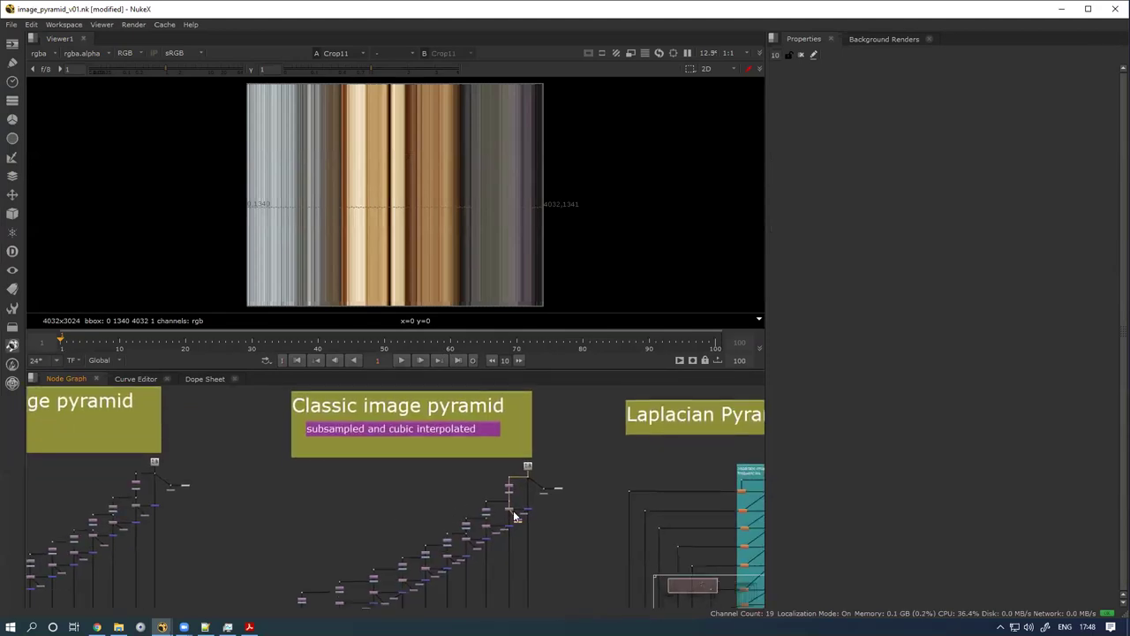
# Step: View Reformat6 and then progressively coarser Reformat levels of the cubic interpolated pyramid
pyautogui.scroll(5, 516, 517)
pyautogui.click(476, 473)
pyautogui.press('1')
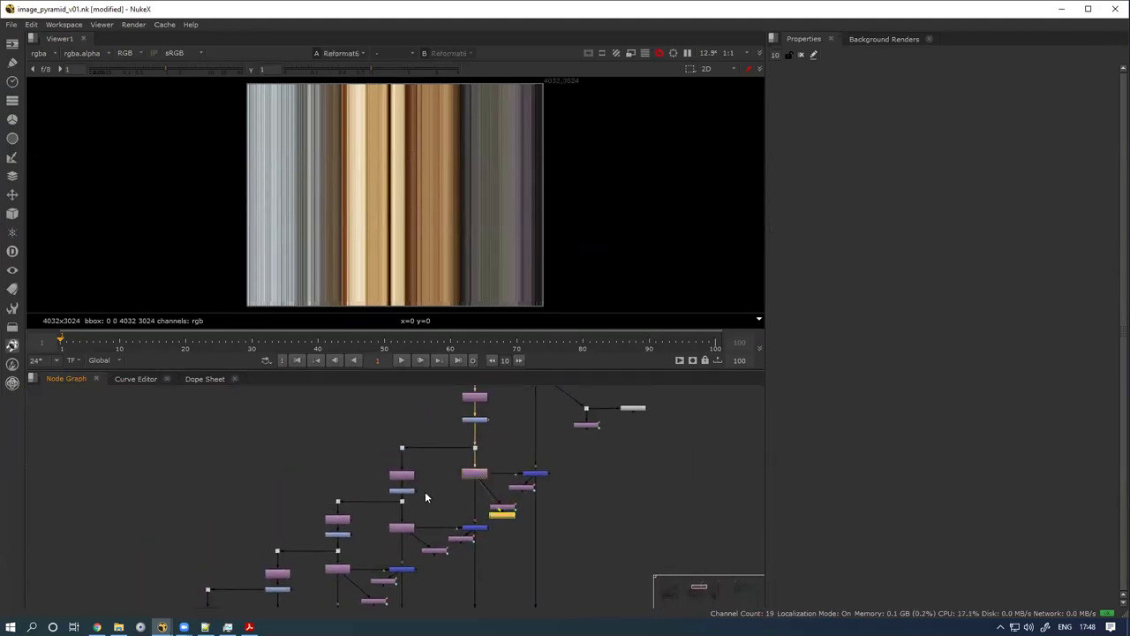
pyautogui.scroll(2, 425, 201)
pyautogui.scroll(-3, 407, 496)
pyautogui.scroll(3, 433, 500)
pyautogui.moveTo(398, 511); pyautogui.dragTo(398, 519)
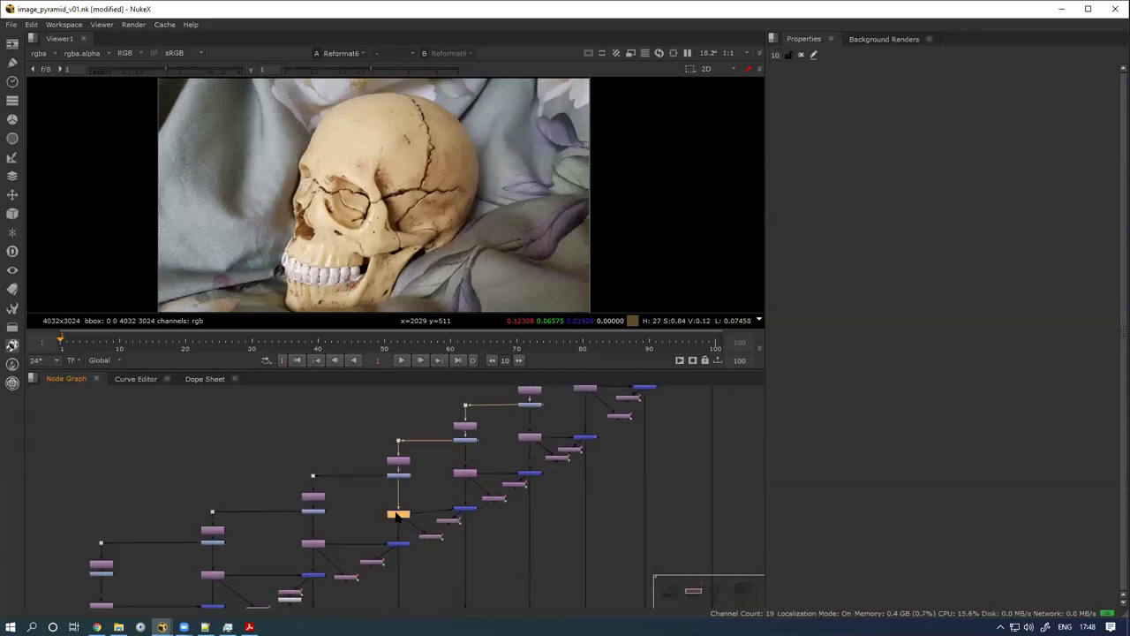
pyautogui.press('1')
pyautogui.moveTo(305, 549); pyautogui.dragTo(389, 497)
pyautogui.click(300, 523)
pyautogui.press('1')
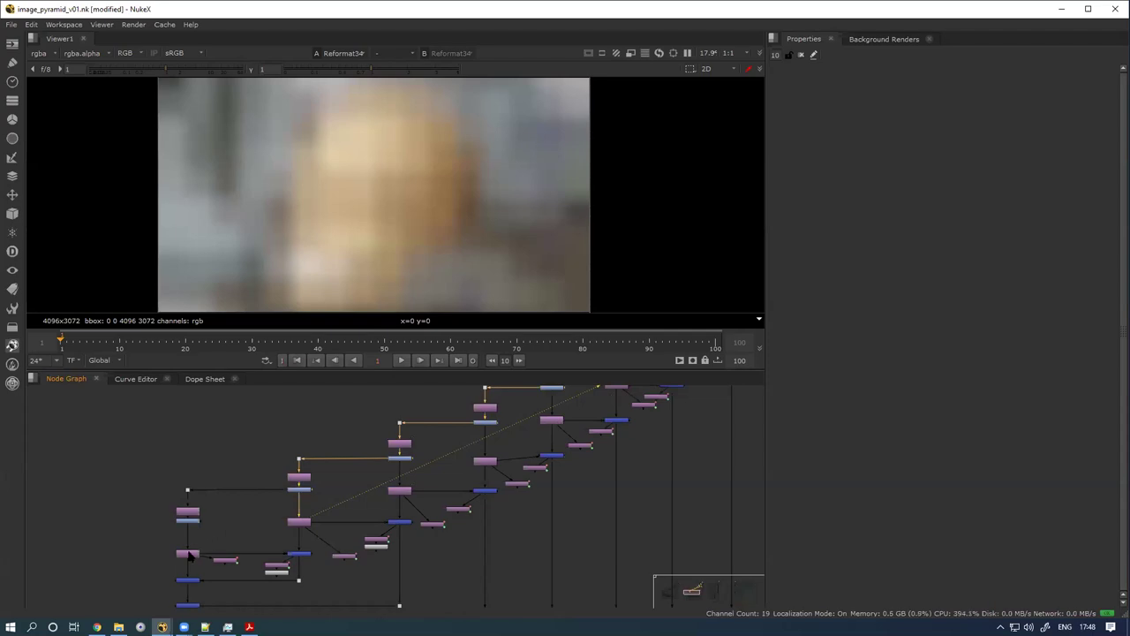
# Step: View the coarsest Reformat level, then step back up through the finer levels to Reformat12
pyautogui.click(188, 554)
pyautogui.press('1')
pyautogui.click(309, 523)
pyautogui.press('1')
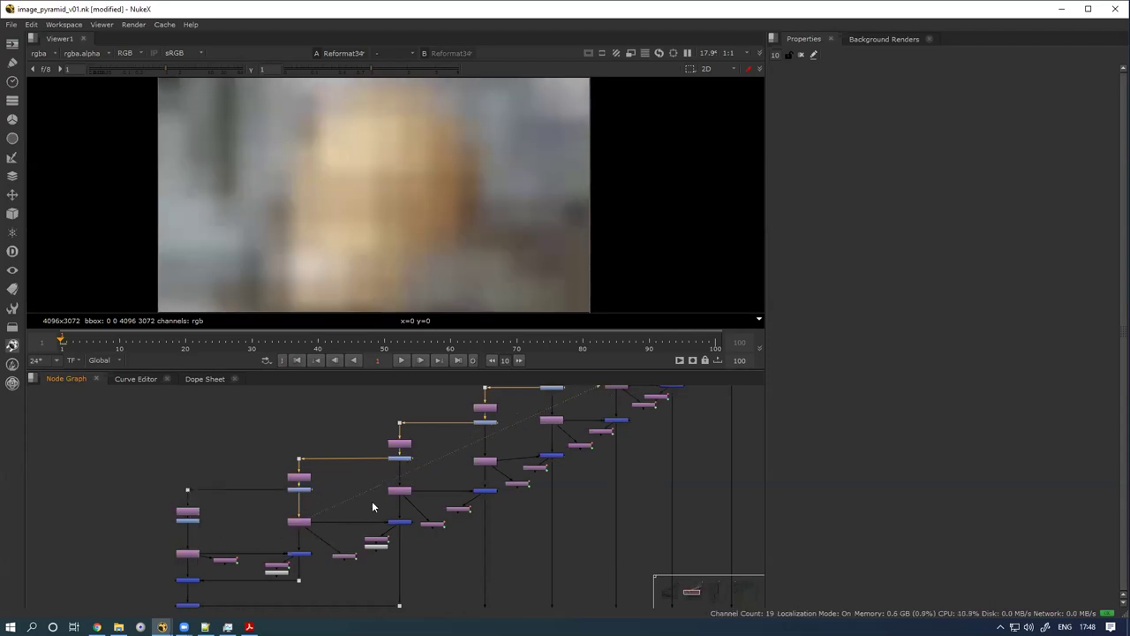
pyautogui.click(401, 494)
pyautogui.press('1')
pyautogui.click(491, 464)
pyautogui.press('1')
pyautogui.moveTo(548, 432); pyautogui.dragTo(445, 464)
pyautogui.click(451, 456)
pyautogui.press('1')
pyautogui.moveTo(490, 428)
pyautogui.mouseDown()
pyautogui.moveTo(446, 456)
pyautogui.moveTo(437, 443)
pyautogui.mouseUp()
pyautogui.click(465, 444)
pyautogui.press('1')
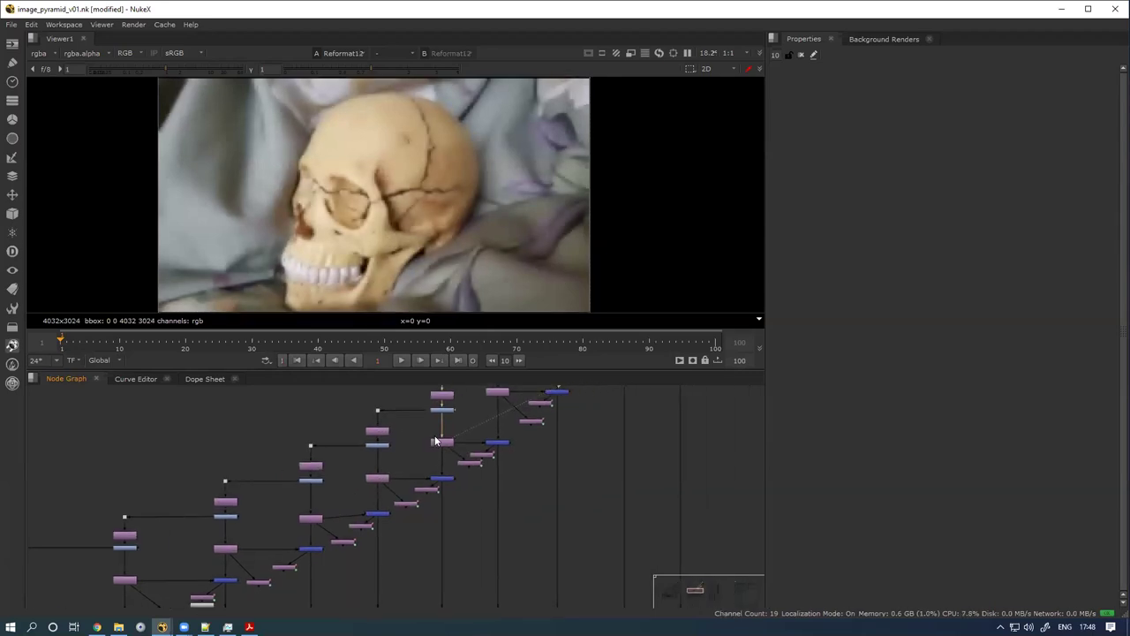
# Step: View the pyramid's difference layers one after another, from the finer merges through Merge9 and Merge10 to a coarser one
pyautogui.moveTo(473, 481); pyautogui.dragTo(466, 425)
pyautogui.click(468, 408)
pyautogui.press('1')
pyautogui.click(438, 423)
pyautogui.press('1')
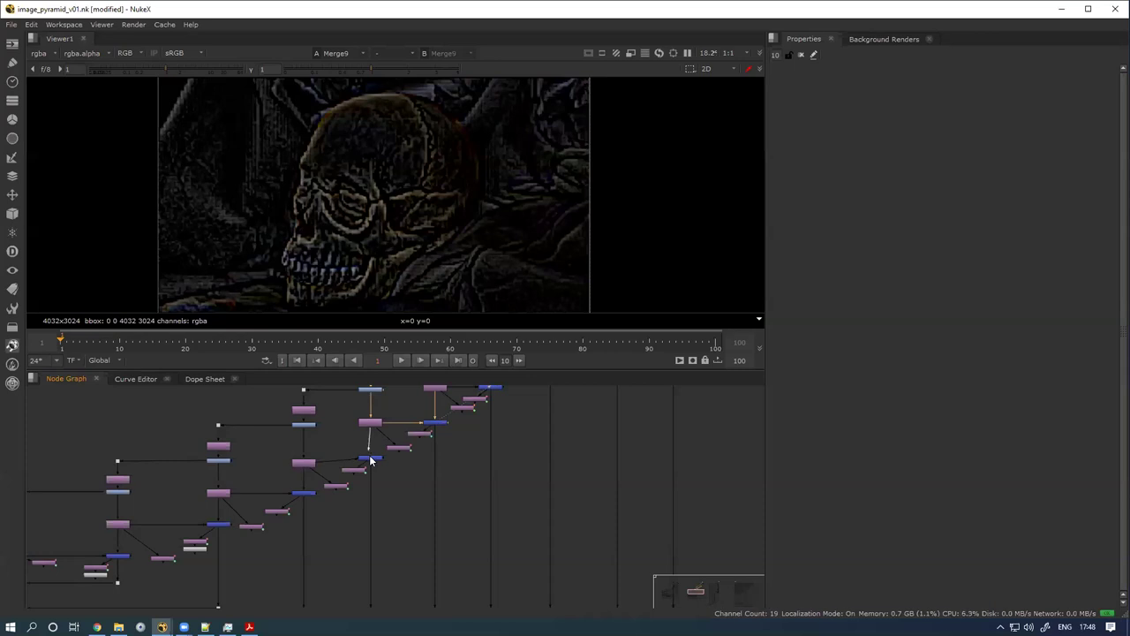
pyautogui.click(371, 458)
pyautogui.press('1')
pyautogui.click(305, 494)
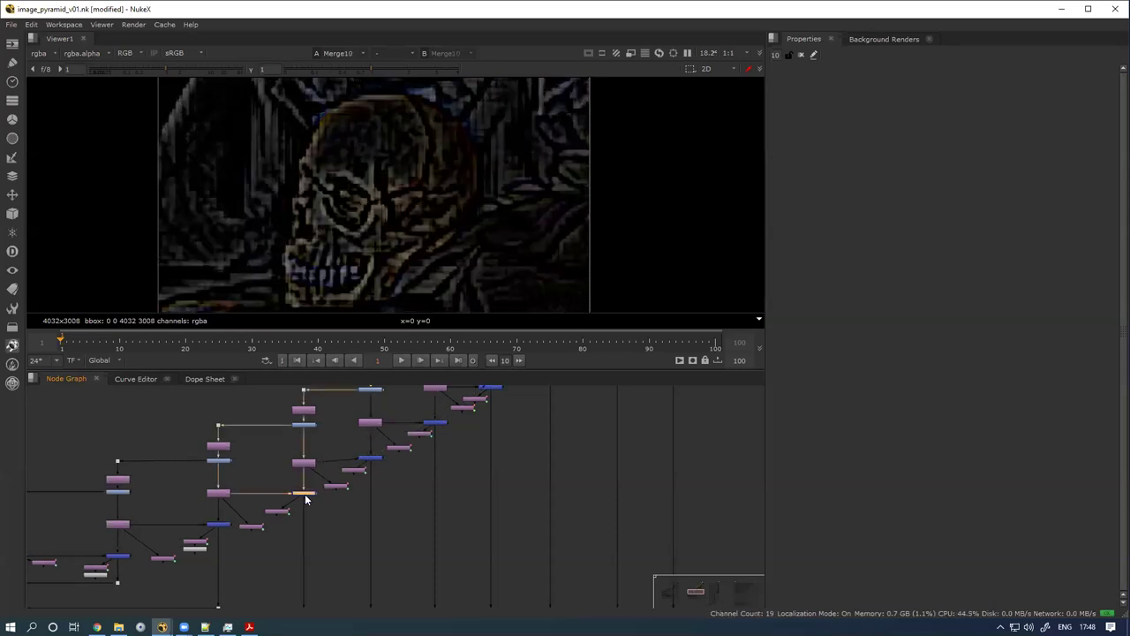
pyautogui.press('1')
# Step: Examine the Laplacian and Difference of Gaussians pyramid layouts in the node graph alongside the classic pyramids
pyautogui.scroll(-5, 309, 489)
pyautogui.moveTo(614, 460); pyautogui.dragTo(534, 491)
pyautogui.moveTo(689, 490); pyautogui.dragTo(464, 521)
pyautogui.scroll(-3, 388, 512)
pyautogui.moveTo(372, 497); pyautogui.dragTo(365, 484)
pyautogui.scroll(3, 350, 500)
pyautogui.moveTo(414, 521); pyautogui.dragTo(409, 476)
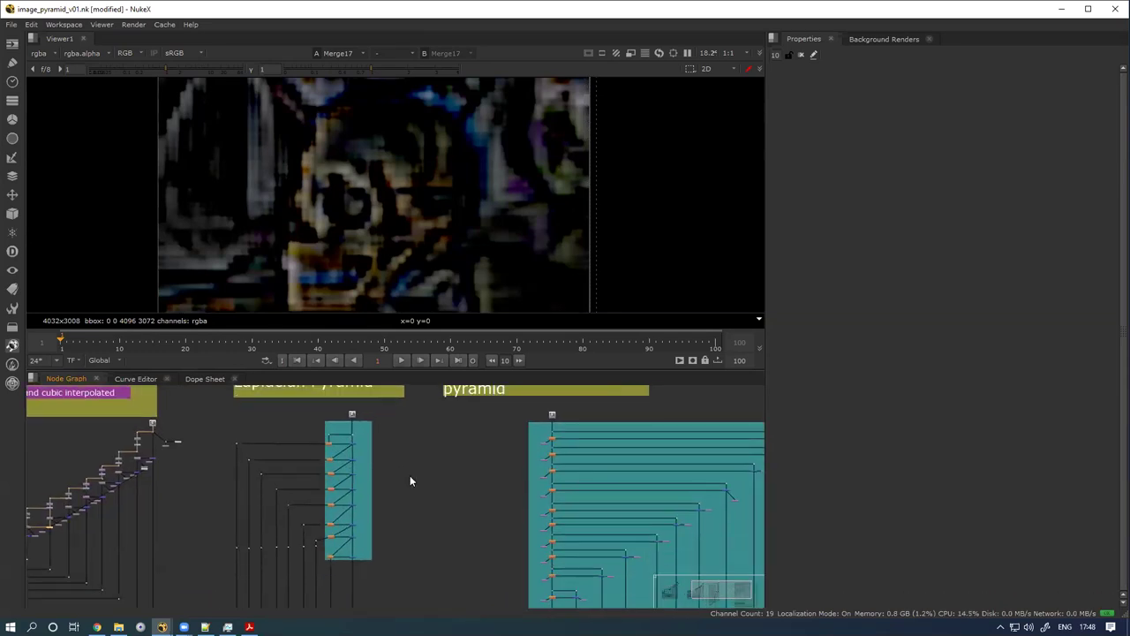
pyautogui.scroll(-3, 368, 501)
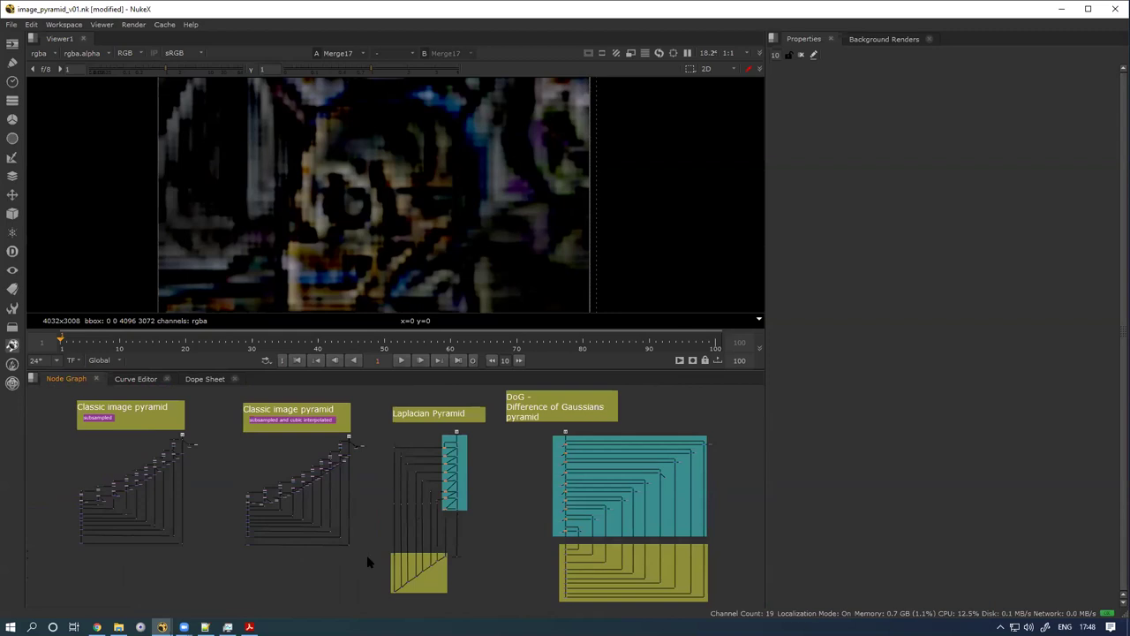
# Step: Switch to the skupple_v02 script and bring its apple and skull frequency node tree into view
pyautogui.hotkey('ctrl', 'o')
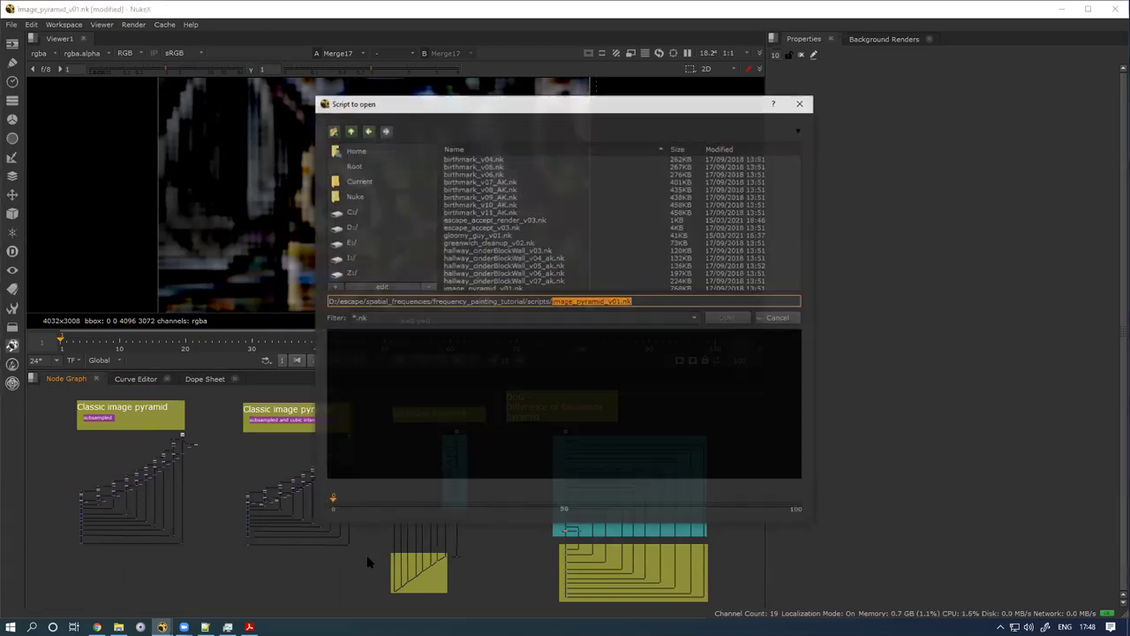
pyautogui.press('Escape')
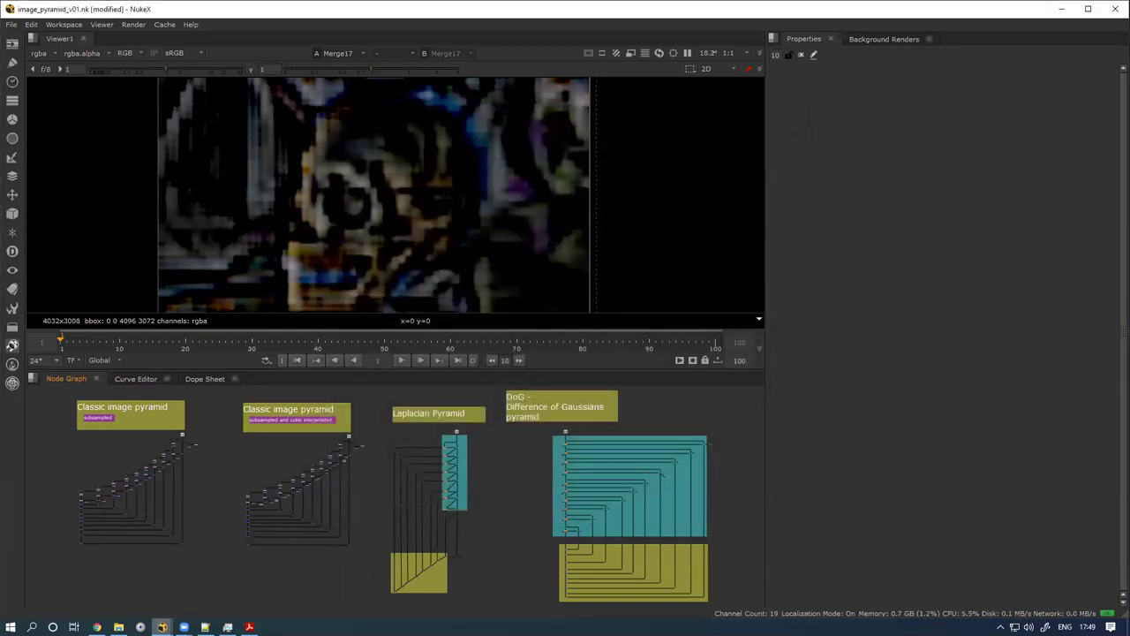
pyautogui.click(161, 627)
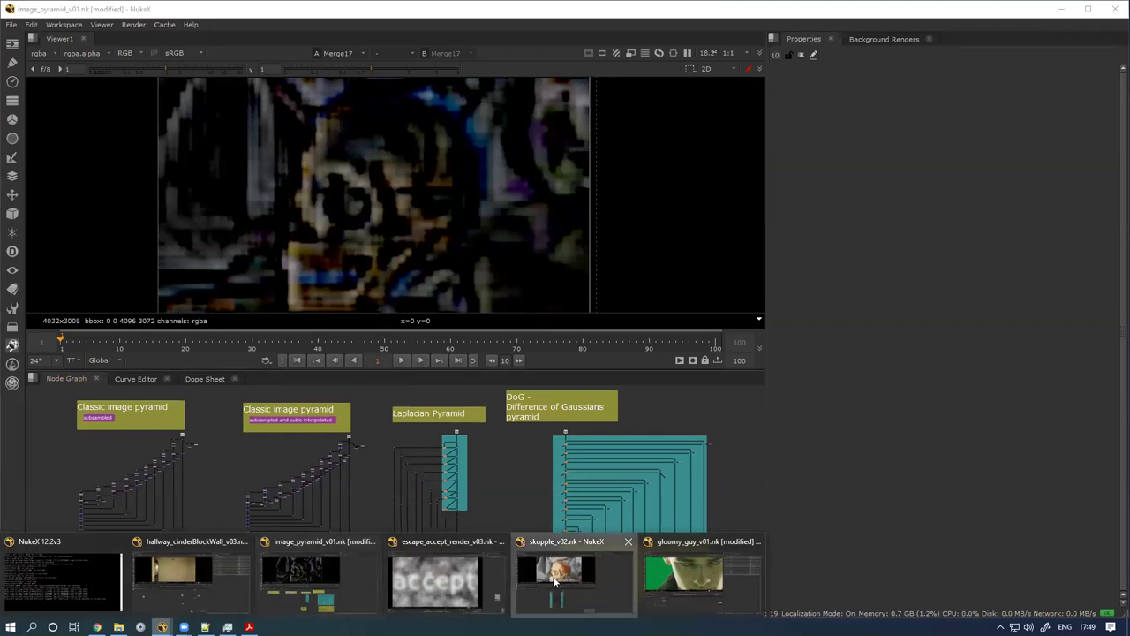
pyautogui.click(518, 581)
pyautogui.press('f')
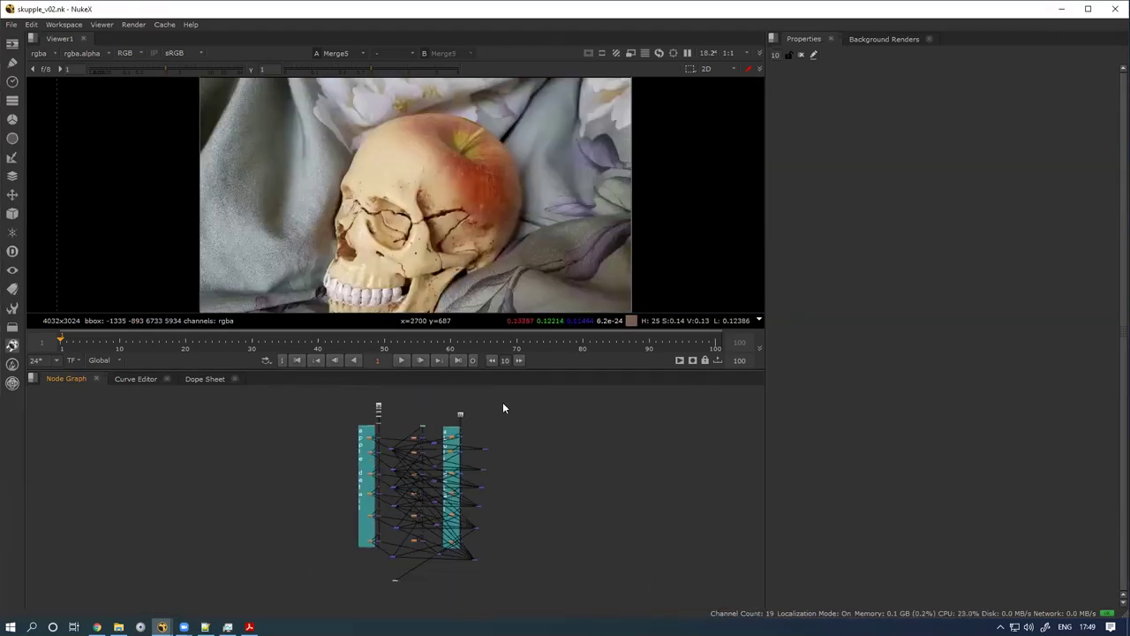
pyautogui.scroll(5, 410, 465)
pyautogui.scroll(4, 265, 459)
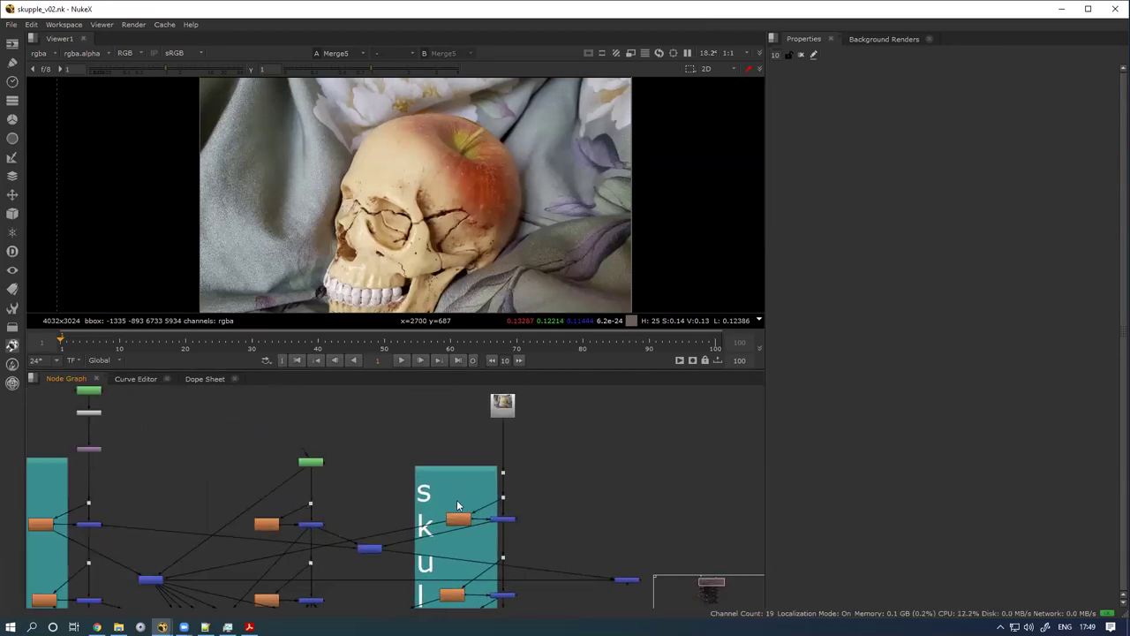
# Step: Open the Roto4 mask node and view its output, then view the Merge1 skull and apple composite
pyautogui.doubleClick(271, 452)
pyautogui.press('1')
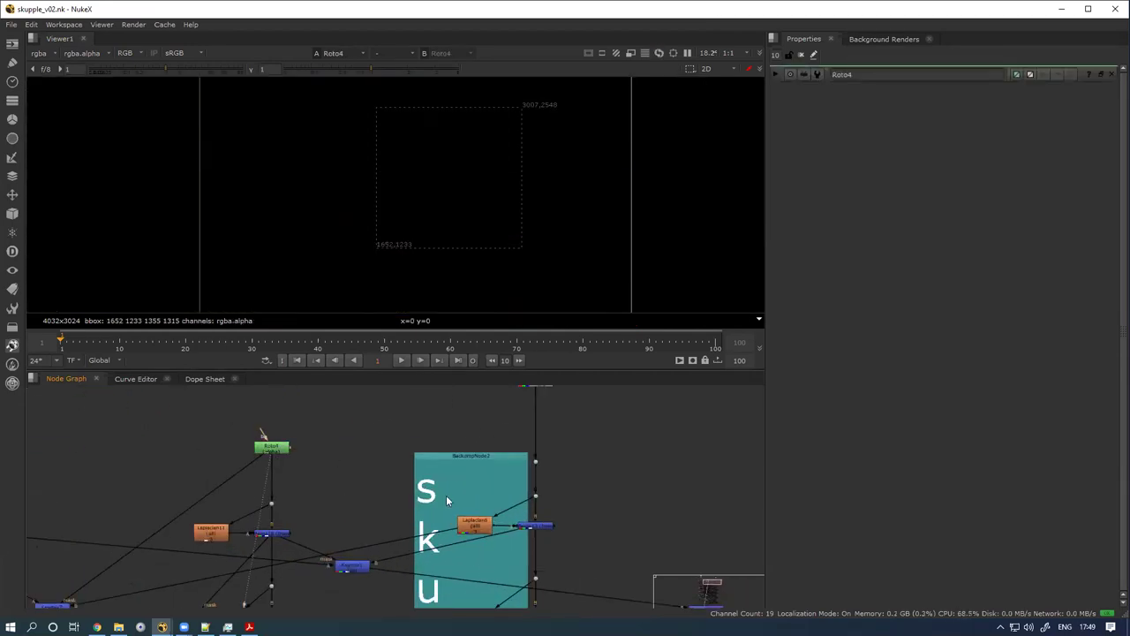
pyautogui.scroll(-3, 460, 499)
pyautogui.scroll(2, 468, 494)
pyautogui.moveTo(455, 484); pyautogui.dragTo(527, 540)
pyautogui.press('1')
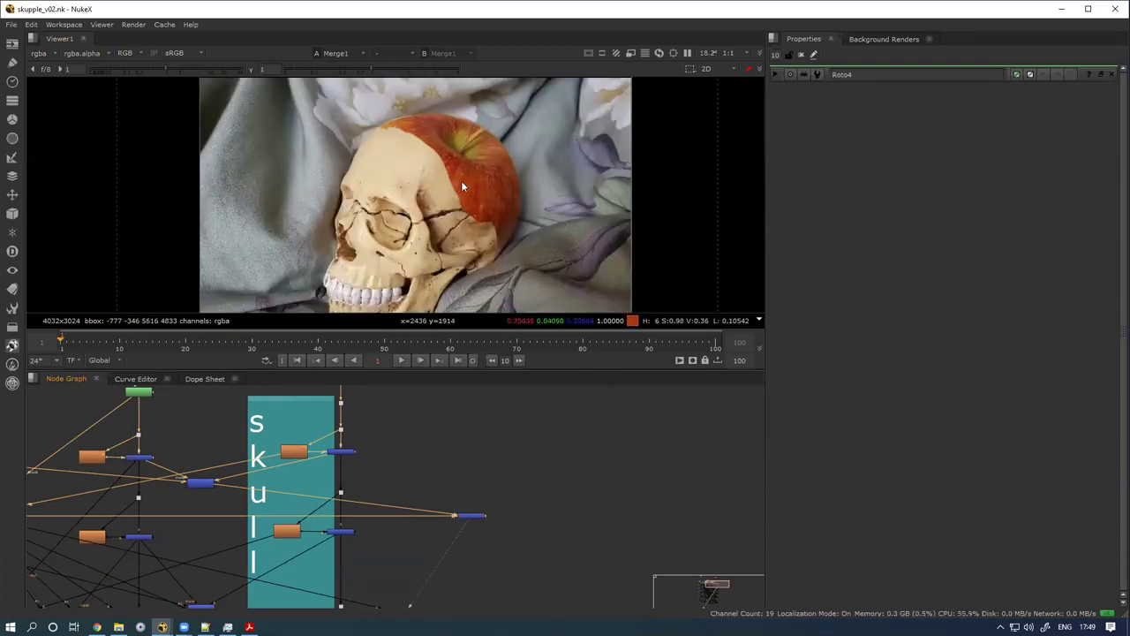
# Step: Step the viewer through the successive composite merges below Merge1, ending on Merge5
pyautogui.moveTo(432, 485); pyautogui.dragTo(369, 477)
pyautogui.moveTo(385, 430); pyautogui.dragTo(323, 397)
pyautogui.press('1')
pyautogui.moveTo(385, 510); pyautogui.dragTo(332, 477)
pyautogui.moveTo(368, 480); pyautogui.dragTo(369, 401)
pyautogui.moveTo(514, 484); pyautogui.dragTo(485, 434)
pyautogui.press('1')
pyautogui.moveTo(489, 508); pyautogui.dragTo(452, 536)
pyautogui.press('1')
pyautogui.press('1')
pyautogui.moveTo(486, 479); pyautogui.dragTo(501, 331)
pyautogui.click(452, 498)
pyautogui.press('1')
pyautogui.scroll(-3, 519, 461)
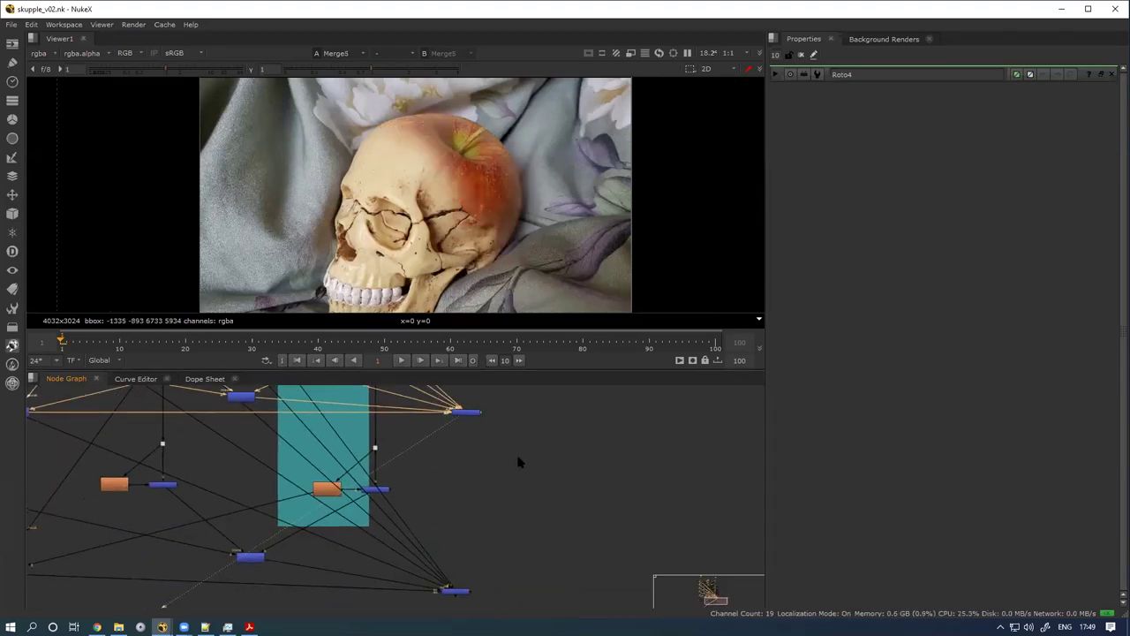
# Step: View the Merge6 composite and compare it with Merge5
pyautogui.click(455, 590)
pyautogui.press('1')
pyautogui.scroll(-1, 423, 555)
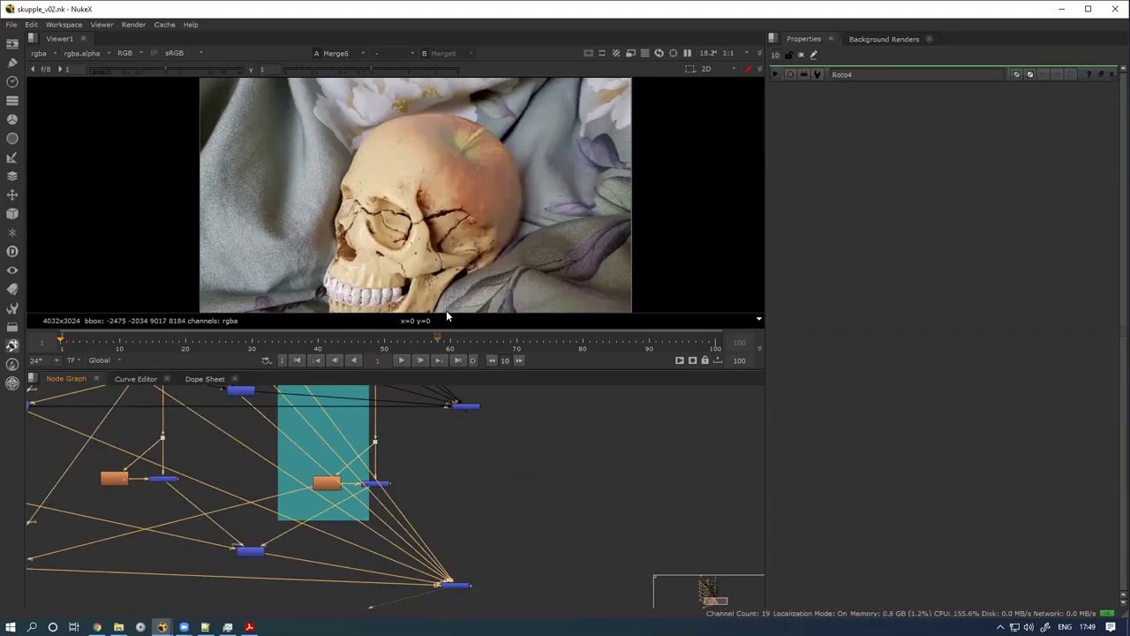
pyautogui.scroll(1, 421, 458)
pyautogui.click(453, 451)
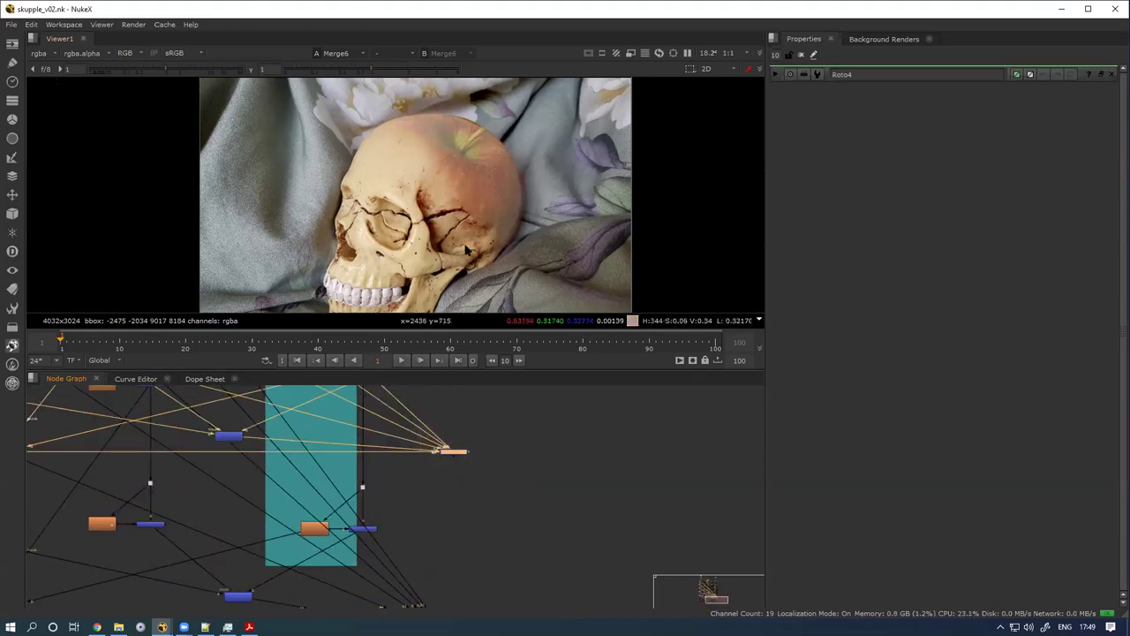
pyautogui.press('1')
# Step: Examine the Merge5 blend between skull and apple up close, around the bone crack and along the upper edge
pyautogui.scroll(3, 450, 174)
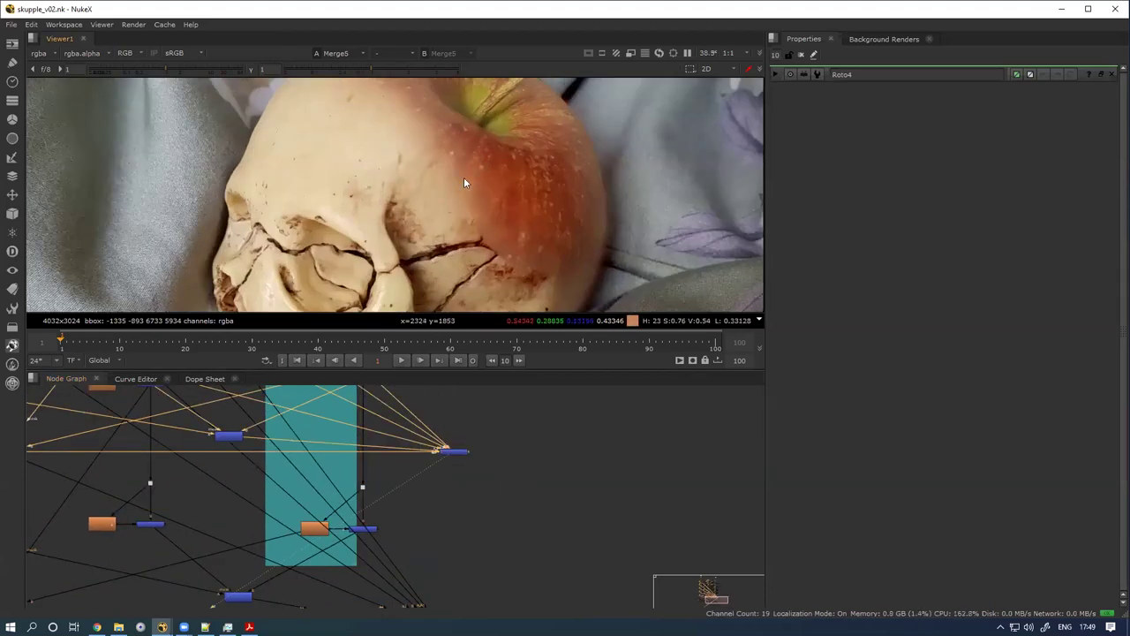
pyautogui.scroll(4, 520, 228)
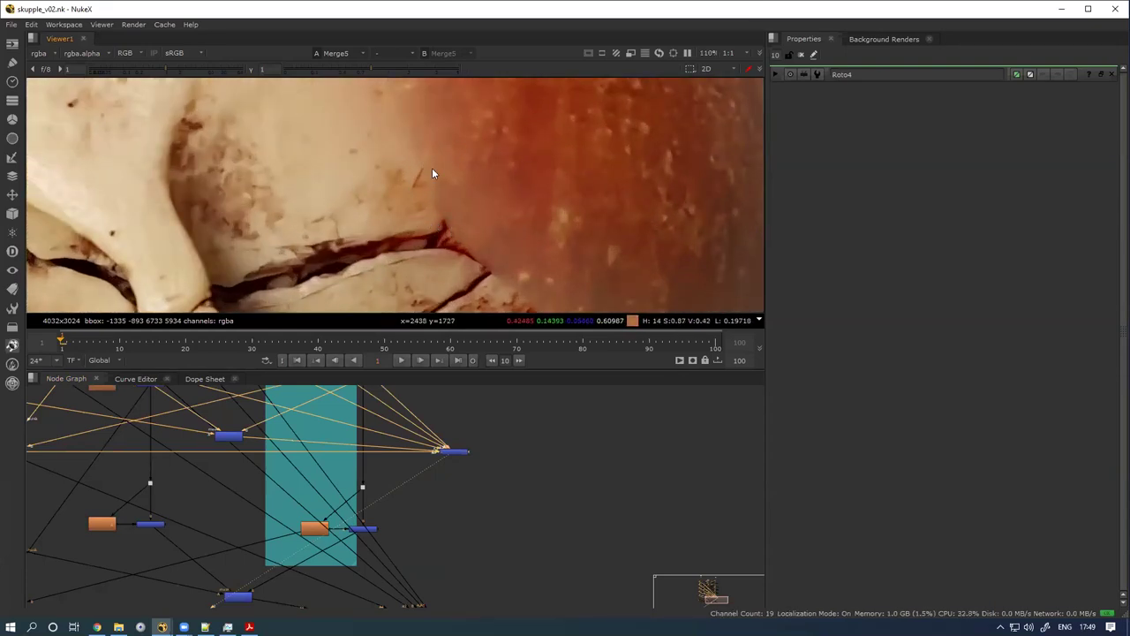
pyautogui.scroll(-2, 476, 209)
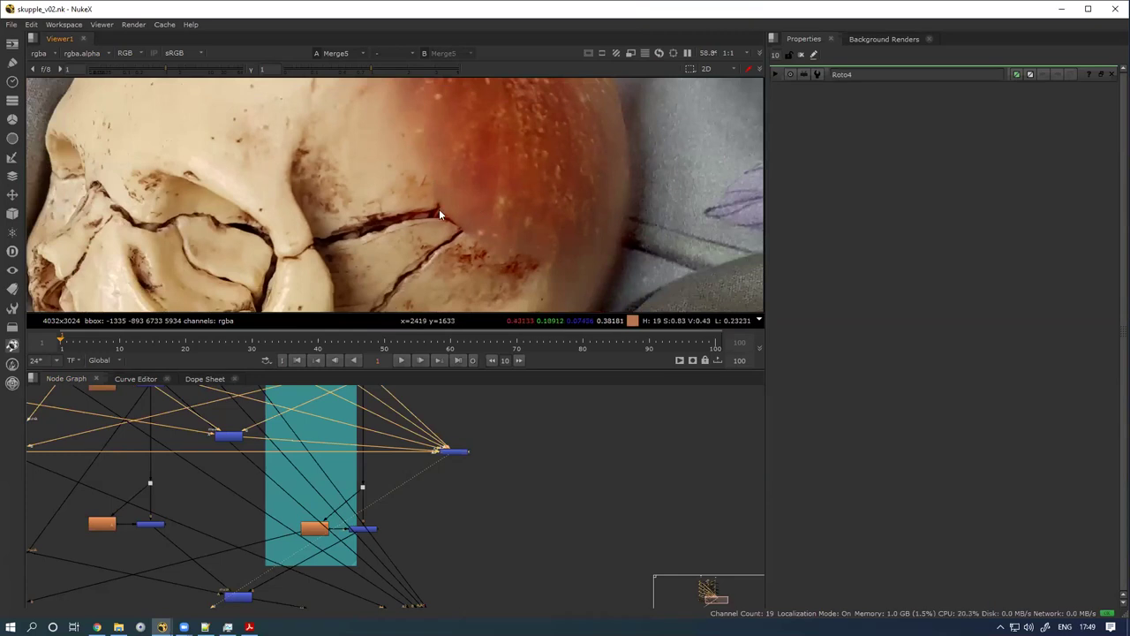
pyautogui.scroll(-2, 447, 157)
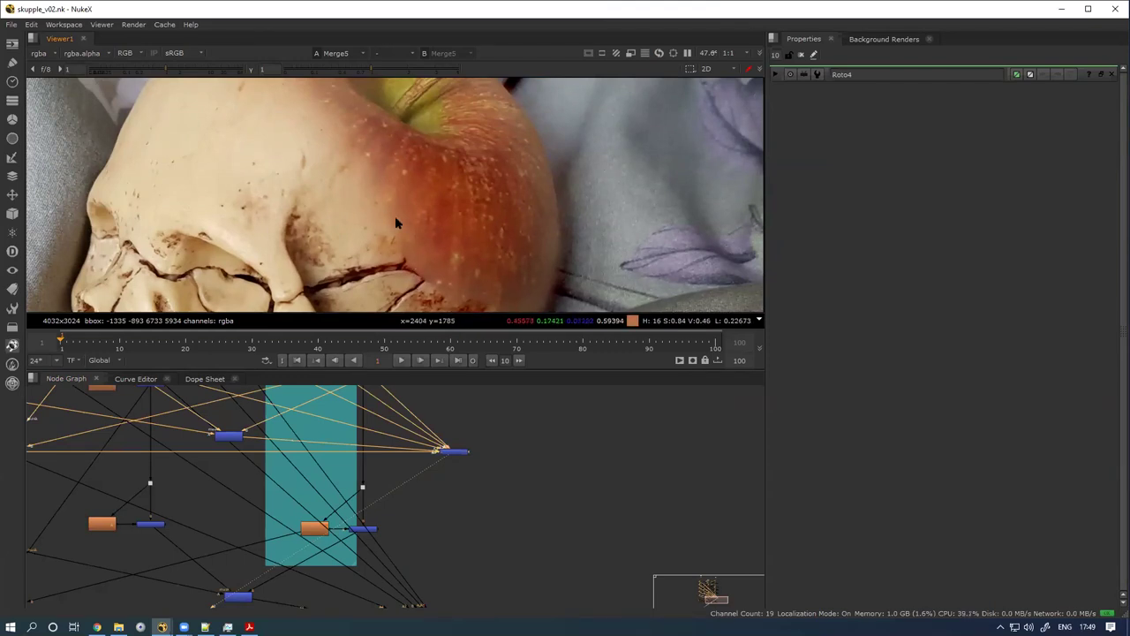
pyautogui.scroll(-2, 395, 216)
pyautogui.moveTo(355, 192); pyautogui.dragTo(372, 148)
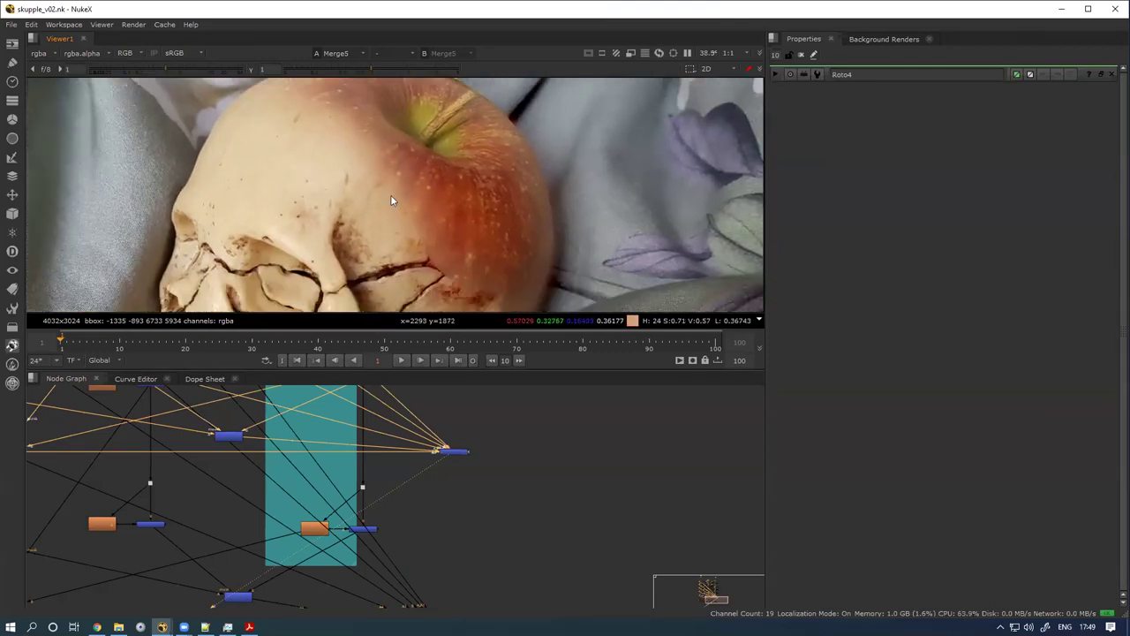
pyautogui.scroll(2, 336, 155)
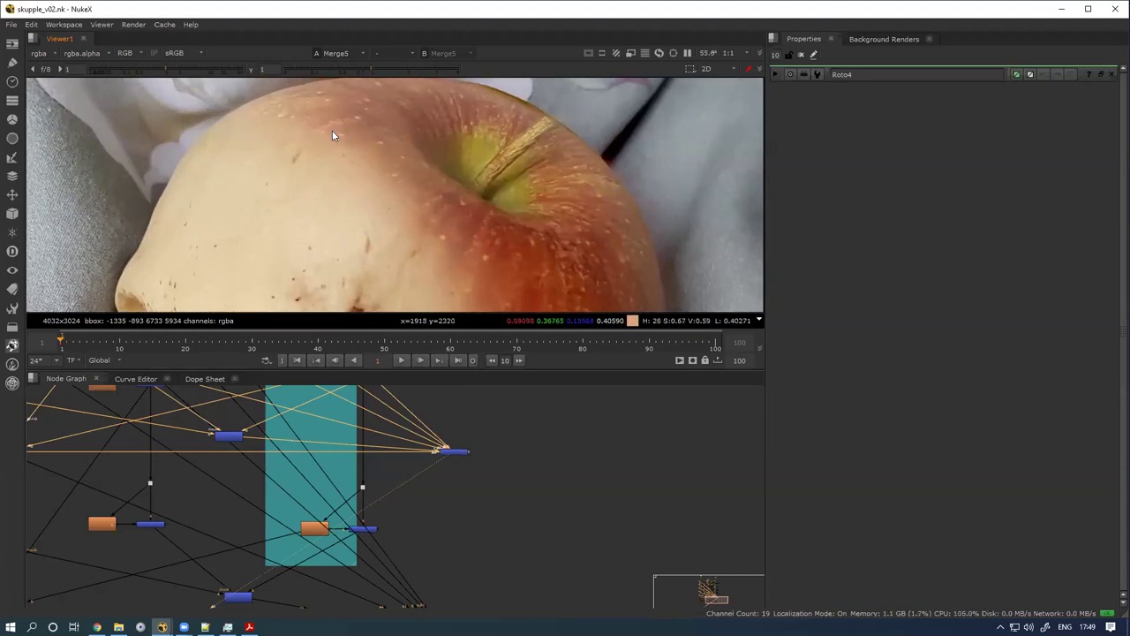
pyautogui.scroll(1, 332, 133)
pyautogui.scroll(1, 282, 119)
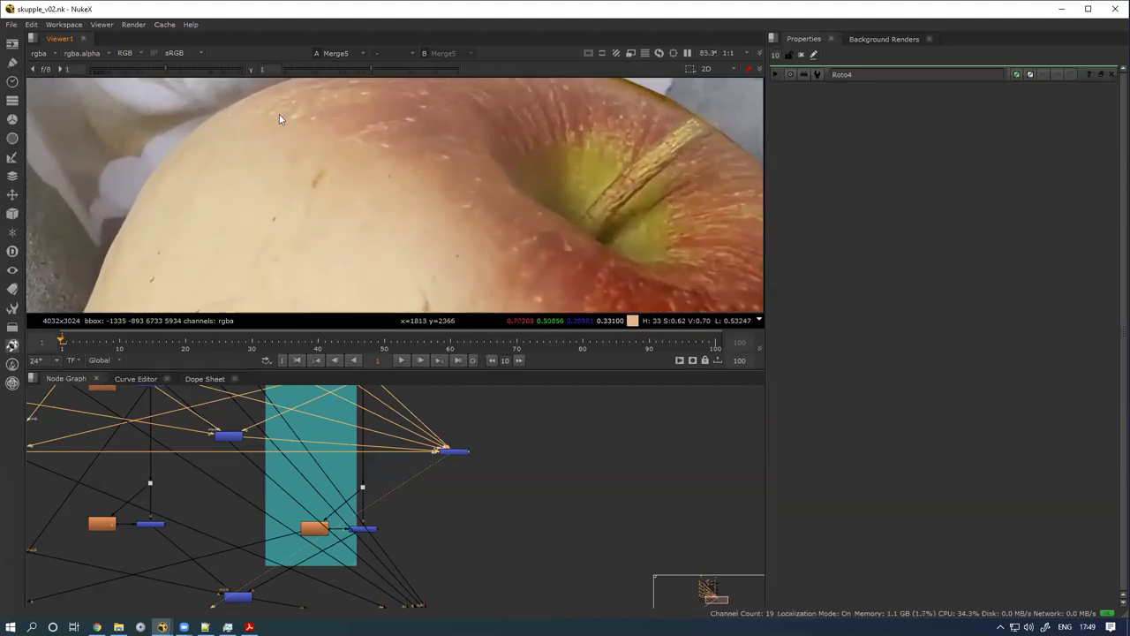
pyautogui.scroll(1, 298, 117)
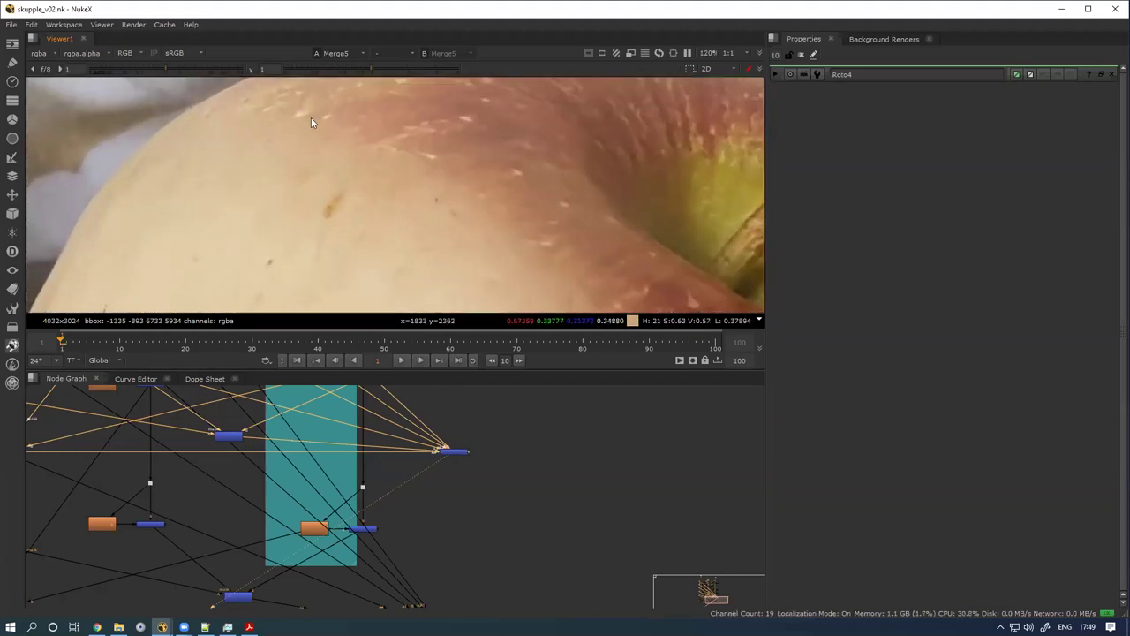
pyautogui.scroll(-3, 471, 597)
pyautogui.scroll(4, 474, 461)
# Step: Show the Roto4 node's shape settings and view its mask output
pyautogui.doubleClick(254, 402)
pyautogui.press('1')
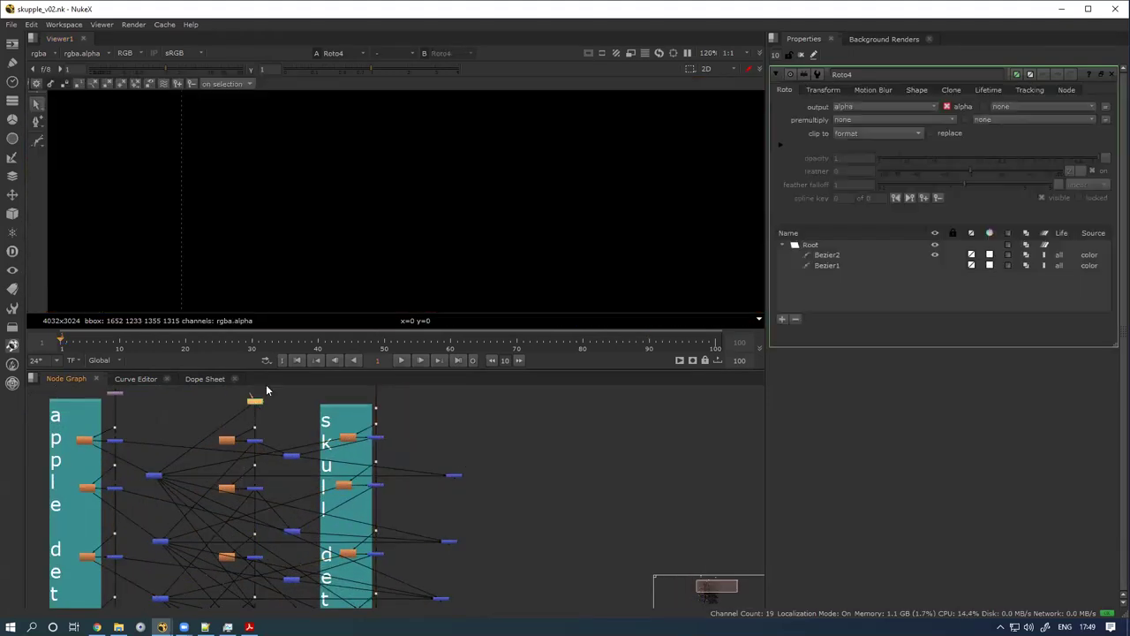
# Step: View the Merge1 composite and examine the hard edge between skull and apple
pyautogui.moveTo(520, 430); pyautogui.dragTo(422, 492)
pyautogui.press('1')
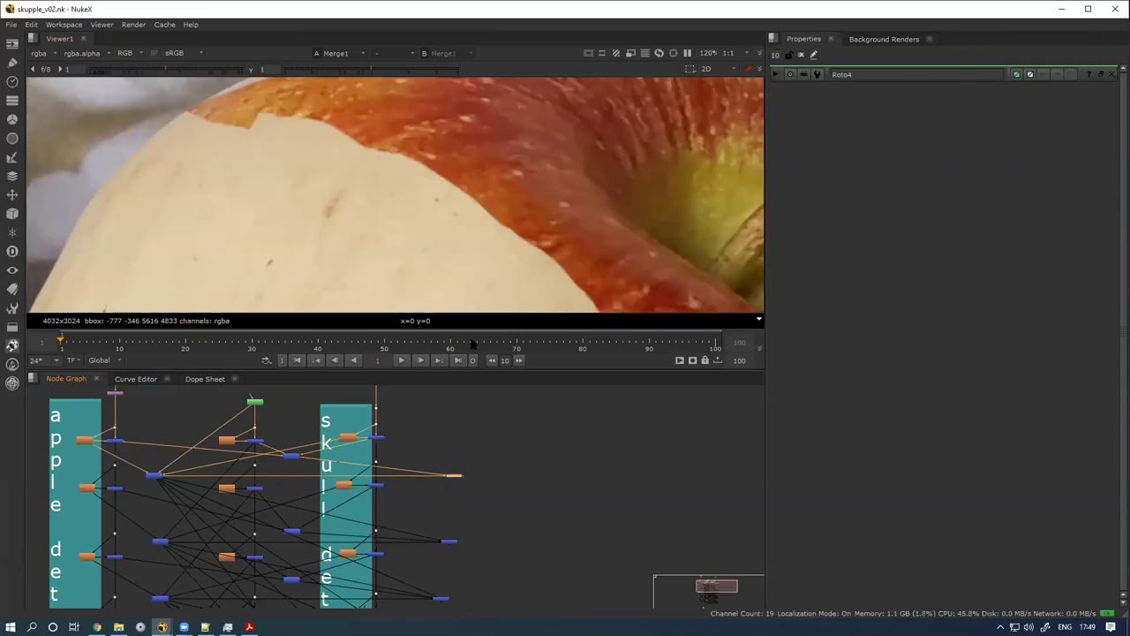
pyautogui.scroll(-4, 473, 212)
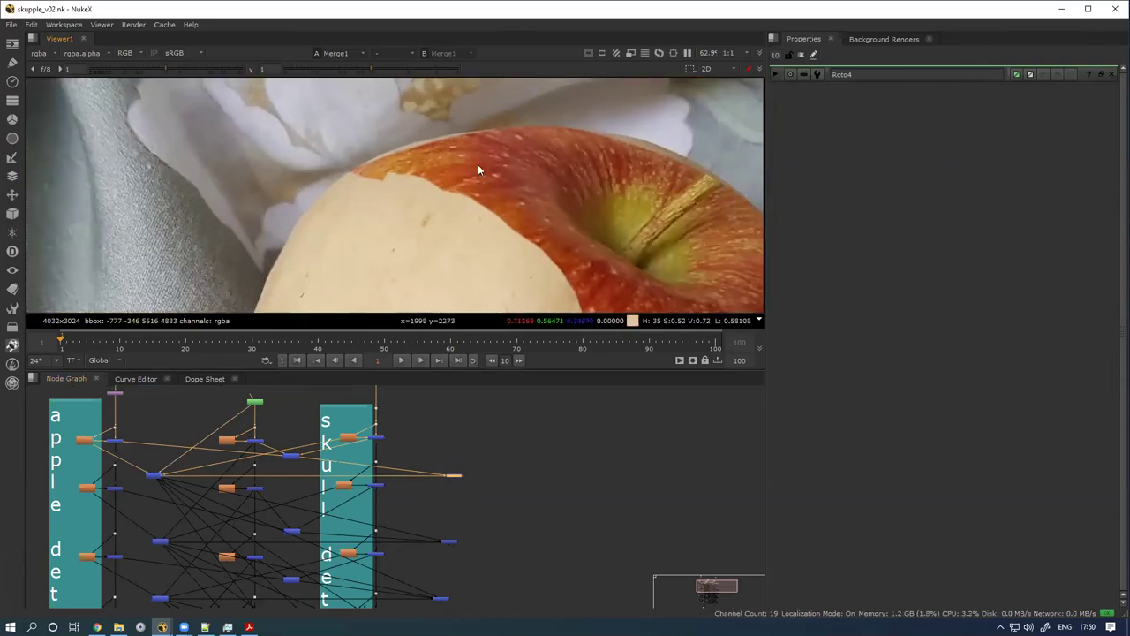
pyautogui.click(790, 124)
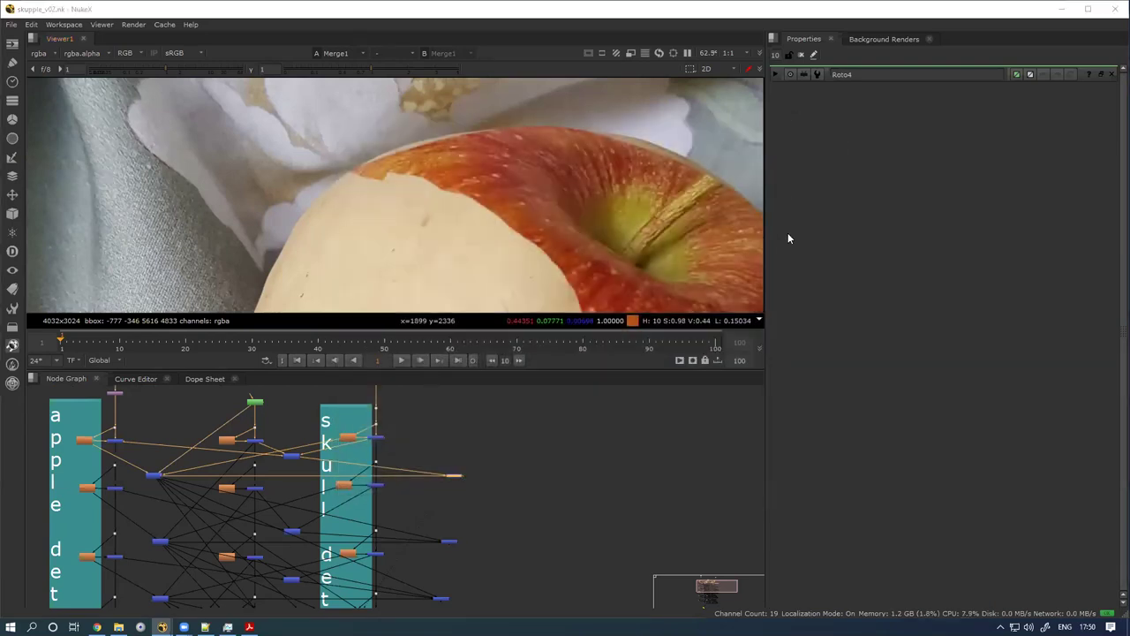
pyautogui.scroll(3, 606, 197)
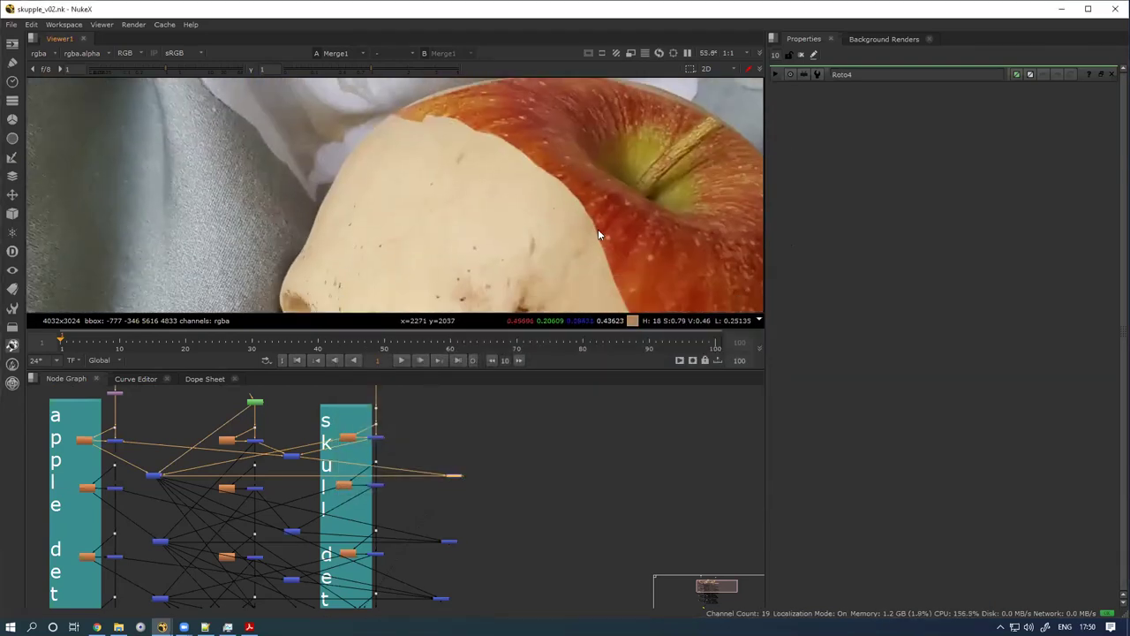
pyautogui.scroll(-4, 464, 572)
pyautogui.scroll(4, 457, 535)
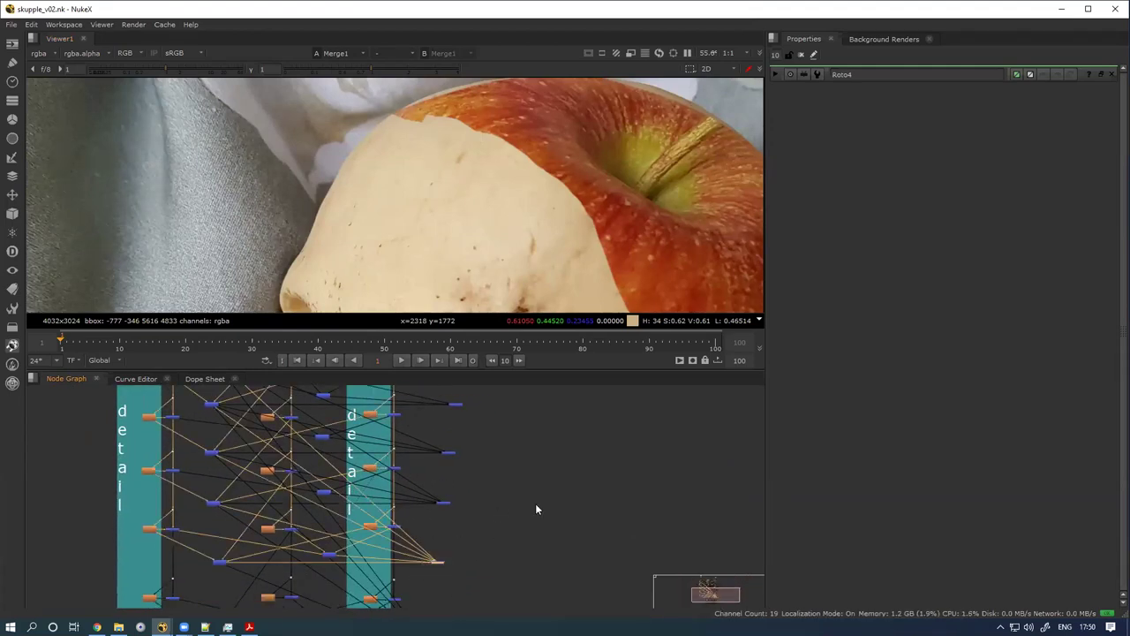
# Step: View the whole frame of the Merge6 composite and compare it with Merge5
pyautogui.press('f')
pyautogui.scroll(-2, 394, 604)
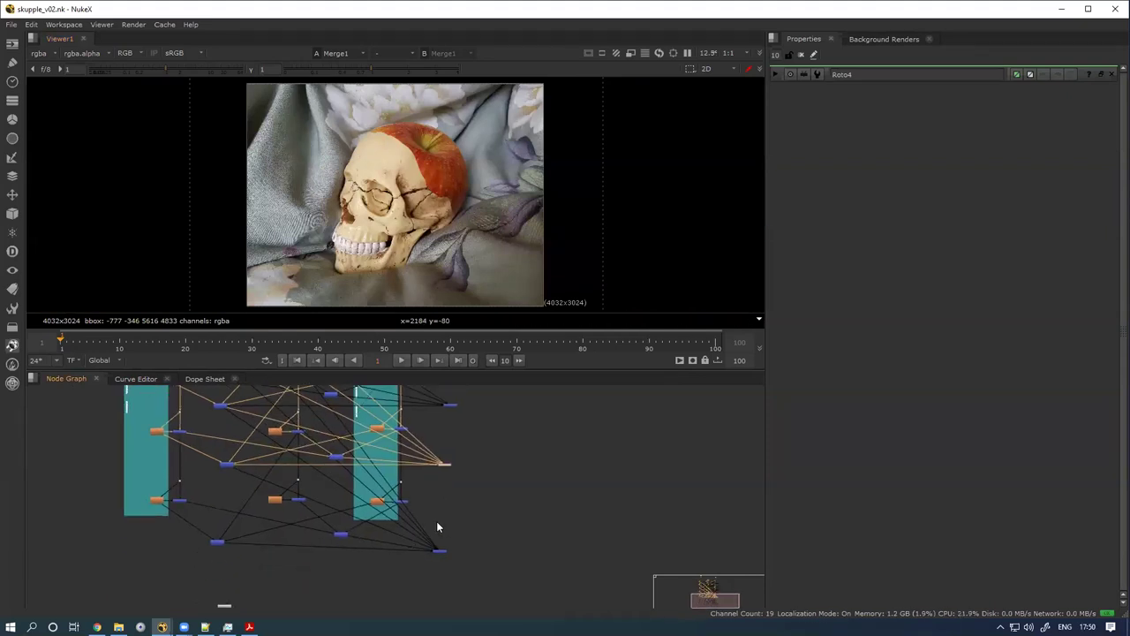
pyautogui.press('1')
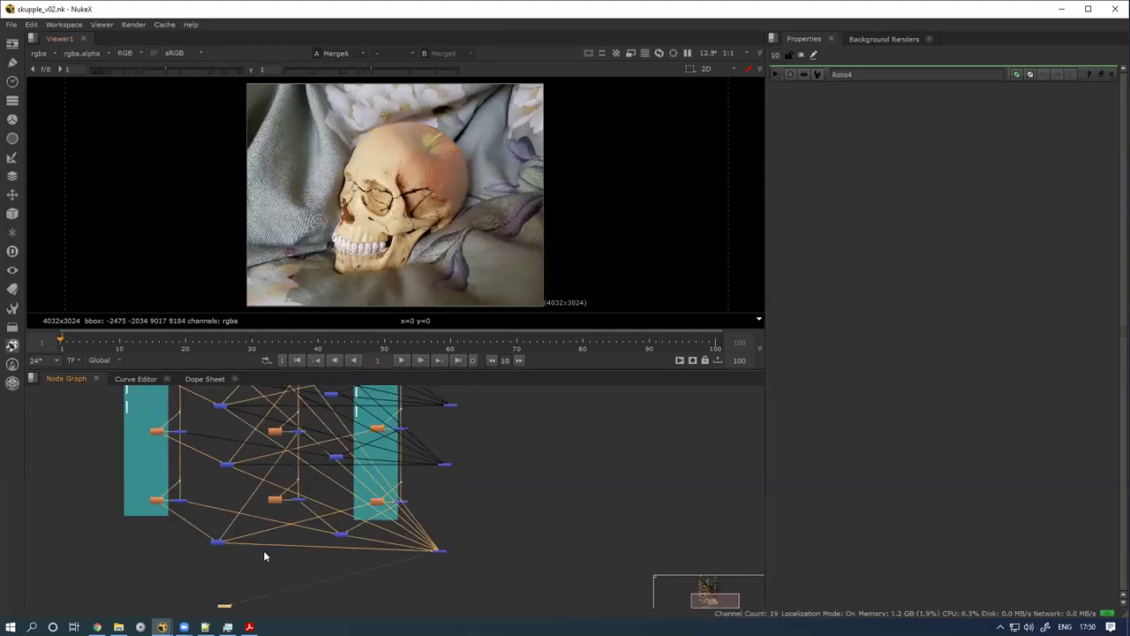
pyautogui.click(441, 463)
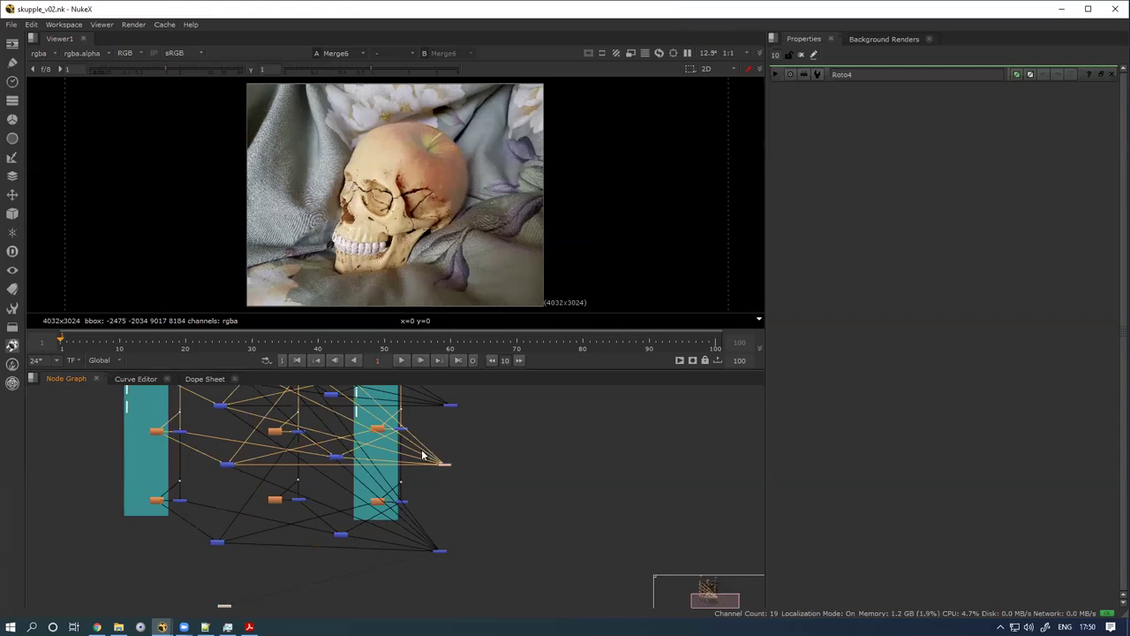
pyautogui.press('1')
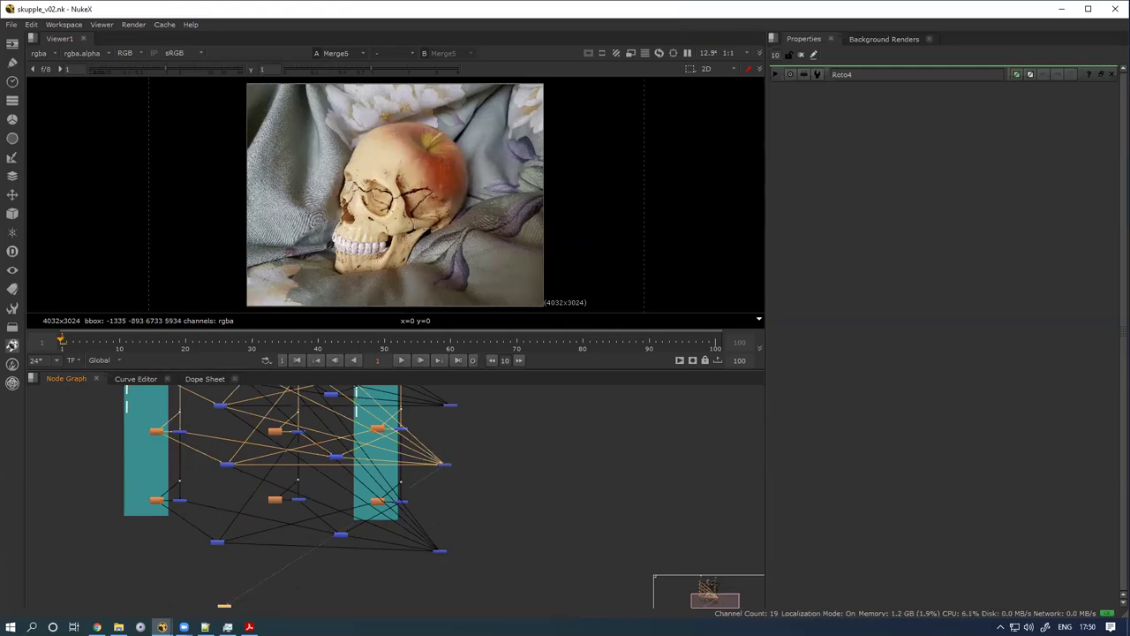
# Step: Switch to the browser article on digital painting and spatial frequencies, read its Conclusion and Further Discussion section, and return to Nuke
pyautogui.click(97, 627)
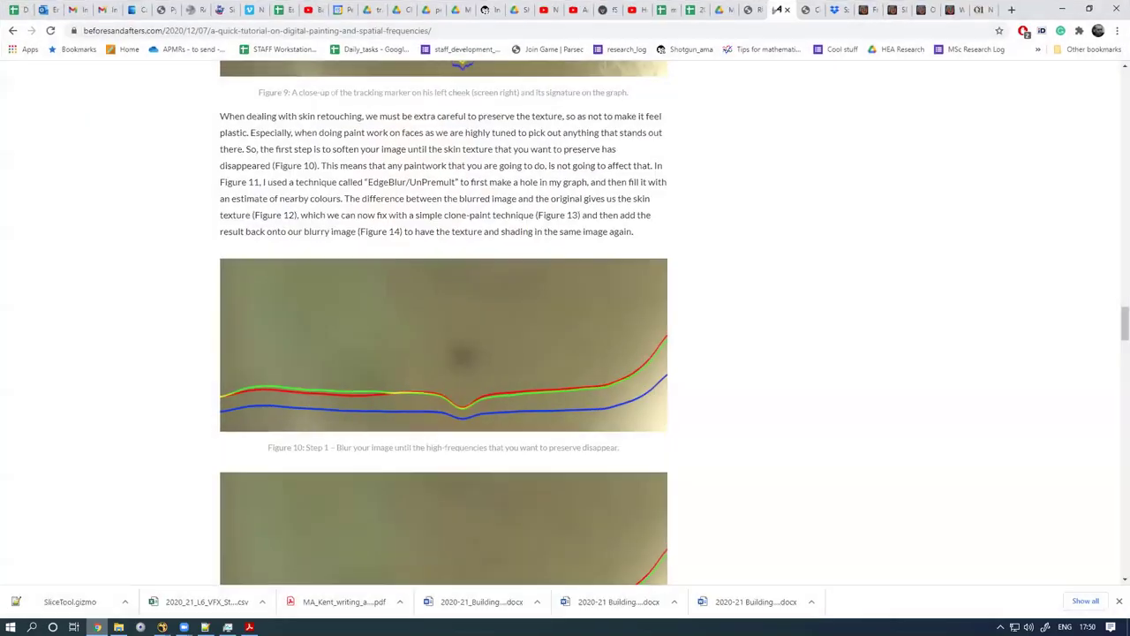
pyautogui.moveTo(1110, 325); pyautogui.dragTo(1114, 485)
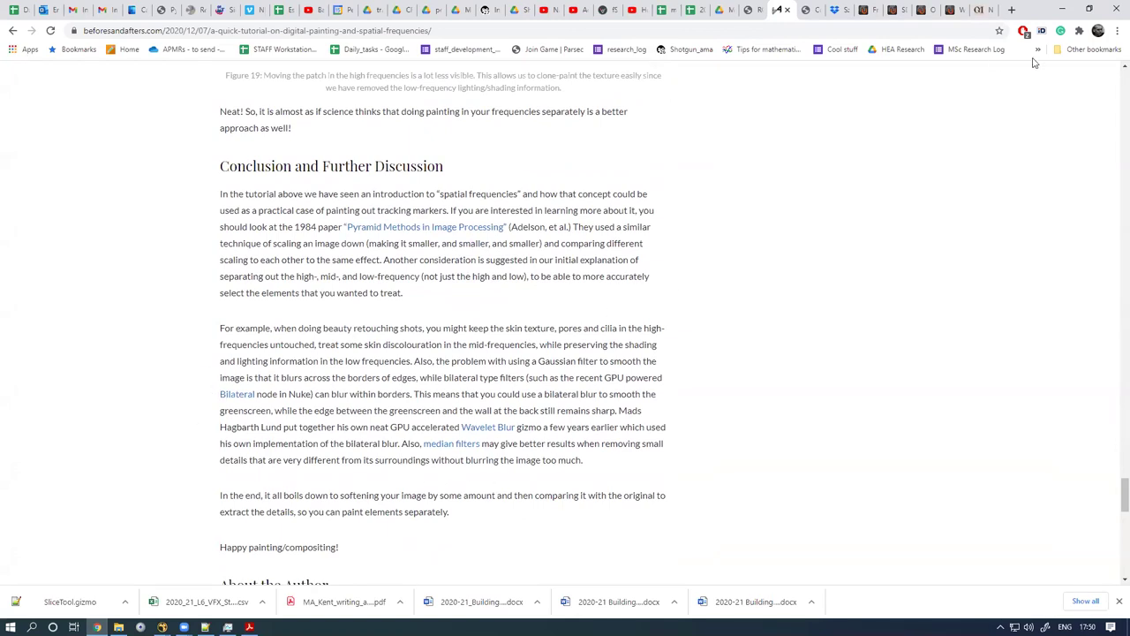
pyautogui.click(1064, 9)
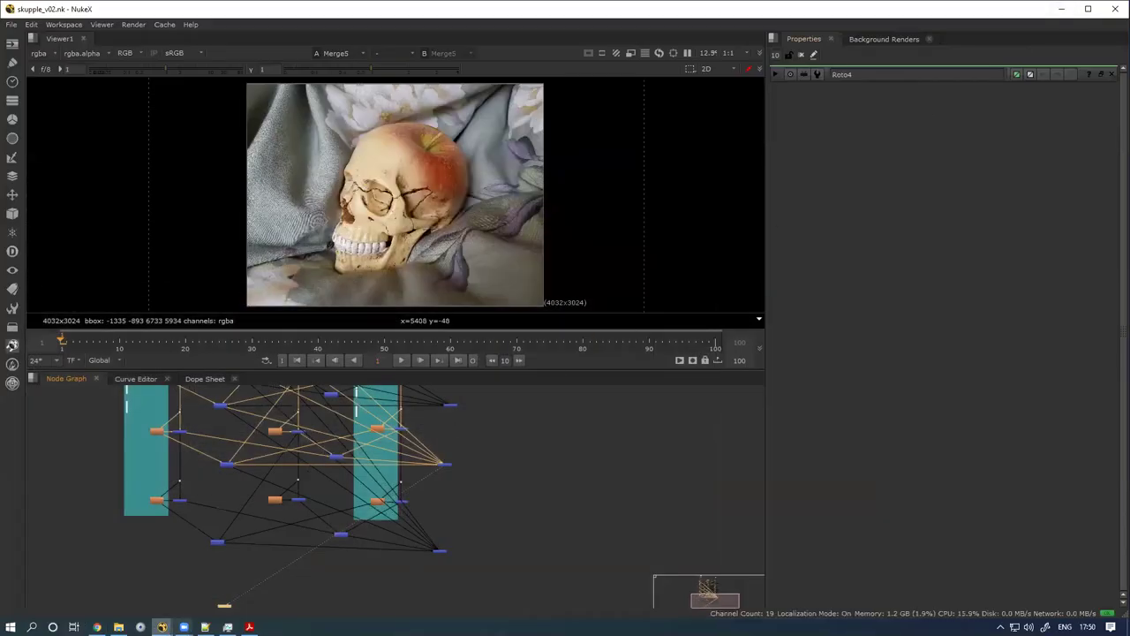
# Step: Switch to the gloomy_guy_v01.nk script and examine the tracking markers on the face in the Merge13 result
pyautogui.moveTo(162, 627)
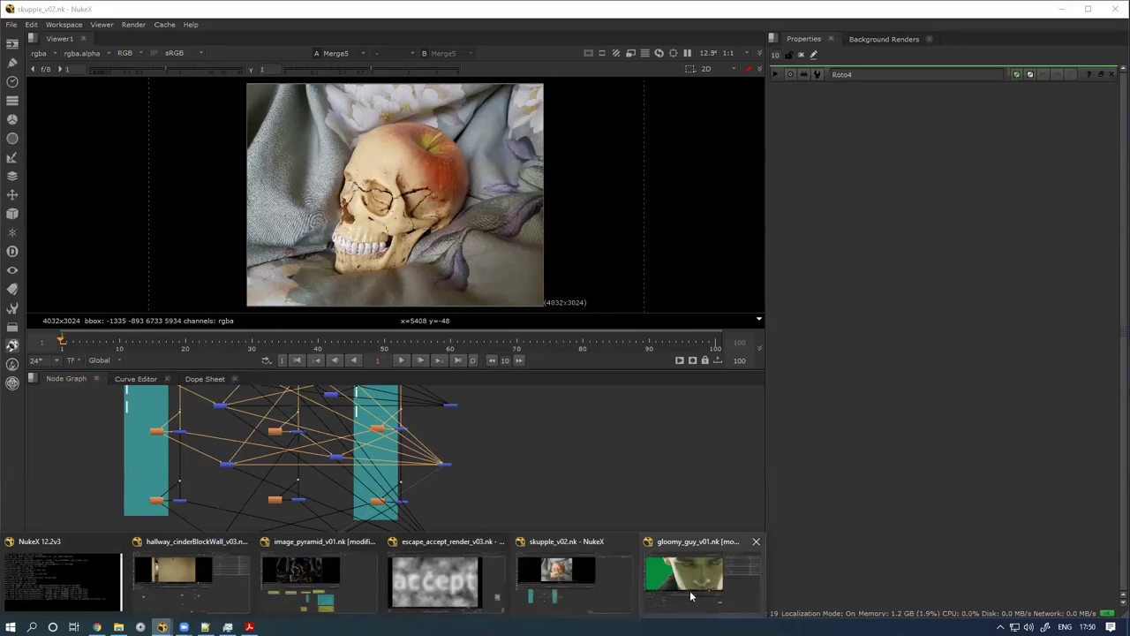
pyautogui.click(688, 585)
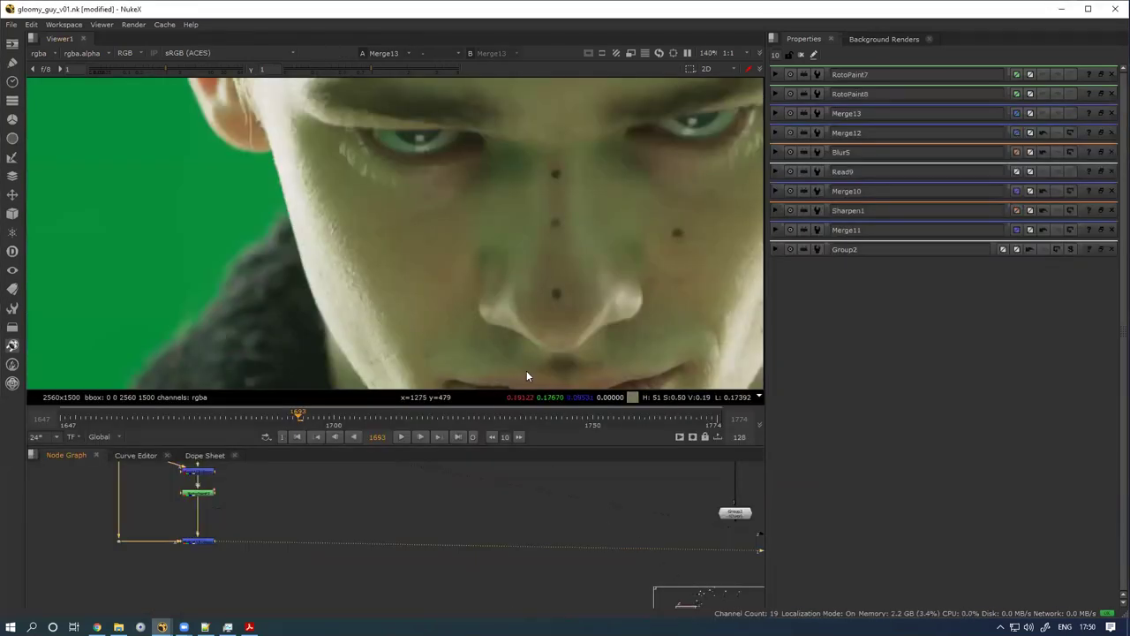
pyautogui.scroll(-2, 418, 233)
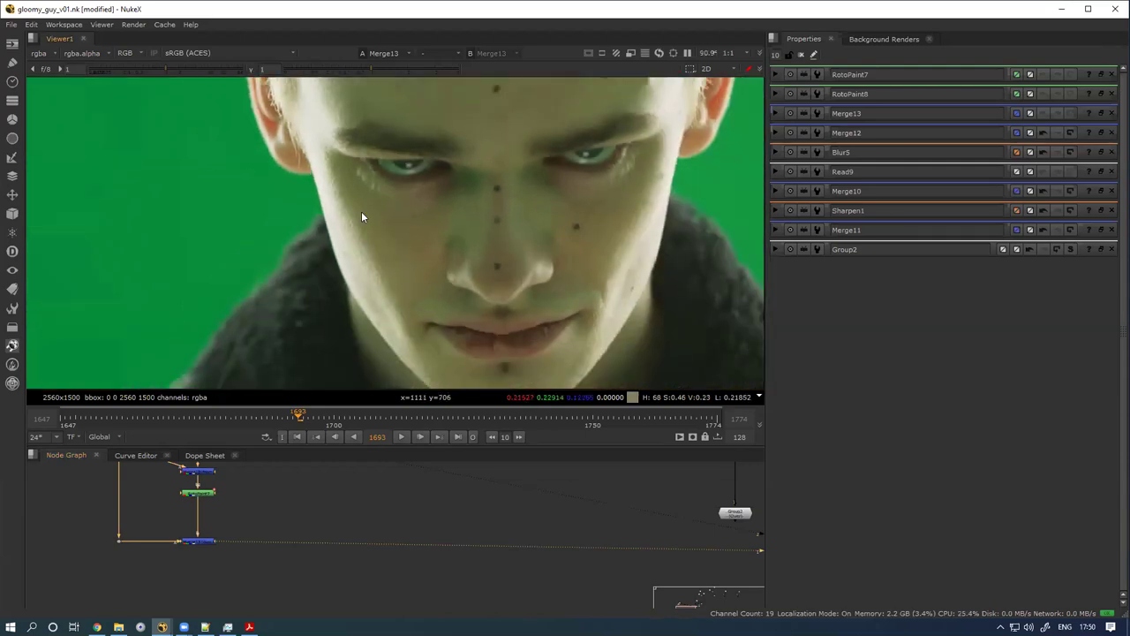
pyautogui.scroll(3, 442, 229)
pyautogui.scroll(-5, 213, 521)
pyautogui.scroll(2, 437, 516)
# Step: Copy the Read9 footage node into an empty area of the node graph and view the copy
pyautogui.moveTo(384, 554); pyautogui.dragTo(207, 583)
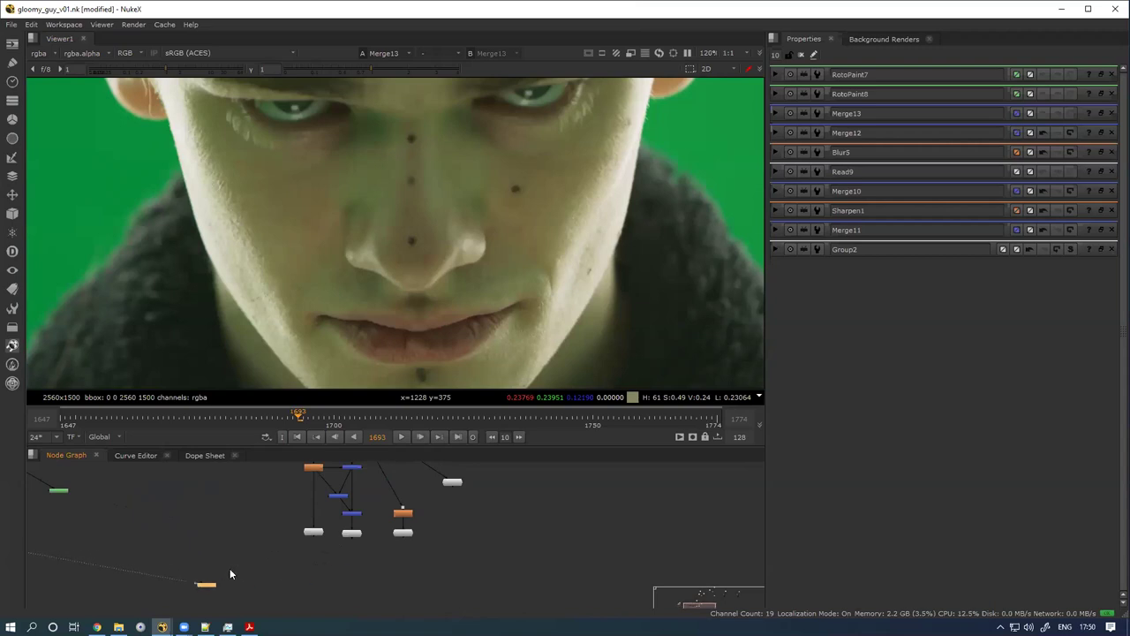
pyautogui.moveTo(194, 533); pyautogui.dragTo(395, 551)
pyautogui.scroll(2, 237, 481)
pyautogui.doubleClick(201, 489)
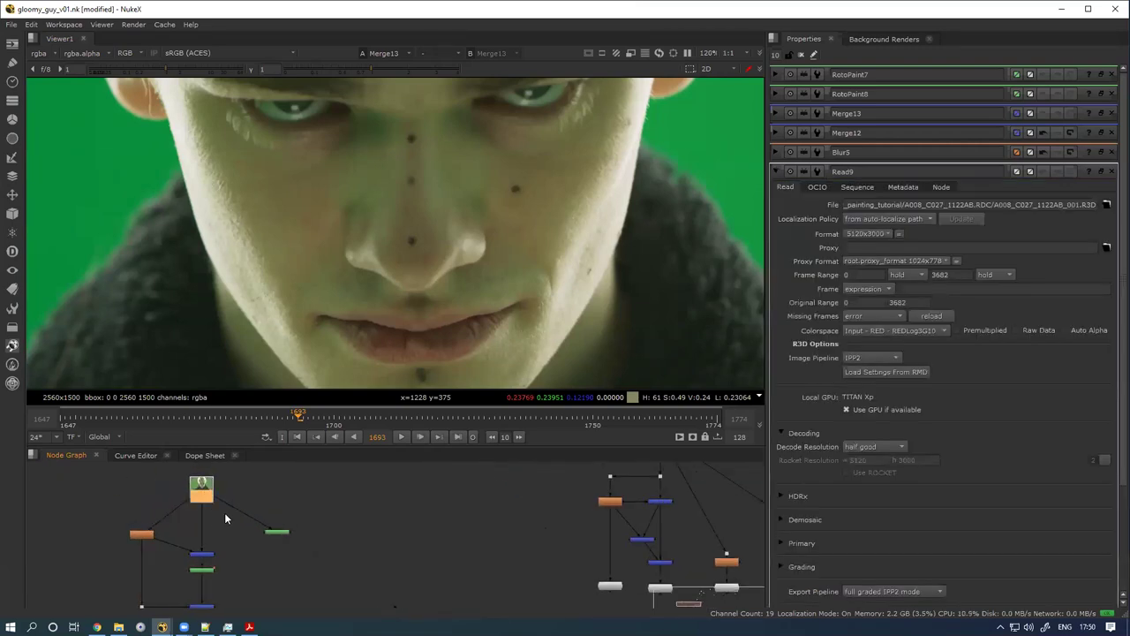
pyautogui.scroll(-4, 331, 540)
pyautogui.moveTo(336, 545); pyautogui.dragTo(356, 523)
pyautogui.click(386, 541)
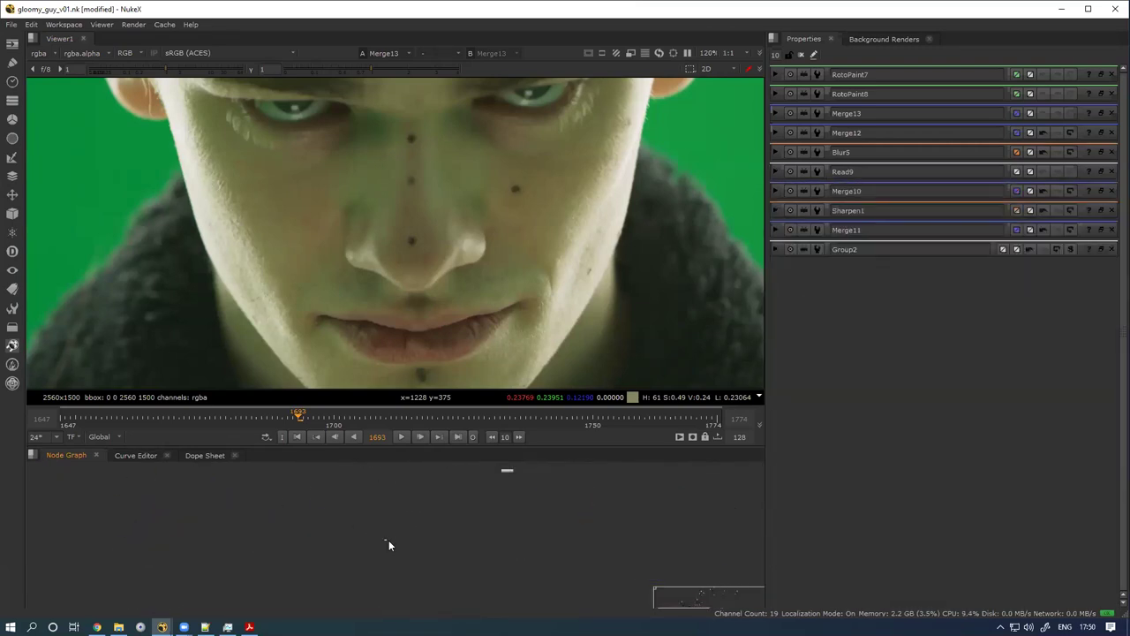
pyautogui.hotkey('ctrl', 'v')
pyautogui.press('1')
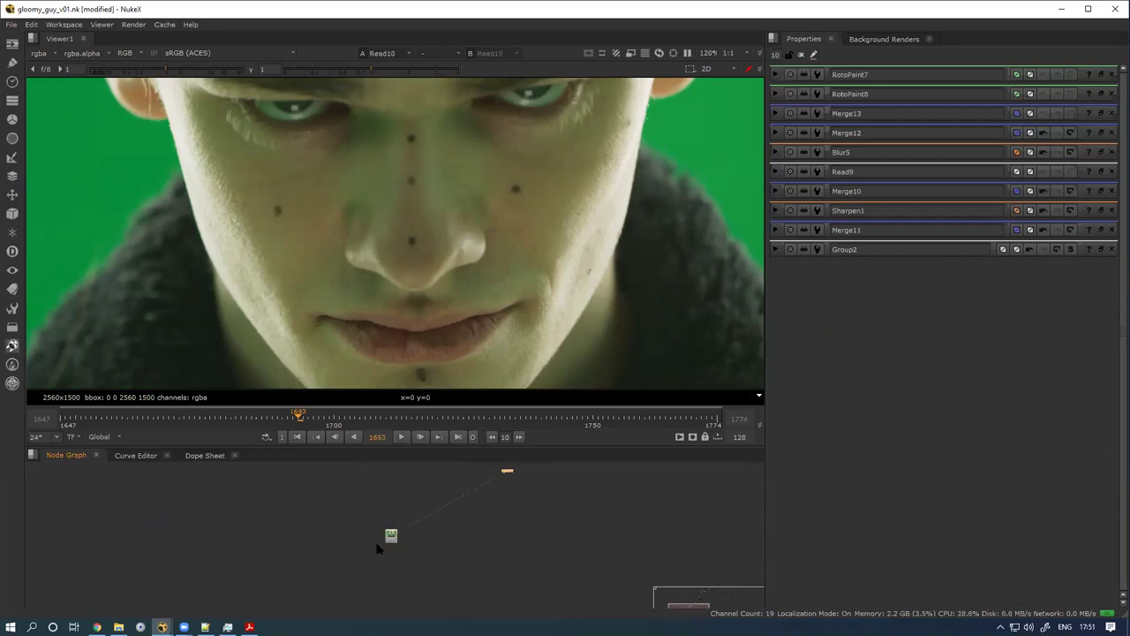
pyautogui.scroll(2, 503, 475)
pyautogui.moveTo(503, 531); pyautogui.dragTo(423, 597)
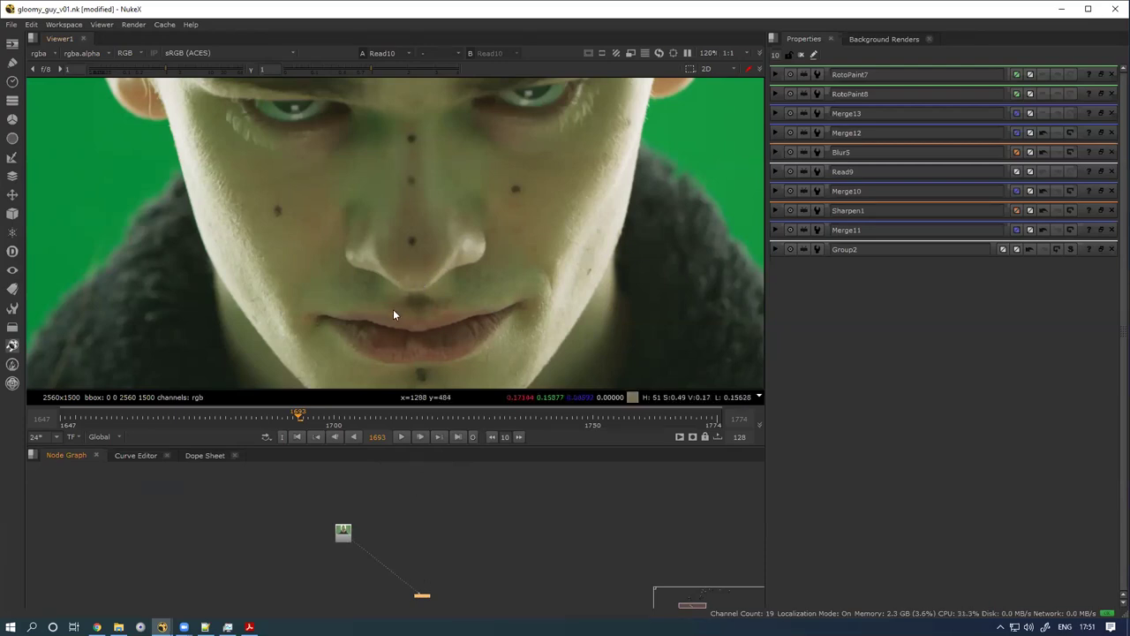
pyautogui.scroll(2, 334, 537)
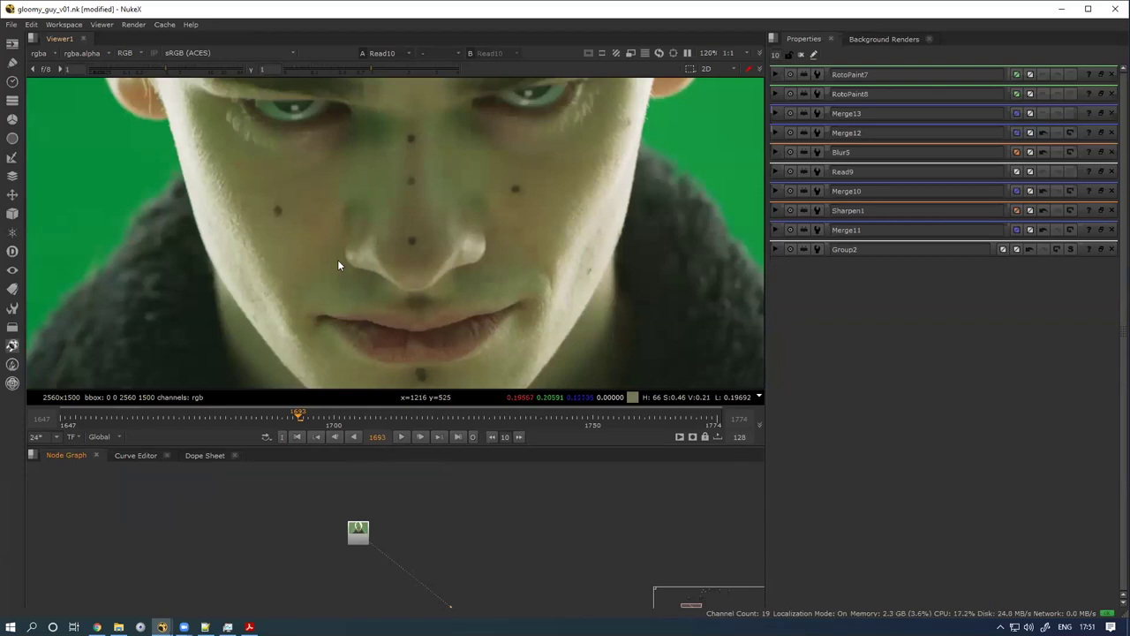
pyautogui.scroll(3, 338, 265)
# Step: Add a Blur node with size 17 below the copied Read10 node and place it below and to its left
pyautogui.click(359, 541)
pyautogui.press('b')
pyautogui.click(347, 558)
pyautogui.moveTo(353, 552); pyautogui.dragTo(317, 578)
pyautogui.moveTo(914, 119); pyautogui.dragTo(950, 120)
# Step: Sample a region of about 76 by 57 pixels around the cheek tracking marker in the blurred image
pyautogui.scroll(3, 287, 239)
pyautogui.moveTo(239, 233); pyautogui.dragTo(282, 263)
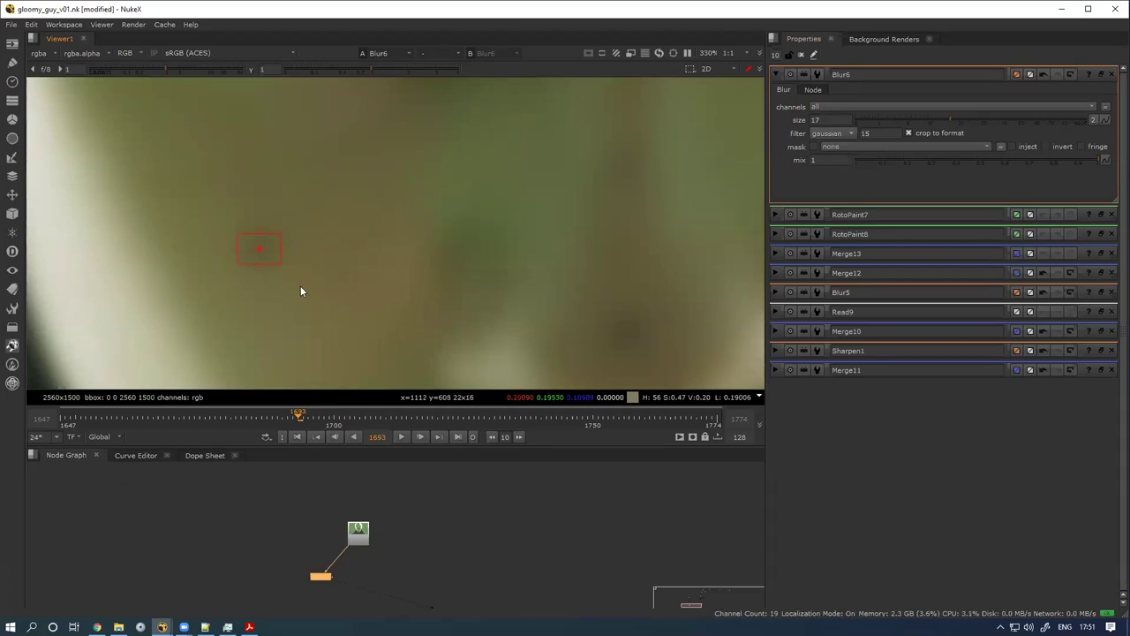
pyautogui.moveTo(191, 201); pyautogui.dragTo(336, 314)
pyautogui.moveTo(270, 255); pyautogui.dragTo(265, 248)
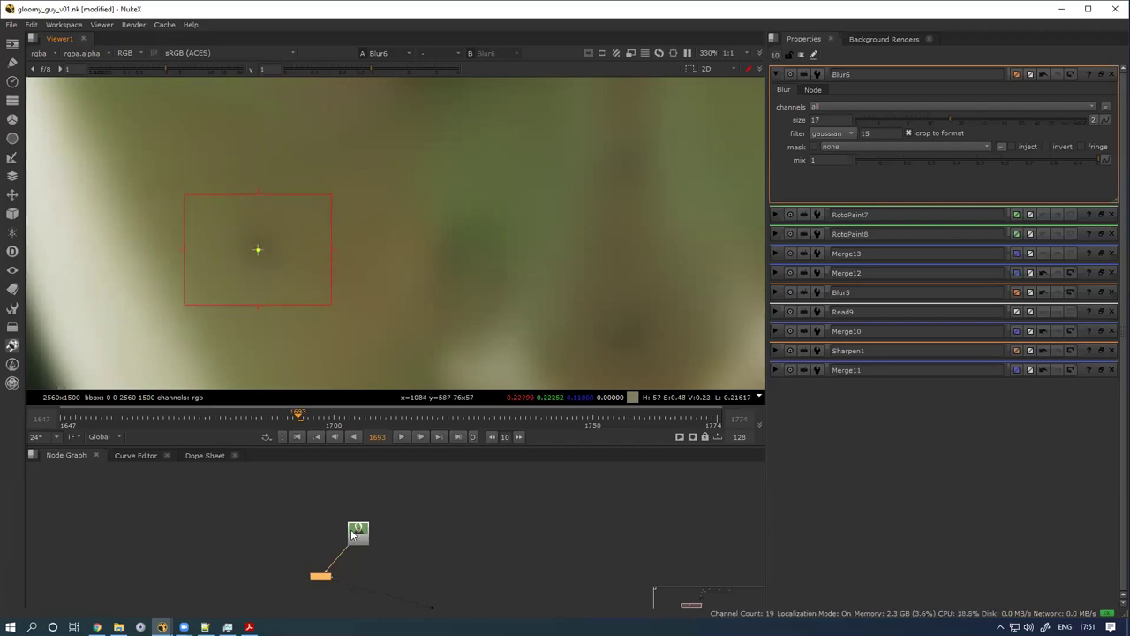
# Step: Raise the Blur6 size to 30.5 and compare the sampled cheek region with the unblurred Read10 image
pyautogui.moveTo(949, 119); pyautogui.dragTo(982, 118)
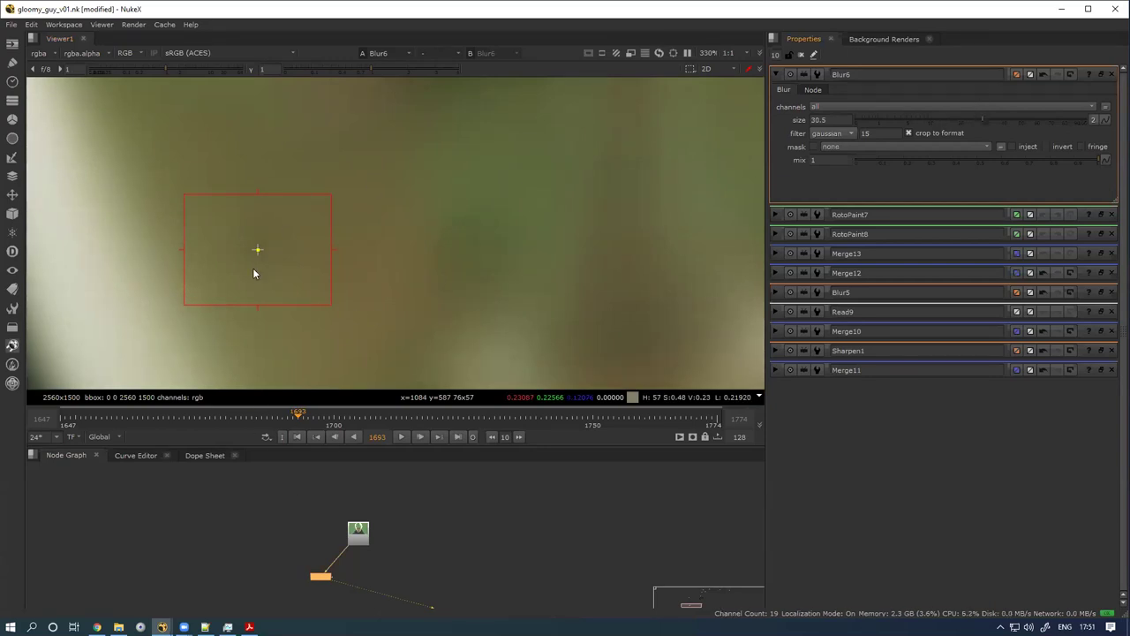
pyautogui.click(363, 518)
pyautogui.click(361, 537)
pyautogui.press('1')
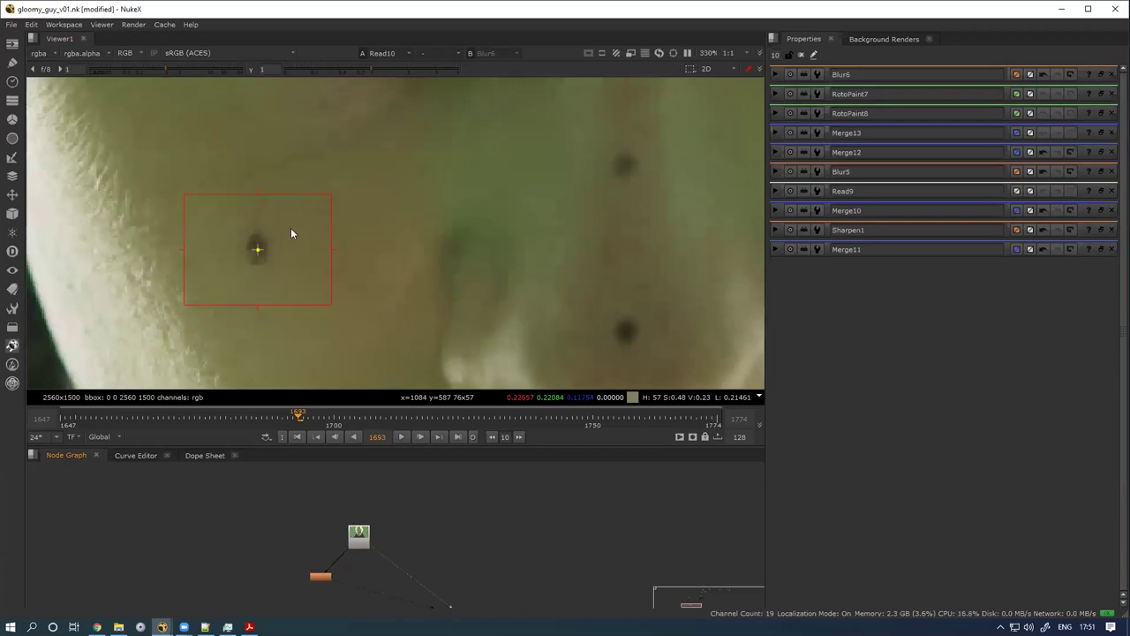
pyautogui.press('1')
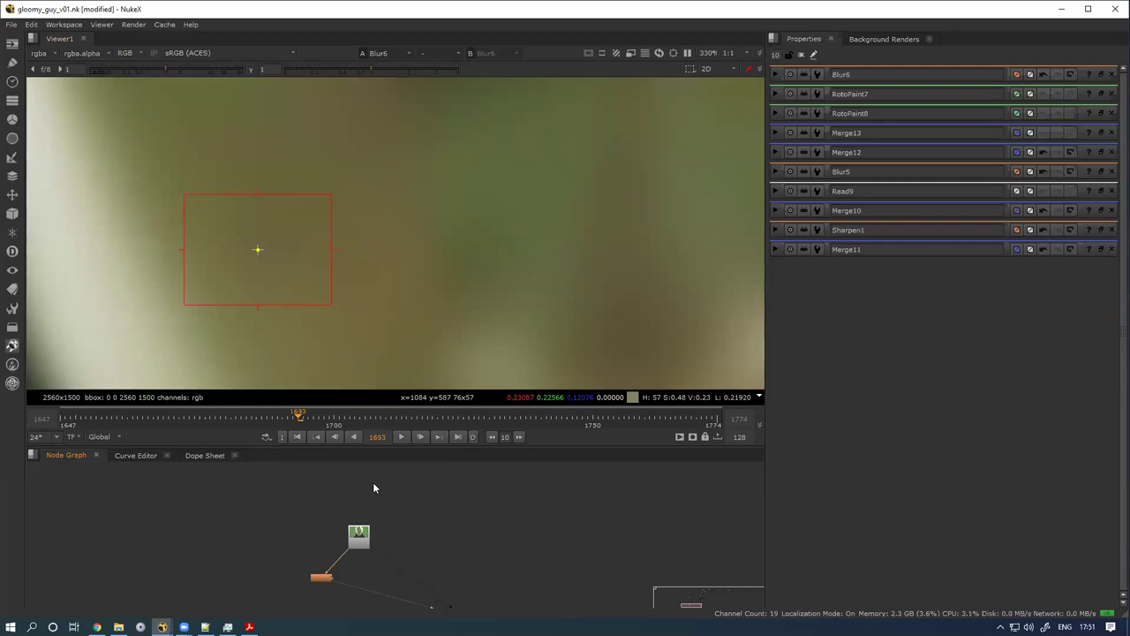
# Step: Paste a second copy of the footage Read node beside Read10 and view it
pyautogui.click(364, 541)
pyautogui.moveTo(365, 542); pyautogui.dragTo(318, 479)
pyautogui.hotkey('ctrl', 'v')
pyautogui.moveTo(420, 487); pyautogui.dragTo(457, 482)
pyautogui.press('1')
# Step: Clear the cheek sample and sample a skin area of about 44 by 26 pixels near the corner of the mouth
pyautogui.moveTo(369, 266); pyautogui.dragTo(262, 116)
pyautogui.keyDown('ctrl'); pyautogui.rightClick(309, 242); pyautogui.keyUp('ctrl')
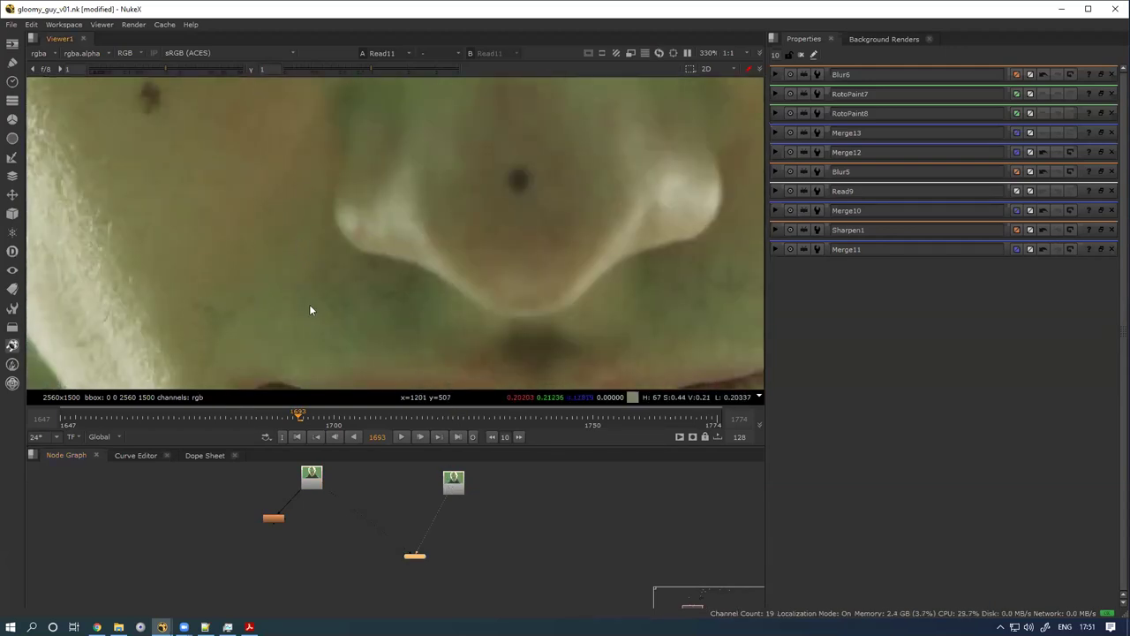
pyautogui.scroll(2, 330, 266)
pyautogui.moveTo(244, 253); pyautogui.dragTo(346, 314)
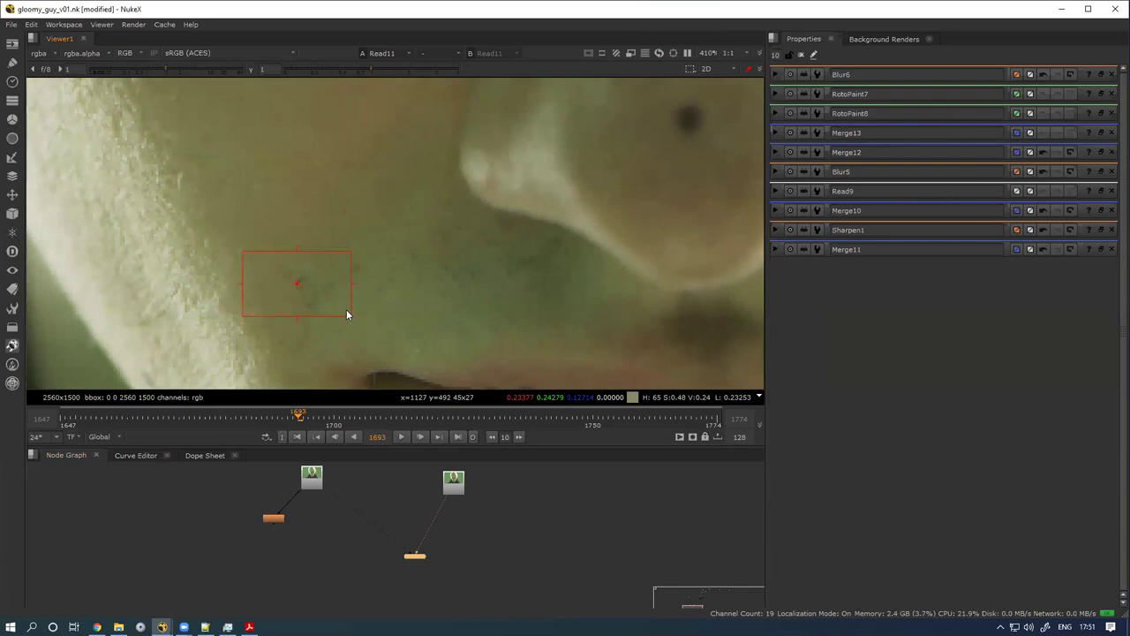
# Step: Add a Blur node with size 13.4 below Read11, clear the sample region, and move the node down from the footage
pyautogui.click(454, 488)
pyautogui.press('b')
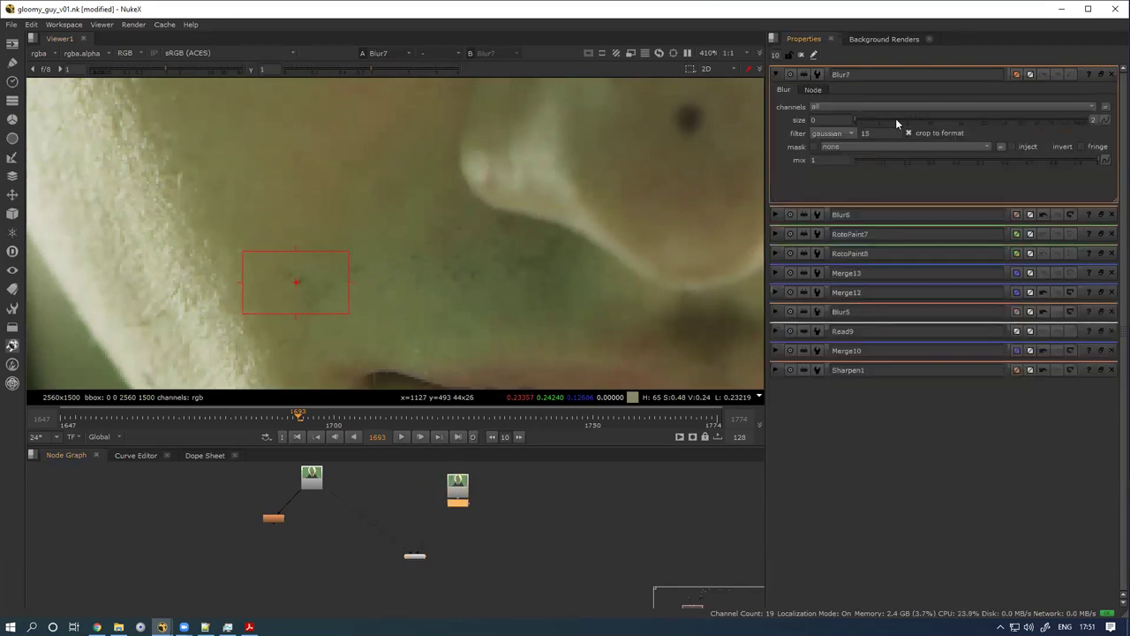
pyautogui.moveTo(922, 119); pyautogui.dragTo(937, 120)
pyautogui.keyDown('ctrl'); pyautogui.rightClick(355, 316); pyautogui.keyUp('ctrl')
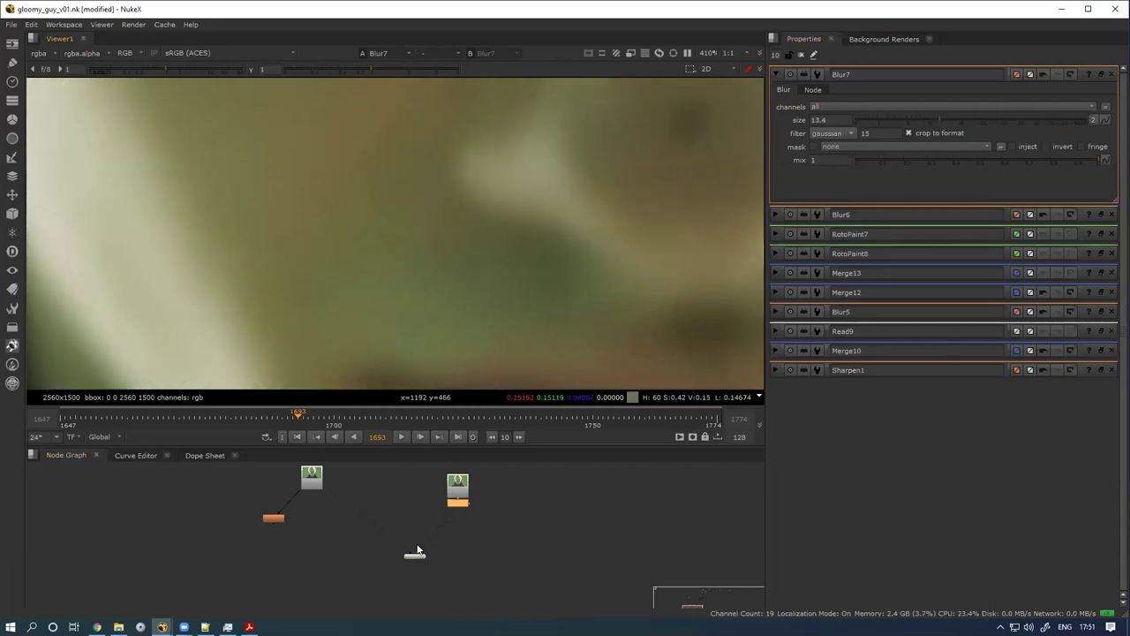
pyautogui.moveTo(461, 506); pyautogui.dragTo(439, 526)
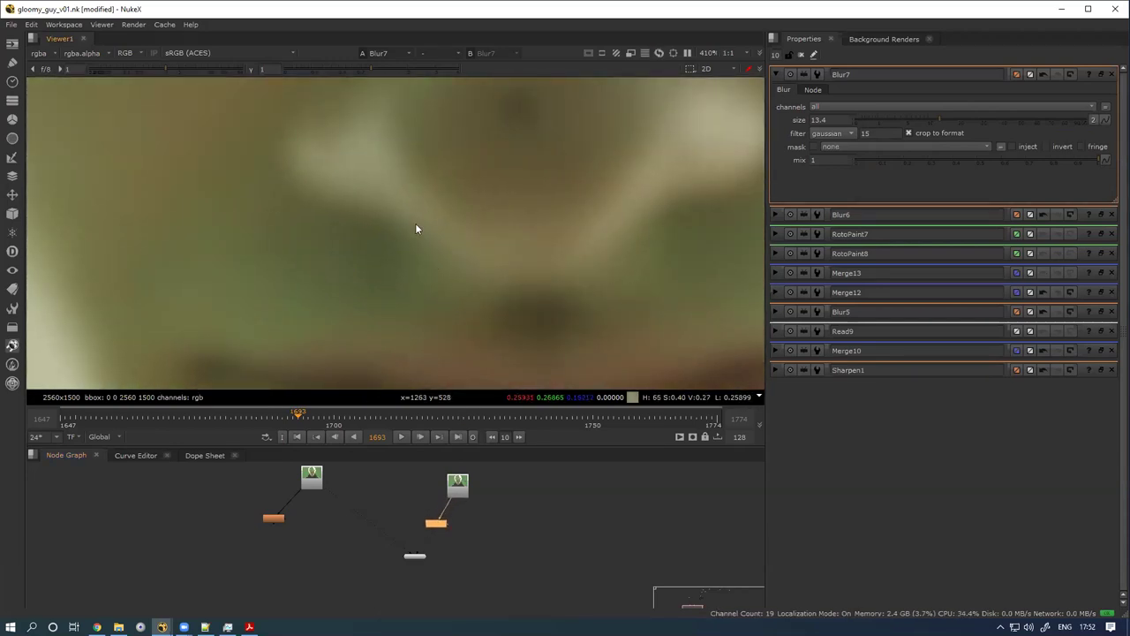
# Step: Compare the Read11 original with the Blur7 result by switching the viewer repeatedly between them around the nose and upper lip
pyautogui.moveTo(464, 492); pyautogui.dragTo(472, 495)
pyautogui.press('1')
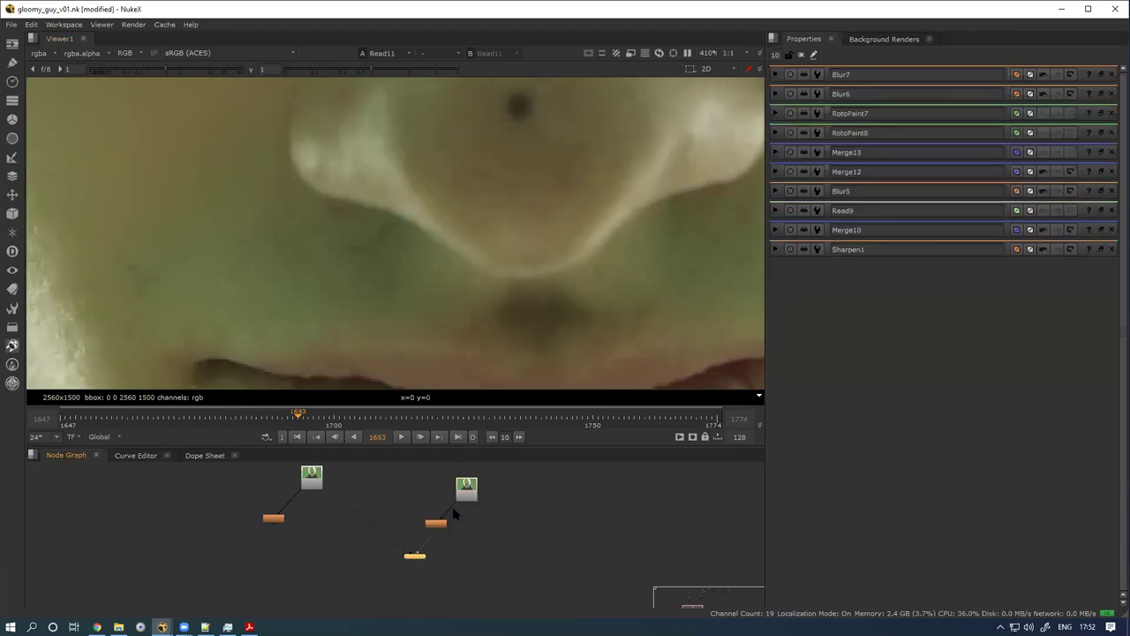
pyautogui.click(434, 526)
pyautogui.press('1')
pyautogui.click(469, 496)
pyautogui.press('2')
pyautogui.press('1')
pyautogui.press('2')
pyautogui.press('1')
pyautogui.press('2')
pyautogui.press('1')
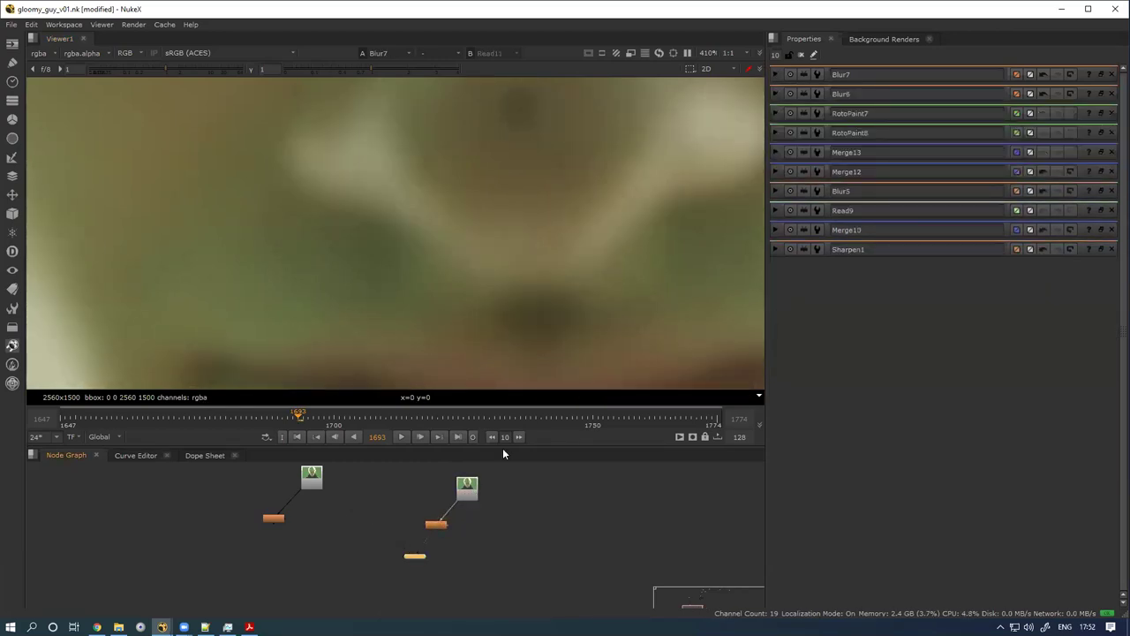
pyautogui.press('2')
pyautogui.press('1')
pyautogui.press('1')
pyautogui.press('1')
pyautogui.press('1')
pyautogui.press('1')
pyautogui.press('1')
pyautogui.press('1')
pyautogui.press('1')
pyautogui.press('1')
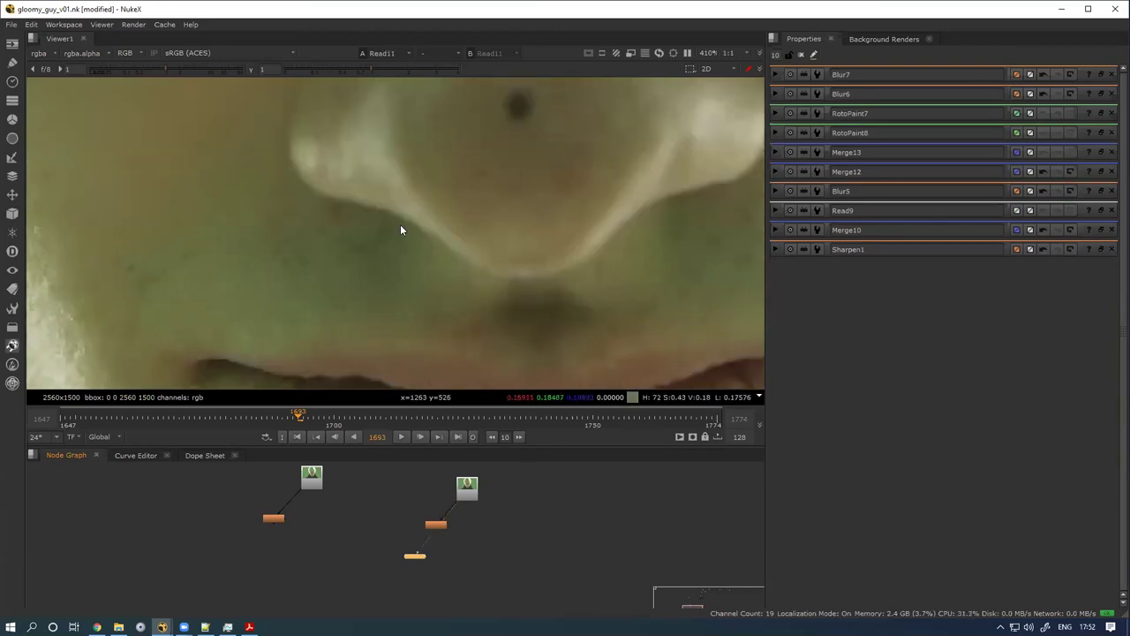
pyautogui.scroll(3, 451, 497)
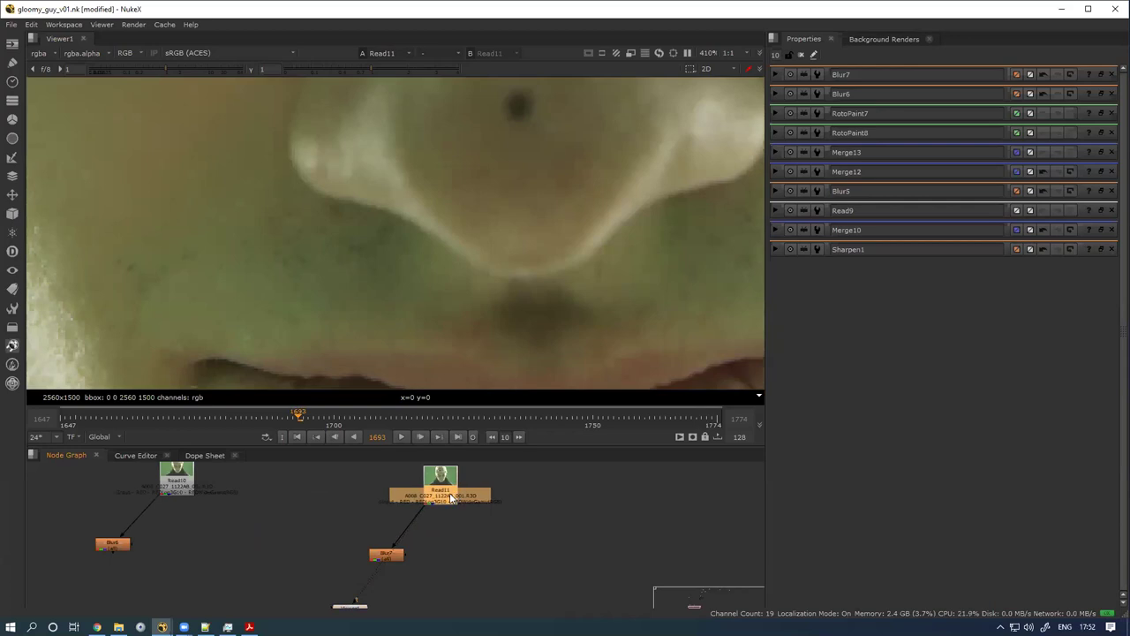
# Step: Add a Merge node with Blur7 as A and the original Read11 footage as B, place it below them and view it
pyautogui.scroll(-3, 460, 540)
pyautogui.doubleClick(406, 558)
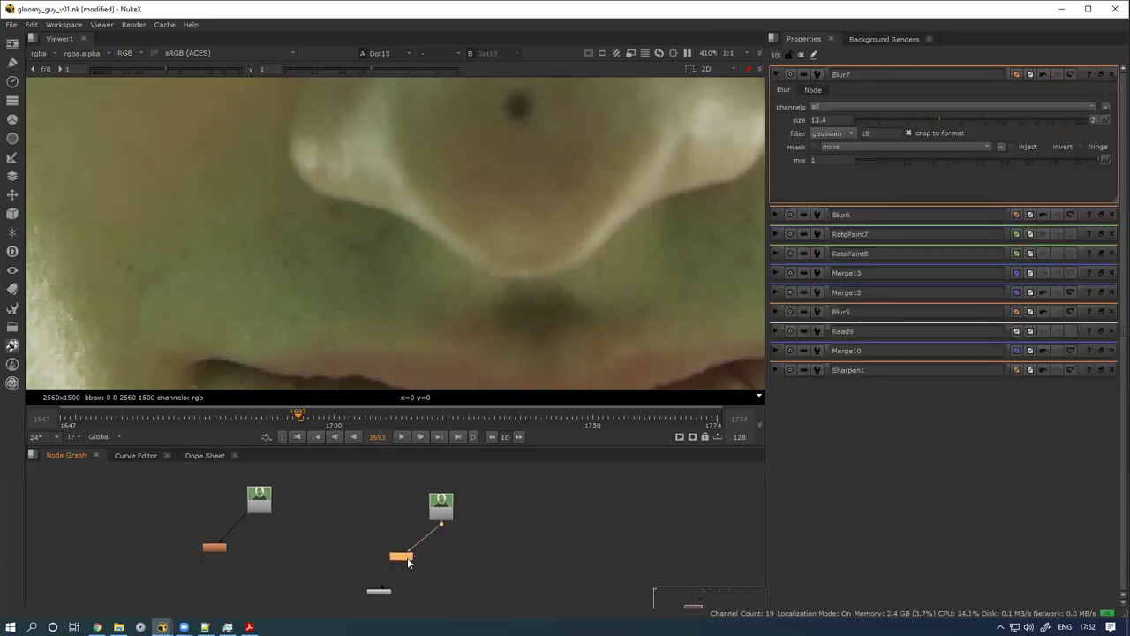
pyautogui.press('m')
pyautogui.moveTo(449, 532); pyautogui.dragTo(443, 525)
pyautogui.moveTo(441, 572); pyautogui.dragTo(449, 586)
pyautogui.press('1')
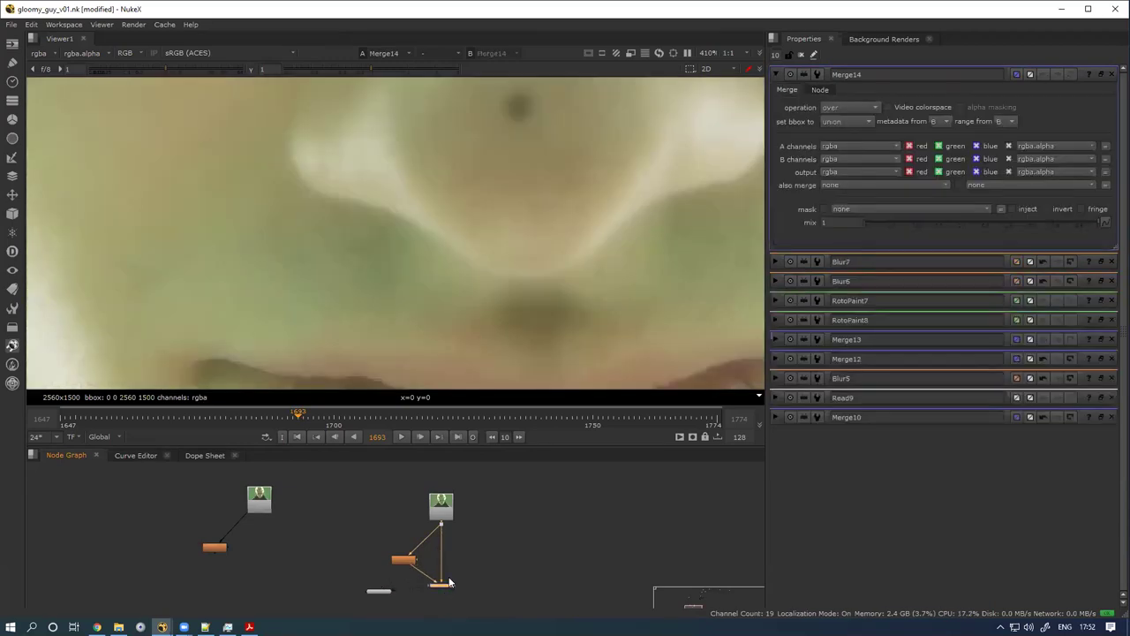
pyautogui.scroll(3, 429, 556)
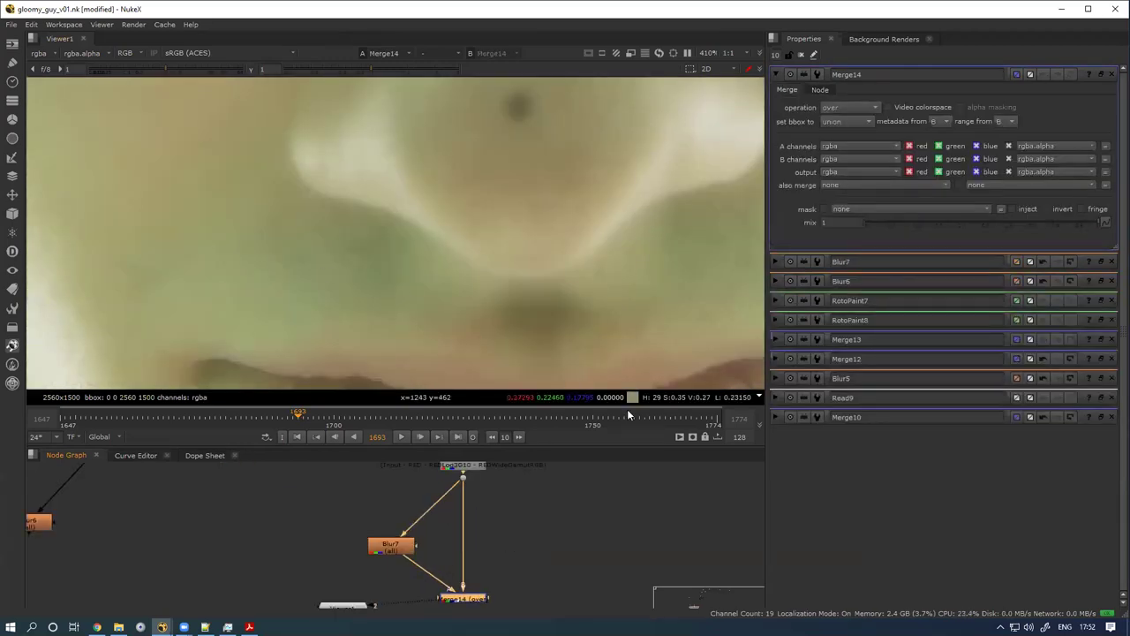
# Step: Set the new Merge operation to from and check the extracted detail with the viewer gamma temporarily raised to about 3
pyautogui.click(863, 106)
pyautogui.click(849, 130)
pyautogui.scroll(-2, 399, 188)
pyautogui.click(432, 75)
pyautogui.moveTo(432, 75); pyautogui.dragTo(491, 85)
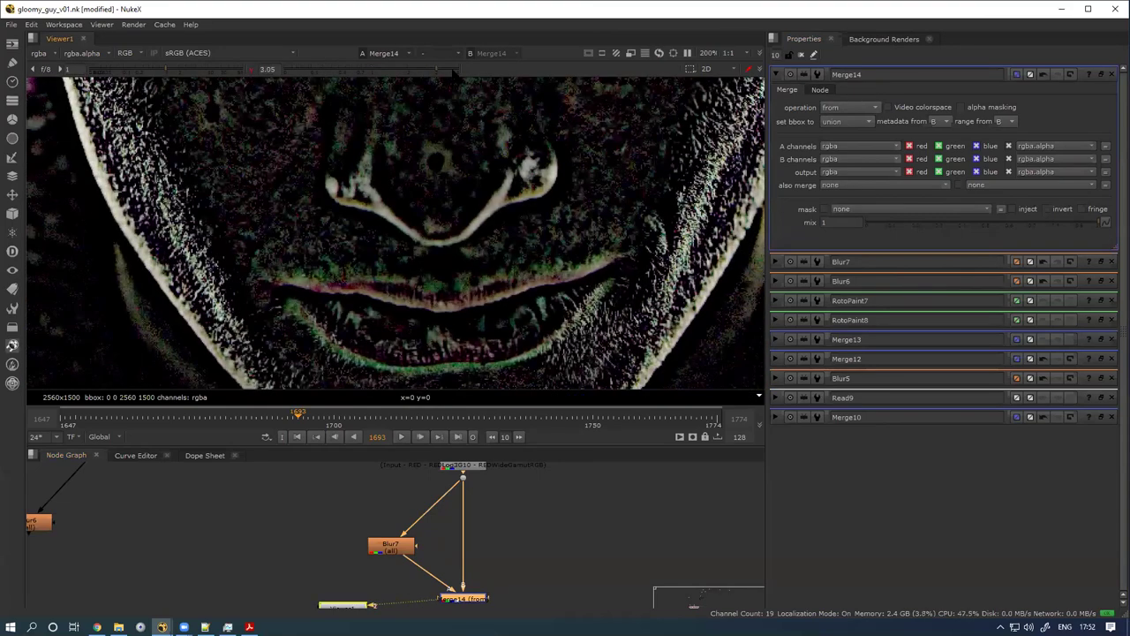
pyautogui.click(250, 70)
# Step: View the low-frequency result of Blur7
pyautogui.scroll(3, 391, 558)
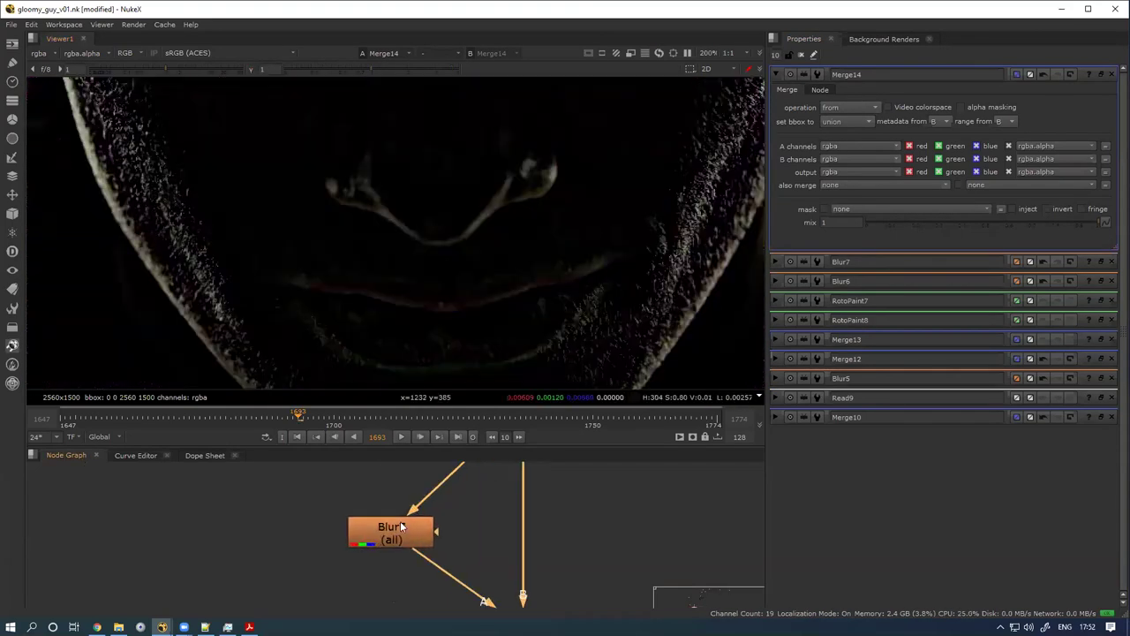
pyautogui.click(398, 531)
pyautogui.press('1')
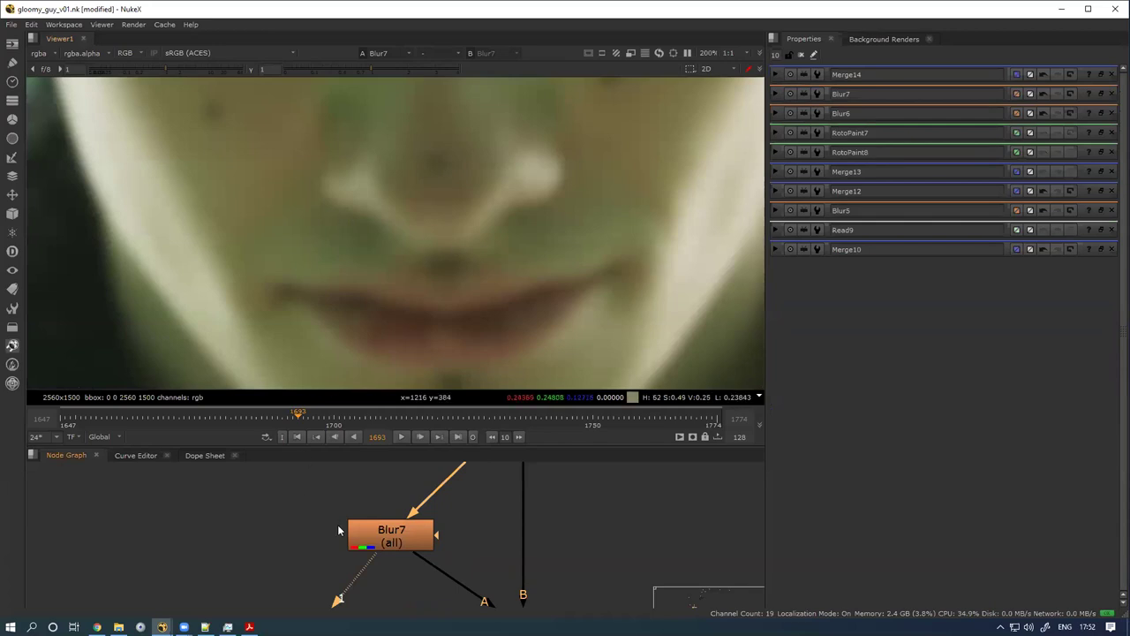
# Step: Add a second Merge below, combining Blur7 with the high-frequency Merge14, view it and set its operation to plus
pyautogui.scroll(-3, 263, 501)
pyautogui.moveTo(288, 547); pyautogui.dragTo(271, 608)
pyautogui.click(323, 558)
pyautogui.moveTo(321, 501); pyautogui.dragTo(389, 536)
pyautogui.press('m')
pyautogui.press('1')
pyautogui.click(372, 603)
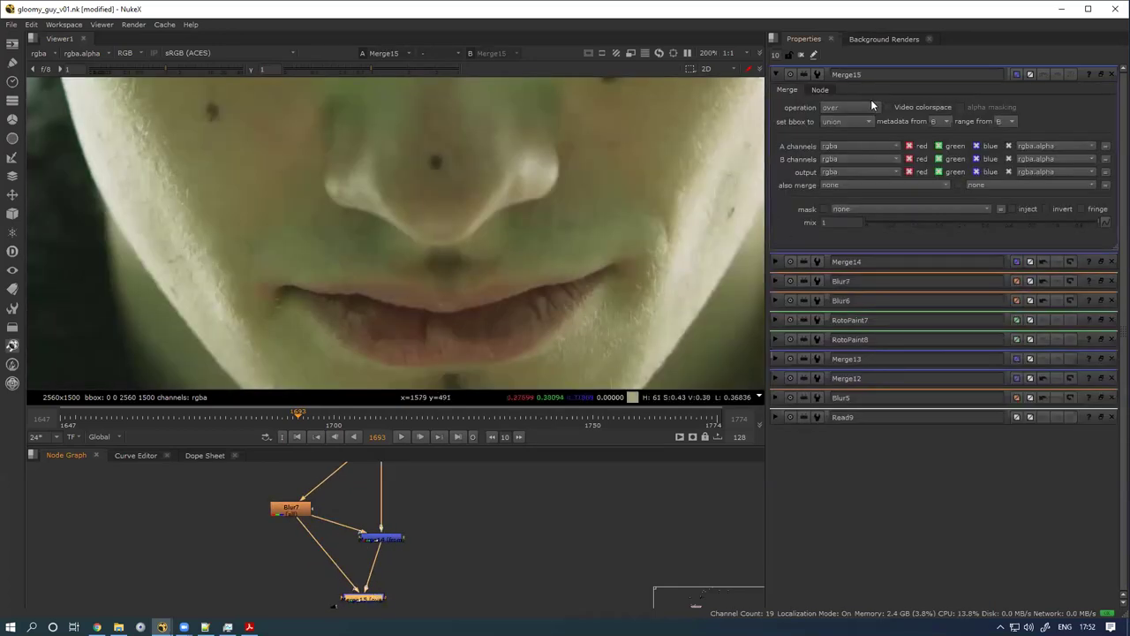
pyautogui.click(848, 106)
pyautogui.click(856, 301)
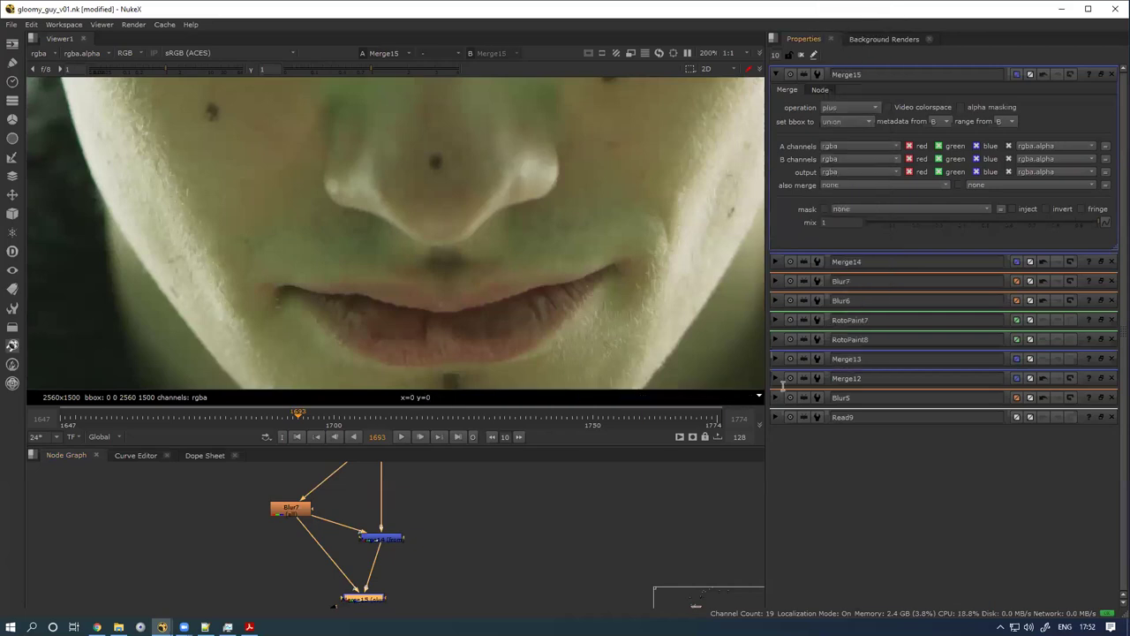
# Step: Route the Blur7 input of the plus Merge through a Dot at a right angle and inspect the recombined face
pyautogui.scroll(-2, 343, 594)
pyautogui.moveTo(364, 601); pyautogui.dragTo(287, 588)
pyautogui.scroll(-1, 376, 604)
pyautogui.scroll(2, 377, 583)
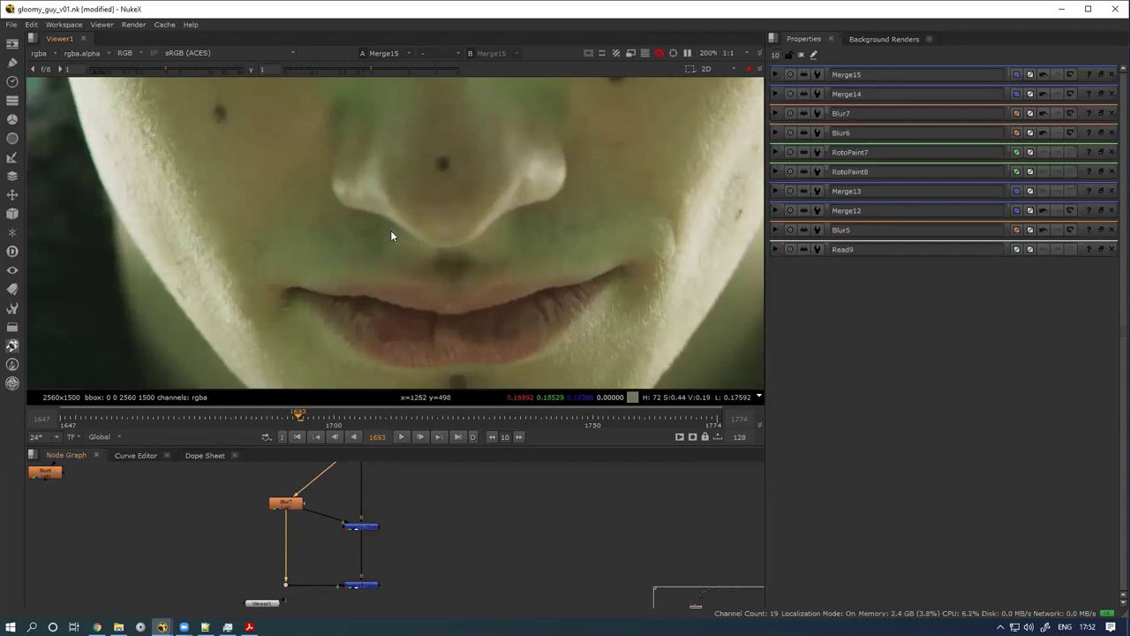
pyautogui.scroll(2, 353, 256)
pyautogui.doubleClick(361, 585)
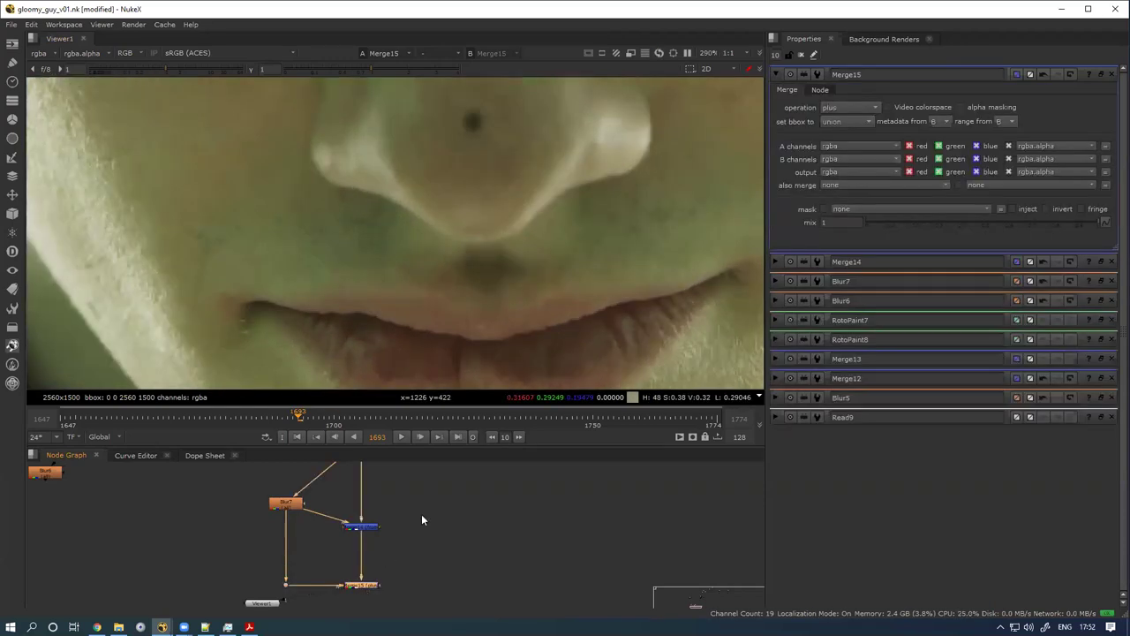
# Step: Insert a RotoPaint node between the high-frequency Merge14 and the plus Merge, leaving space around it
pyautogui.scroll(-3, 283, 526)
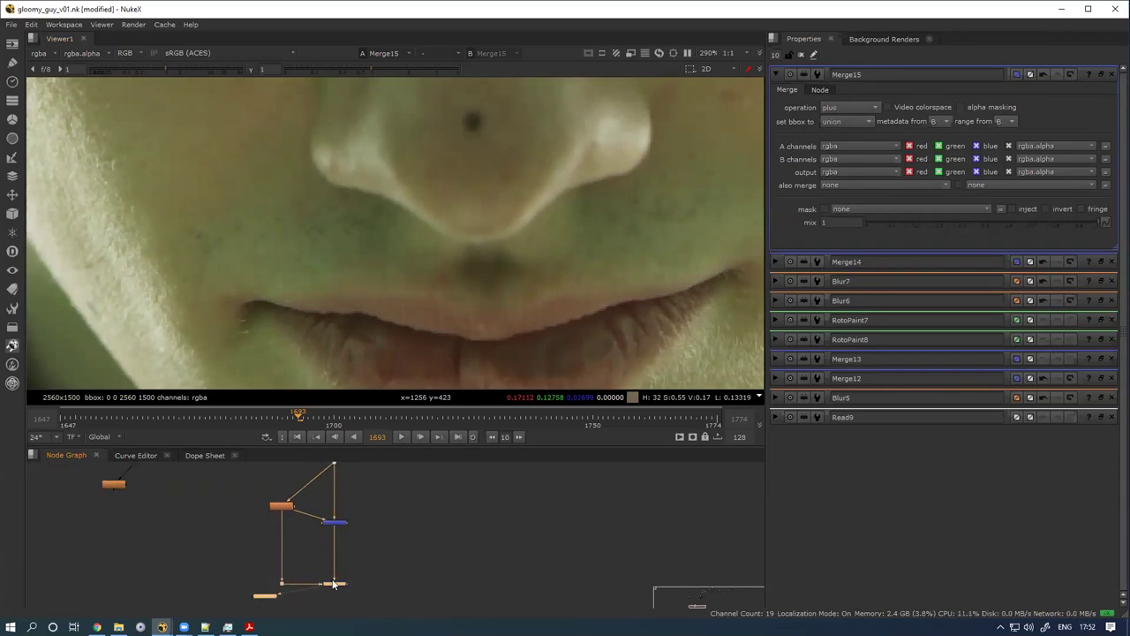
pyautogui.scroll(3, 329, 547)
pyautogui.doubleClick(340, 495)
pyautogui.press('p')
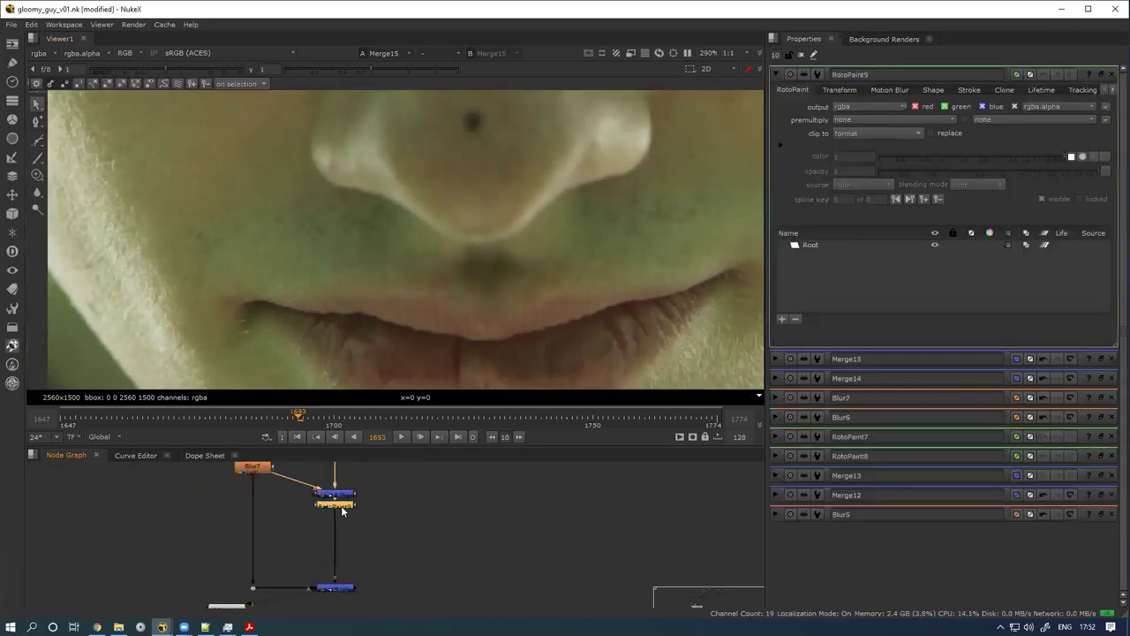
pyautogui.scroll(2, 294, 242)
pyautogui.scroll(-2, 293, 242)
pyautogui.moveTo(256, 183); pyautogui.dragTo(254, 241)
pyautogui.scroll(1, 242, 213)
# Step: Clone clean skin texture over the dark specks between the nostril and upper lip with a brush size of about 33.4
pyautogui.press('c')
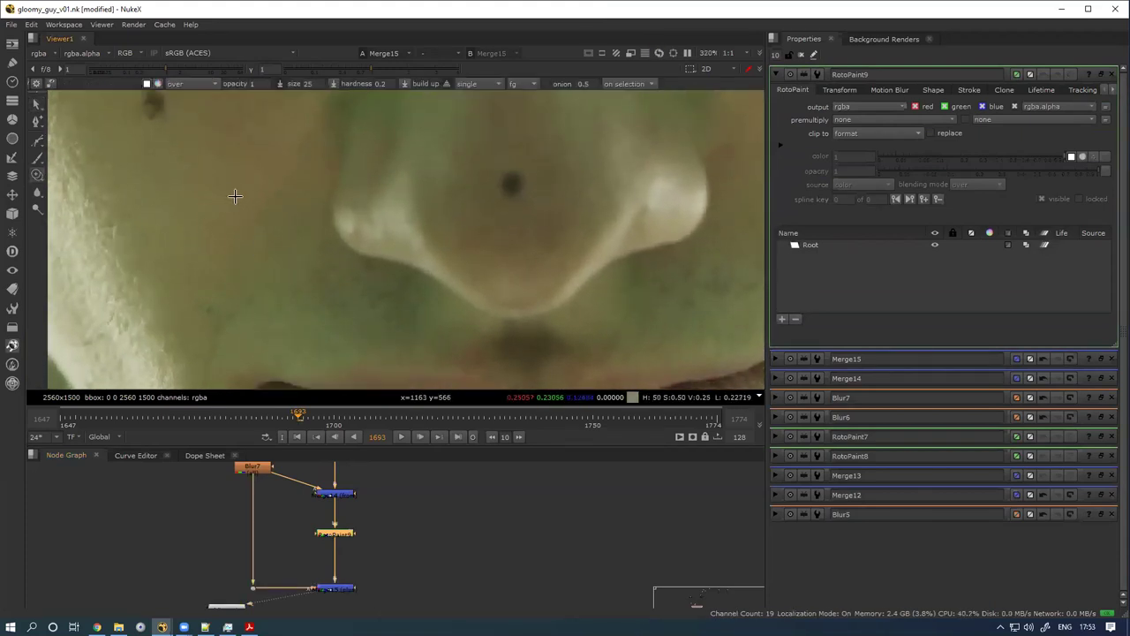
pyautogui.moveTo(233, 279)
pyautogui.mouseDown()
pyautogui.moveTo(222, 319)
pyautogui.moveTo(249, 304)
pyautogui.mouseUp()
pyautogui.moveTo(240, 298)
pyautogui.mouseDown()
pyautogui.moveTo(304, 307)
pyautogui.moveTo(271, 321)
pyautogui.moveTo(321, 311)
pyautogui.mouseUp()
pyautogui.scroll(3, 272, 327)
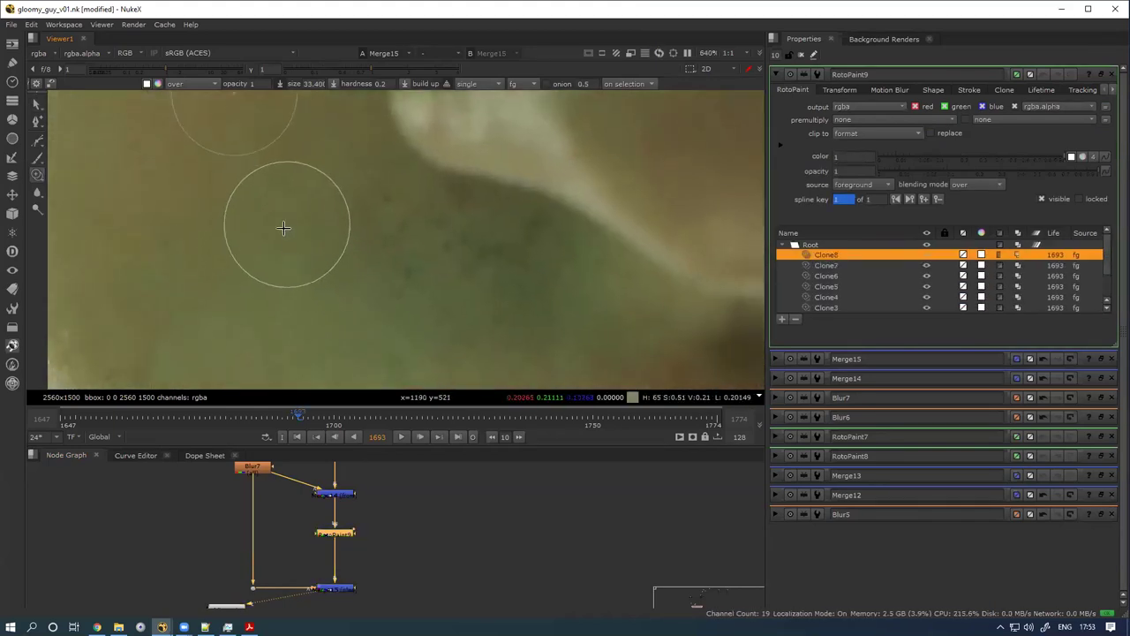
pyautogui.scroll(-2, 216, 350)
pyautogui.moveTo(277, 341); pyautogui.dragTo(323, 296)
pyautogui.moveTo(228, 217)
pyautogui.keyDown('ctrl'); pyautogui.mouseDown()
pyautogui.moveTo(376, 306)
pyautogui.moveTo(427, 289)
pyautogui.moveTo(348, 260)
pyautogui.moveTo(396, 245)
pyautogui.moveTo(327, 242)
pyautogui.moveTo(433, 266)
pyautogui.moveTo(373, 235)
pyautogui.moveTo(406, 250)
pyautogui.moveTo(424, 288)
pyautogui.moveTo(356, 244)
pyautogui.moveTo(404, 255)
pyautogui.moveTo(368, 229)
pyautogui.moveTo(421, 301)
pyautogui.moveTo(373, 232)
pyautogui.moveTo(403, 336)
pyautogui.moveTo(434, 319)
pyautogui.mouseUp(); pyautogui.keyUp('ctrl')
pyautogui.scroll(2, 376, 575)
# Step: View RotoPaint9 with the viewer gain raised to 11.5 and examine the painted high-frequency detail around the nose
pyautogui.click(324, 510)
pyautogui.press('1')
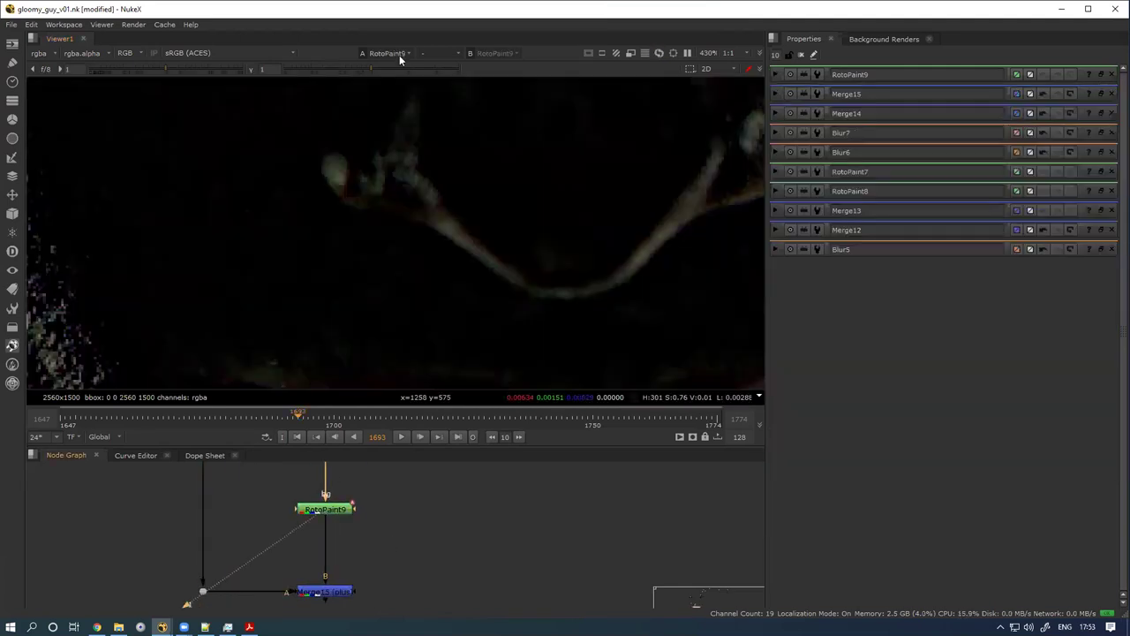
pyautogui.moveTo(212, 69); pyautogui.dragTo(209, 66)
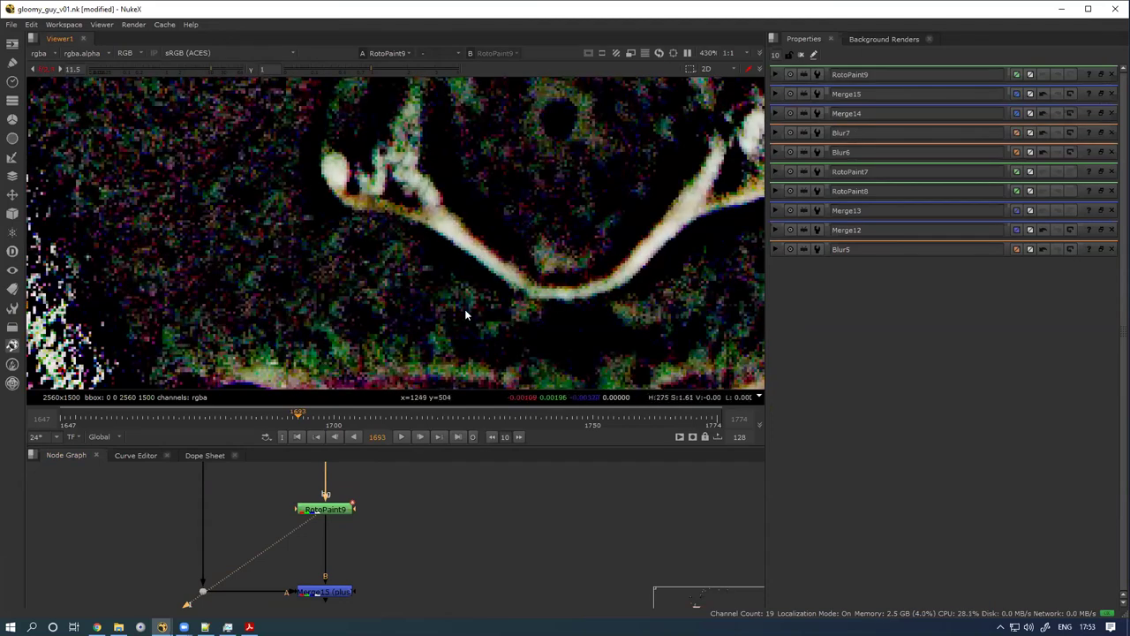
pyautogui.scroll(-3, 467, 315)
pyautogui.moveTo(471, 297); pyautogui.dragTo(368, 277)
pyautogui.scroll(2, 523, 220)
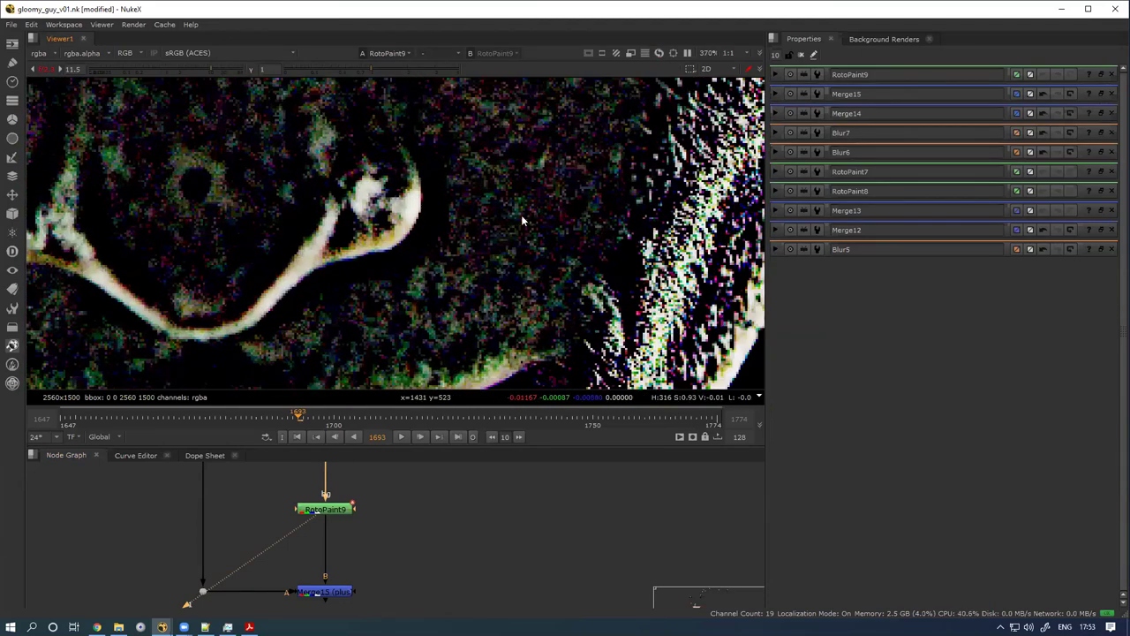
# Step: View the recombined Merge15 with the viewer gain reset and examine the skin on the opposite side of the nose
pyautogui.moveTo(340, 515); pyautogui.dragTo(338, 512)
pyautogui.moveTo(363, 560); pyautogui.dragTo(278, 606)
pyautogui.press('1')
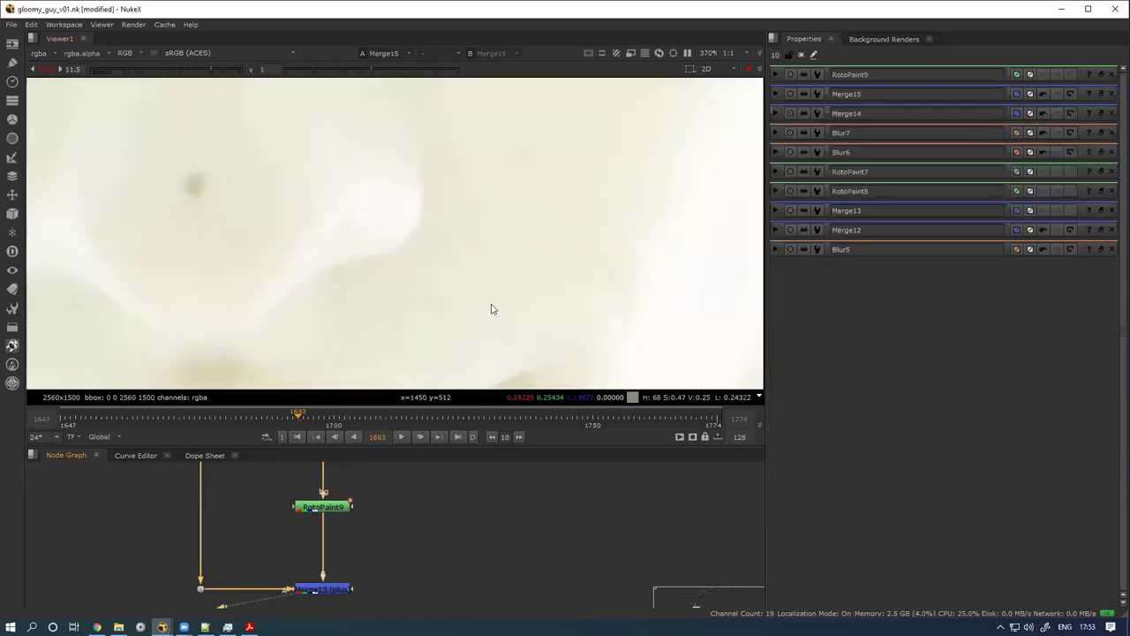
pyautogui.click(44, 69)
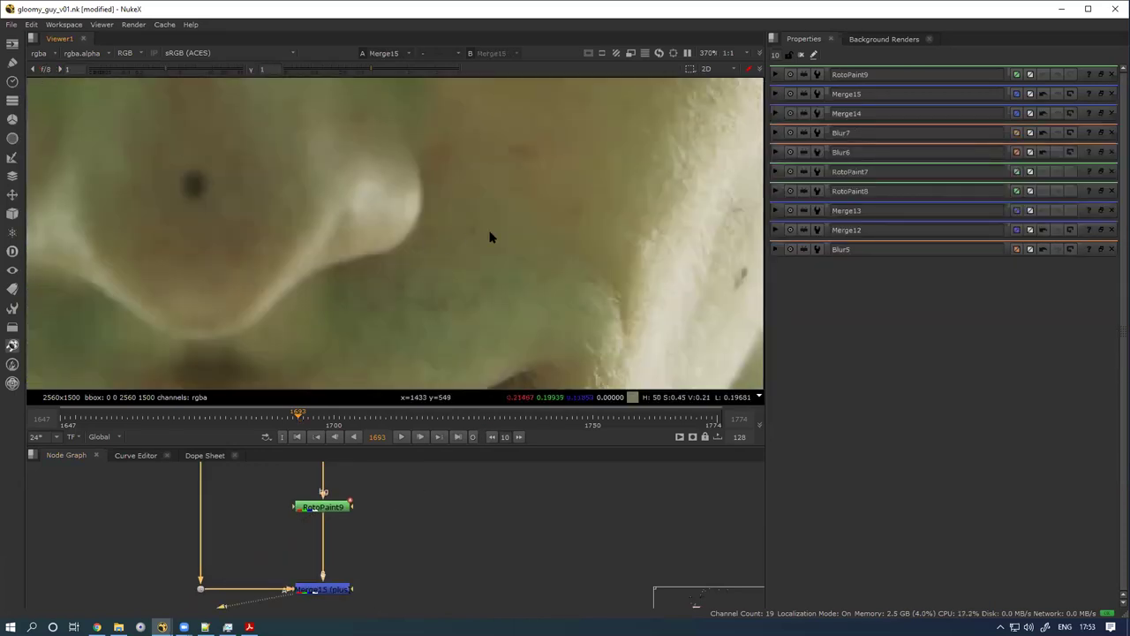
pyautogui.scroll(-2, 437, 244)
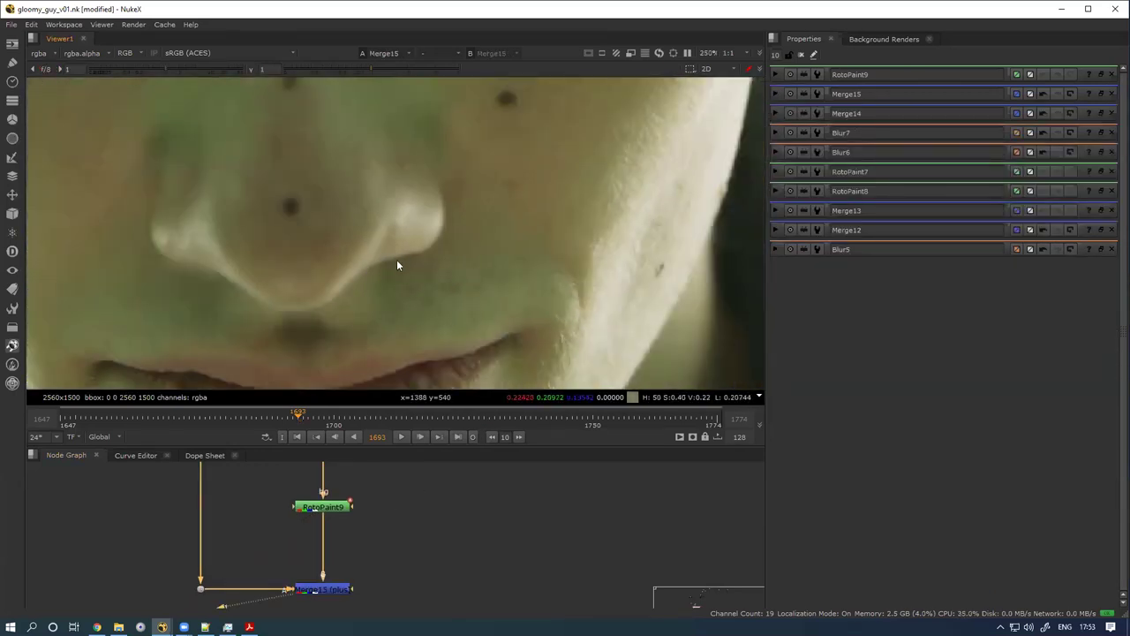
pyautogui.scroll(1, 431, 250)
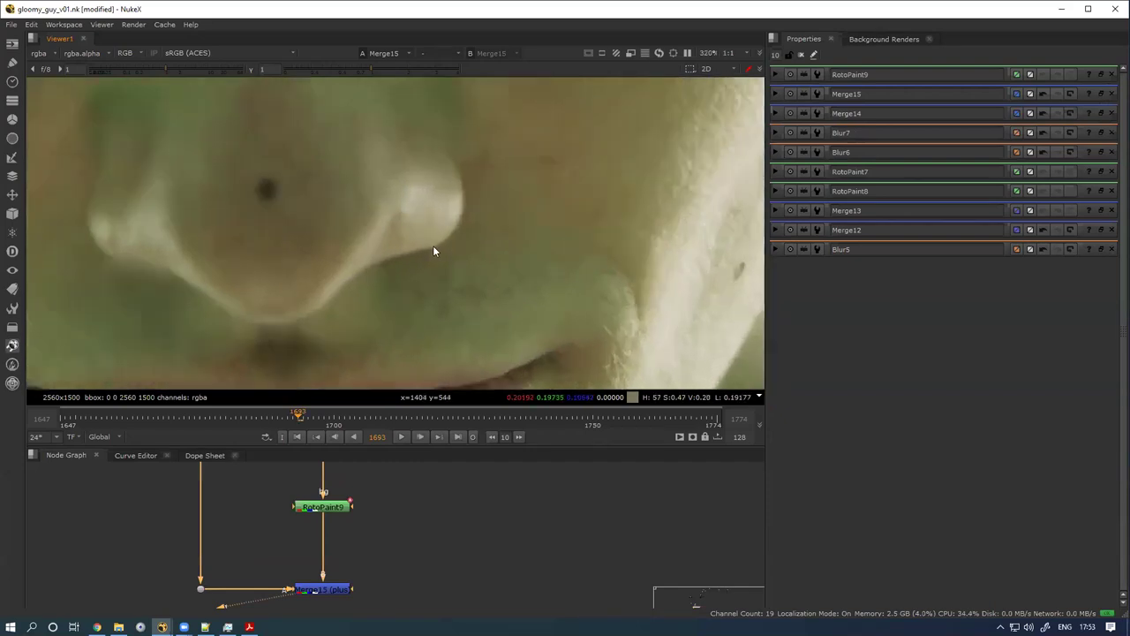
pyautogui.moveTo(444, 237); pyautogui.dragTo(390, 261)
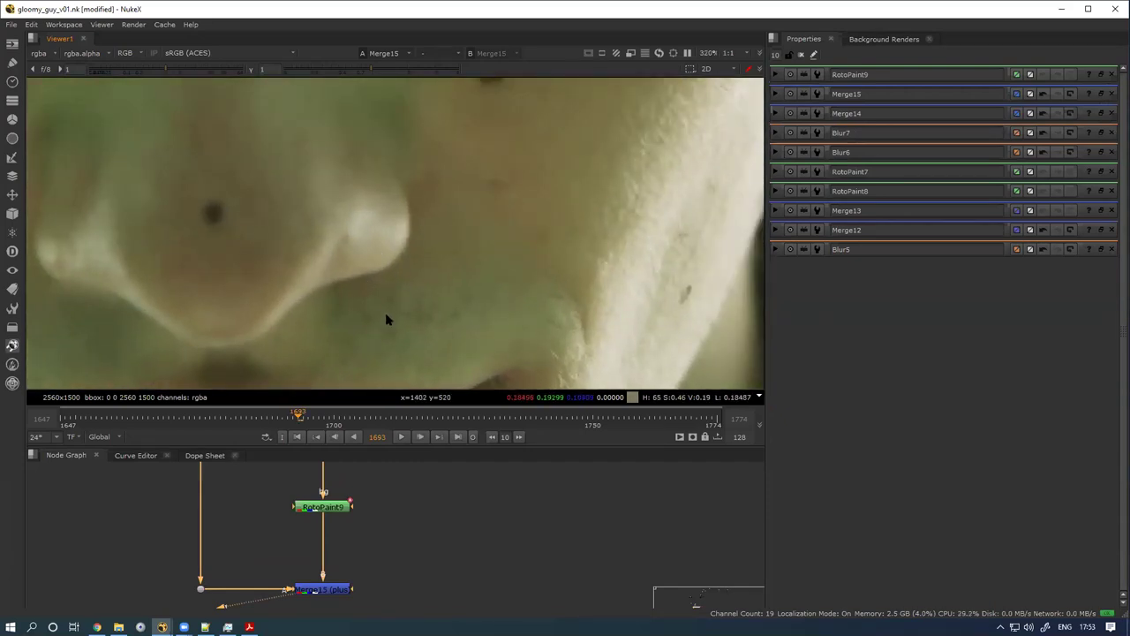
pyautogui.scroll(-1, 448, 267)
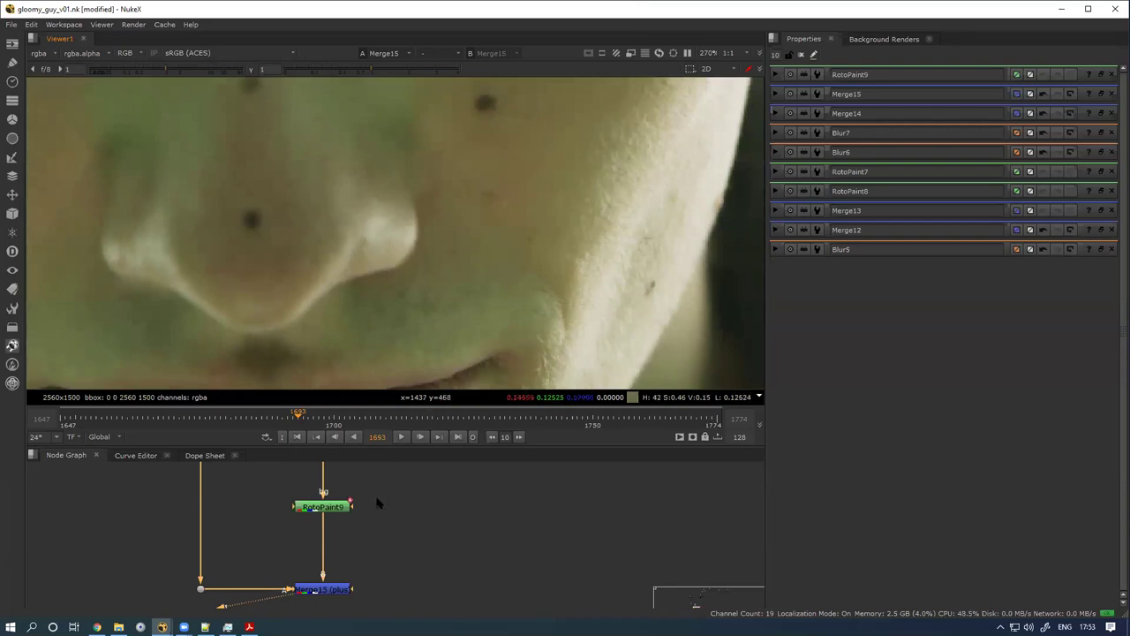
# Step: In RotoPaint9, clone skin texture over the specks below the other nostril, enlarging the brush to about 43.2
pyautogui.doubleClick(331, 511)
pyautogui.scroll(2, 495, 232)
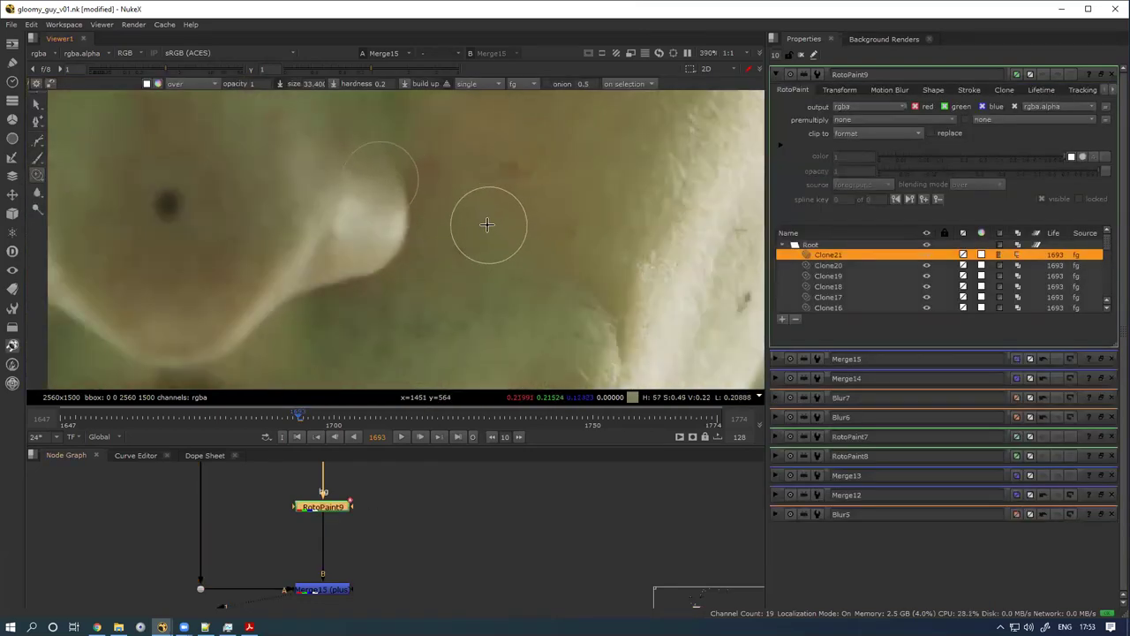
pyautogui.keyDown('ctrl'); pyautogui.click(479, 209); pyautogui.keyUp('ctrl')
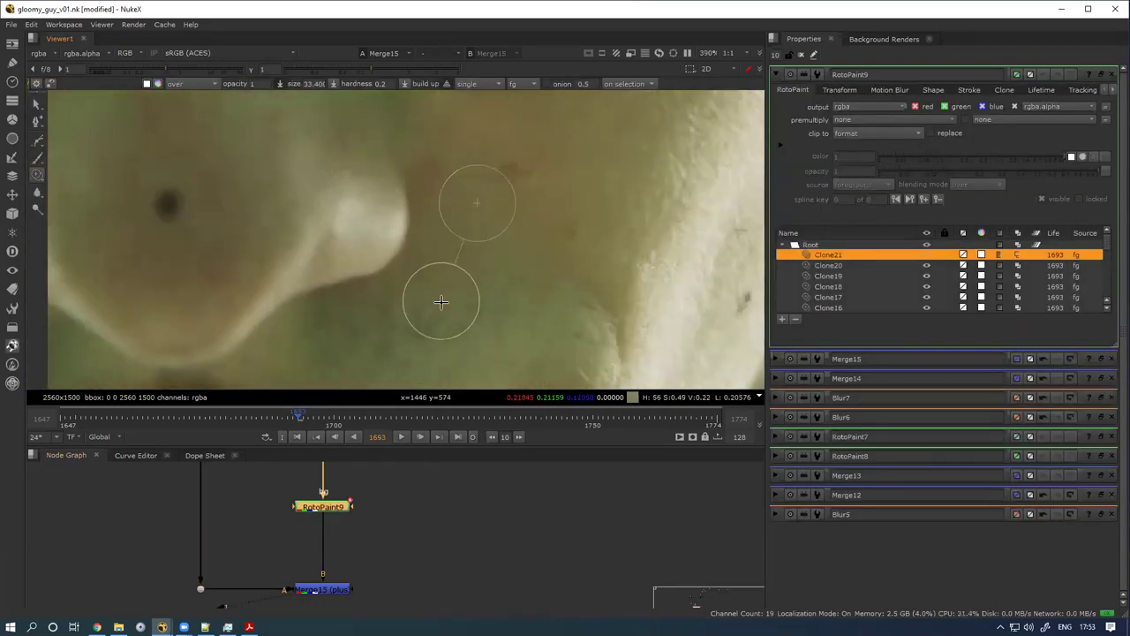
pyautogui.moveTo(444, 314)
pyautogui.mouseDown()
pyautogui.moveTo(472, 277)
pyautogui.moveTo(452, 263)
pyautogui.moveTo(455, 290)
pyautogui.moveTo(471, 293)
pyautogui.moveTo(469, 315)
pyautogui.moveTo(495, 316)
pyautogui.moveTo(424, 298)
pyautogui.moveTo(407, 337)
pyautogui.mouseUp()
pyautogui.moveTo(438, 283); pyautogui.dragTo(445, 231)
pyautogui.moveTo(403, 298)
pyautogui.mouseDown()
pyautogui.moveTo(392, 305)
pyautogui.moveTo(421, 253)
pyautogui.moveTo(427, 270)
pyautogui.moveTo(413, 221)
pyautogui.moveTo(407, 234)
pyautogui.moveTo(397, 221)
pyautogui.moveTo(405, 251)
pyautogui.moveTo(379, 253)
pyautogui.moveTo(391, 270)
pyautogui.moveTo(429, 255)
pyautogui.moveTo(377, 245)
pyautogui.moveTo(383, 256)
pyautogui.mouseUp()
pyautogui.moveTo(383, 256); pyautogui.dragTo(390, 270)
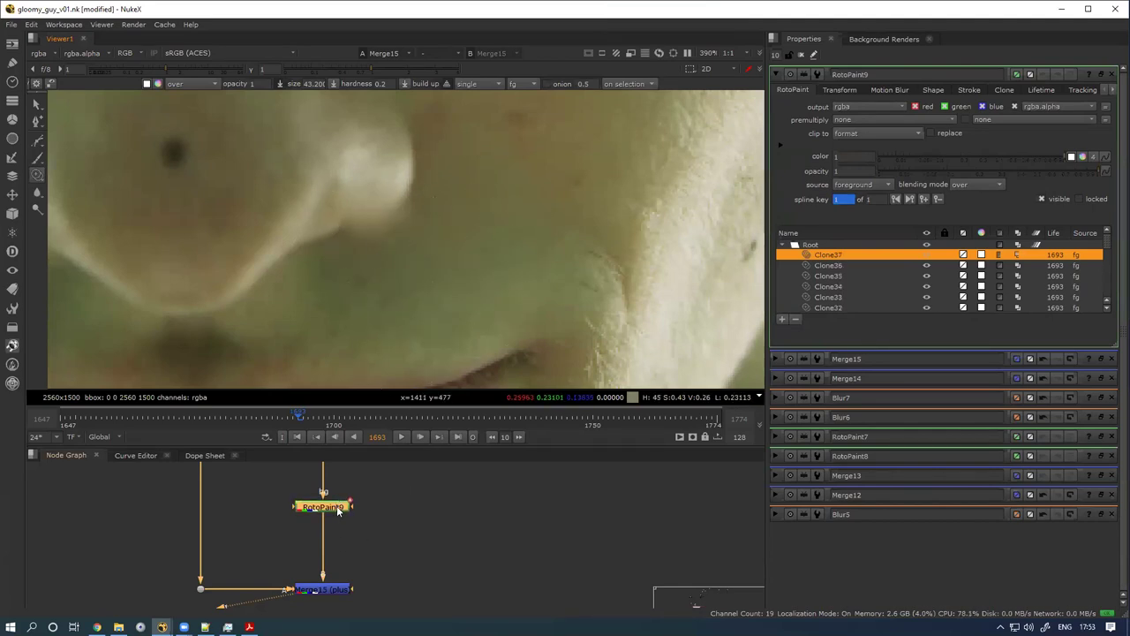
# Step: View the RotoPaint9 high-frequency result with the viewer gamma raised to 3.15
pyautogui.click(338, 510)
pyautogui.press('1')
pyautogui.click(361, 486)
pyautogui.moveTo(369, 67); pyautogui.dragTo(414, 65)
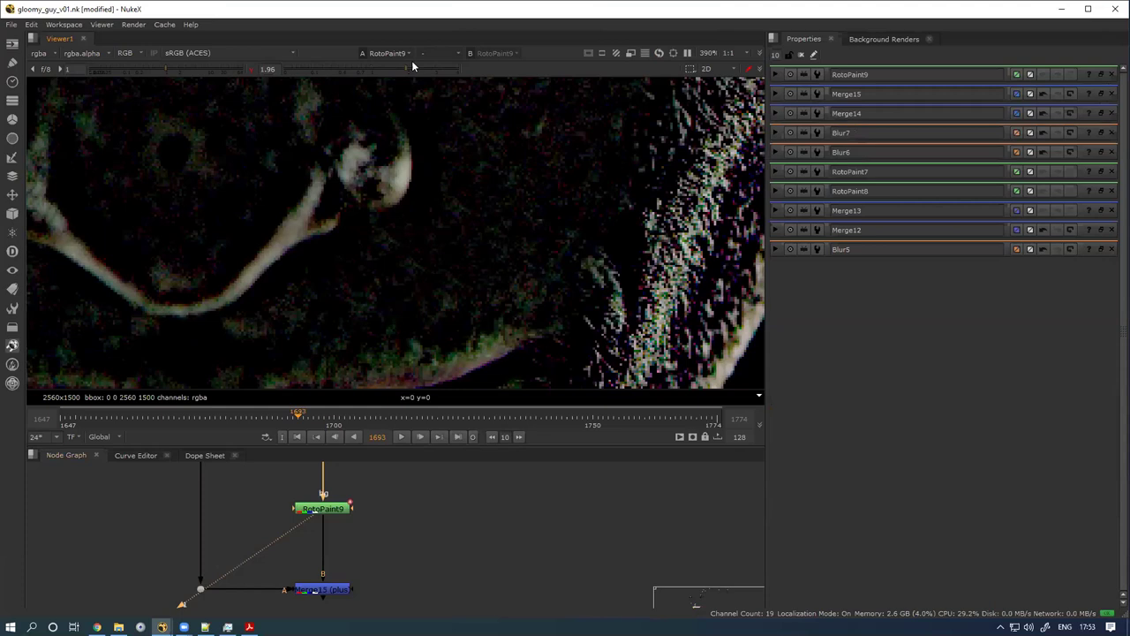
# Step: Open RotoPaint9 and repeatedly disable and enable it to compare the painted nostril edge with the unpainted detail
pyautogui.doubleClick(337, 511)
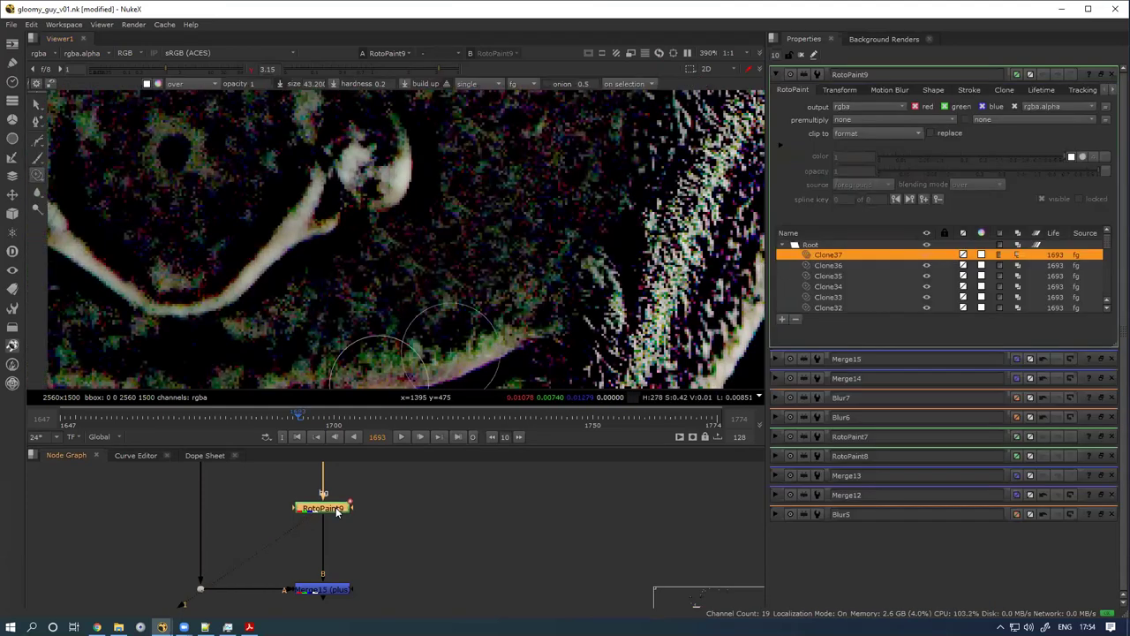
pyautogui.press('d')
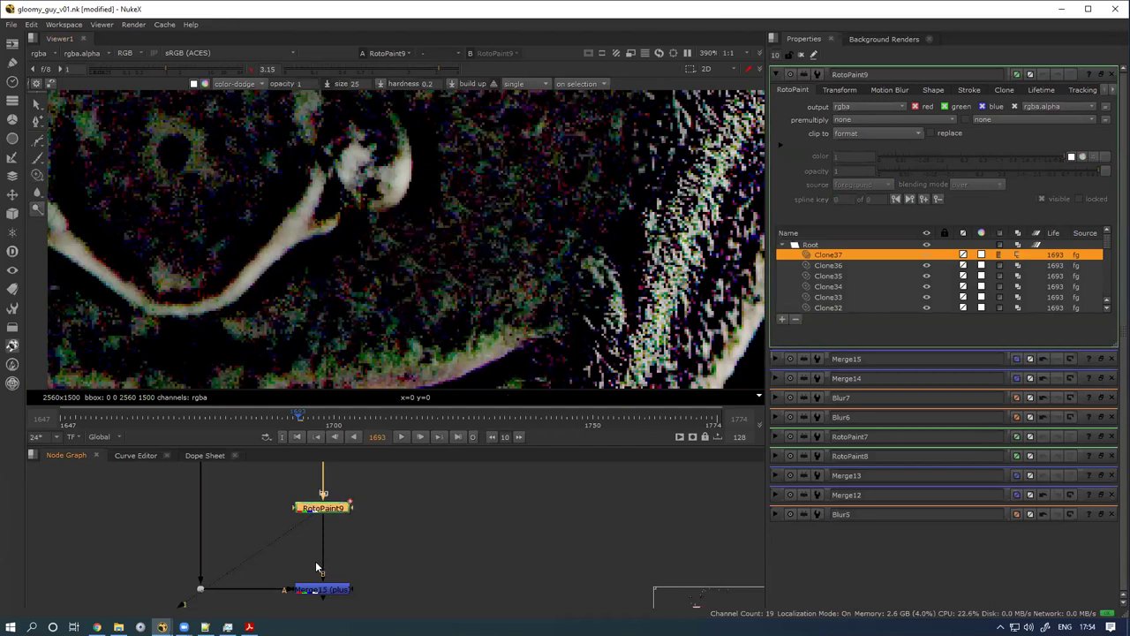
pyautogui.press('d')
pyautogui.press('d')
pyautogui.press('d')
pyautogui.press('d')
pyautogui.press('d')
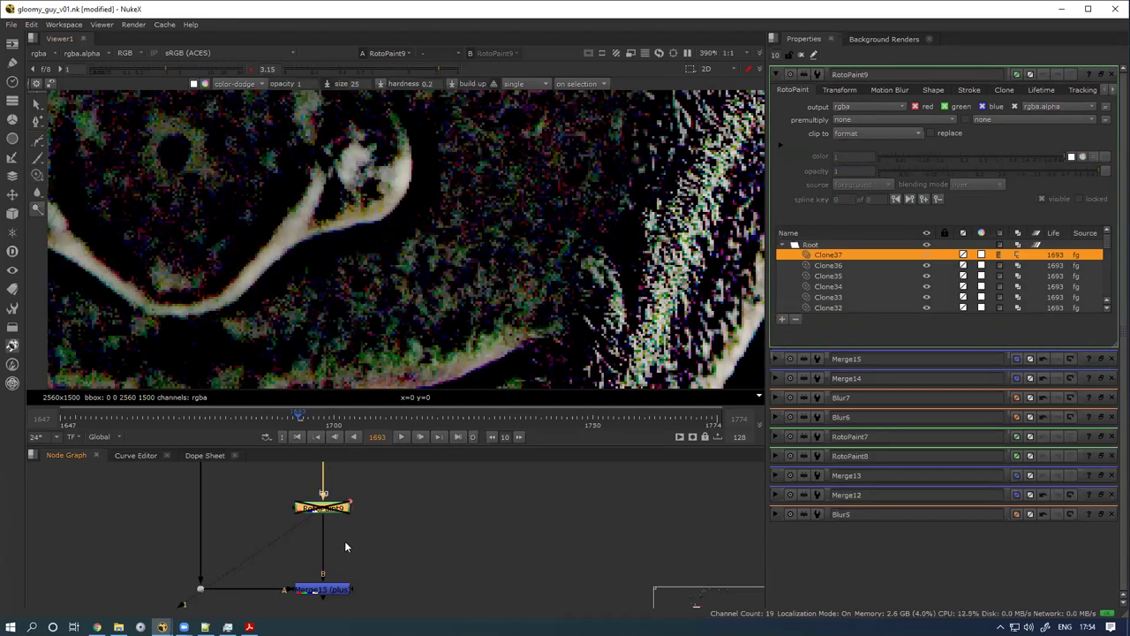
pyautogui.press('d')
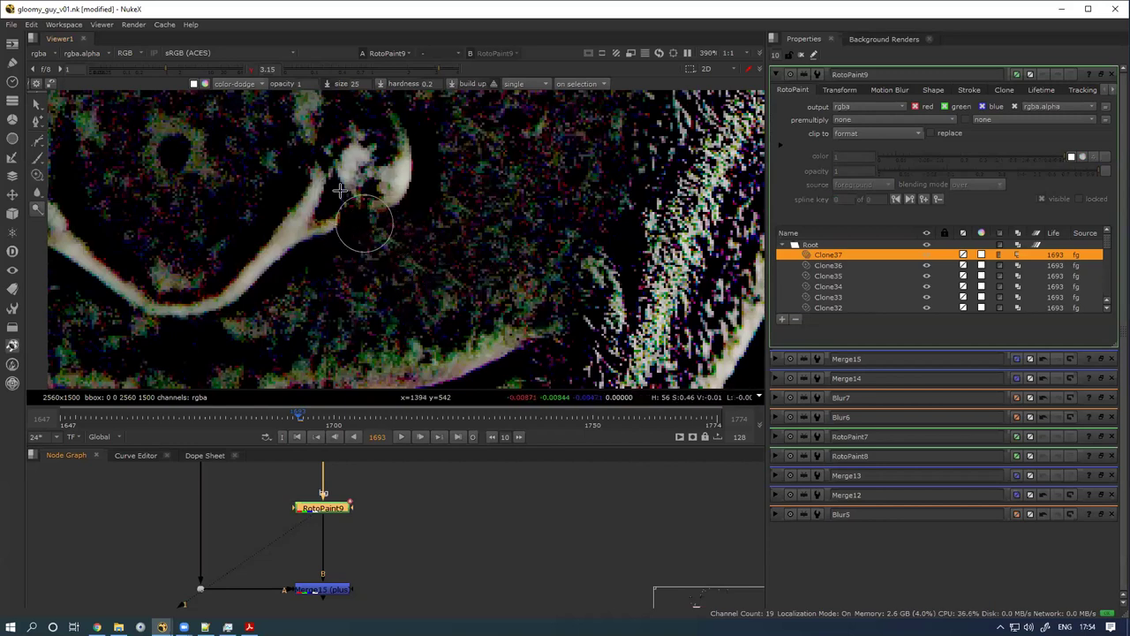
pyautogui.press('d')
pyautogui.press('d')
pyautogui.press('d')
pyautogui.press('d')
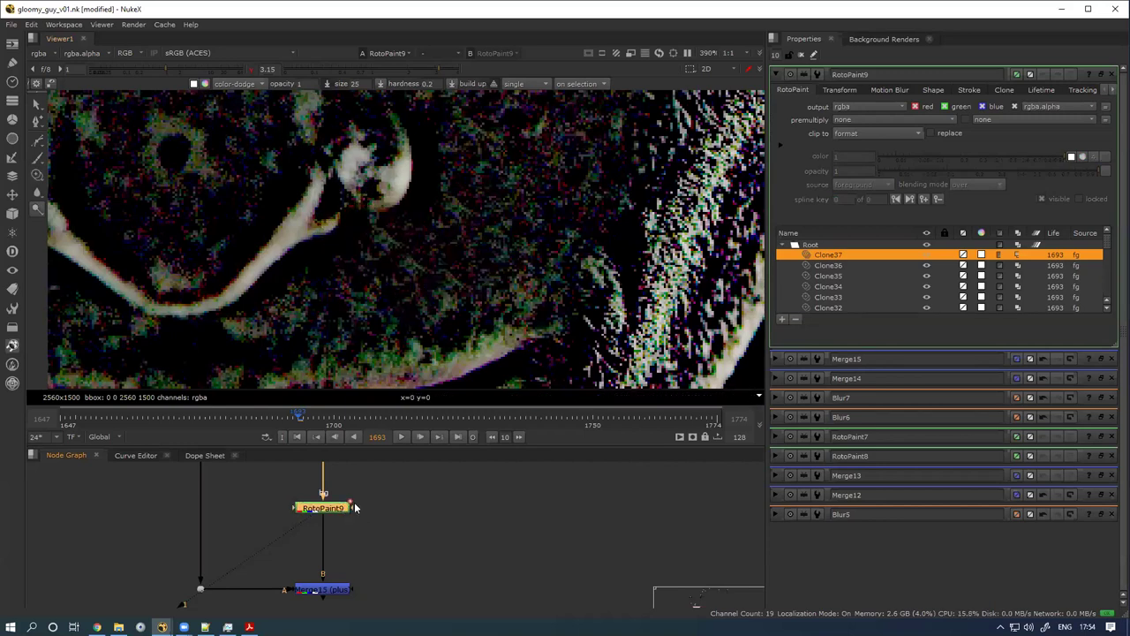
pyautogui.press('d')
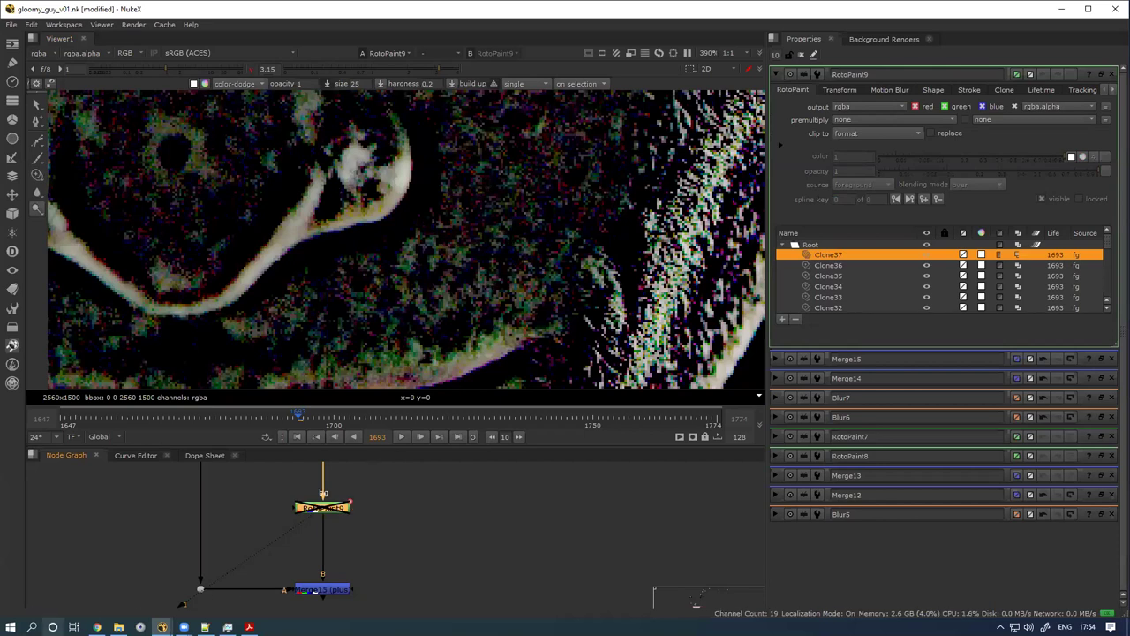
# Step: Switch to Chrome and open the Computer Vision: Algorithms and Applications, 2nd ed. book page
pyautogui.click(97, 627)
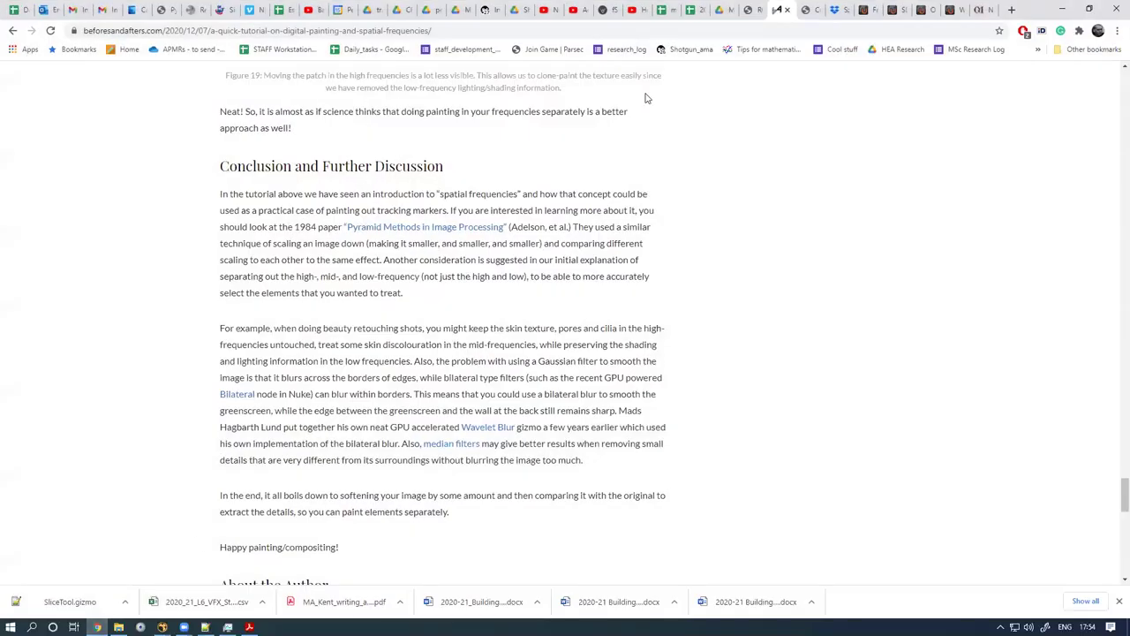
pyautogui.click(813, 10)
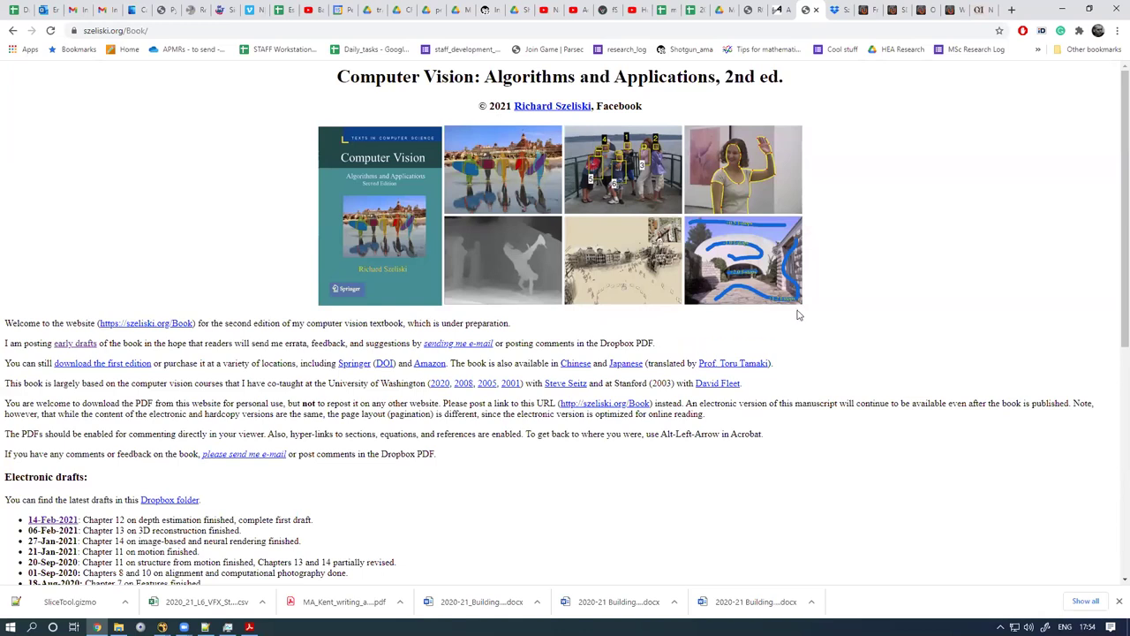
# Step: Skim the book page and open the SzeliskiBookDraft_20210214.pdf draft at its bilateral filtering figure
pyautogui.scroll(-2, 1111, 168)
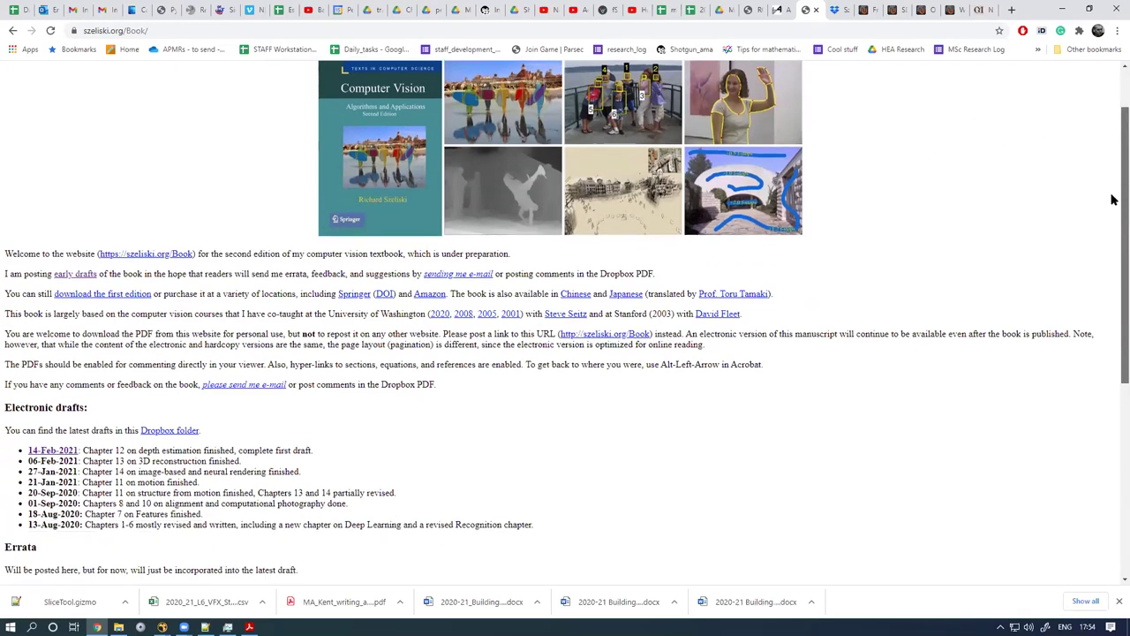
pyautogui.scroll(2, 1112, 196)
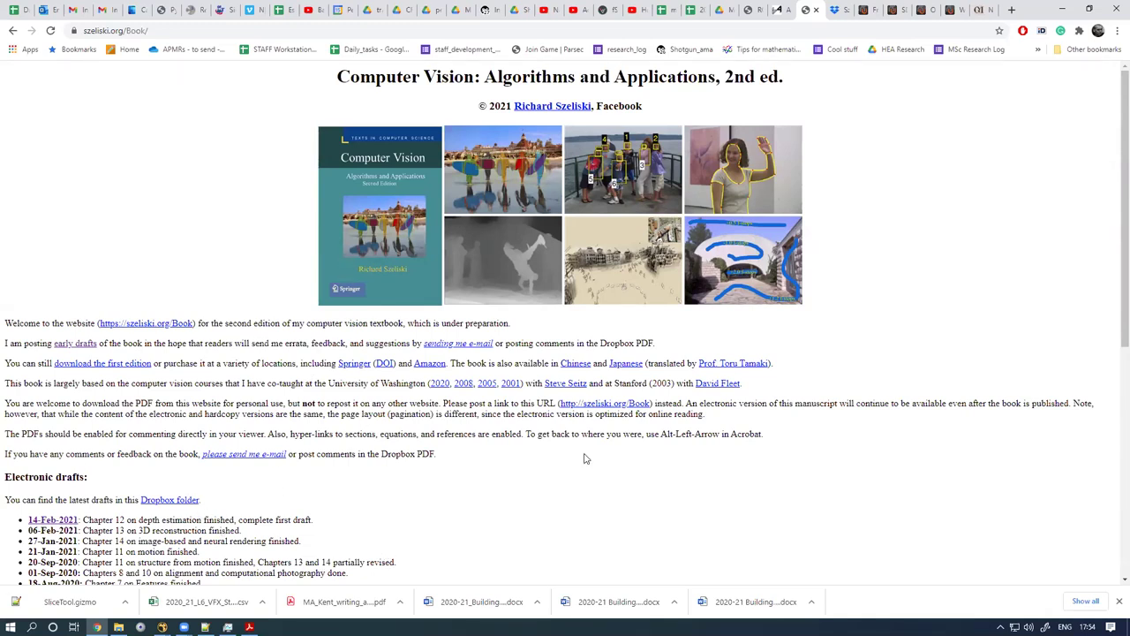
pyautogui.moveTo(1110, 220); pyautogui.dragTo(1112, 180)
pyautogui.click(841, 9)
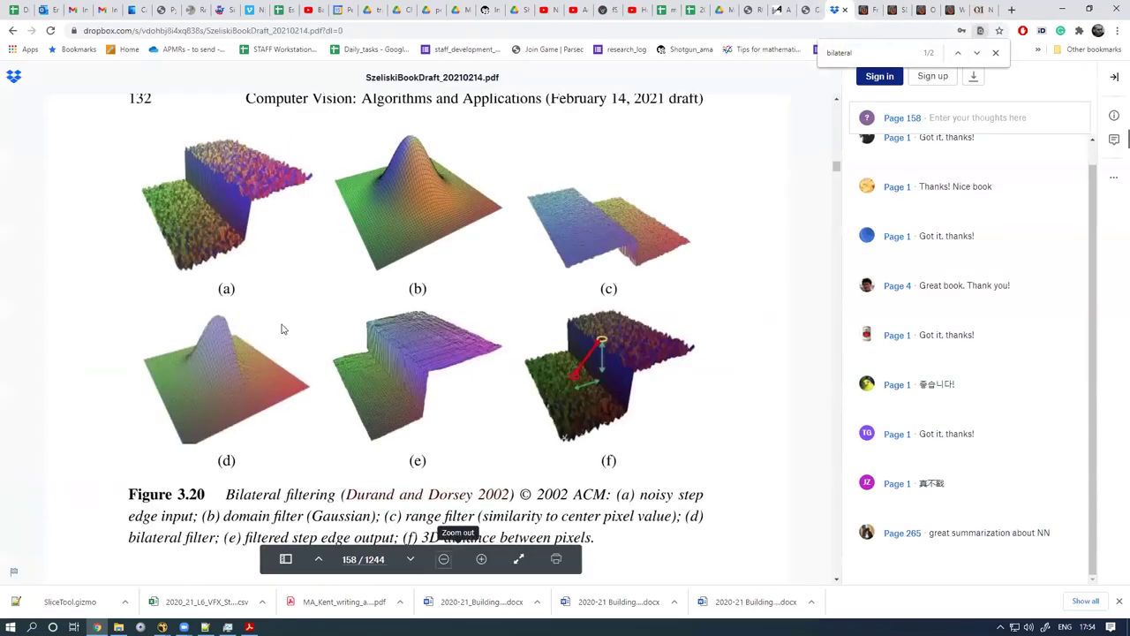
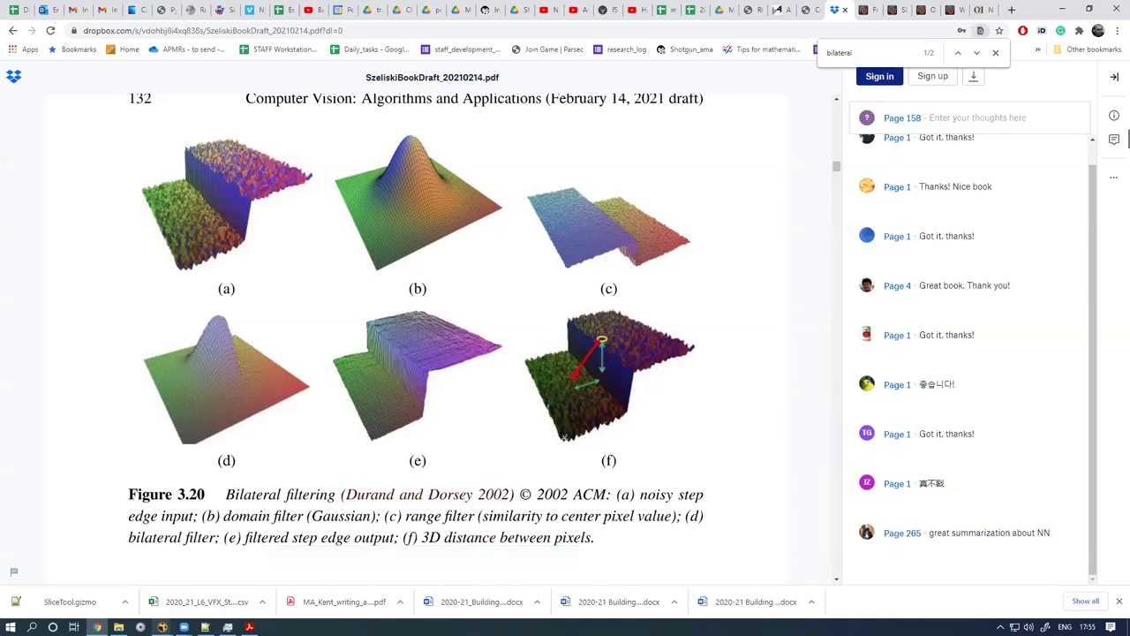
# Step: Switch to the gloomy_guy_v01 script in Nuke and place a copy of the plate's Read node beside the last frequency separation tree
pyautogui.moveTo(162, 627)
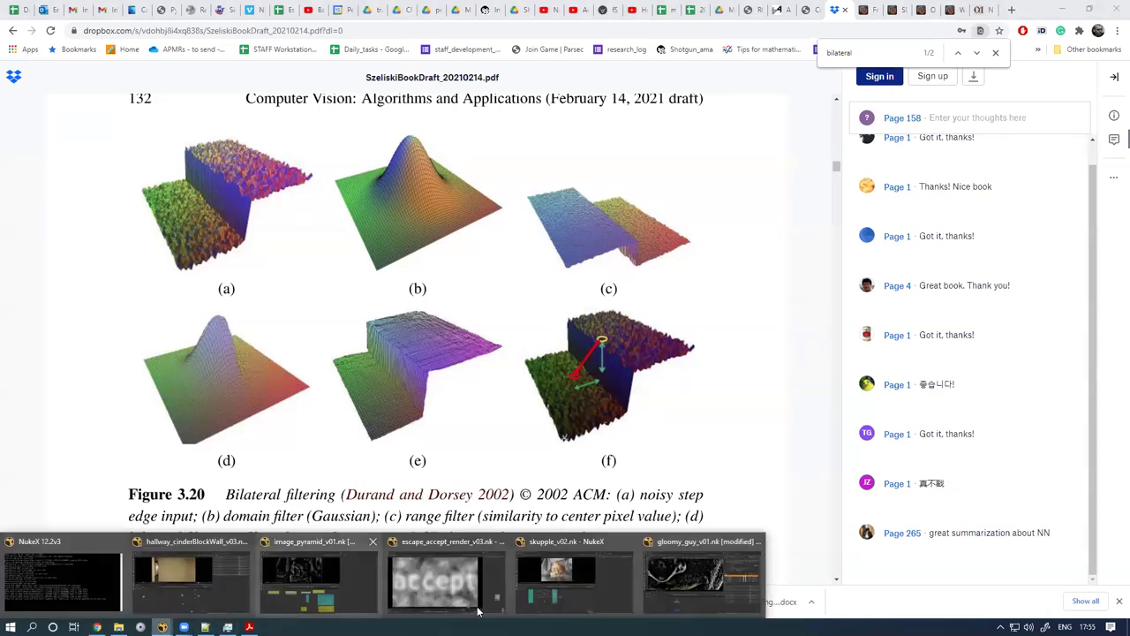
pyautogui.click(702, 578)
pyautogui.scroll(-5, 468, 526)
pyautogui.moveTo(414, 530); pyautogui.dragTo(347, 542)
pyautogui.scroll(-2, 343, 541)
pyautogui.click(302, 491)
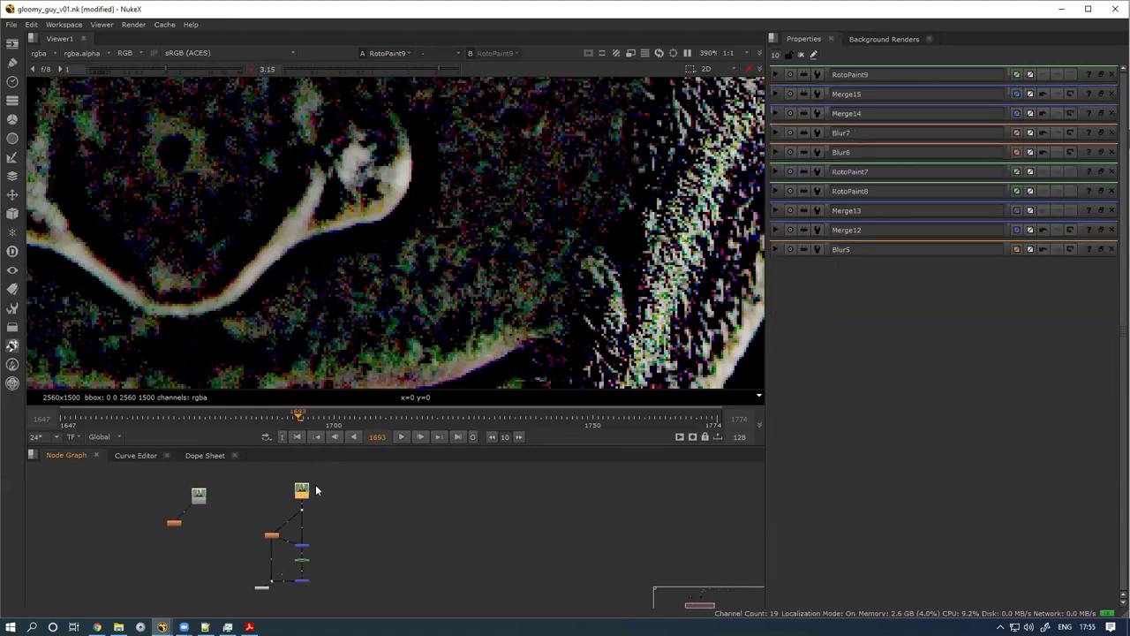
pyautogui.moveTo(442, 491); pyautogui.dragTo(435, 490)
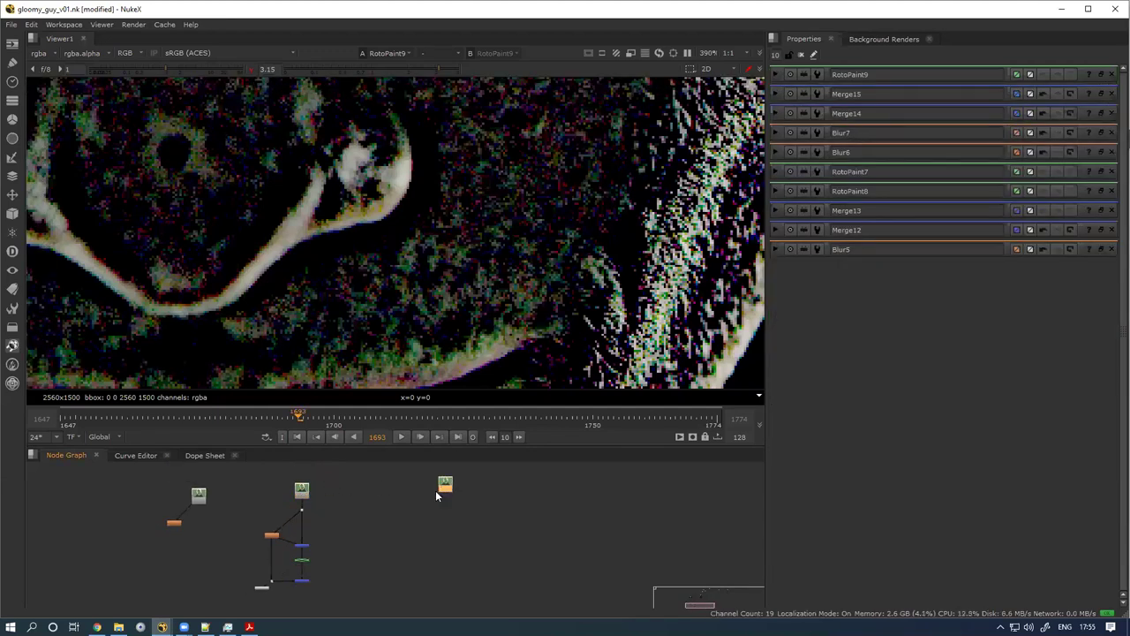
# Step: View the copied Read node and reset the viewer gamma to 1
pyautogui.doubleClick(435, 490)
pyautogui.press('1')
pyautogui.scroll(-3, 457, 279)
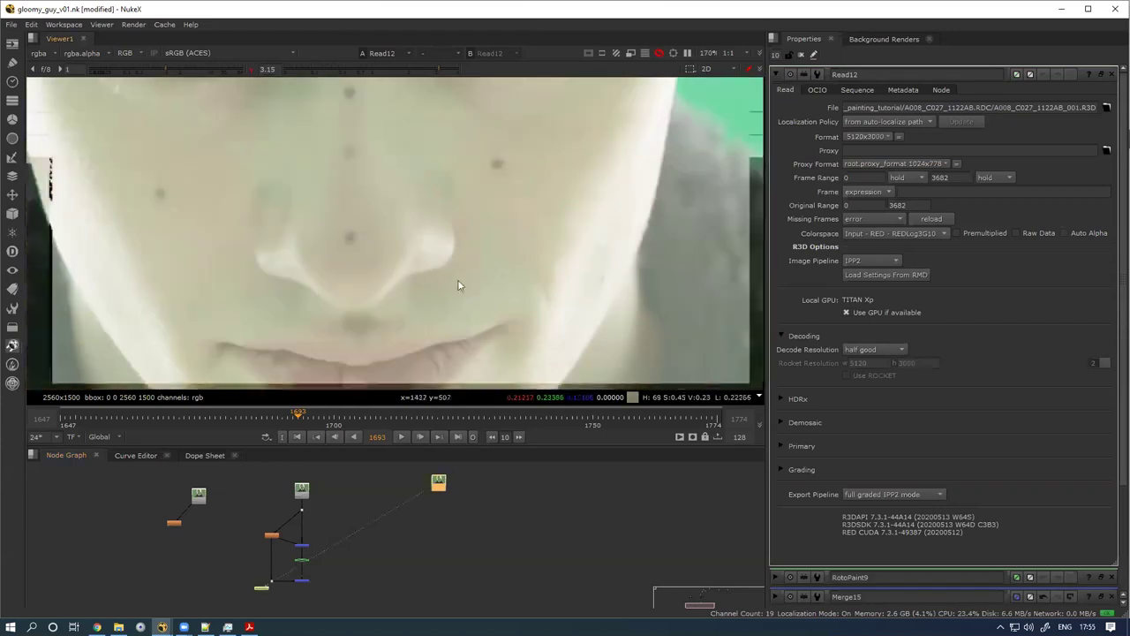
pyautogui.click(250, 67)
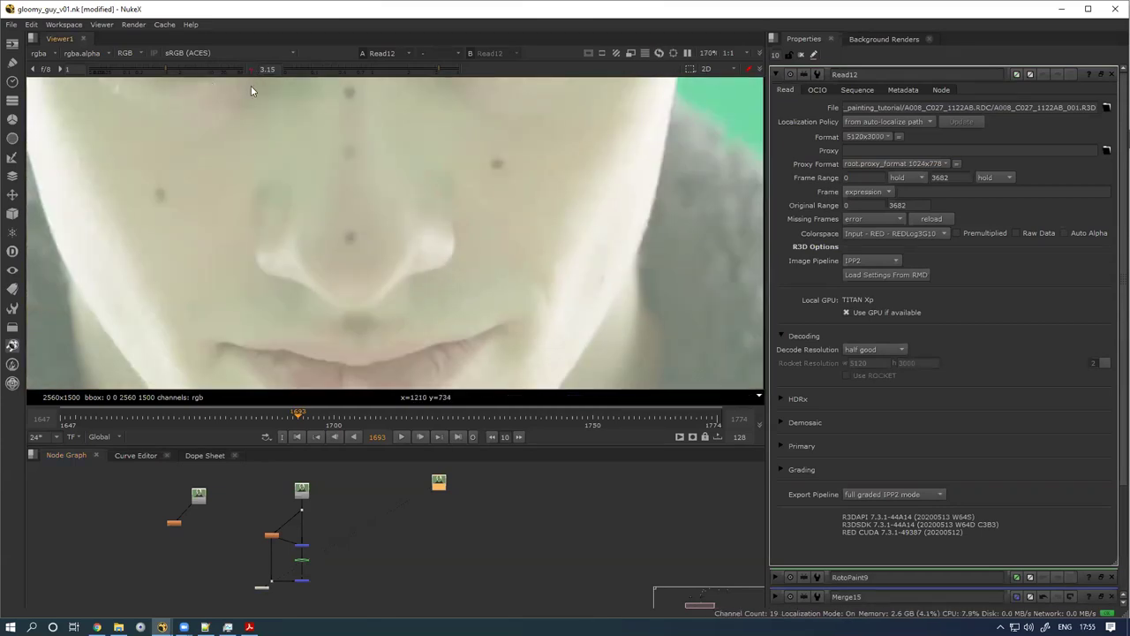
# Step: Add a Bilateral filter to the copied Read node and place it below and off to the side
pyautogui.scroll(3, 512, 521)
pyautogui.moveTo(445, 493); pyautogui.dragTo(386, 526)
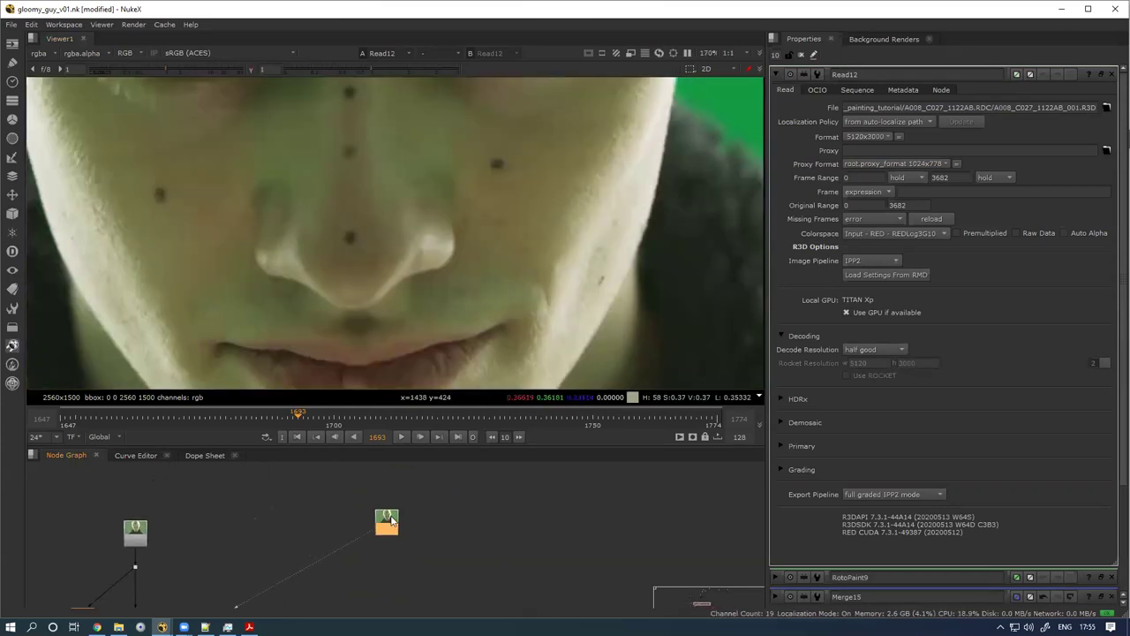
pyautogui.press('Tab')
pyautogui.write('bilateral')
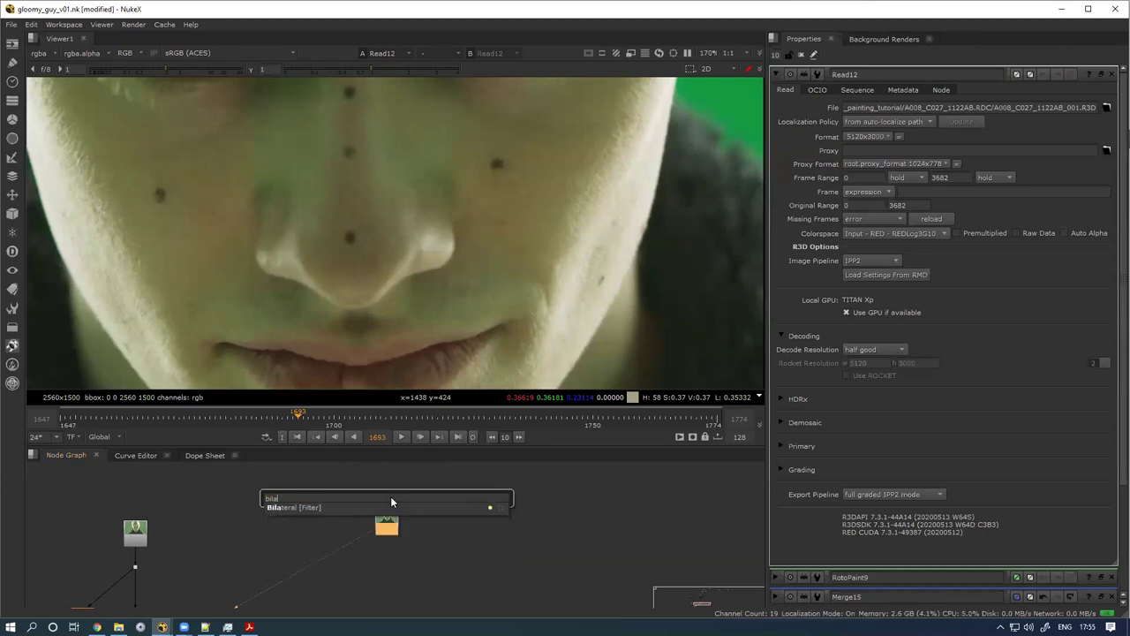
pyautogui.press('Return')
pyautogui.scroll(2, 295, 285)
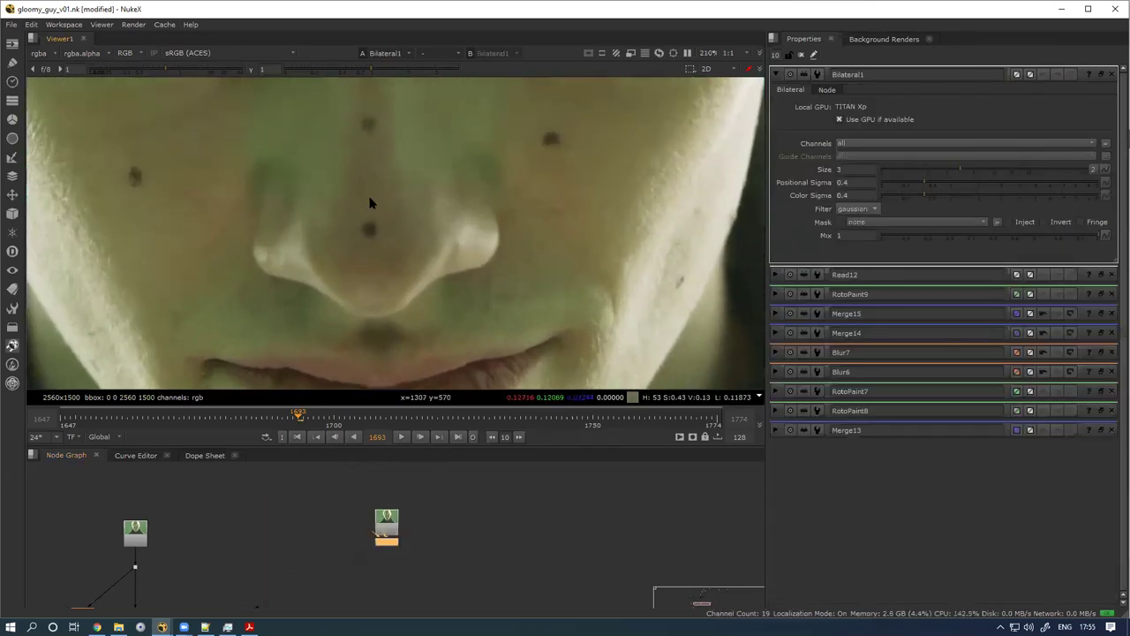
pyautogui.moveTo(385, 546); pyautogui.dragTo(365, 559)
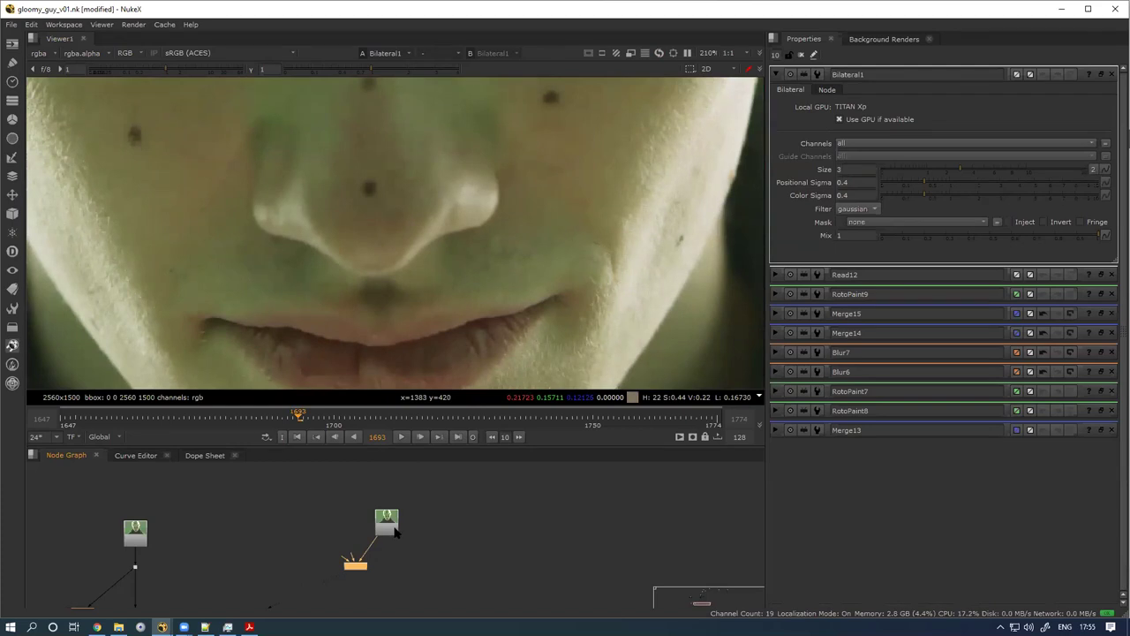
# Step: Set the Bilateral filter's size to 20 and its positional sigma to 4.95
pyautogui.doubleClick(394, 528)
pyautogui.doubleClick(346, 566)
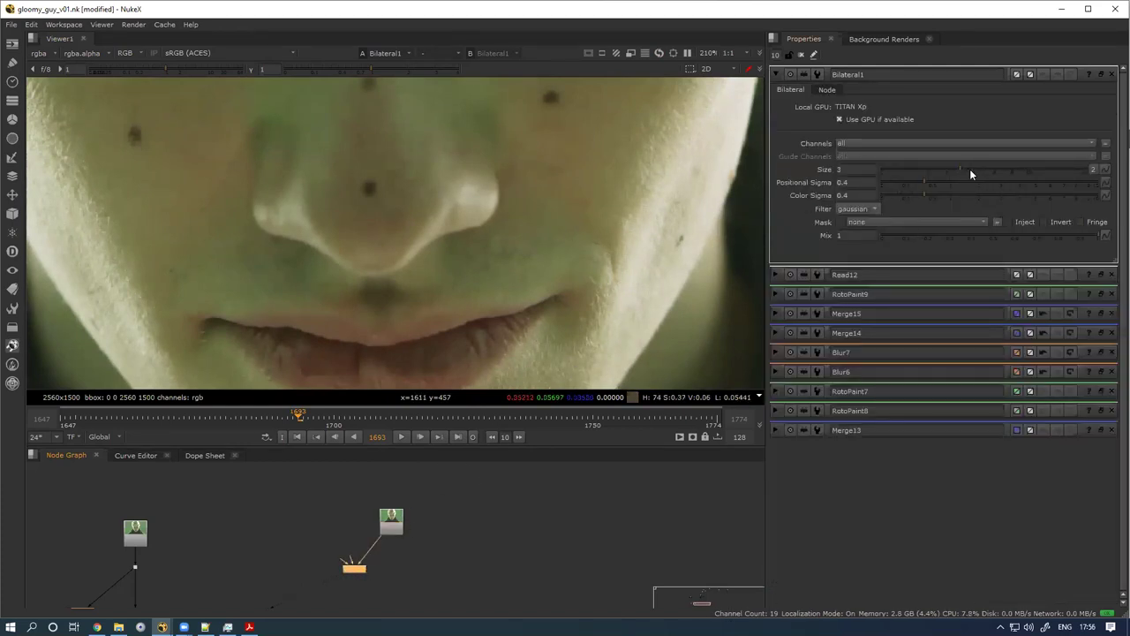
pyautogui.moveTo(978, 163); pyautogui.dragTo(1099, 165)
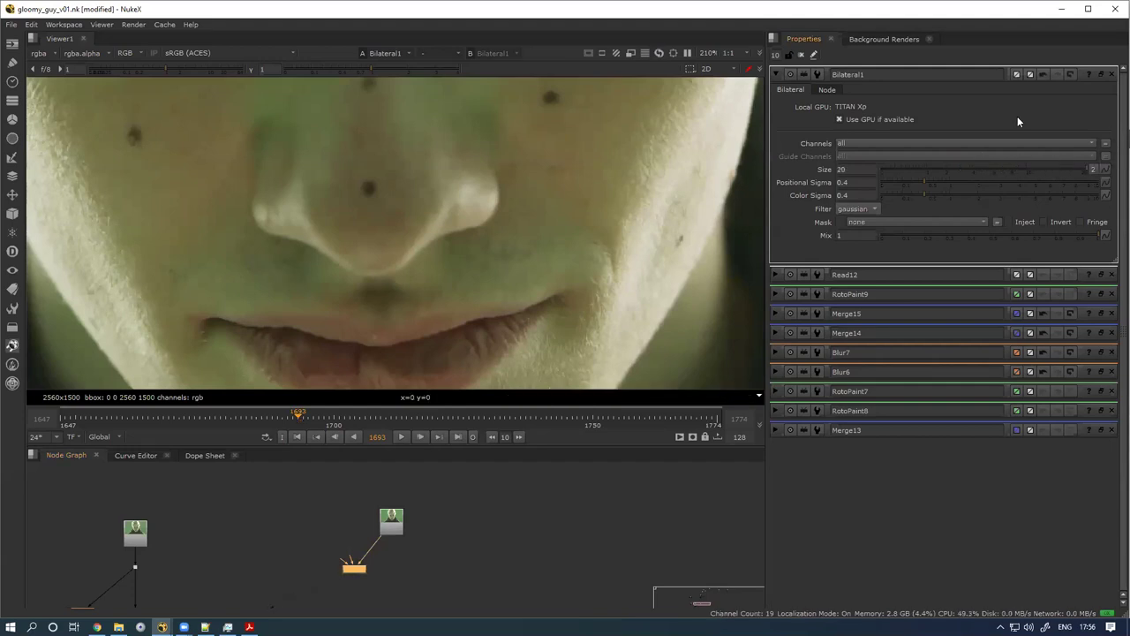
pyautogui.click(940, 184)
pyautogui.moveTo(940, 184); pyautogui.dragTo(1032, 188)
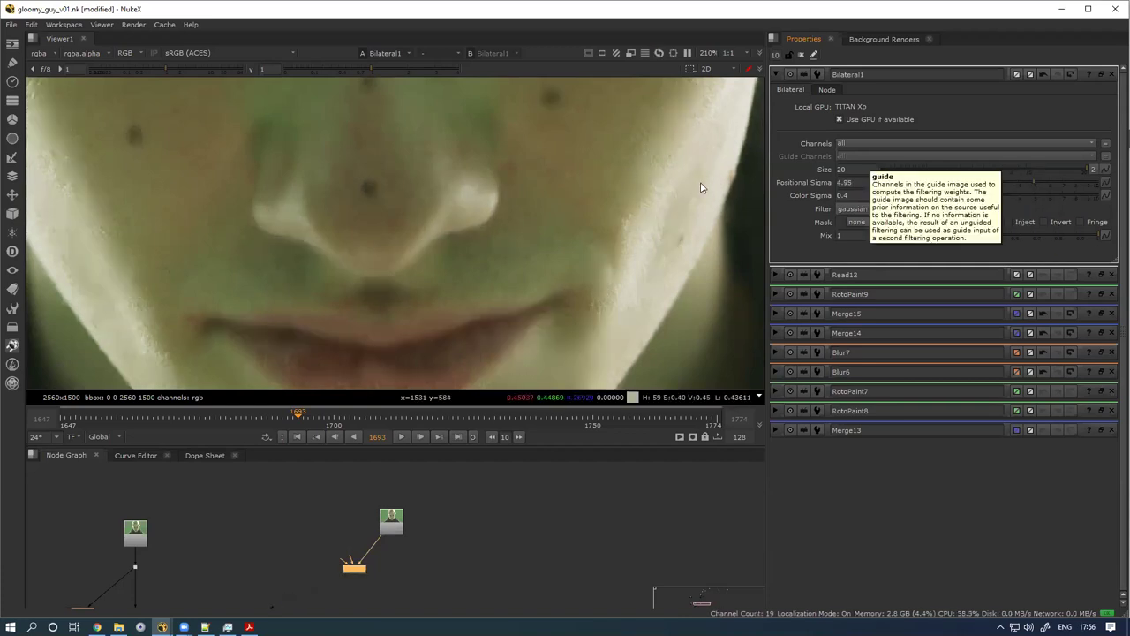
# Step: Lower the Bilateral filter's color sigma to 0.11, checking the nose edges up close
pyautogui.scroll(3, 452, 232)
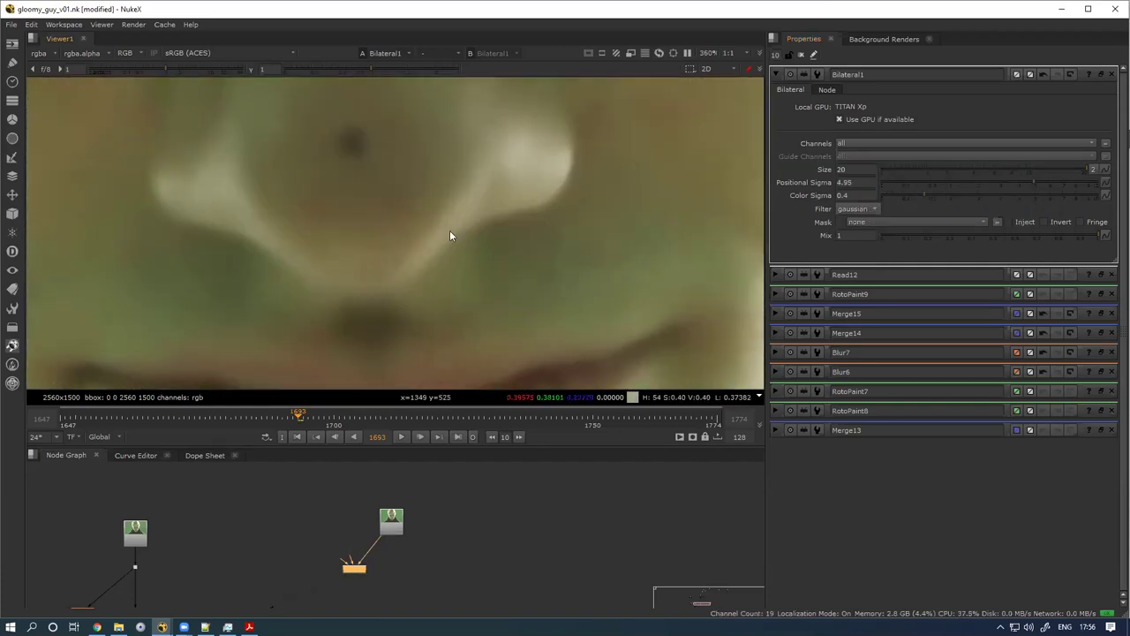
pyautogui.moveTo(923, 189); pyautogui.dragTo(895, 194)
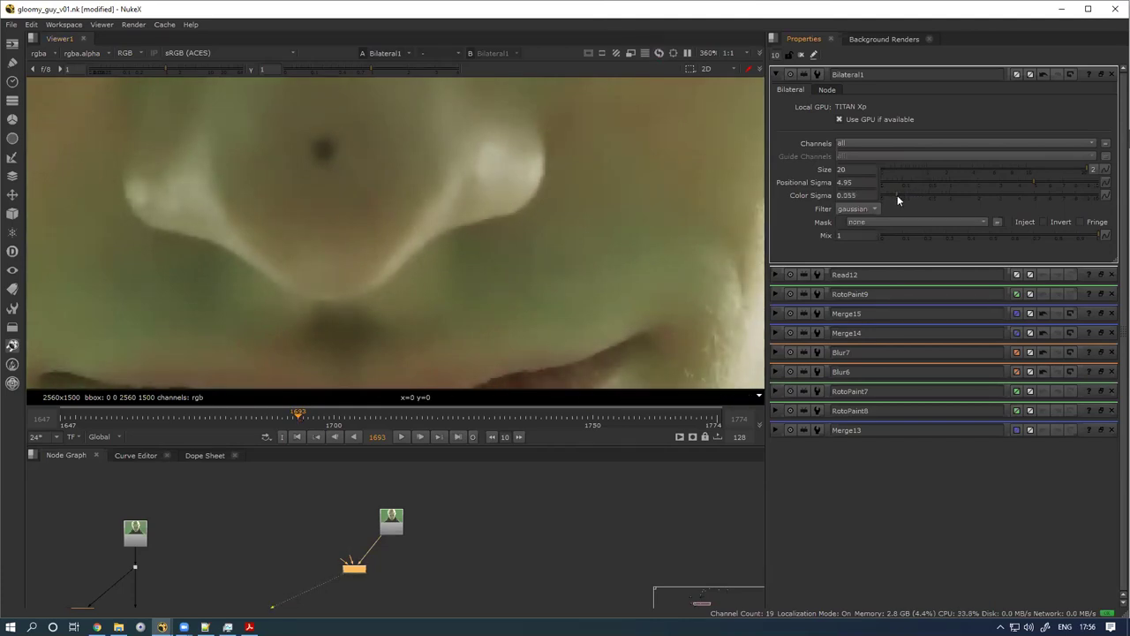
pyautogui.click(902, 193)
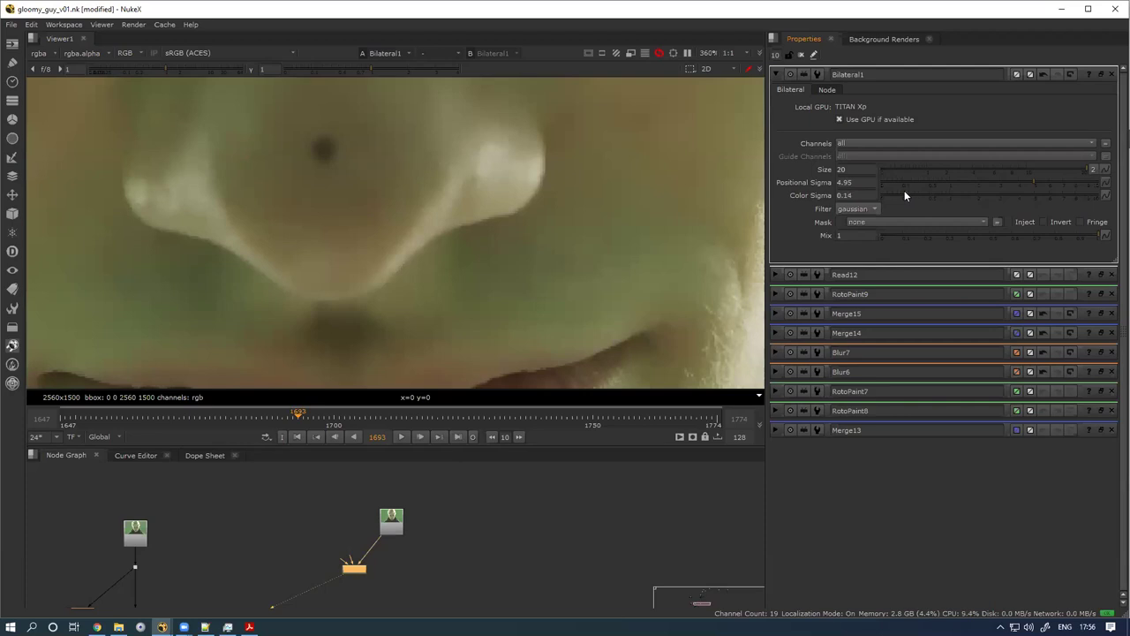
pyautogui.click(902, 195)
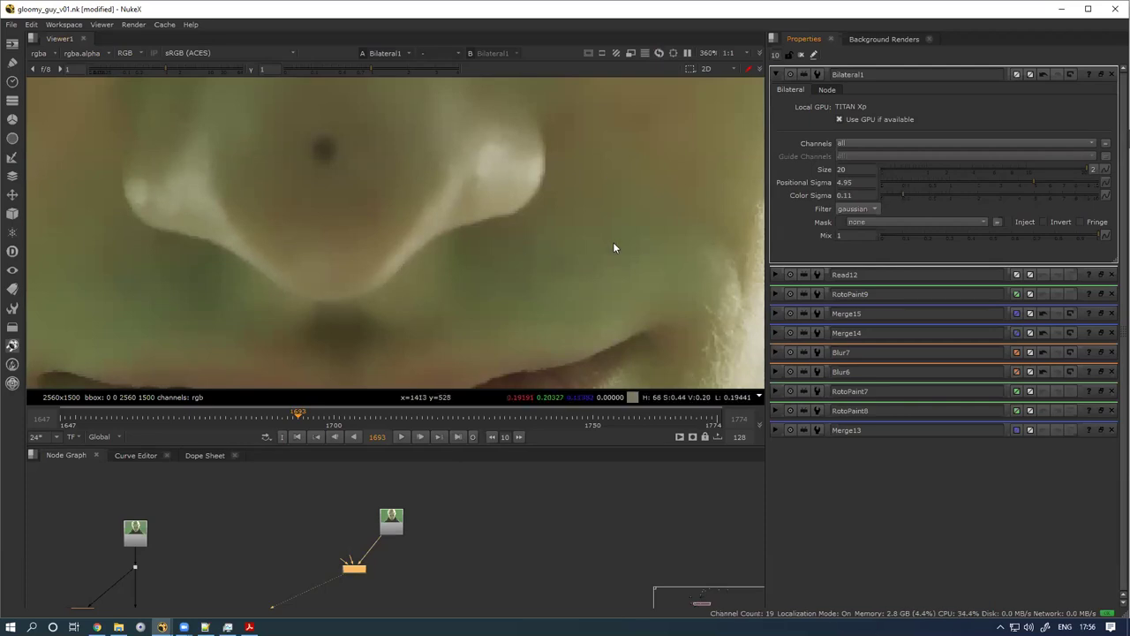
# Step: Compare the original plate with the Bilateral result around the nostril, sampling a small skin region below it
pyautogui.click(395, 522)
pyautogui.press('1')
pyautogui.scroll(1, 536, 249)
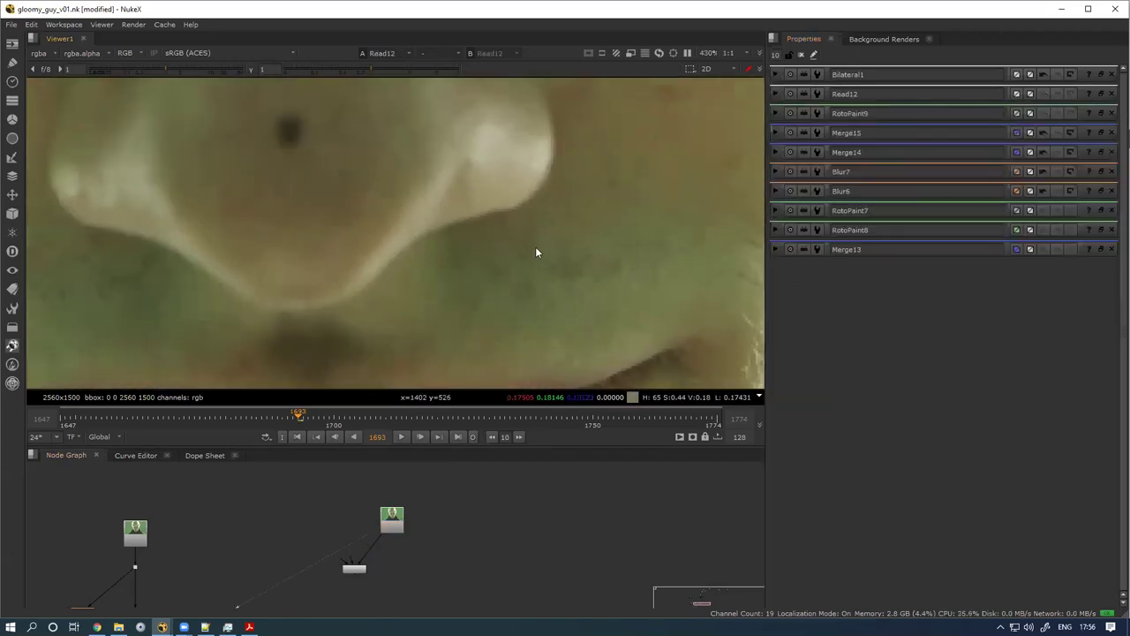
pyautogui.scroll(2, 577, 269)
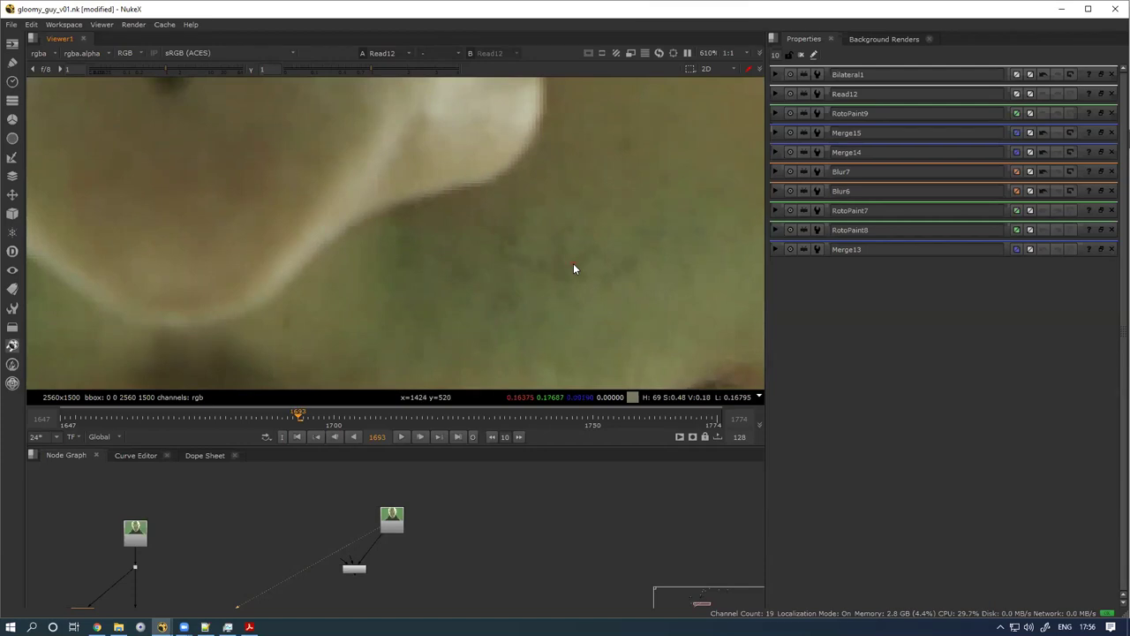
pyautogui.scroll(-2, 509, 247)
pyautogui.keyDown('ctrl'); pyautogui.click(467, 207); pyautogui.keyUp('ctrl')
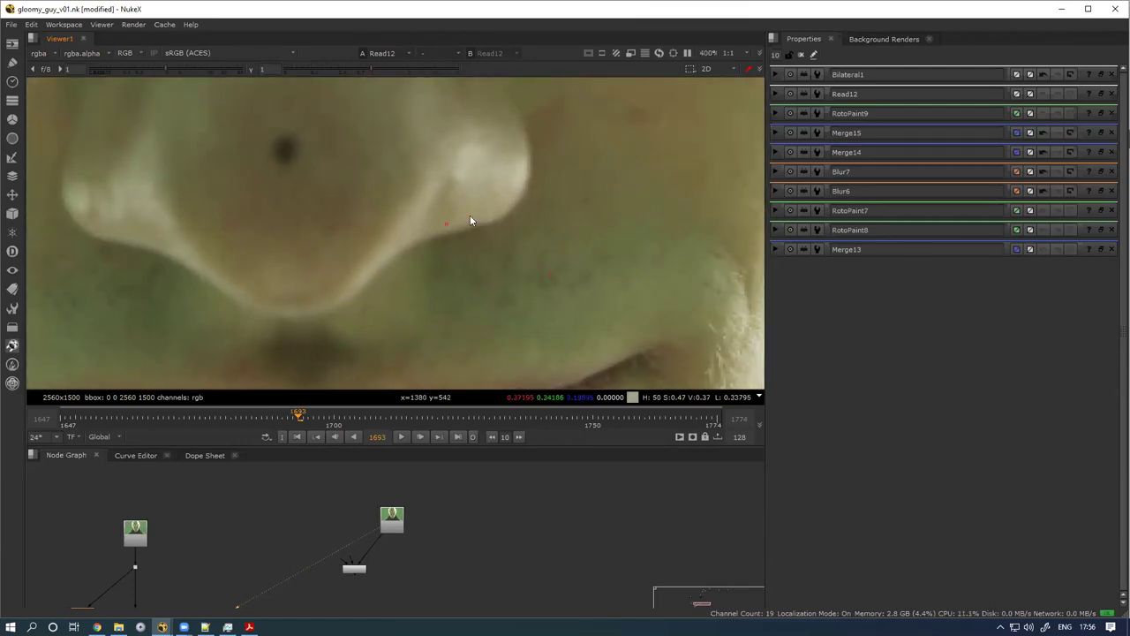
pyautogui.moveTo(481, 232); pyautogui.dragTo(459, 210)
pyautogui.moveTo(561, 251); pyautogui.dragTo(494, 291)
pyautogui.doubleClick(354, 569)
pyautogui.press('1')
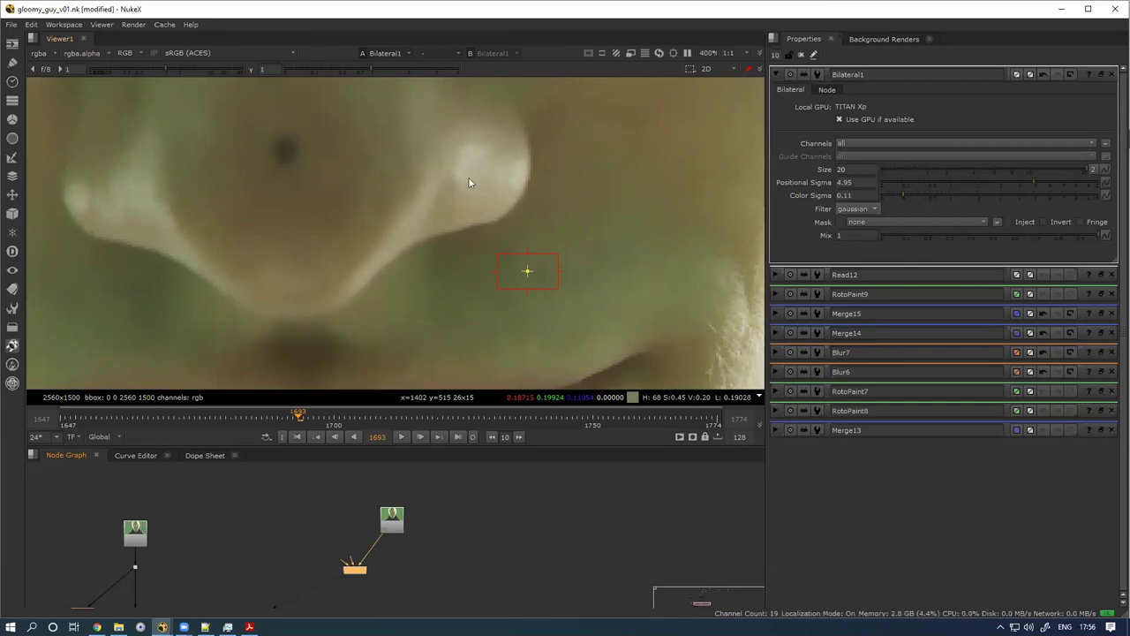
# Step: Examine the existing blur-based frequency separation tree and its RotoPaint node in the node graph
pyautogui.scroll(-3, 464, 281)
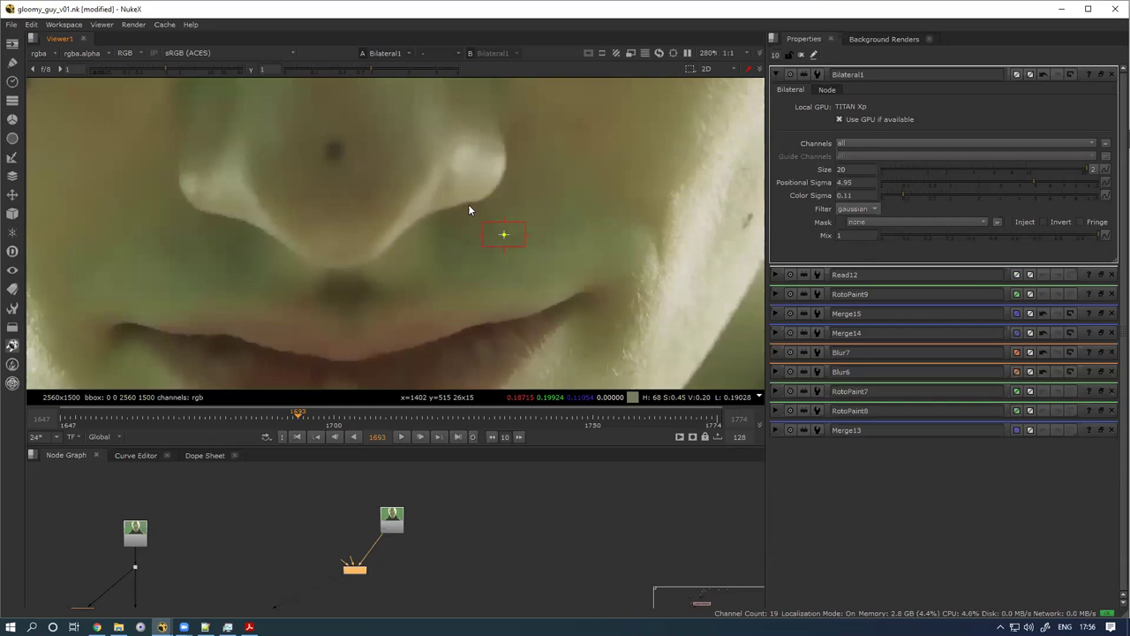
pyautogui.scroll(-4, 371, 546)
pyautogui.moveTo(244, 604); pyautogui.dragTo(305, 503)
pyautogui.scroll(4, 304, 502)
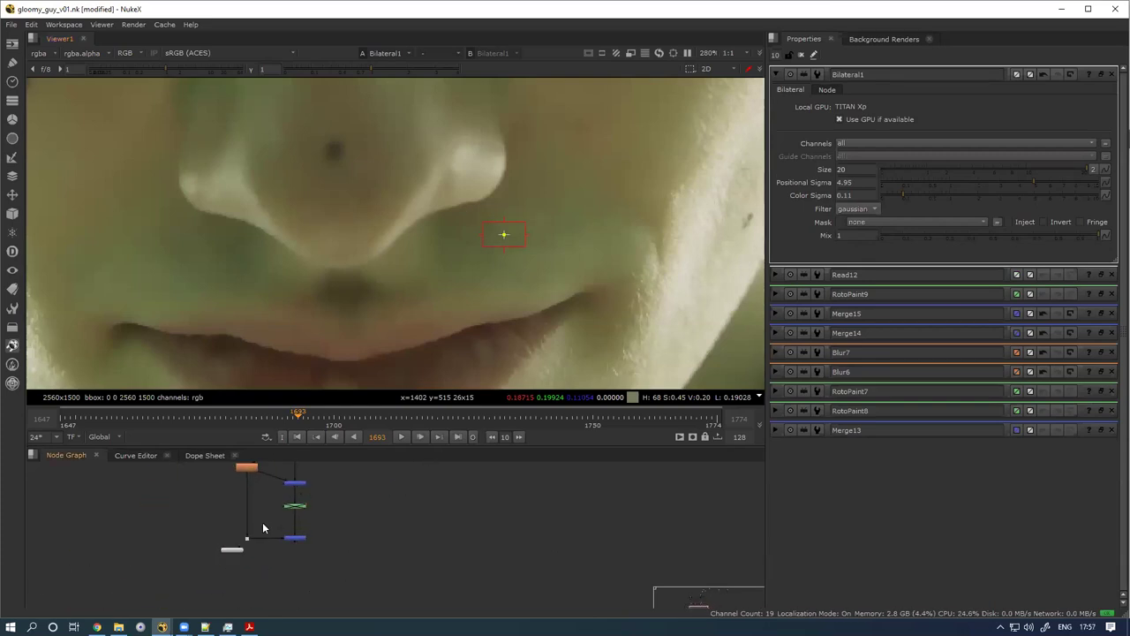
pyautogui.doubleClick(294, 507)
pyautogui.moveTo(375, 501); pyautogui.dragTo(318, 514)
# Step: Add a Merge node below the copied Read, connecting the Bilateral to A and the Read to B
pyautogui.press('space')
pyautogui.moveTo(514, 446); pyautogui.dragTo(364, 503)
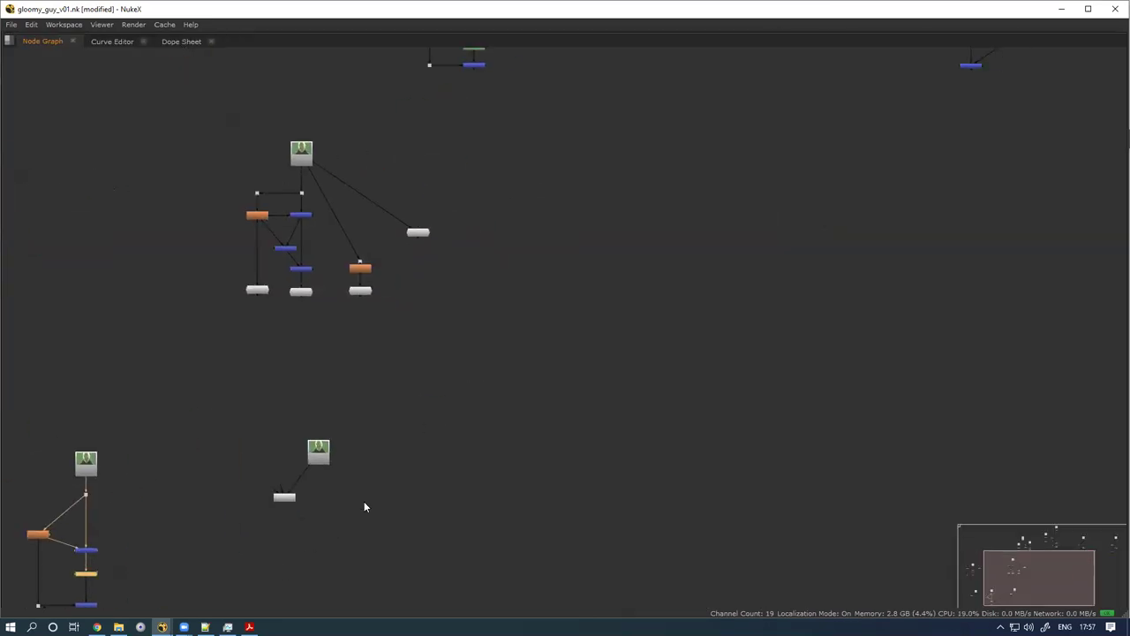
pyautogui.scroll(3, 364, 505)
pyautogui.press('space')
pyautogui.doubleClick(250, 485)
pyautogui.press('m')
pyautogui.click(316, 518)
pyautogui.moveTo(291, 489); pyautogui.dragTo(316, 521)
pyautogui.moveTo(316, 519); pyautogui.dragTo(311, 546)
pyautogui.moveTo(303, 422); pyautogui.dragTo(301, 487)
pyautogui.moveTo(309, 594); pyautogui.dragTo(295, 591)
pyautogui.doubleClick(295, 595)
# Step: Set the new Merge's operation to from and the viewer gain to about 3.8
pyautogui.click(850, 107)
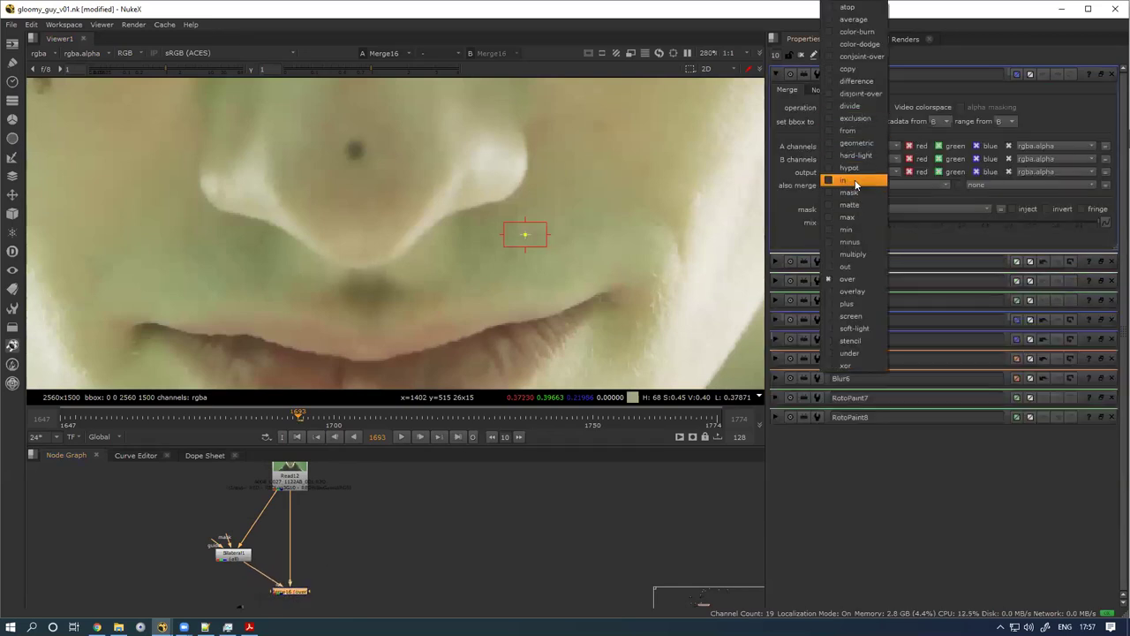
pyautogui.click(849, 130)
pyautogui.moveTo(207, 69)
pyautogui.mouseDown()
pyautogui.moveTo(226, 68)
pyautogui.moveTo(215, 69)
pyautogui.mouseUp()
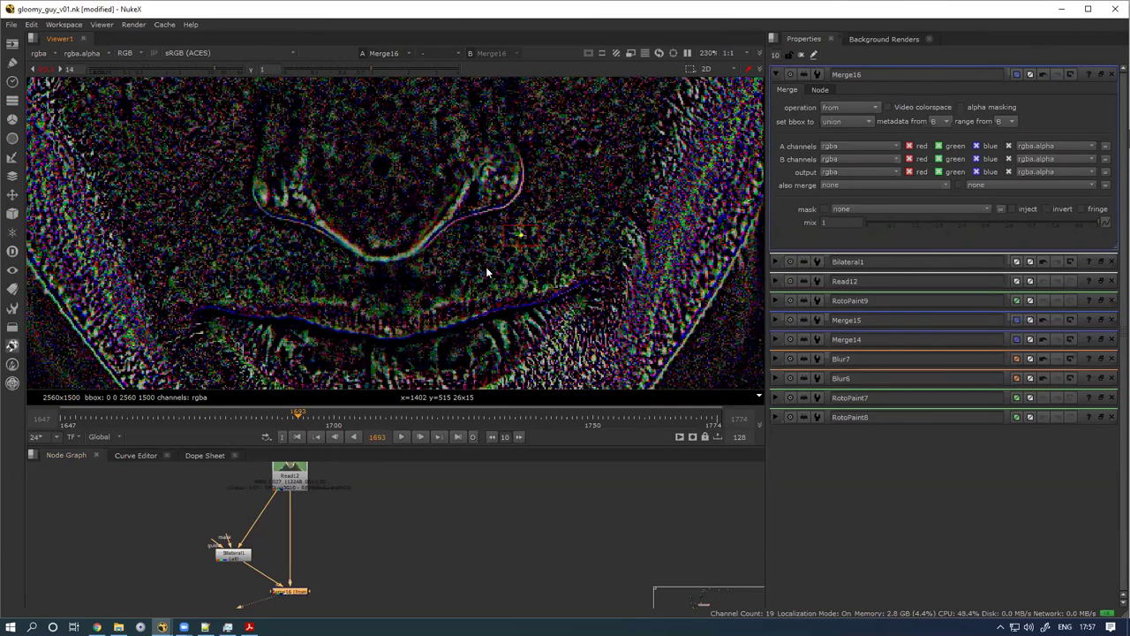
pyautogui.click(190, 69)
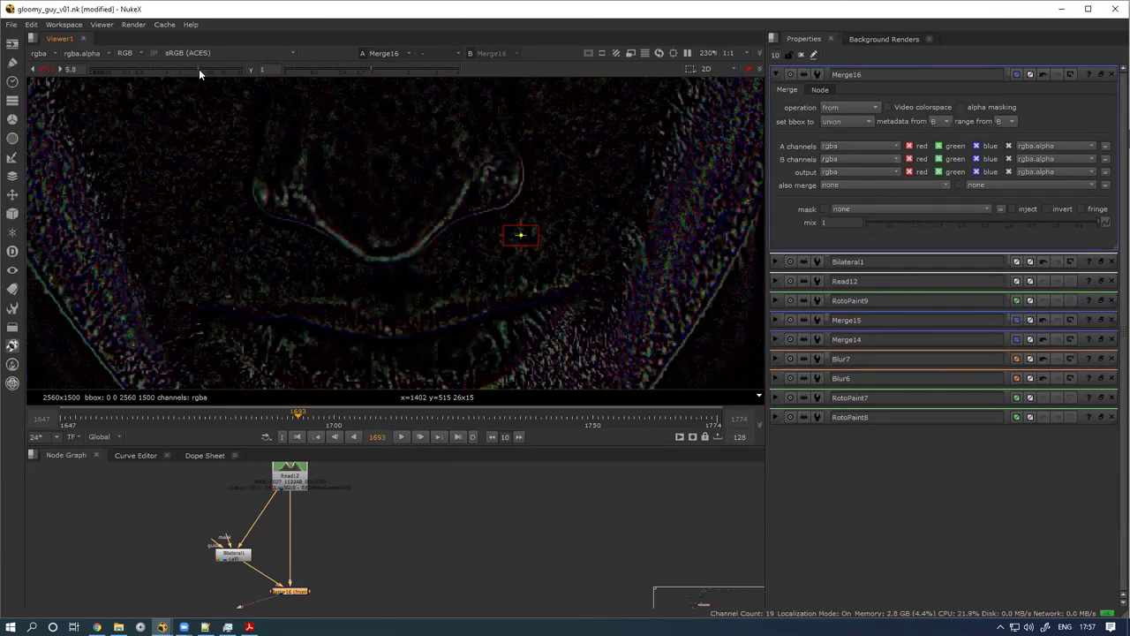
# Step: Switch the viewer repeatedly between Merge14 and Merge16 to compare the nose edges in the blur-based and bilateral high-frequency detail
pyautogui.scroll(-3, 346, 557)
pyautogui.moveTo(46, 541); pyautogui.dragTo(215, 485)
pyautogui.scroll(1, 315, 485)
pyautogui.doubleClick(349, 559)
pyautogui.press('1')
pyautogui.click(470, 503)
pyautogui.press('2')
pyautogui.click(451, 516)
pyautogui.press('1')
pyautogui.press('2')
pyautogui.press('1')
pyautogui.press('2')
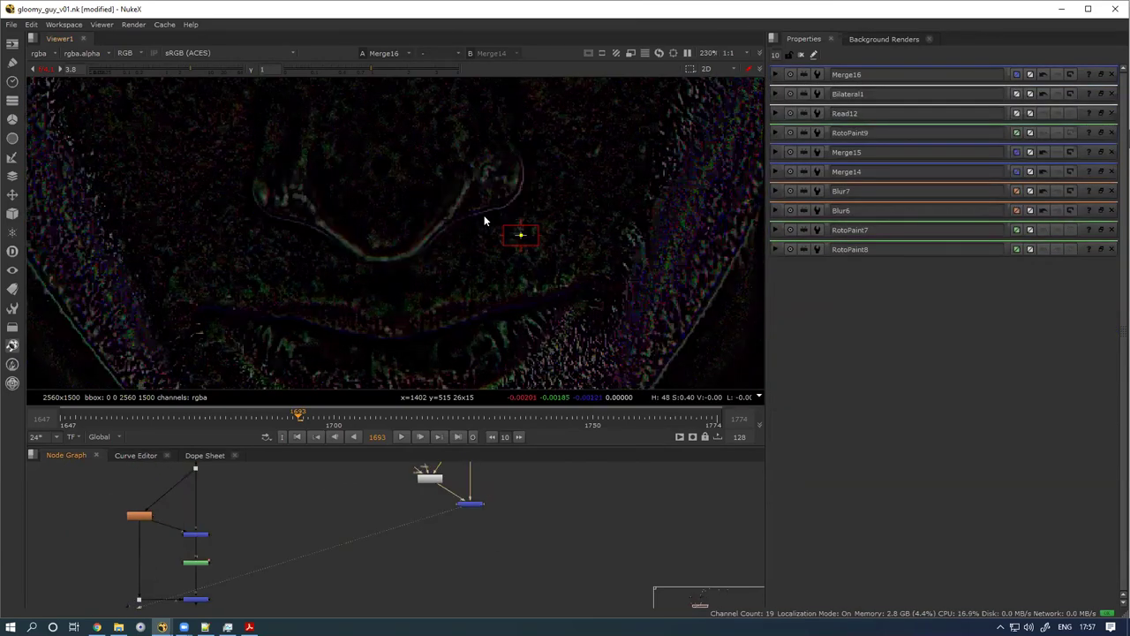
pyautogui.click(188, 532)
pyautogui.press('1')
pyautogui.click(233, 515)
pyautogui.press('2')
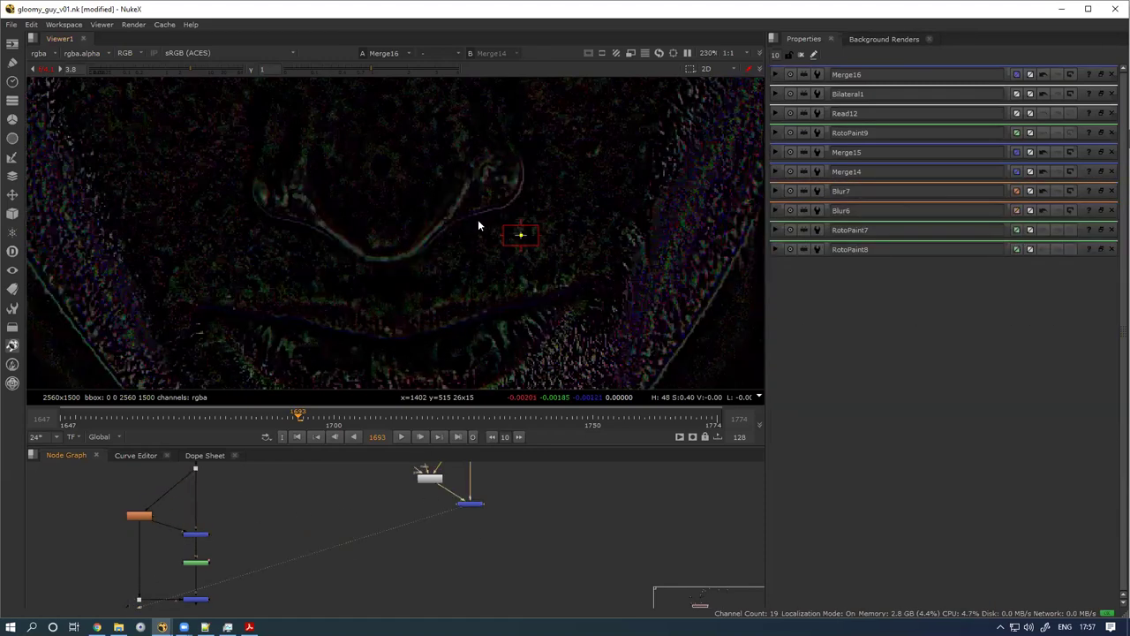
# Step: Add a second Merge below Merge16, feed it the Bilateral result through a Dot, and view it
pyautogui.scroll(2, 413, 534)
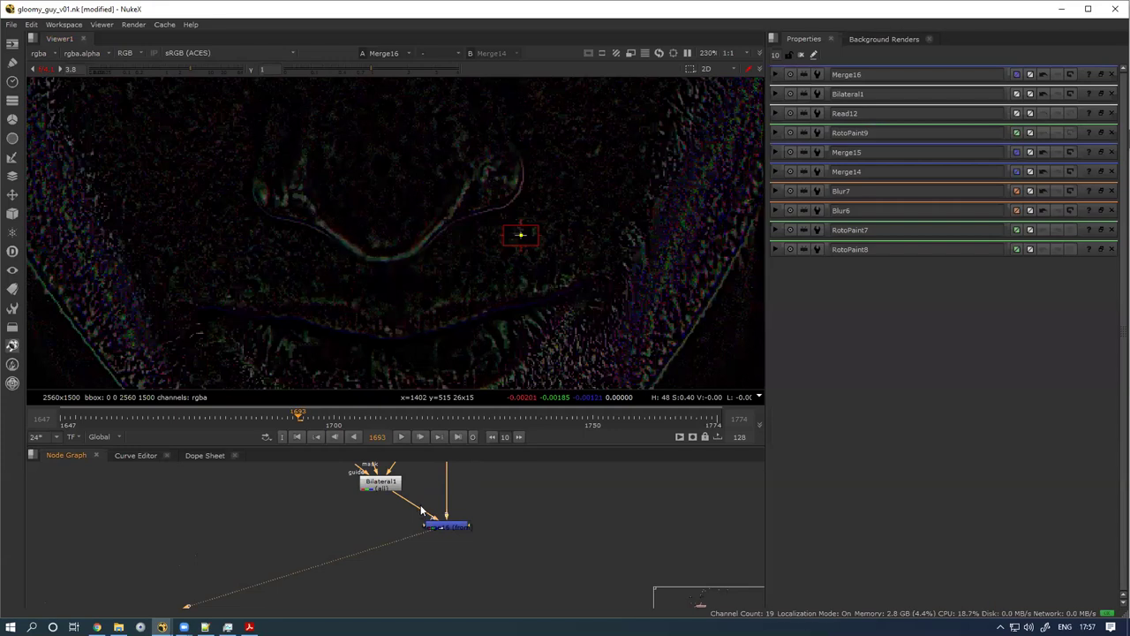
pyautogui.moveTo(416, 505); pyautogui.dragTo(386, 596)
pyautogui.moveTo(432, 578)
pyautogui.mouseDown()
pyautogui.moveTo(432, 529)
pyautogui.moveTo(379, 554)
pyautogui.moveTo(443, 588)
pyautogui.mouseUp()
pyautogui.press('m')
pyautogui.moveTo(453, 566); pyautogui.dragTo(458, 597)
pyautogui.press('1')
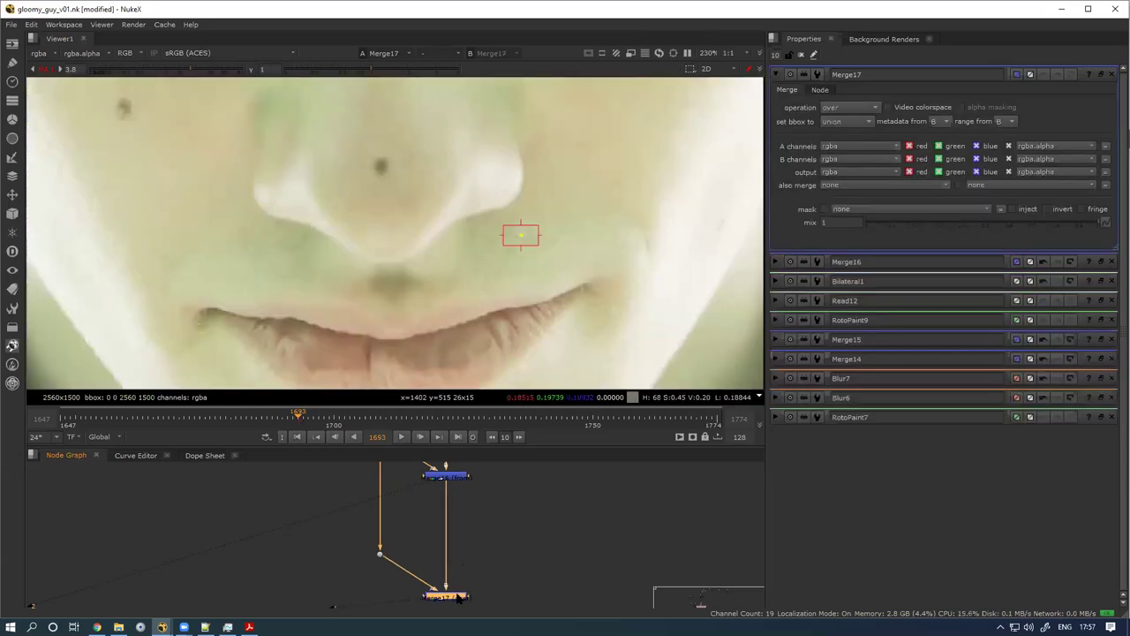
pyautogui.scroll(-2, 446, 541)
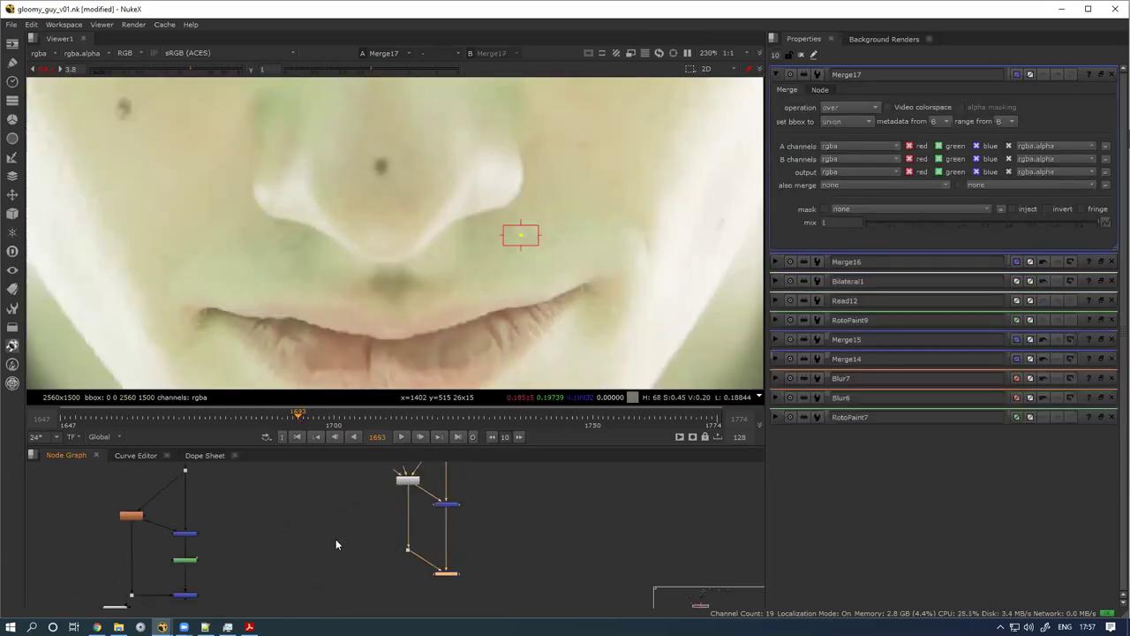
# Step: Paste a copy of the RotoPaint node from the Blur branch between Merge16 and the second Merge of the Bilateral branch
pyautogui.doubleClick(193, 560)
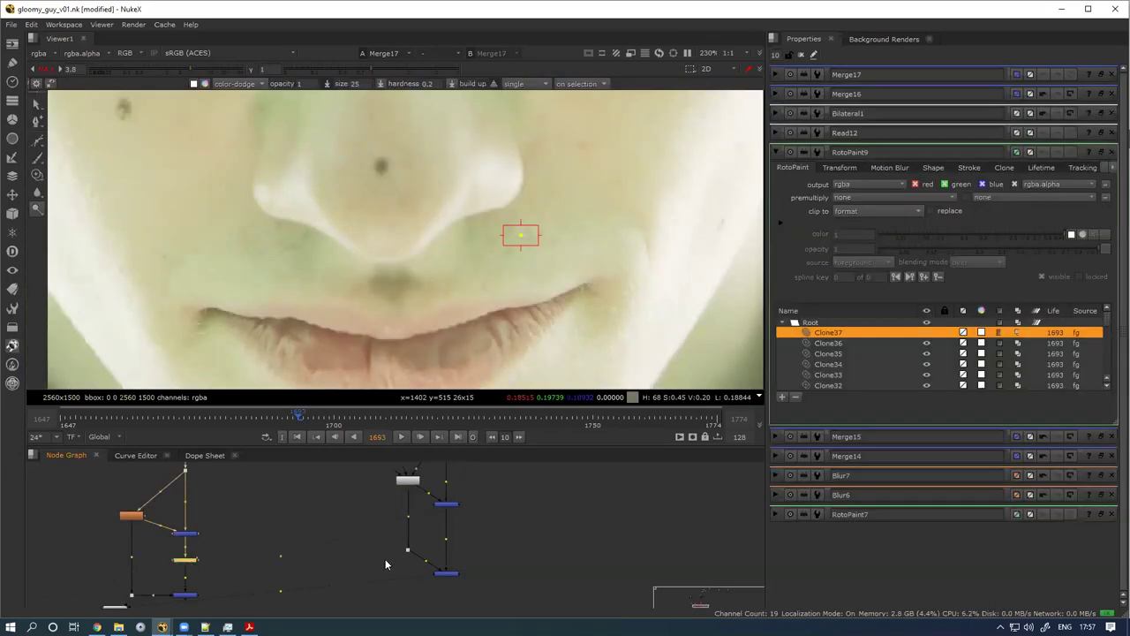
pyautogui.click(444, 543)
pyautogui.hotkey('ctrl', 'v')
pyautogui.moveTo(444, 542); pyautogui.dragTo(453, 544)
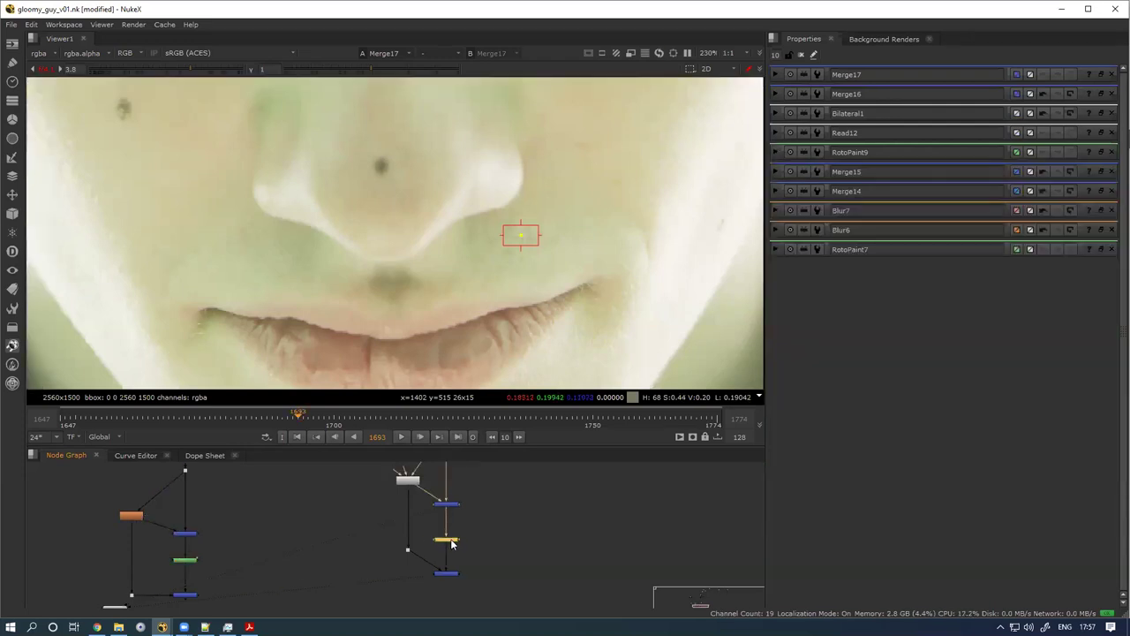
# Step: View Merge15, Merge16 and Merge17 in turn to compare the blur-based and bilateral branches
pyautogui.scroll(-2, 378, 252)
pyautogui.scroll(-3, 239, 495)
pyautogui.moveTo(185, 530); pyautogui.dragTo(174, 570)
pyautogui.moveTo(218, 558); pyautogui.dragTo(245, 528)
pyautogui.press('1')
pyautogui.moveTo(460, 501); pyautogui.dragTo(317, 520)
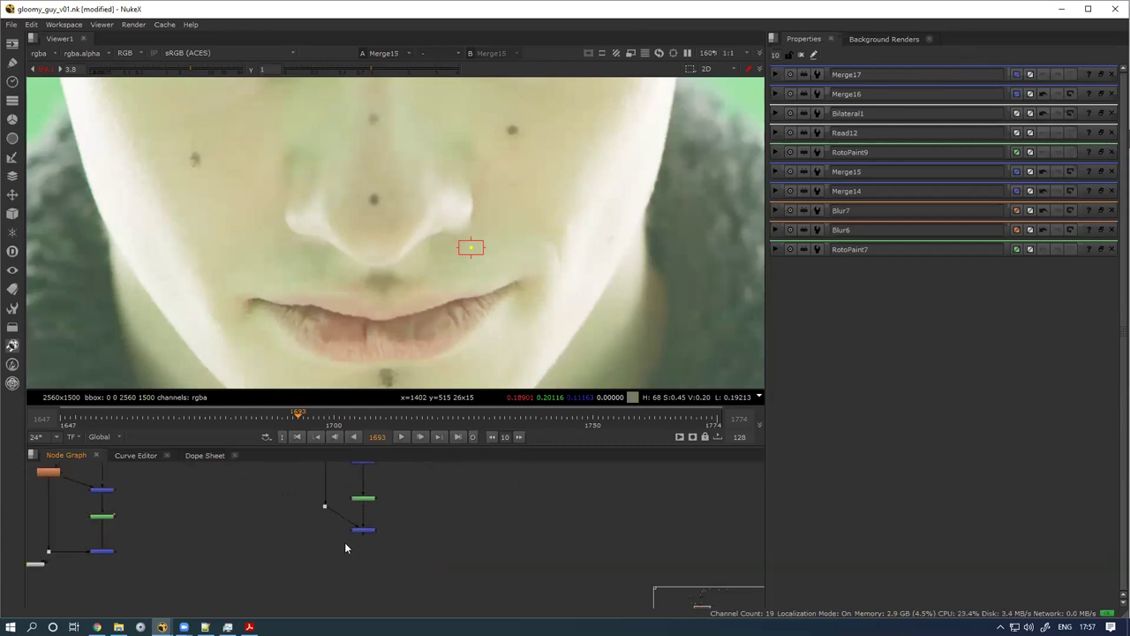
pyautogui.press('1')
pyautogui.moveTo(391, 524); pyautogui.dragTo(326, 558)
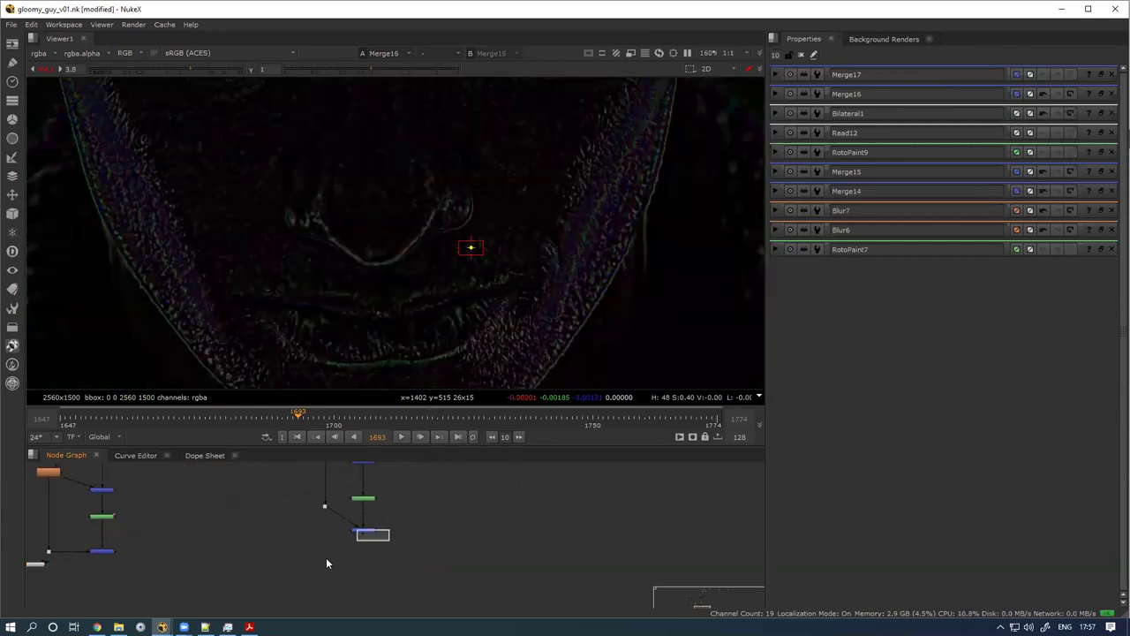
pyautogui.moveTo(416, 519); pyautogui.dragTo(340, 553)
pyautogui.press('1')
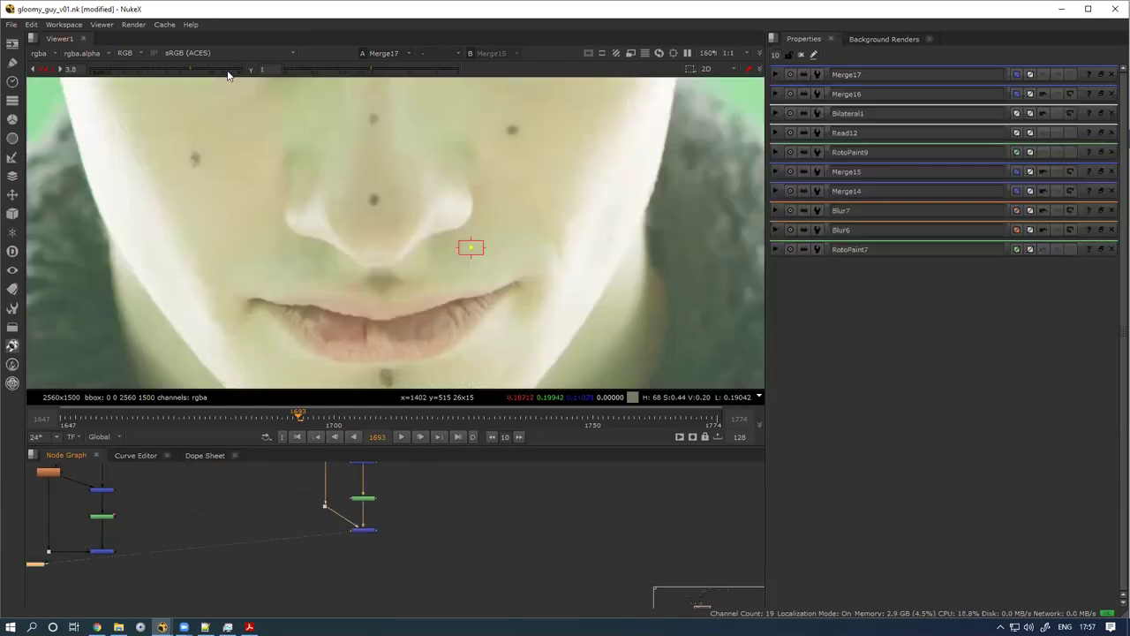
# Step: Reset the viewer gain to 1 and wipe between Merge17 and Merge15 across the cheeks and nose edge
pyautogui.click(48, 70)
pyautogui.scroll(1, 413, 233)
pyautogui.scroll(-1, 414, 234)
pyautogui.moveTo(413, 255); pyautogui.dragTo(443, 283)
pyautogui.scroll(-1, 403, 284)
pyautogui.press('w')
pyautogui.moveTo(392, 94); pyautogui.dragTo(396, 340)
pyautogui.moveTo(400, 321); pyautogui.dragTo(221, 248)
pyautogui.scroll(2, 394, 177)
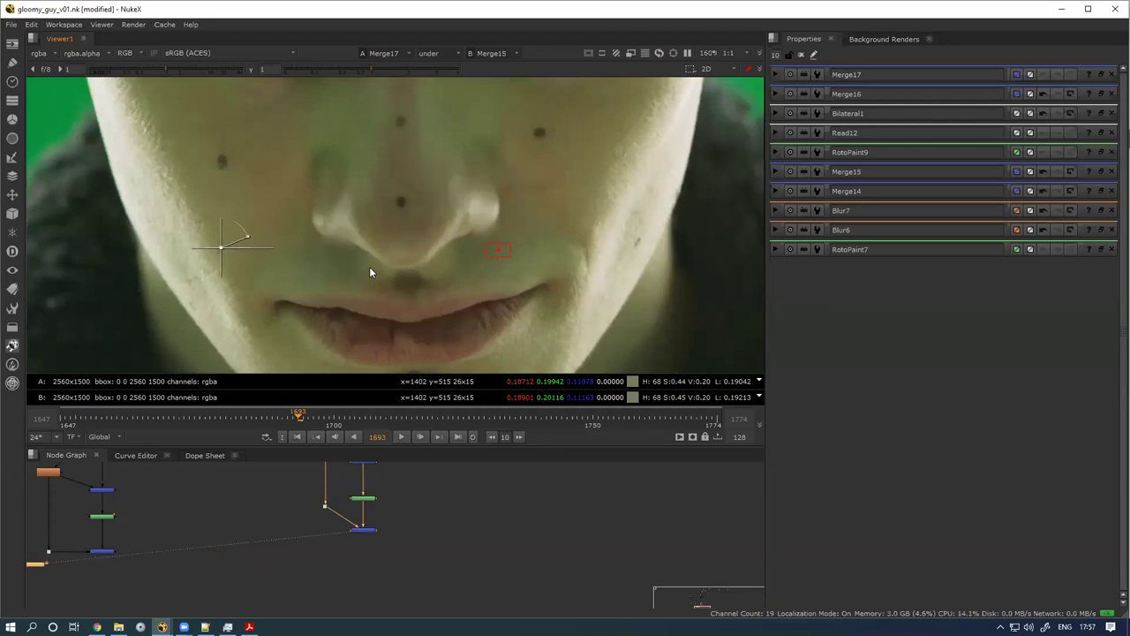
pyautogui.scroll(2, 383, 258)
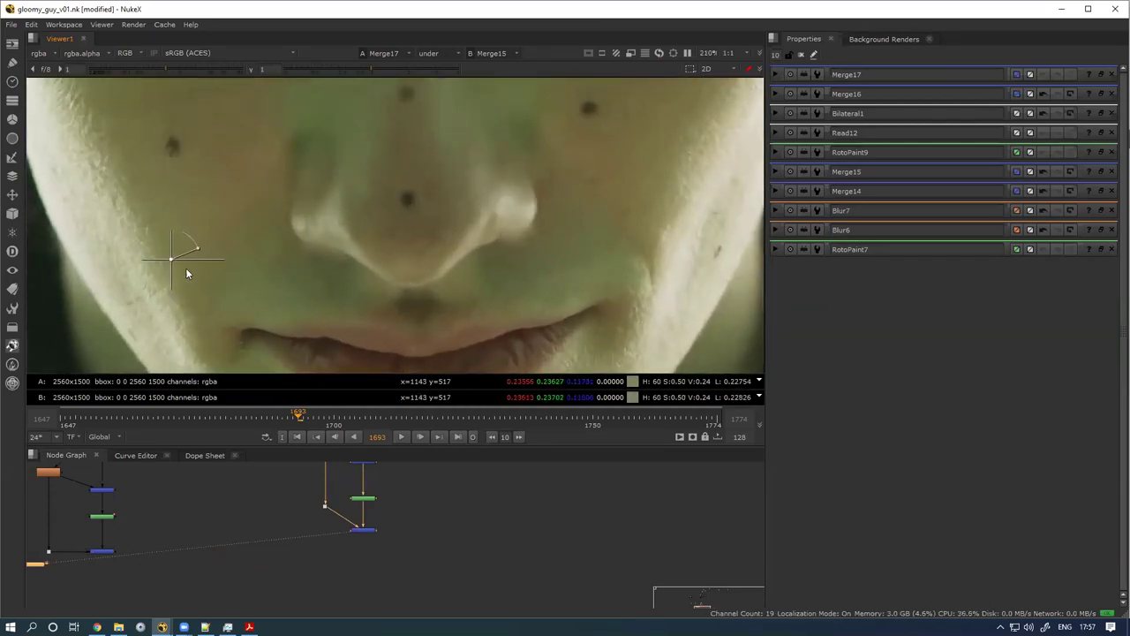
pyautogui.moveTo(184, 253); pyautogui.dragTo(566, 234)
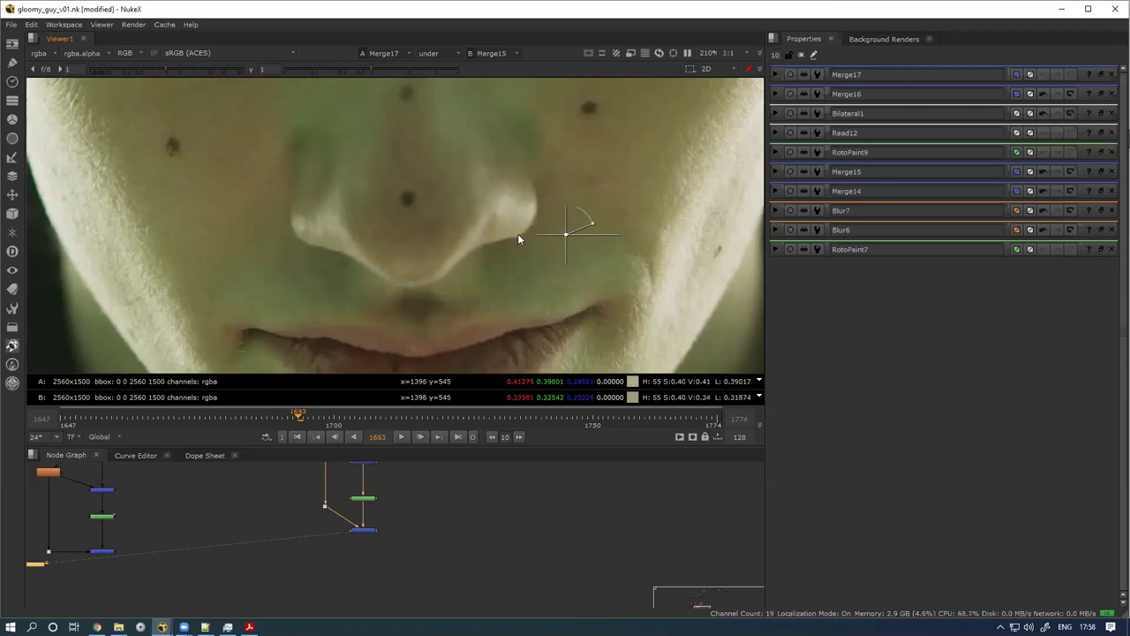
pyautogui.moveTo(572, 236); pyautogui.dragTo(522, 243)
# Step: Switch the viewer between the Dots below Bilateral1 and Blur7 to compare nose edges in the low-frequency images
pyautogui.moveTo(286, 555); pyautogui.dragTo(323, 522)
pyautogui.press('1')
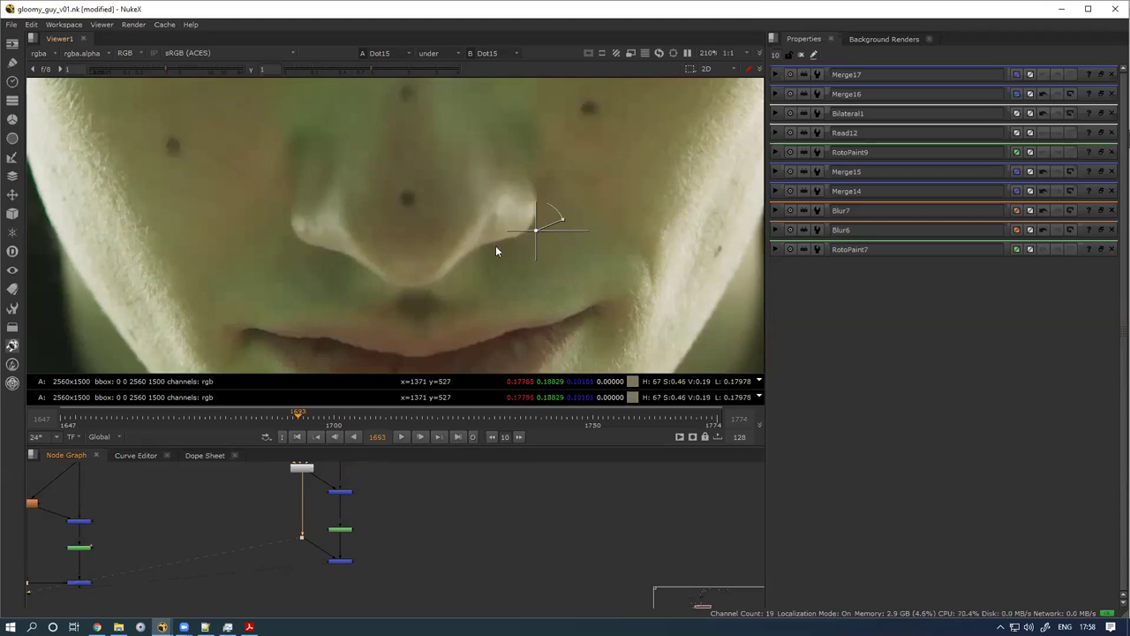
pyautogui.moveTo(535, 230); pyautogui.dragTo(566, 231)
pyautogui.moveTo(236, 539); pyautogui.dragTo(398, 532)
pyautogui.moveTo(158, 560); pyautogui.dragTo(204, 589)
pyautogui.scroll(2, 198, 524)
pyautogui.moveTo(173, 543); pyautogui.dragTo(168, 521)
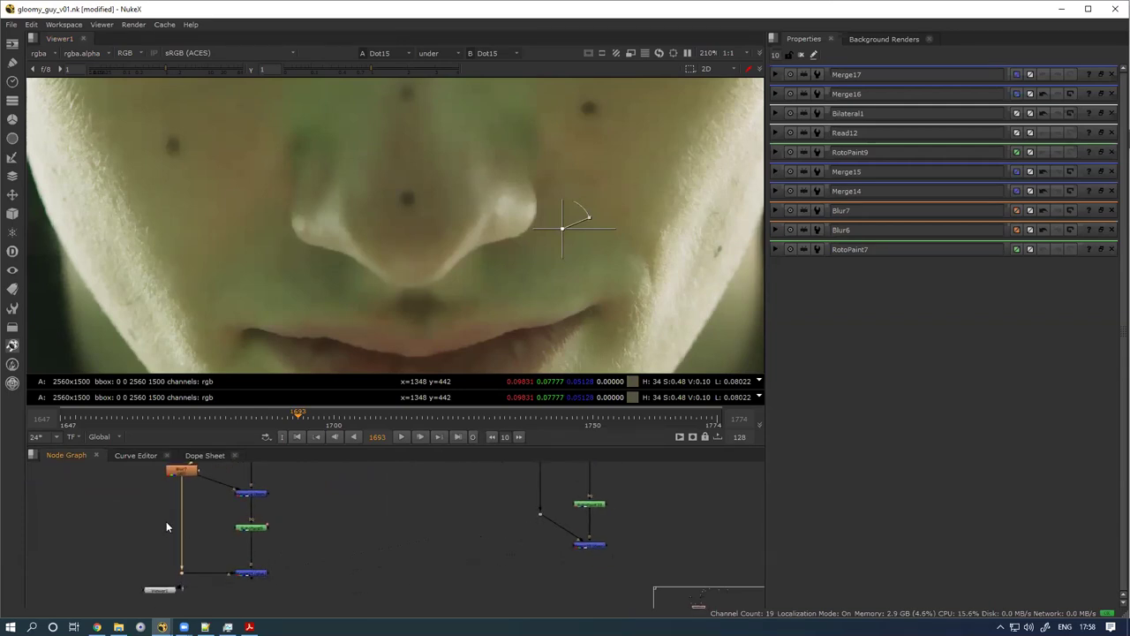
pyautogui.press('1')
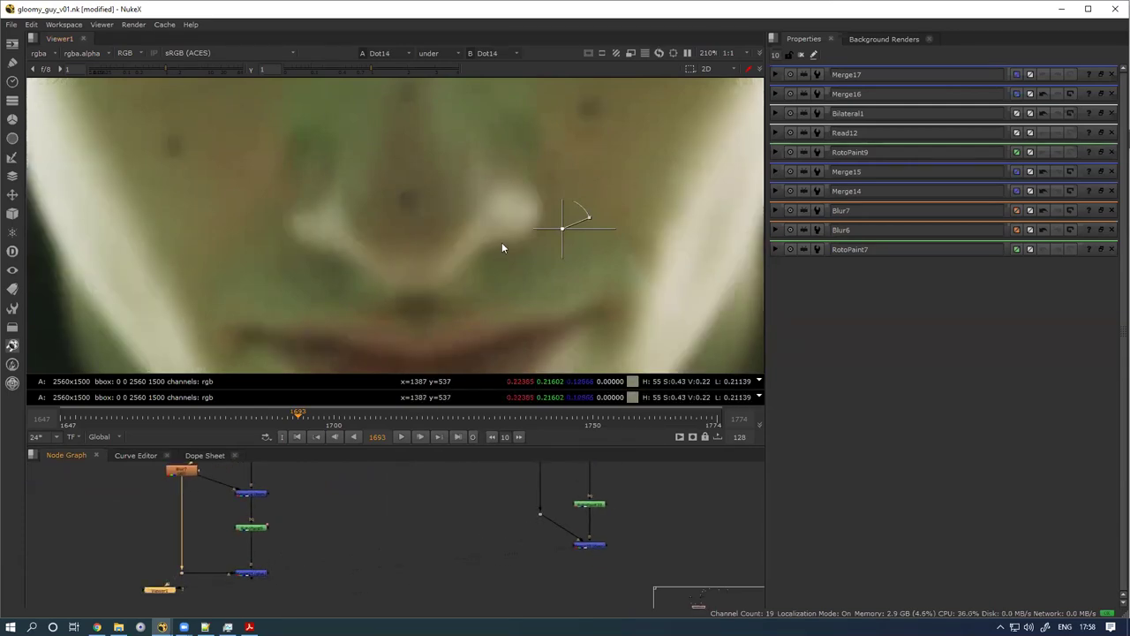
pyautogui.moveTo(527, 553); pyautogui.dragTo(561, 491)
pyautogui.press('1')
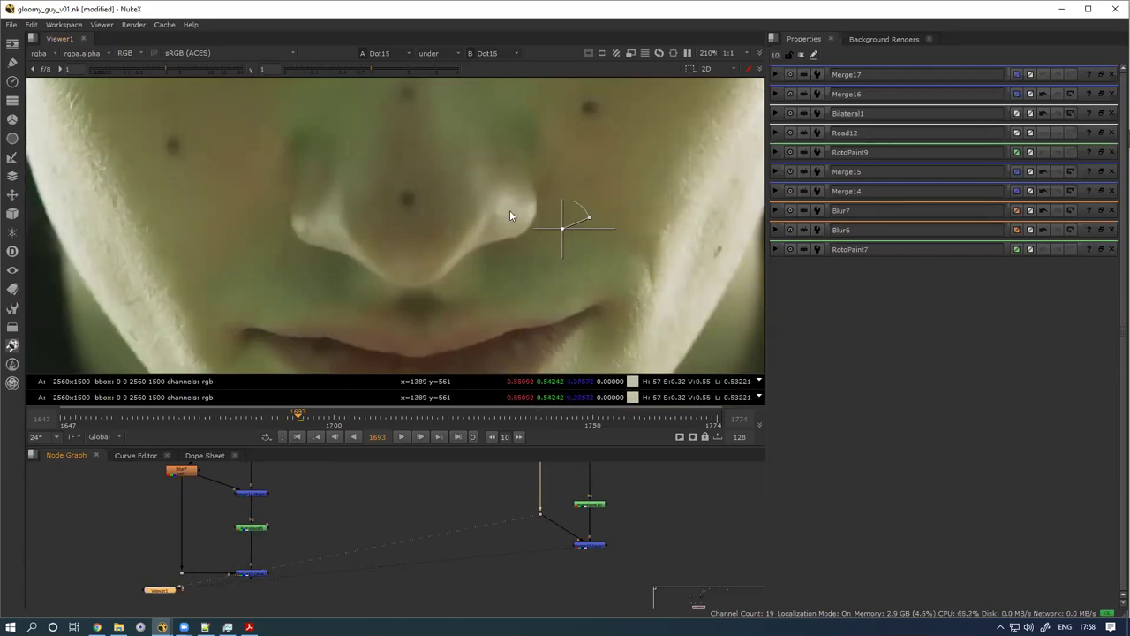
# Step: Set Bilateral1's Positional Sigma to about 6.45
pyautogui.moveTo(527, 500); pyautogui.dragTo(515, 533)
pyautogui.scroll(-1, 515, 534)
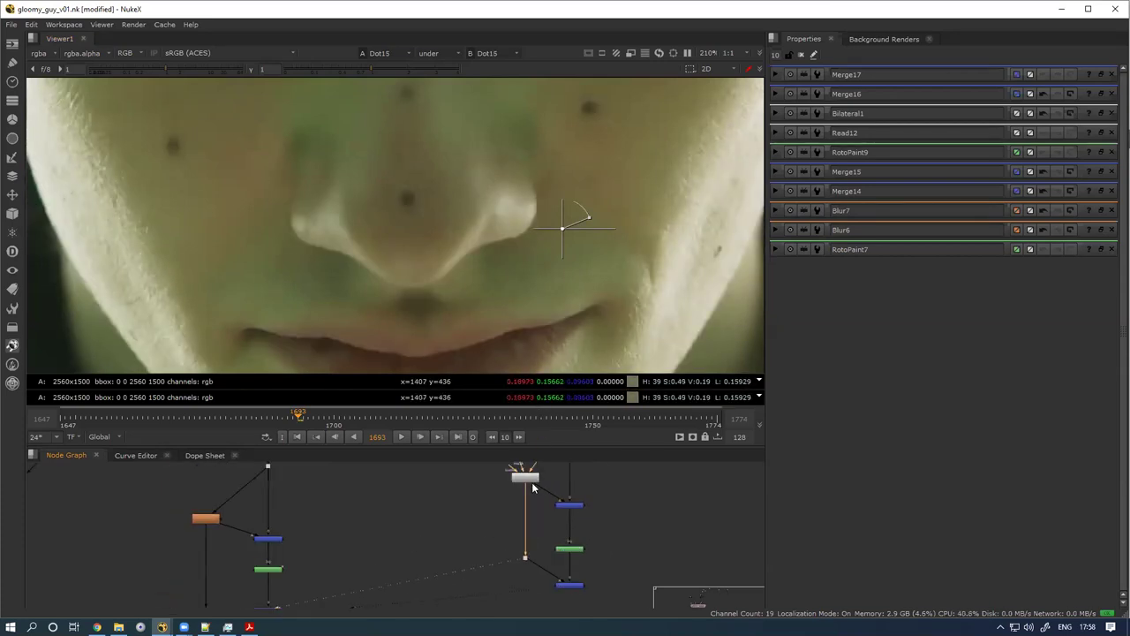
pyautogui.doubleClick(526, 476)
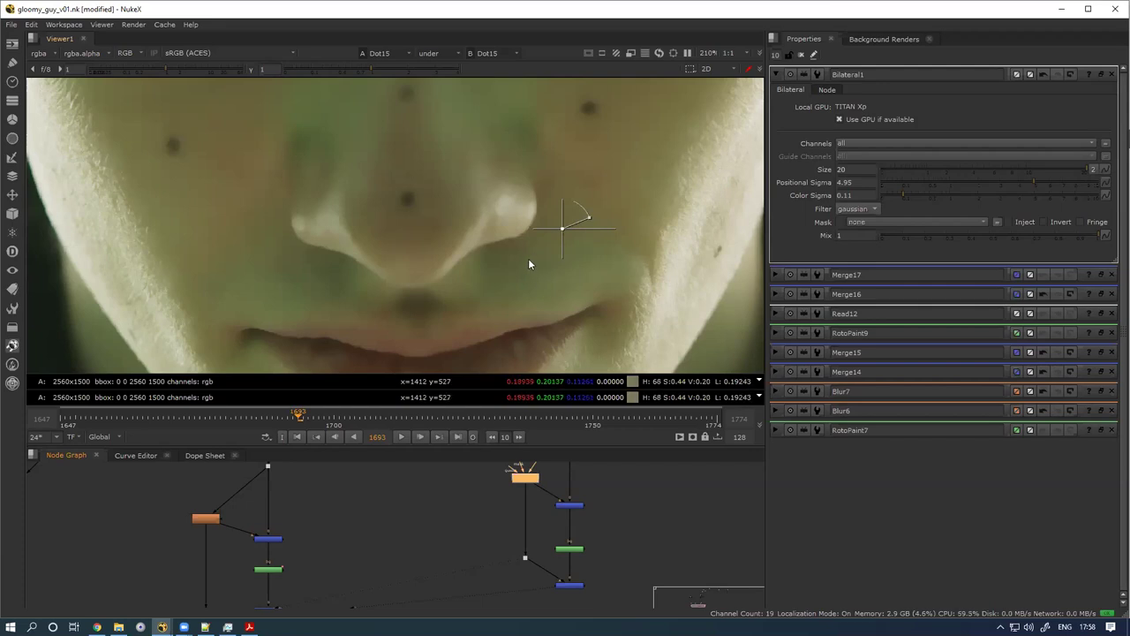
pyautogui.moveTo(535, 261); pyautogui.dragTo(542, 260)
pyautogui.scroll(2, 540, 263)
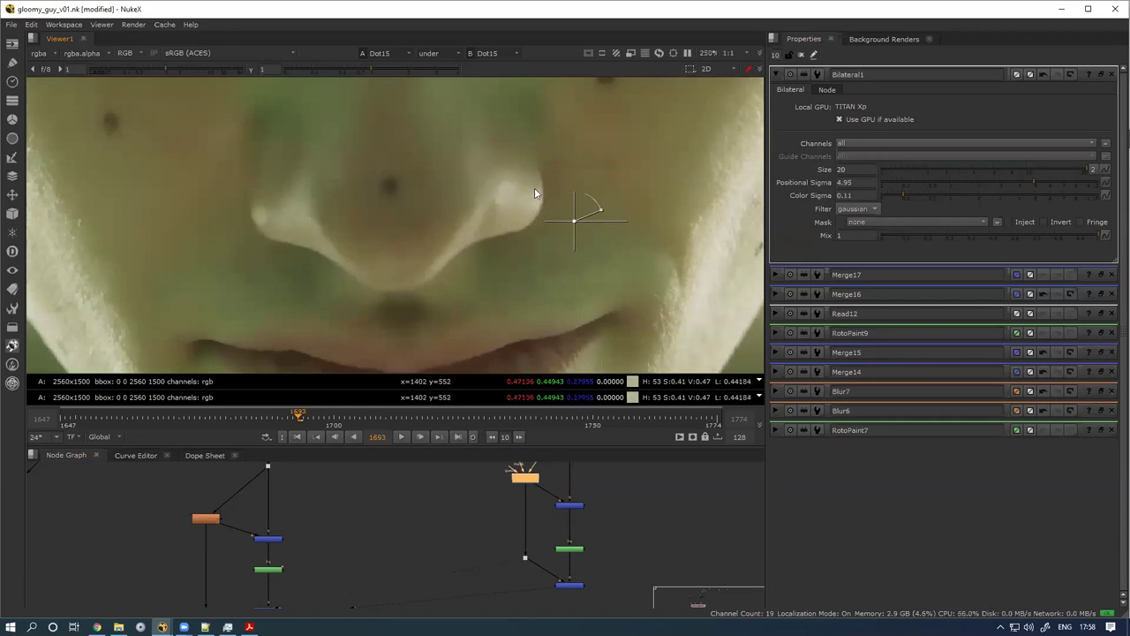
pyautogui.moveTo(1044, 182); pyautogui.dragTo(1074, 185)
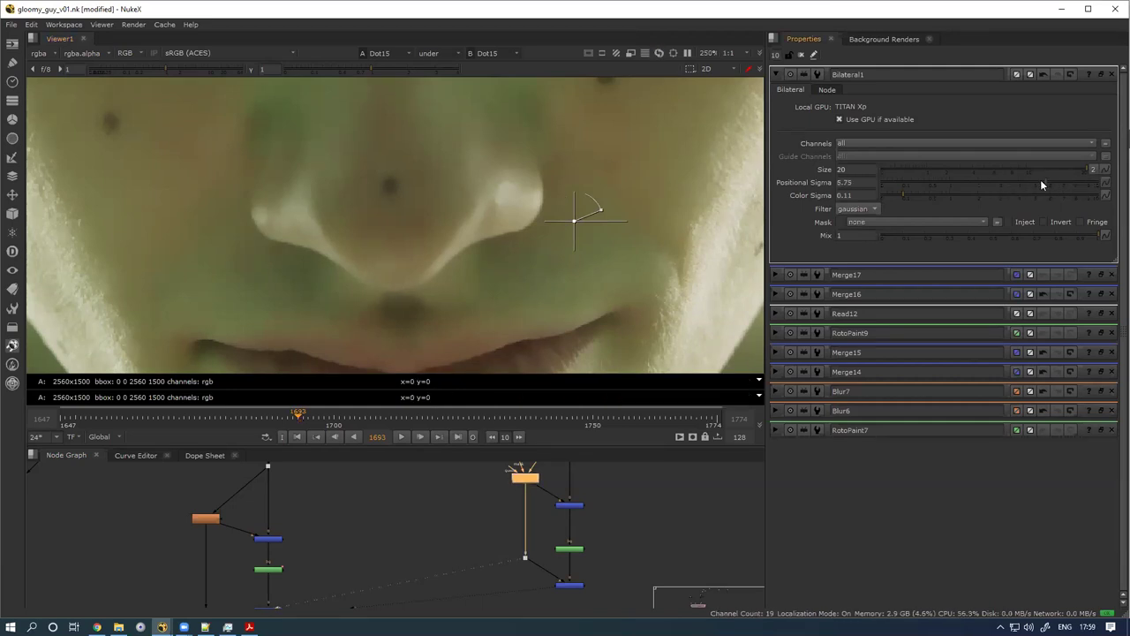
pyautogui.click(1052, 179)
# Step: Examine the bilateral-filtered plate over the whole face, from the eyes and nose to the mouth and chin
pyautogui.scroll(-3, 577, 313)
pyautogui.moveTo(541, 305); pyautogui.dragTo(554, 226)
pyautogui.scroll(2, 552, 223)
pyautogui.scroll(-2, 549, 219)
pyautogui.scroll(-3, 543, 265)
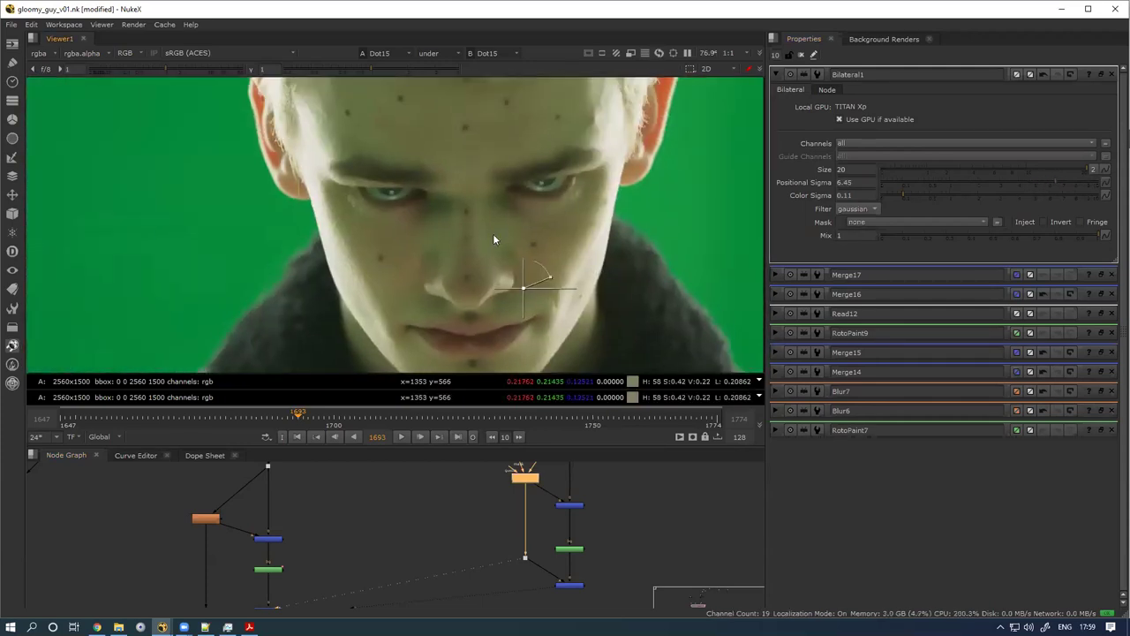
pyautogui.scroll(1, 493, 232)
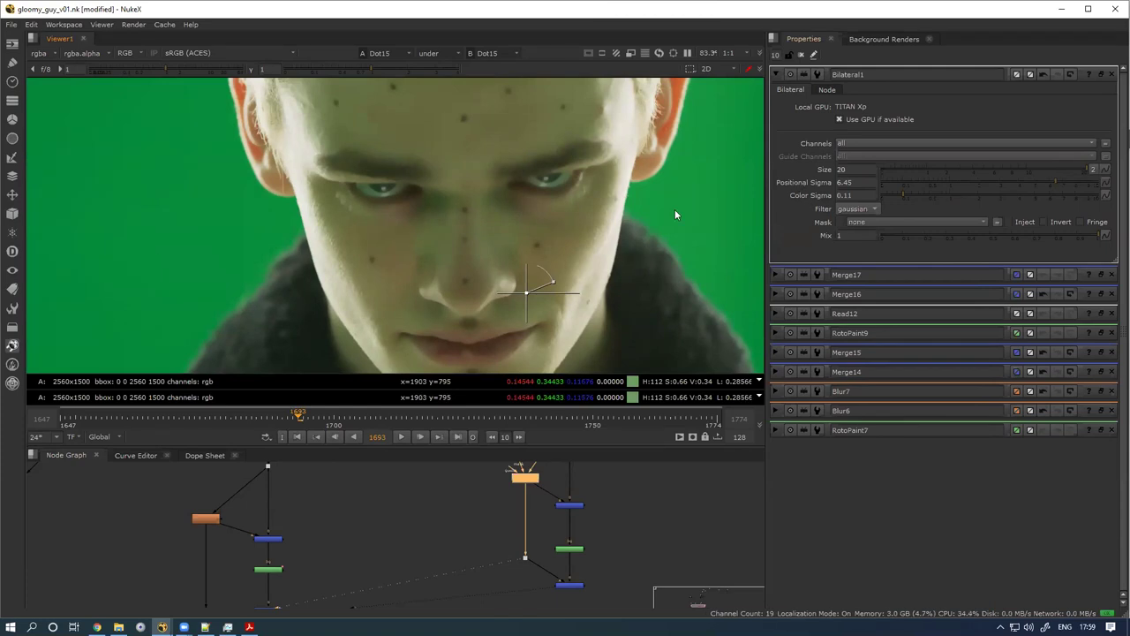
pyautogui.scroll(5, 574, 230)
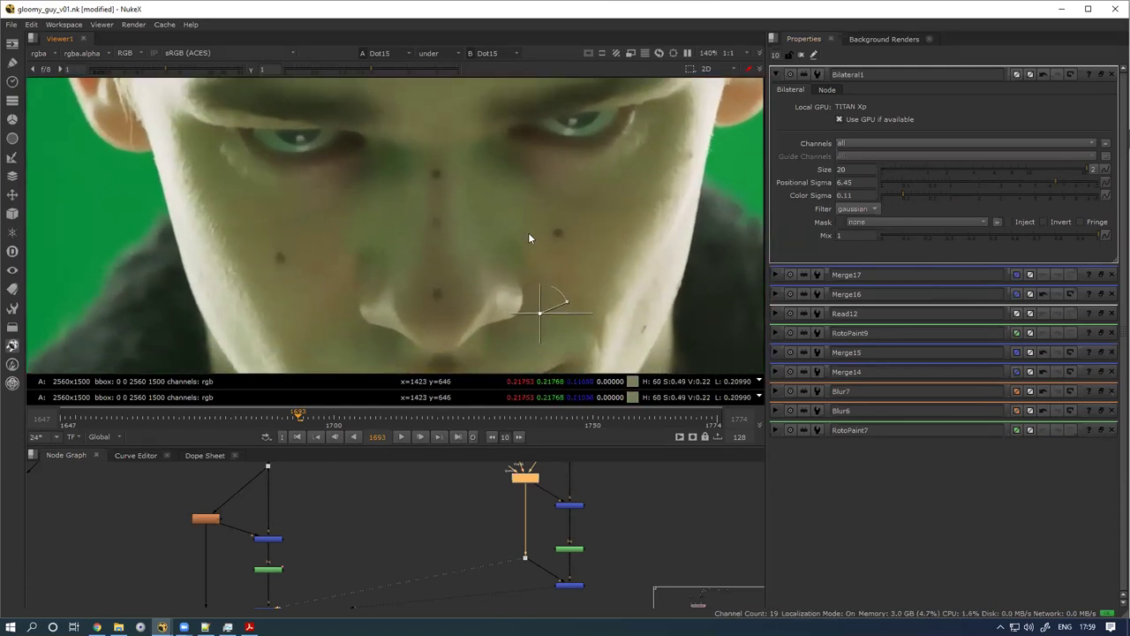
pyautogui.scroll(-3, 424, 184)
pyautogui.scroll(-1, 415, 224)
pyautogui.moveTo(422, 189); pyautogui.dragTo(395, 263)
pyautogui.moveTo(444, 212); pyautogui.dragTo(411, 231)
pyautogui.scroll(-2, 531, 511)
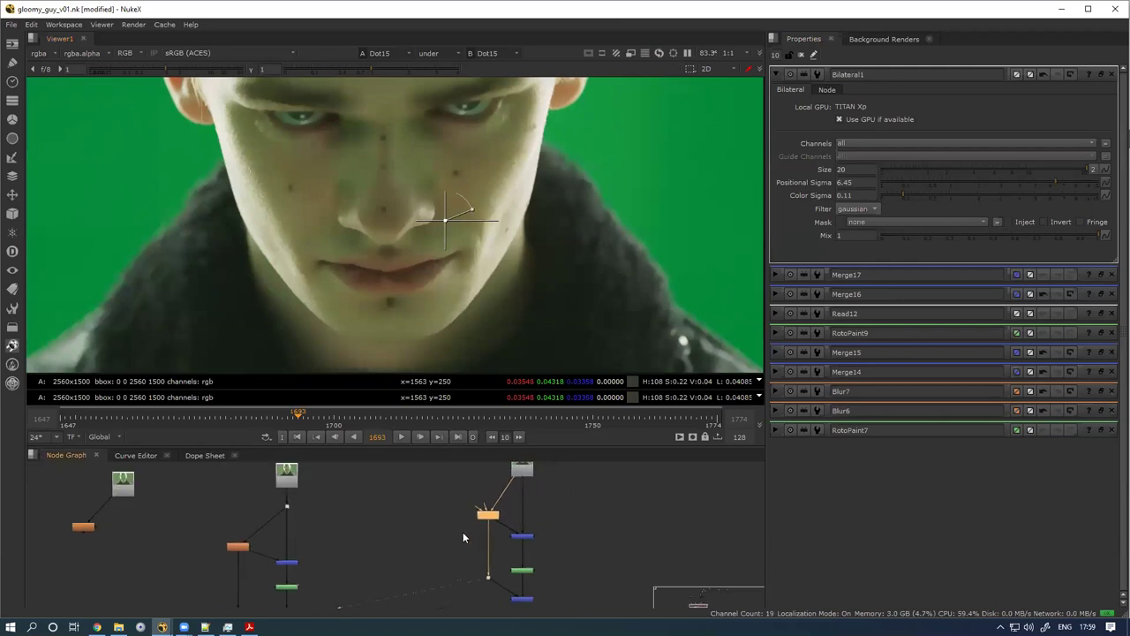
# Step: Expand the node graph to full window and review the Blur7 branch from its high-frequency Merge to the recombining Merge
pyautogui.press('space')
pyautogui.scroll(5, 542, 382)
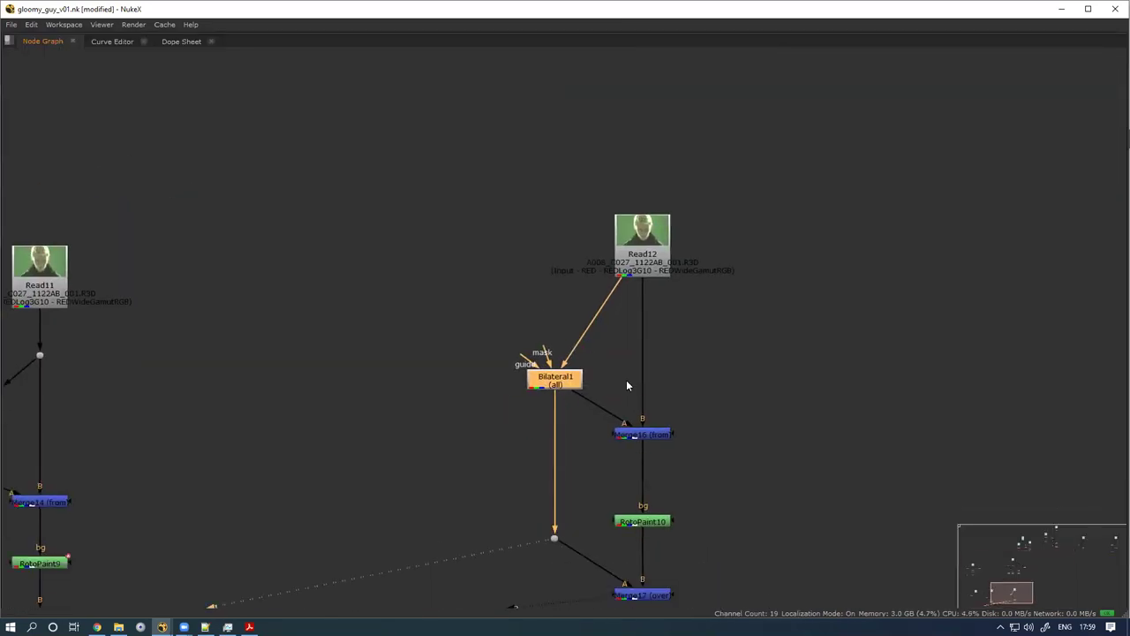
pyautogui.scroll(-8, 391, 449)
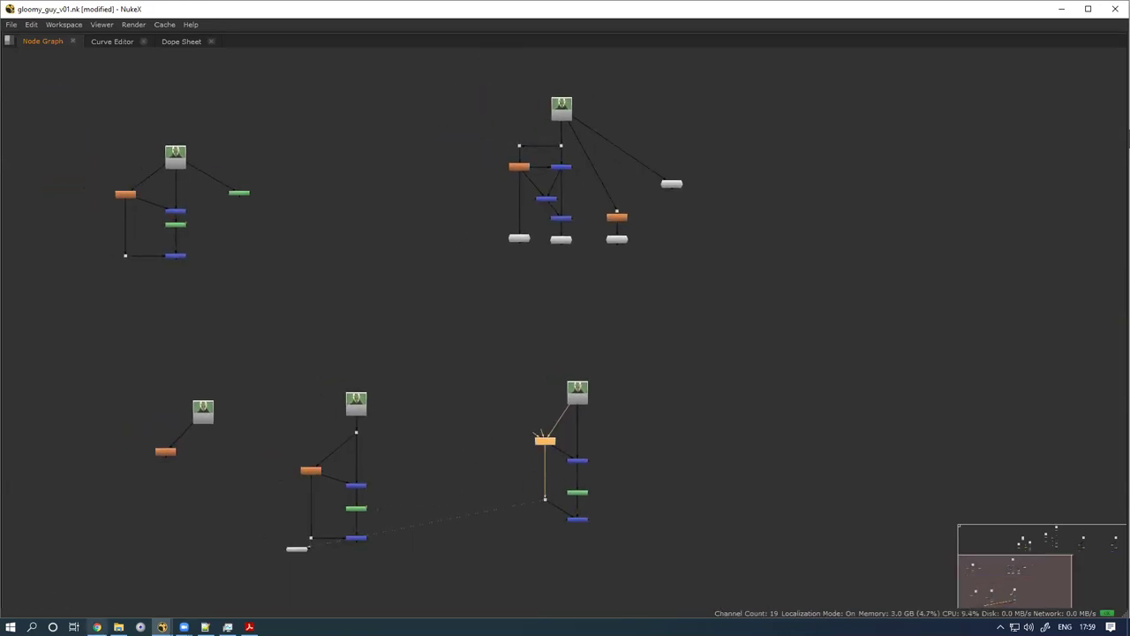
pyautogui.scroll(6, 318, 483)
pyautogui.moveTo(293, 376); pyautogui.dragTo(491, 459)
pyautogui.moveTo(254, 353); pyautogui.dragTo(484, 446)
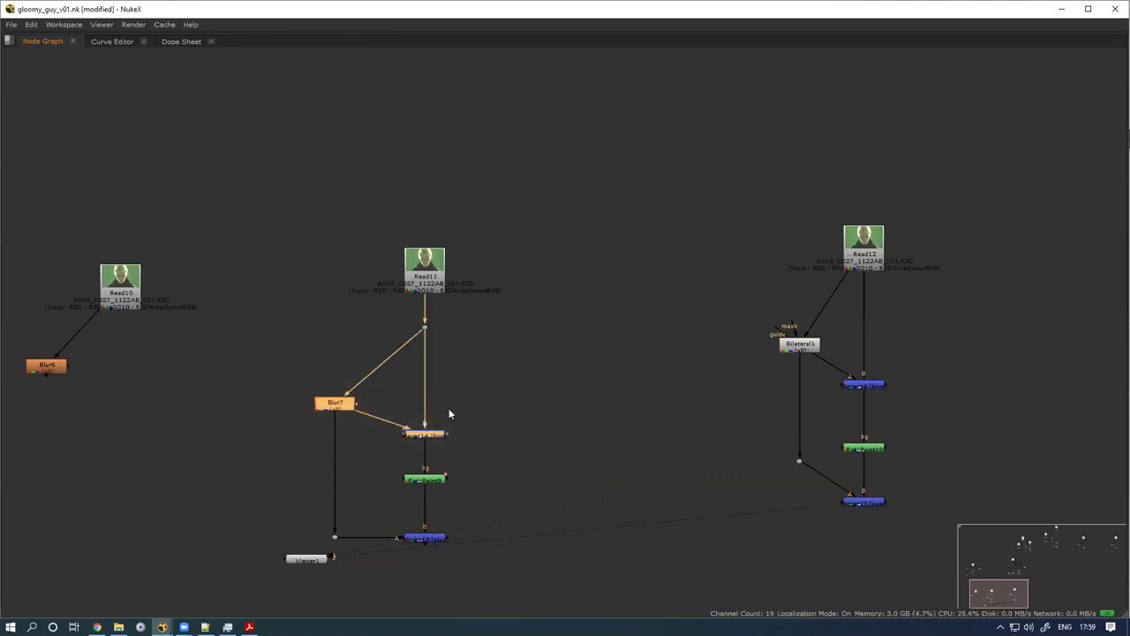
pyautogui.moveTo(284, 349); pyautogui.dragTo(378, 436)
pyautogui.moveTo(372, 497); pyautogui.dragTo(495, 578)
pyautogui.moveTo(612, 443); pyautogui.dragTo(439, 429)
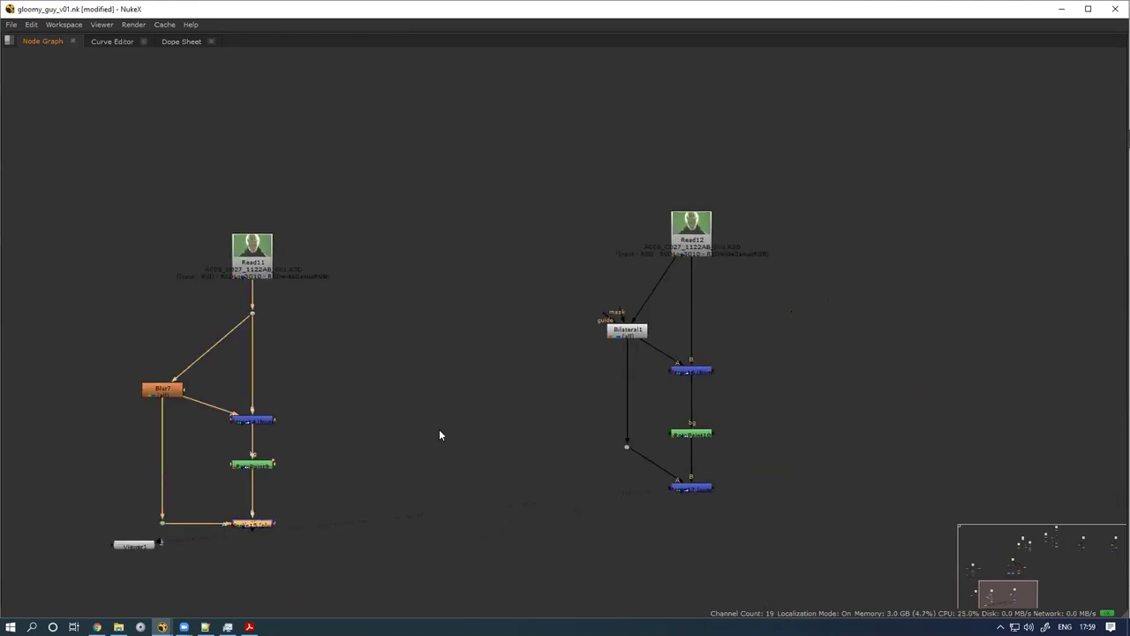
# Step: Review the Bilateral1 branch and how it takes the place of Blur7 in the frequency-separation tree
pyautogui.click(627, 330)
pyautogui.moveTo(788, 322); pyautogui.dragTo(609, 416)
pyautogui.moveTo(666, 519); pyautogui.dragTo(778, 465)
pyautogui.moveTo(557, 350)
pyautogui.mouseDown()
pyautogui.moveTo(661, 294)
pyautogui.moveTo(558, 348)
pyautogui.mouseUp()
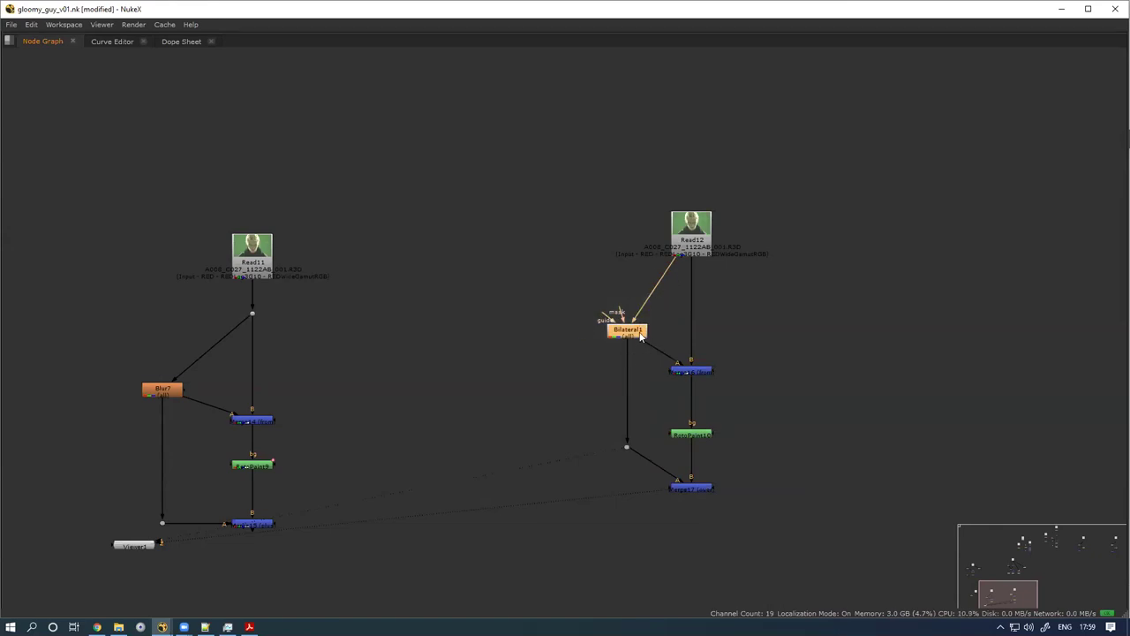
pyautogui.moveTo(624, 350); pyautogui.dragTo(591, 365)
pyautogui.moveTo(549, 500); pyautogui.dragTo(613, 444)
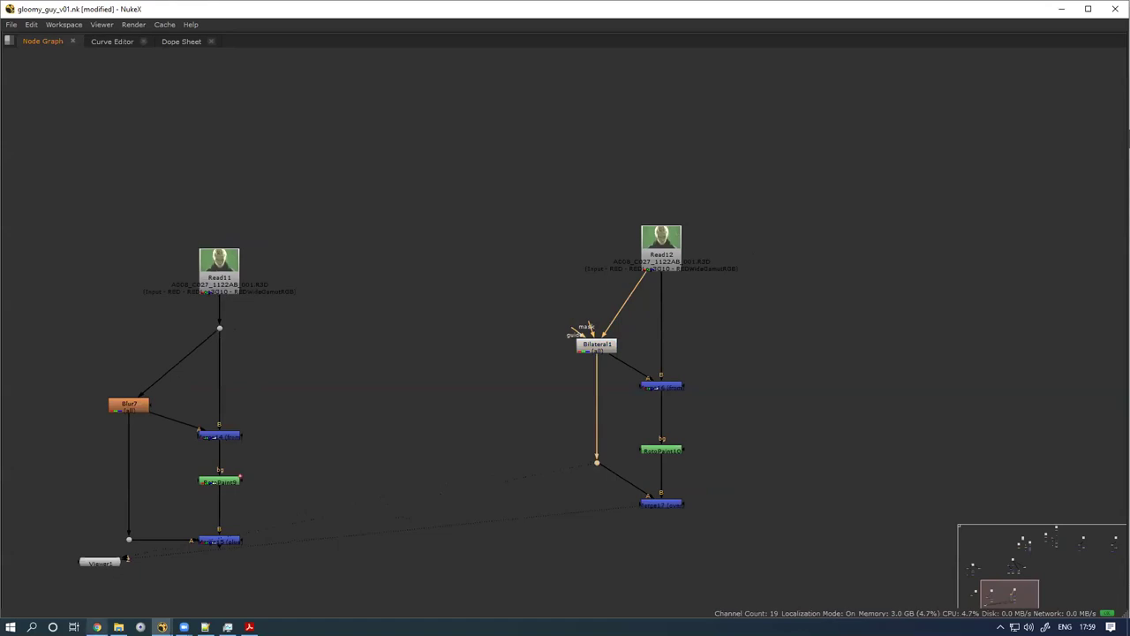
pyautogui.click(129, 405)
# Step: Switch to Chrome and look at the Nukepedia pages for Frequency Separator and SD_FrequencySeparation
pyautogui.click(96, 627)
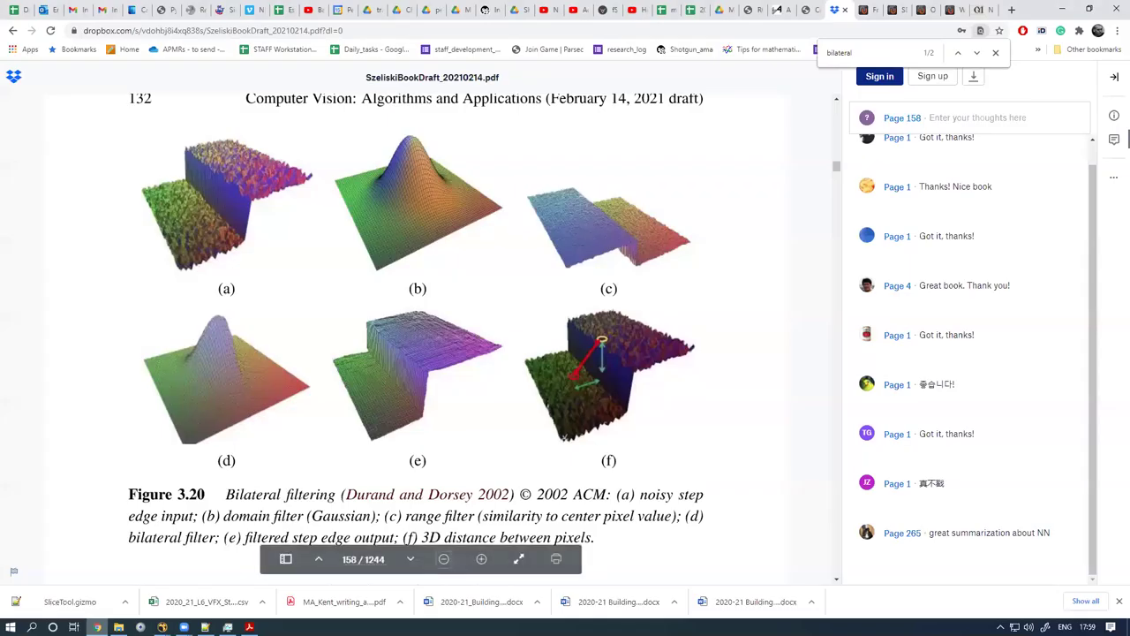
pyautogui.click(864, 10)
pyautogui.moveTo(421, 161)
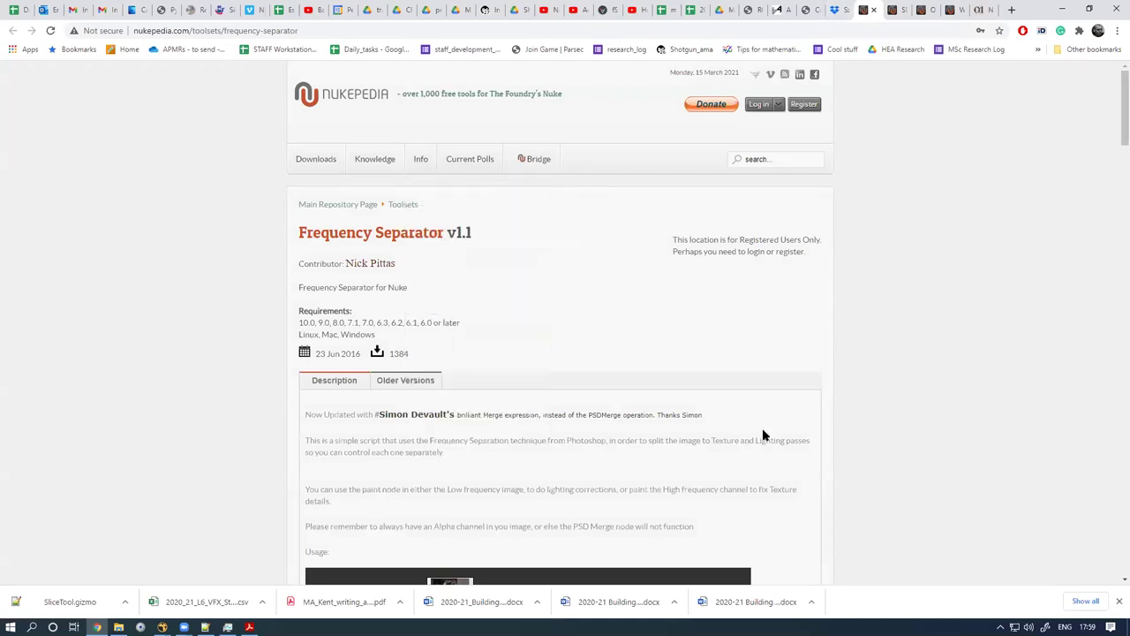
pyautogui.click(894, 9)
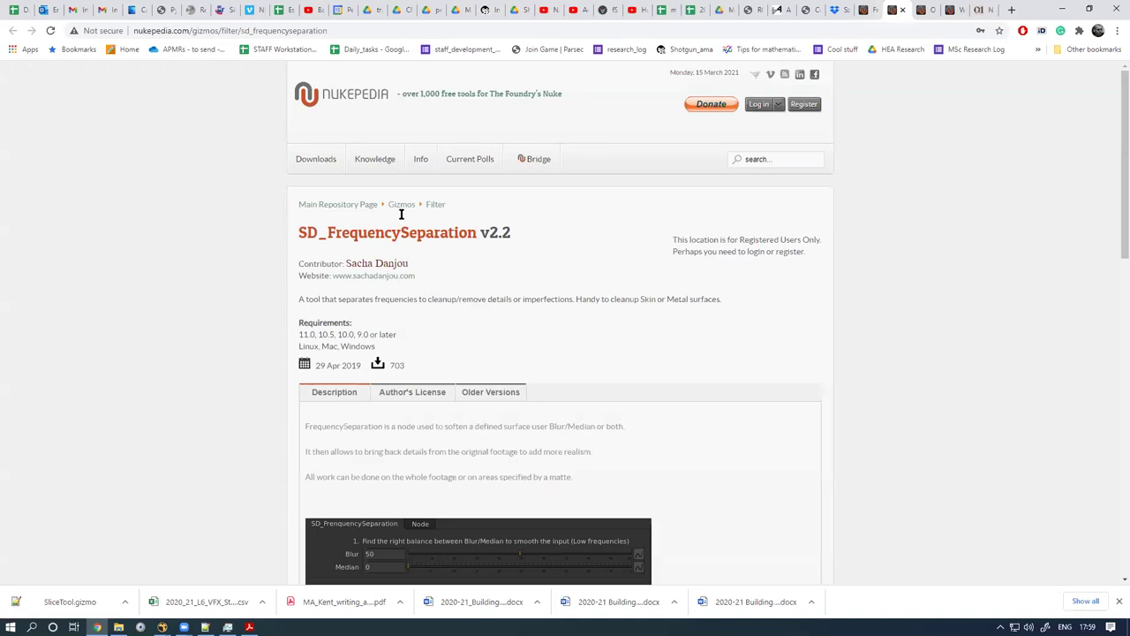
# Step: Look through the Nukepedia pages for OS_Sharpen, including its example images and settings, and Wavelet Blur
pyautogui.click(922, 10)
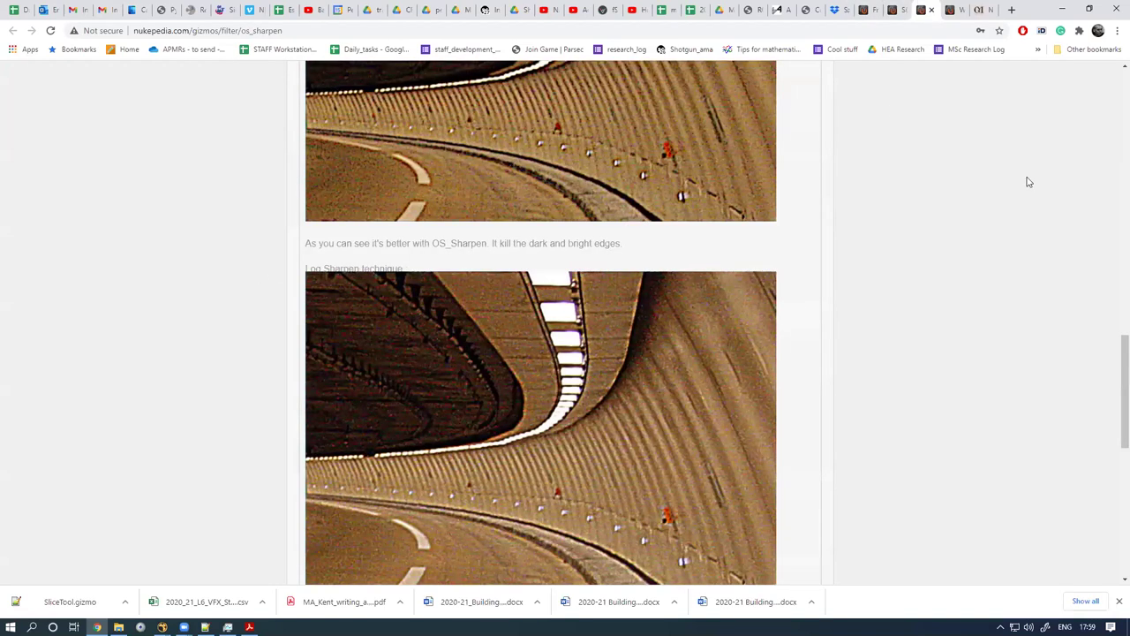
pyautogui.scroll(15, 1112, 233)
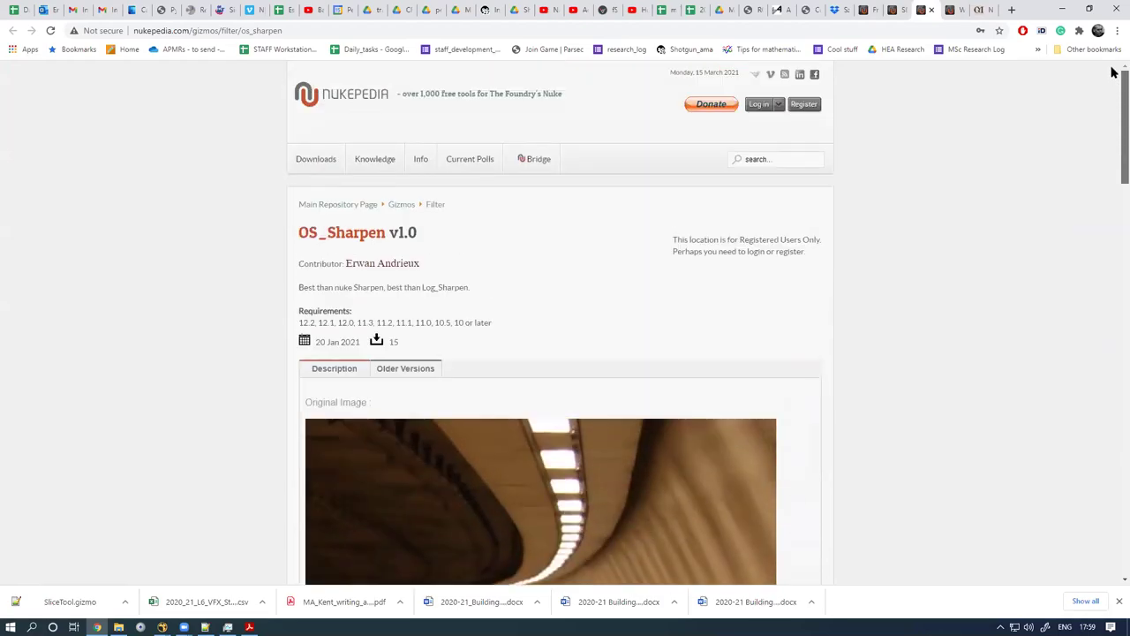
pyautogui.moveTo(1123, 97); pyautogui.dragTo(1120, 387)
pyautogui.scroll(-9, 1120, 418)
pyautogui.scroll(1, 840, 275)
pyautogui.scroll(3, 696, 257)
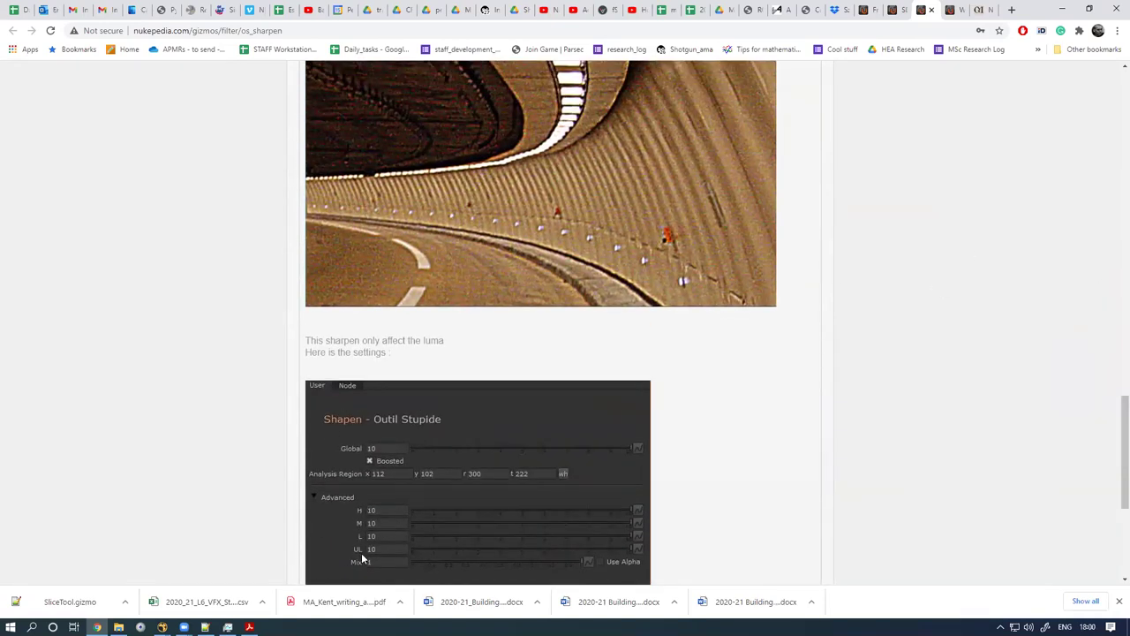
pyautogui.moveTo(1113, 421); pyautogui.dragTo(1112, 380)
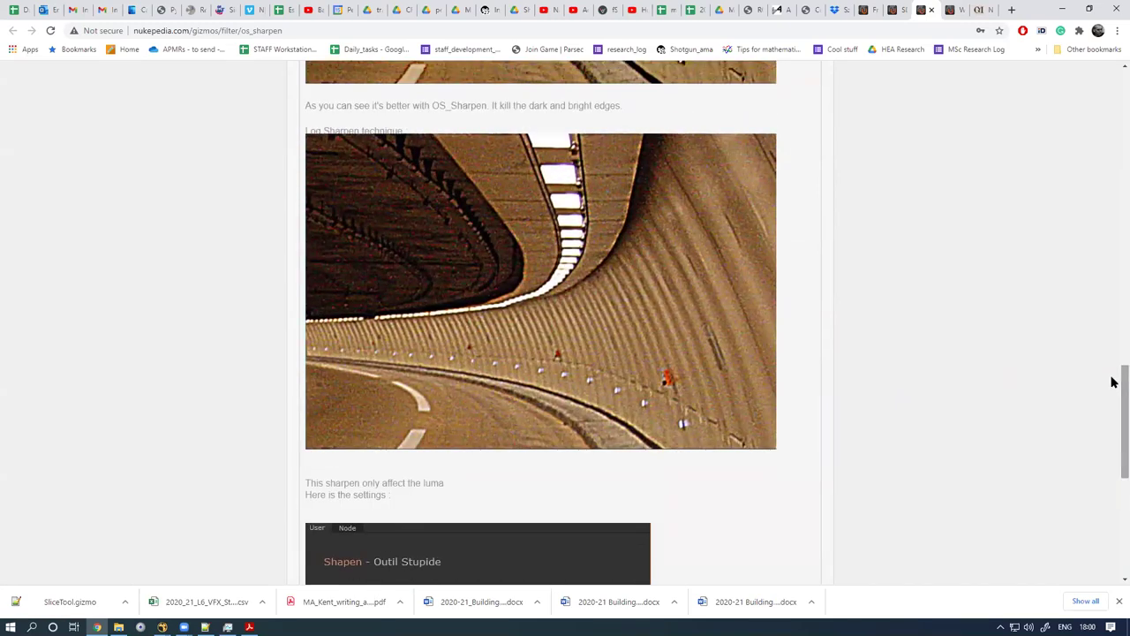
pyautogui.click(951, 9)
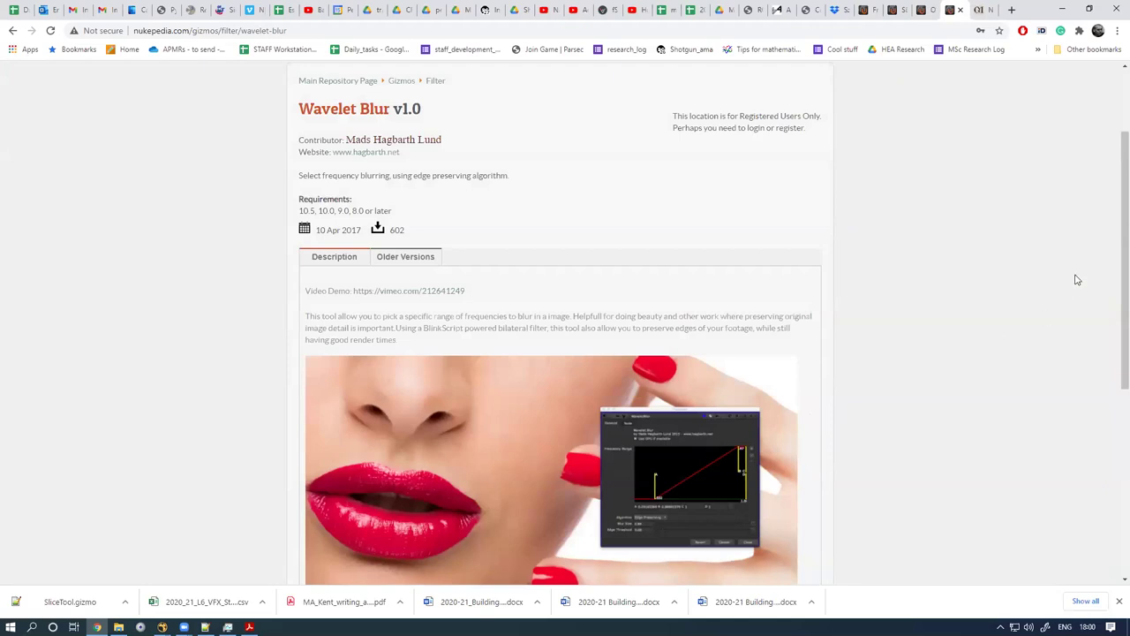
pyautogui.moveTo(1113, 195)
pyautogui.mouseDown()
pyautogui.moveTo(1113, 348)
pyautogui.moveTo(1112, 196)
pyautogui.mouseUp()
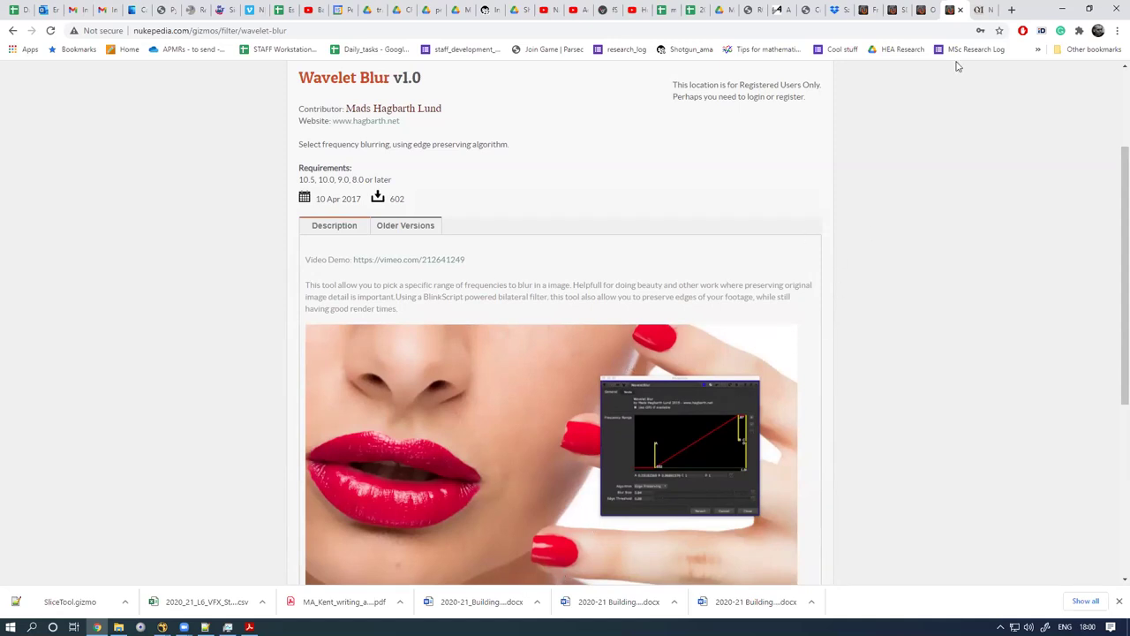
# Step: Look through the Gatimedia page for GM_TransformColorTexture, including its before-and-after skin cleanup images and node settings
pyautogui.click(986, 8)
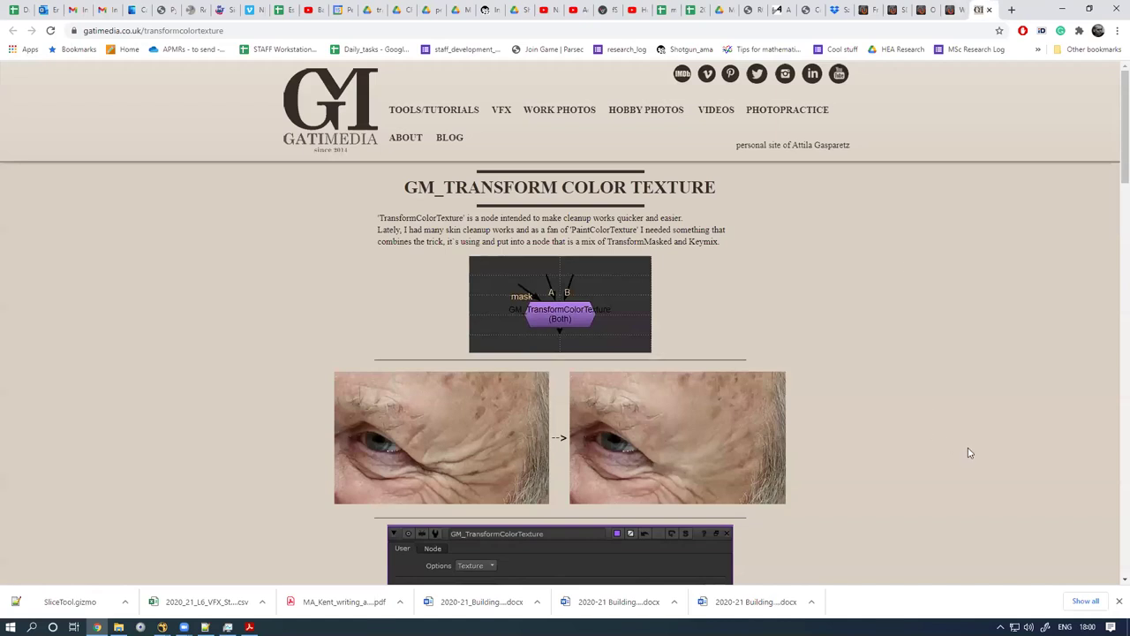
pyautogui.scroll(-2, 1110, 147)
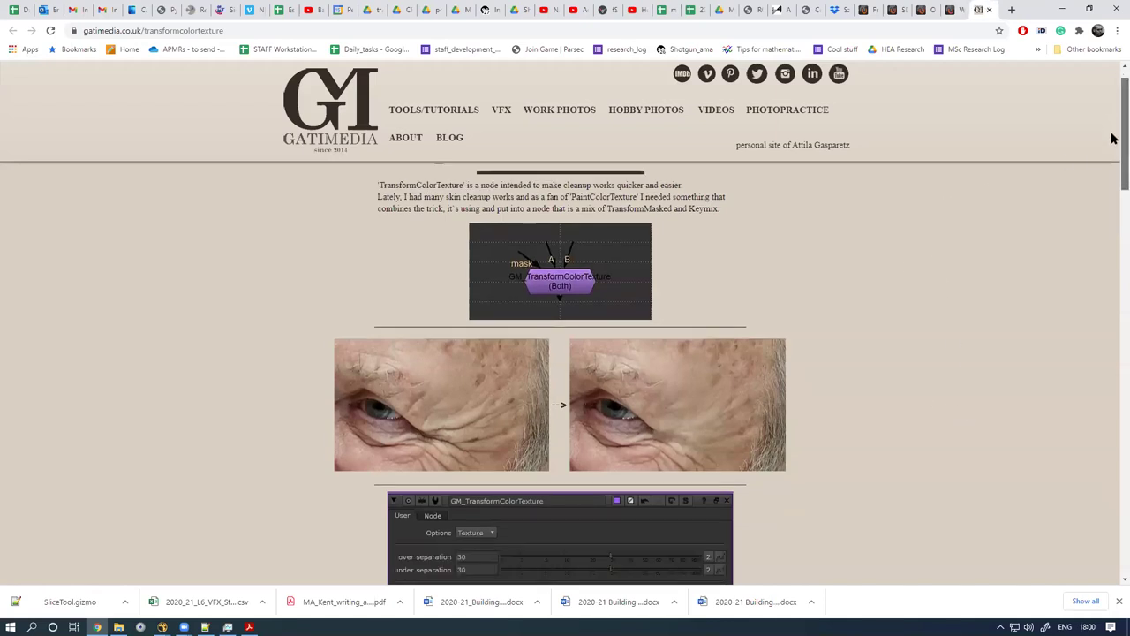
pyautogui.scroll(-1, 1112, 164)
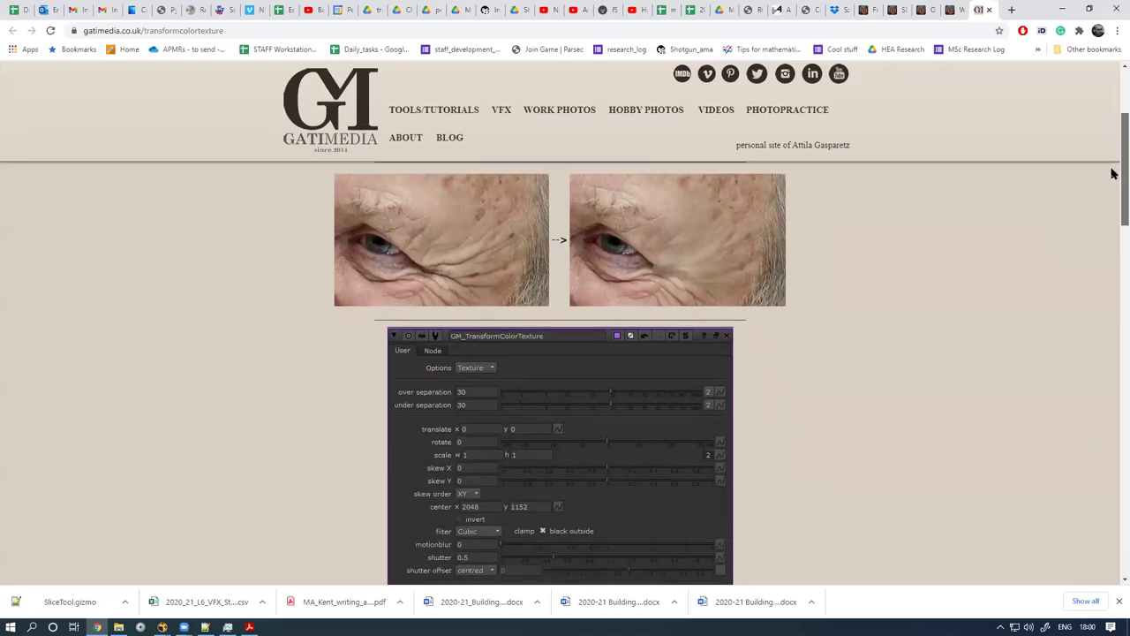
pyautogui.scroll(-1, 1113, 182)
pyautogui.scroll(2, 1113, 172)
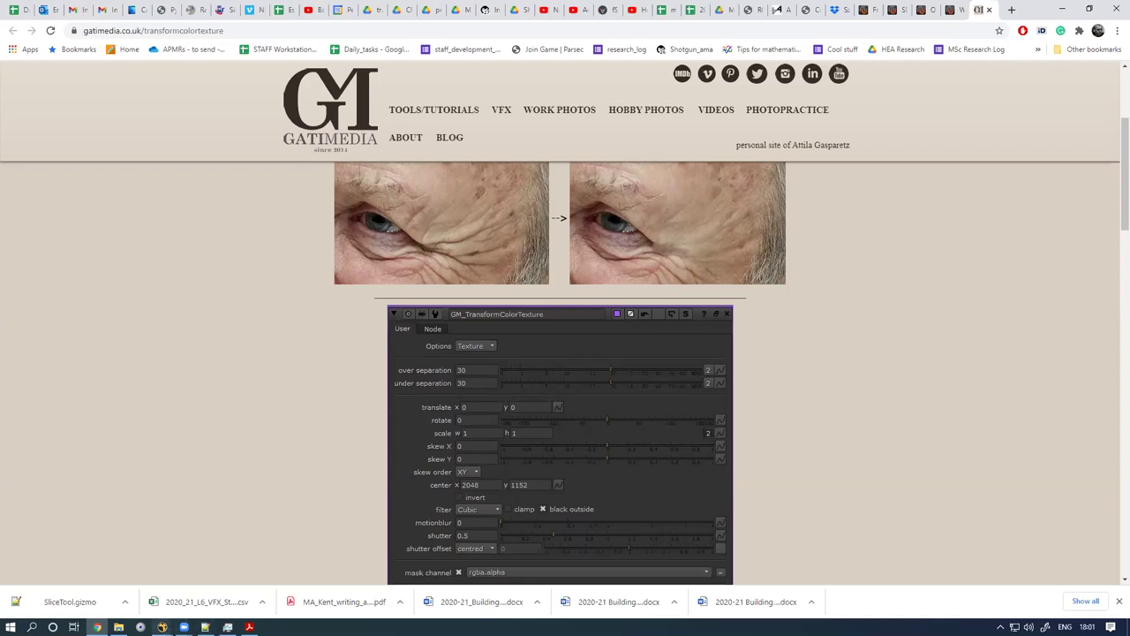
# Step: Switch to the escape_accept_render_v03.nk script in Nuke and view the hybrid text image with Transform1 scaled to 0.28 and back to 1.4
pyautogui.moveTo(162, 627)
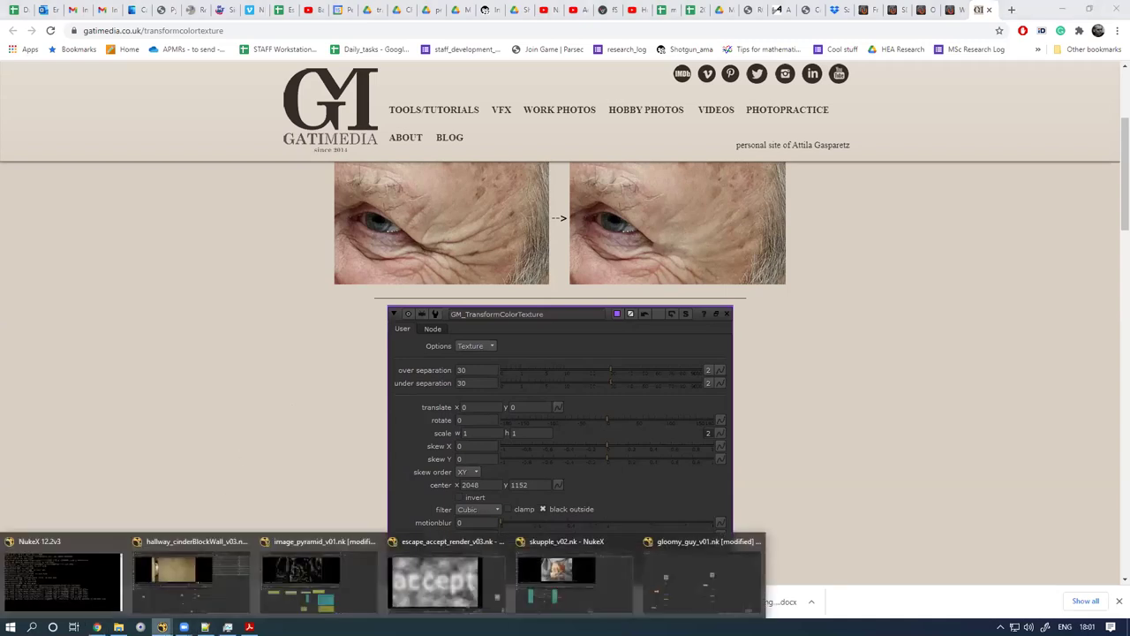
pyautogui.click(444, 596)
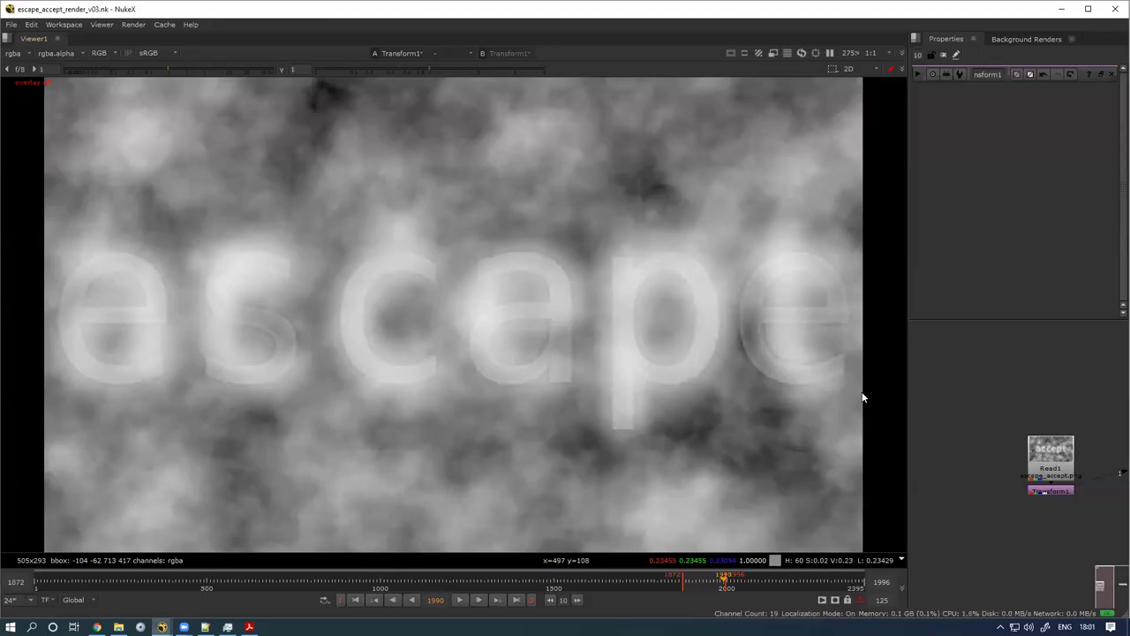
pyautogui.doubleClick(1051, 491)
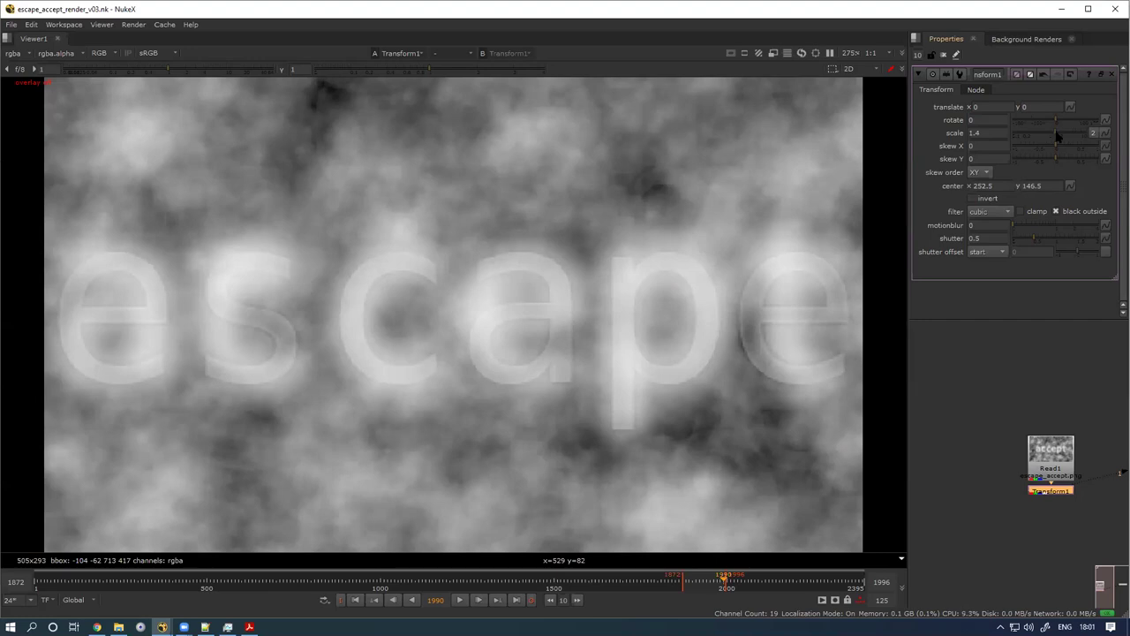
pyautogui.moveTo(1054, 131); pyautogui.dragTo(1028, 140)
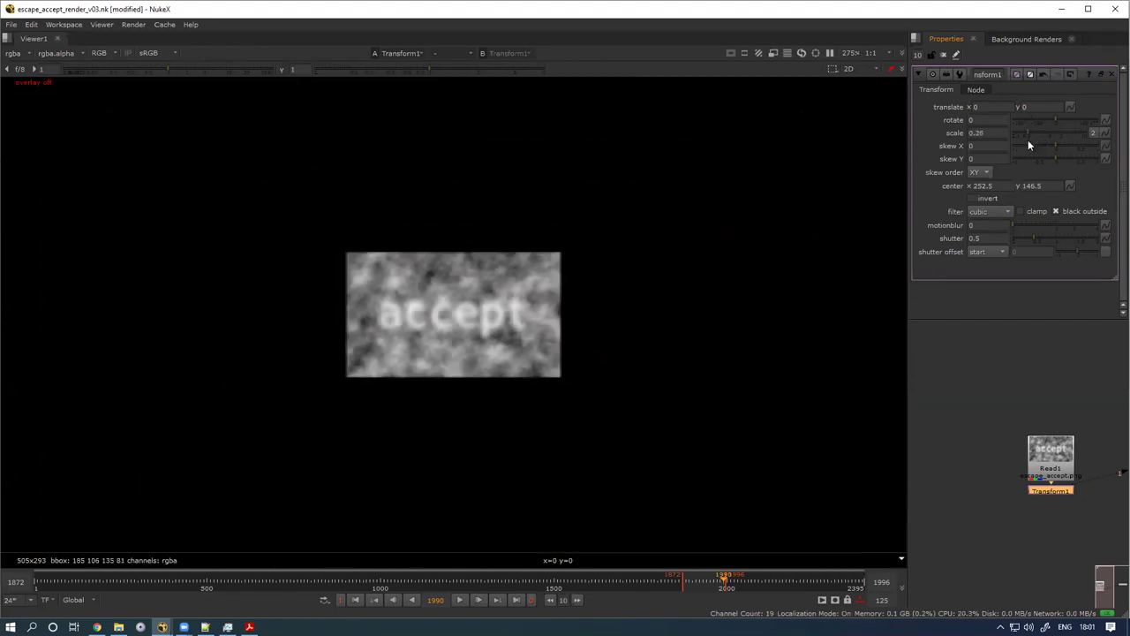
pyautogui.moveTo(1028, 139); pyautogui.dragTo(1056, 134)
pyautogui.click(997, 133)
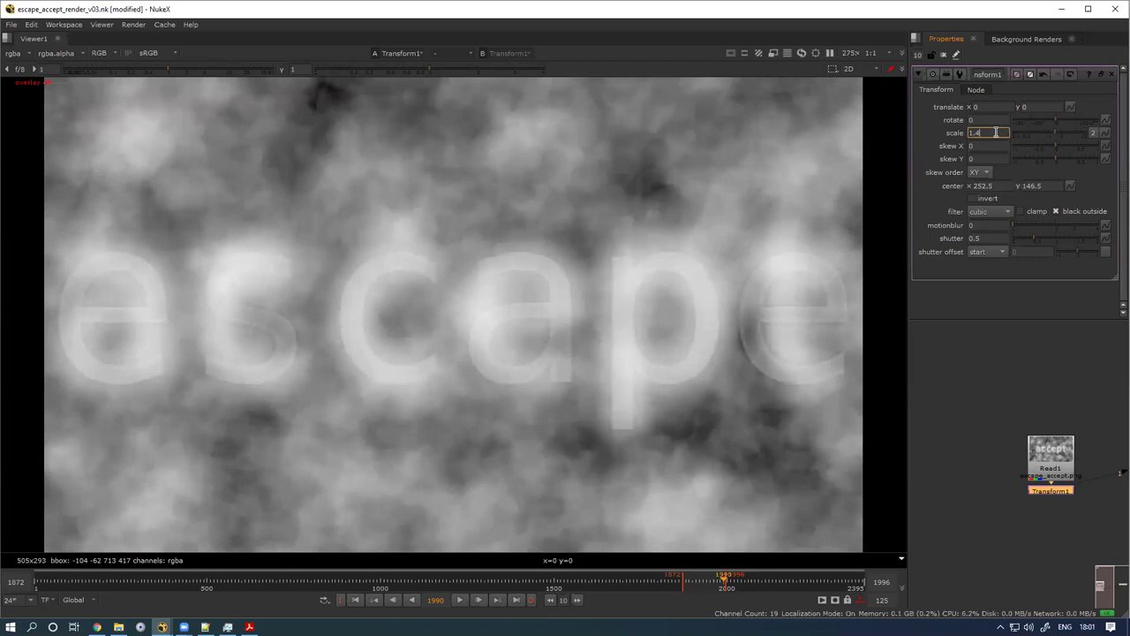